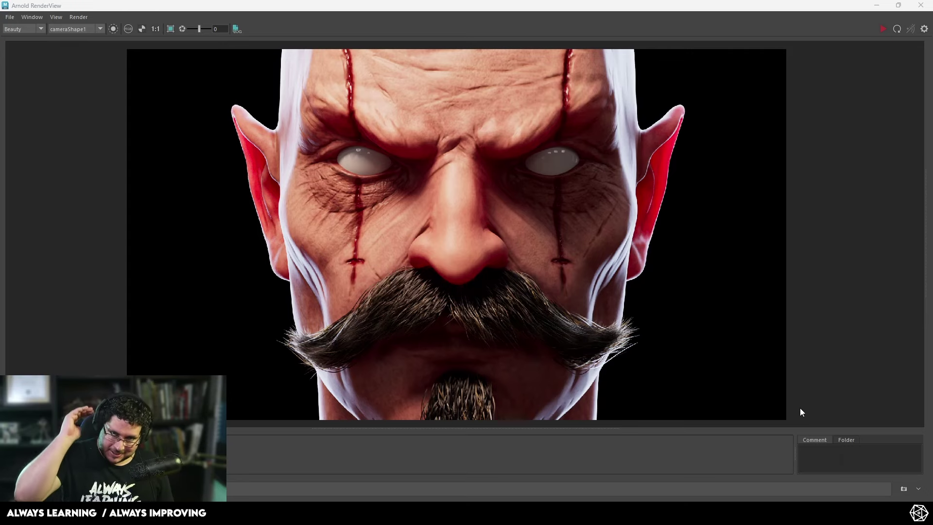
Step: Switch to Adobe Substance 3D Painter and view the textured Strahd bust closer to the front
left_click(453, 512)
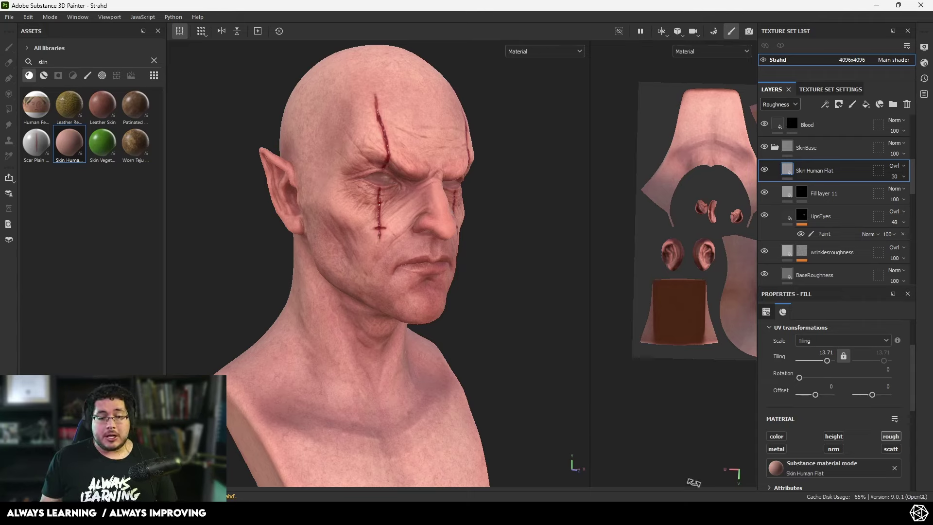
mouse_move(437, 360)
left_mouse_down("alt")
mouse_move(475, 358)
mouse_move(469, 369)
mouse_move(529, 361)
mouse_move(452, 364)
left_mouse_up("alt")
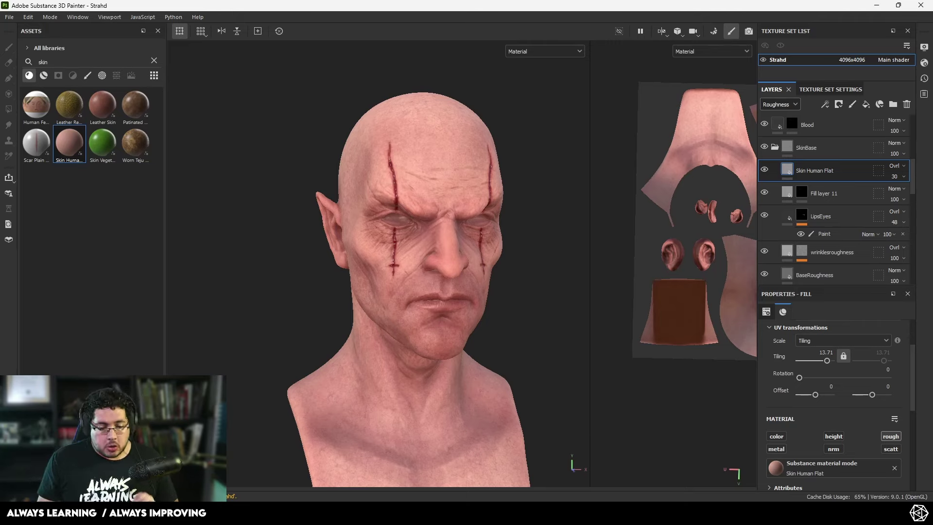
Step: Switch to the Chrome window with the "color skin" image results, browse the skin tone references, and move the window to the other monitor
key("alt+Tab")
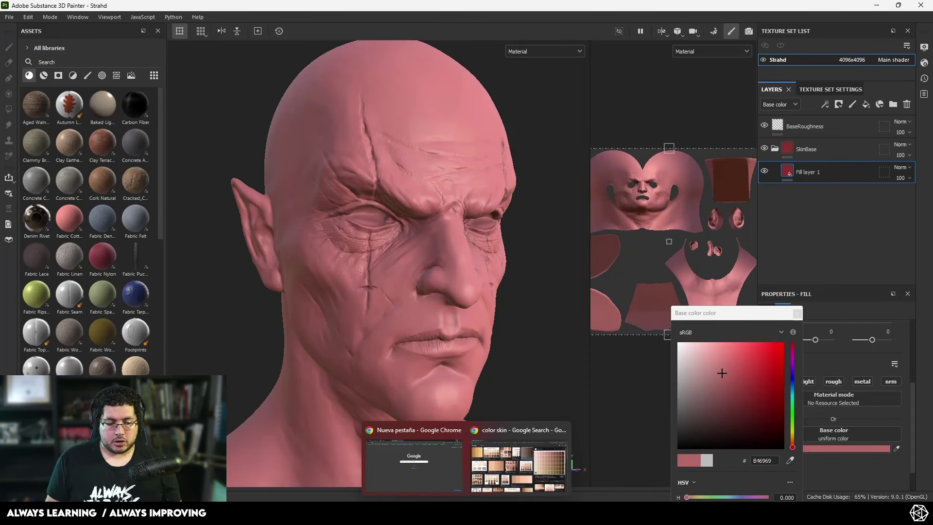
left_click(488, 480)
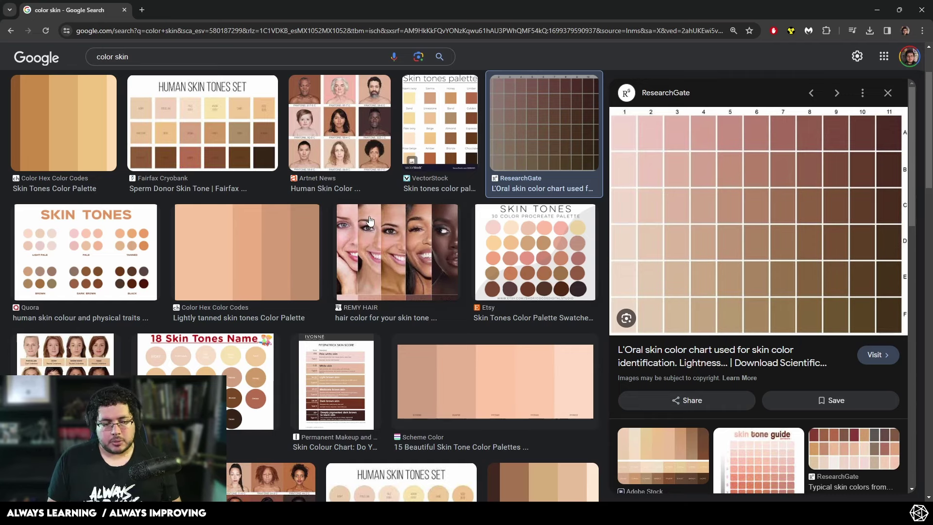
scroll(371, 219, "down", 1)
scroll(371, 217, "down", 5)
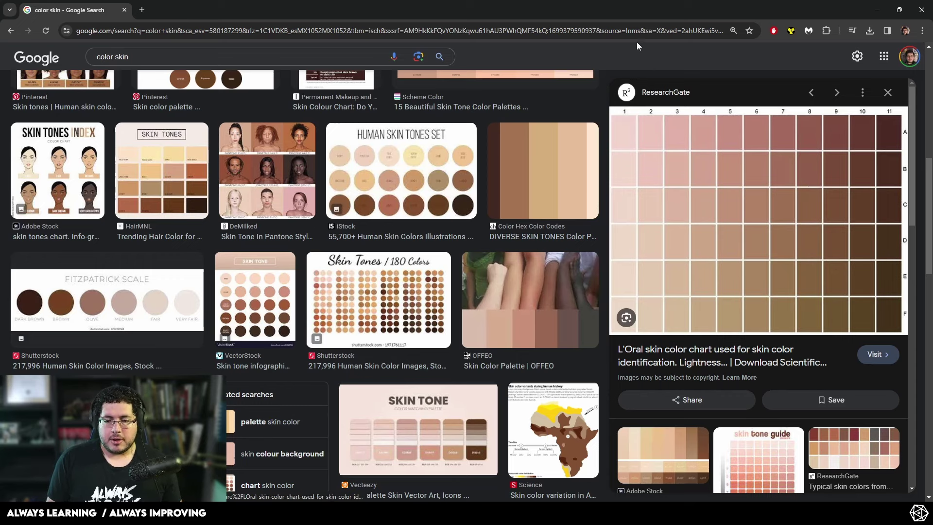
left_click_drag(639, 8, 932, 200)
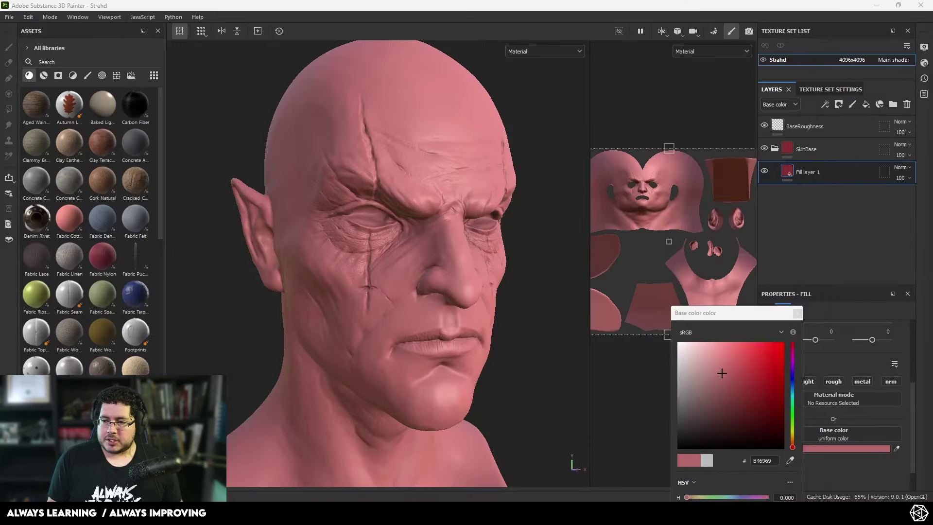
Step: Set Fill layer 1's base color to the light skin tone DDB4A2 by sampling it from the reference outside the window
left_click(788, 459)
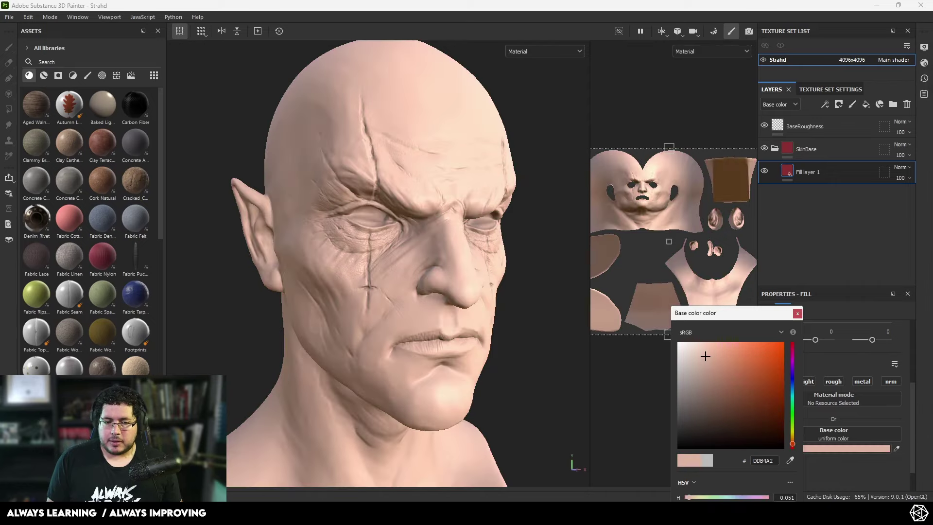
left_click(932, 263)
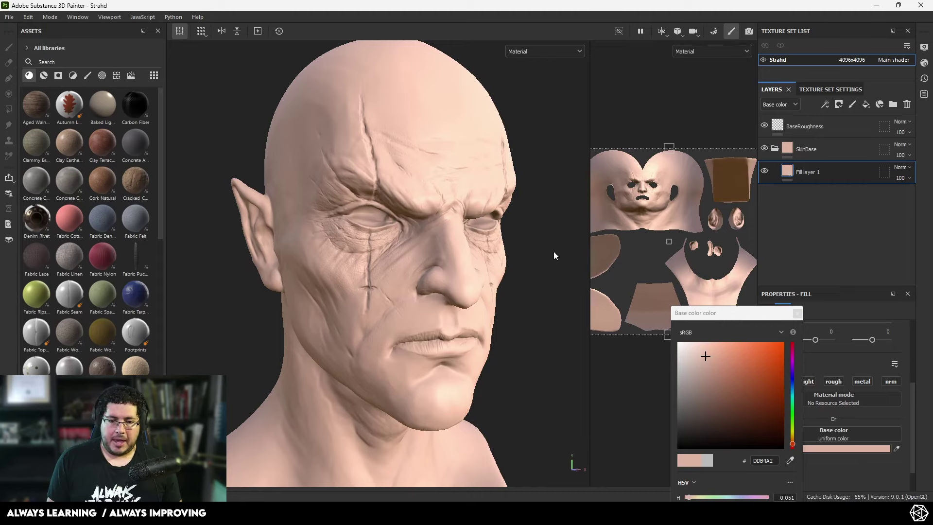
left_click_drag(553, 252, 386, 263, "alt")
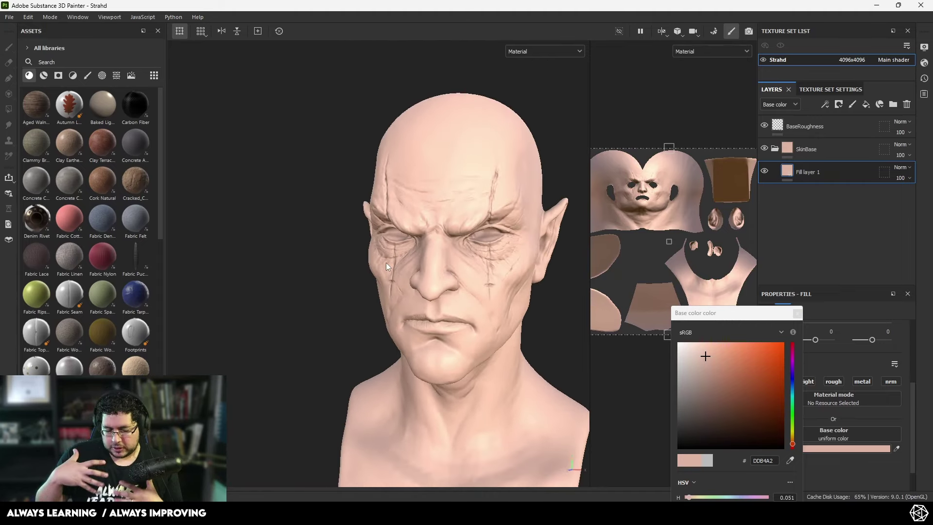
left_click(799, 313)
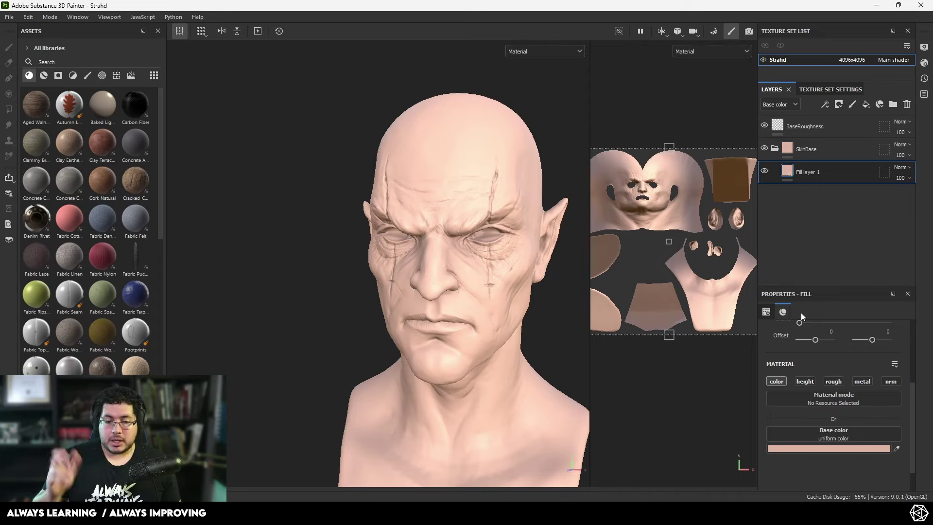
Step: Examine the skin base color on the bust's face and neck from several angles and distances
left_click_drag(335, 306, 431, 323, "alt")
right_click_drag(431, 323, 452, 292, "alt")
middle_click_drag(390, 297, 412, 261, "alt")
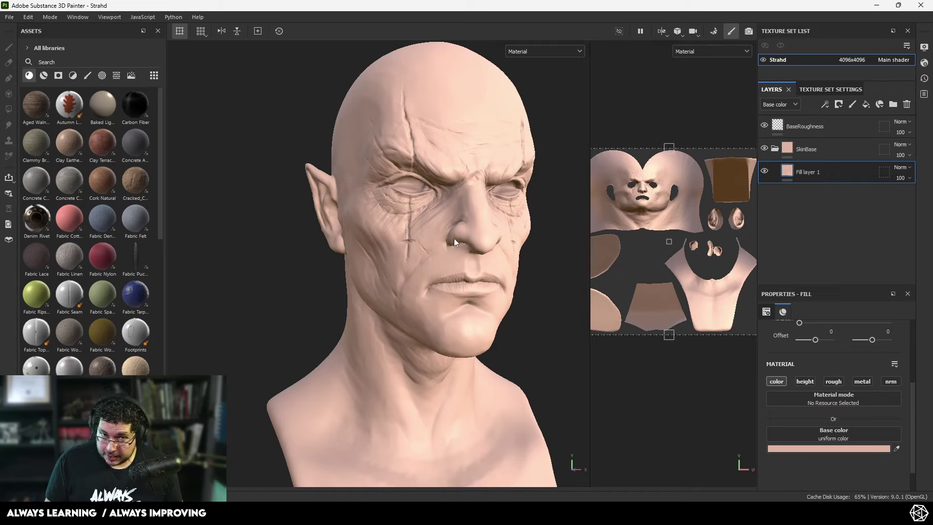
left_click_drag(491, 279, 458, 290, "alt")
right_click_drag(459, 290, 554, 295, "alt")
left_click_drag(553, 295, 409, 291, "alt")
right_click_drag(409, 291, 384, 287, "alt")
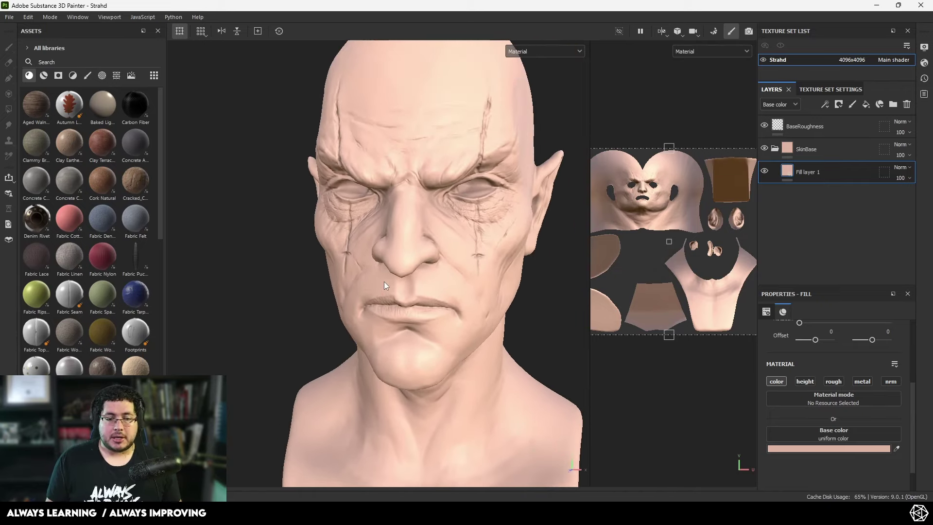
mouse_move(395, 268)
left_mouse_down("alt")
mouse_move(461, 265)
mouse_move(454, 253)
mouse_move(381, 268)
left_mouse_up("alt")
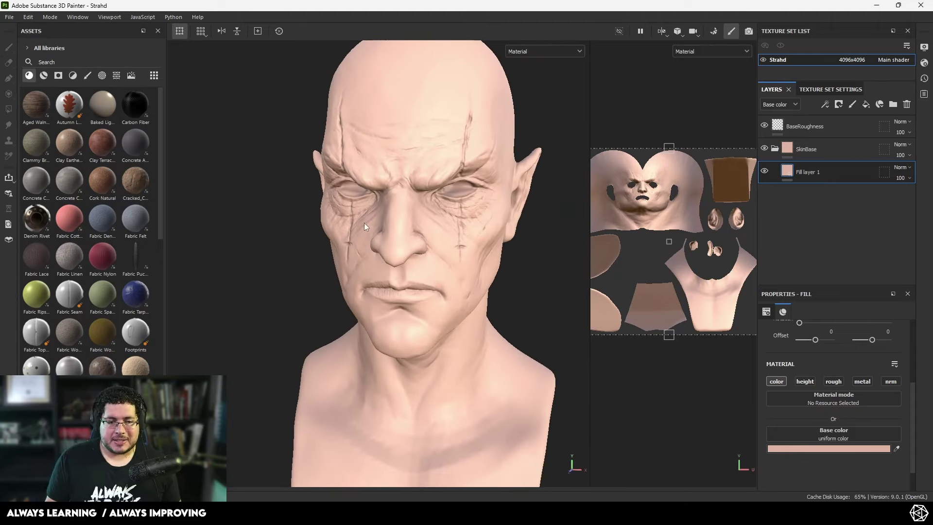
left_click_drag(366, 227, 509, 228, "alt")
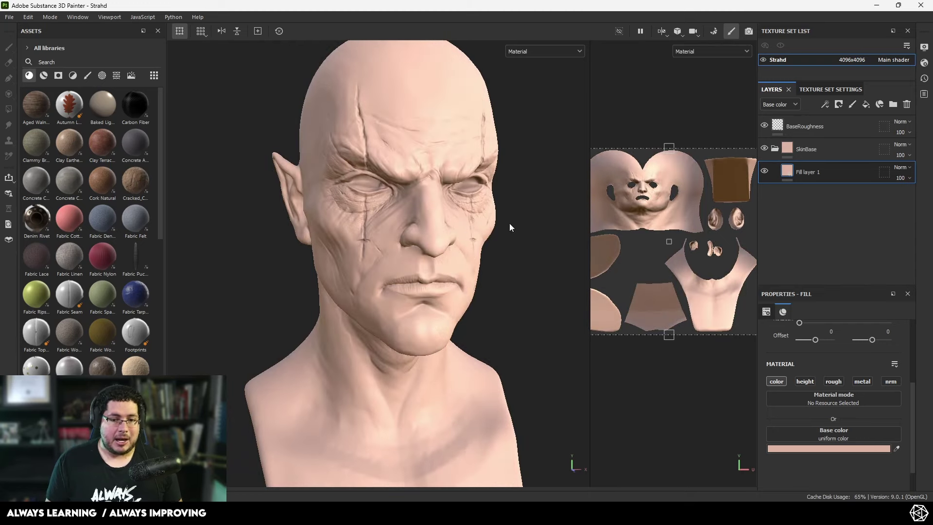
Step: Add a fill layer above Fill layer 1 in the SkinBase folder, name it Red, and keep only its color channel active
left_click(866, 104)
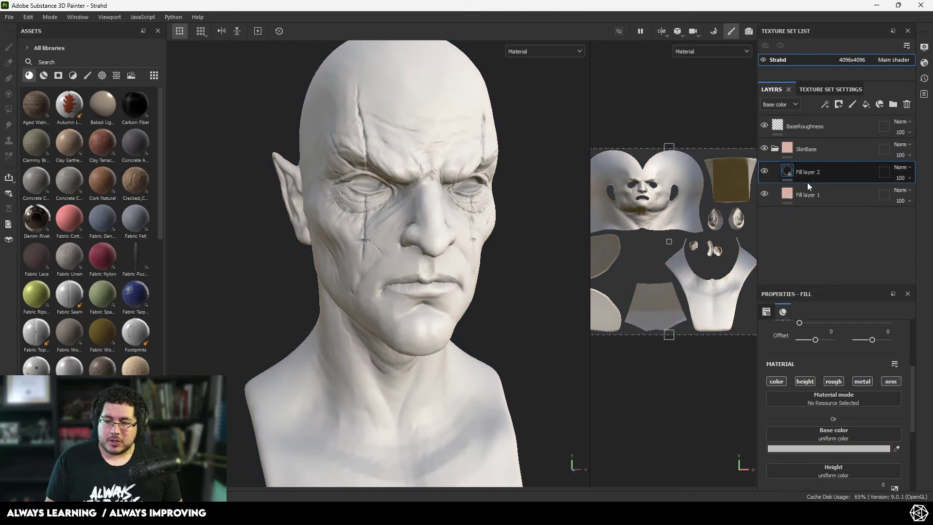
double_click(807, 172)
type("Red")
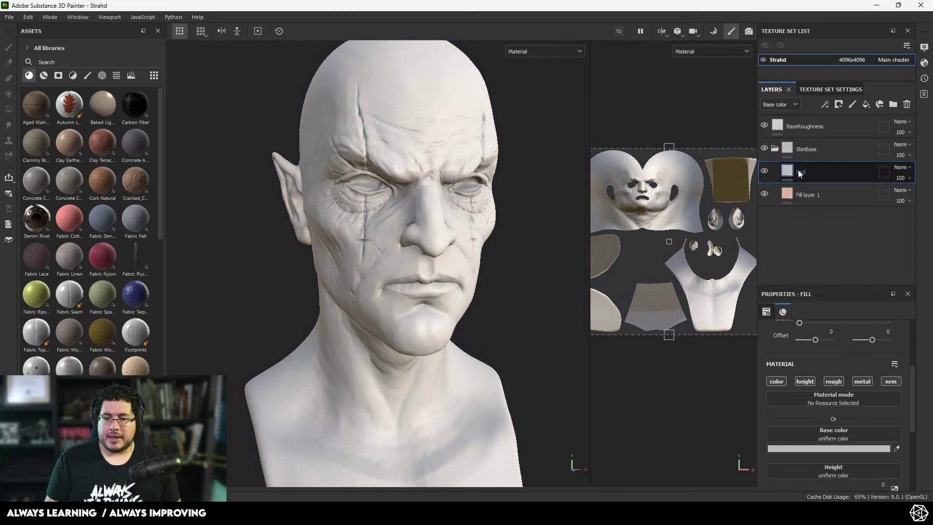
key("Return")
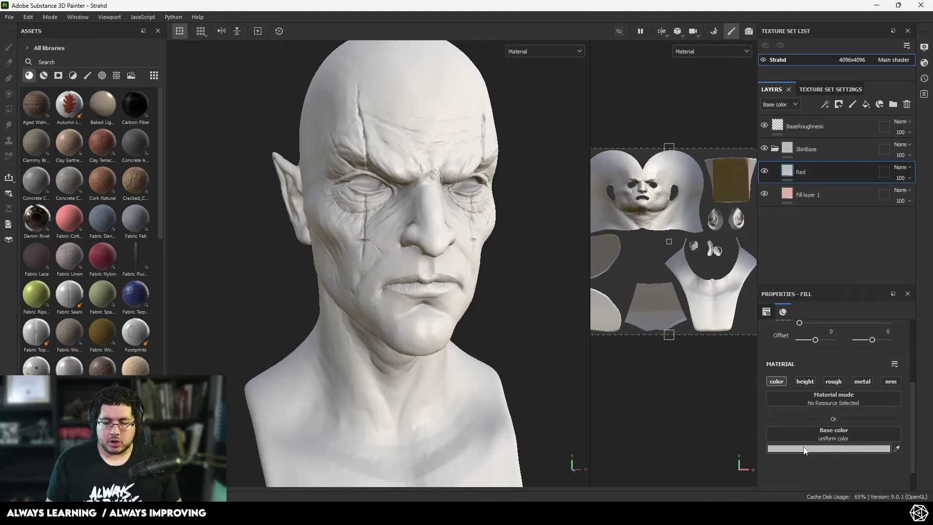
Step: Set the Red layer's base color to a deep crimson red
left_click(828, 448)
left_click(762, 389)
left_click_drag(762, 388, 763, 390)
left_click(798, 314)
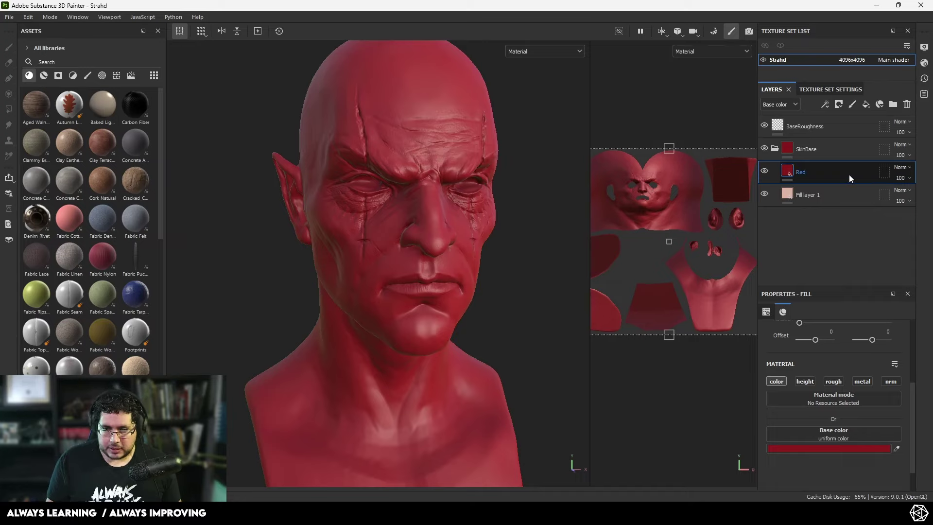
Step: Try the Overlay and Divide blending modes on the Red layer and settle on Multiply
left_click(902, 169)
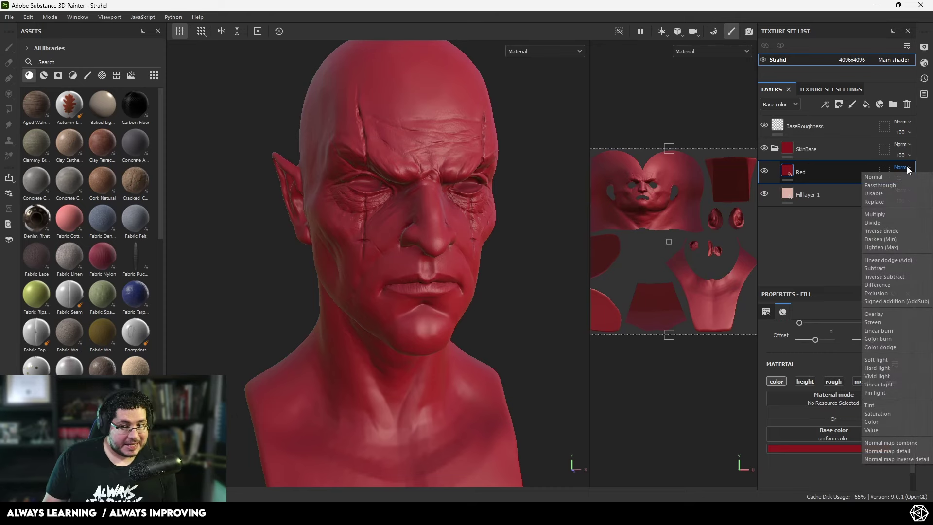
left_click(876, 312)
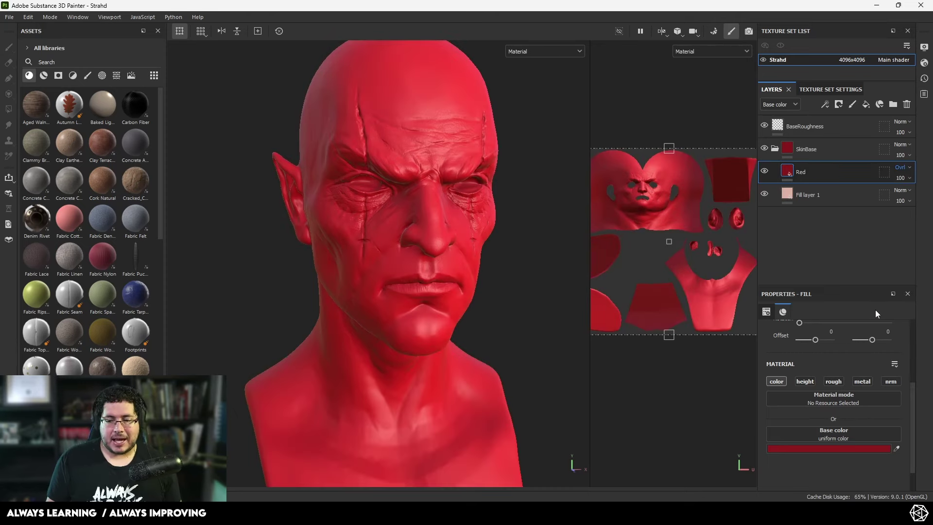
left_click(903, 168)
left_click(890, 214)
left_click(903, 167)
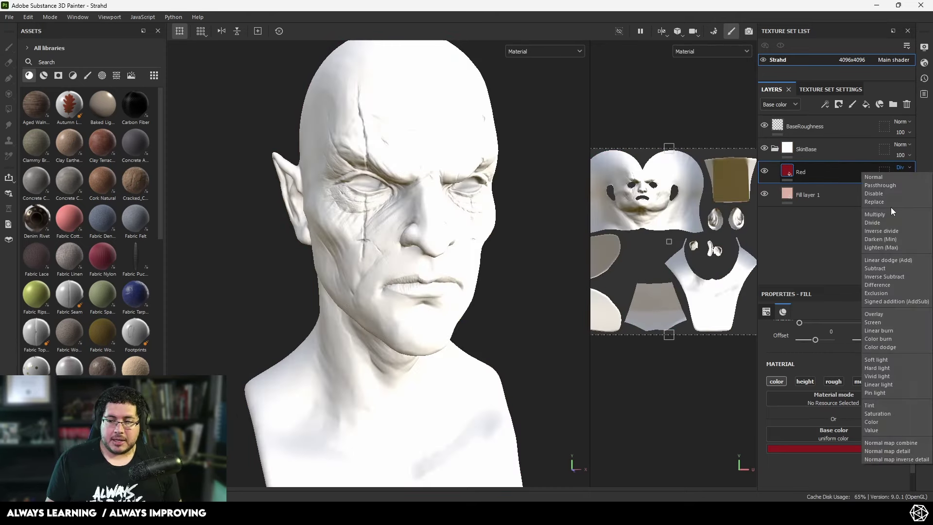
left_click(891, 209)
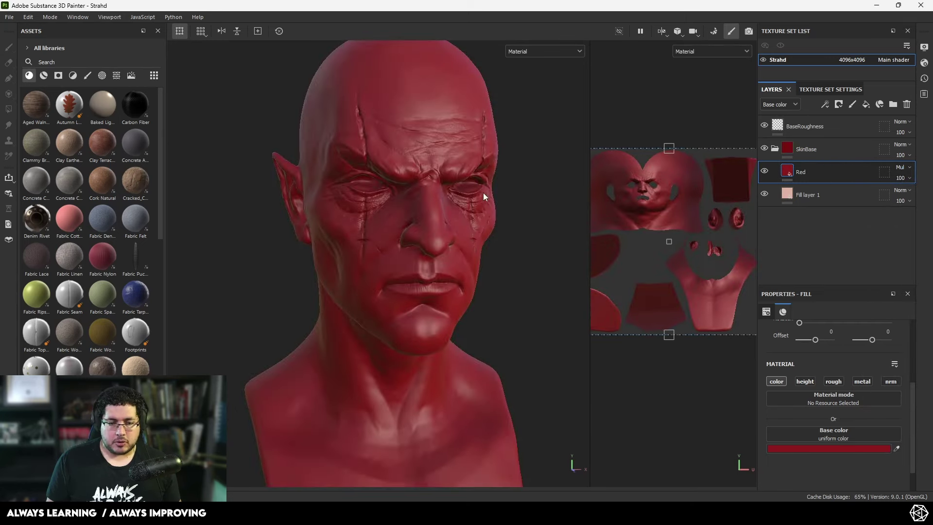
Step: Add a black mask to the Red layer and choose the Dots Erased brush for painting it
right_click(809, 171)
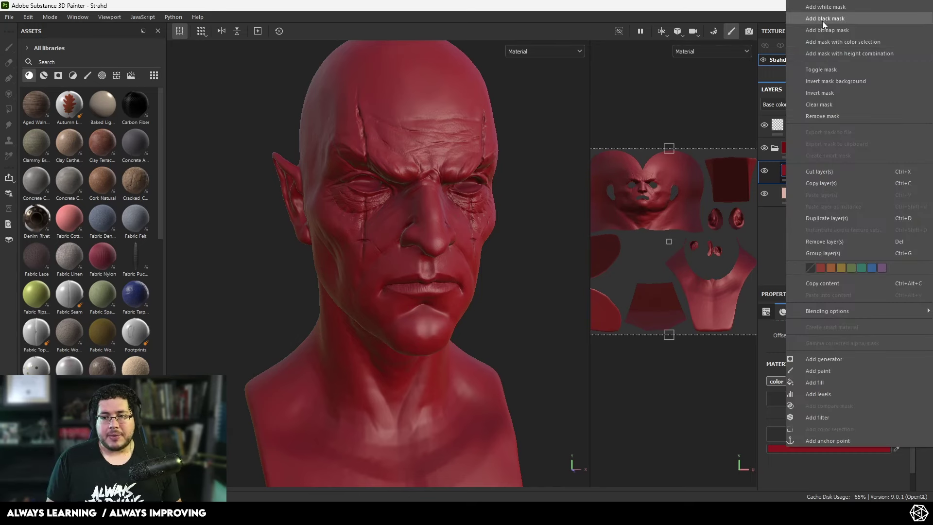
left_click(825, 19)
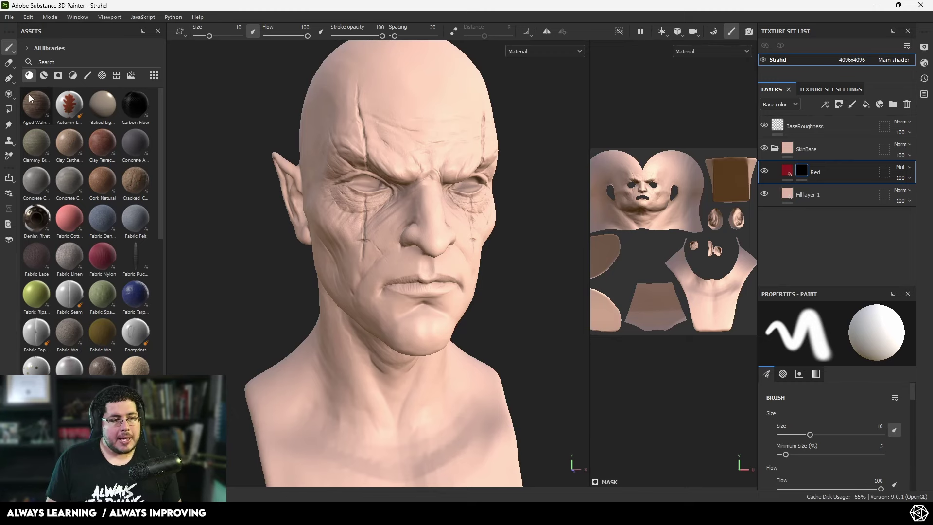
left_click(86, 75)
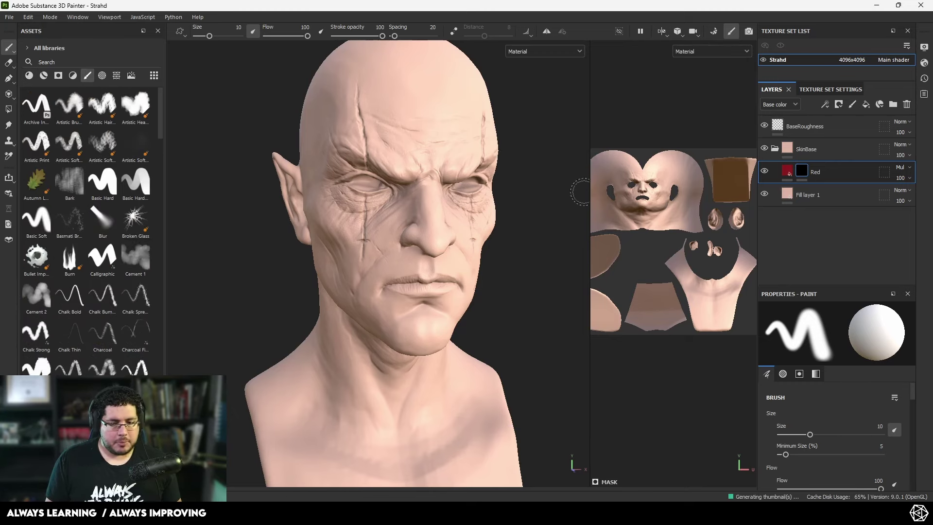
scroll(72, 294, "down", 5)
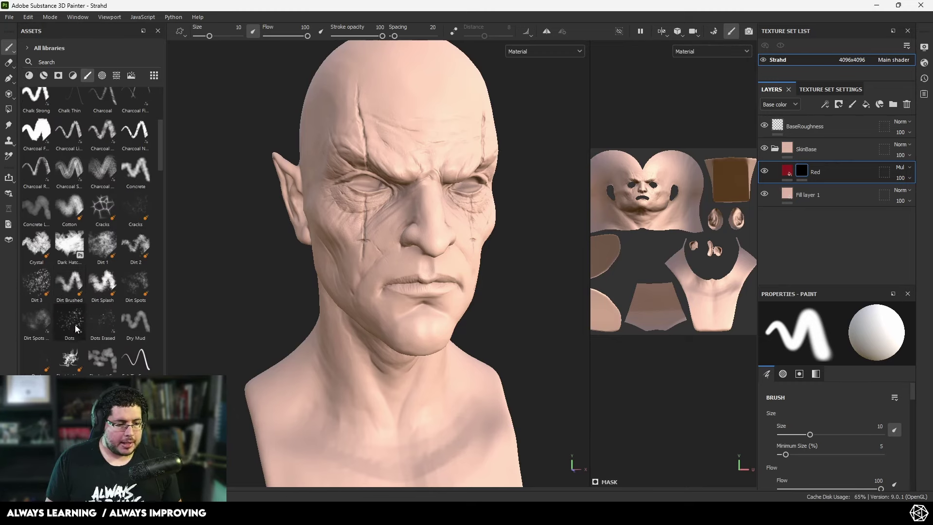
left_click(97, 319)
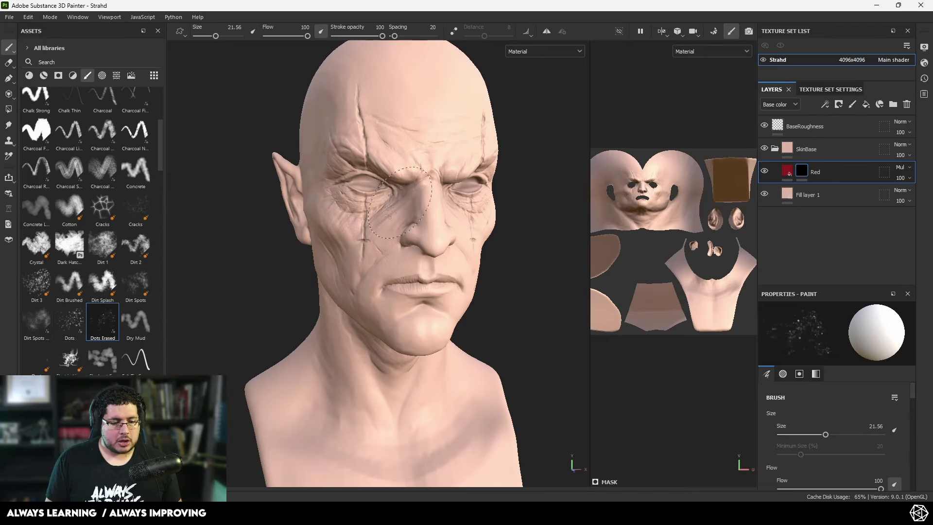
Step: Try a stroke of red dots on the cheek beside the nose at brush size 11.03, and undo it
mouse_move(377, 197)
right_mouse_down("alt")
mouse_move(403, 204)
mouse_move(379, 214)
right_mouse_up("alt")
mouse_move(374, 233)
left_mouse_down()
mouse_move(394, 226)
mouse_move(381, 224)
mouse_move(561, 262)
left_mouse_up()
right_click_drag(418, 258, 458, 269, "alt")
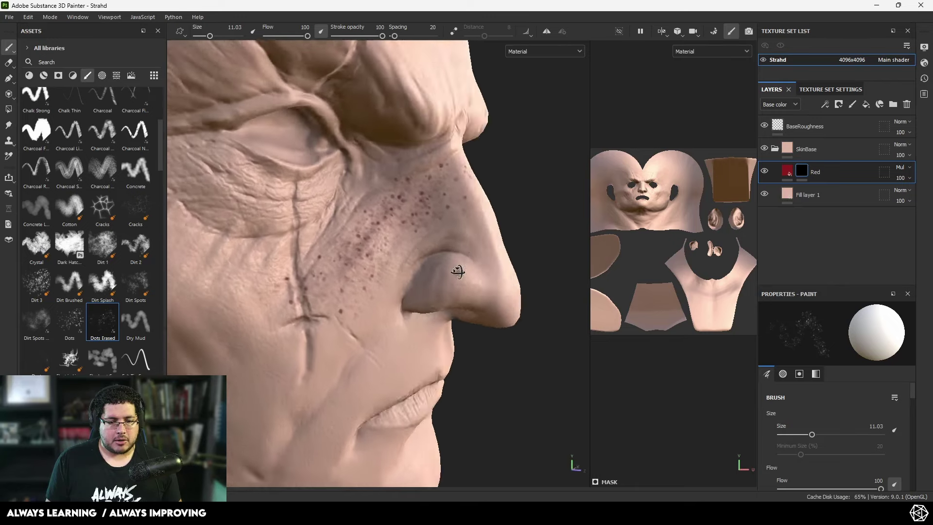
left_click_drag(458, 269, 379, 267, "alt")
right_click_drag(379, 268, 336, 233, "alt")
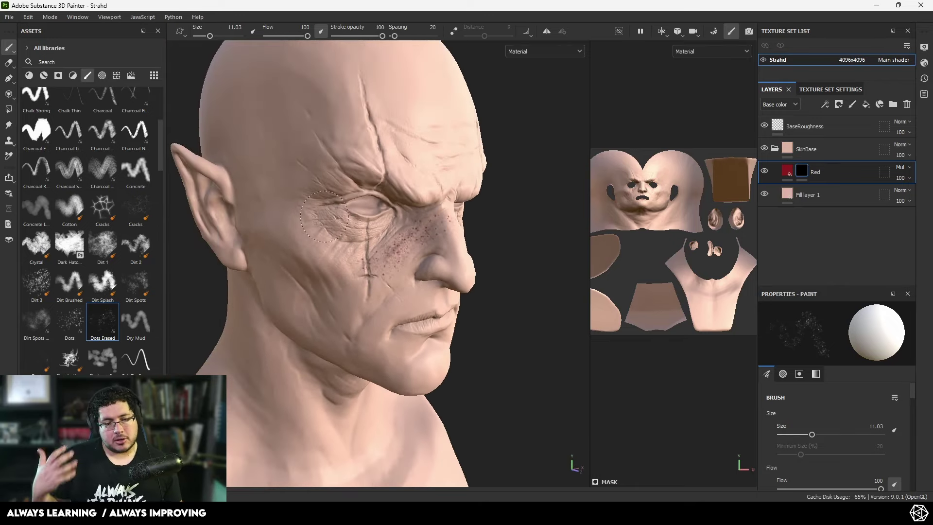
key("ctrl+z")
Step: Turn on mirror symmetry across X for painting and hide the symmetry plane's intersection line
left_click_drag(431, 224, 272, 187, "alt")
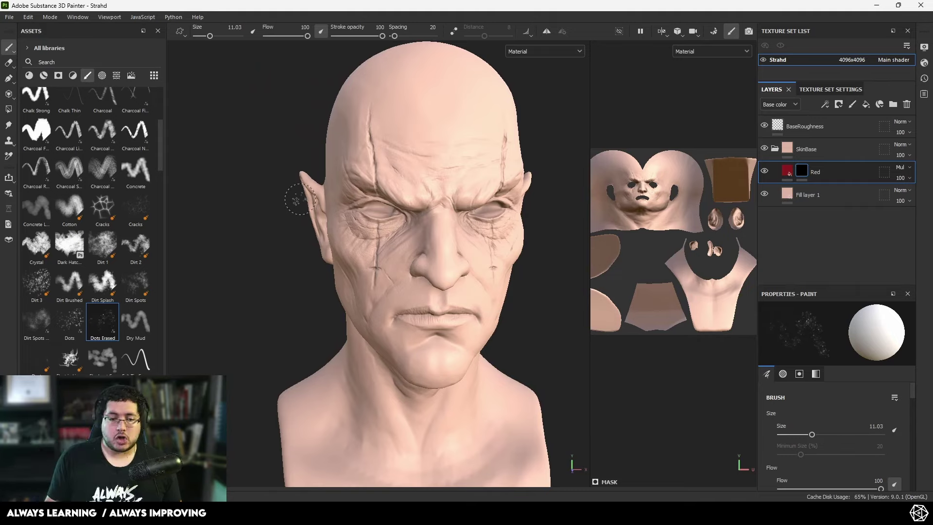
left_click_drag(300, 200, 279, 196, "alt")
right_click_drag(311, 199, 370, 199, "alt")
middle_click_drag(391, 200, 350, 198, "alt")
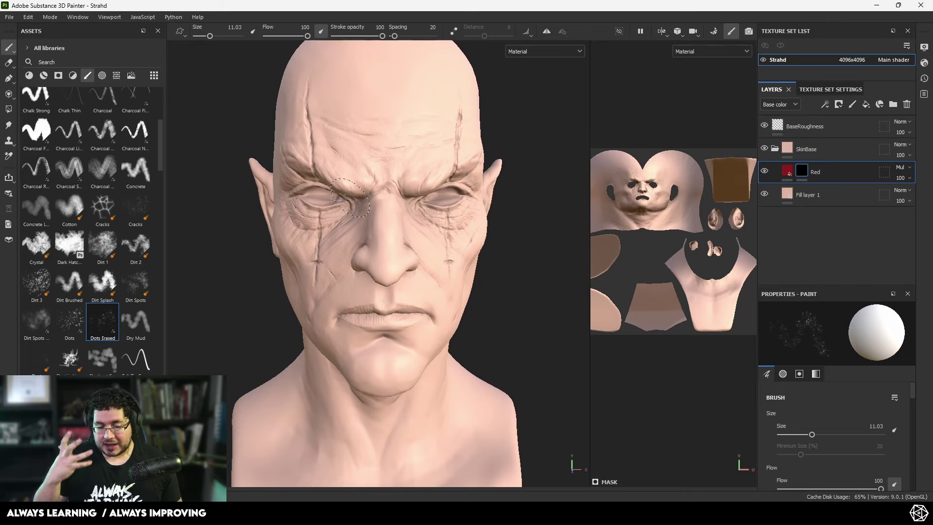
left_click(547, 31)
mouse_move(491, 112)
left_mouse_down("alt")
mouse_move(466, 150)
mouse_move(485, 128)
left_mouse_up("alt")
left_click(563, 31)
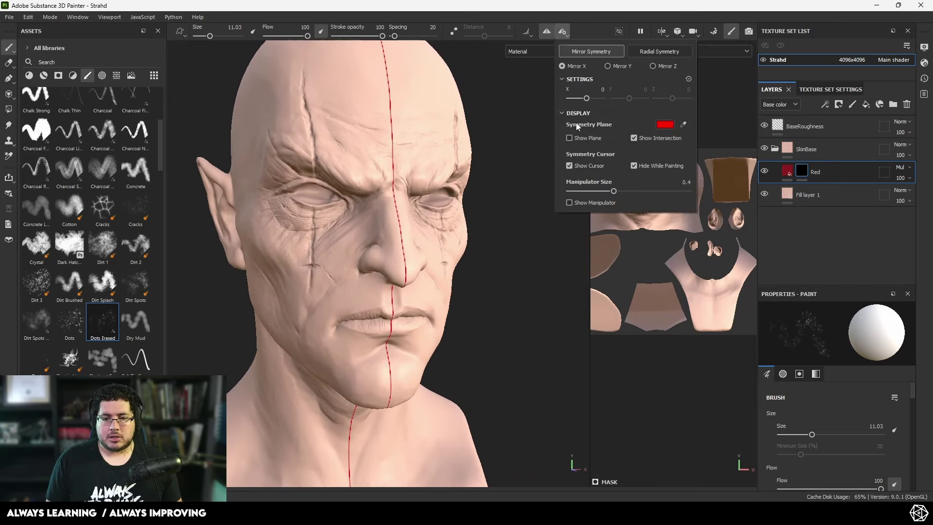
left_click(634, 138)
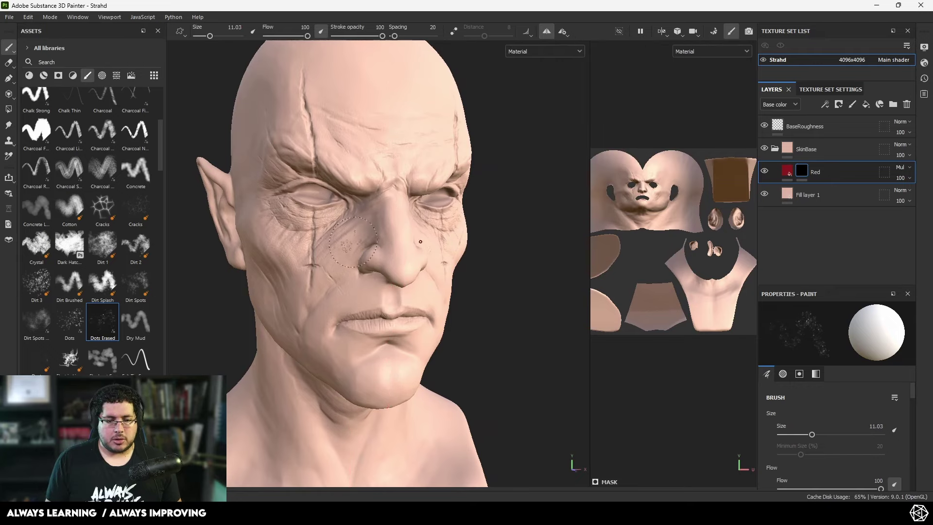
Step: Try painting mirrored red dots on both cheeks and across the nose, and undo the stroke
left_click_drag(353, 241, 360, 232)
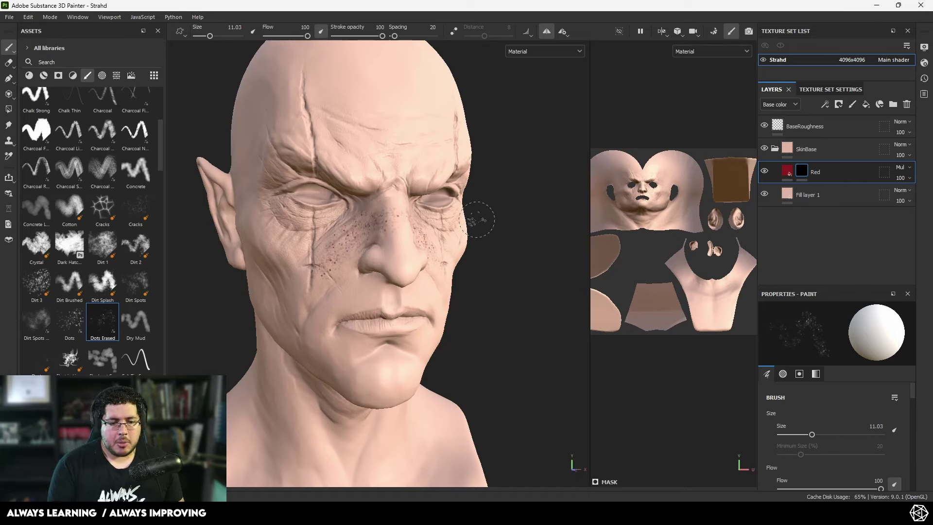
key("ctrl+z")
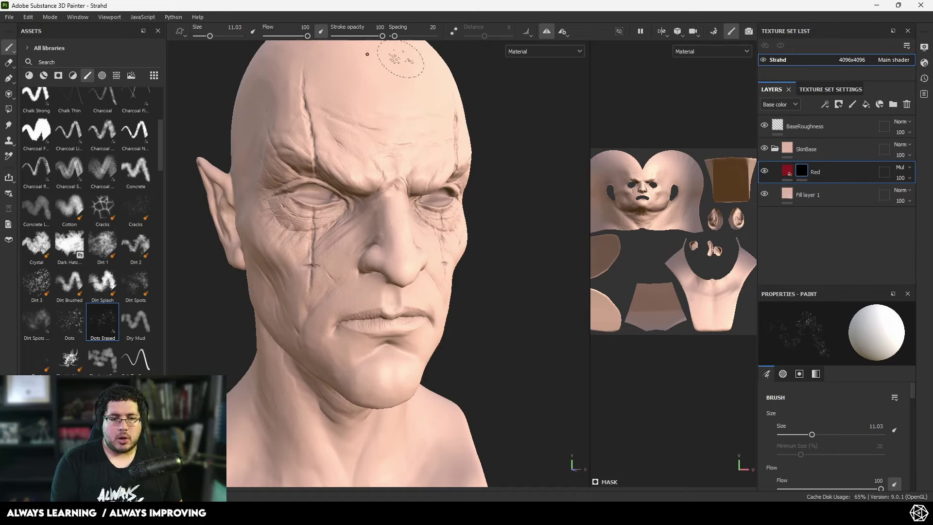
Step: Try a large stroke of red dots down the forehead and cheek at brush size 59.12, and undo it
left_click_drag(210, 36, 230, 37)
mouse_move(314, 117)
left_mouse_down()
mouse_move(313, 166)
mouse_move(334, 221)
left_mouse_up()
key("ctrl+z")
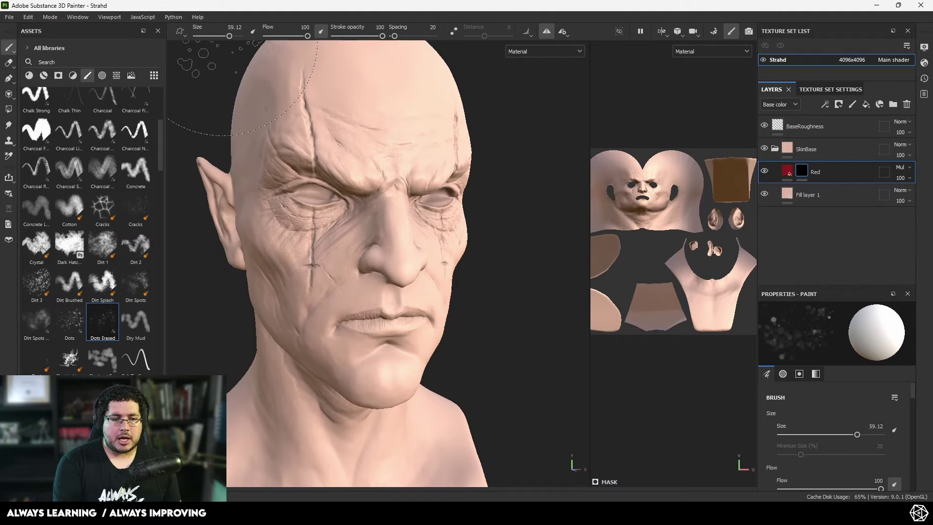
Step: Paint mirrored red dots on the cheeks at brush size 4.78, then around the eyes, cheeks and nose at size 12.3
left_click_drag(229, 36, 206, 38)
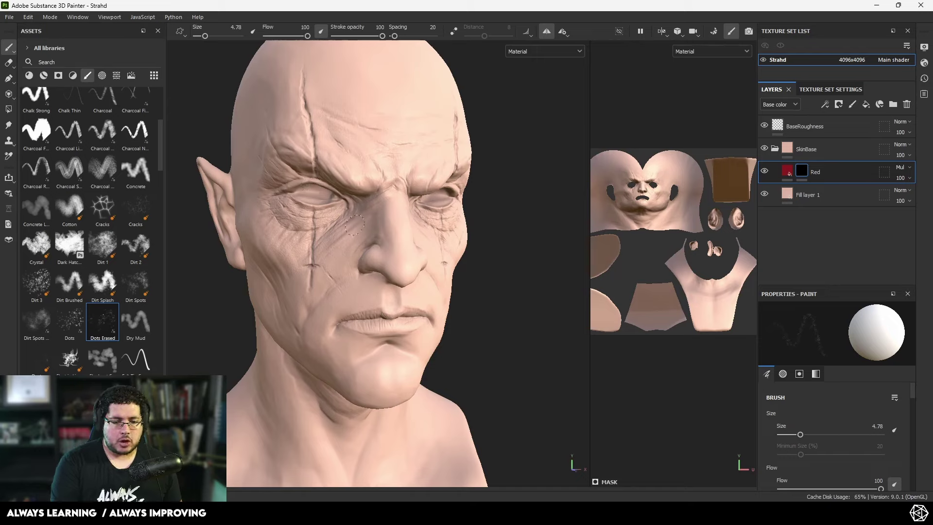
left_click_drag(319, 273, 362, 226)
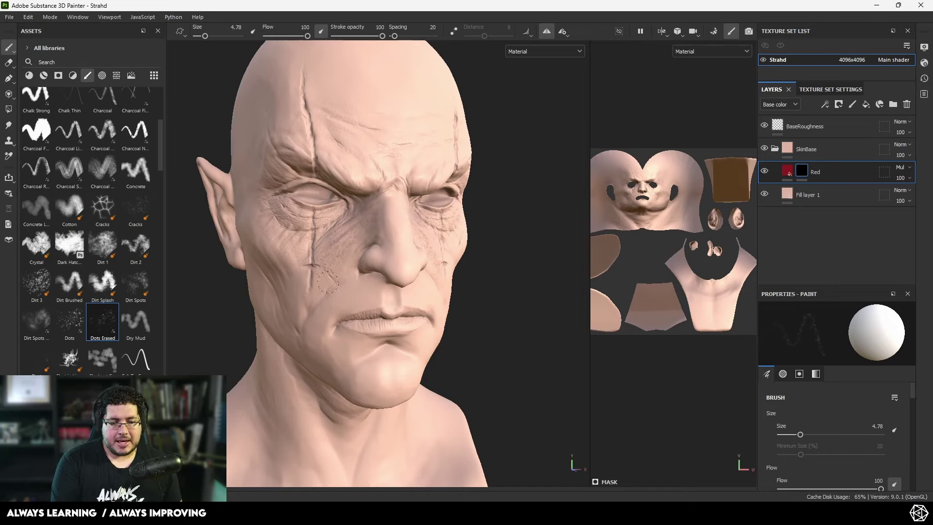
left_click_drag(206, 36, 211, 36)
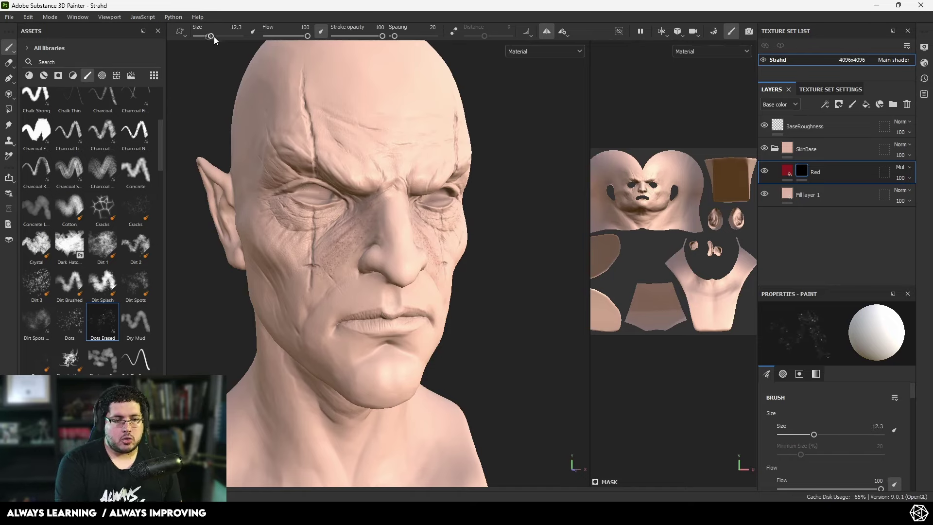
mouse_move(317, 261)
left_mouse_down()
mouse_move(349, 244)
mouse_move(273, 231)
mouse_move(294, 243)
mouse_move(319, 224)
left_mouse_up()
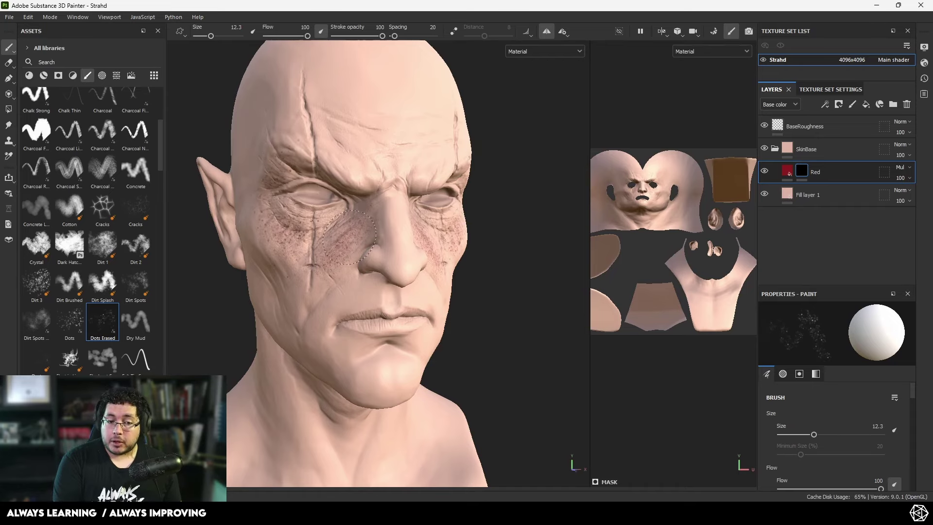
left_click_drag(373, 284, 412, 292, "alt")
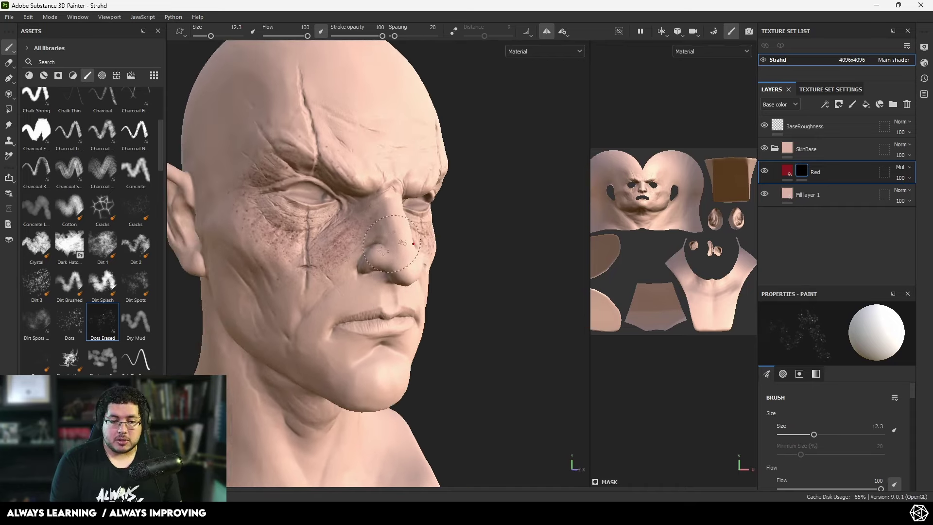
mouse_move(384, 260)
left_mouse_down()
mouse_move(405, 266)
mouse_move(419, 242)
left_mouse_up()
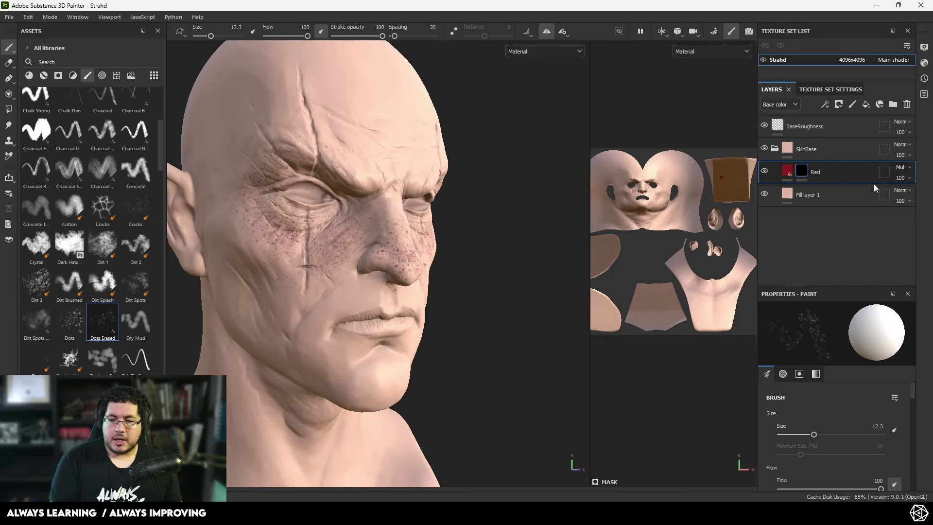
Step: Set the Red layer's blending mode to Overlay and paint red dots around the mouth, chin and lower cheeks
left_click(903, 167)
left_click(874, 314)
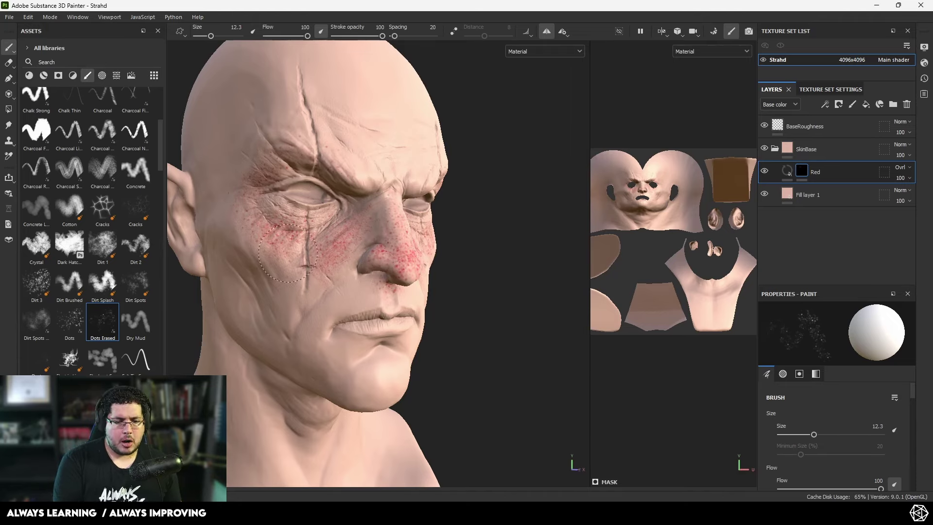
mouse_move(335, 341)
left_mouse_down()
mouse_move(366, 296)
mouse_move(348, 341)
mouse_move(370, 288)
mouse_move(345, 289)
left_mouse_up()
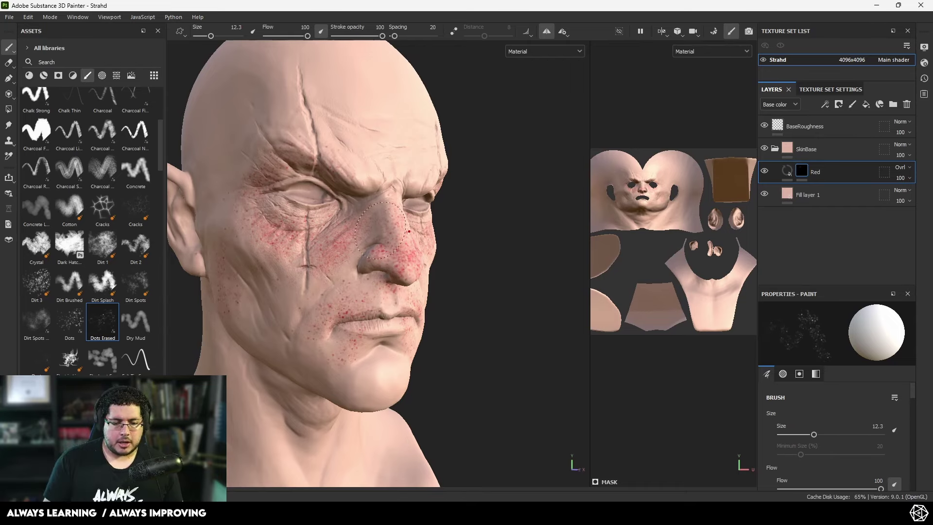
Step: Paint mirrored red dots over the ears, jaw, neck, brows and forehead wrinkles in the Red layer's mask
mouse_move(355, 248)
left_mouse_down("alt")
mouse_move(416, 225)
mouse_move(304, 172)
mouse_move(314, 253)
left_mouse_up("alt")
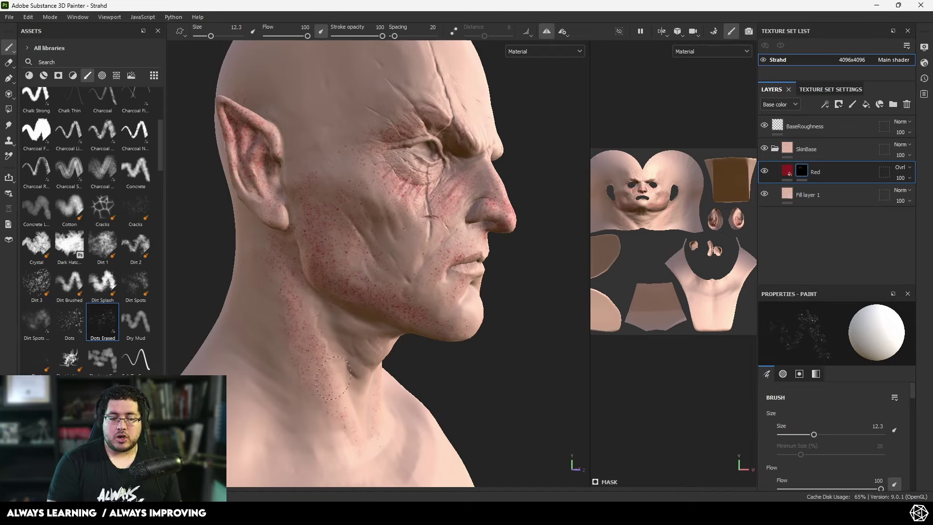
left_click_drag(486, 349, 510, 292, "alt")
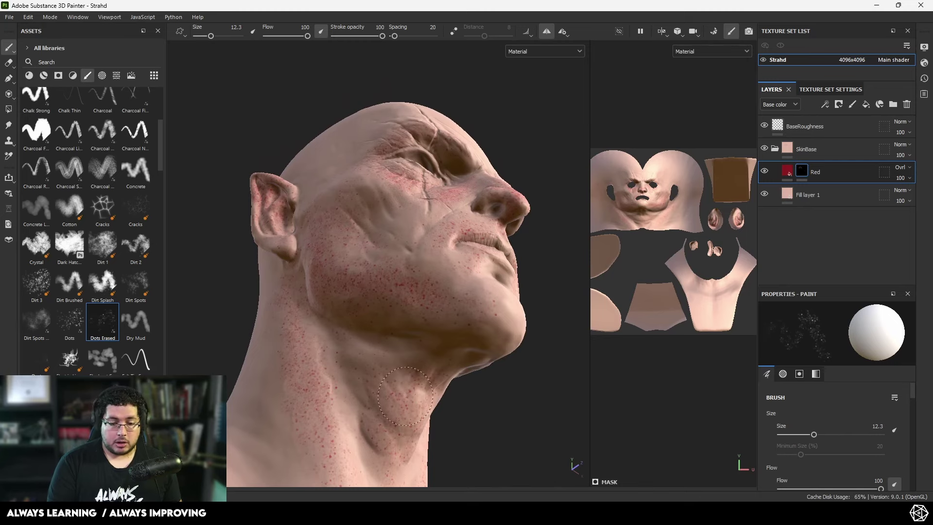
left_click_drag(506, 324, 513, 334, "alt")
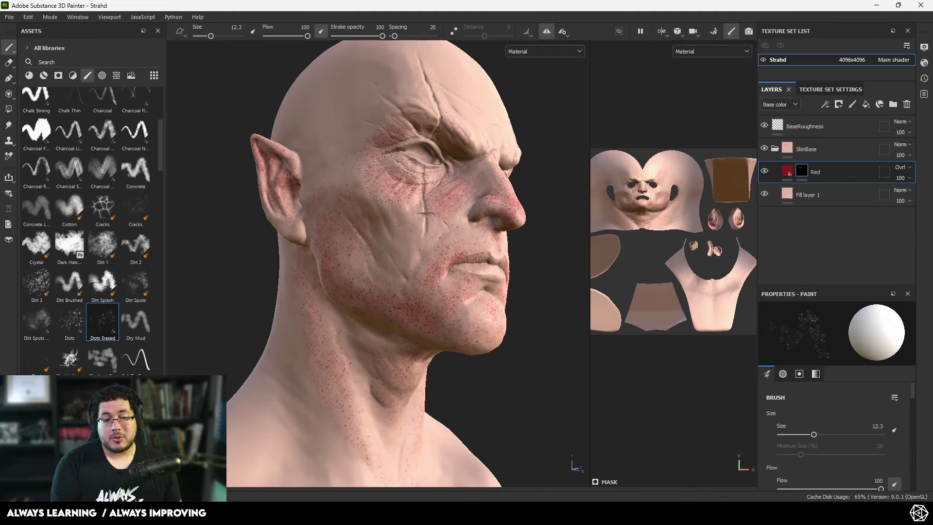
left_click_drag(384, 190, 455, 307, "alt")
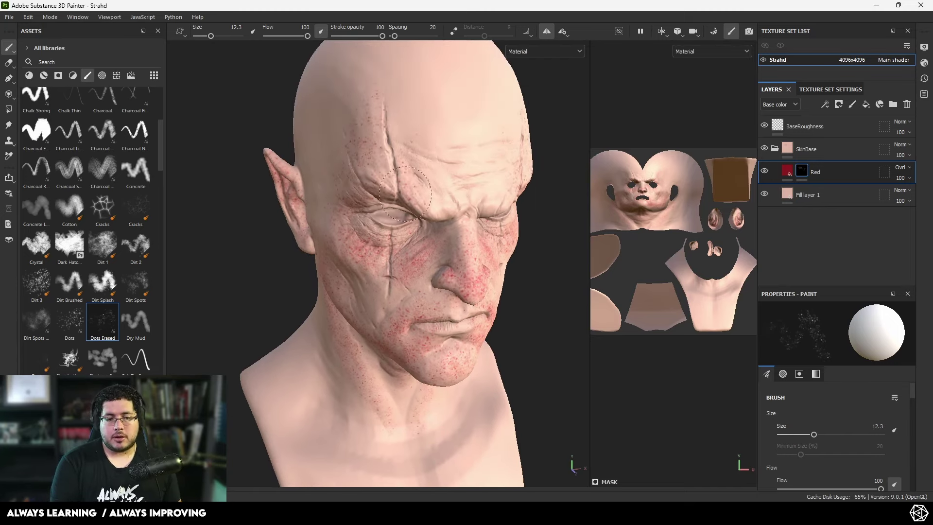
mouse_move(405, 193)
left_mouse_down()
mouse_move(471, 190)
mouse_move(432, 160)
mouse_move(457, 204)
left_mouse_up()
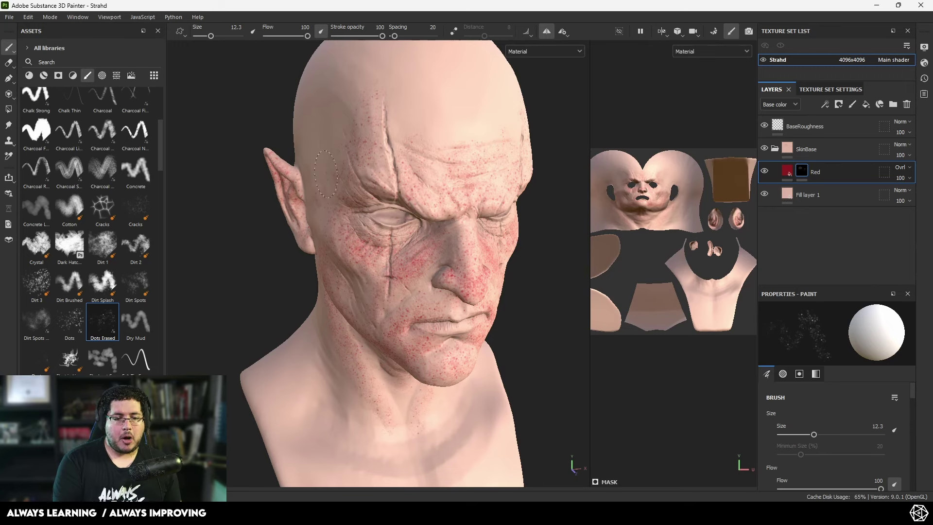
Step: Try a dense stroke of red dots on the cheek beside the nose, and undo it
mouse_move(556, 292)
left_mouse_down("alt")
mouse_move(449, 284)
mouse_move(476, 258)
mouse_move(471, 194)
left_mouse_up("alt")
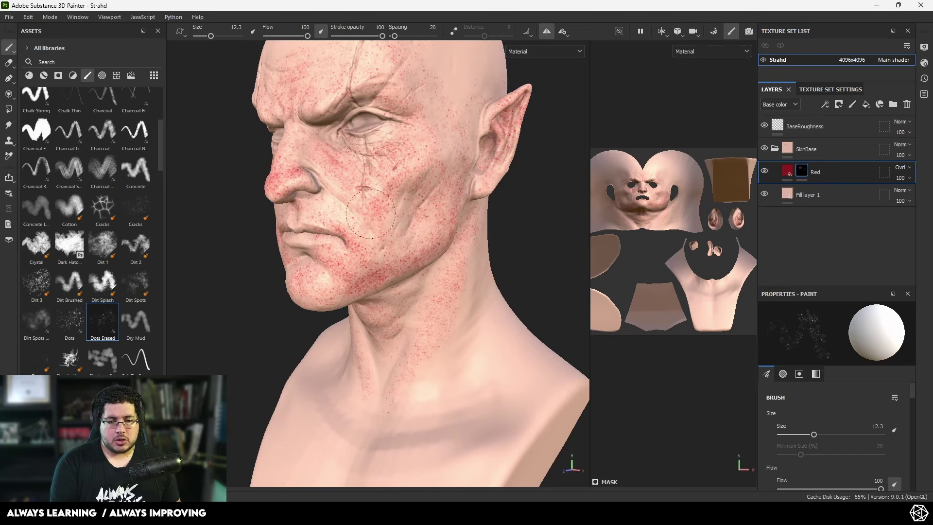
mouse_move(371, 214)
left_mouse_down()
mouse_move(385, 194)
mouse_move(374, 171)
mouse_move(387, 189)
left_mouse_up()
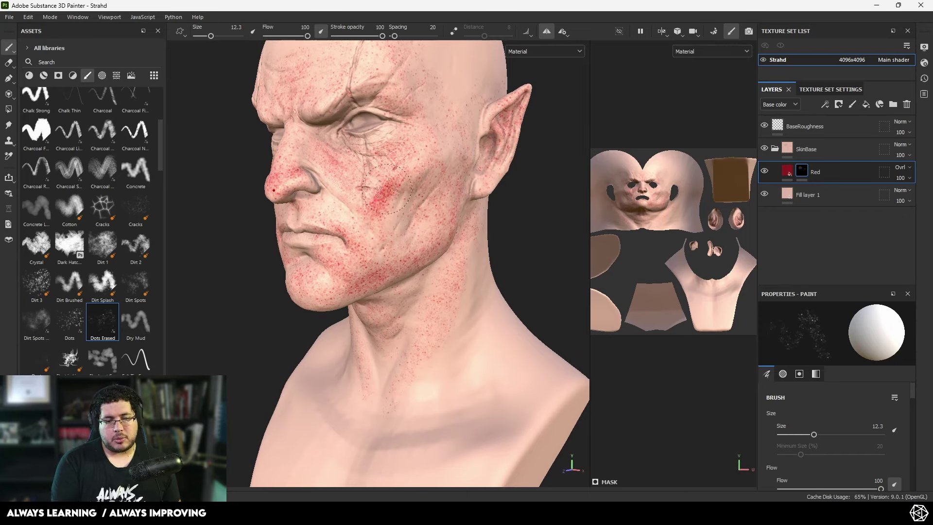
key("ctrl+z")
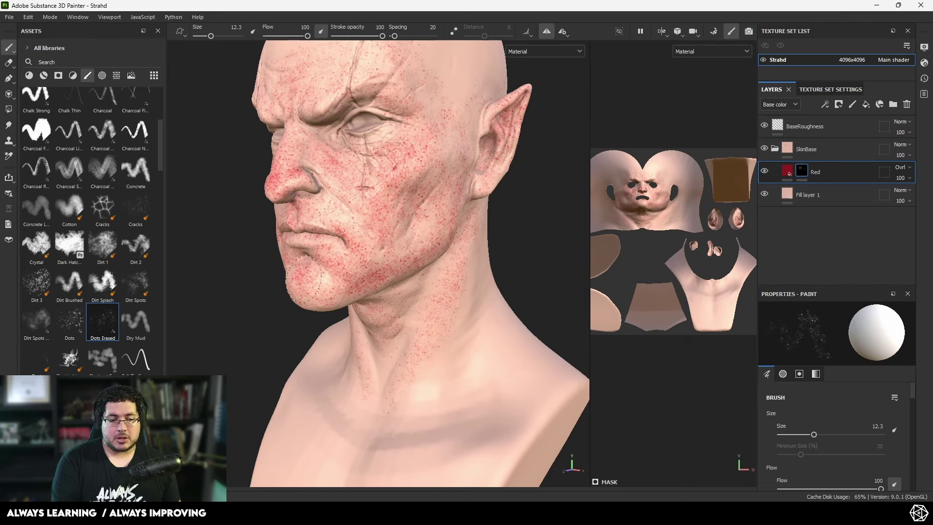
Step: Extend the red dots over the sides of the neck, the scalp, behind the ears and the back of the head
mouse_move(400, 298)
left_mouse_down("alt")
mouse_move(448, 284)
mouse_move(365, 285)
left_mouse_up("alt")
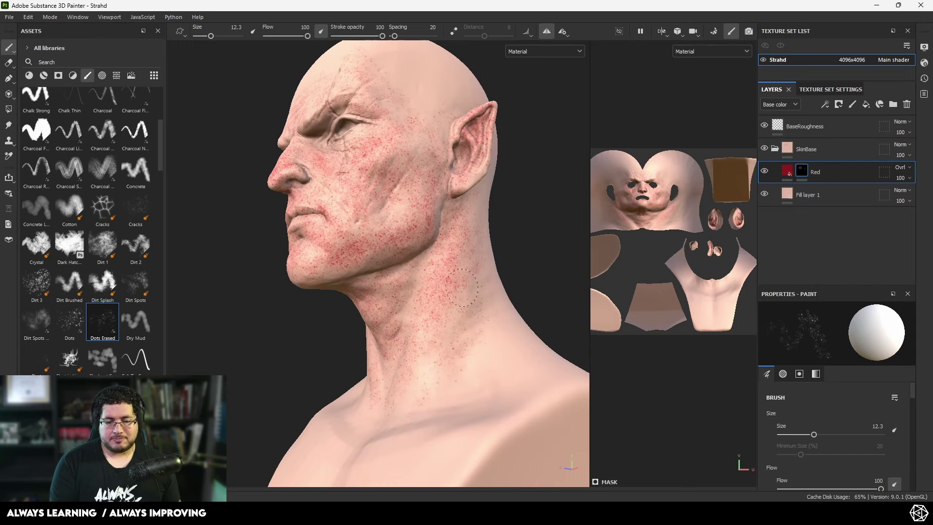
left_click_drag(472, 265, 445, 141, "alt")
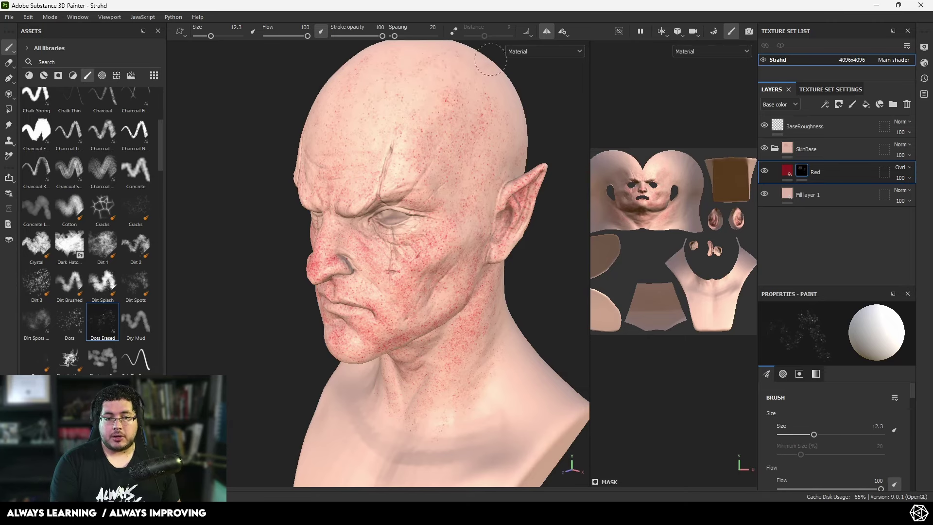
left_click_drag(423, 97, 537, 97, "alt")
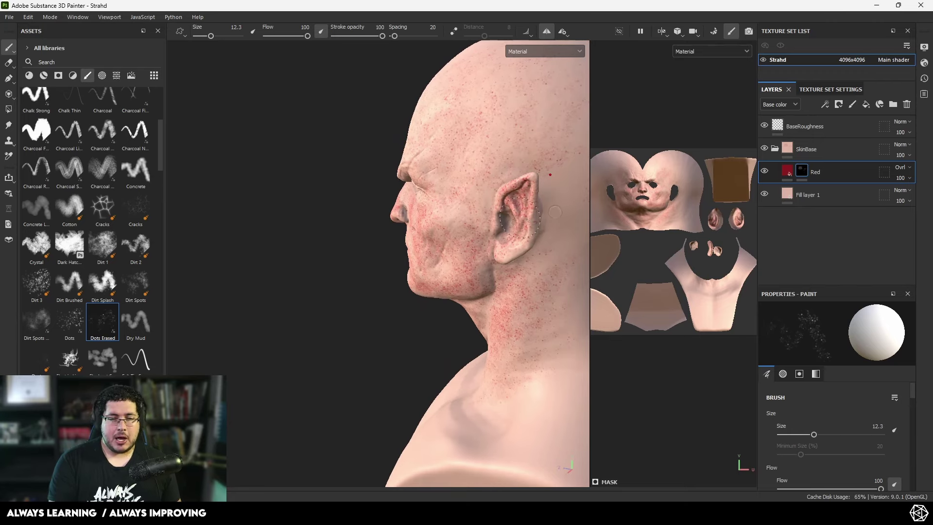
left_click_drag(555, 86, 588, 87, "alt")
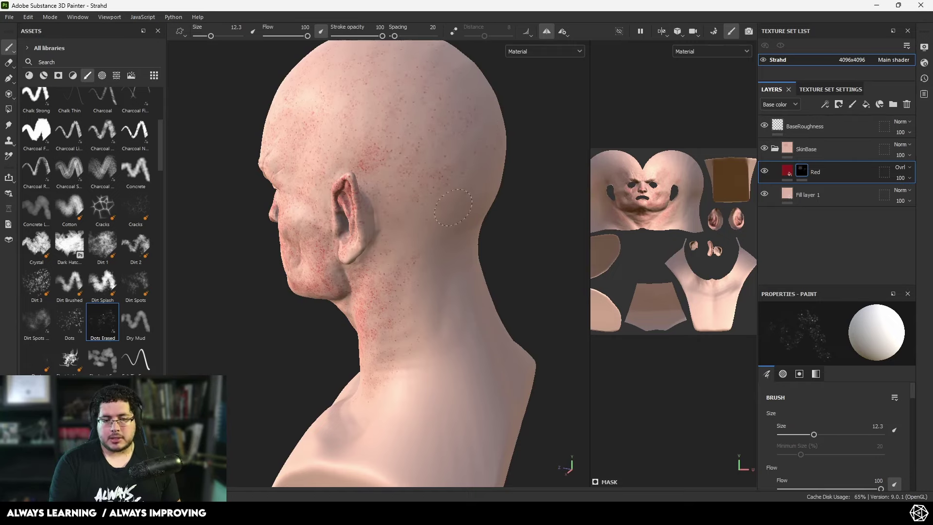
mouse_move(486, 183)
left_mouse_down("alt")
mouse_move(438, 219)
mouse_move(452, 167)
left_mouse_up("alt")
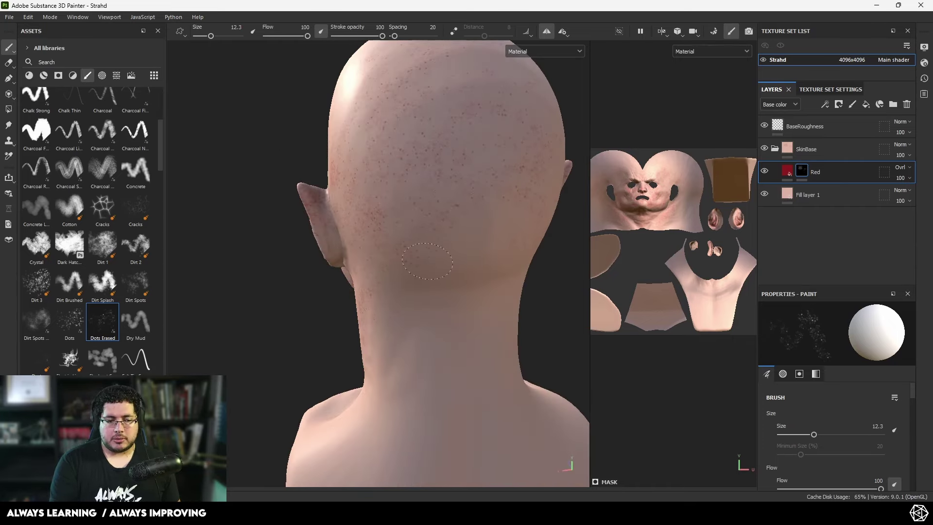
Step: Paint red dots across the chest, shoulders, nape and upper back of the bust
left_click_drag(447, 320, 522, 263, "alt")
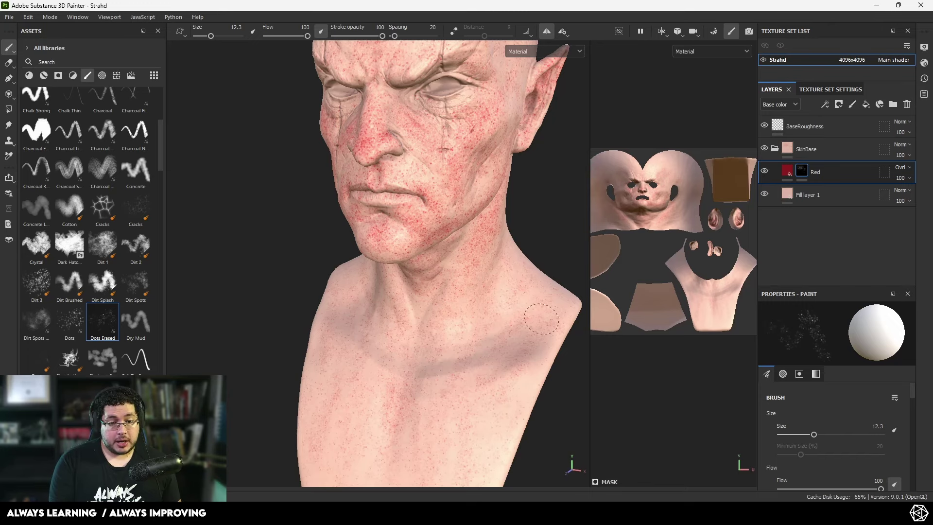
left_click_drag(554, 335, 289, 313, "alt")
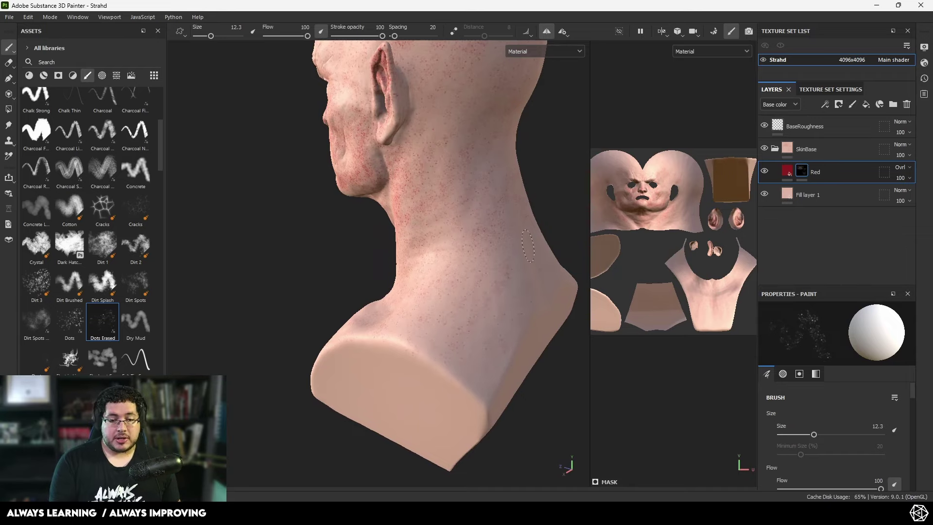
mouse_move(529, 246)
left_mouse_down("alt")
mouse_move(438, 319)
mouse_move(505, 269)
left_mouse_up("alt")
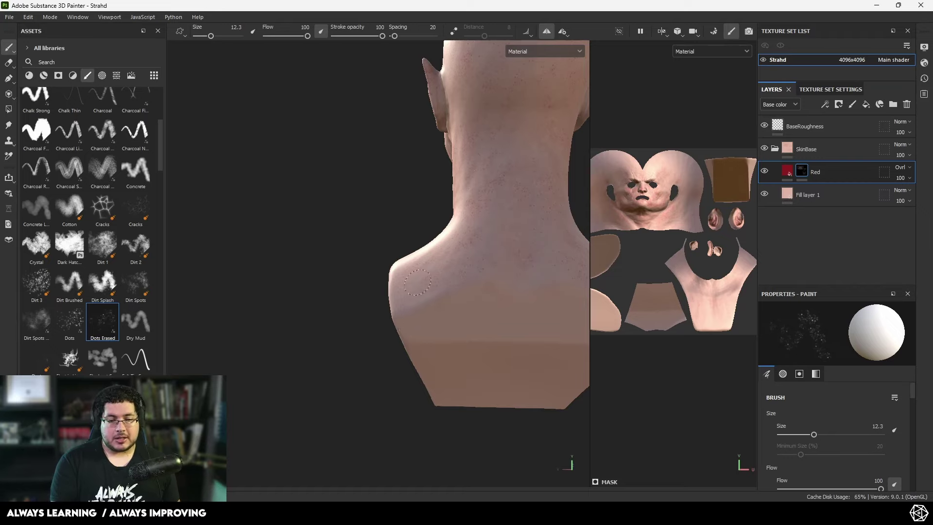
left_click_drag(418, 282, 432, 241, "alt")
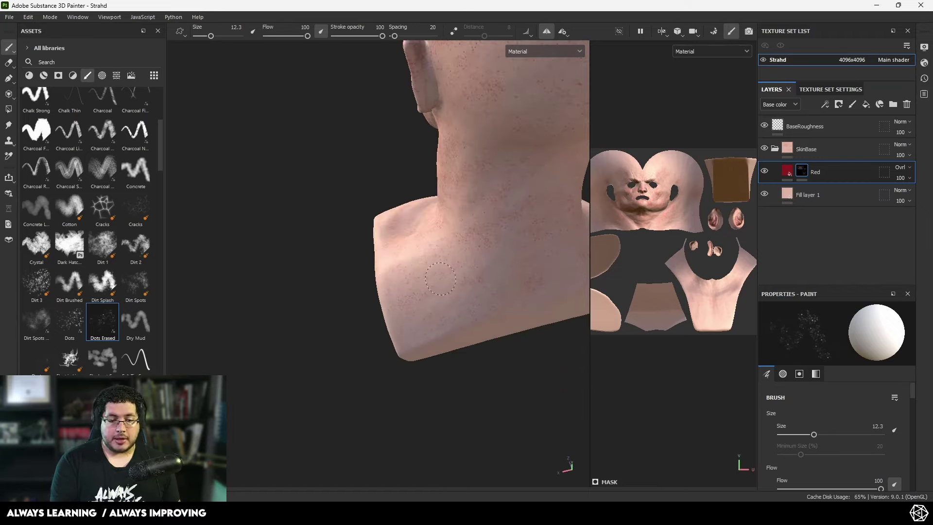
left_click_drag(385, 225, 479, 267, "alt")
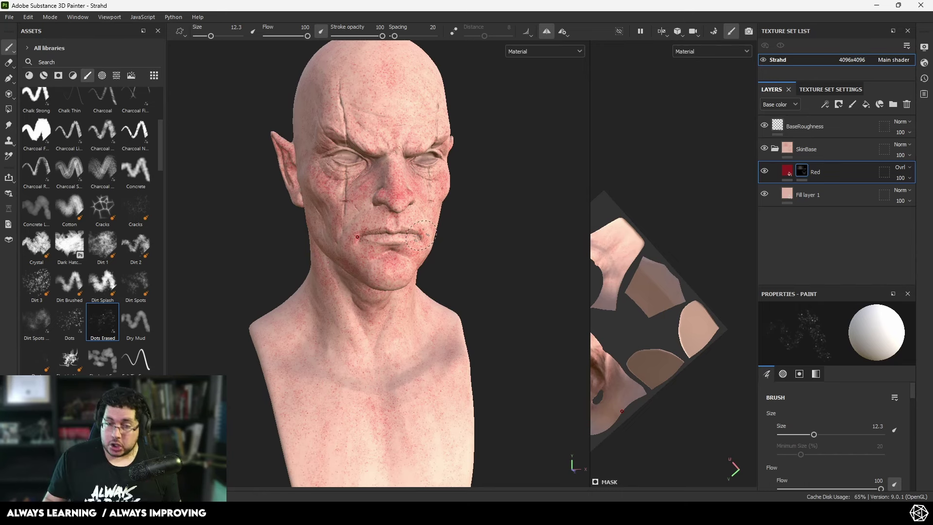
Step: Duplicate the Red layer and reset the upper copy's mask to black
left_click(786, 170)
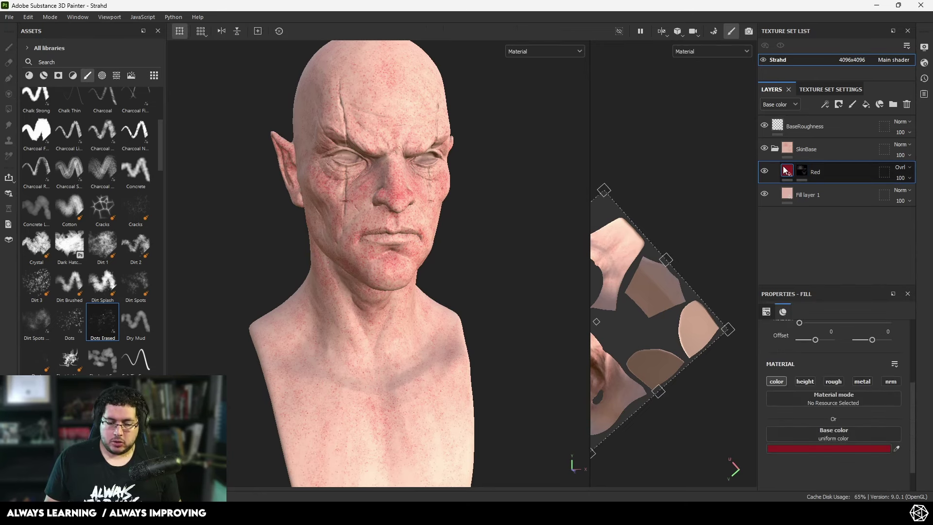
key("ctrl+d")
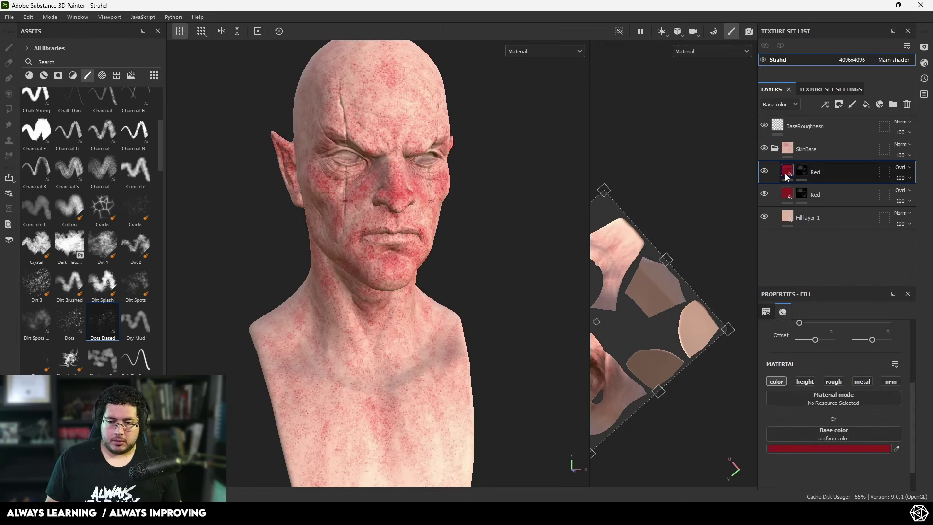
right_click(802, 174)
left_click(823, 18)
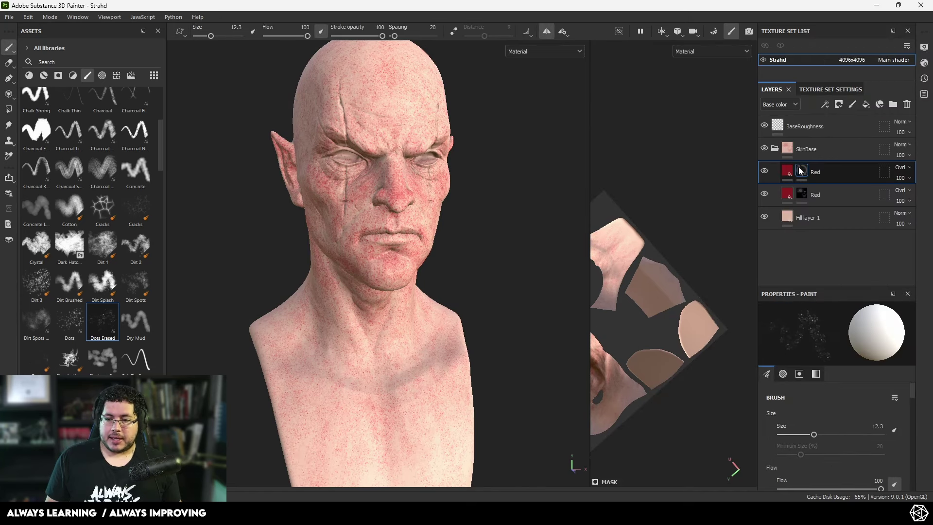
Step: Add a generator to the upper Red layer's mask and assign the Dirt generator to it
right_click(797, 164)
left_click(824, 313)
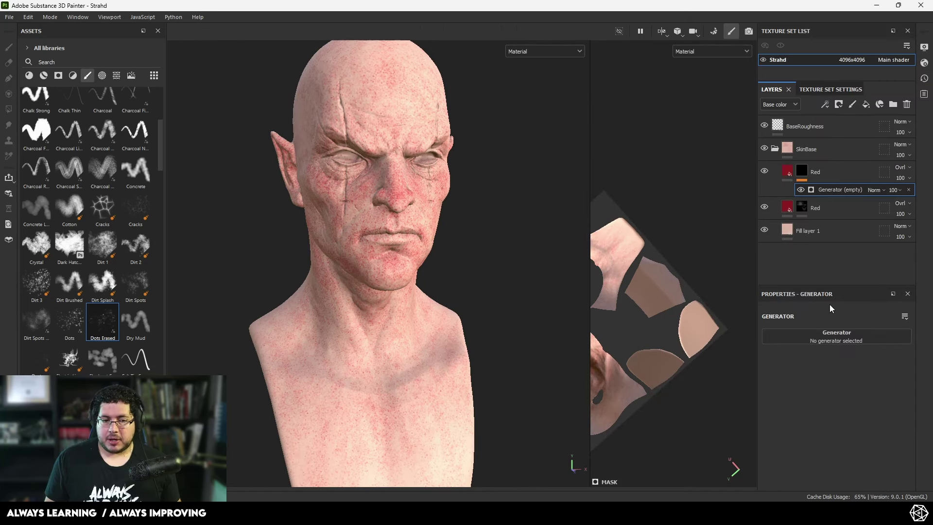
left_click(822, 335)
left_click(808, 403)
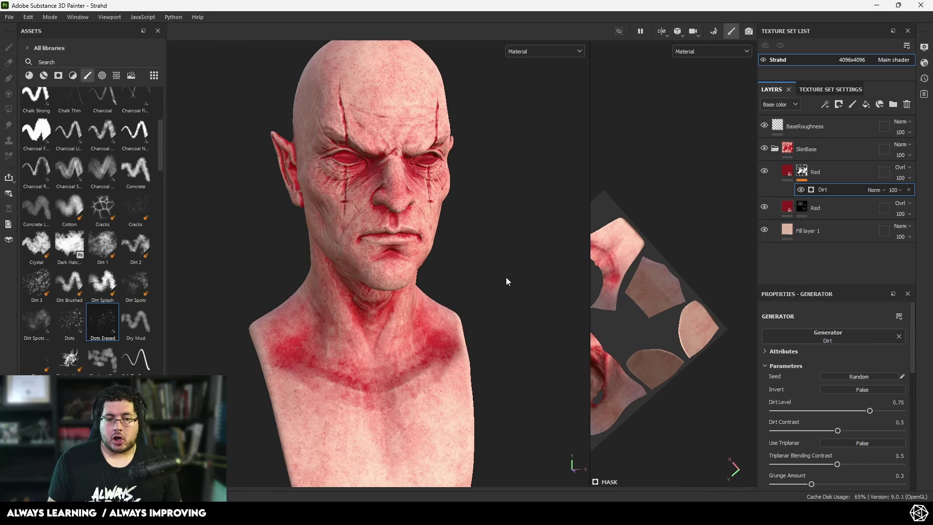
Step: Lower the opacity of the upper Red layer with the Dirt mask to 35
left_click_drag(506, 277, 426, 229, "alt")
right_click_drag(425, 229, 479, 246, "alt")
left_click(900, 179)
left_click(902, 196)
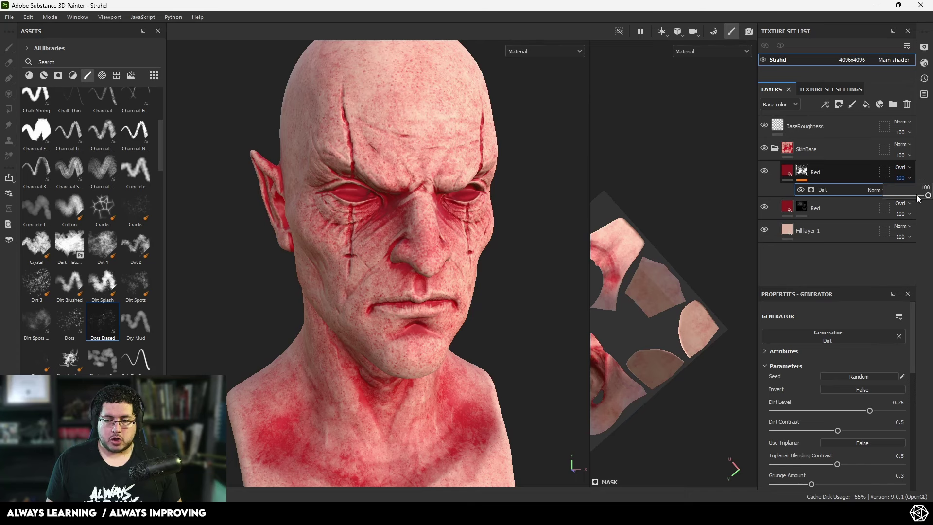
left_click_drag(902, 196, 902, 196)
Step: Compare the skin with the upper Red layer hidden and shown, and examine the effect on the face from several angles
left_click_drag(559, 218, 462, 241, "alt")
left_click(762, 173)
left_click(762, 173)
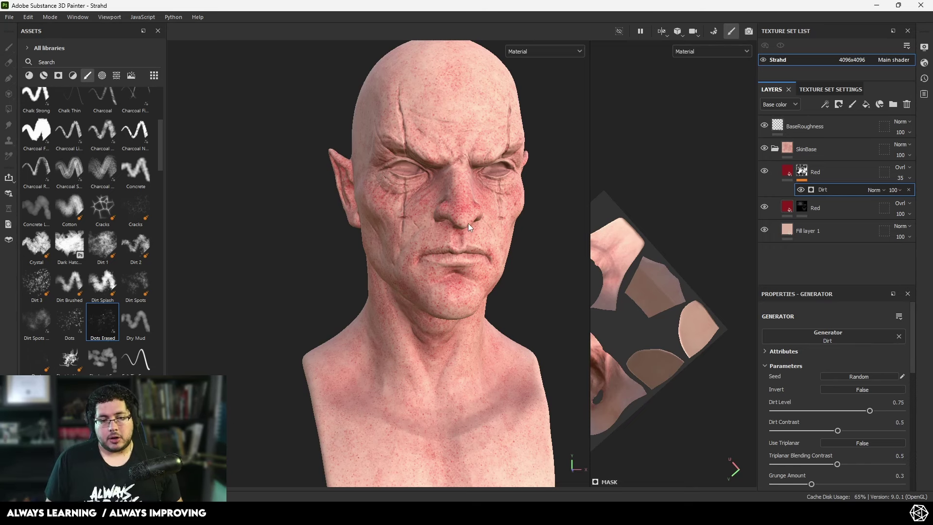
left_click_drag(468, 223, 484, 276, "alt")
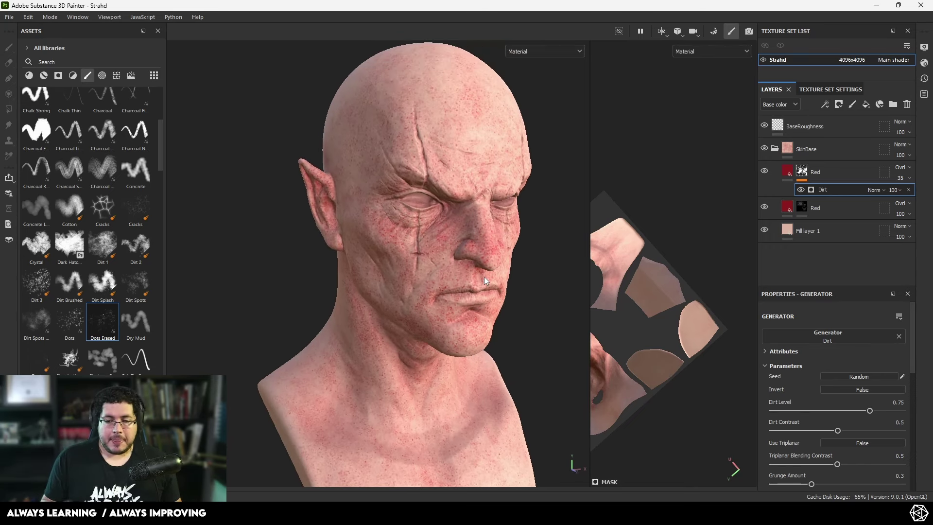
Step: Add a fill layer above the upper Red layer and limit it to the color channel
left_click(849, 174)
left_click(866, 105)
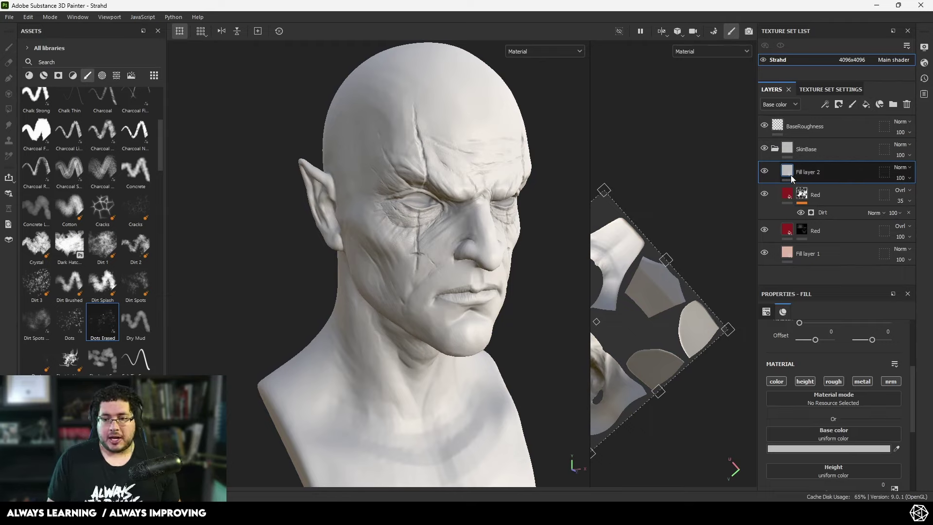
mouse_move(792, 175)
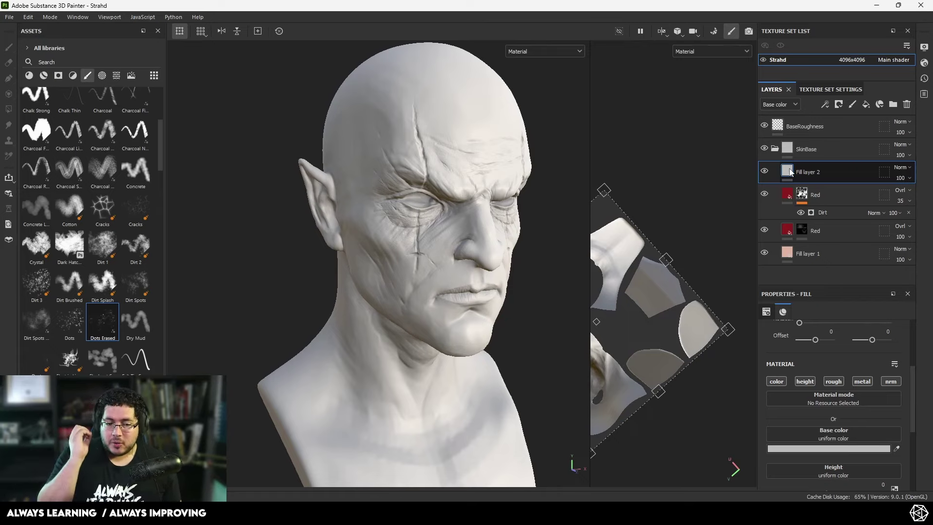
left_click(788, 448)
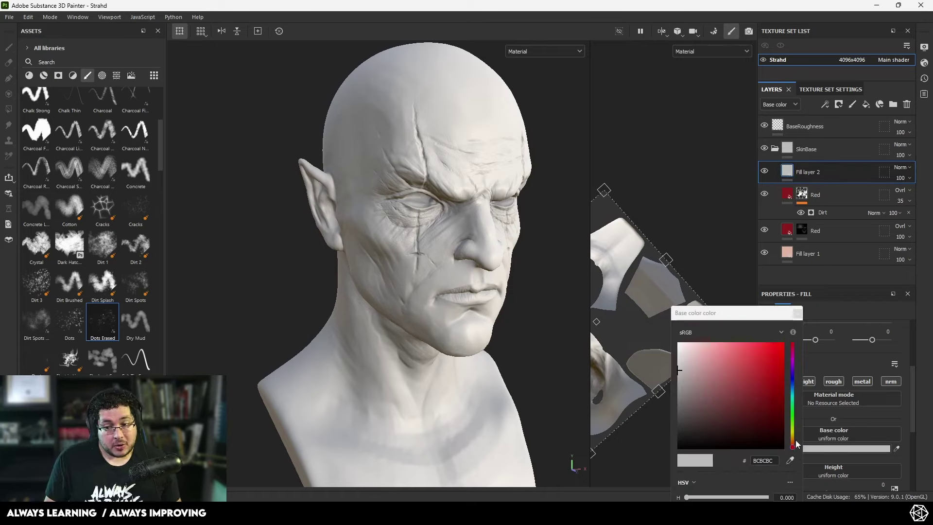
left_click(798, 313)
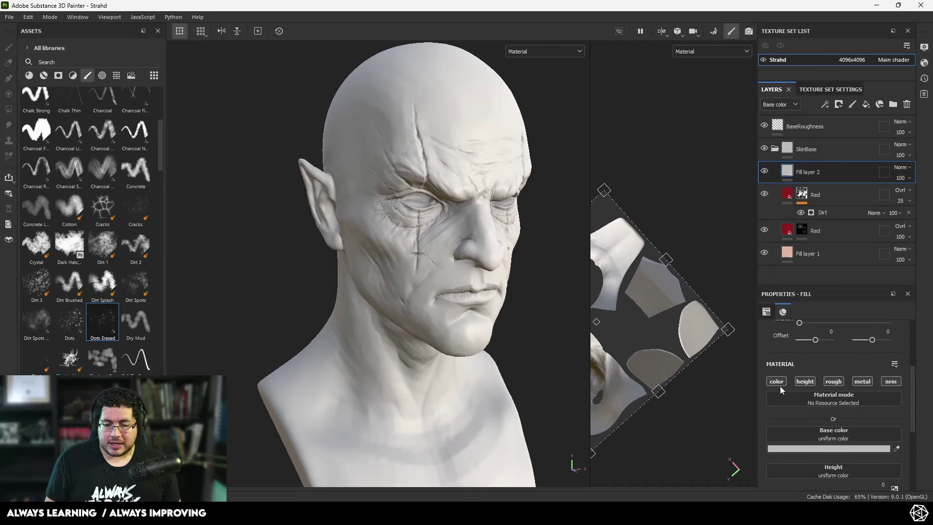
left_click(779, 384, "alt")
Step: Set the new fill layer's base color to purple 632D8F
left_click(799, 449)
left_click(791, 378)
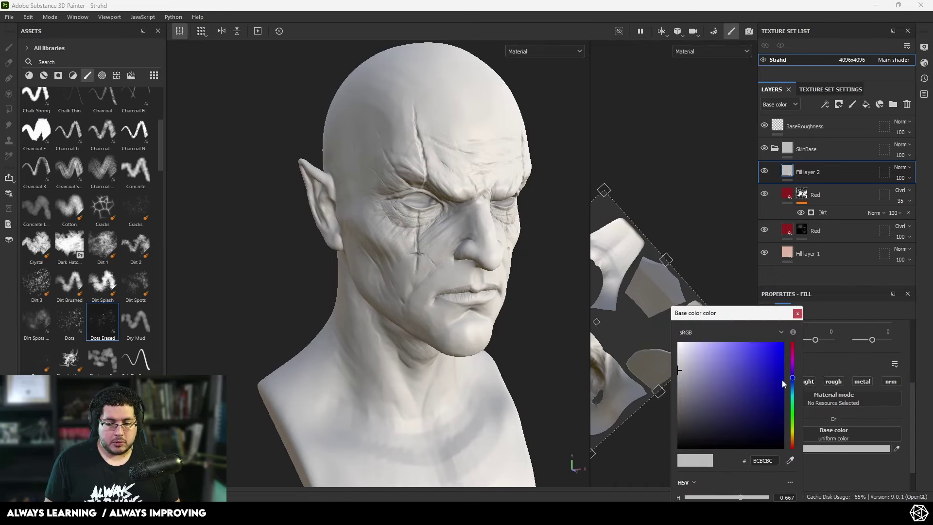
left_click(752, 388)
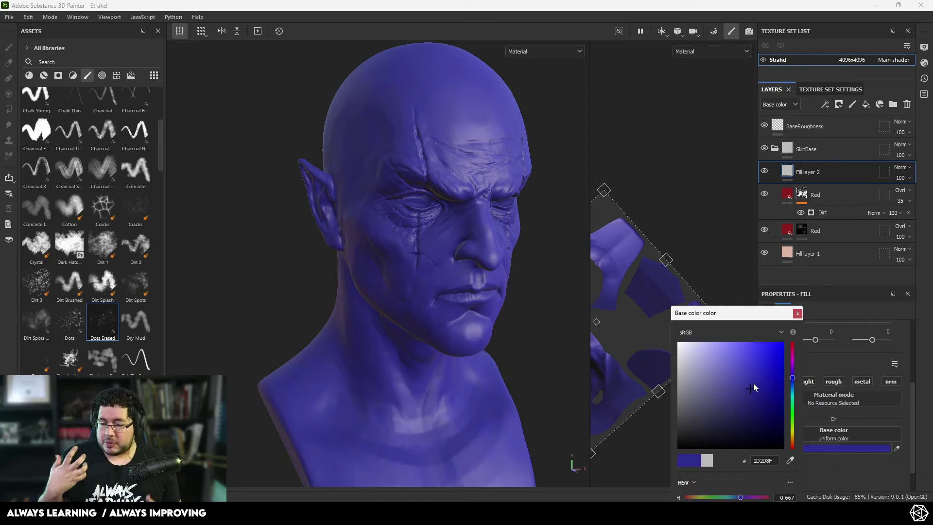
left_click_drag(791, 376, 792, 368)
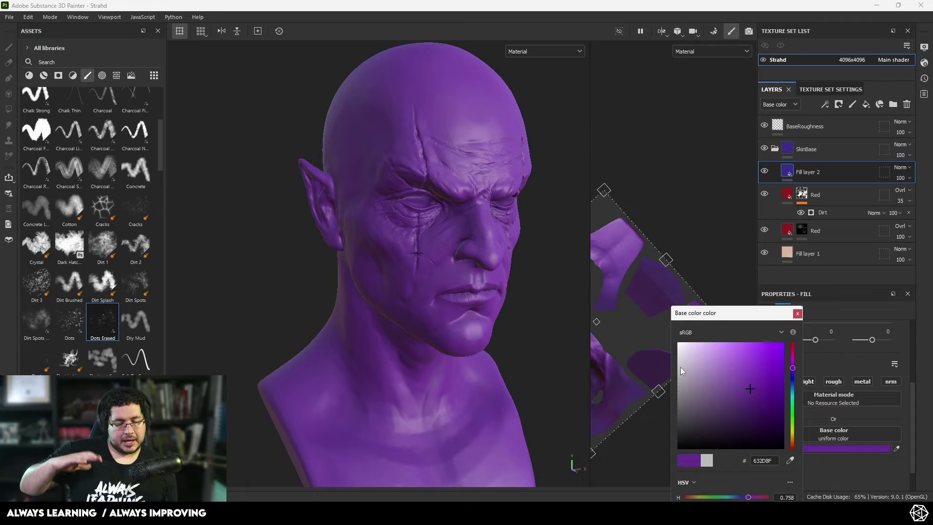
Step: Rename the purple fill layer as Blue
left_click(888, 178)
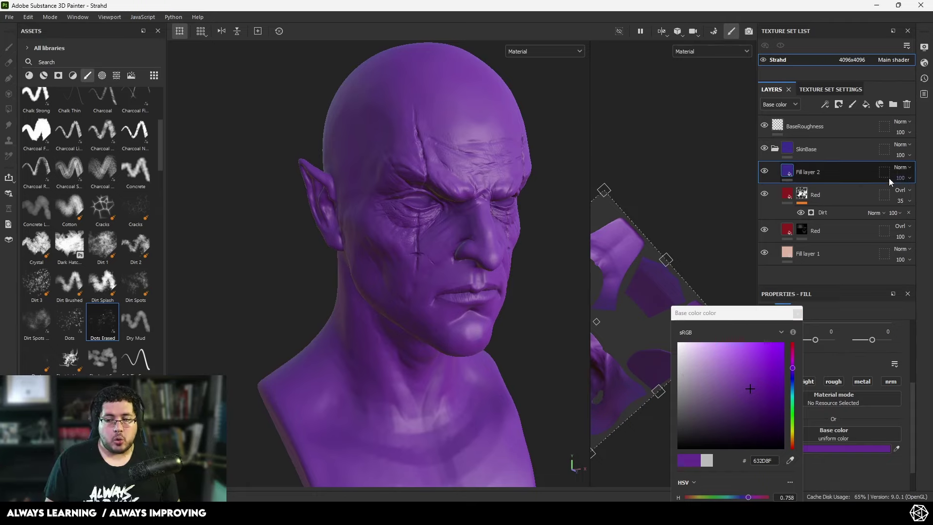
double_click(815, 174)
type("Blue")
key("Return")
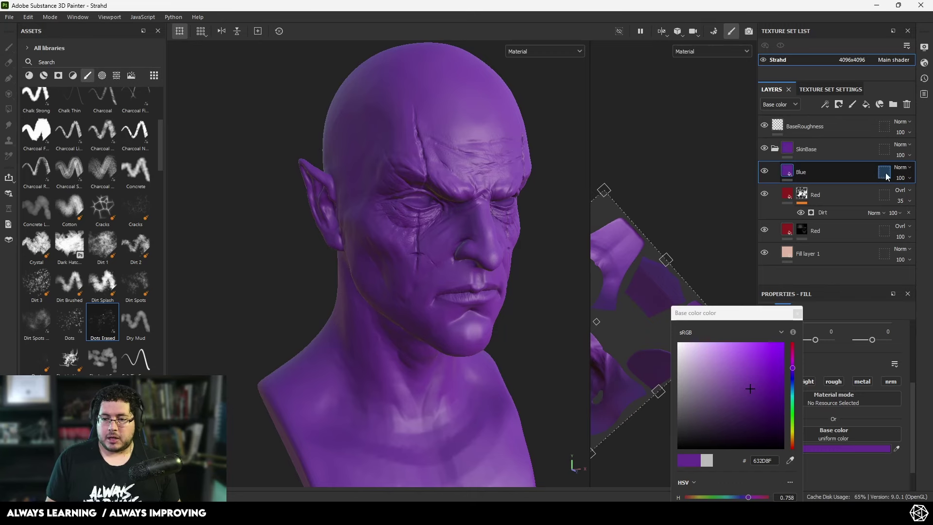
Step: Try the Overlay and Multiply blending modes on the Blue layer
left_click(901, 167)
left_click(882, 311)
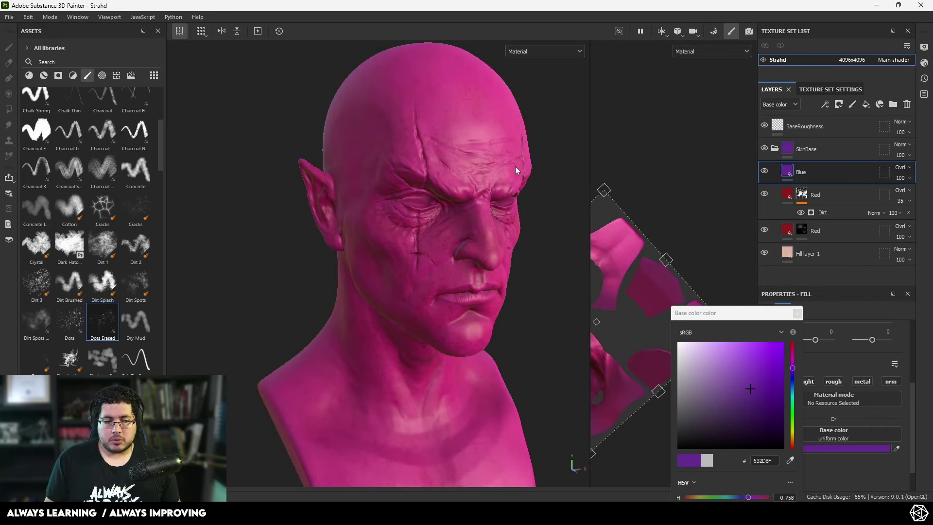
scroll(517, 170, "up", 3)
left_click(901, 168)
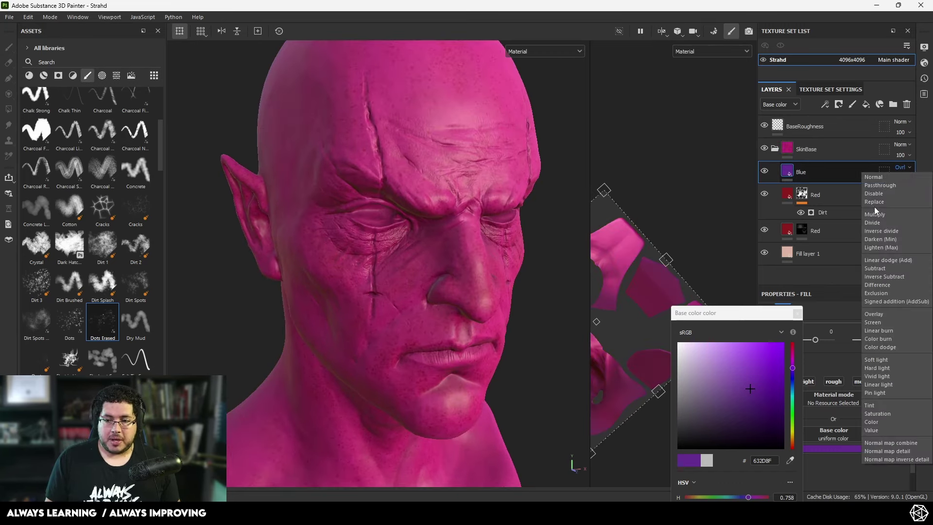
left_click(878, 214)
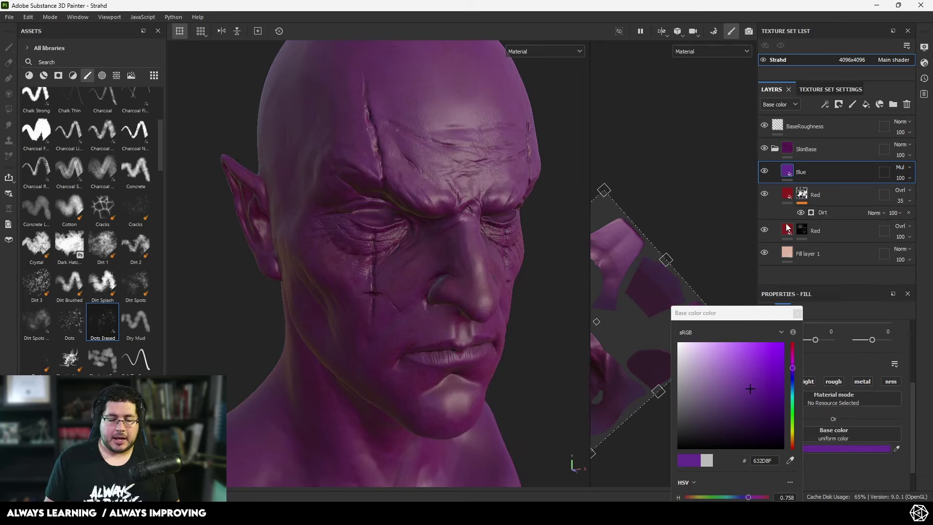
Step: Add a black mask to the Blue layer and paint dots into it around the eyes and cheeks with the Dots Erased brush
right_click(822, 173)
key("Escape")
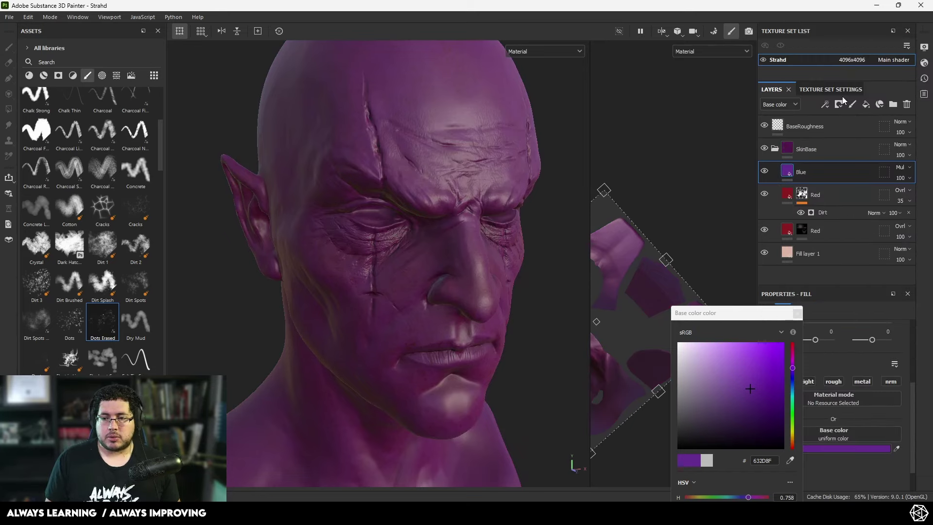
right_click(823, 182)
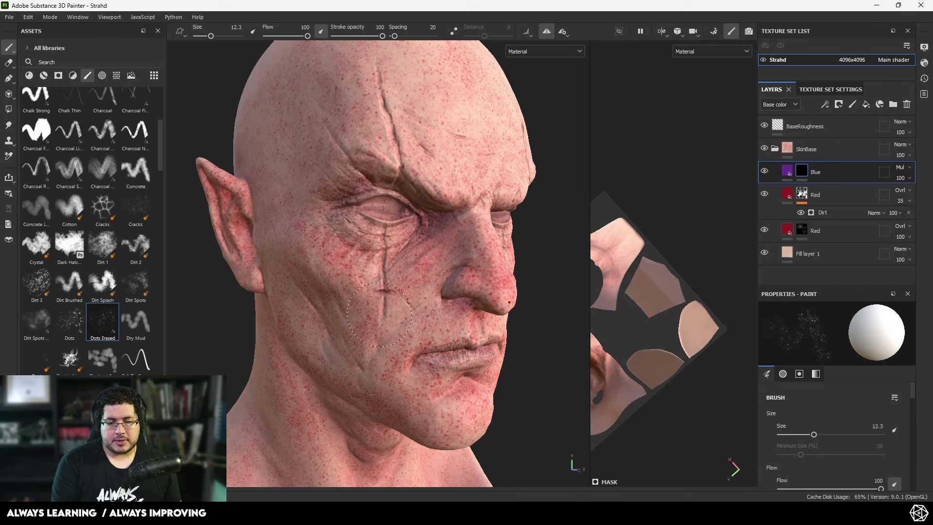
left_click_drag(197, 306, 246, 221, "alt")
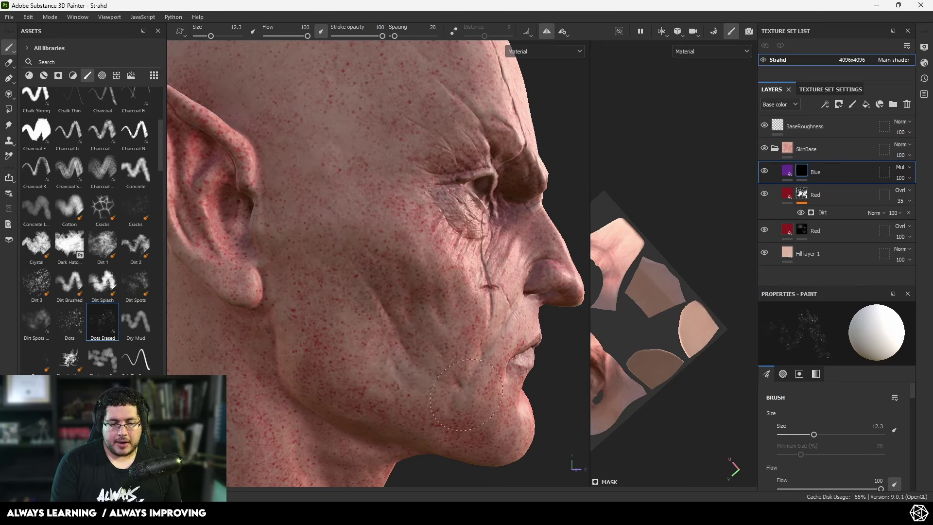
left_click_drag(503, 360, 474, 351, "alt")
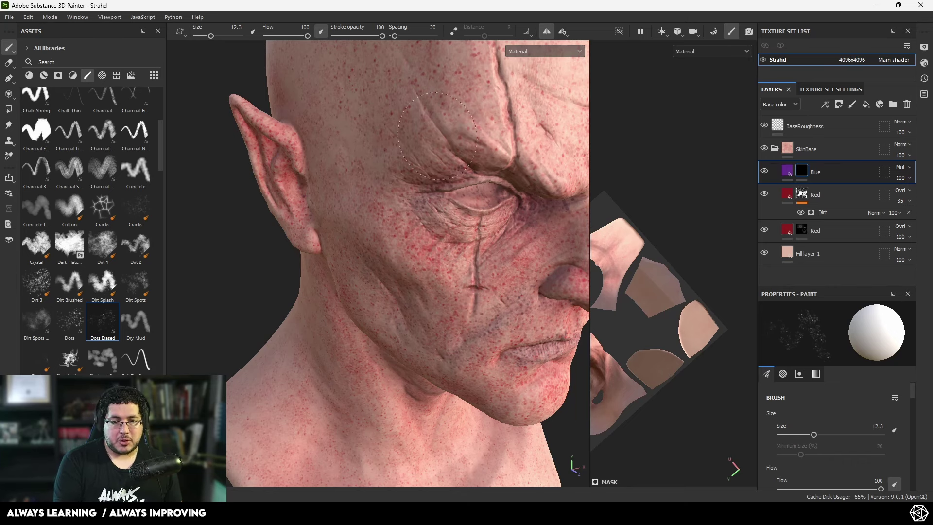
left_click_drag(540, 180, 429, 233, "alt")
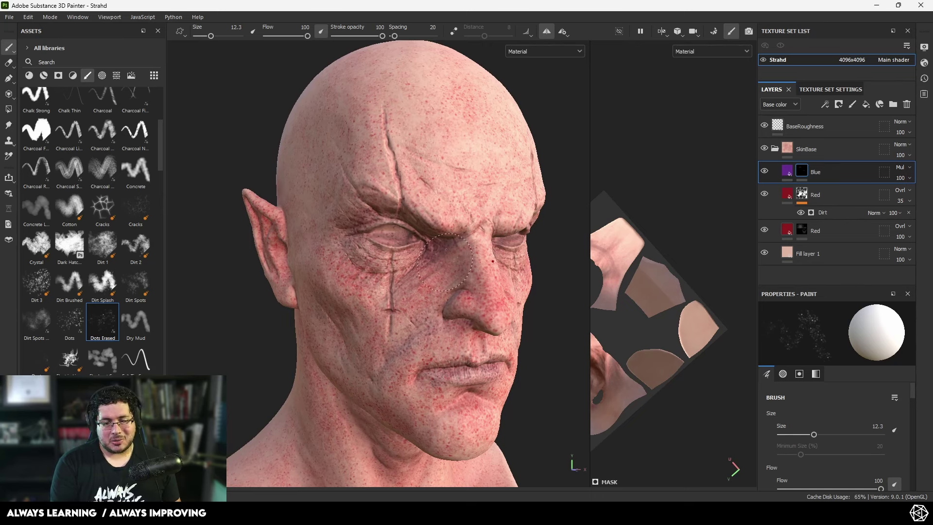
Step: Set the Blue layer's blending mode to Overlay and paint more dots on its mask over the cheeks, forehead and mouth area
left_click(904, 167)
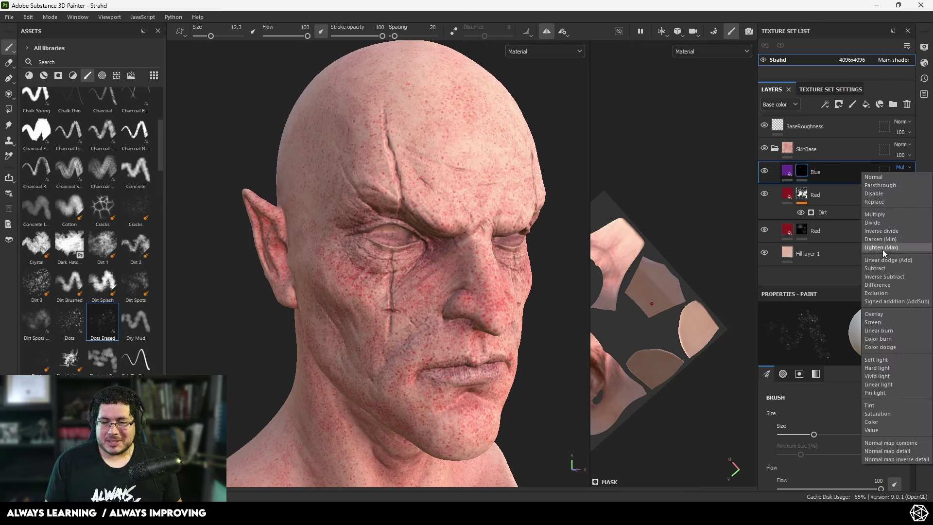
left_click(879, 311)
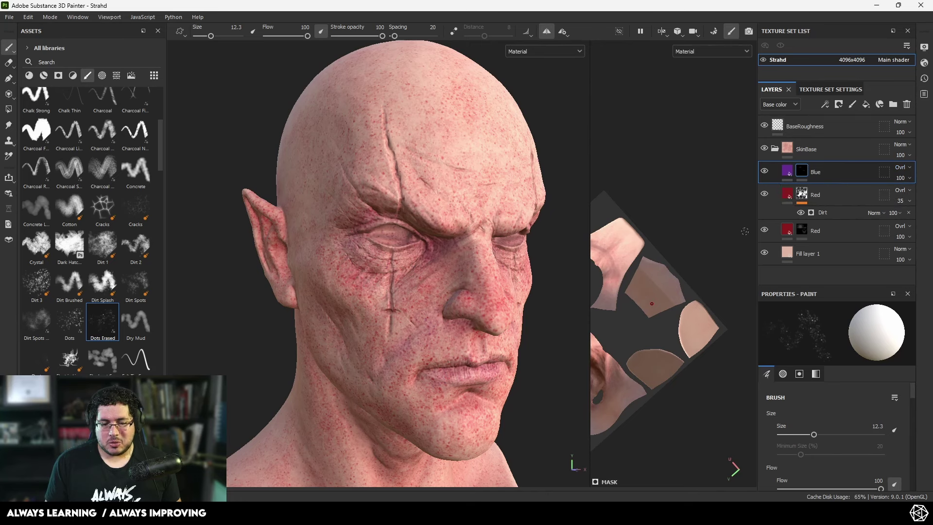
left_click_drag(440, 270, 418, 272, "alt")
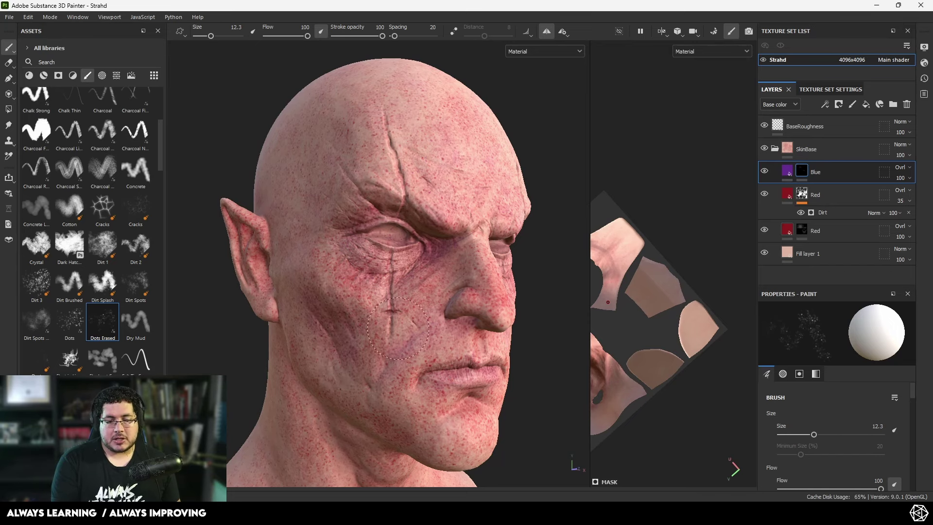
left_click_drag(465, 394, 422, 383, "alt")
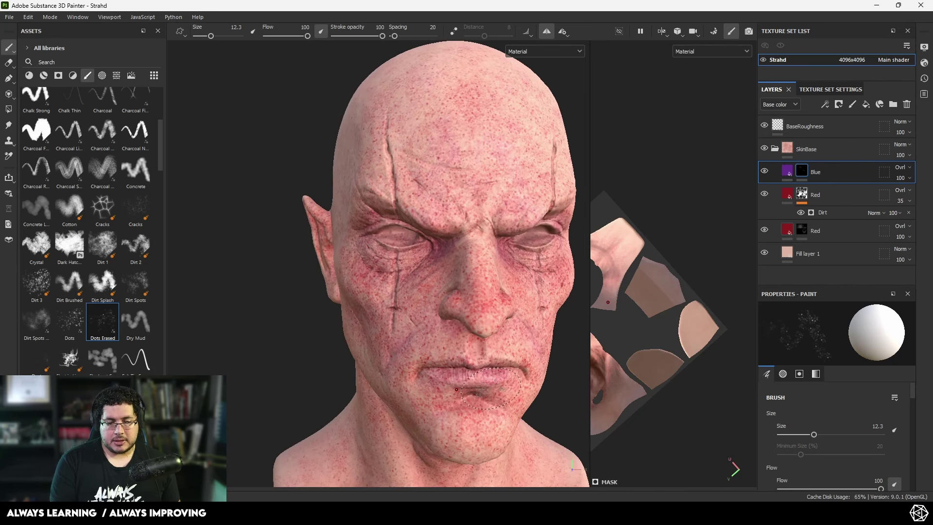
middle_click_drag(447, 371, 395, 302, "alt")
left_click_drag(395, 303, 443, 291, "alt")
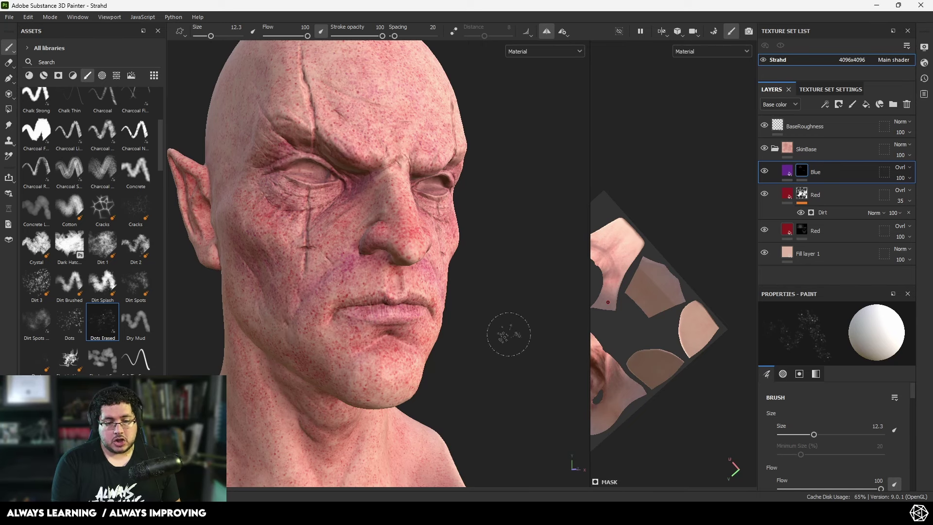
Step: Erase some purple dots beside the mouth by painting the Blue mask with black, and switch the brush back to white
left_click_drag(511, 334, 484, 355, "alt")
middle_click_drag(493, 346, 436, 287, "alt")
right_click_drag(436, 287, 414, 288, "alt")
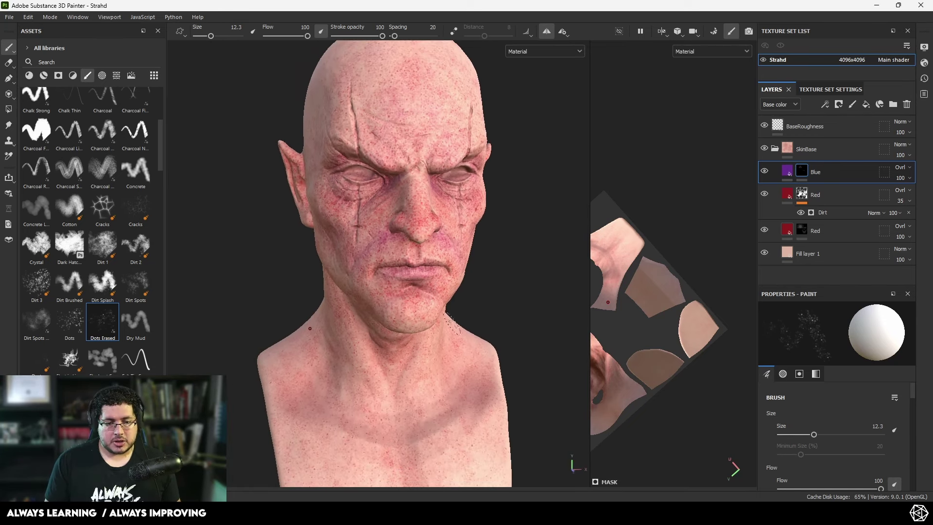
left_click_drag(413, 287, 452, 294, "alt")
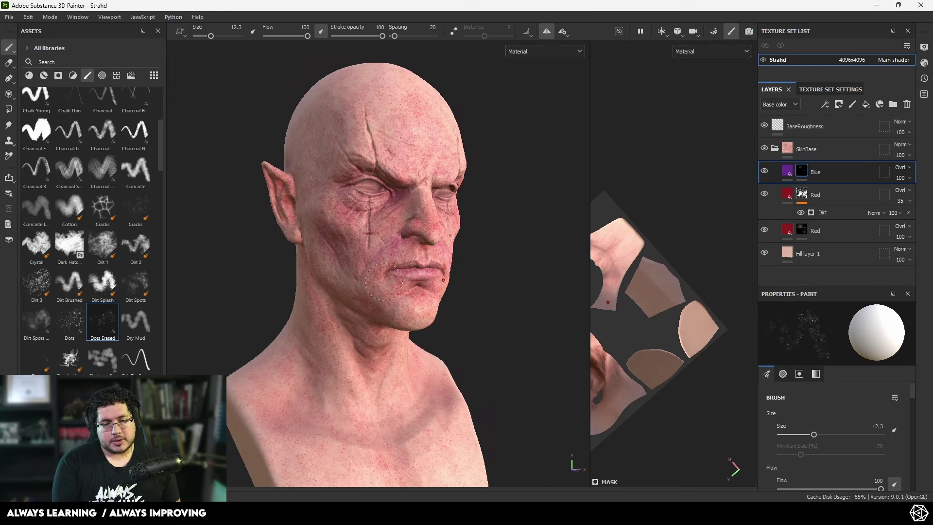
key("x")
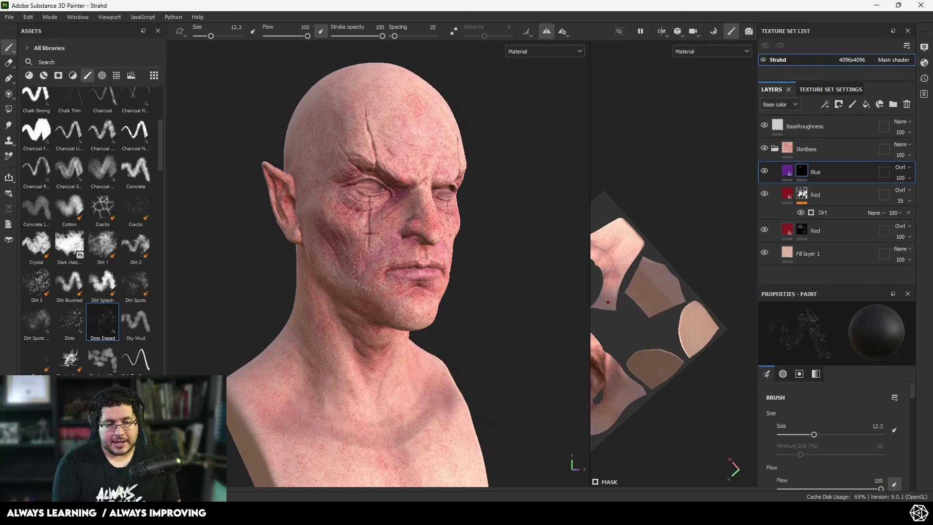
key("x")
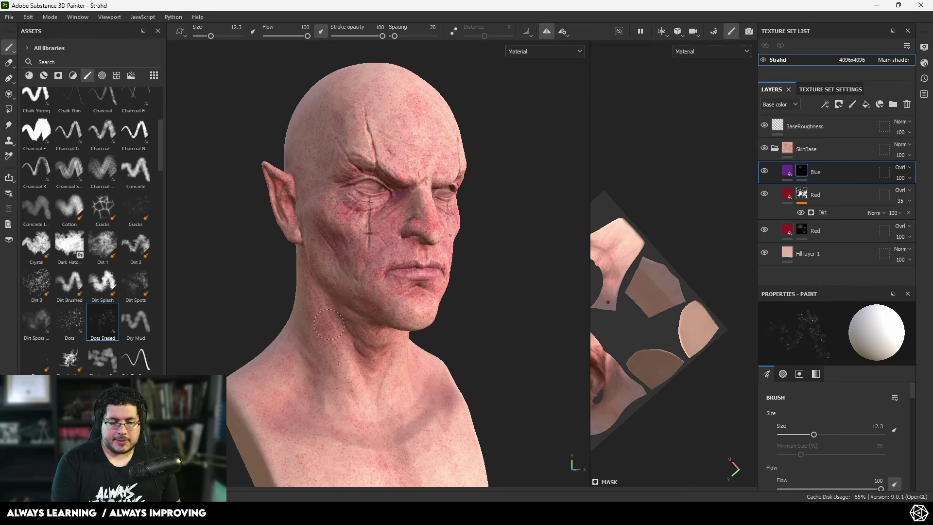
Step: Paint dots into the Blue layer's mask over the neck, shoulders, chest and the back of the neck and head
left_click_drag(390, 372, 377, 329, "alt")
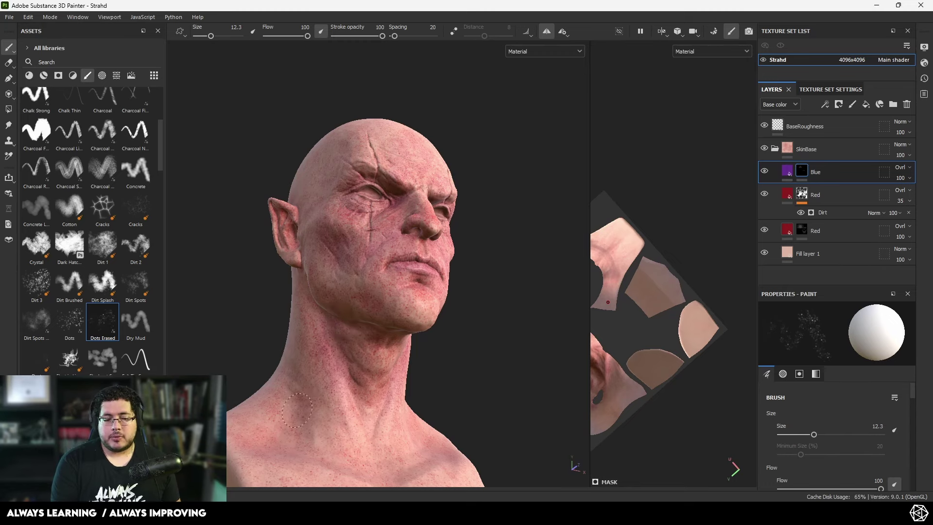
mouse_move(311, 452)
left_mouse_down("alt")
mouse_move(323, 438)
mouse_move(336, 445)
left_mouse_up("alt")
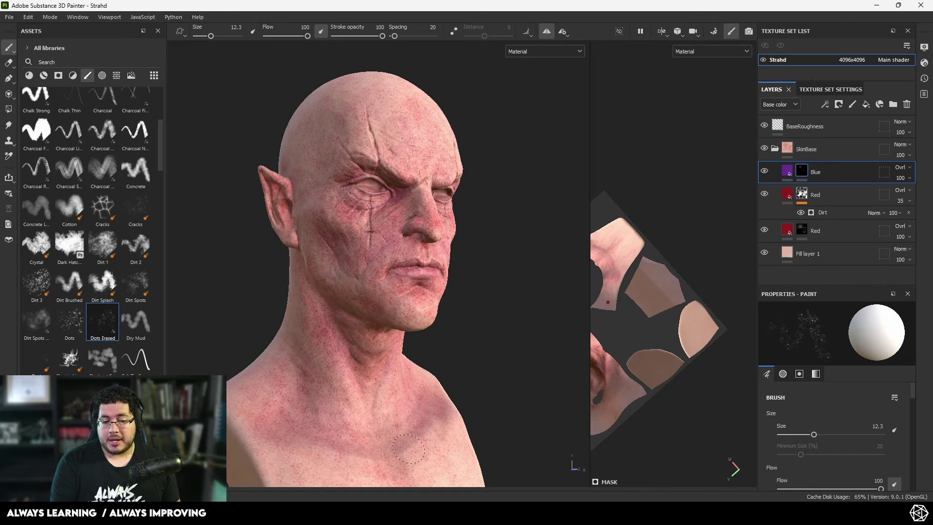
mouse_move(409, 448)
left_mouse_down("alt")
mouse_move(496, 377)
mouse_move(502, 344)
mouse_move(436, 270)
mouse_move(422, 275)
left_mouse_up("alt")
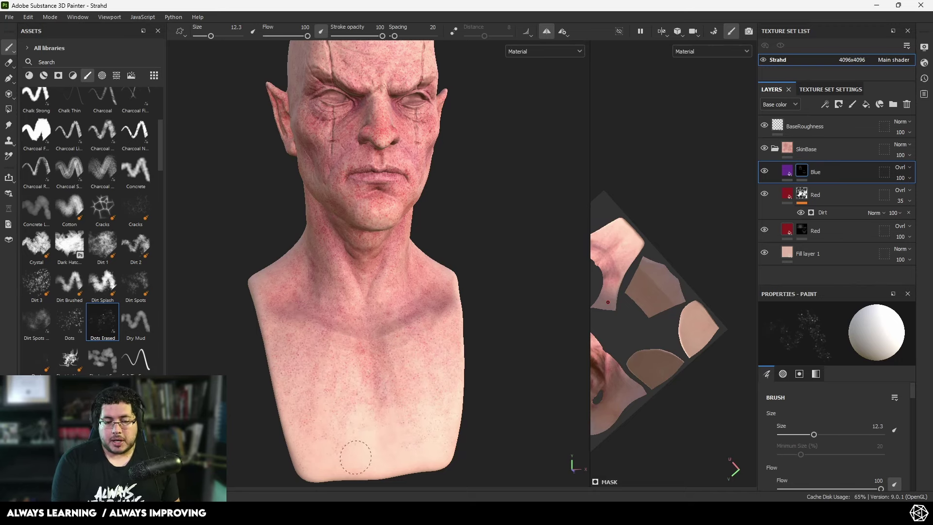
mouse_move(256, 305)
left_mouse_down("alt")
mouse_move(355, 302)
mouse_move(408, 332)
left_mouse_up("alt")
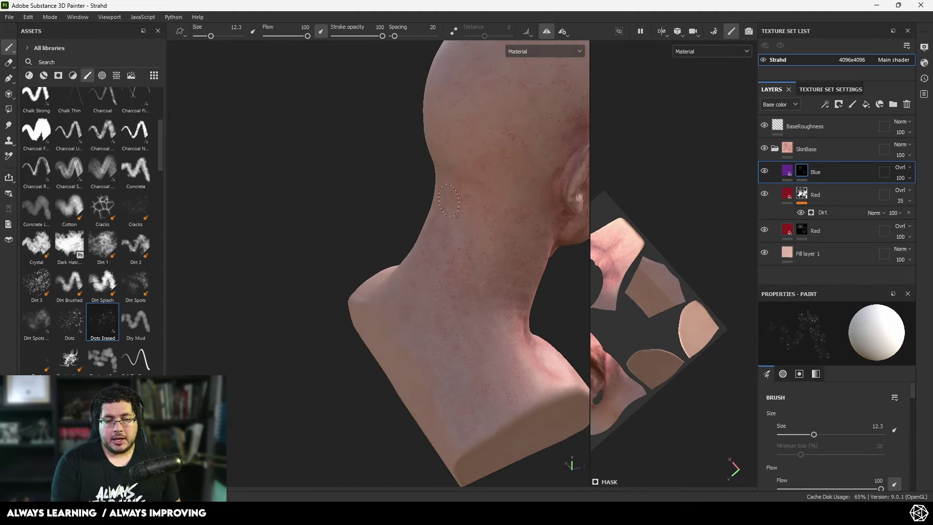
mouse_move(425, 243)
left_mouse_down("alt")
mouse_move(519, 202)
mouse_move(342, 322)
left_mouse_up("alt")
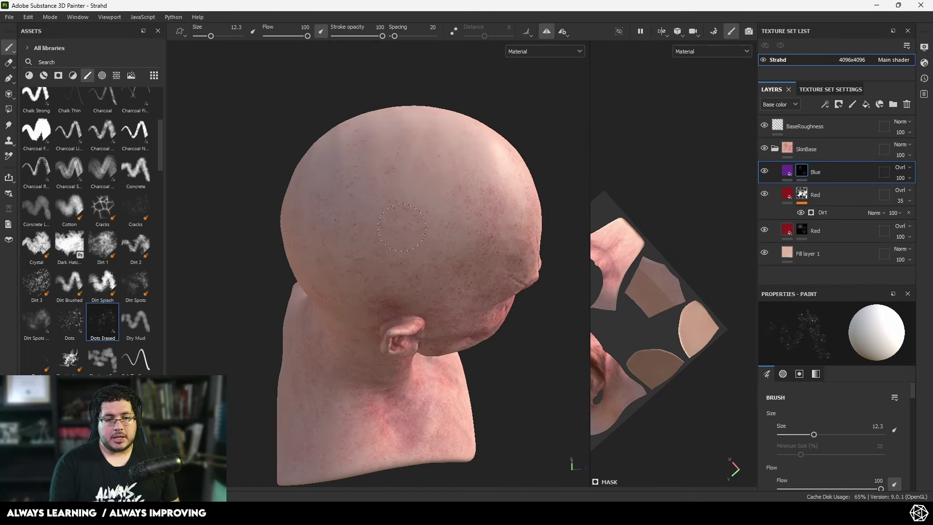
Step: Paint dots across the scalp in the lower Red layer's mask and in the Blue layer's mask
left_click(807, 231)
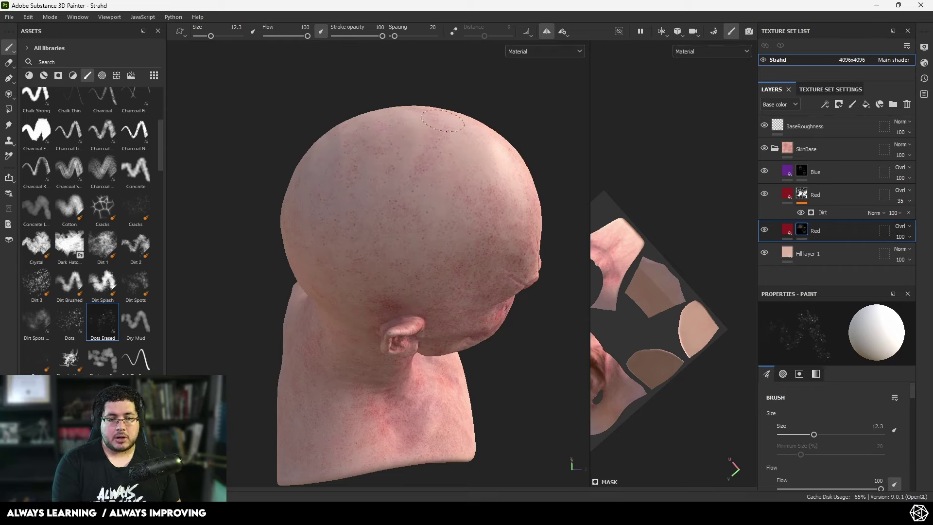
left_click_drag(442, 120, 420, 219, "alt")
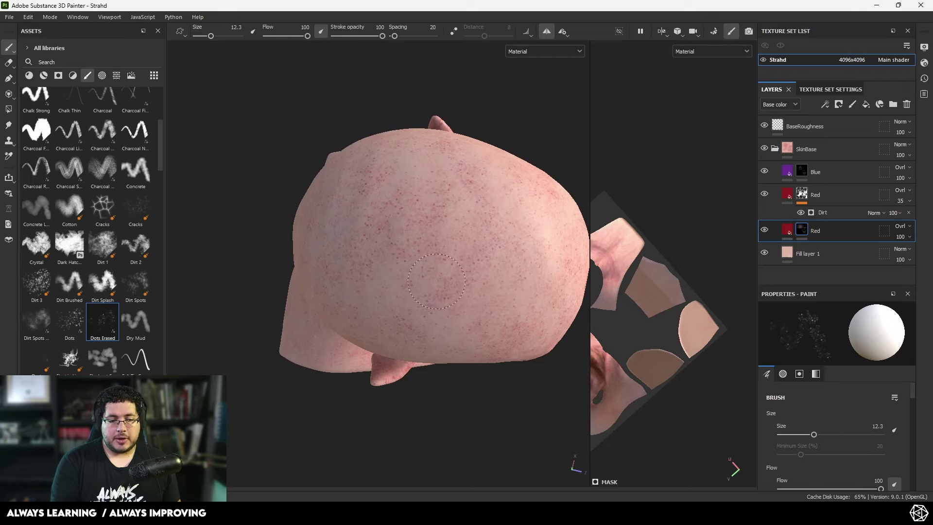
left_click(803, 177)
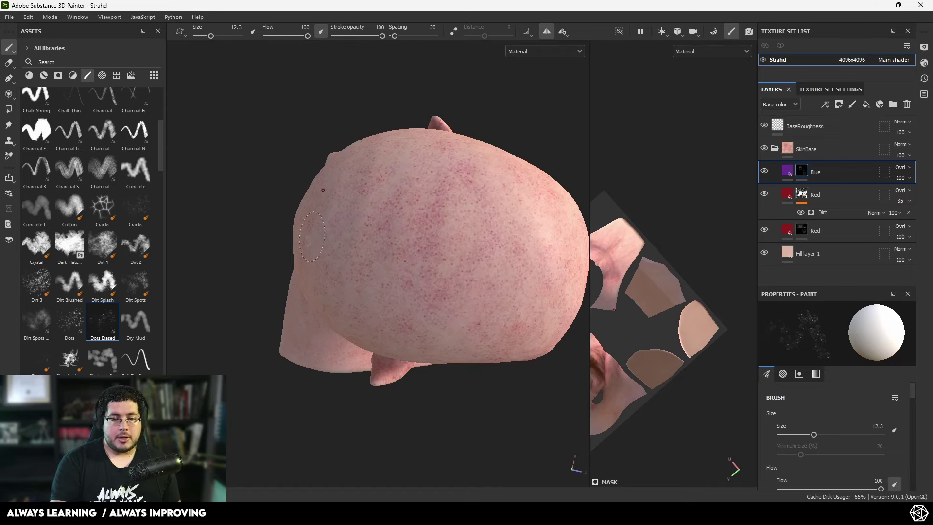
left_click_drag(366, 188, 344, 190, "alt")
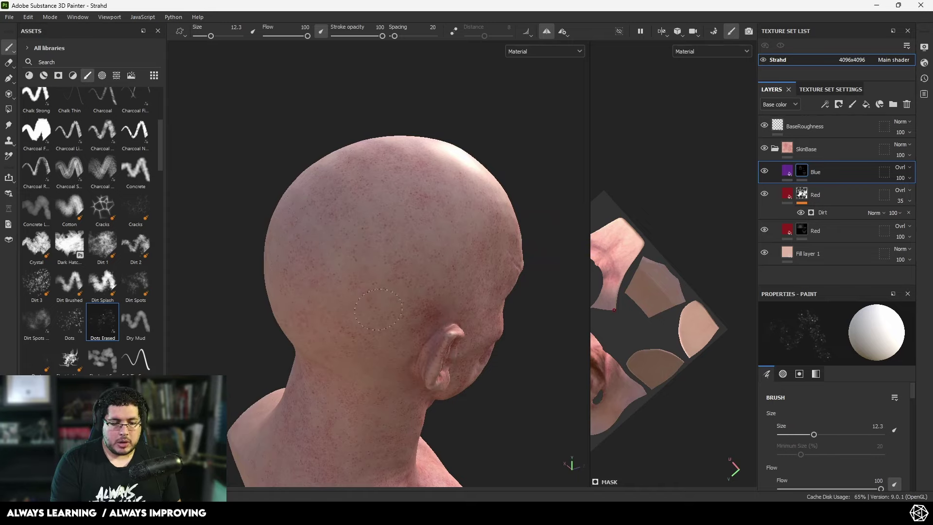
Step: Examine the dot coverage on the scalp, back of the head, neck, ears and face from several angles
left_click_drag(417, 381, 428, 397, "alt")
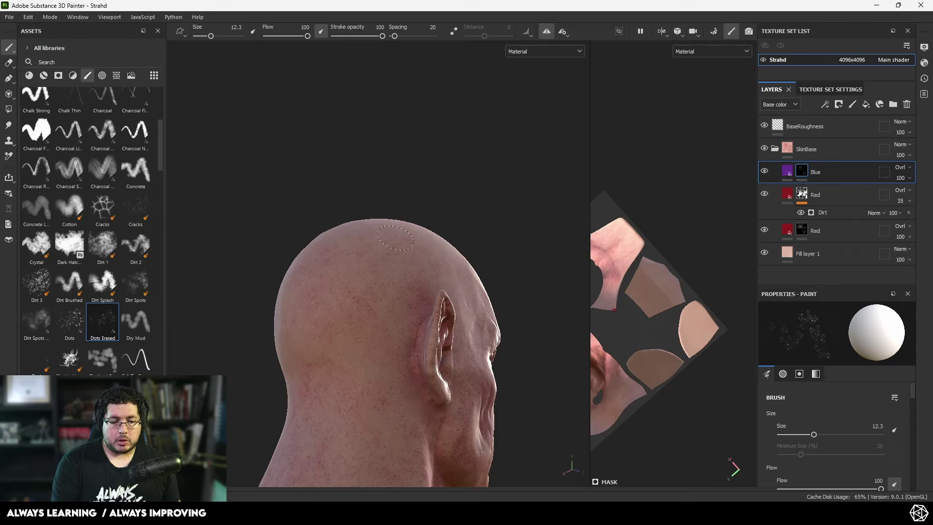
mouse_move(395, 237)
left_mouse_down("alt")
mouse_move(382, 179)
mouse_move(383, 201)
left_mouse_up("alt")
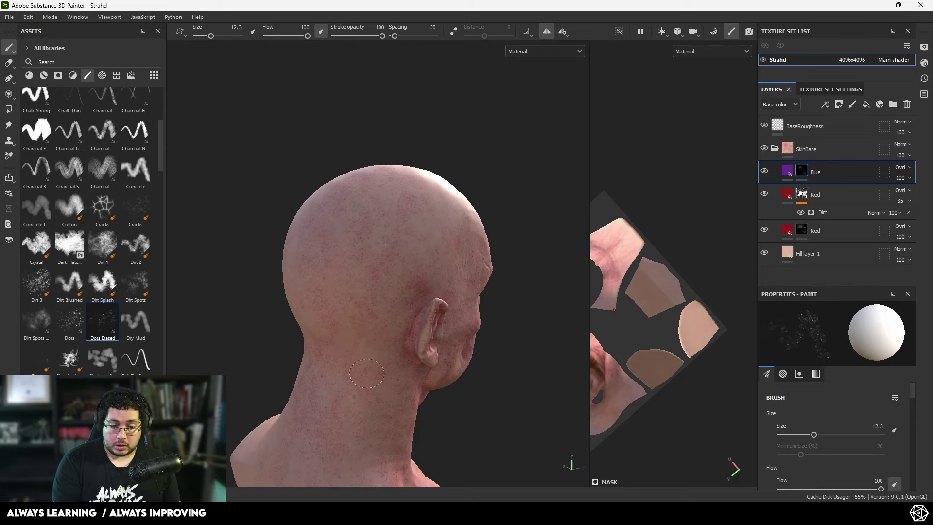
left_click_drag(477, 387, 440, 395, "alt")
middle_click_drag(440, 395, 438, 292, "alt")
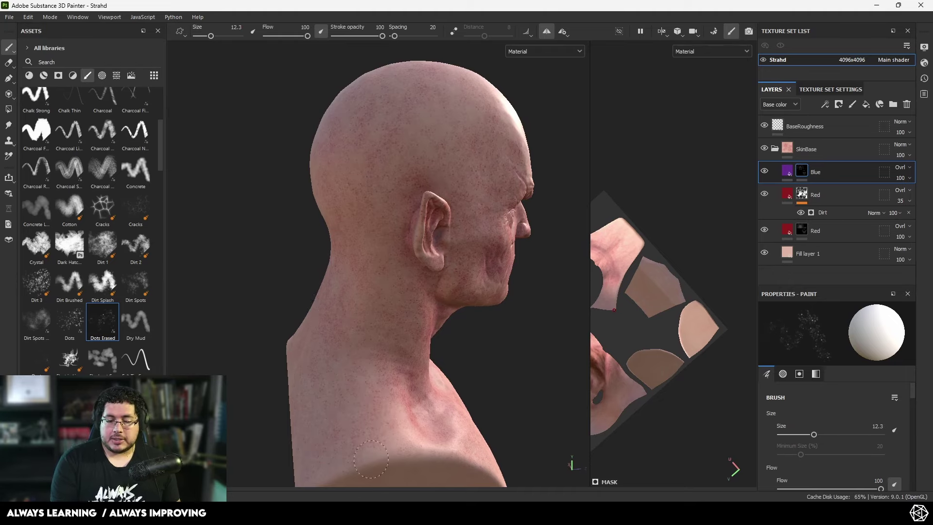
left_click_drag(343, 320, 349, 324, "alt")
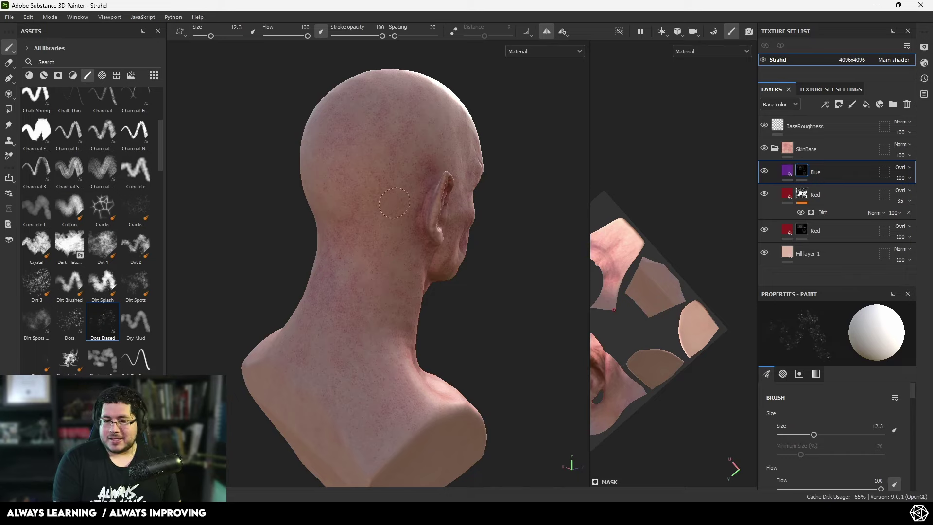
left_click_drag(339, 213, 365, 234, "alt")
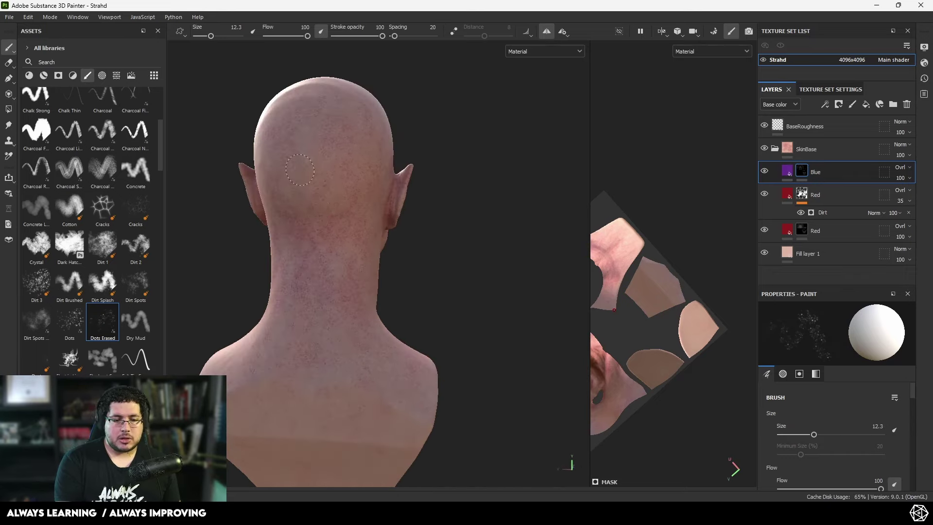
left_click_drag(330, 193, 375, 289, "alt")
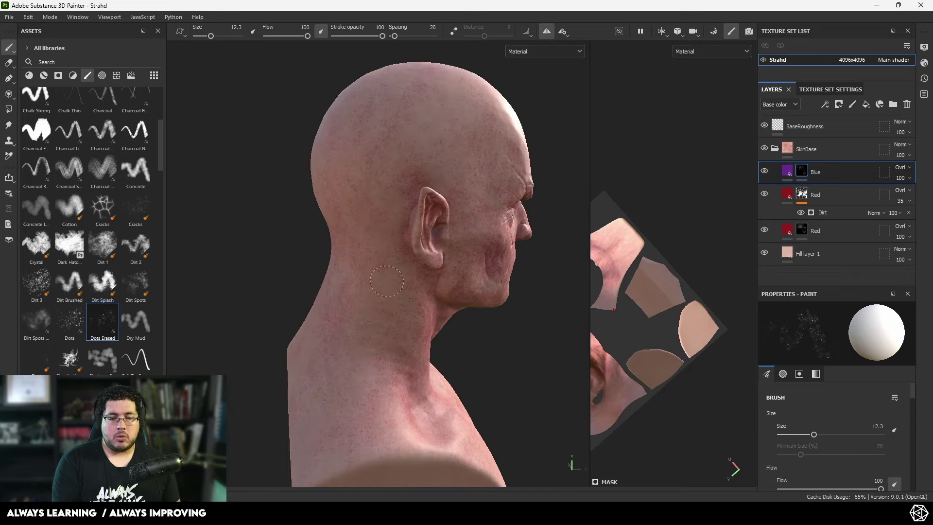
left_click_drag(469, 342, 335, 220, "alt")
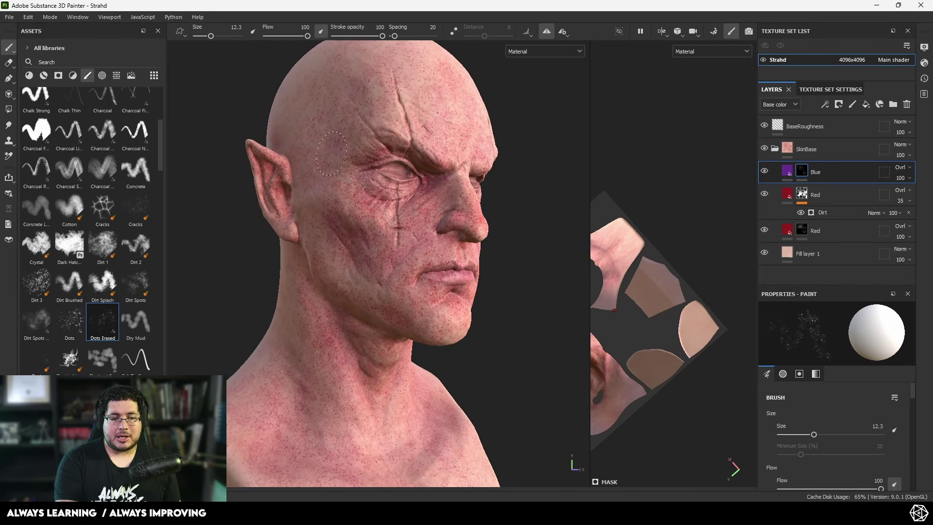
left_click_drag(307, 155, 384, 180, "alt")
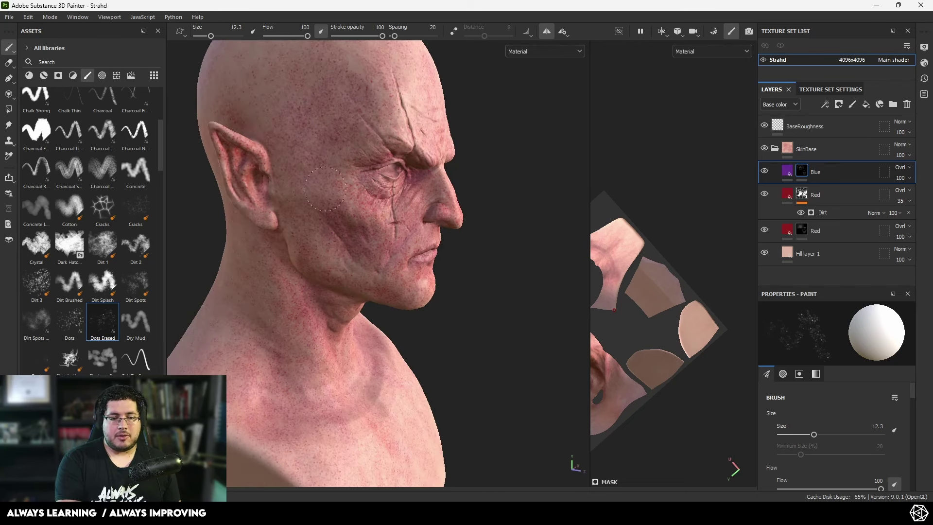
left_click_drag(376, 290, 413, 277, "alt")
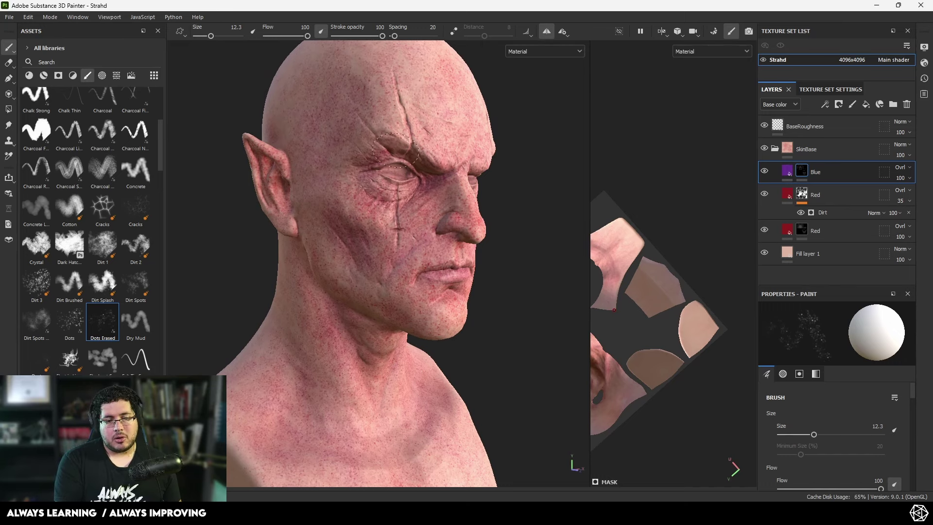
left_click_drag(395, 149, 458, 274, "alt")
right_click_drag(492, 253, 467, 270, "alt")
mouse_move(467, 269)
left_mouse_down("alt")
mouse_move(438, 275)
mouse_move(491, 214)
left_mouse_up("alt")
right_click(494, 212)
Step: Duplicate the Blue layer and replace the upper copy's painted mask with a black mask
left_click_drag(859, 128, 868, 114)
left_click(789, 169)
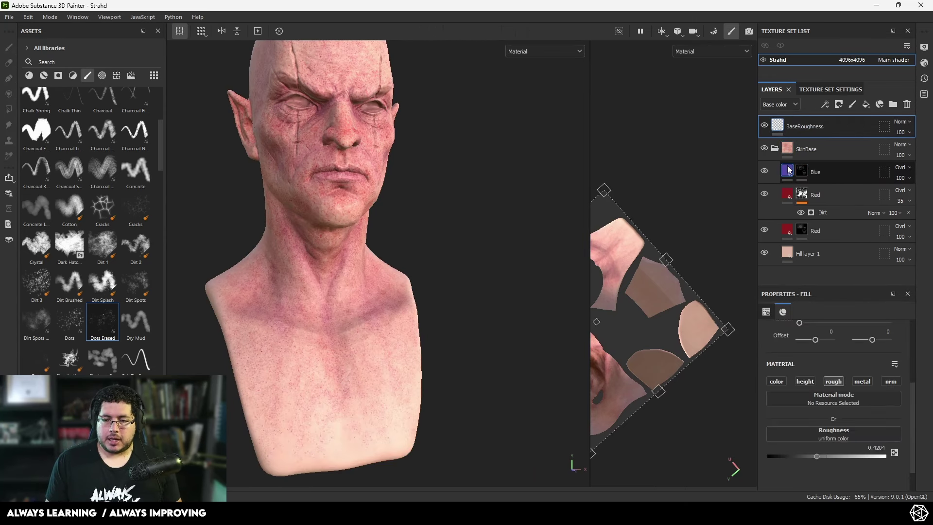
key("ctrl+d")
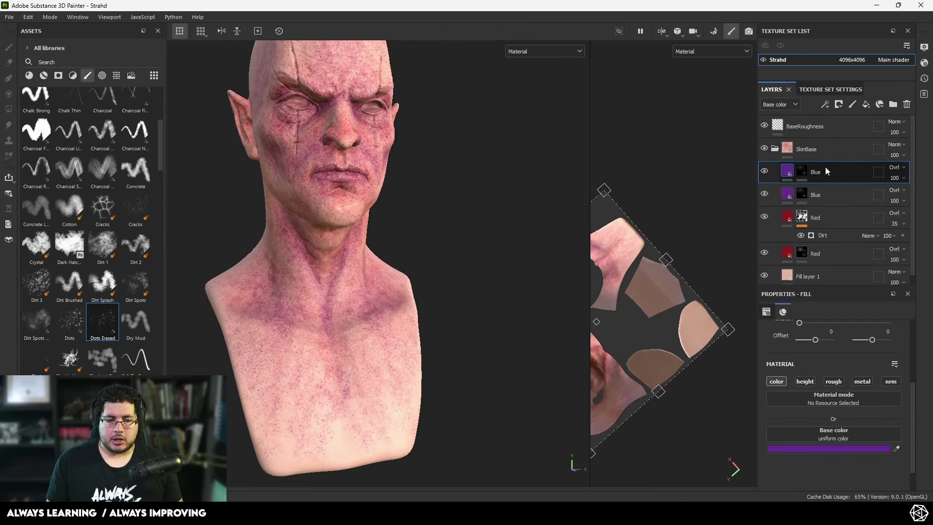
right_click(819, 170)
left_click(824, 10)
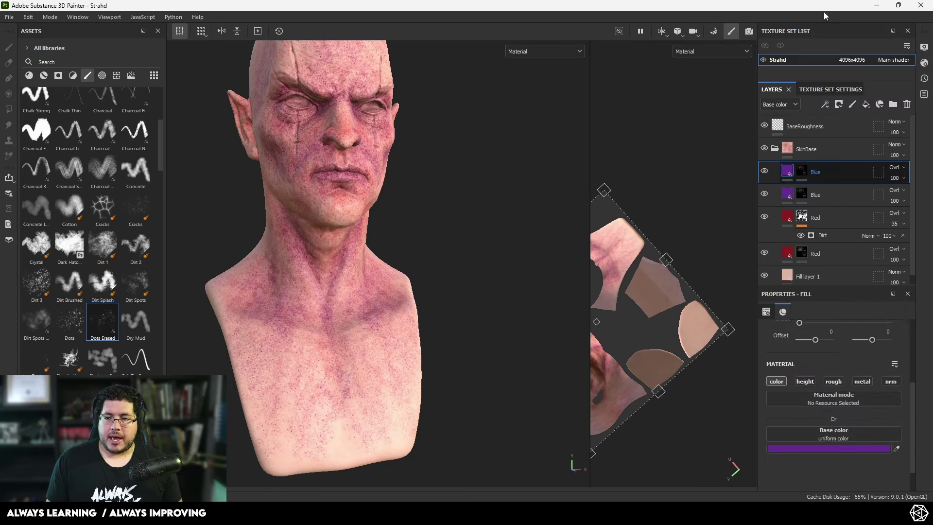
key("ctrl+z")
right_click(805, 171)
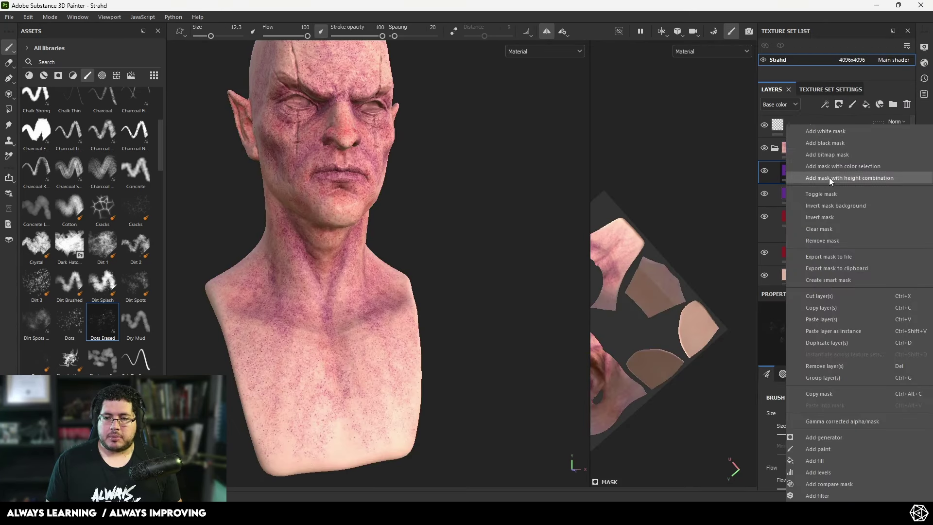
left_click(830, 145)
right_click(806, 170)
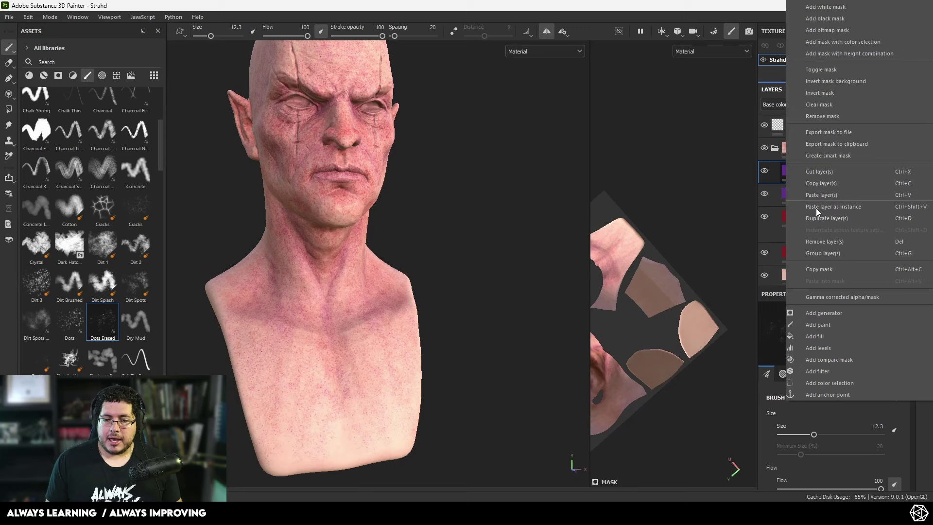
left_click(829, 313)
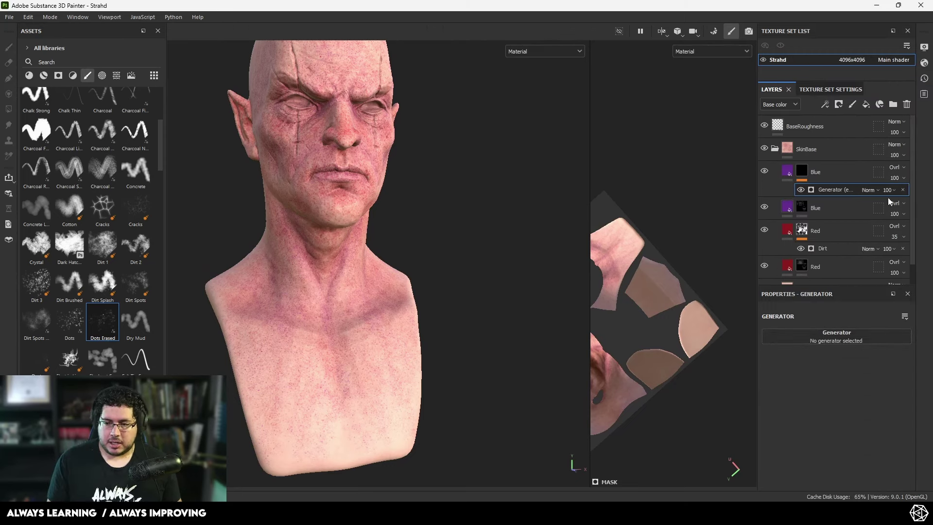
left_click(904, 190)
Step: Add a fill effect to the upper Blue layer's mask and assign the ambient occlusion map as its grayscale
right_click(803, 173)
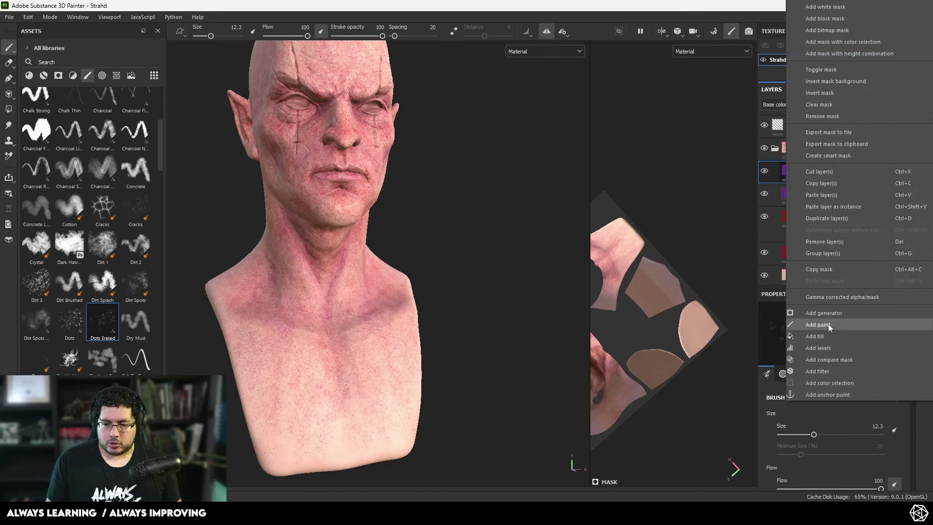
left_click(826, 336)
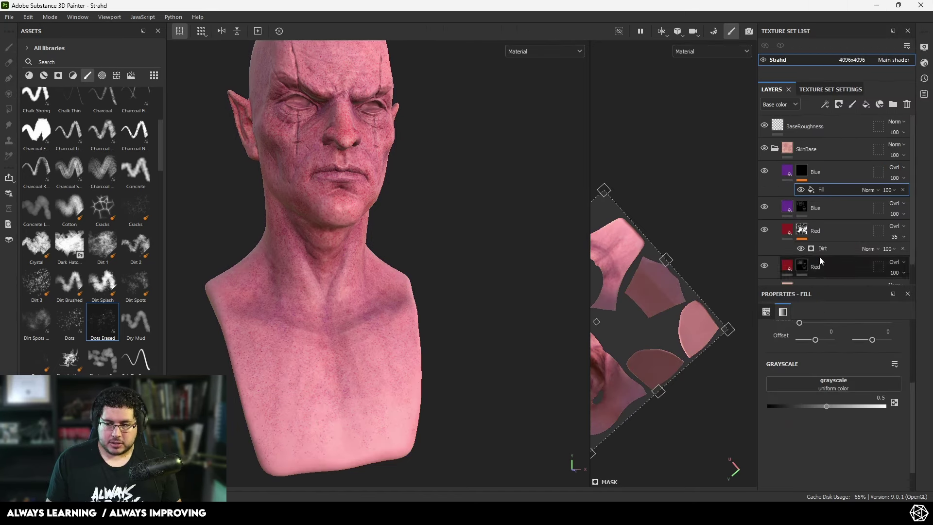
left_click(828, 384)
type("ambient")
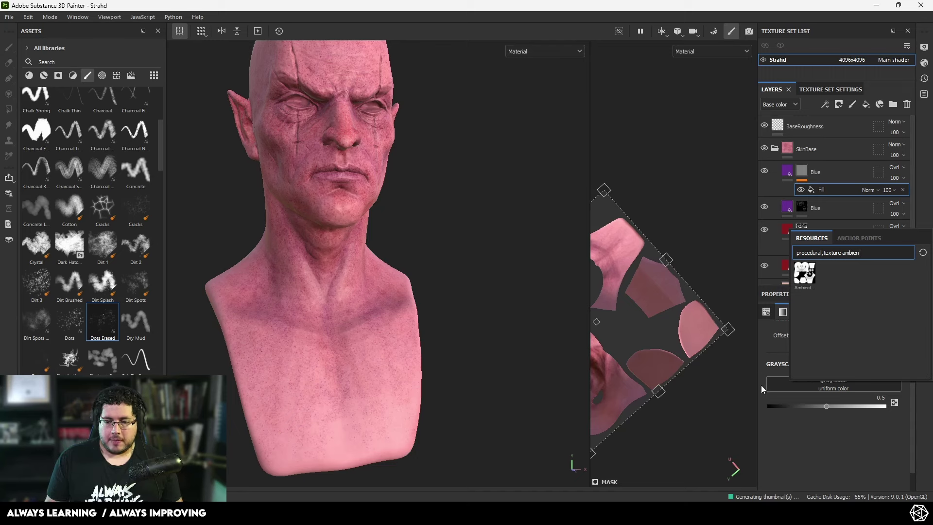
left_click(808, 270)
Step: Add an inverted Levels effect to the upper Blue layer's mask and set its midtone value to 9.239
left_click_drag(398, 121, 513, 197, "alt")
left_click(802, 172)
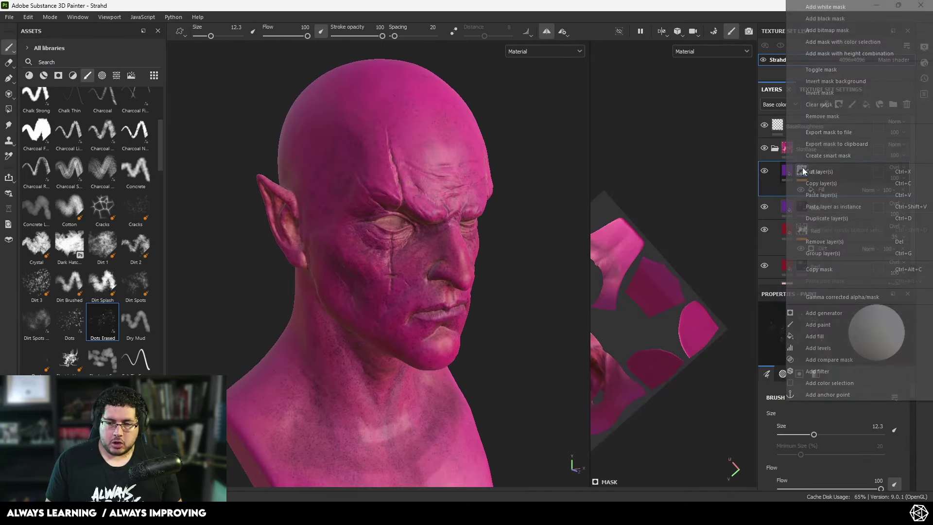
right_click(802, 172)
left_click(821, 348)
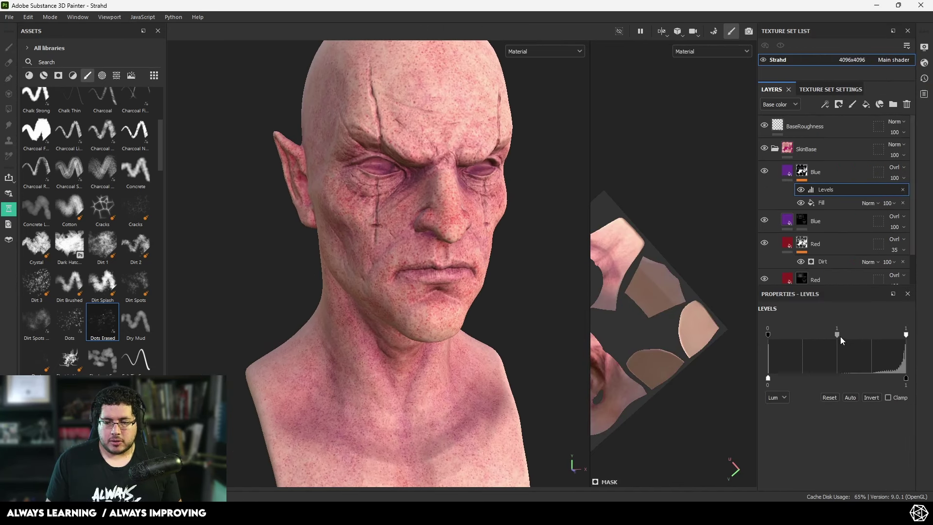
left_click_drag(837, 334, 880, 334)
left_click_drag(830, 337, 875, 335)
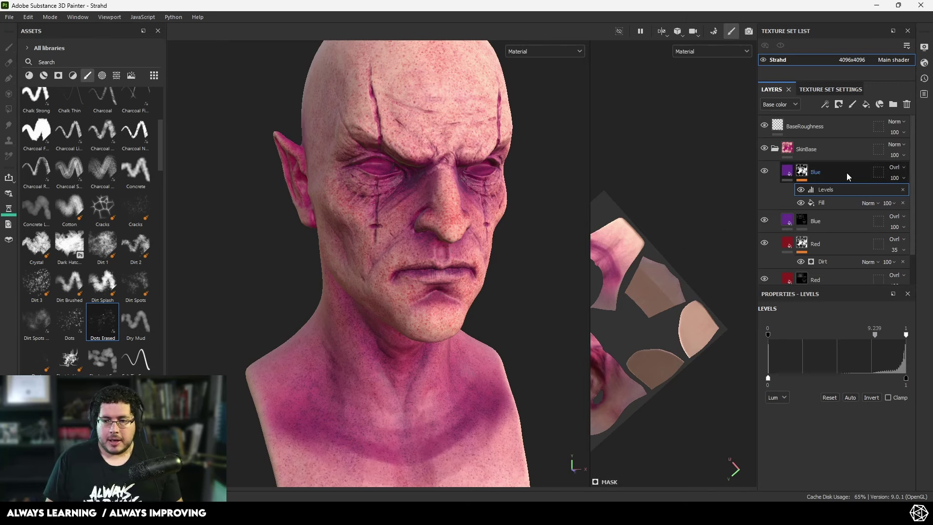
Step: Lower the upper Blue layer's opacity to 30 and save the project
left_click(893, 179)
left_click_drag(918, 196, 900, 196)
left_click_drag(559, 203, 534, 247, "alt")
key("ctrl+s")
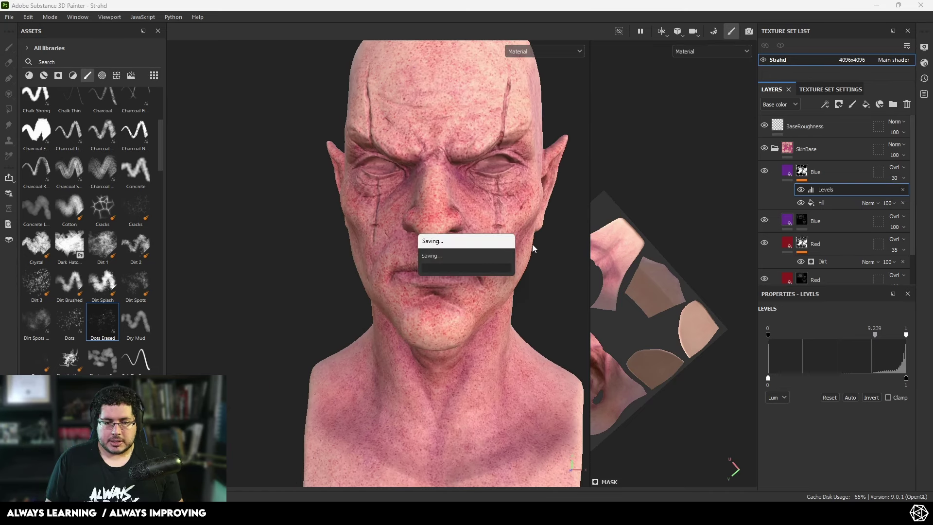
Step: Compare the bust with and without the upper Blue layer by switching its visibility off and on
mouse_move(437, 242)
left_mouse_down("alt")
mouse_move(448, 212)
mouse_move(423, 245)
left_mouse_up("alt")
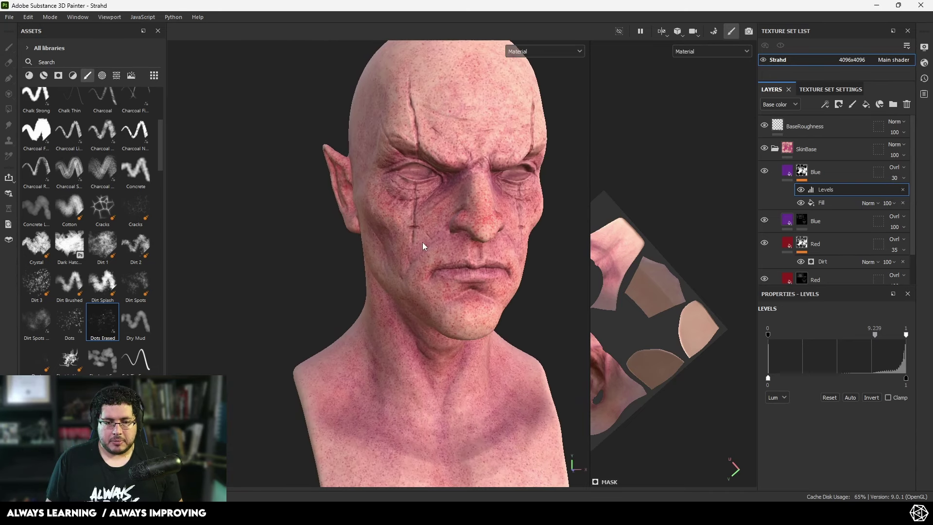
right_click_drag(423, 245, 412, 221, "alt")
left_click(765, 172)
left_click(764, 172)
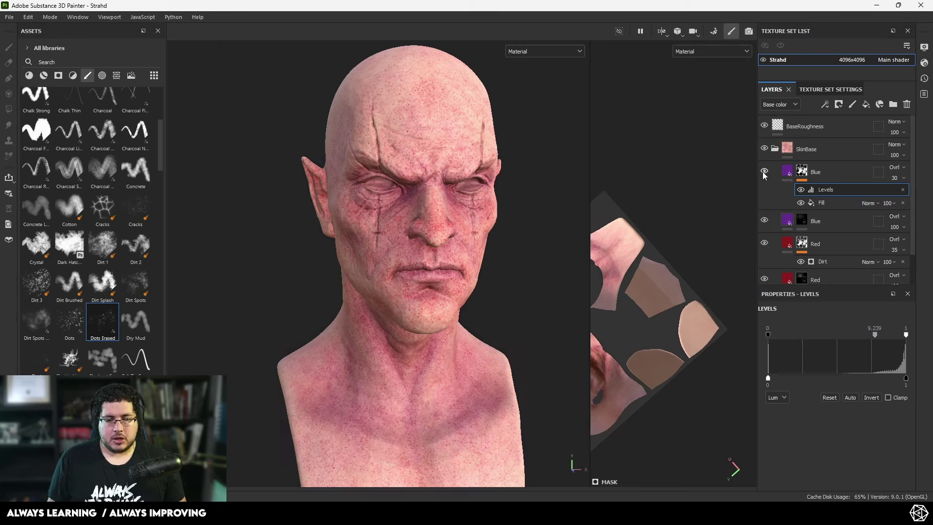
left_click(765, 171)
left_click(764, 171)
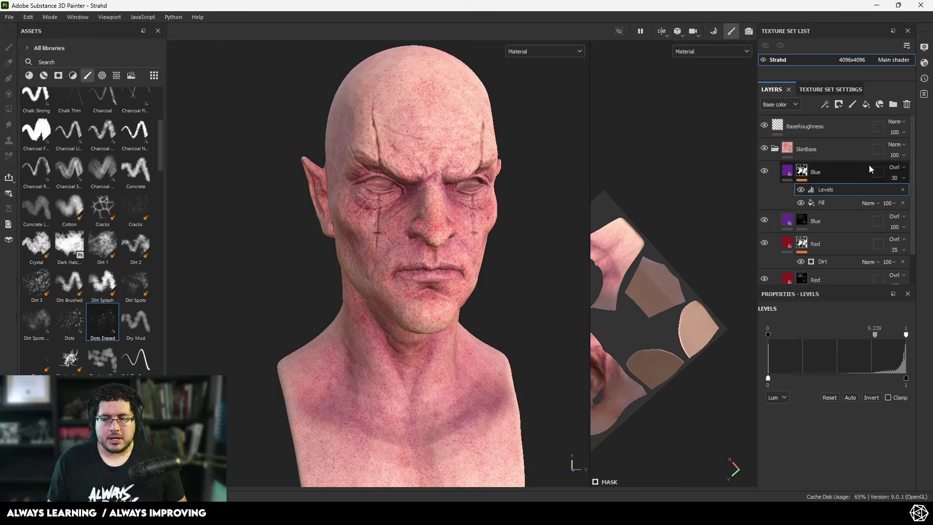
Step: Set the upper Blue layer's blending mode to Multiply
left_click(894, 167)
left_click(890, 210)
left_click(897, 168)
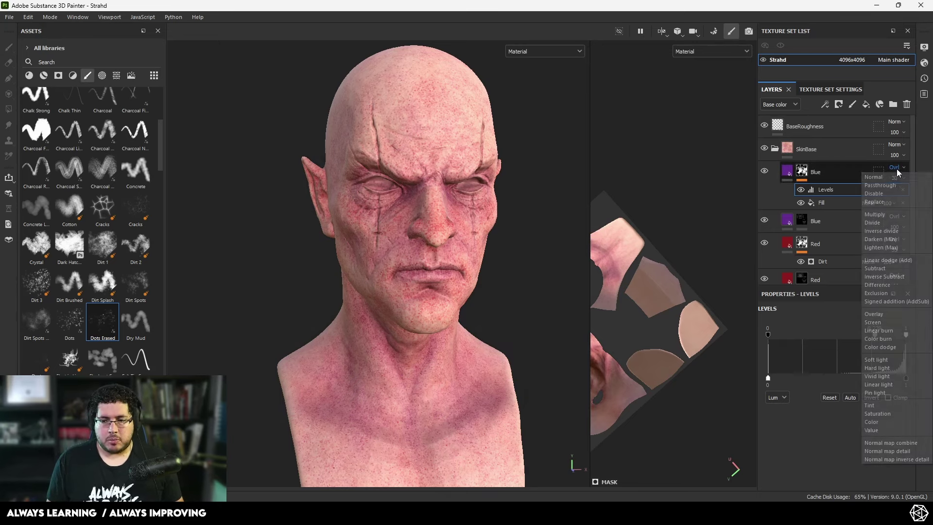
left_click(888, 214)
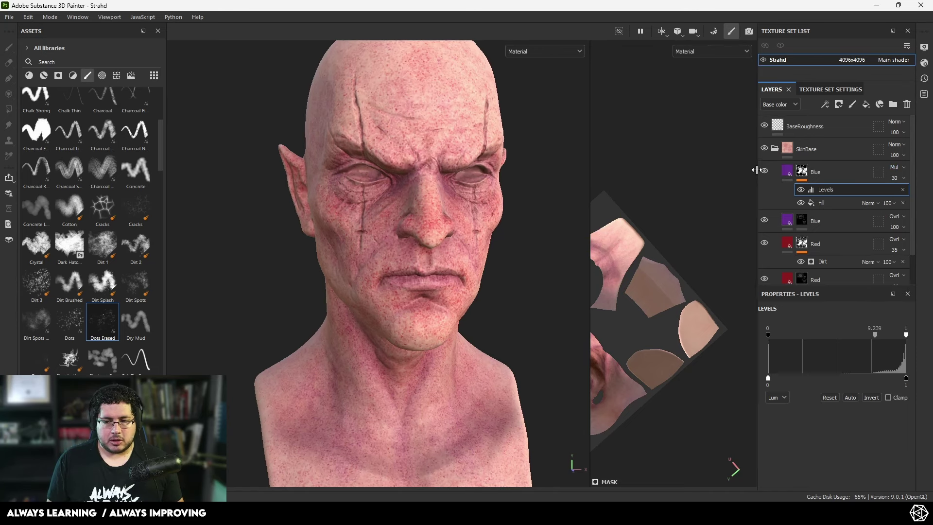
Step: Toggle the visibility of each Blue layer in turn to compare their effects on the skin
left_click(765, 172)
left_click(765, 172)
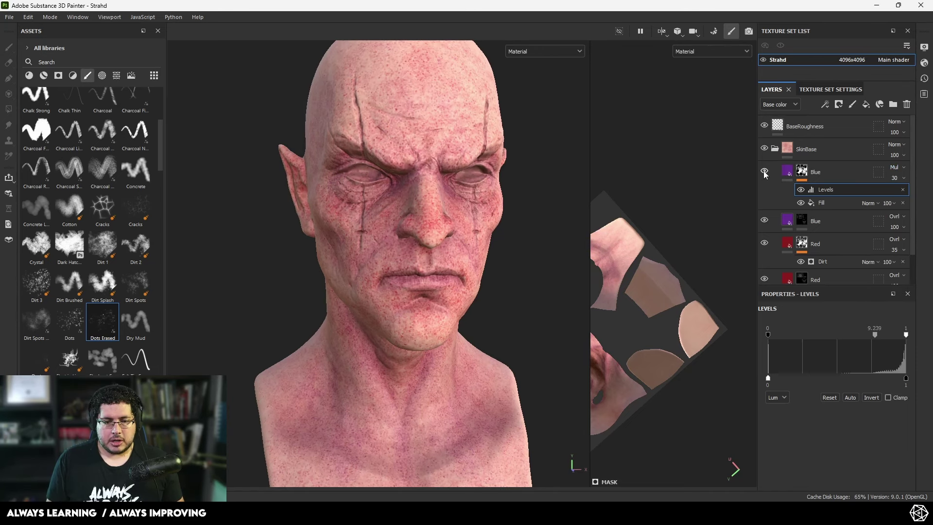
left_click(765, 221)
left_click(766, 221)
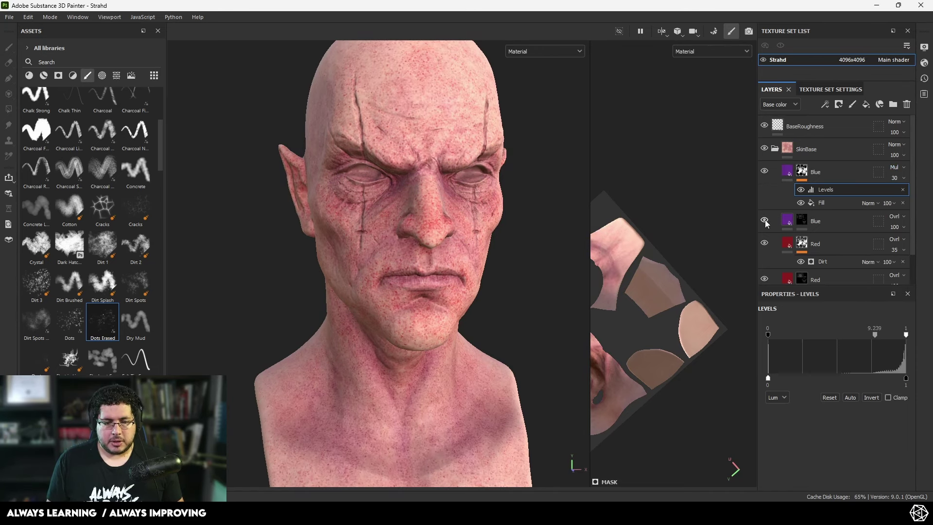
left_click(768, 171)
left_click(768, 171)
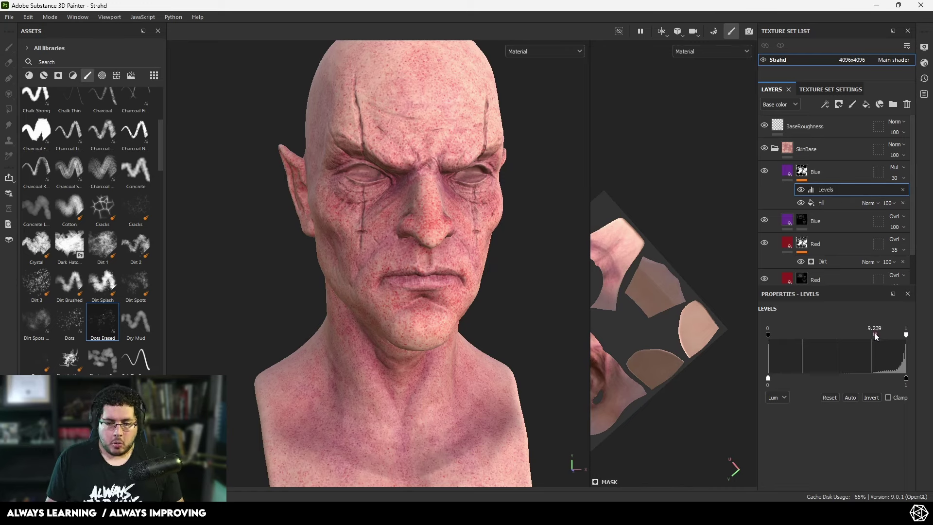
Step: Refine the mask's Levels to a midtone of 9.548 and a white input of 0.982
mouse_move(875, 335)
left_mouse_down()
mouse_move(809, 333)
mouse_move(904, 335)
mouse_move(883, 335)
left_mouse_up()
left_click_drag(580, 296, 435, 255, "alt")
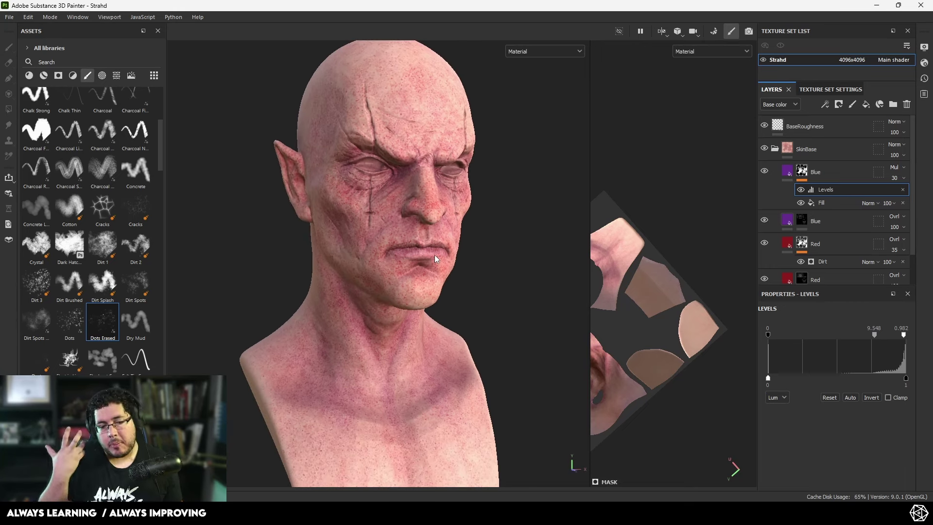
left_click_drag(436, 249, 493, 294, "alt")
Step: Inspect the base color channel by itself, return to the material display and view the whole head
key("c")
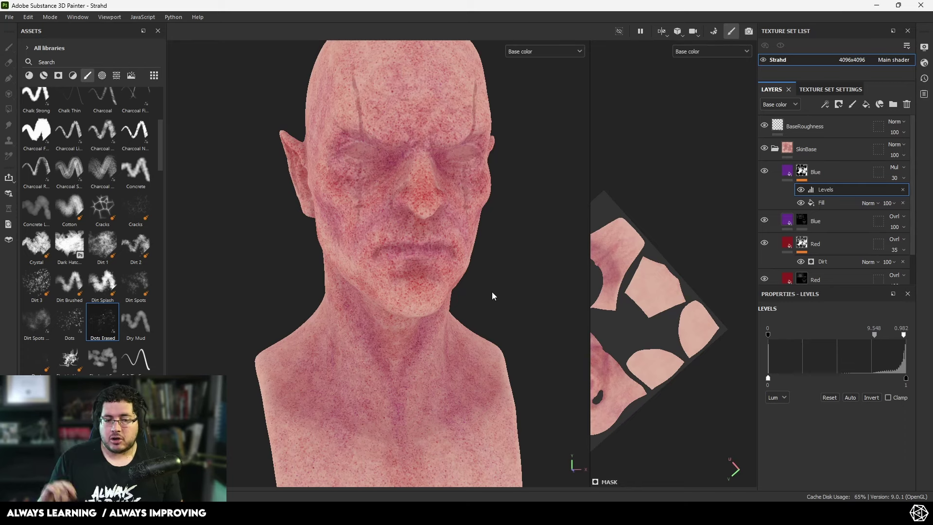
key("m")
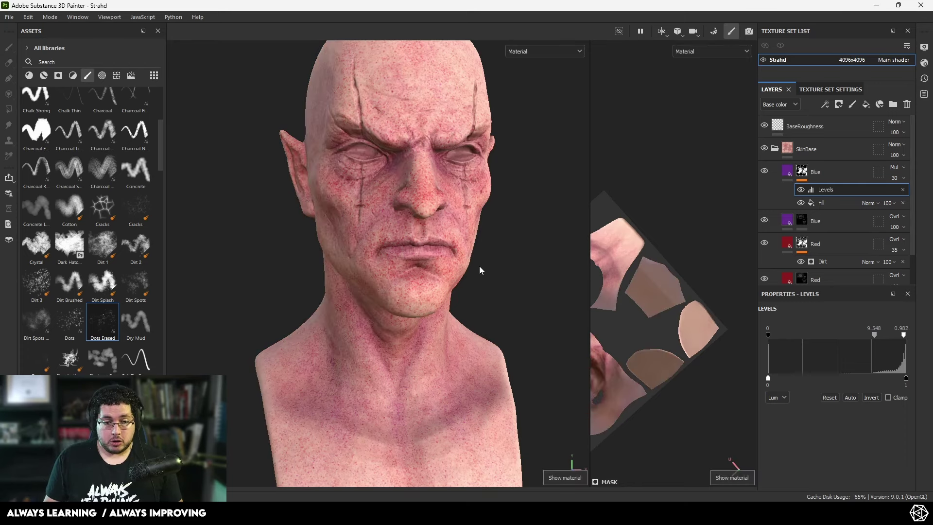
left_click_drag(479, 266, 495, 271, "alt")
right_click_drag(496, 271, 409, 249, "alt")
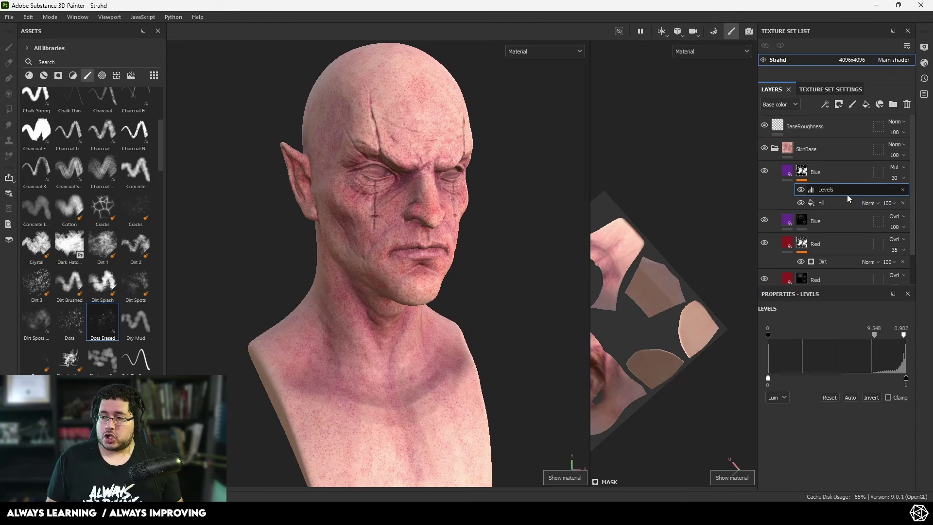
Step: Add a fill layer above the Blue layers that affects only color, with a yellow-orange base color
left_click(867, 104)
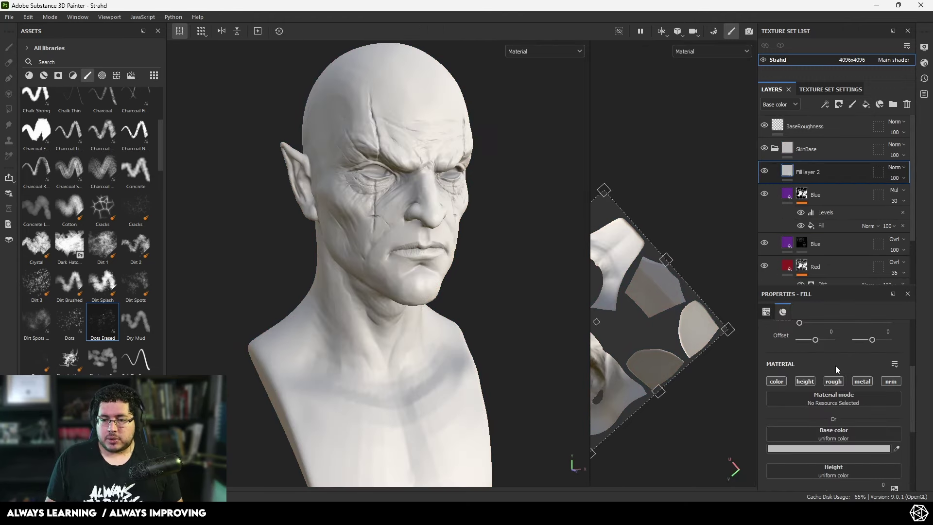
left_click(818, 448)
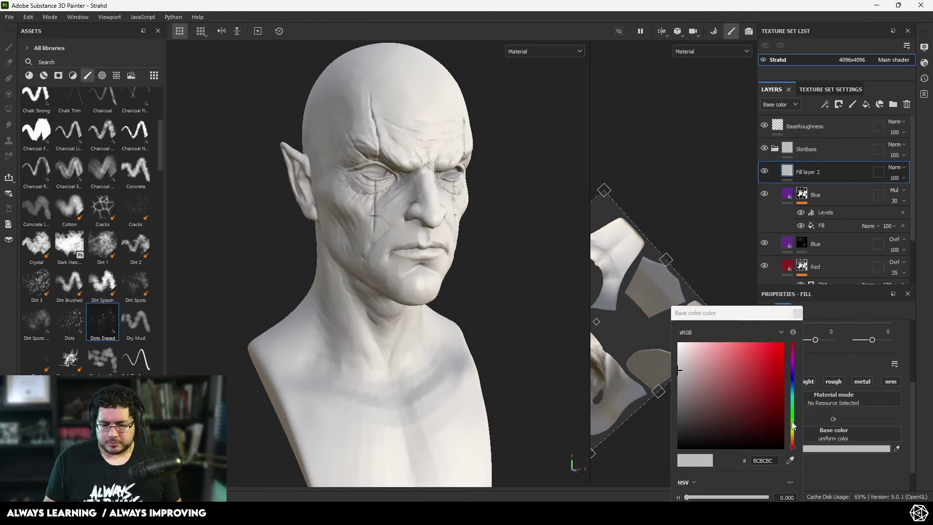
left_click(793, 436)
left_click(768, 416)
left_click(760, 409)
left_click_drag(793, 435, 793, 440)
left_click_drag(769, 396, 768, 367)
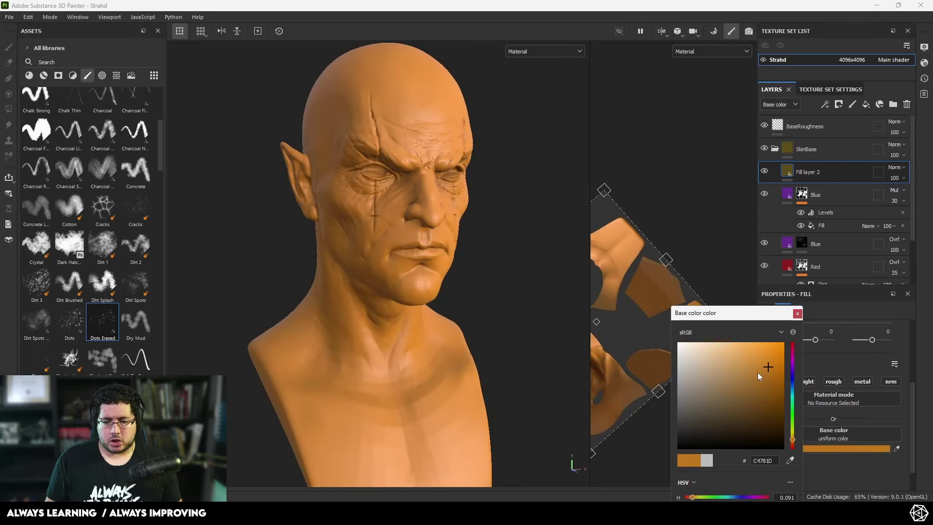
left_click(762, 377)
left_click(798, 315)
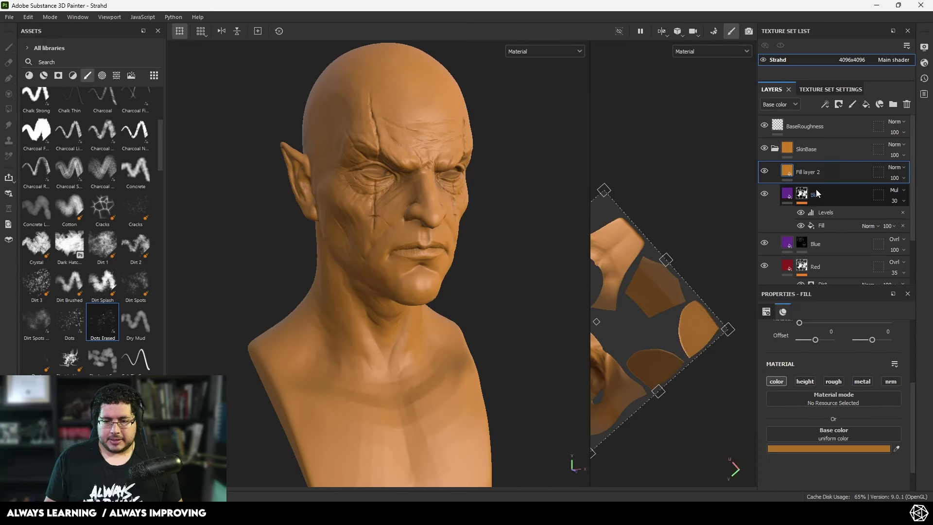
Step: Rename the new fill layer as Yellow
right_click(821, 174)
left_click(784, 176)
key("Delete")
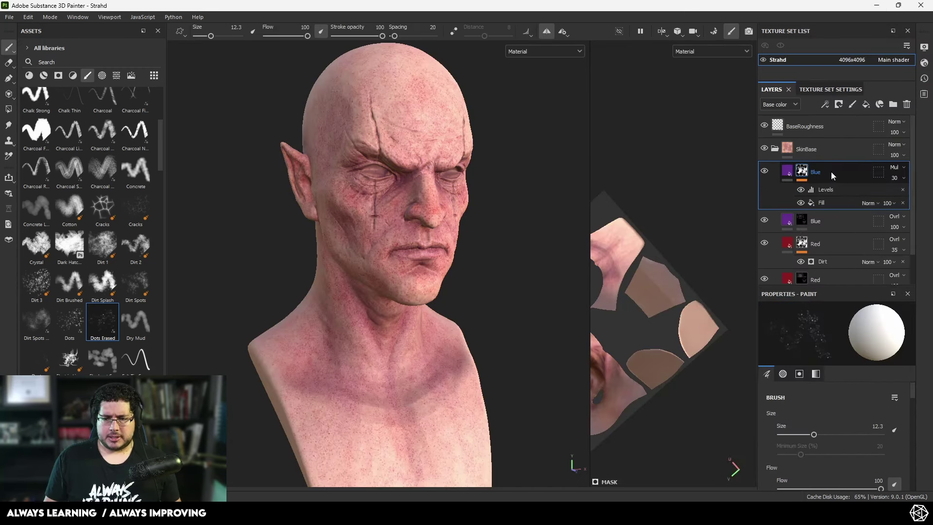
key("ctrl+z")
double_click(817, 171)
type("Yellow")
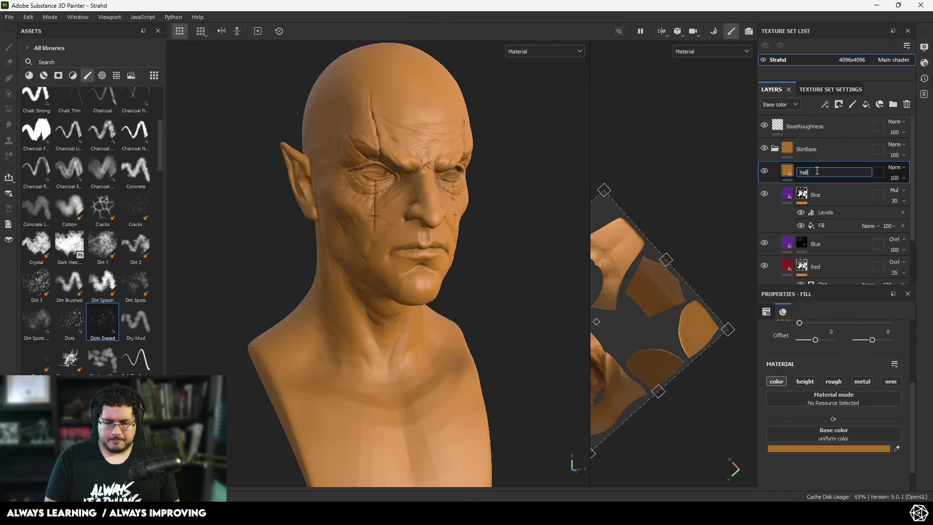
key("Return")
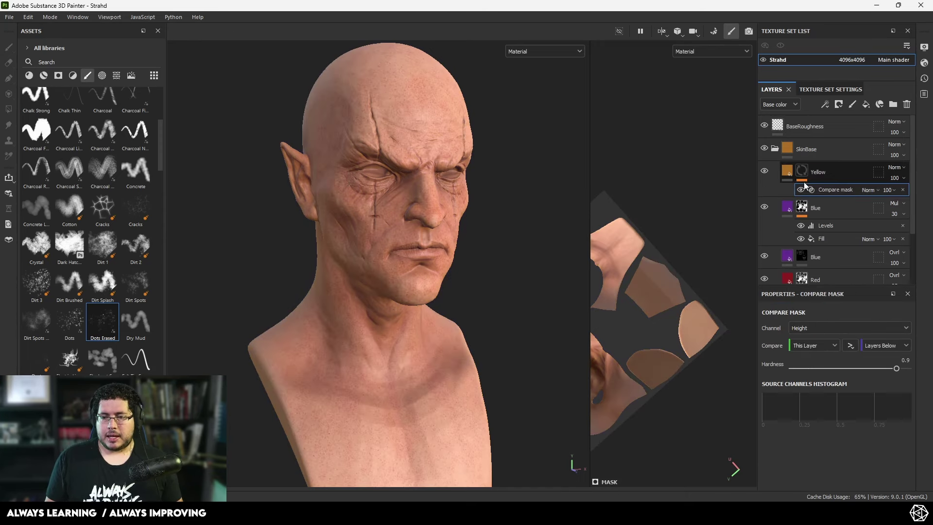
Step: Add a black mask to the Yellow layer and paint dots over the head and face with the Dots Erased brush
right_click(825, 167)
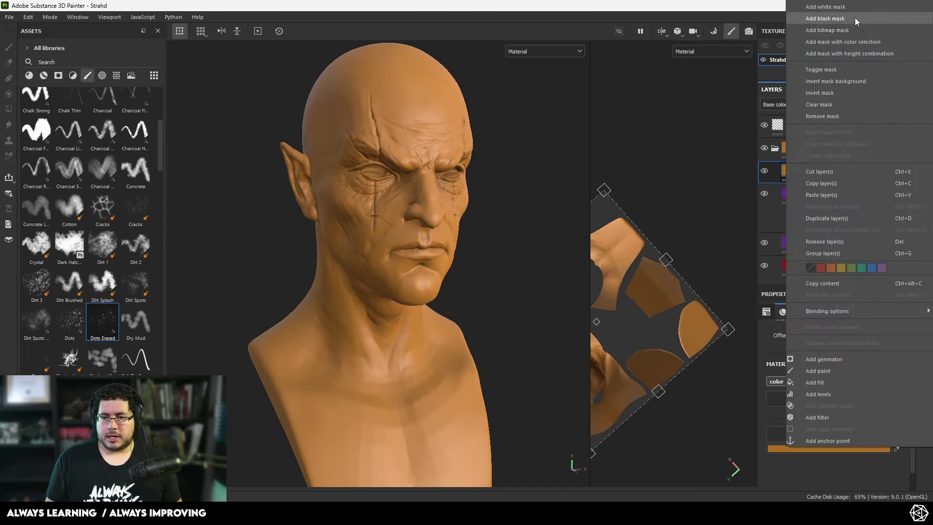
left_click(856, 18)
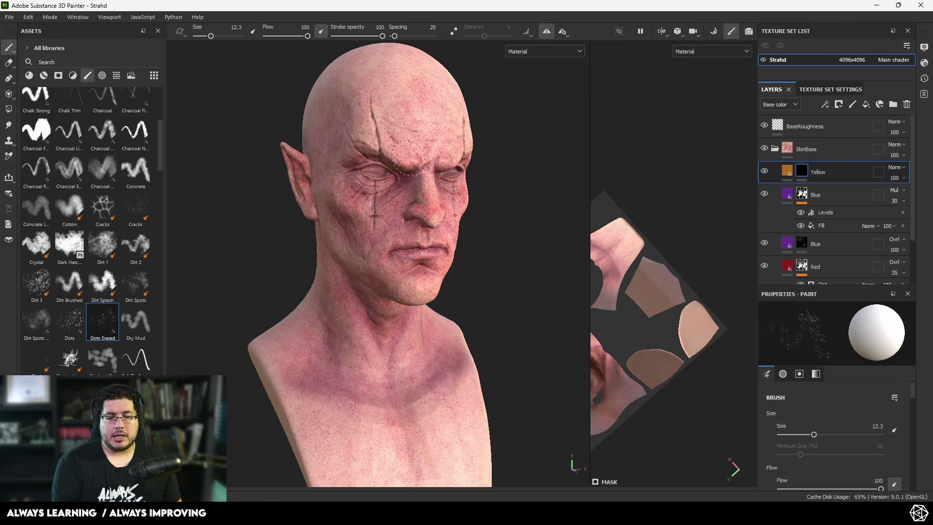
mouse_move(410, 172)
left_mouse_down("alt")
mouse_move(414, 159)
mouse_move(406, 162)
left_mouse_up("alt")
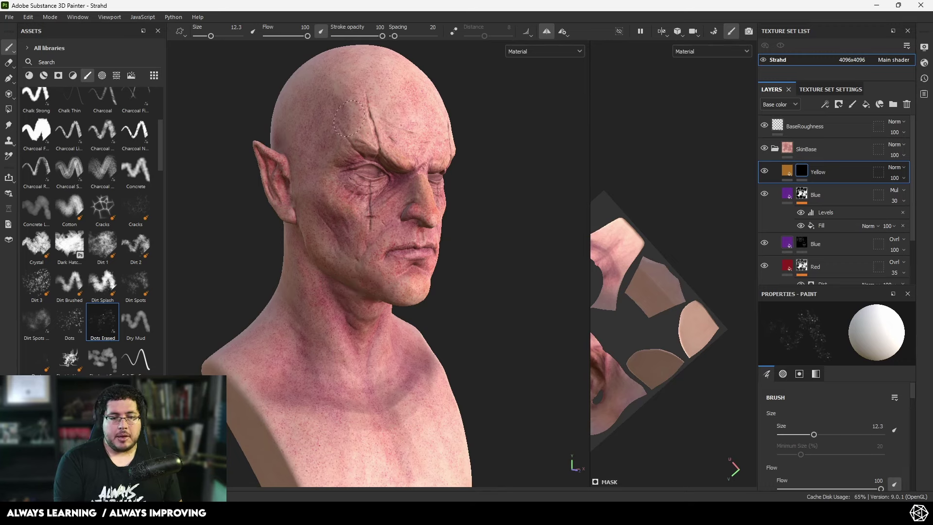
mouse_move(377, 135)
left_mouse_down("alt")
mouse_move(364, 122)
mouse_move(362, 130)
left_mouse_up("alt")
left_click_drag(454, 102, 512, 118, "alt")
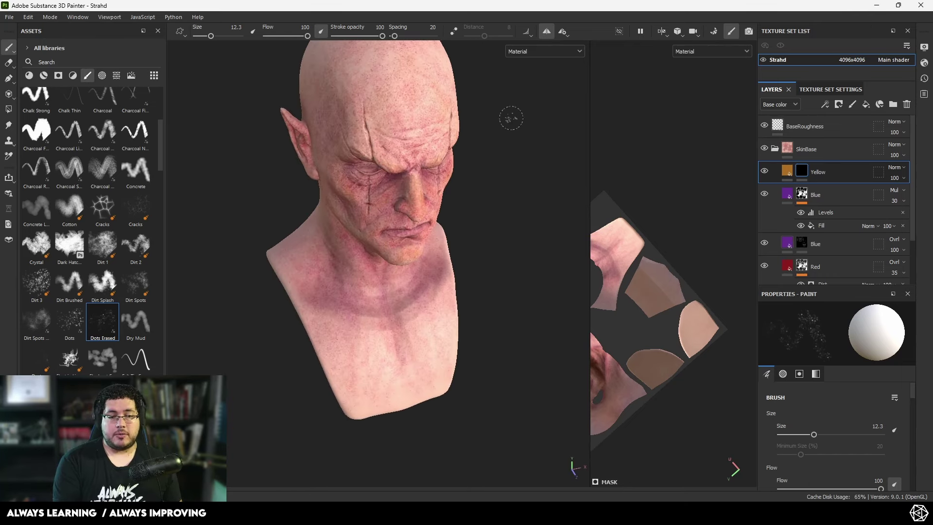
middle_click_drag(487, 154, 491, 213, "alt")
right_click_drag(490, 214, 519, 239, "alt")
left_click_drag(519, 240, 524, 208, "alt")
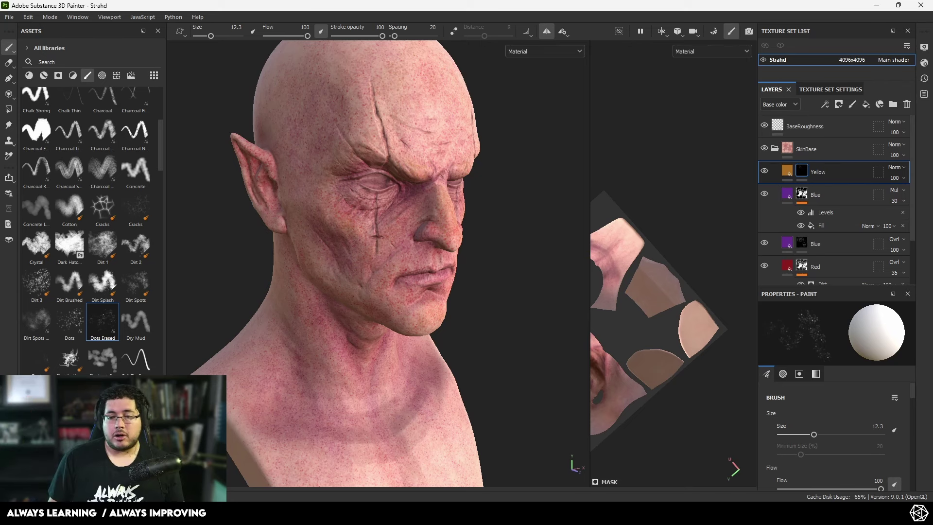
Step: Set the Yellow layer's blending mode to Linear Dodge and its opacity to 24
left_click(897, 167)
left_click(879, 264)
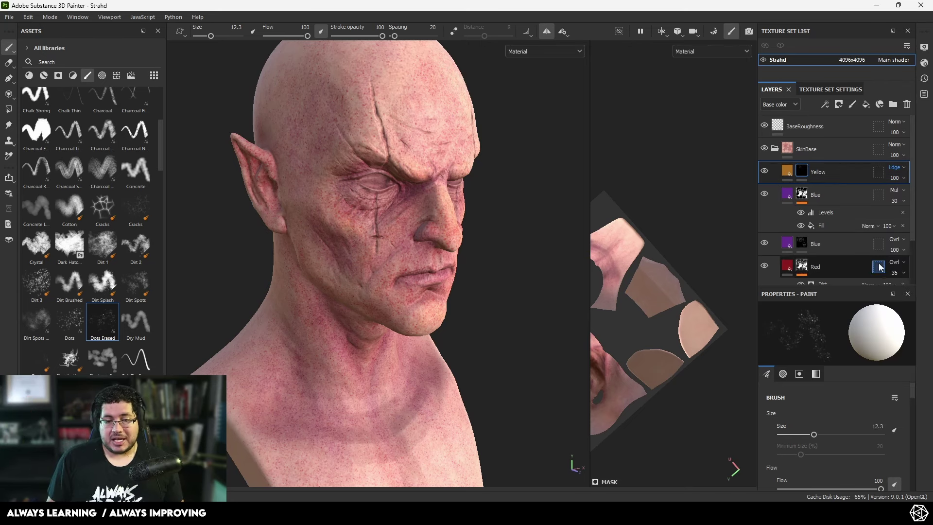
mouse_move(489, 222)
right_mouse_down("alt")
mouse_move(492, 270)
mouse_move(538, 281)
right_mouse_up("alt")
left_click_drag(539, 280, 460, 264, "alt")
right_click_drag(460, 265, 599, 336, "alt")
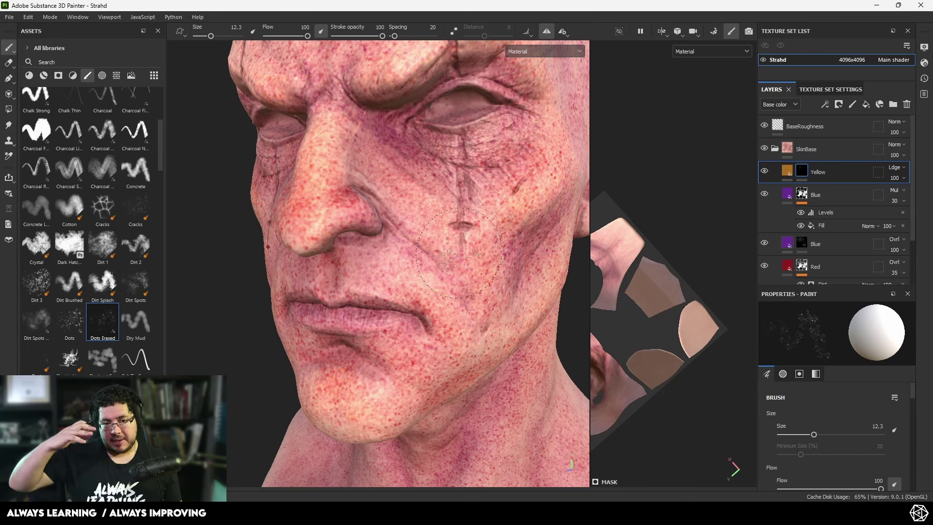
right_click_drag(459, 253, 408, 222, "alt")
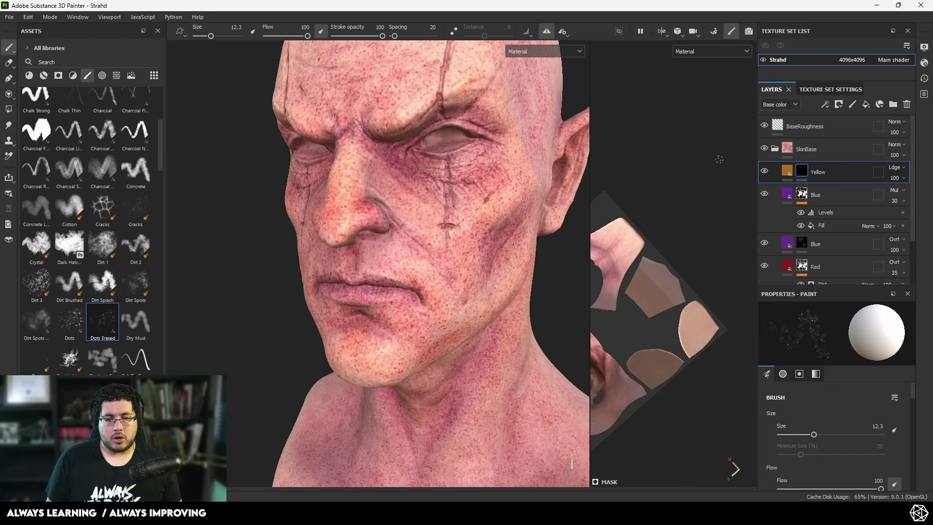
left_click(893, 178)
left_click_drag(904, 195, 892, 200)
Step: Paint yellow dots in the Yellow layer's mask around the head, neck, chest and back of the bust
right_click_drag(426, 207, 243, 159, "alt")
left_click_drag(243, 159, 434, 249, "alt")
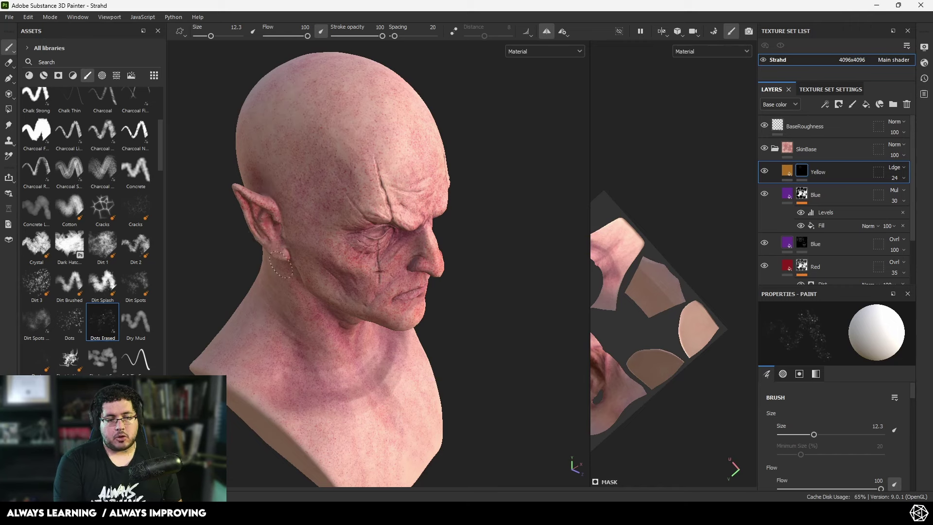
left_click_drag(341, 156, 401, 179, "alt")
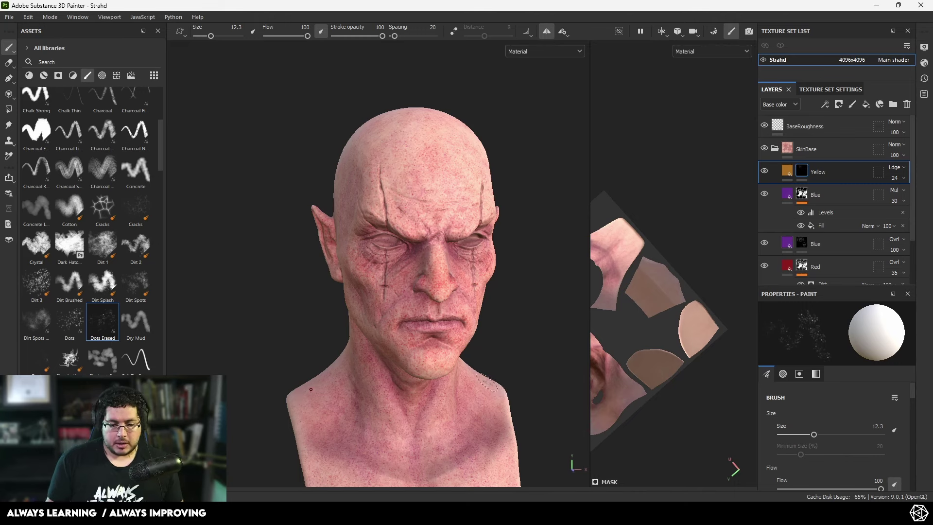
middle_click_drag(494, 385, 478, 227, "alt")
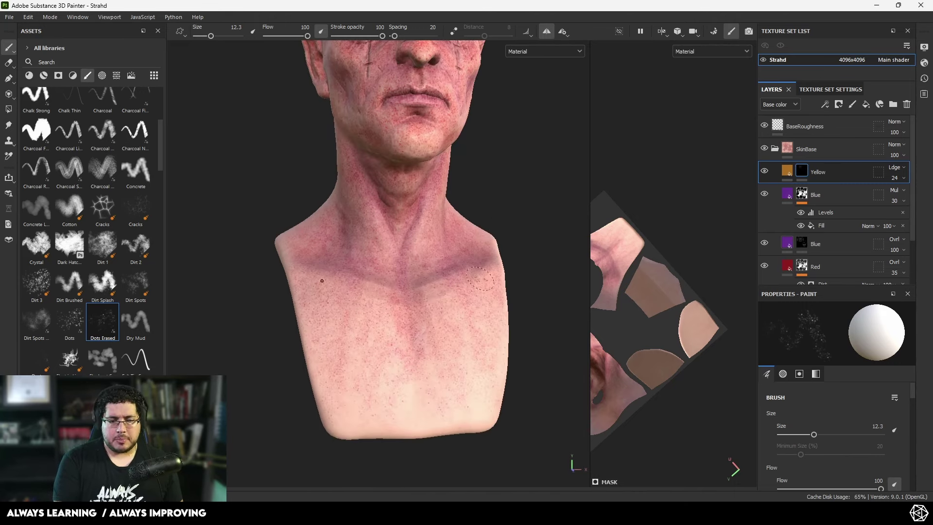
left_click_drag(379, 296, 474, 276, "alt")
left_click_drag(528, 222, 538, 169, "alt")
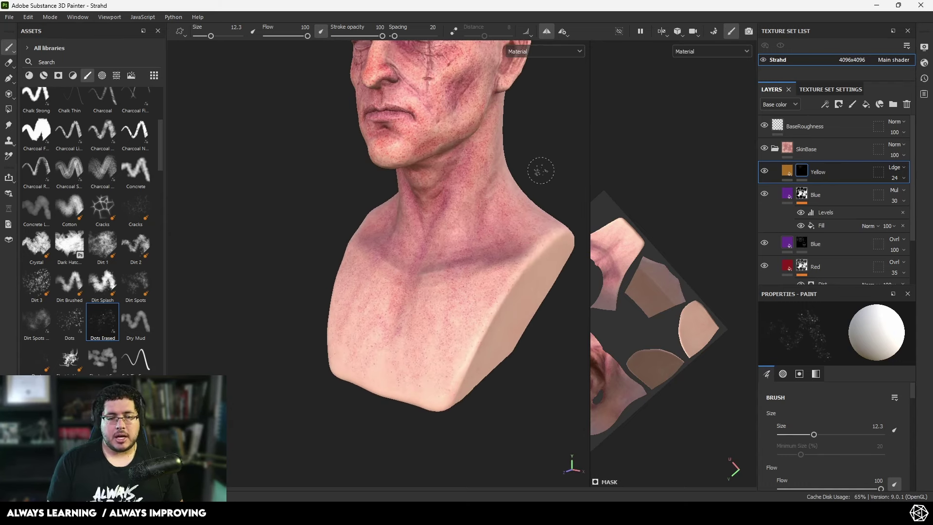
middle_click_drag(541, 172, 469, 244, "alt")
left_click_drag(468, 244, 379, 240, "alt")
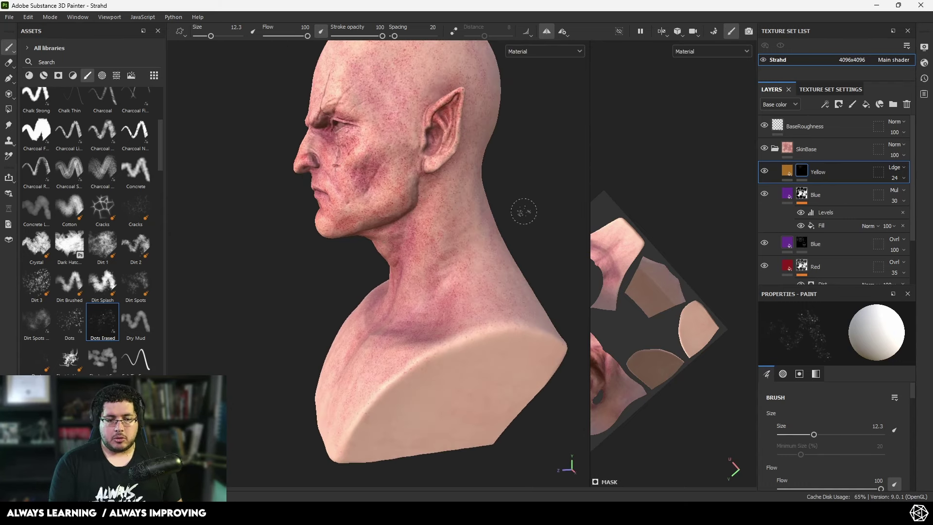
left_click_drag(442, 173, 440, 261, "alt")
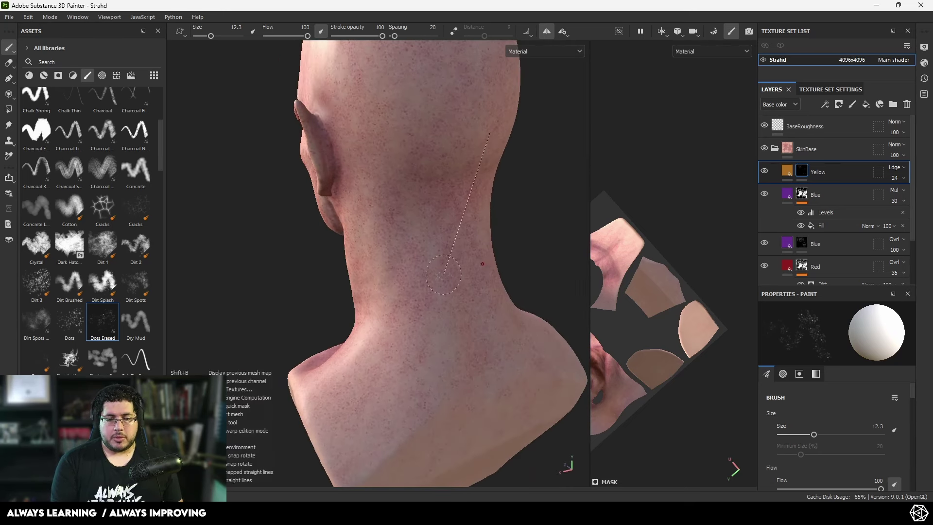
right_click_drag(500, 260, 437, 266, "shift")
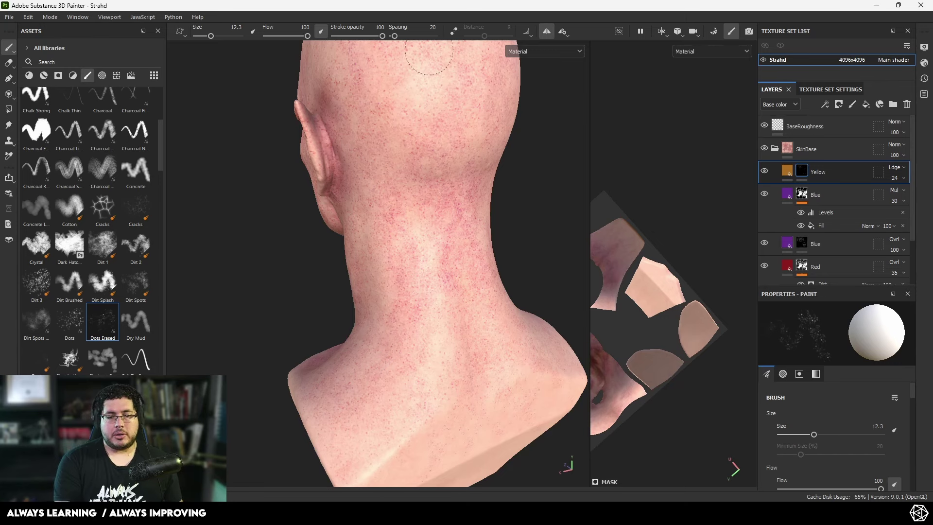
Step: Paint more purple dots in the lower Blue layer's mask over the back of the head and the neck, then reduce the brush size to 4.95
left_click(810, 243)
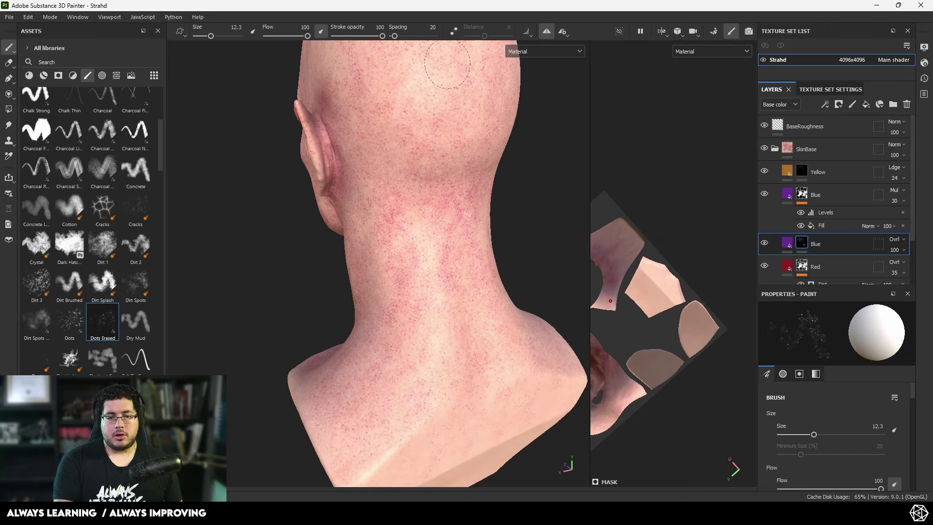
mouse_move(416, 239)
left_mouse_down("alt")
mouse_move(350, 292)
mouse_move(387, 183)
mouse_move(387, 203)
mouse_move(361, 206)
left_mouse_up("alt")
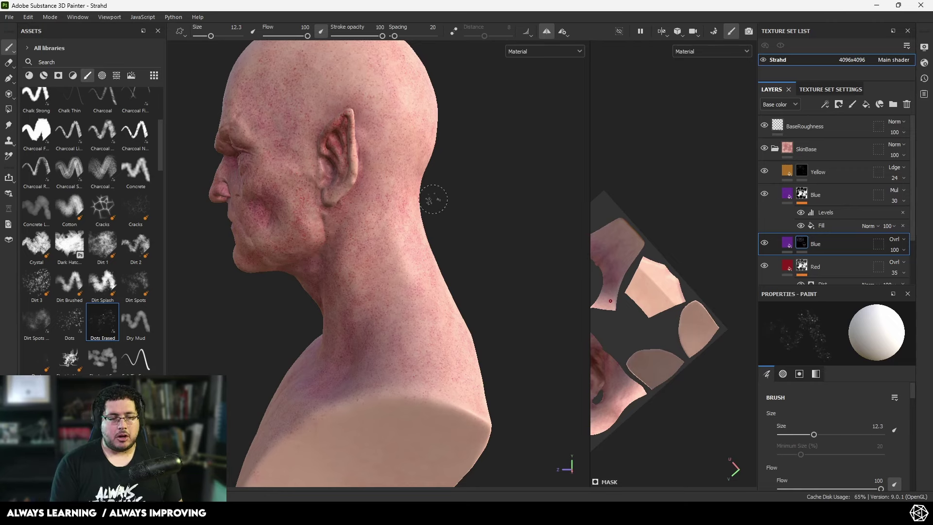
mouse_move(303, 200)
left_mouse_down("alt")
mouse_move(477, 219)
mouse_move(355, 219)
mouse_move(392, 226)
mouse_move(415, 243)
mouse_move(406, 260)
mouse_move(433, 263)
left_mouse_up("alt")
right_click_drag(470, 262, 454, 264, "ctrl")
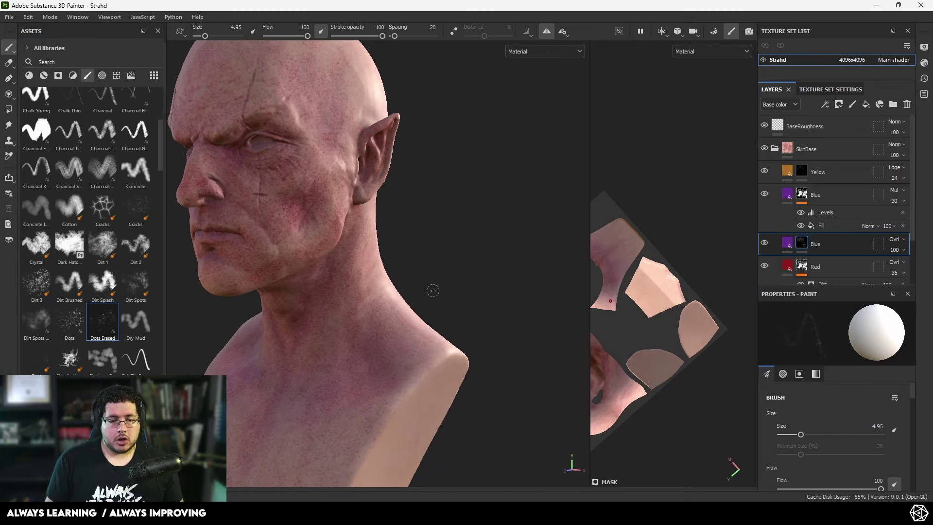
left_click_drag(431, 291, 444, 282, "alt")
mouse_move(438, 266)
right_mouse_down("shift")
mouse_move(463, 270)
mouse_move(439, 272)
right_mouse_up("shift")
middle_click_drag(439, 272, 521, 279, "alt")
right_click_drag(520, 279, 471, 285, "alt")
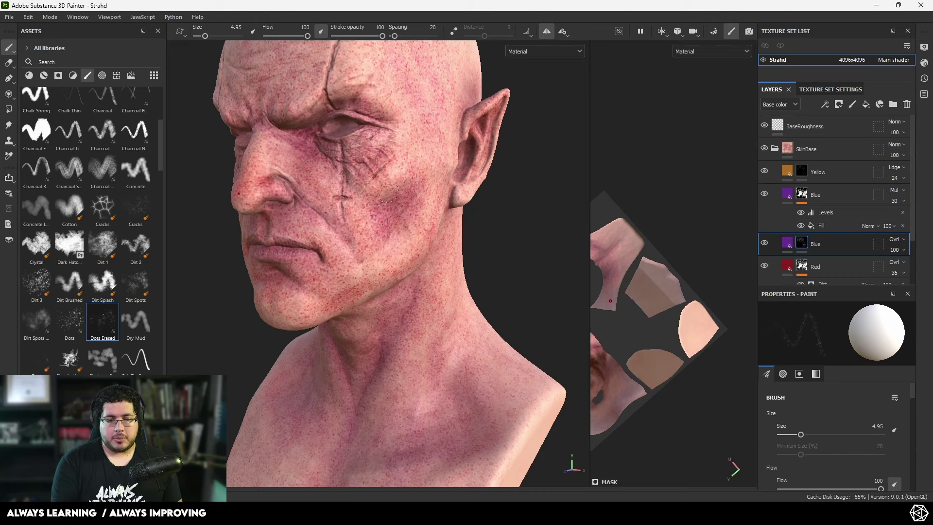
Step: Set the brush size to 15.58 and add more dots in the Yellow layer's mask over the skin
left_click_drag(205, 36, 213, 36)
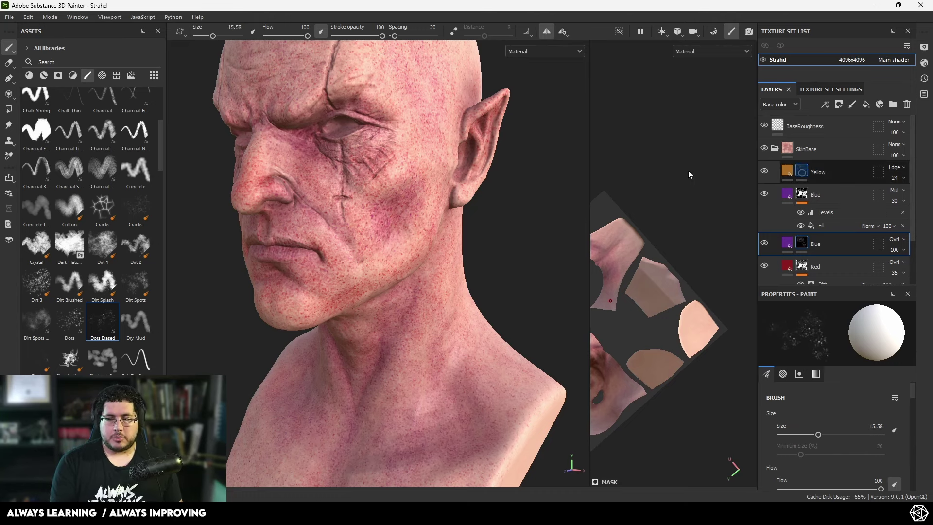
left_click(802, 172)
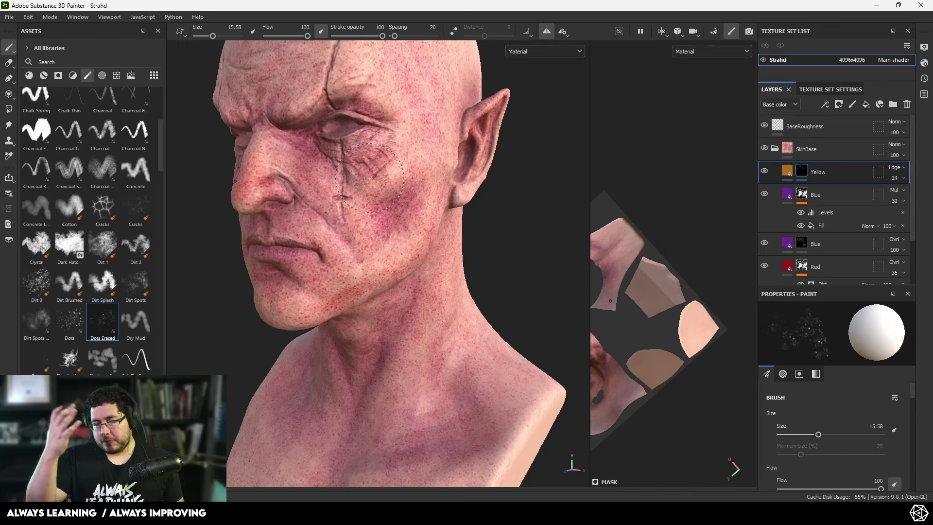
right_click_drag(493, 254, 450, 262, "alt")
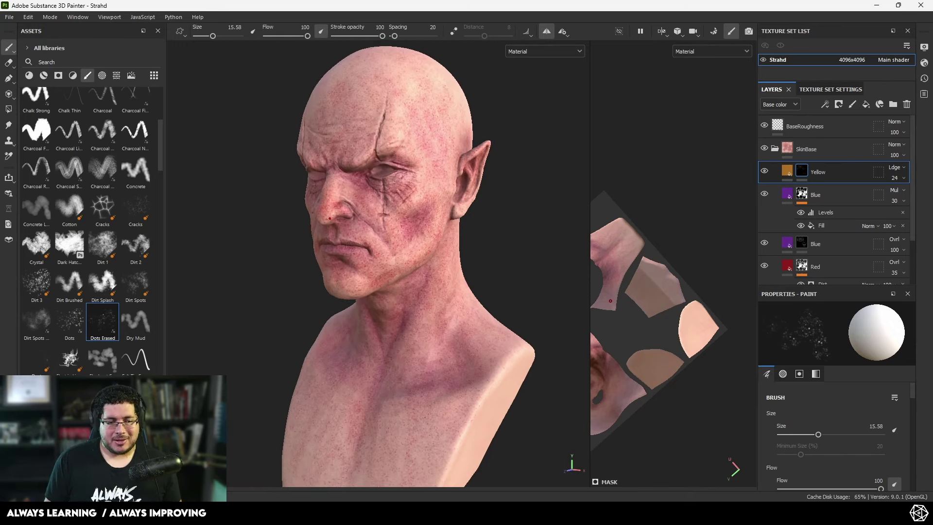
left_click_drag(330, 219, 286, 225, "alt")
left_click_drag(390, 223, 438, 247, "alt")
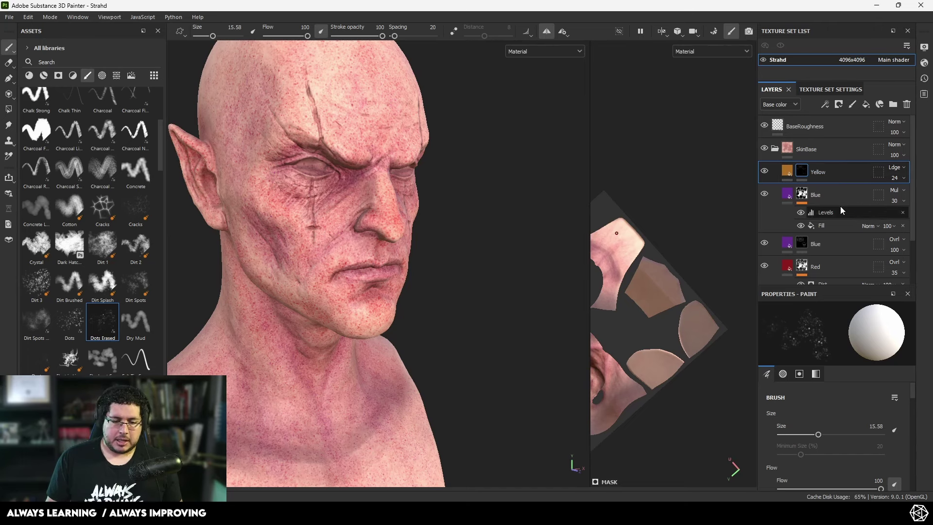
Step: Duplicate the Yellow layer, reset the copy's mask to black and give it a Metal Edge Wear generator
key("ctrl+d")
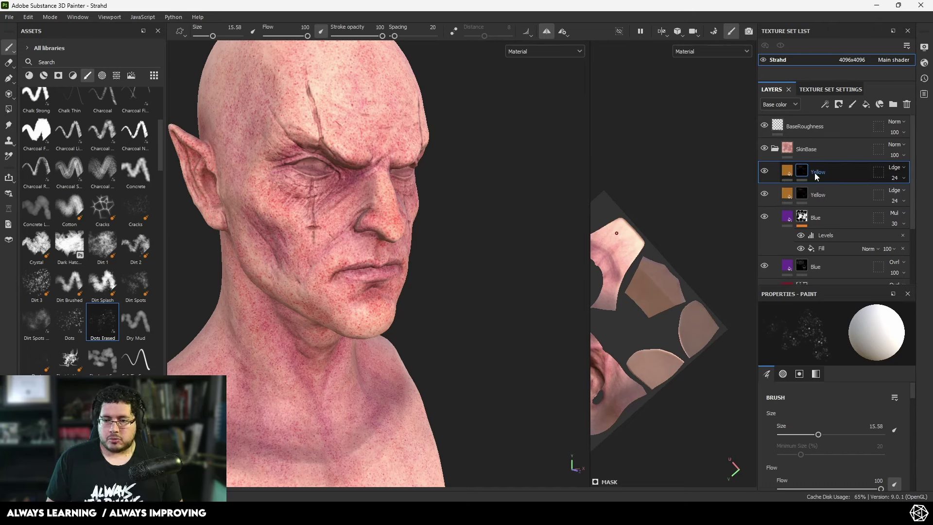
right_click(820, 176)
left_click(820, 8)
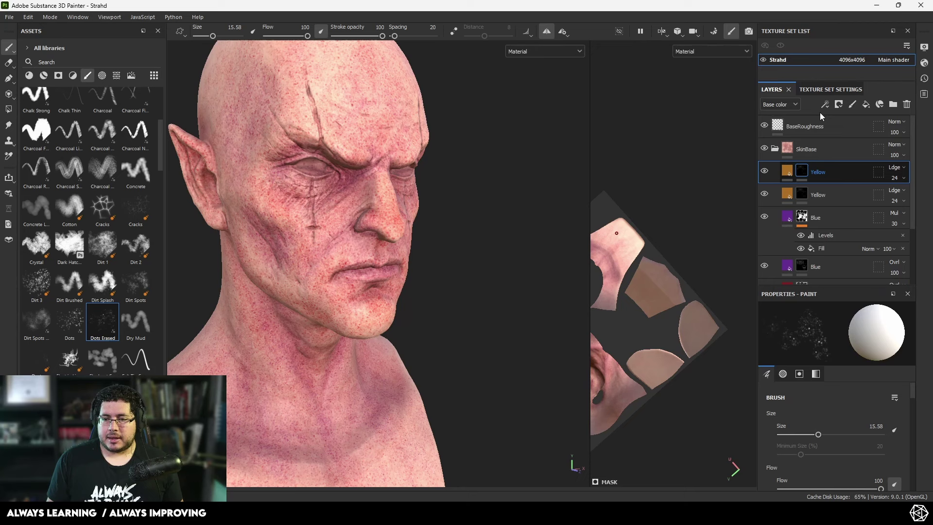
right_click(803, 175)
left_click(829, 313)
left_click(833, 334)
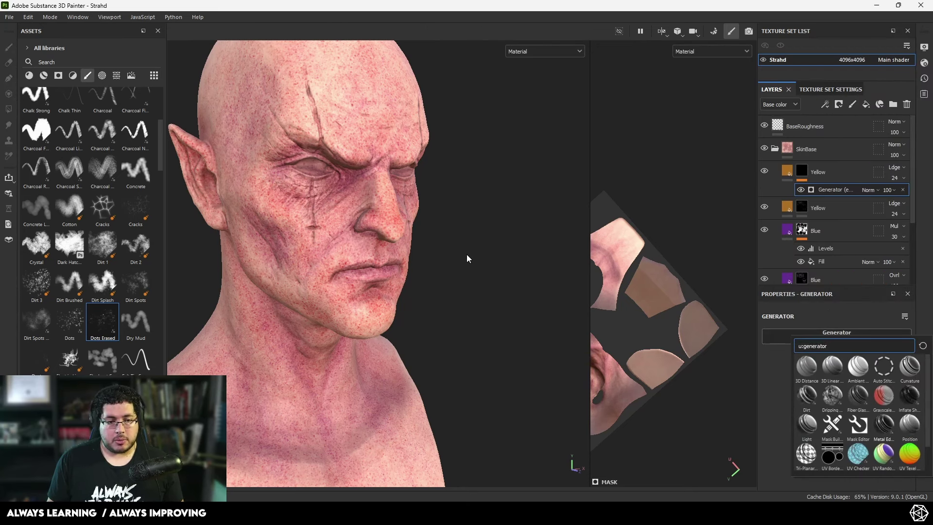
Step: Examine the face in the base color channel and toggle the upper Yellow layer's visibility to compare its effect
left_click_drag(467, 255, 436, 248, "alt")
right_click_drag(436, 248, 490, 251, "alt")
left_click_drag(490, 251, 319, 184, "alt")
key("c")
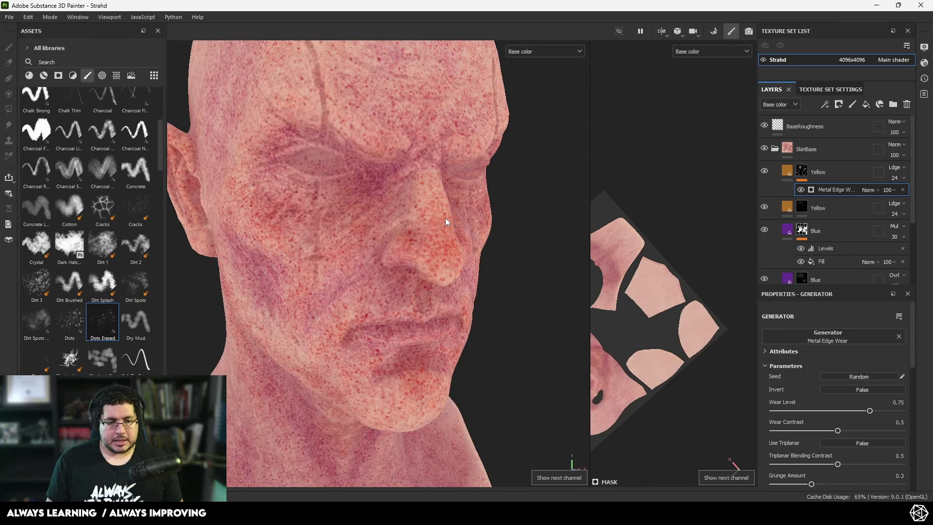
left_click(765, 171)
left_click(766, 171)
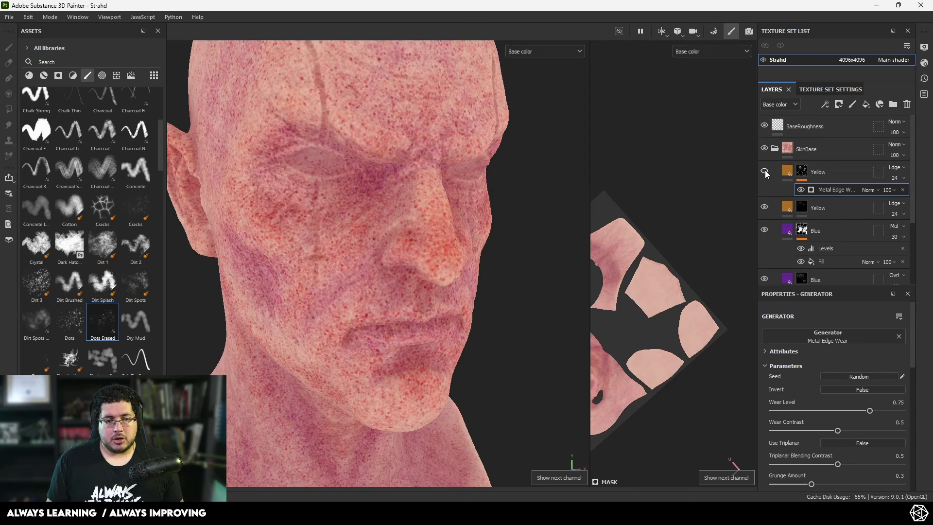
Step: Compare the skin with and without the upper Yellow layer, then view the whole bust with full material shading
left_click(766, 171)
left_click(765, 171)
left_click_drag(506, 214, 554, 209, "alt")
right_click_drag(554, 209, 469, 220, "alt")
left_click_drag(469, 220, 435, 217, "alt")
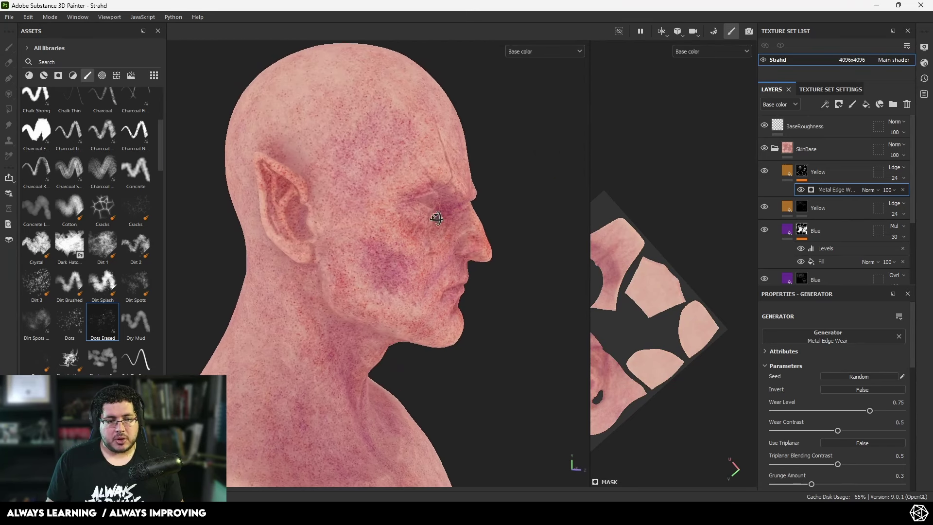
left_click_drag(495, 214, 429, 257, "alt")
key("m")
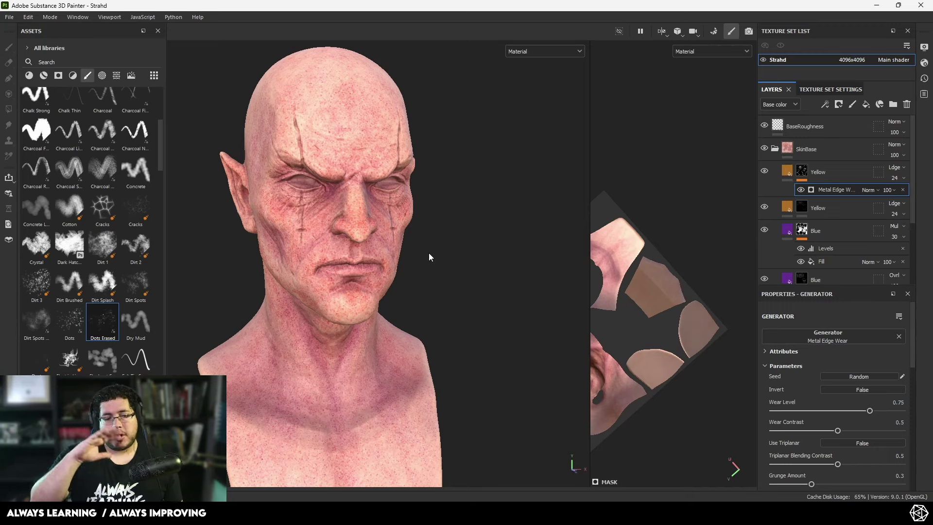
left_click_drag(418, 246, 372, 228, "alt")
Step: Place a duplicate of the base Fill layer 1 at the top of the SkinBase folder at 23 opacity
scroll(835, 229, "down", 4)
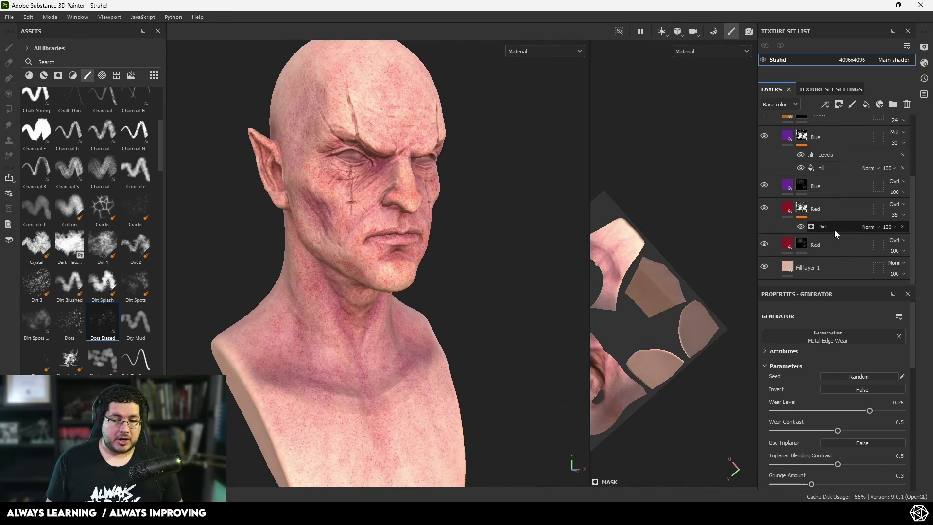
left_click(818, 261)
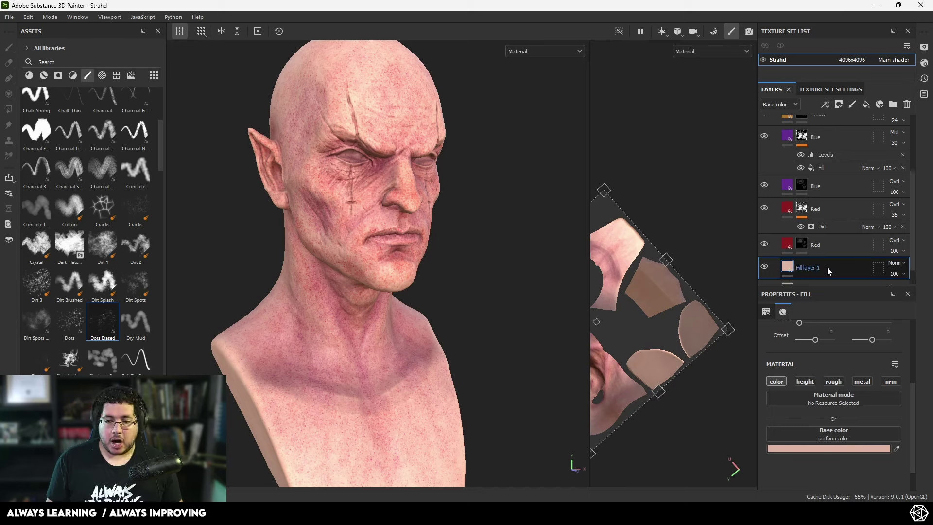
left_click_drag(828, 267, 825, 168)
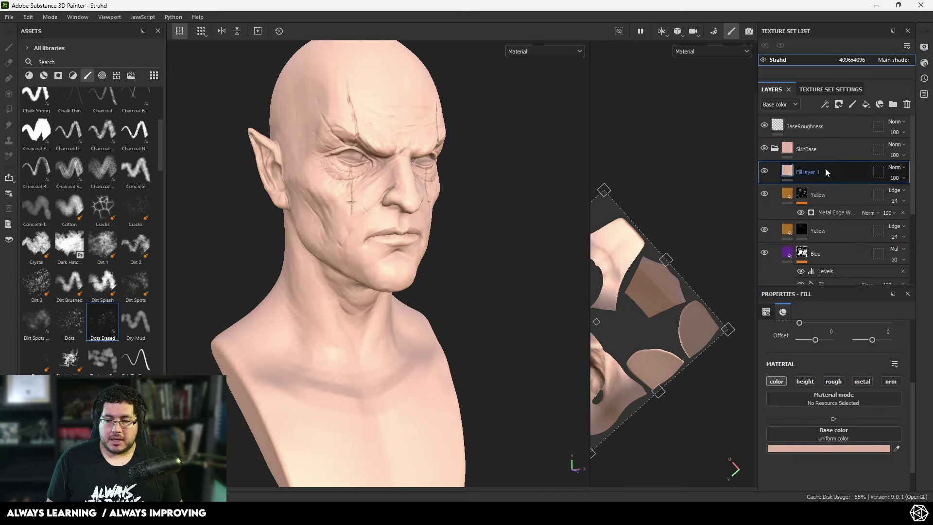
left_click_drag(917, 198, 895, 195)
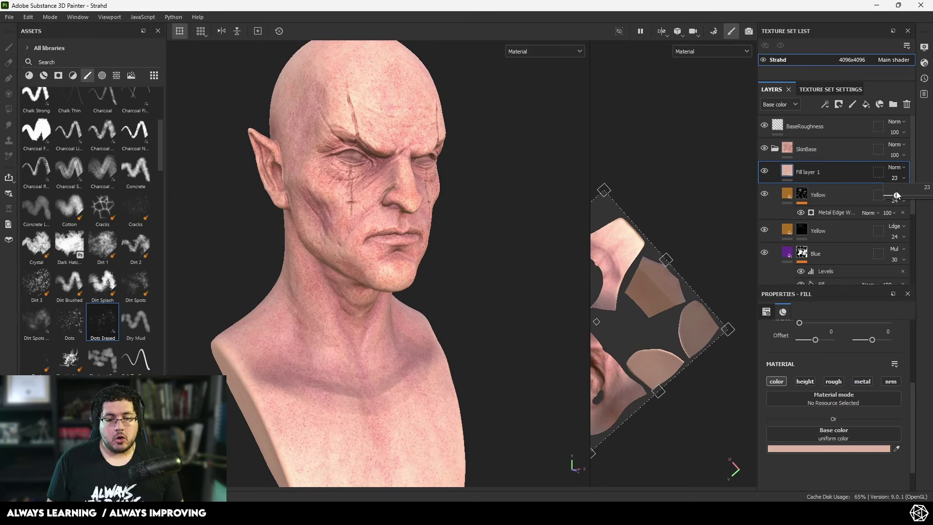
Step: Try the upper Fill layer 1 at 31 opacity with Overlay, Multiply and Linear Dodge blending
right_click_drag(475, 174, 425, 206, "alt")
middle_click_drag(425, 207, 498, 253, "alt")
right_click_drag(498, 253, 413, 205, "alt")
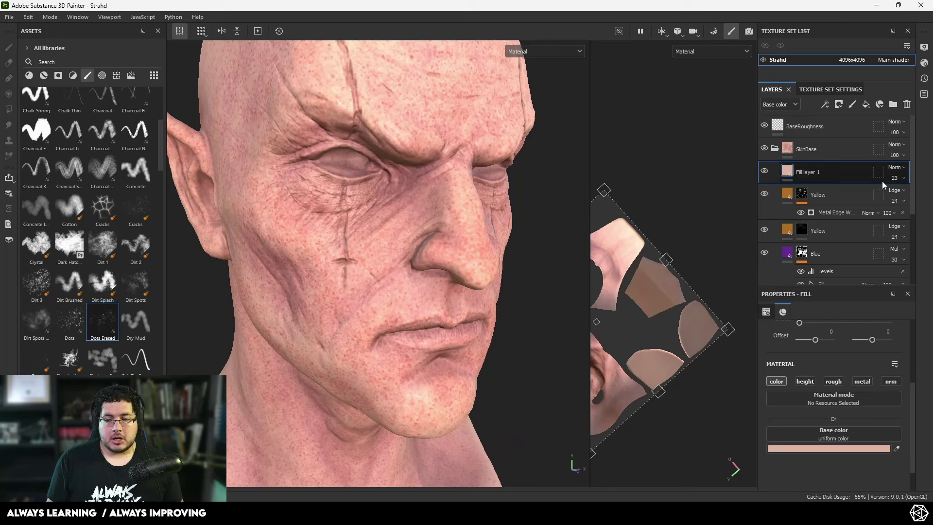
left_click(894, 177)
mouse_move(897, 195)
left_mouse_down()
mouse_move(909, 195)
mouse_move(900, 198)
left_mouse_up()
left_click(893, 167)
left_click(877, 309)
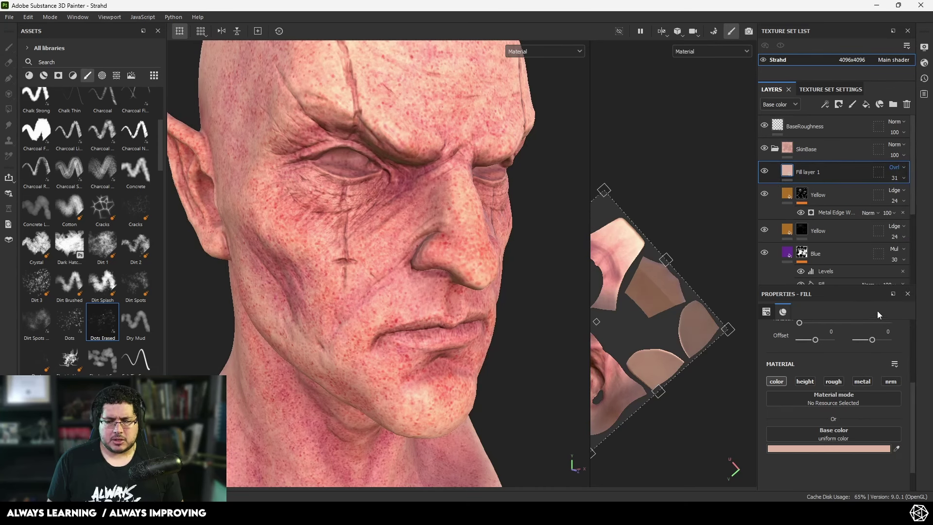
left_click(894, 167)
left_click(889, 214)
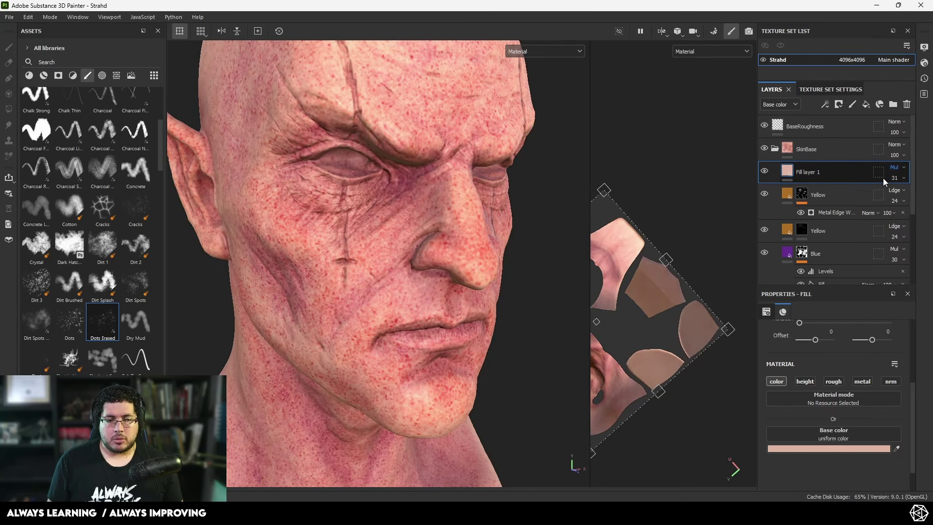
left_click(895, 167)
left_click(888, 261)
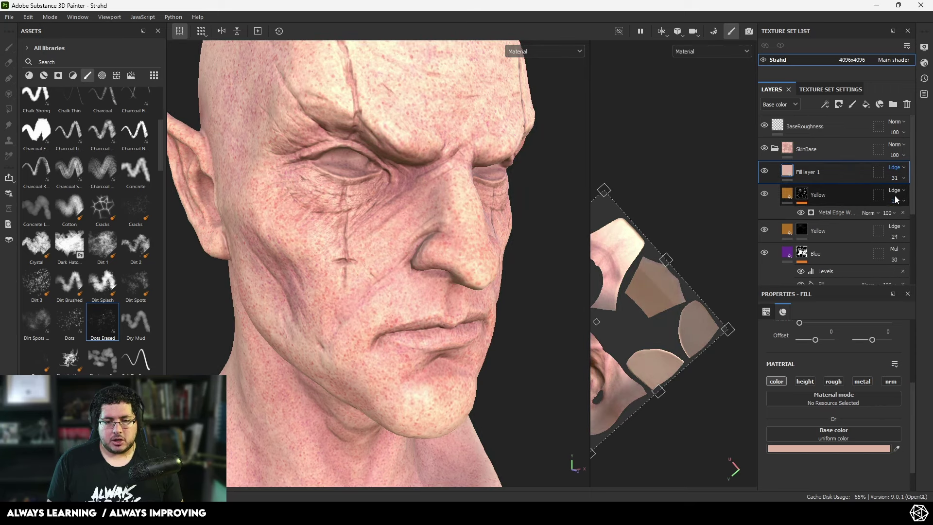
Step: Return the upper Fill layer 1 to Normal blending and set its opacity to 29
mouse_move(892, 196)
left_mouse_down()
mouse_move(912, 195)
mouse_move(899, 194)
left_mouse_up()
left_click(897, 168)
left_click(896, 179)
Step: Examine the head from several angles and toggle the upper Fill layer 1's visibility to compare its effect
right_click_drag(491, 194, 389, 194, "alt")
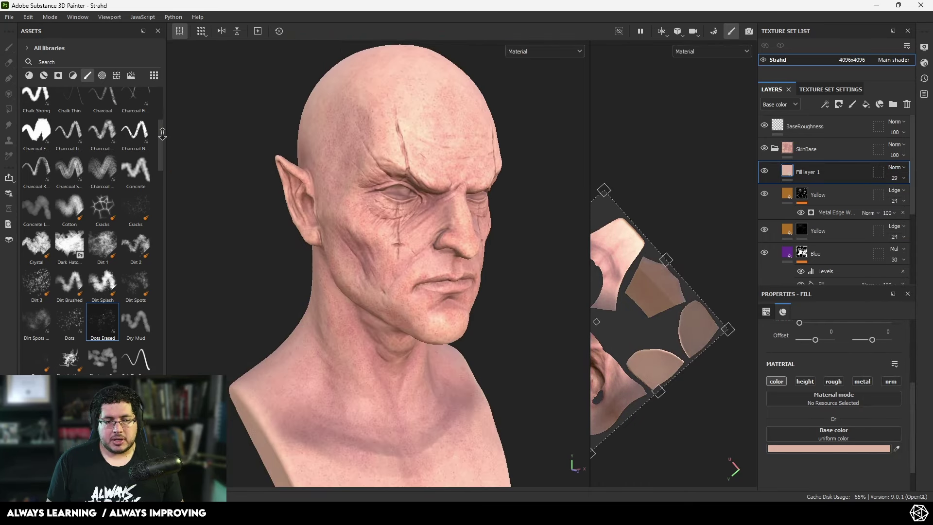
left_click_drag(389, 194, 288, 198, "alt")
right_click_drag(288, 198, 384, 221, "alt")
left_click_drag(383, 220, 440, 218, "alt")
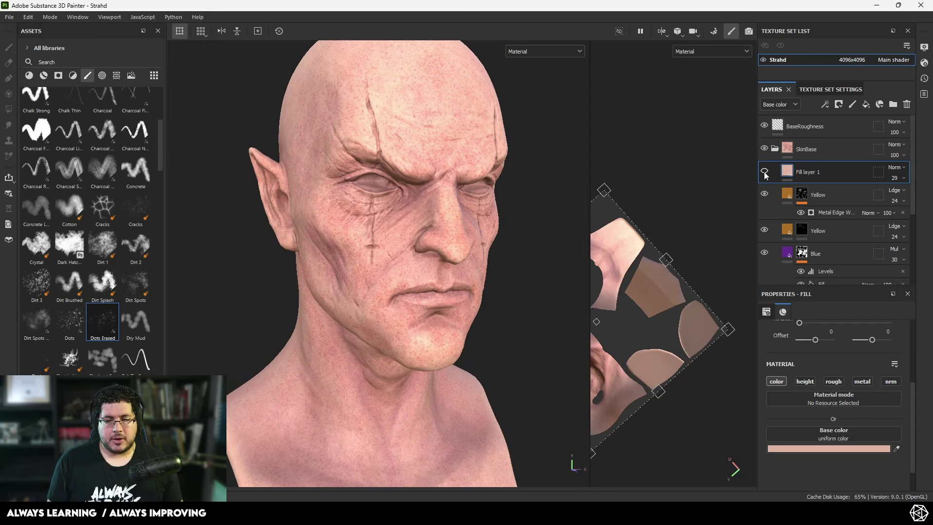
left_click(765, 171)
left_click(765, 171)
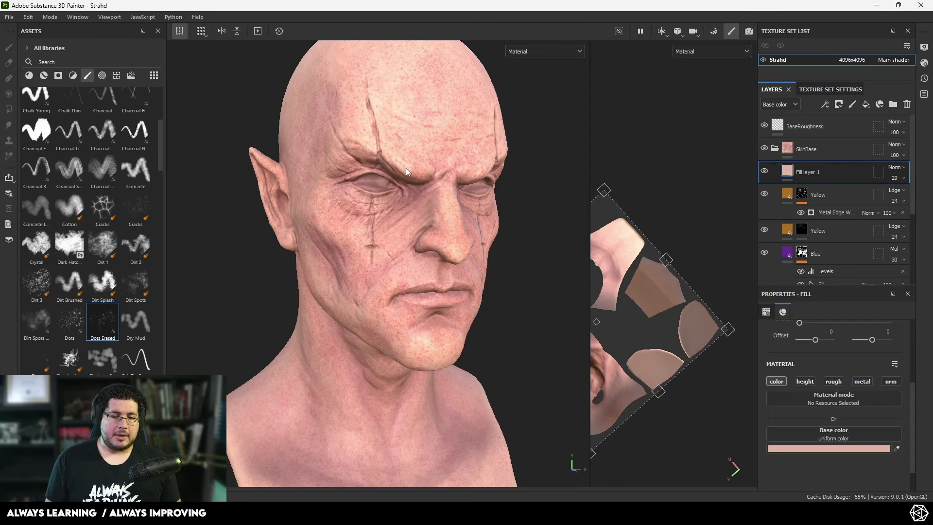
right_click_drag(431, 173, 447, 215, "alt")
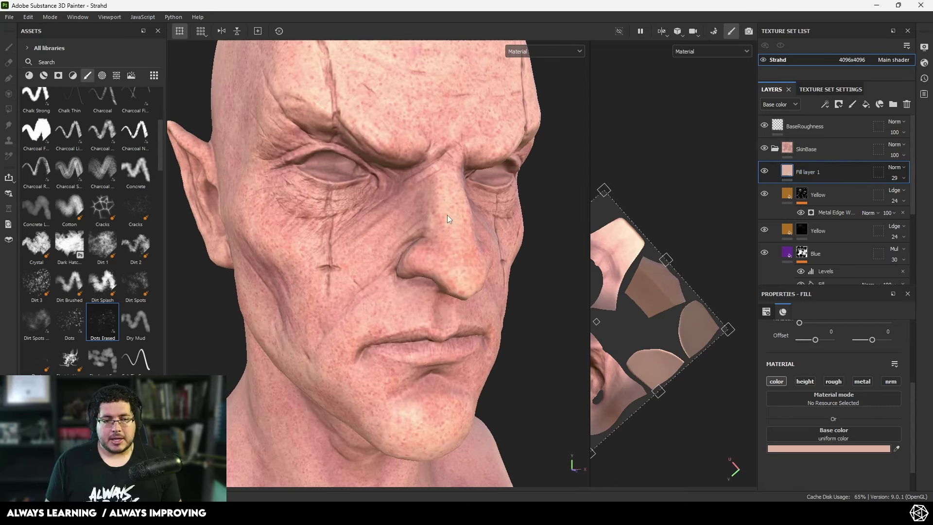
left_click_drag(458, 254, 425, 203, "alt")
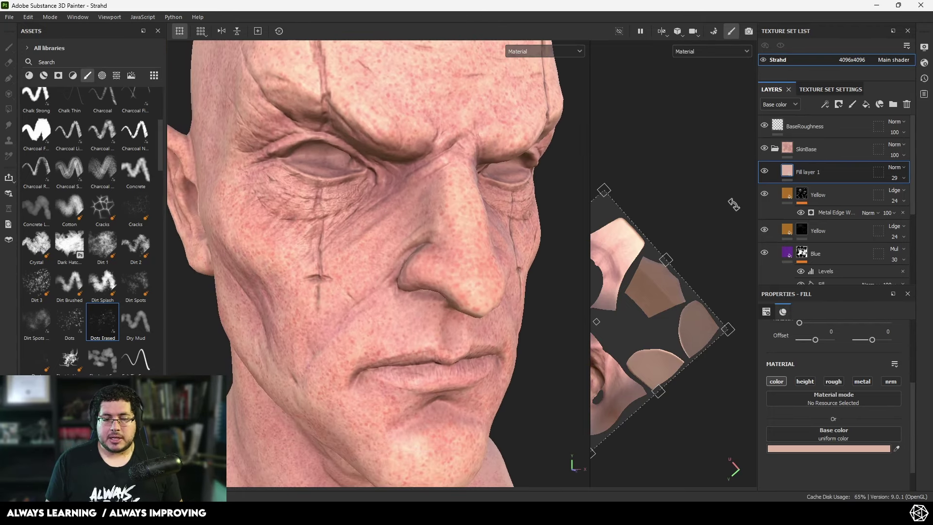
Step: Add a Blur filter to the lowest Red layer's mask and set its blur intensity to 0.1
scroll(805, 227, "down", 5)
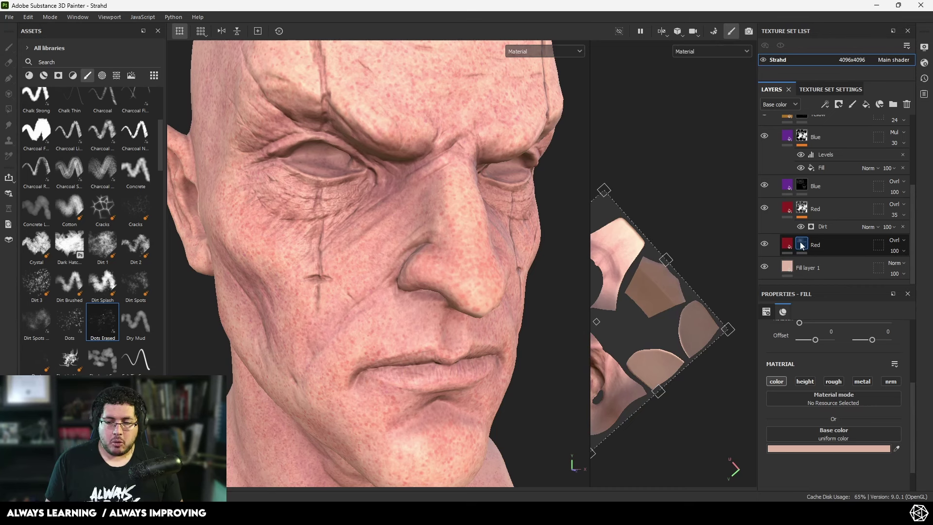
left_click(802, 245)
right_click(801, 245)
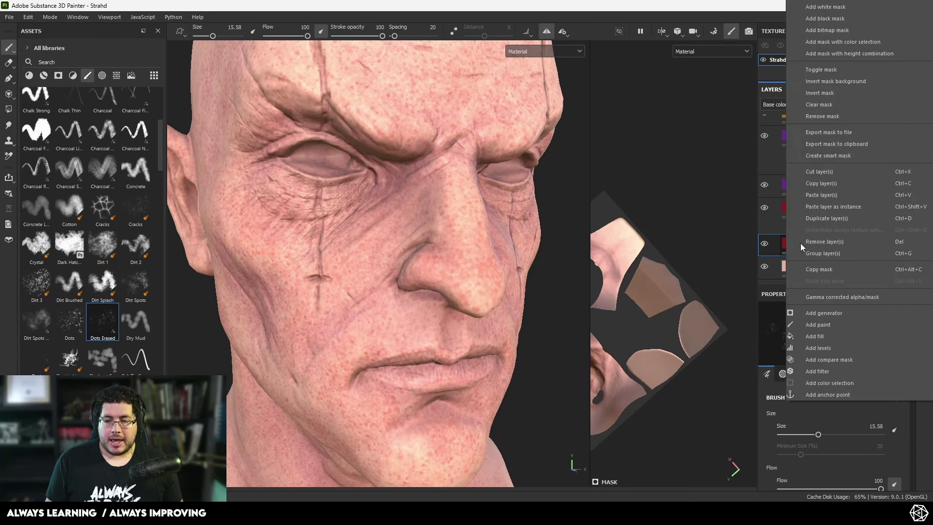
left_click(827, 372)
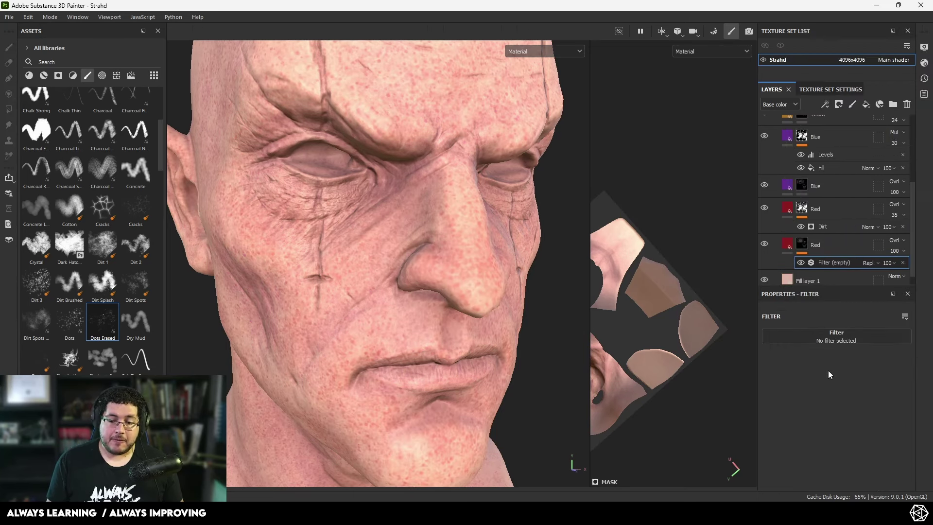
left_click(824, 339)
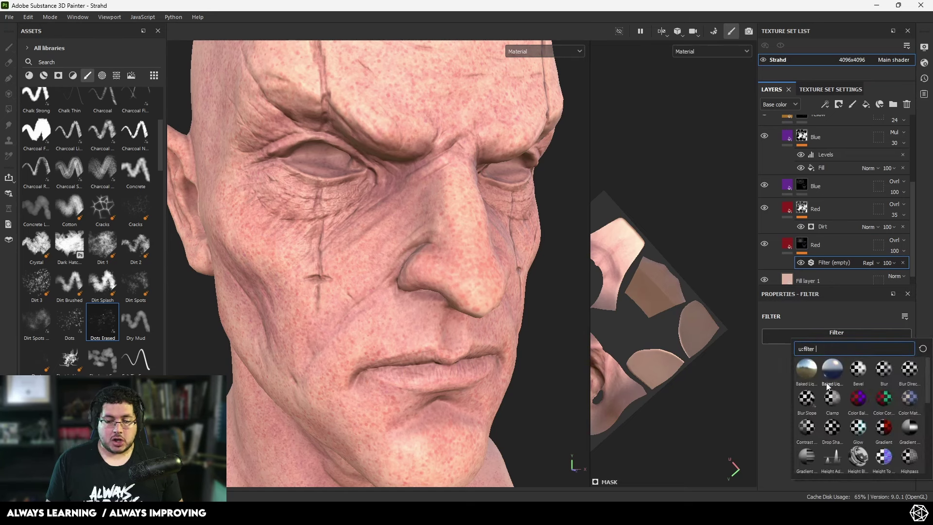
left_click(884, 375)
left_click(904, 377)
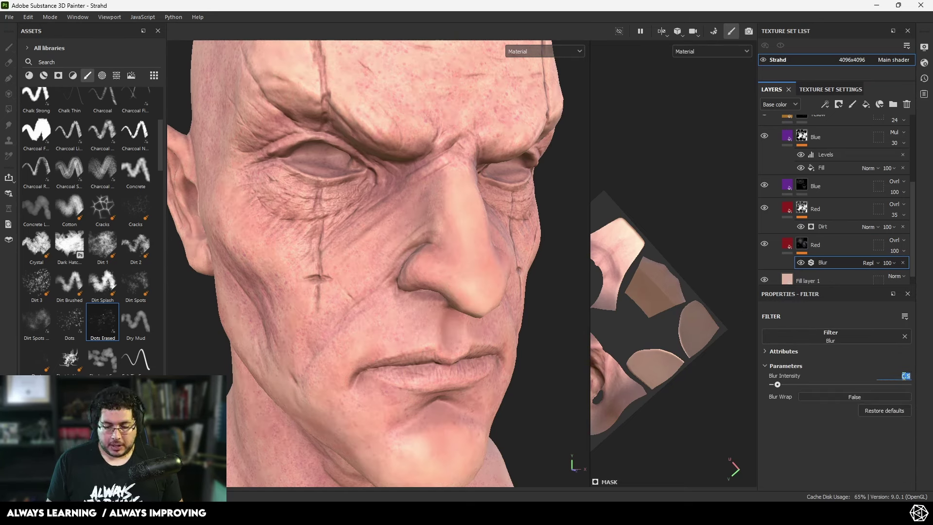
type("1")
key("Return")
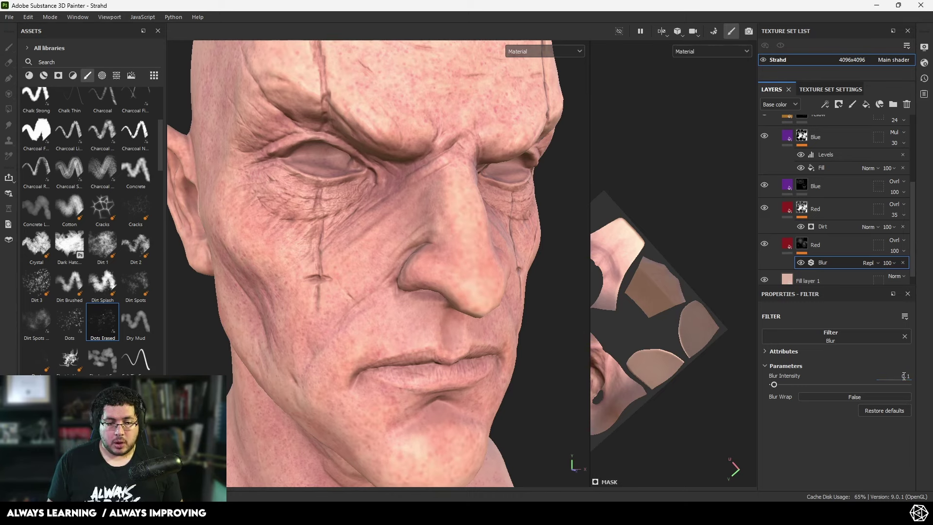
Step: Set the upper Fill layer 1's opacity to 23
right_click_drag(509, 276, 346, 217, "alt")
left_click_drag(345, 216, 379, 258, "alt")
right_click_drag(380, 257, 430, 261, "alt")
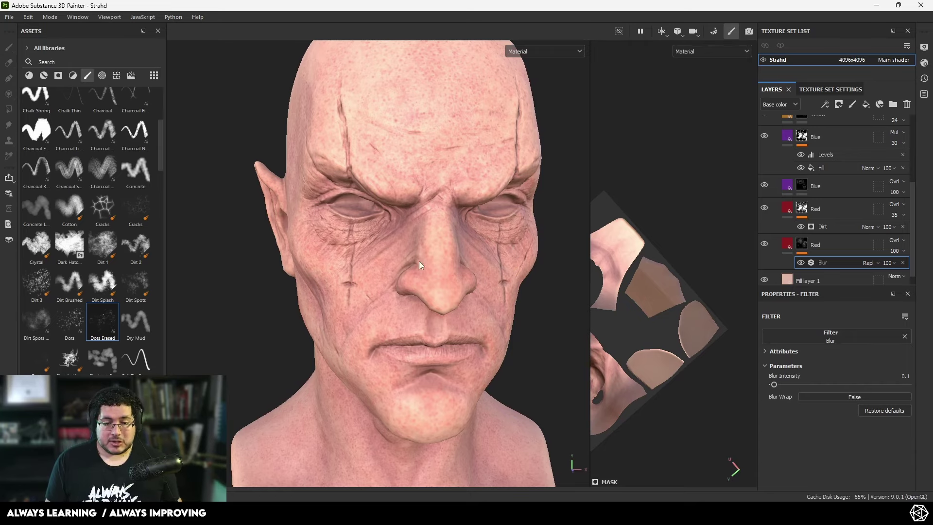
right_click_drag(460, 268, 308, 208, "alt")
left_click_drag(308, 208, 422, 222, "alt")
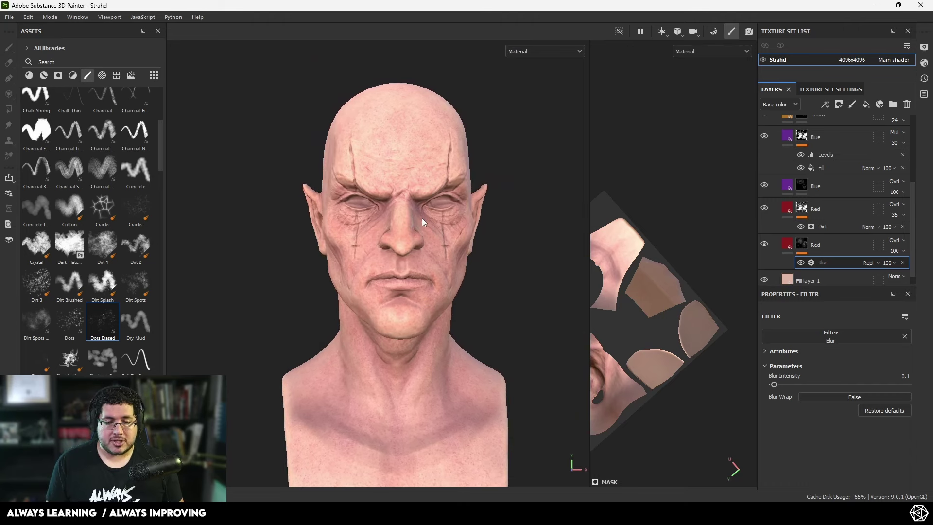
scroll(818, 181, "down", 1)
scroll(796, 173, "up", 5)
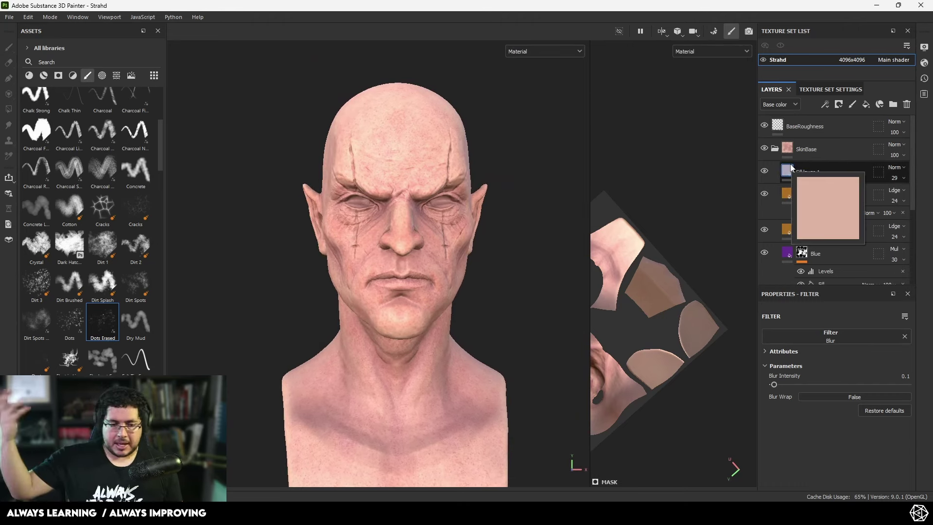
left_click(892, 176)
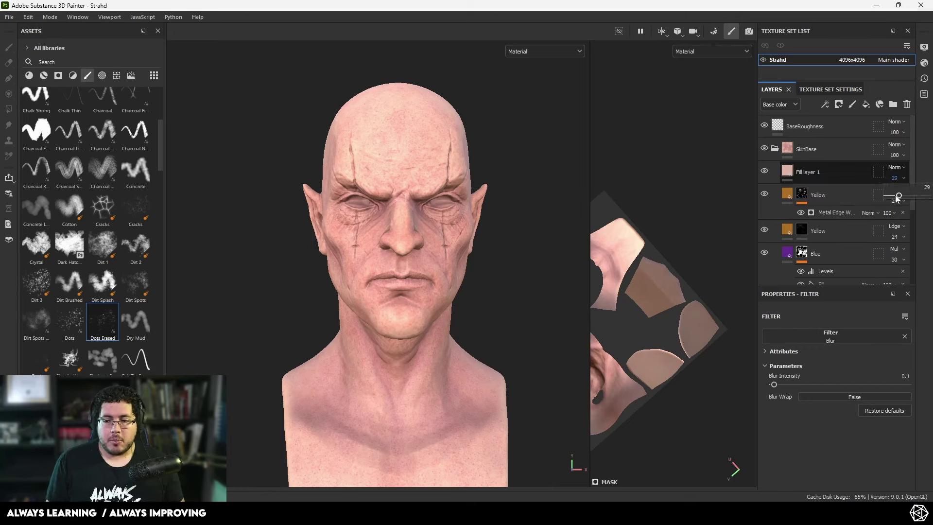
left_click(896, 196)
left_click_drag(373, 184, 430, 212, "alt")
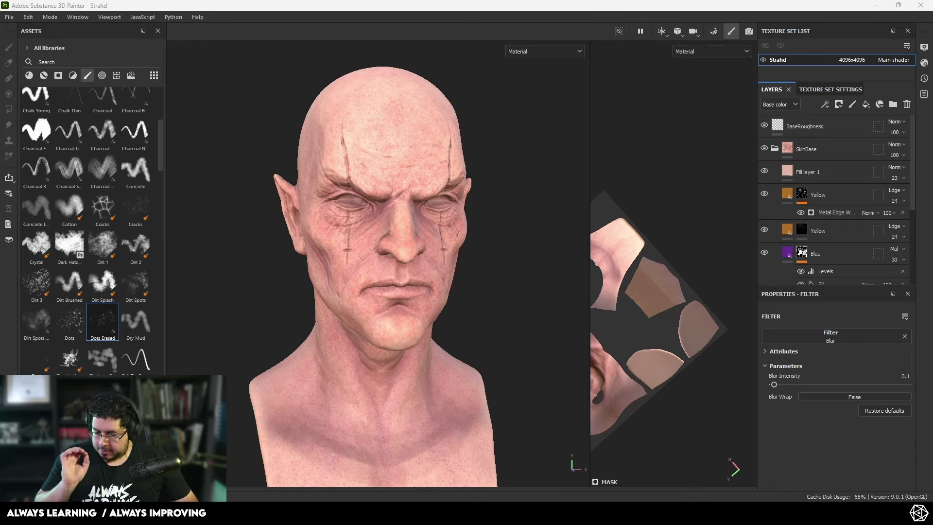
left_click_drag(525, 302, 478, 267, "alt")
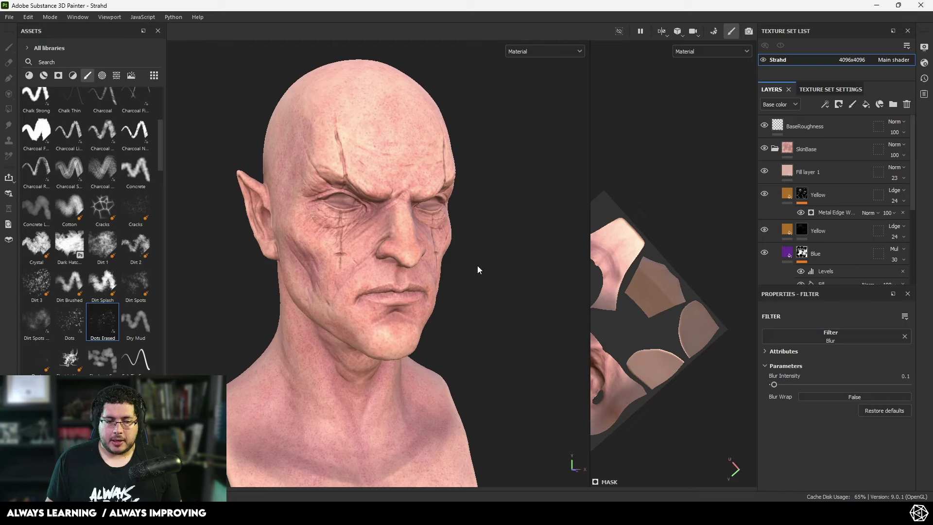
Step: Add a fill layer at the top of the SkinBase folder and give it the red base color DA1717
left_click(773, 150)
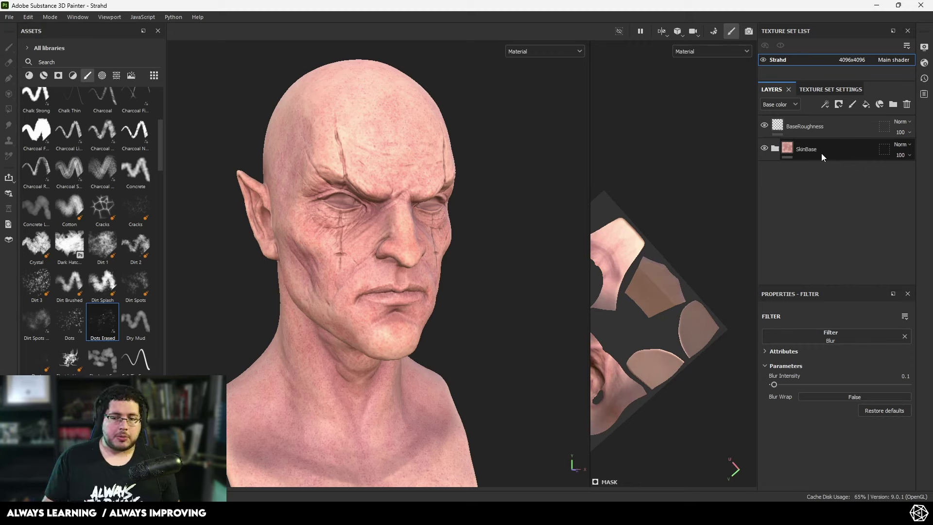
left_click(782, 150)
left_click(775, 148)
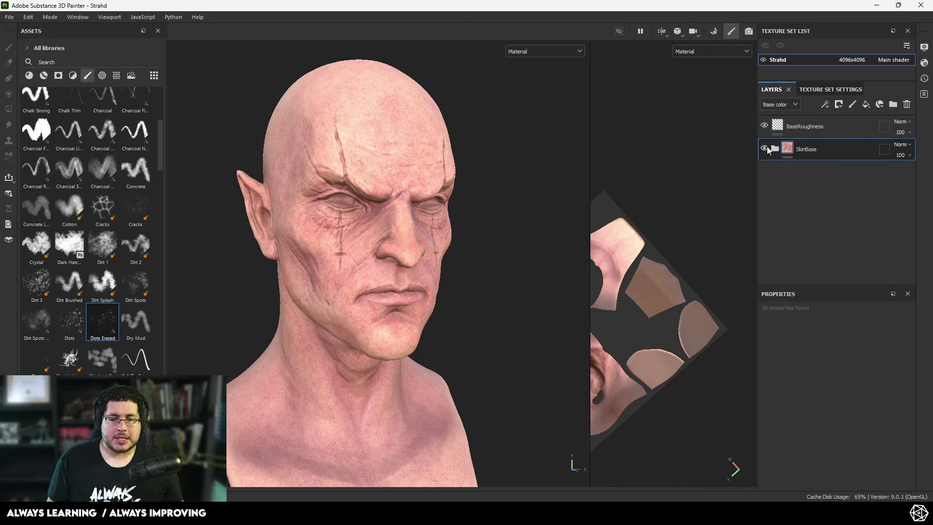
left_click_drag(538, 199, 417, 248, "alt")
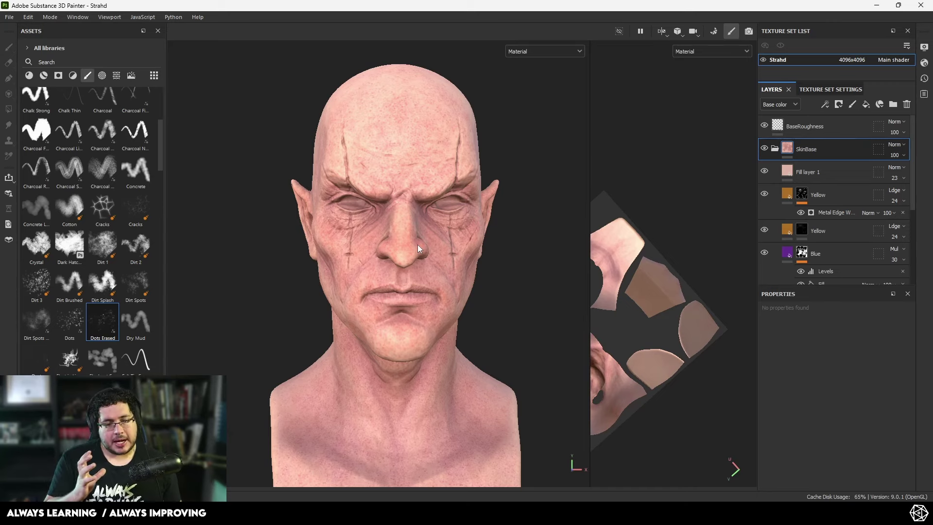
left_click(867, 104)
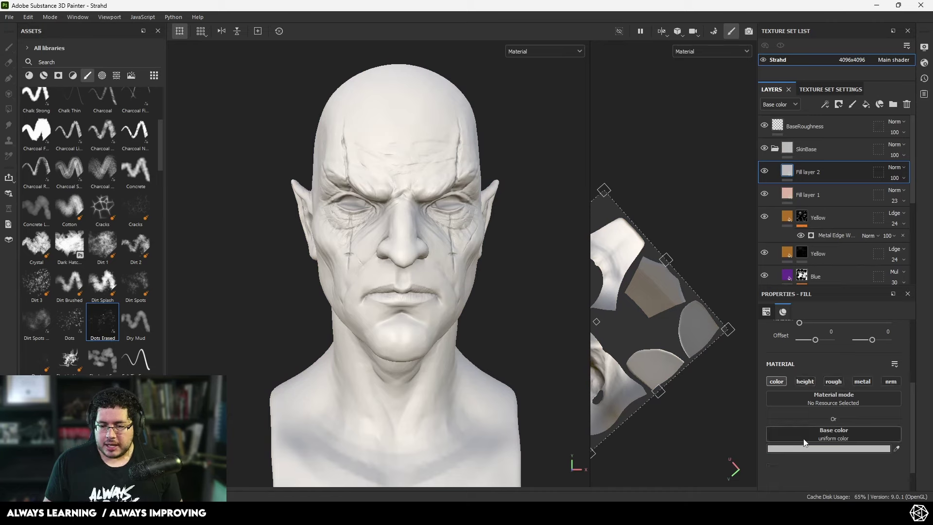
left_click(809, 448)
left_click_drag(776, 375, 773, 358)
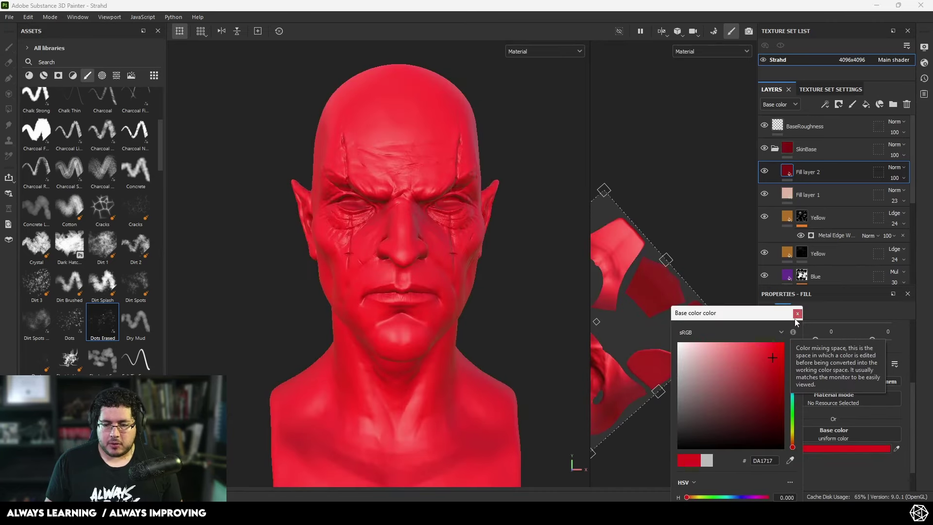
Step: Rename the red fill layer SSS and add a black mask to it
double_click(811, 171)
type("ss")
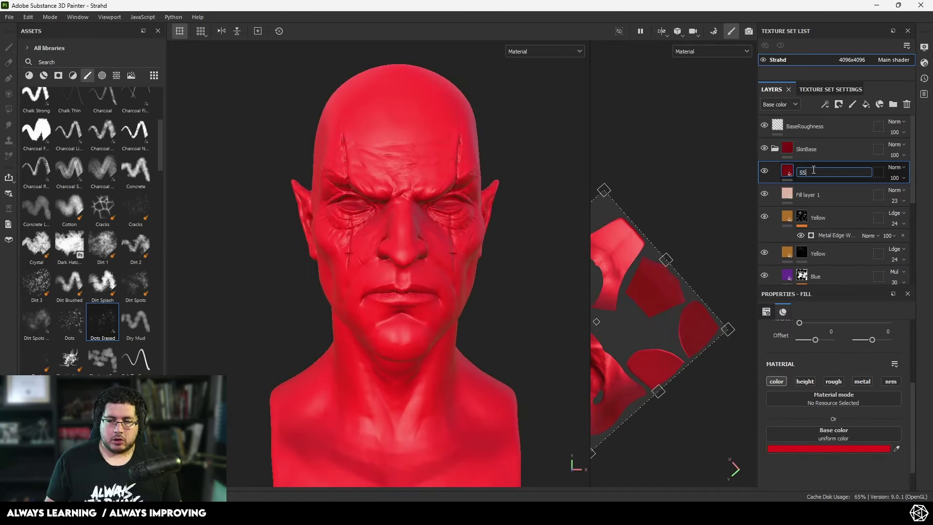
type("sç")
key("BackSpace")
key("Return")
right_click(812, 169)
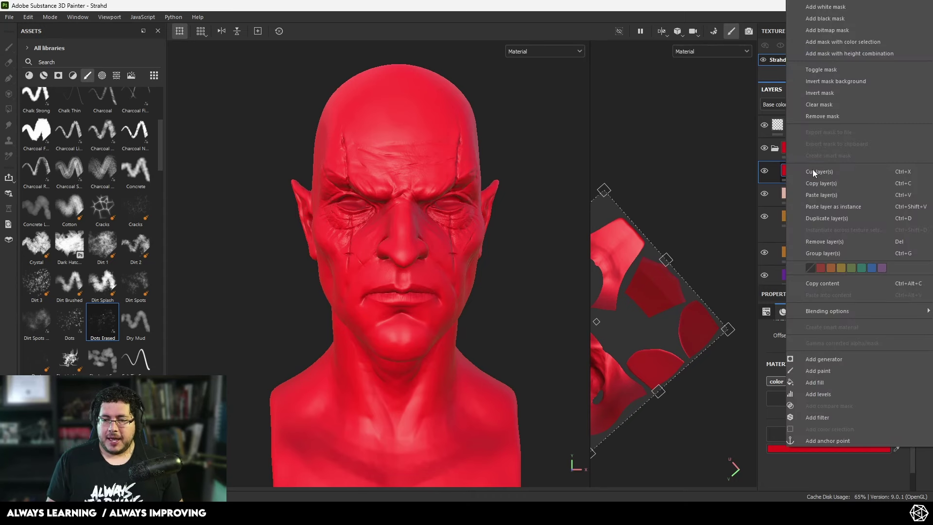
left_click(829, 19)
right_click(800, 178)
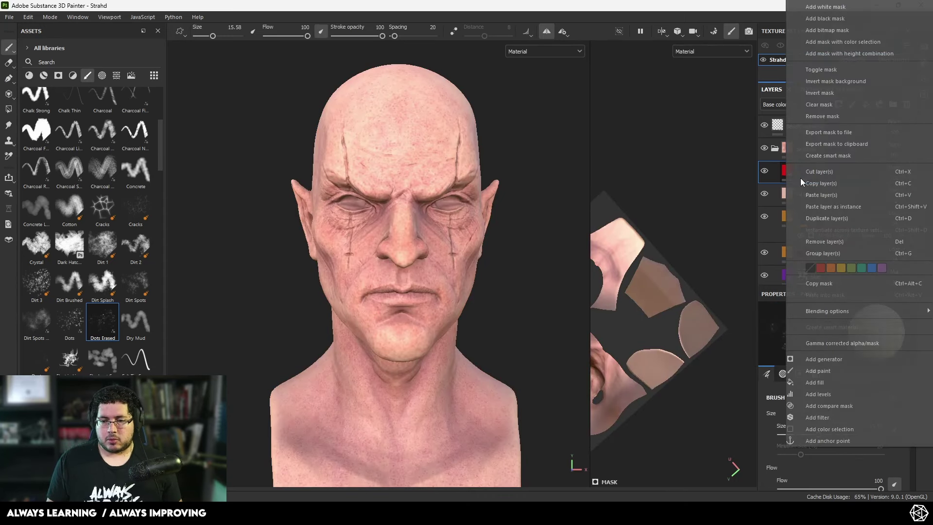
Step: Add a fill effect to the SSS layer's mask and drive it with the mesh's Thickness map
left_click(827, 383)
left_click(837, 380)
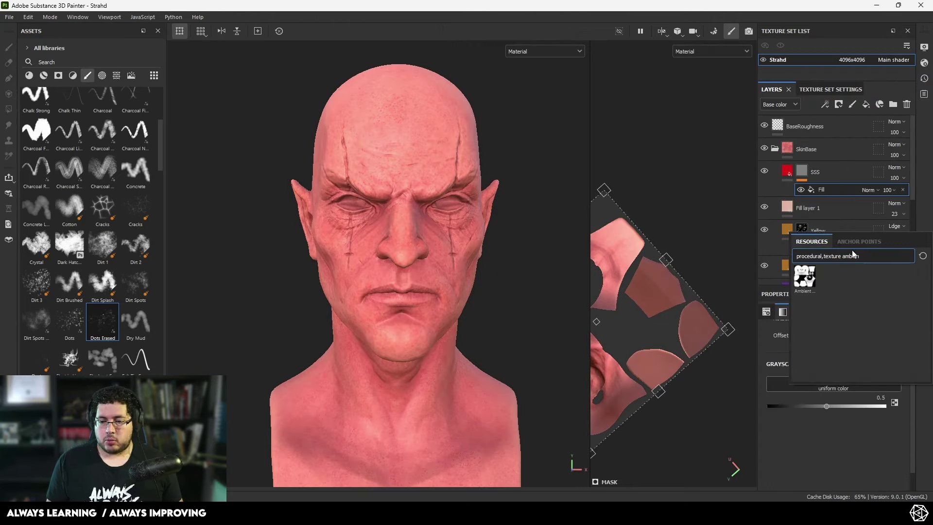
key("BackSpace")
key("BackSpace")
key("BackSpace")
key("BackSpace")
key("BackSpace")
key("BackSpace")
type("THICK")
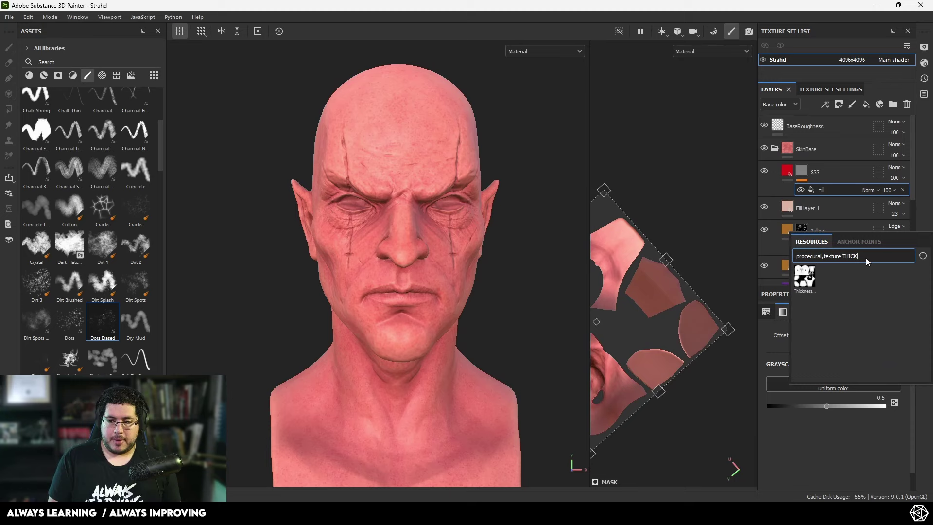
left_click(805, 277)
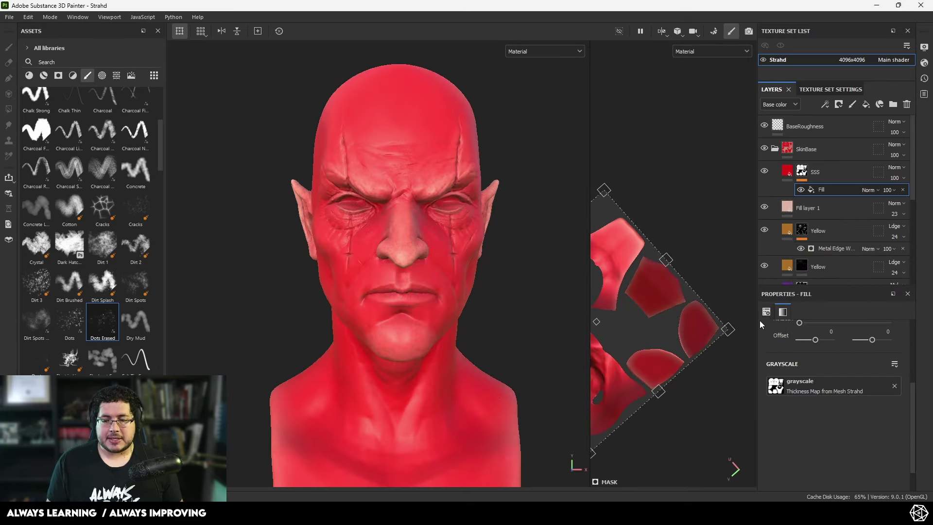
left_click_drag(443, 263, 521, 263, "alt")
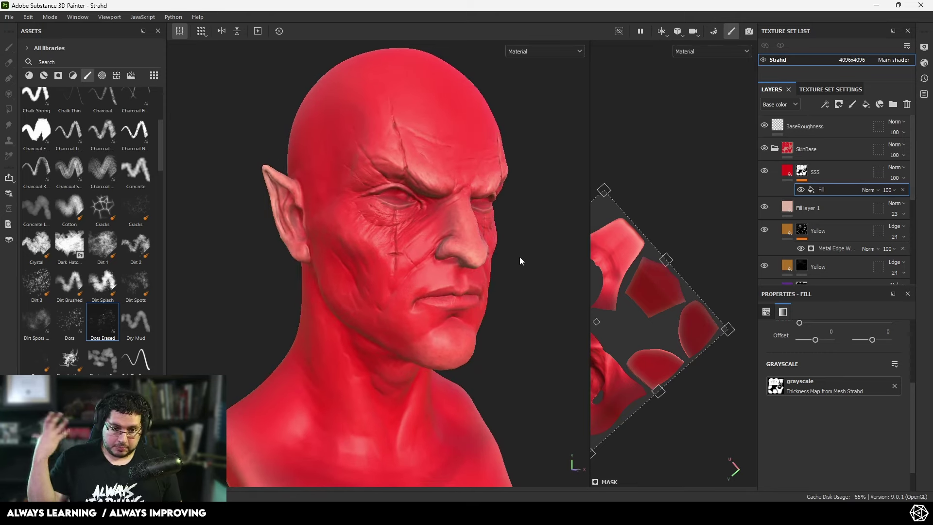
Step: Add an inverted Levels effect to the SSS layer's mask and raise its midtone to about 3.113
right_click(801, 174)
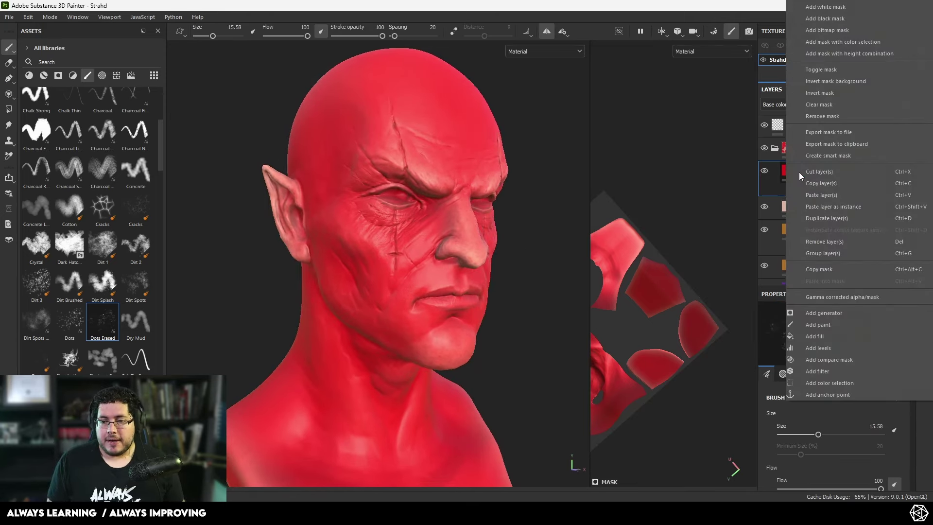
left_click(828, 346)
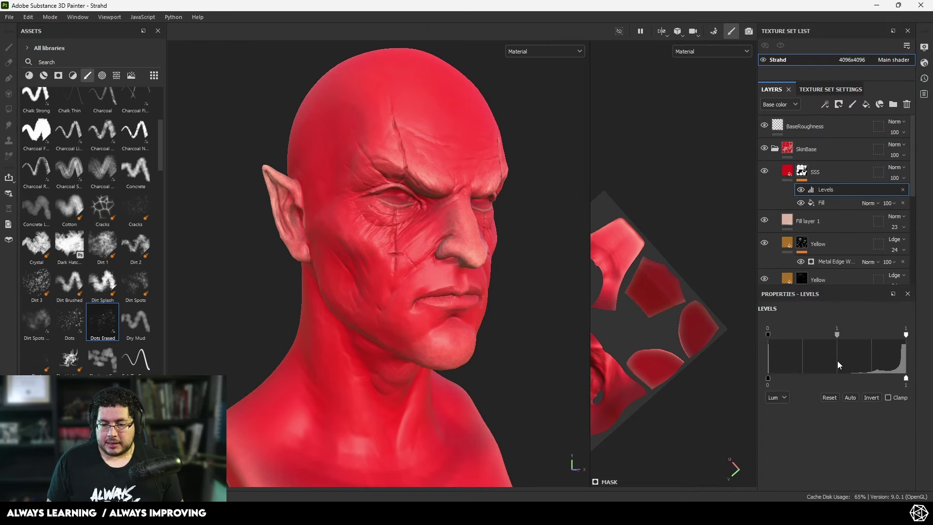
left_click(871, 397)
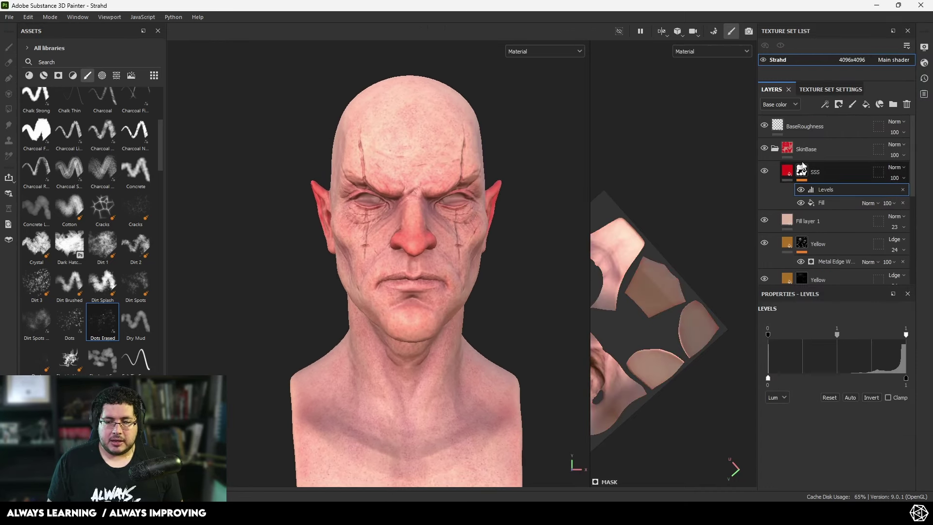
left_click_drag(386, 236, 432, 238, "alt")
right_click_drag(432, 239, 482, 235, "alt")
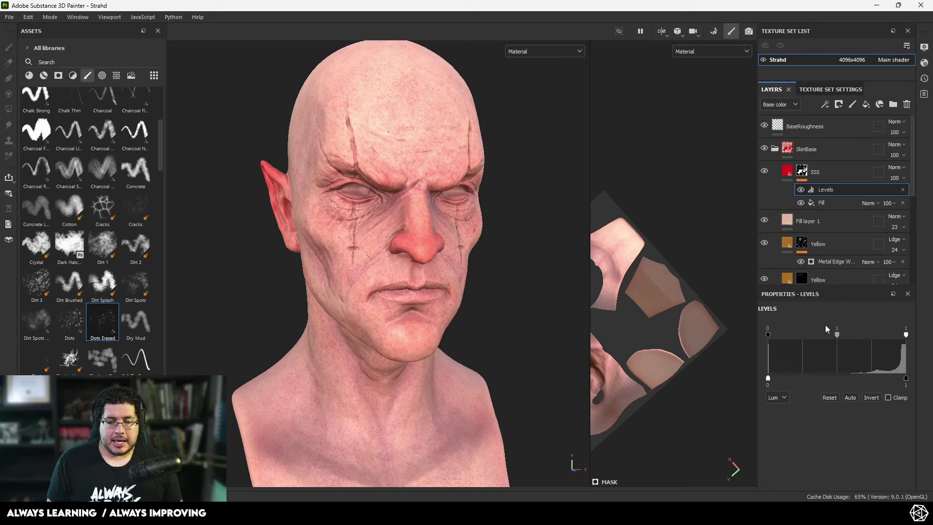
mouse_move(838, 335)
left_mouse_down()
mouse_move(860, 332)
mouse_move(832, 331)
mouse_move(843, 334)
left_mouse_up()
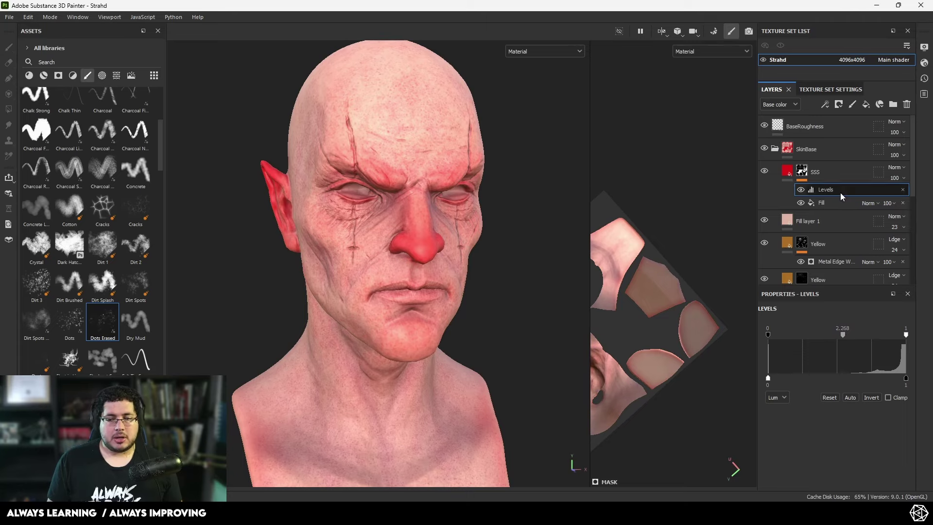
left_click_drag(842, 333, 846, 334)
Step: Try Linear dodge and Overlay on the SSS layer, then blend it with Multiply at 48 opacity
left_click(896, 167)
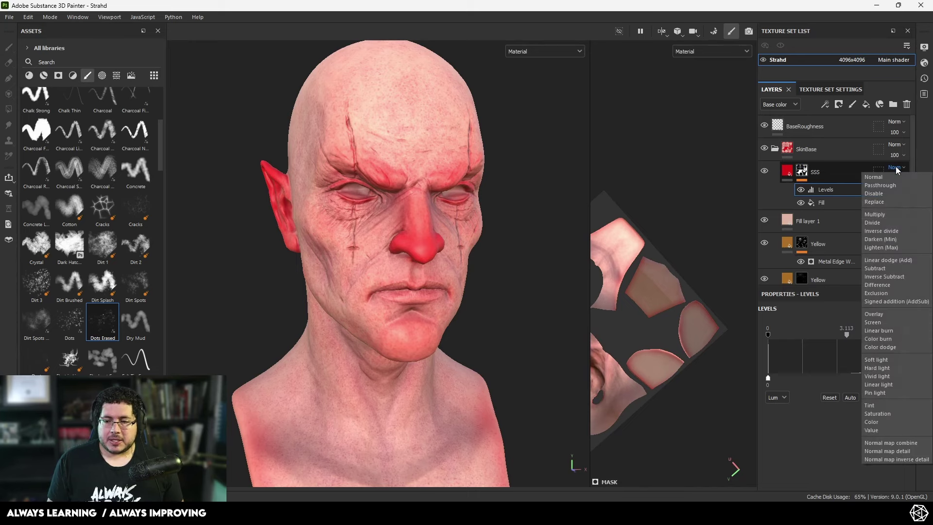
left_click(886, 260)
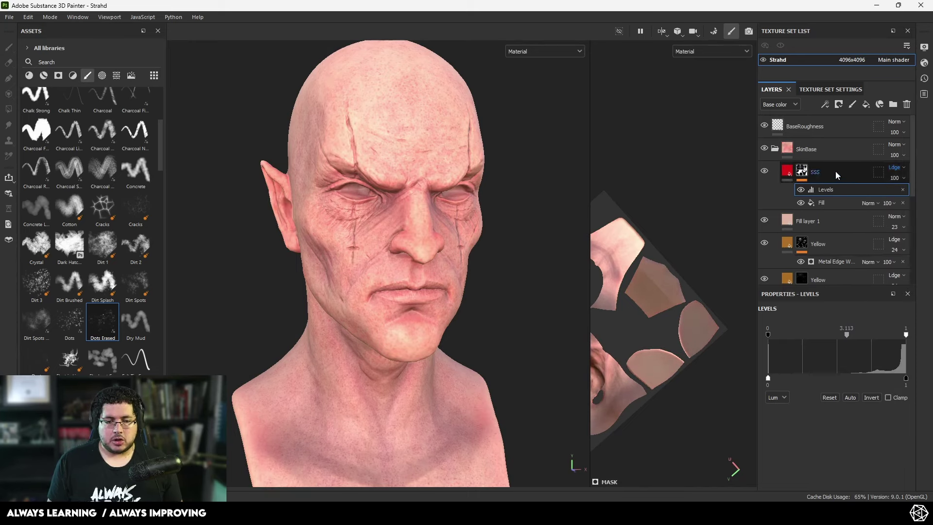
left_click(896, 167)
left_click(890, 314)
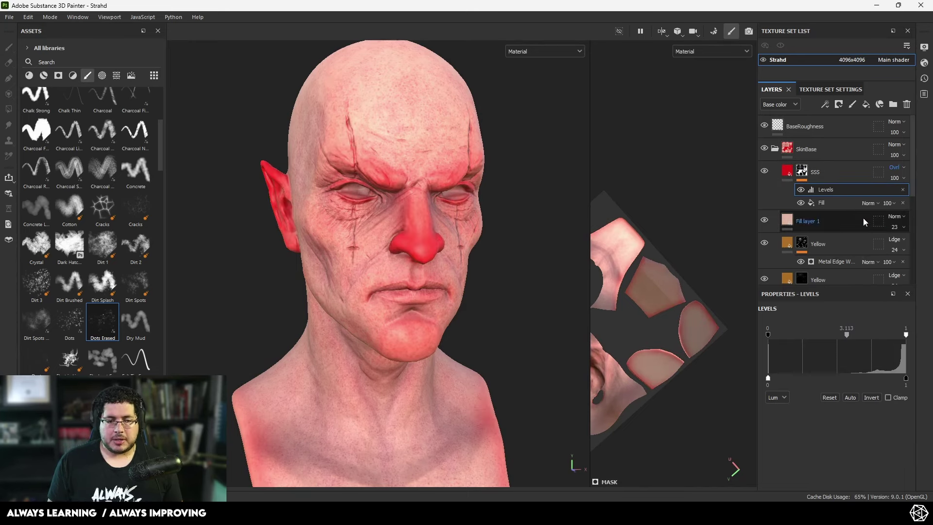
left_click(894, 169)
left_click(885, 212)
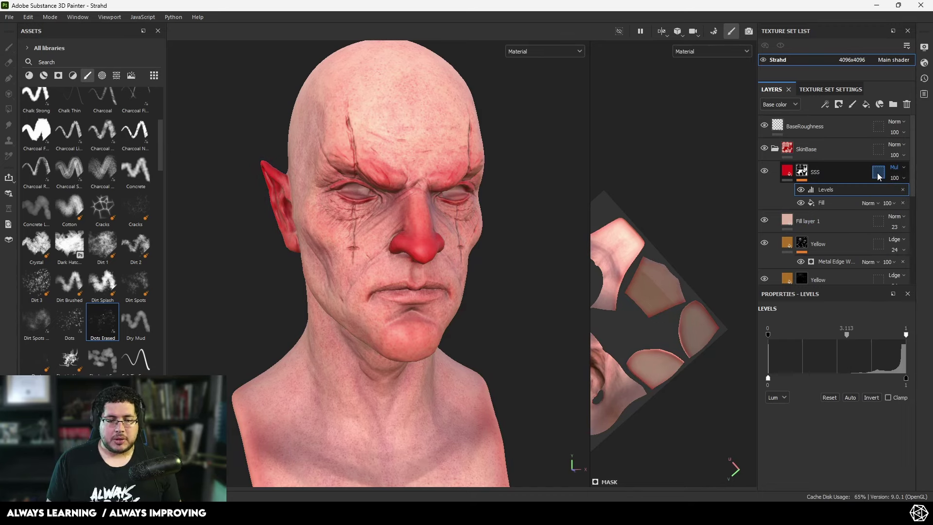
left_click(895, 178)
mouse_move(921, 198)
left_mouse_down()
mouse_move(892, 198)
mouse_move(908, 201)
left_mouse_up()
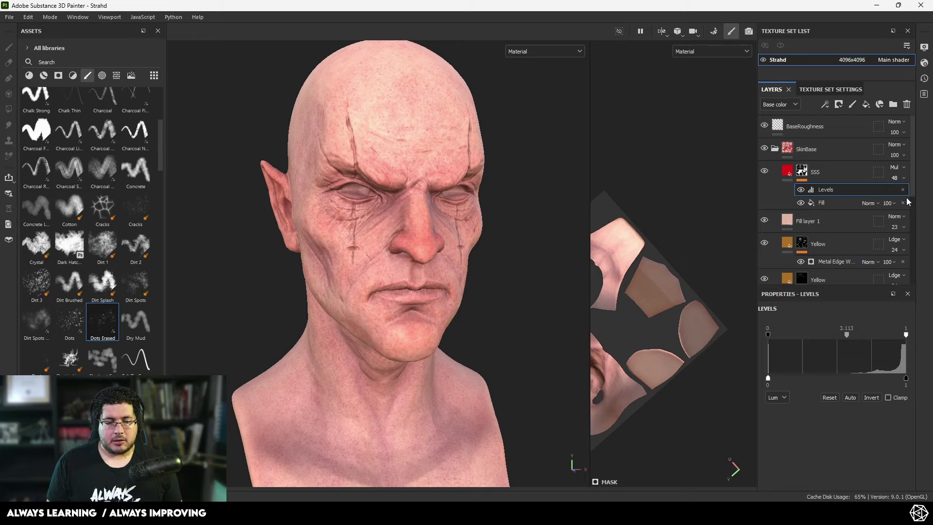
Step: Adjust the SSS mask's Levels to an input black point of 0.384 and a midtone of 2.629
mouse_move(847, 336)
left_mouse_down()
mouse_move(877, 334)
mouse_move(821, 340)
mouse_move(864, 339)
mouse_move(839, 335)
left_mouse_up()
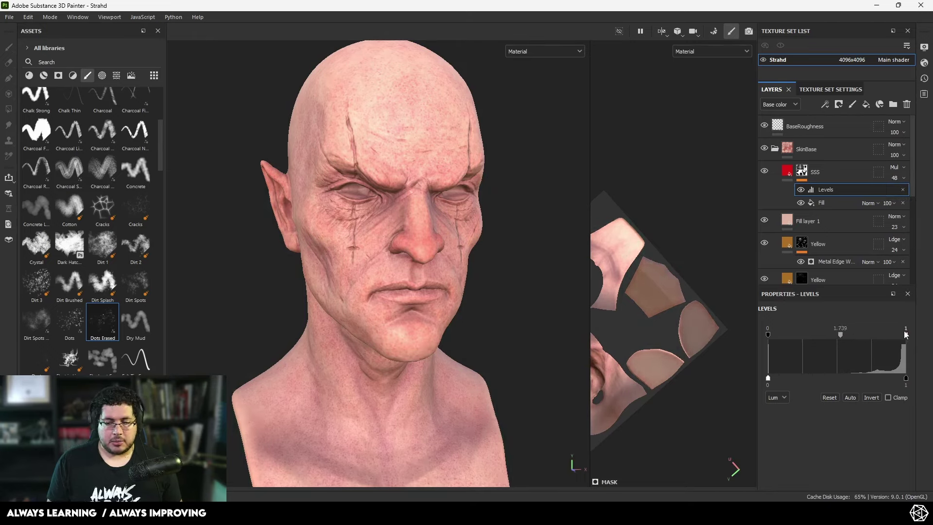
mouse_move(905, 334)
left_mouse_down()
mouse_move(882, 334)
mouse_move(908, 344)
left_mouse_up()
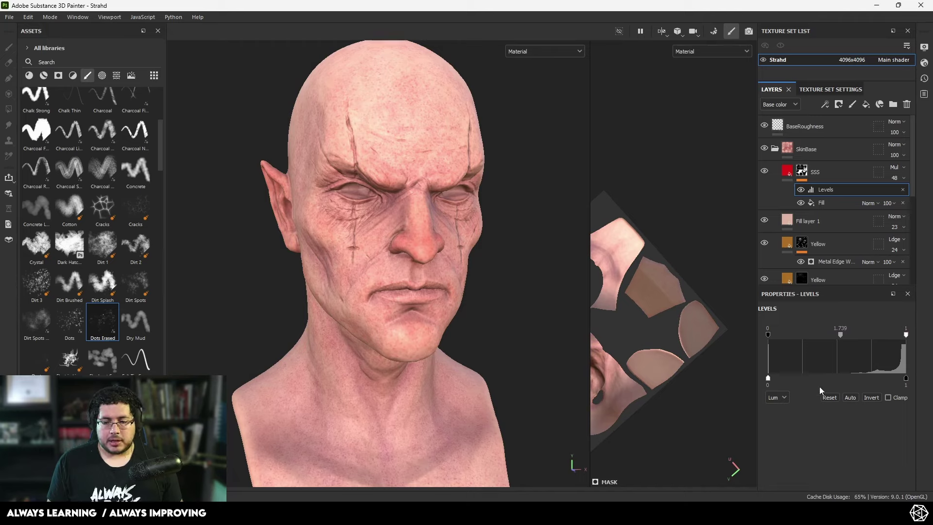
mouse_move(768, 380)
left_mouse_down()
mouse_move(833, 372)
mouse_move(768, 378)
left_mouse_up()
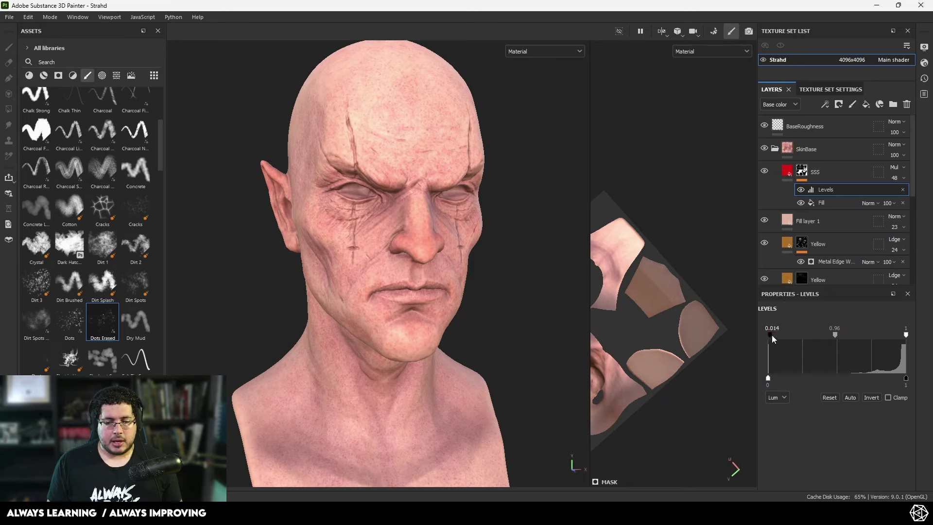
mouse_move(768, 334)
left_mouse_down()
mouse_move(879, 334)
mouse_move(821, 335)
mouse_move(869, 340)
left_mouse_up()
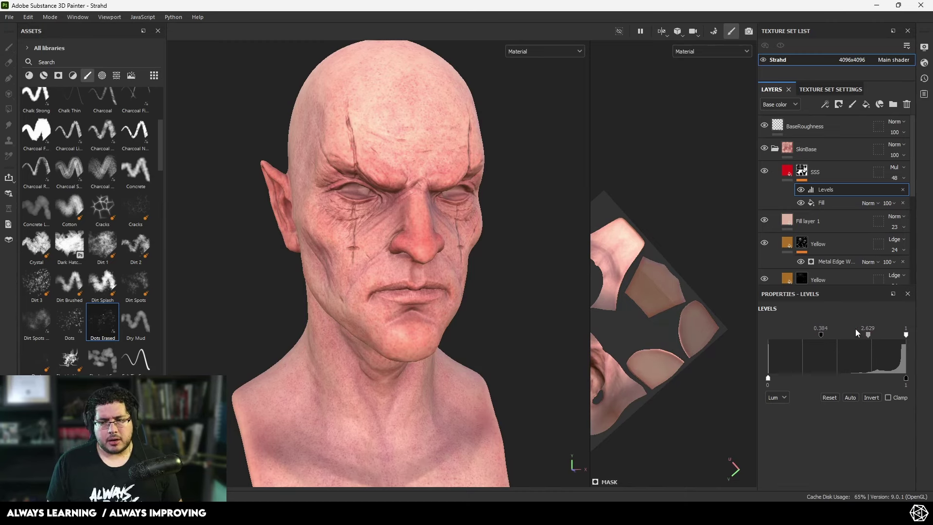
right_click_drag(452, 219, 425, 297, "alt")
left_click_drag(466, 297, 422, 297, "alt")
right_click_drag(467, 340, 525, 382, "alt")
left_click_drag(467, 292, 549, 286, "alt")
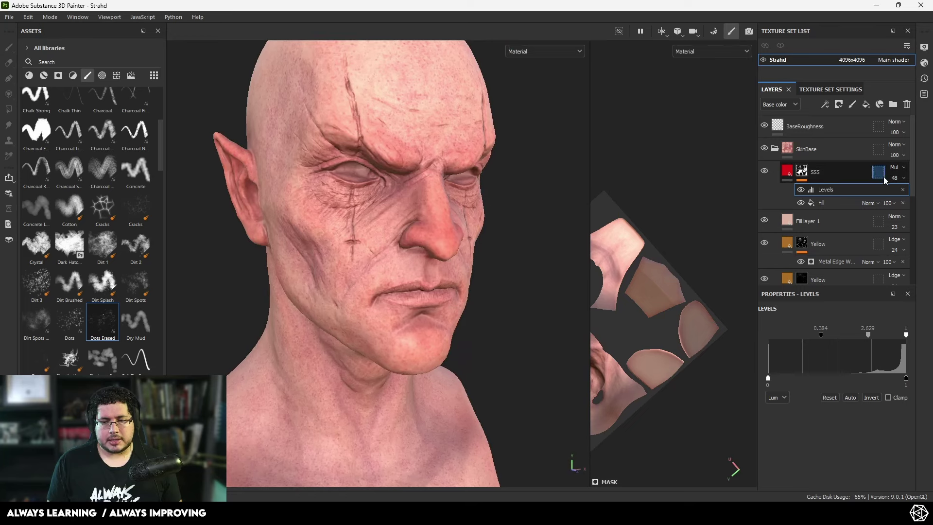
Step: Lower the SSS layer's opacity to 31
left_click(897, 177)
left_click_drag(907, 195, 901, 197)
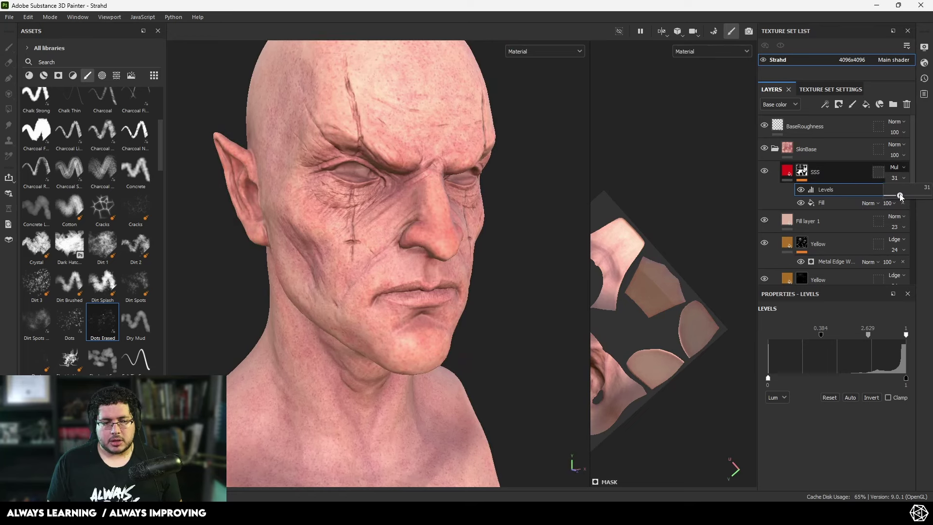
right_click_drag(490, 241, 428, 237, "alt")
middle_click_drag(428, 237, 439, 238, "alt")
Step: Compare the bust with the SSS layer on and off in the base color view, then return to the material view
key("c")
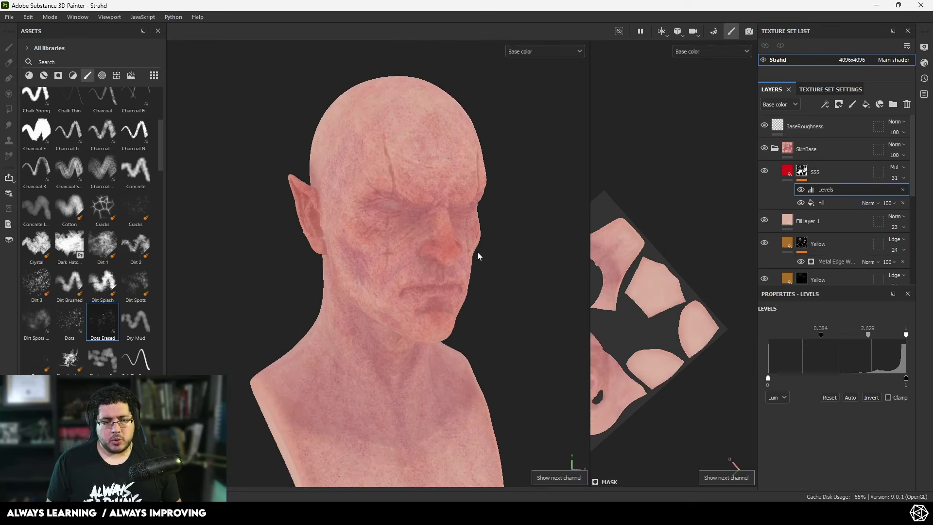
left_click_drag(478, 252, 570, 284, "alt")
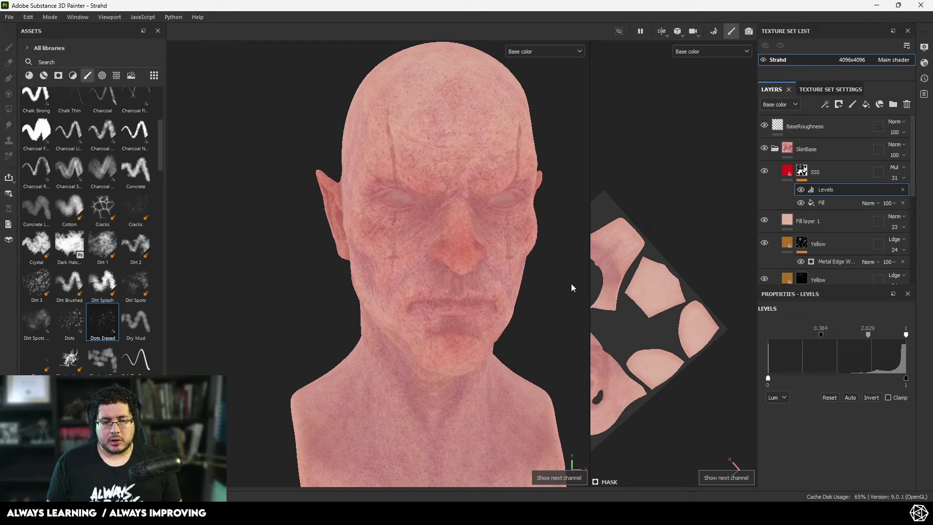
left_click(764, 172)
left_click(764, 172)
left_click(765, 172)
left_click(764, 172)
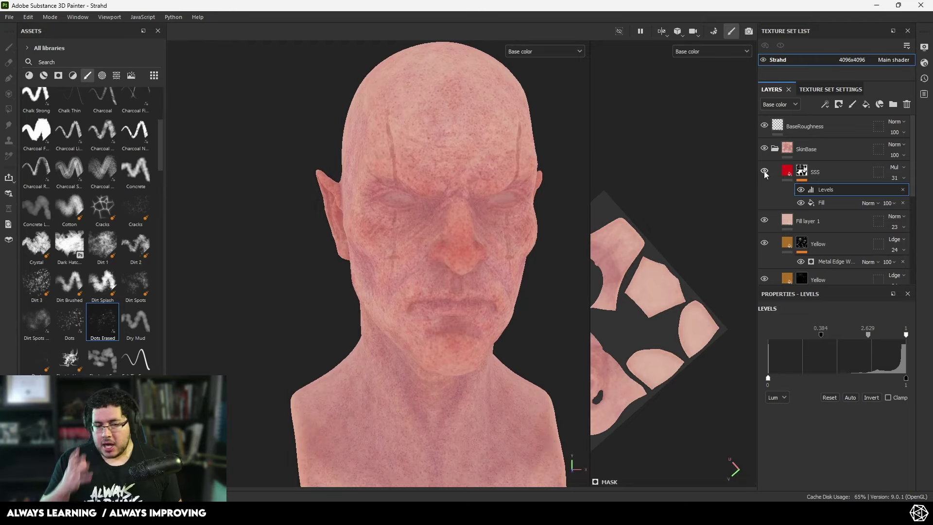
key("m")
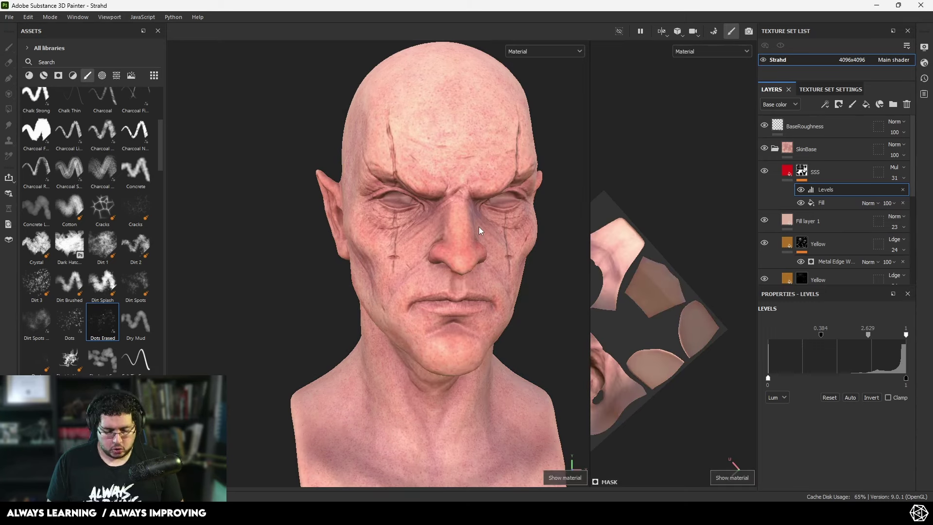
left_click_drag(439, 249, 400, 226, "alt")
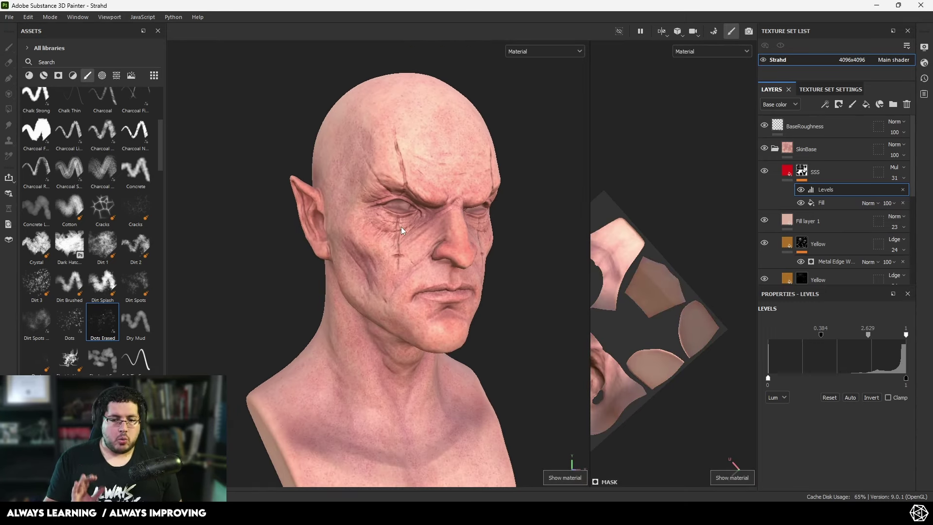
Step: Collapse the SkinBase folder and add a color-only fill layer named gREEN above it
left_click(775, 149)
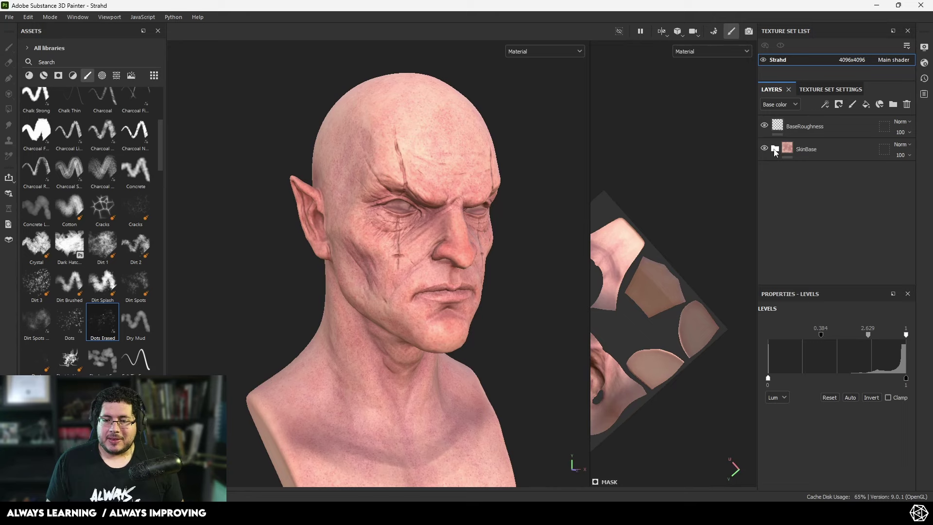
left_click(866, 105)
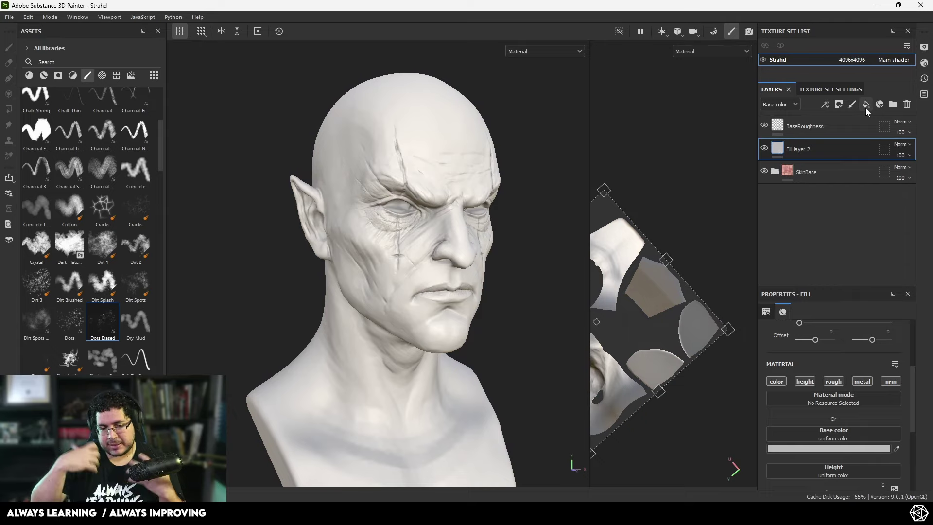
left_click(777, 381)
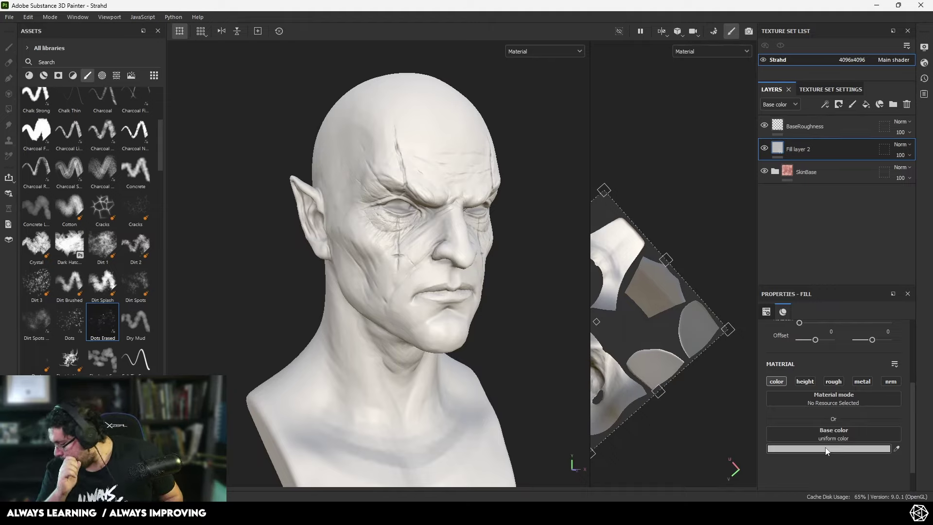
double_click(797, 148)
type("gREEN")
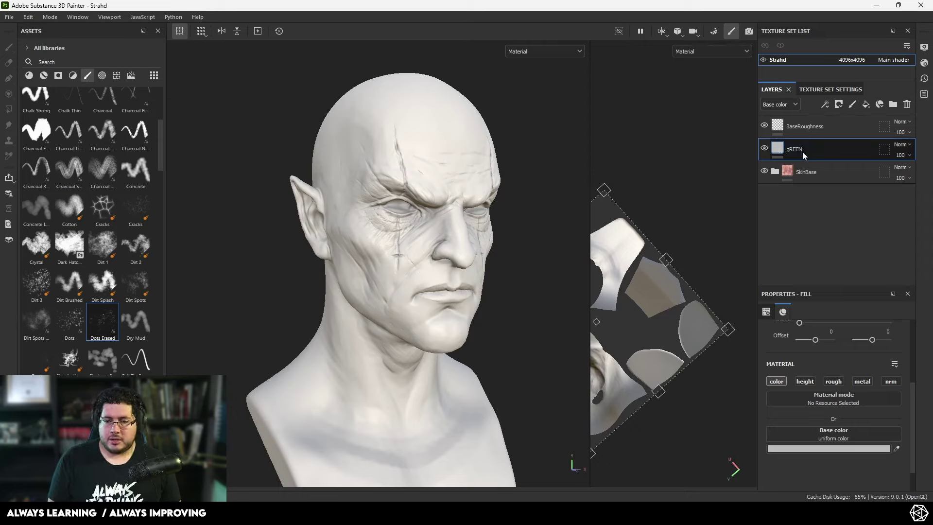
key("Return")
Step: Give the gREEN layer a muted green base color and set its blending mode to Overlay
left_click(829, 448)
left_click(792, 421)
left_click_drag(765, 395, 719, 391)
left_click(798, 314)
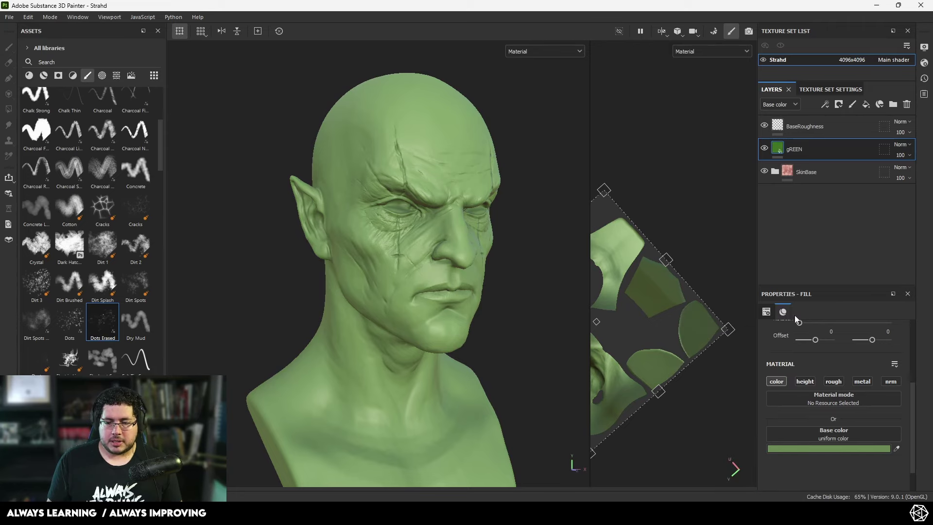
left_click(901, 145)
left_click(877, 292)
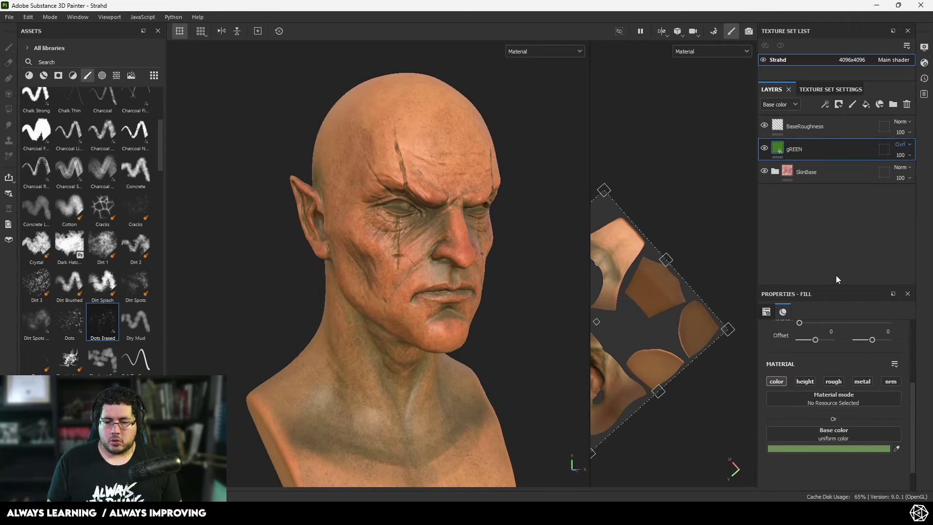
right_click_drag(554, 282, 559, 305, "alt")
left_click_drag(558, 305, 534, 233, "alt")
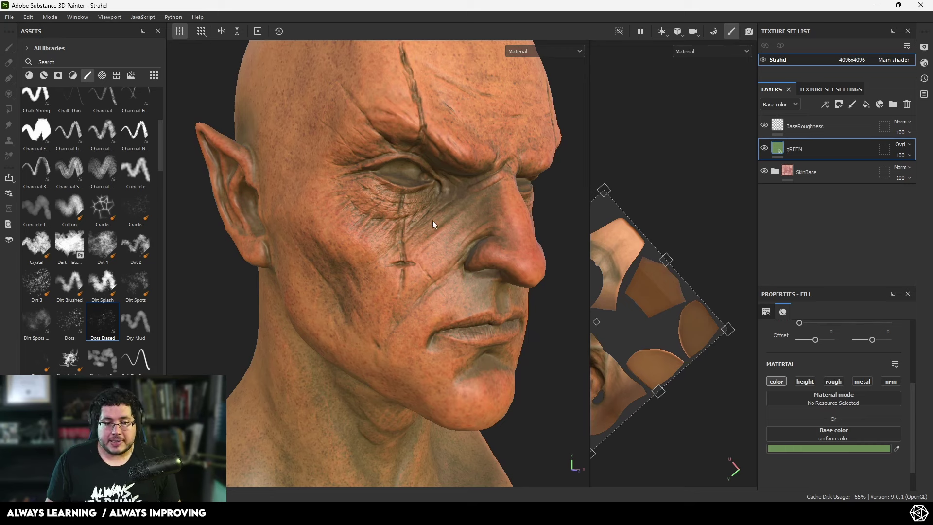
Step: Add a black mask to the gREEN layer and put a fill effect in that mask
right_click(800, 150)
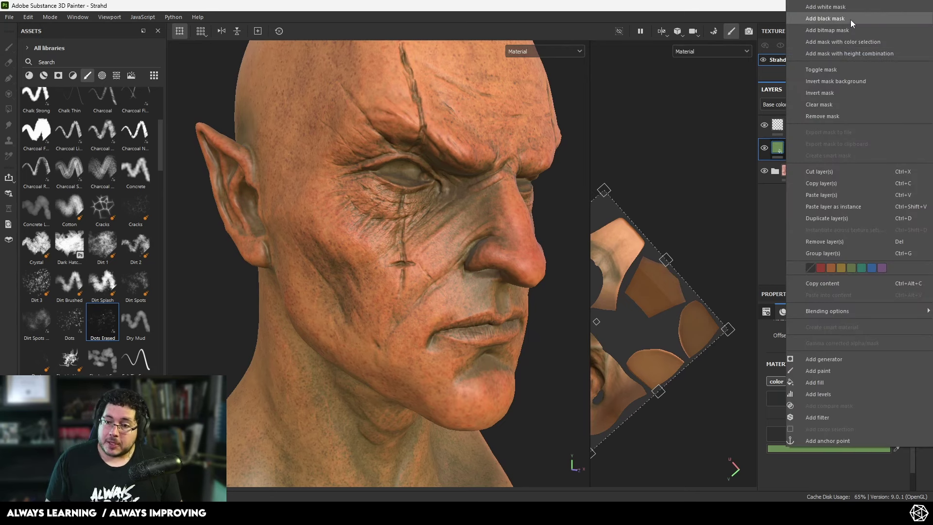
left_click(851, 19)
right_click(800, 141)
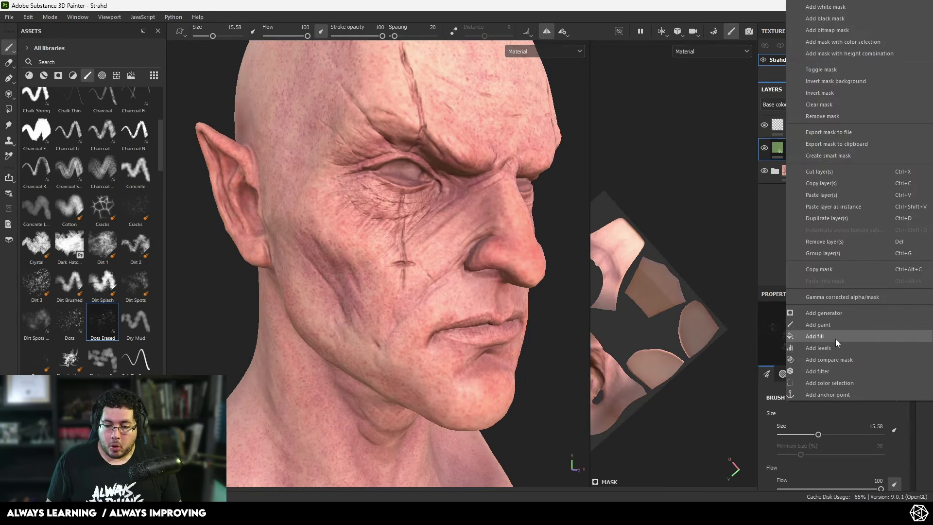
left_click(836, 339)
scroll(841, 368, "up", 3)
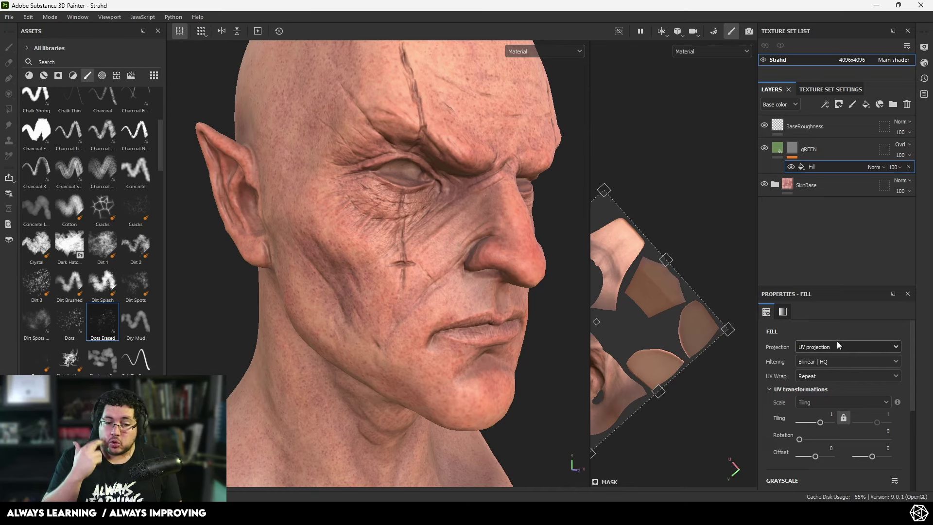
Step: Load the Strahd mesh's curvature map into the grayscale fill of the gREEN layer's mask
scroll(827, 377, "down", 3)
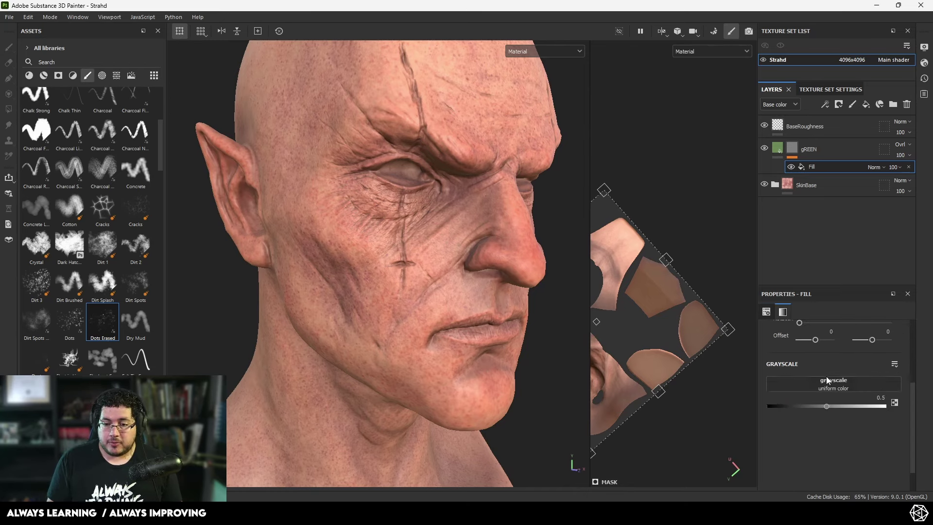
left_click(826, 380)
type("T")
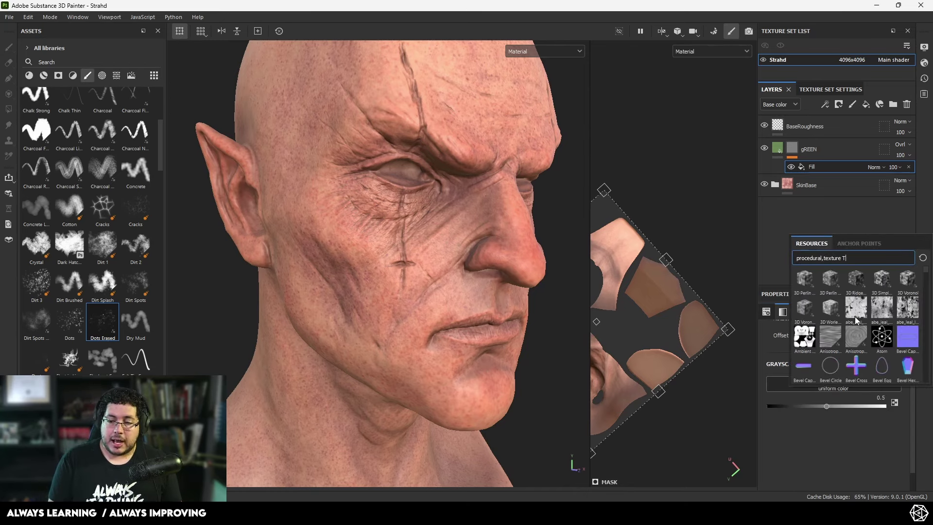
key("BackSpace")
type("curba")
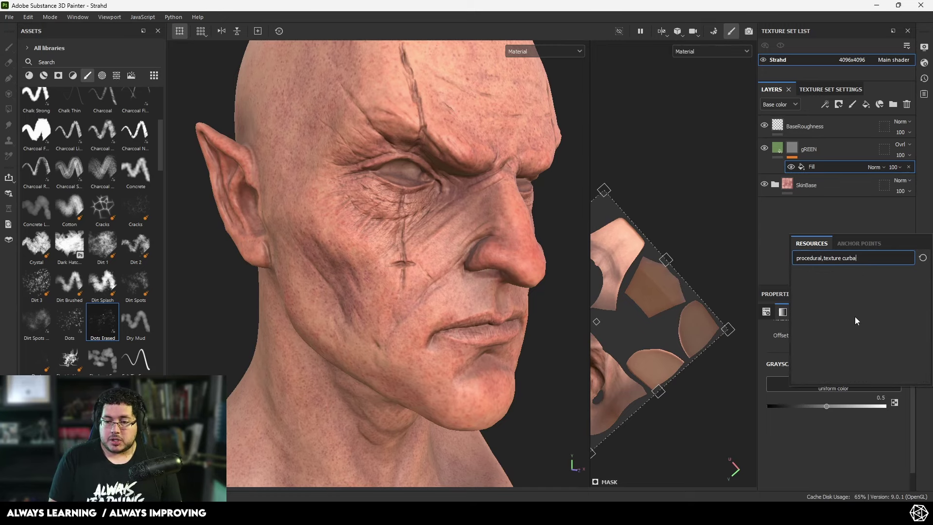
key("BackSpace")
key("BackSpace")
type("vatur")
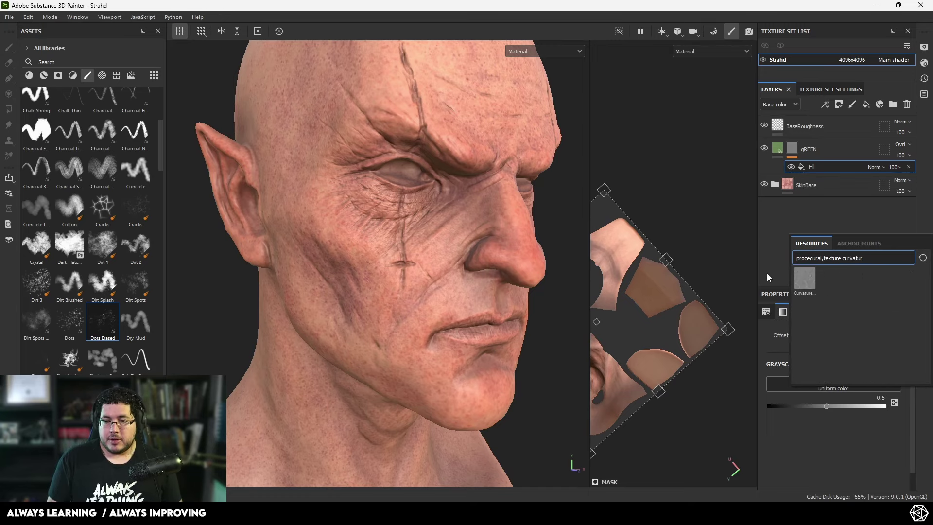
left_click(800, 279)
right_click_drag(474, 203, 389, 221, "alt")
scroll(487, 275, "down", 1)
scroll(434, 204, "down", 1)
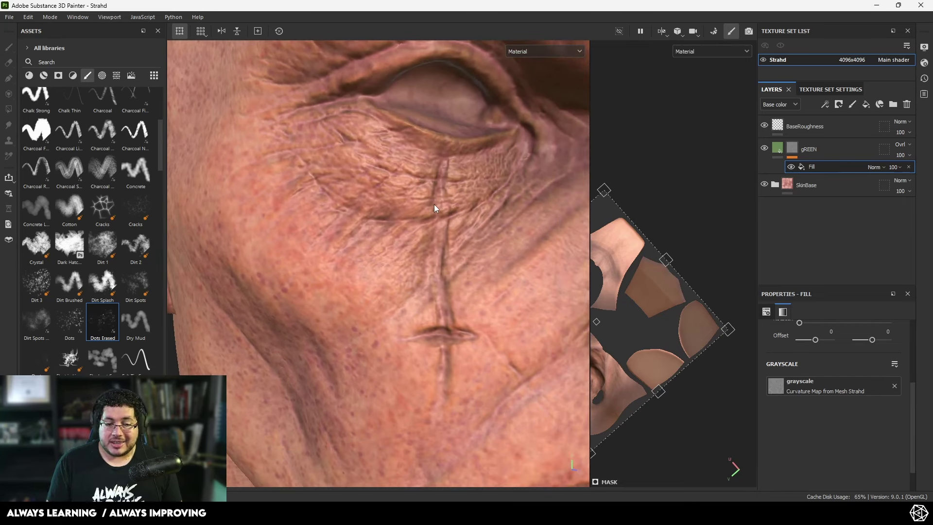
Step: Add a Levels effect to the gREEN mask, invert it, and inspect the face from several angles
right_click(796, 153)
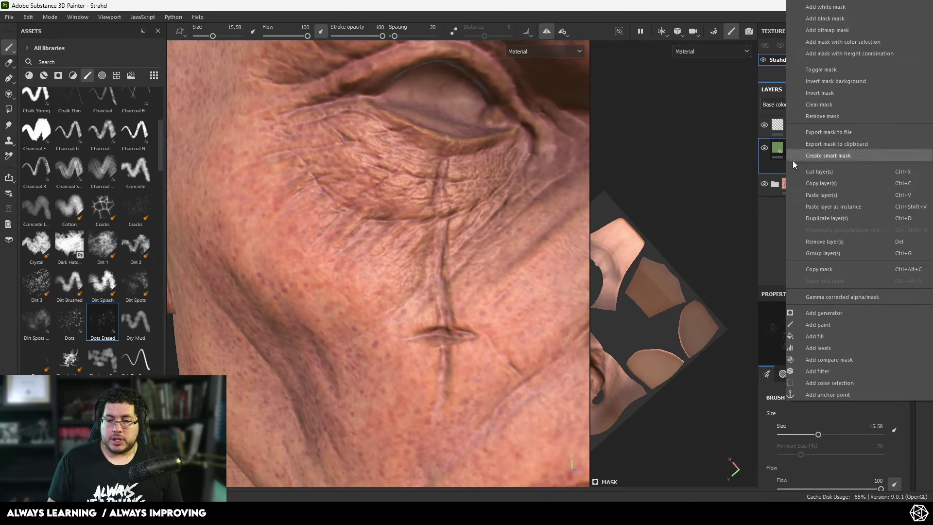
left_click(824, 355)
left_click(871, 399)
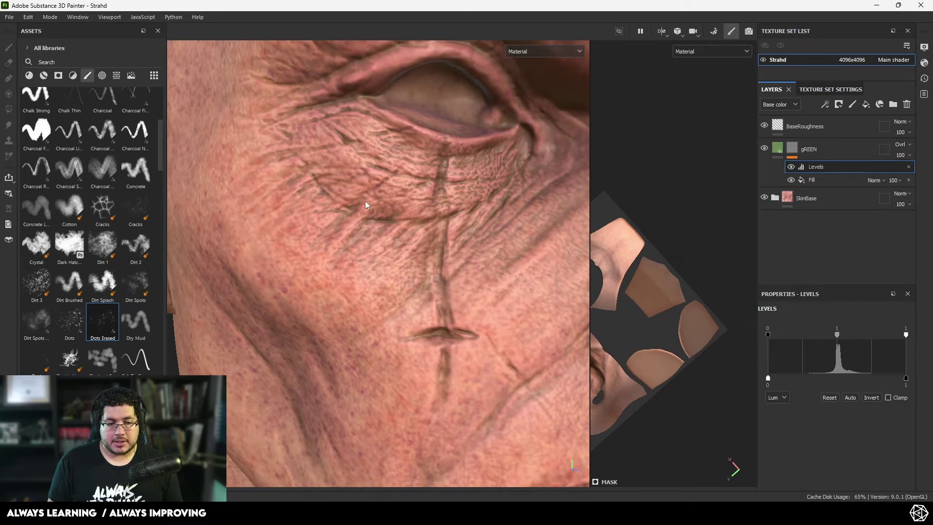
right_click_drag(506, 292, 170, 182, "alt")
left_click_drag(403, 239, 313, 205, "alt")
right_click_drag(313, 204, 413, 229, "alt")
left_click_drag(414, 229, 507, 243, "alt")
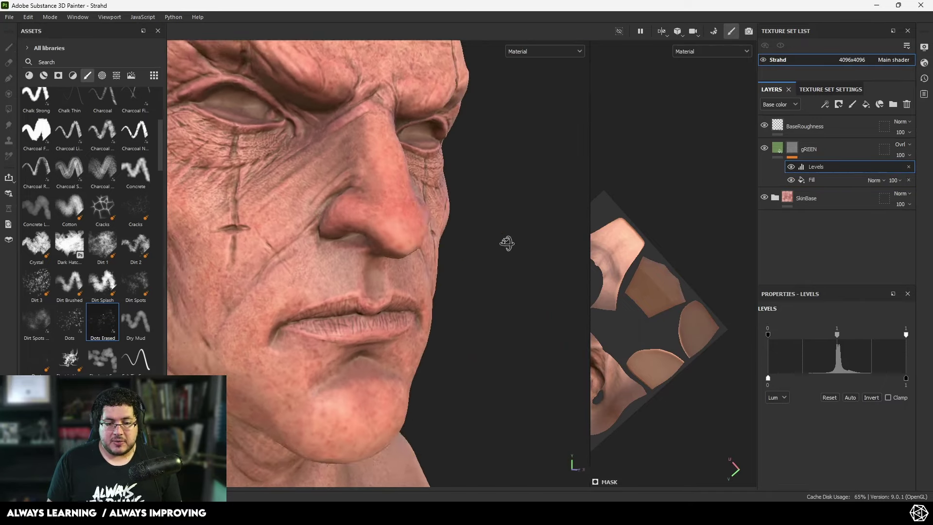
right_click_drag(507, 243, 303, 231, "alt")
left_click_drag(302, 230, 372, 233, "alt")
right_click_drag(373, 233, 488, 254, "alt")
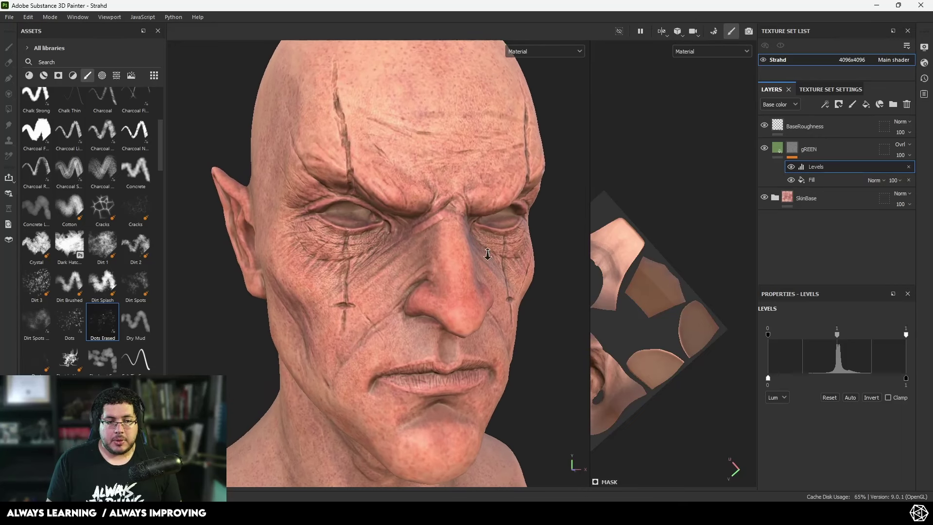
Step: Try the Multiply, Linear dodge (Add) and Screen blending modes on the gREEN layer
left_click(900, 144)
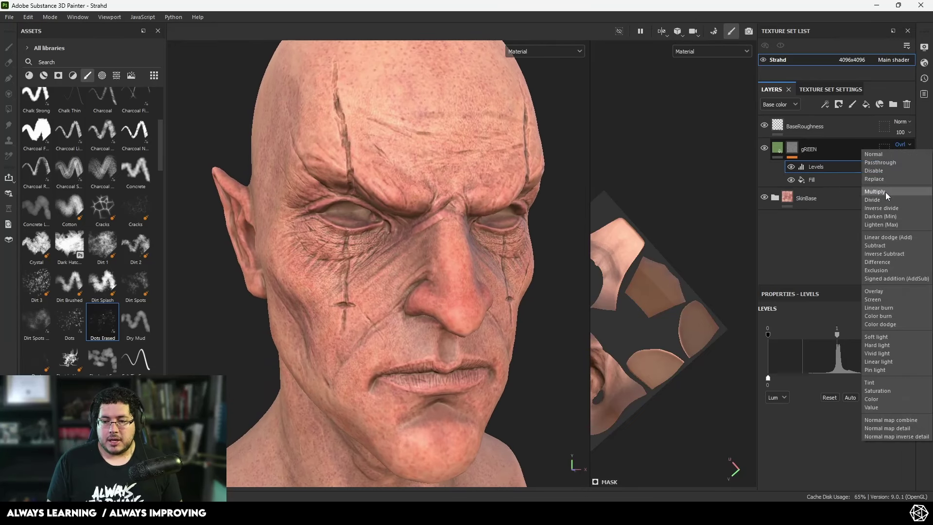
left_click(886, 193)
left_click(903, 144)
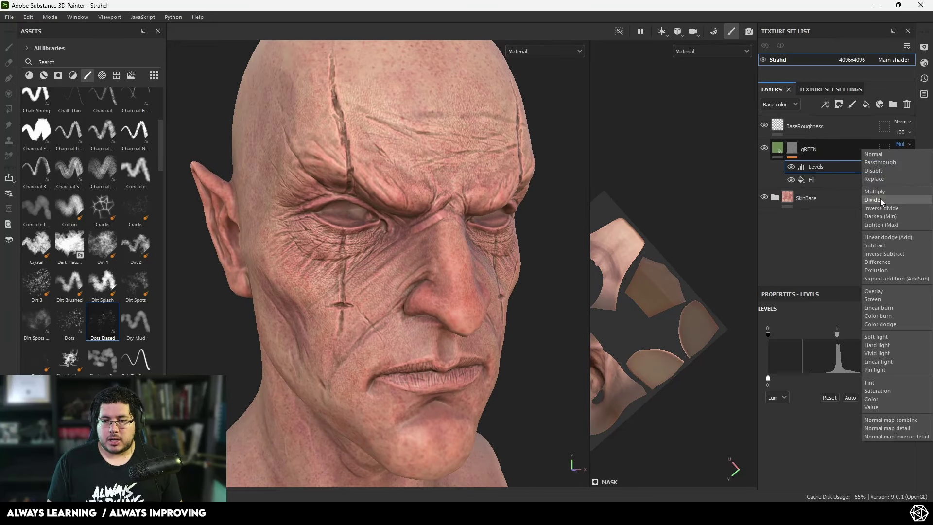
left_click(883, 238)
left_click(903, 145)
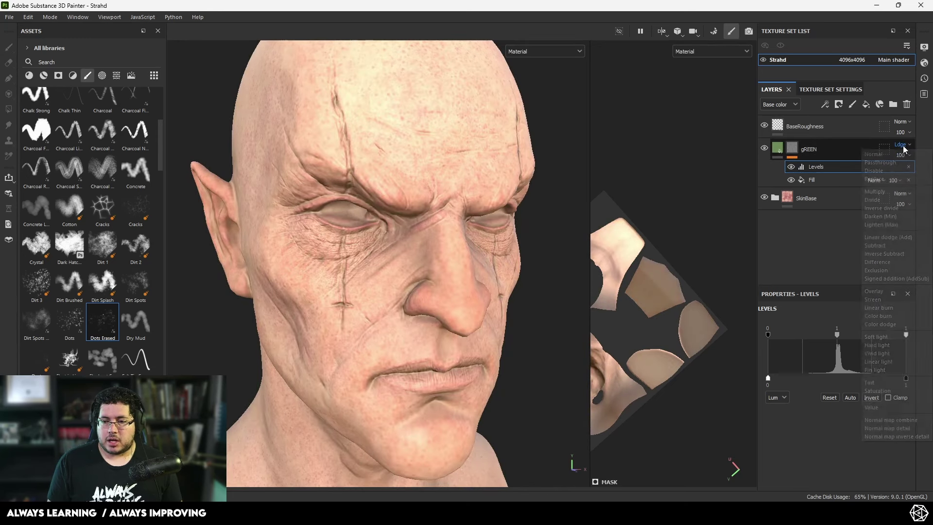
left_click(878, 300)
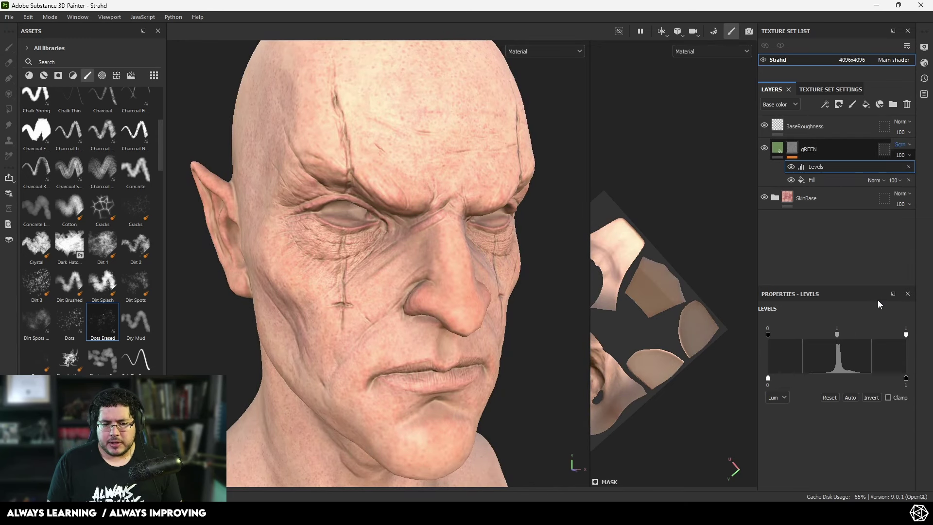
Step: Set the gREEN layer's blending mode to Soft light and compare the bust with the layer hidden and shown
left_click(899, 146)
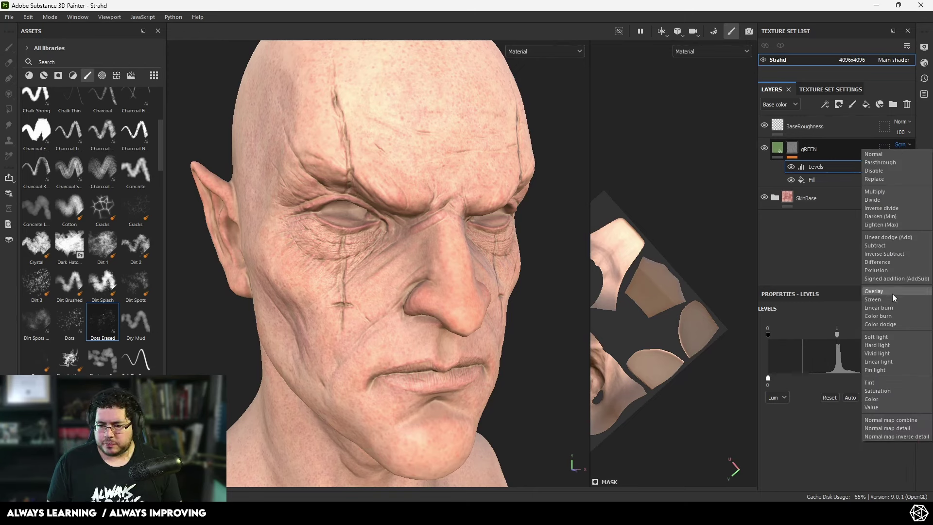
left_click(885, 340)
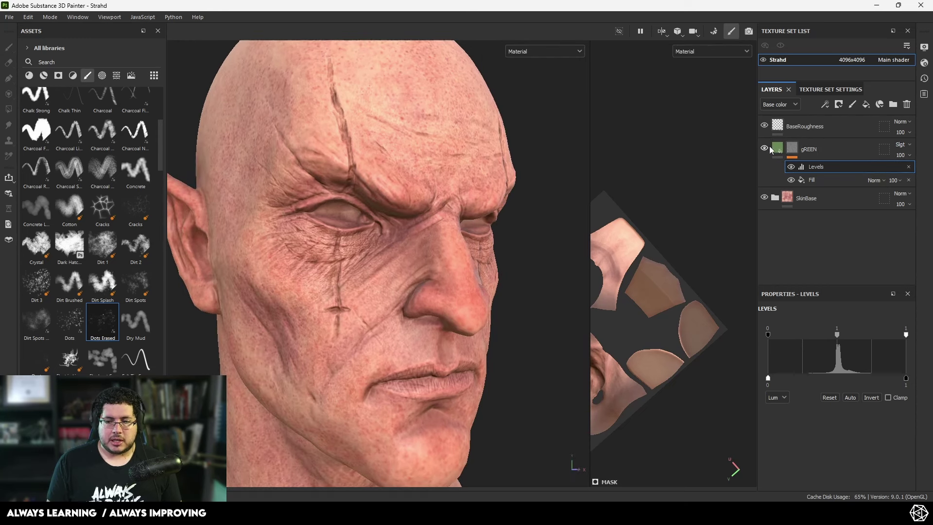
left_click(768, 147)
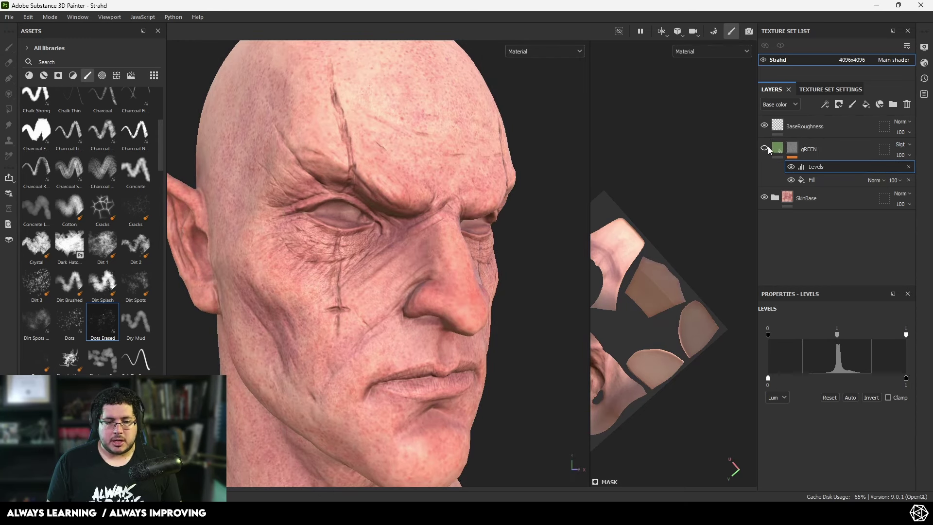
left_click(768, 147)
left_click(768, 147)
left_click(768, 147)
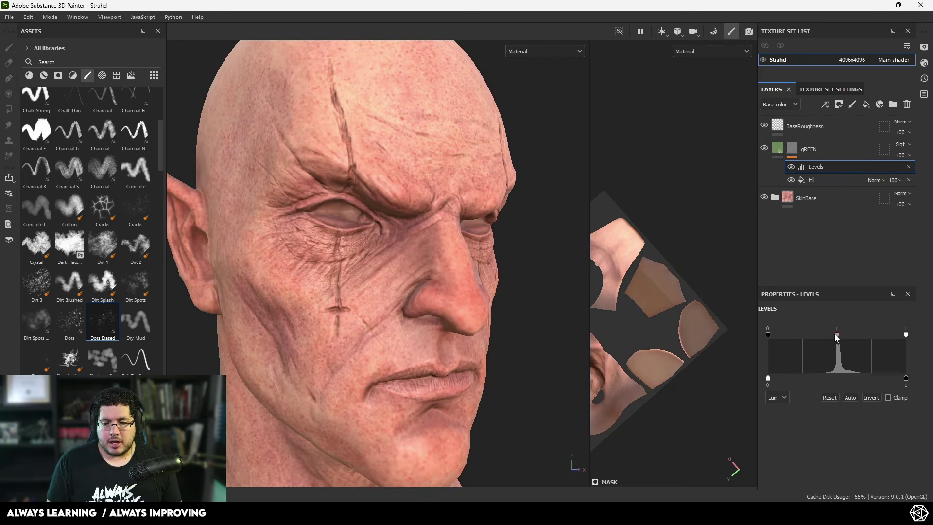
Step: Lower the white input of the gREEN mask's Levels to 0.549 and check the layer's effect by toggling its visibility
left_click_drag(764, 335, 770, 334)
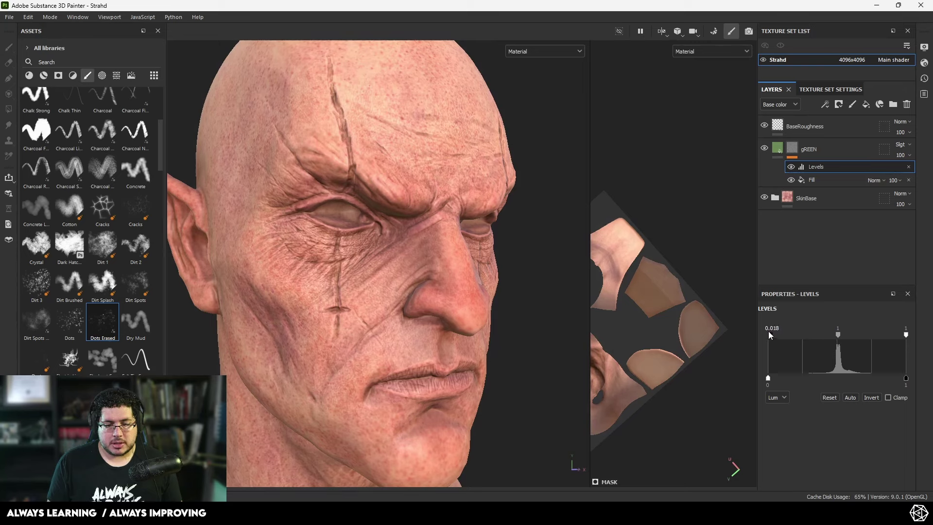
mouse_move(906, 334)
left_mouse_down()
mouse_move(832, 343)
mouse_move(842, 343)
left_mouse_up()
left_click_drag(511, 287, 352, 245, "alt")
right_click_drag(353, 246, 527, 272, "alt")
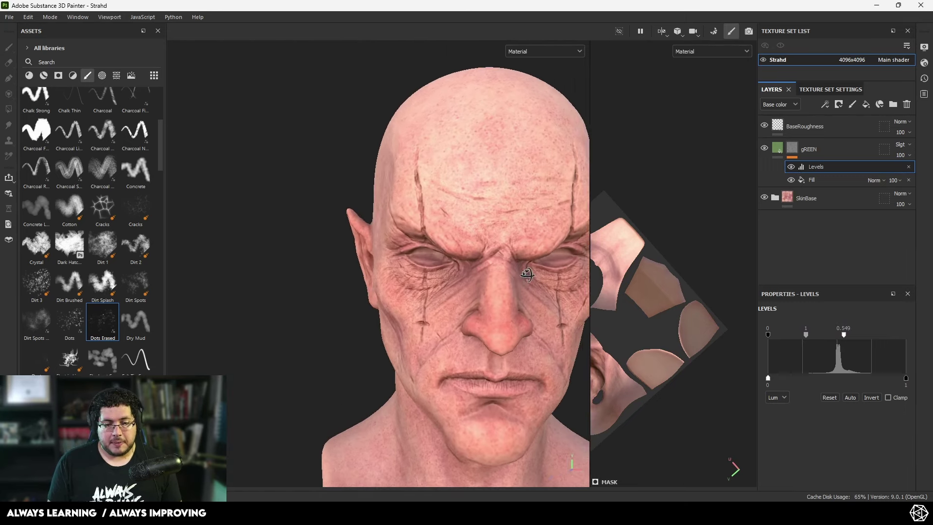
middle_click_drag(527, 273, 465, 211, "alt")
left_click(766, 149)
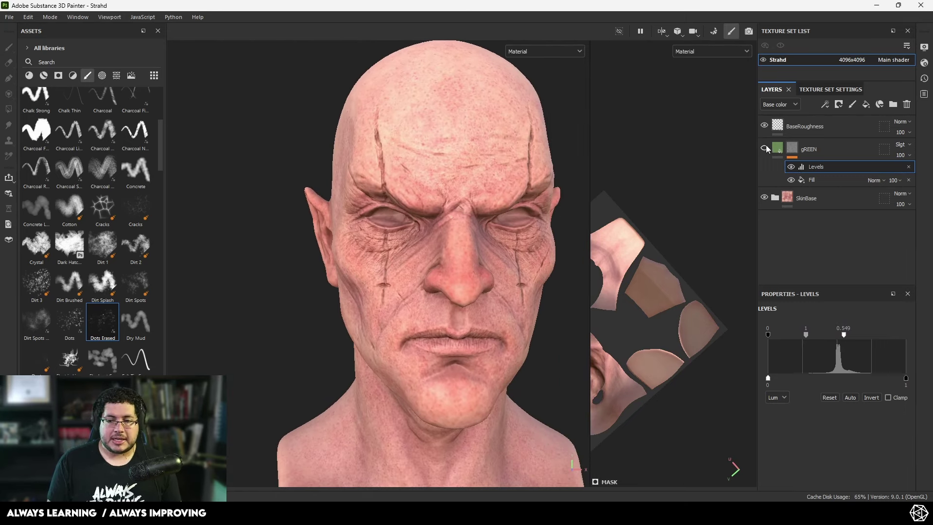
left_click(766, 149)
left_click(766, 149)
left_click(766, 148)
left_click_drag(464, 246, 492, 247, "alt")
right_click_drag(492, 247, 374, 235, "alt")
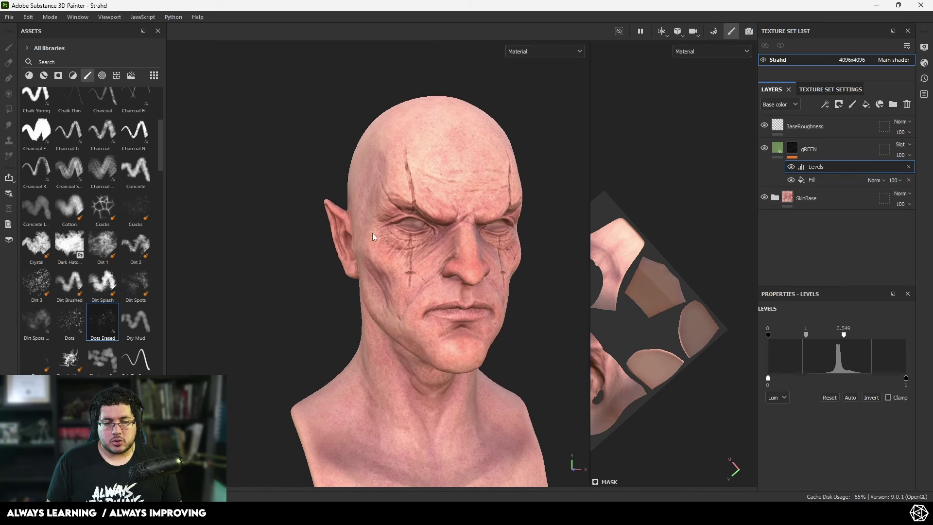
Step: In the base color view, change the gREEN layer's base color to a cooler, more saturated green, 2F9B49
key("c")
right_click_drag(423, 256, 543, 292, "alt")
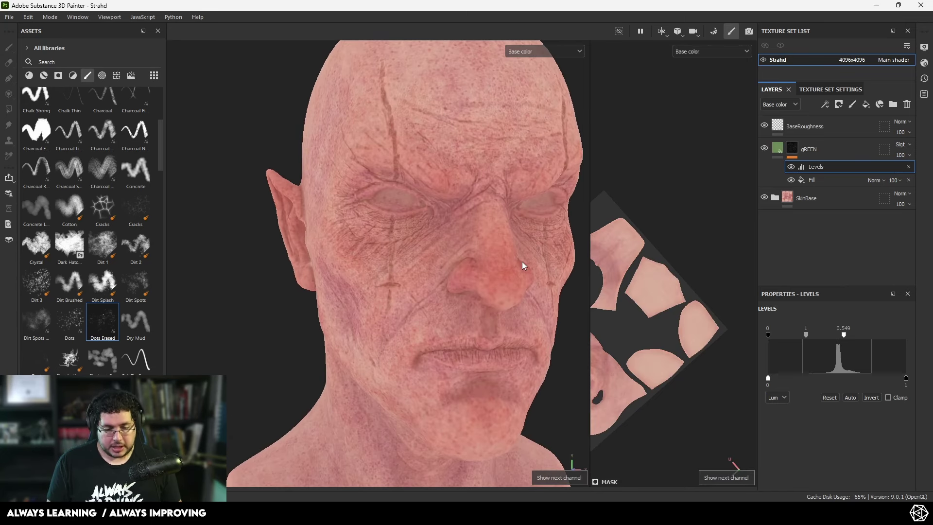
left_click(778, 150)
left_click(810, 447)
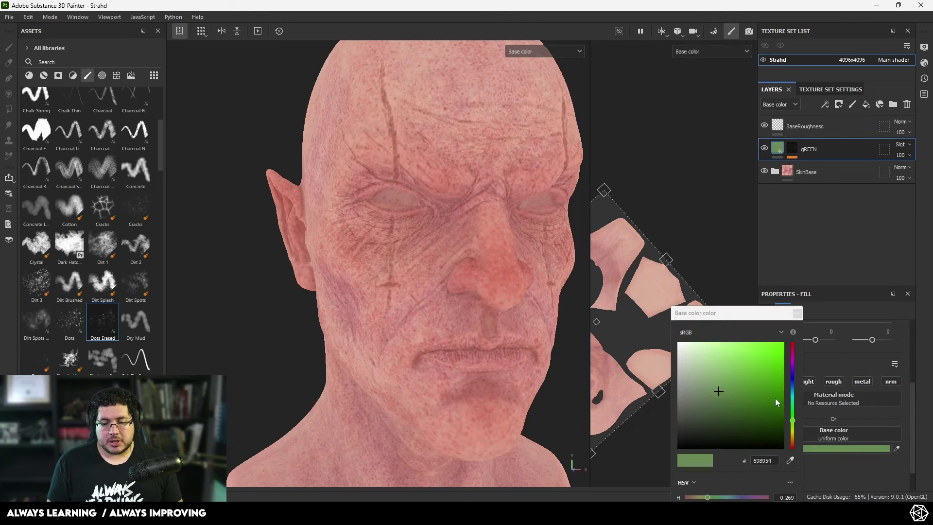
mouse_move(793, 414)
left_mouse_down()
mouse_move(793, 378)
mouse_move(794, 457)
mouse_move(787, 378)
mouse_move(793, 412)
left_mouse_up()
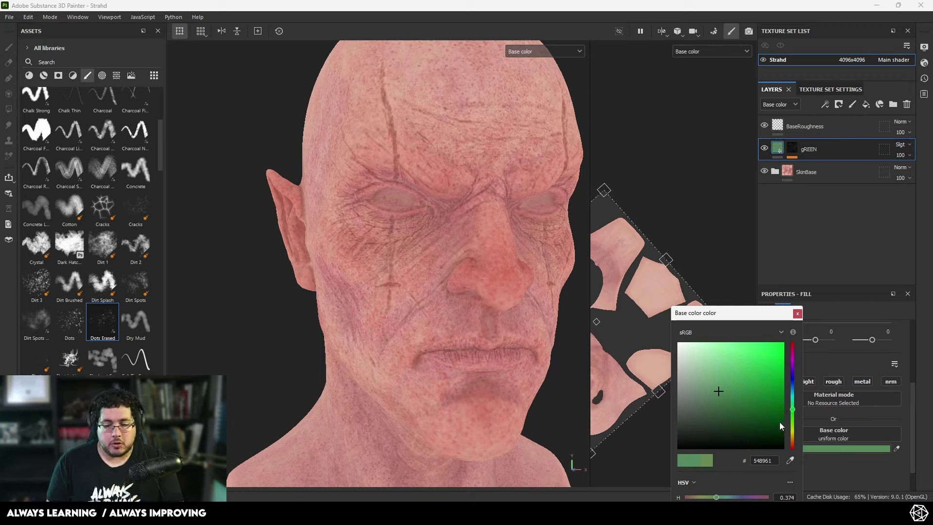
left_click(798, 313)
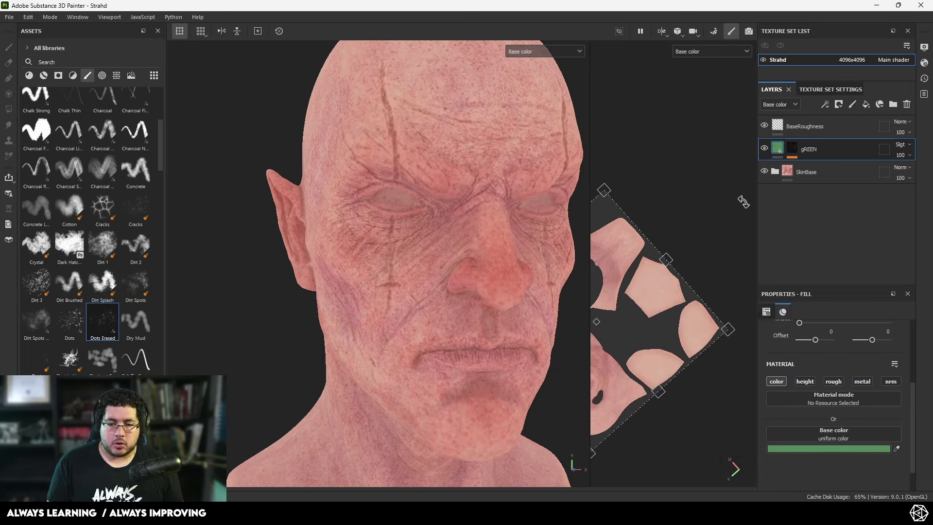
left_click(830, 449)
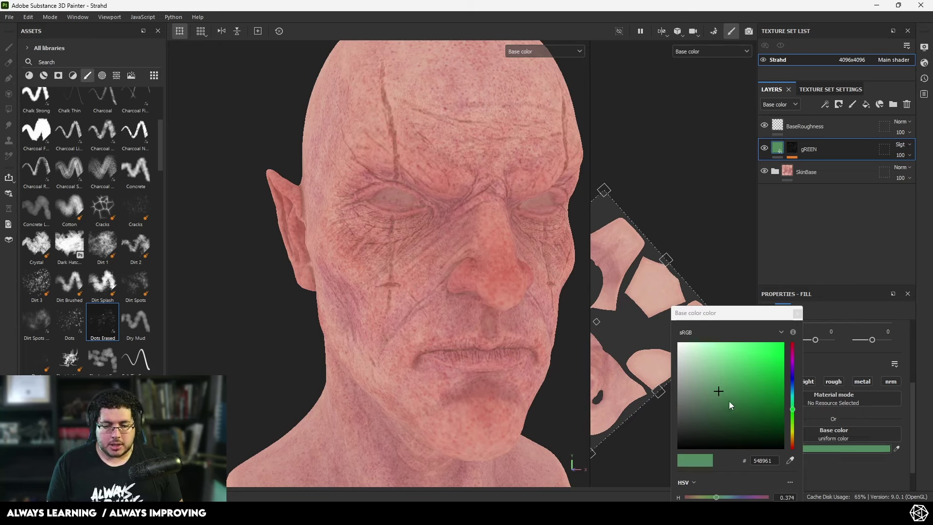
left_click_drag(729, 401, 752, 384)
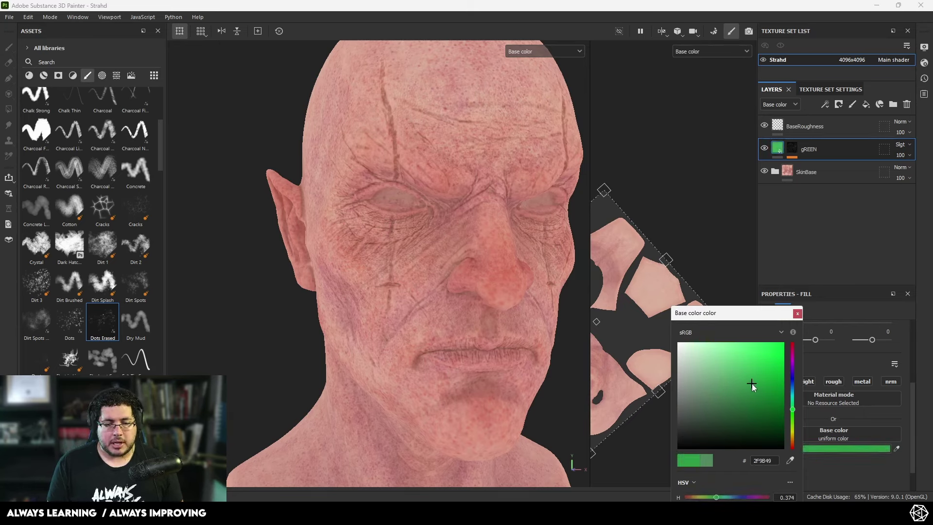
left_click(798, 315)
Step: Return to the material view and examine the green tint on the face and neck from different angles
key("m")
left_click_drag(465, 313, 482, 325, "alt")
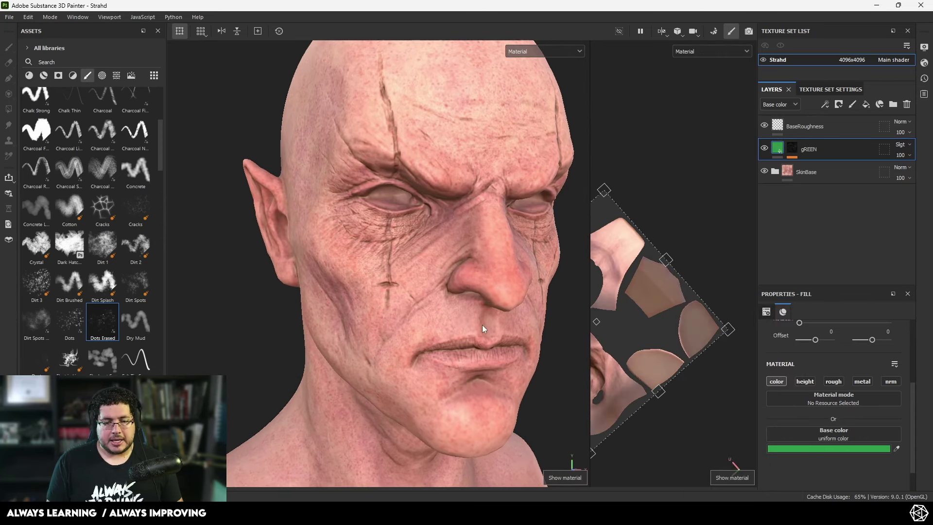
right_click_drag(482, 325, 458, 304, "alt")
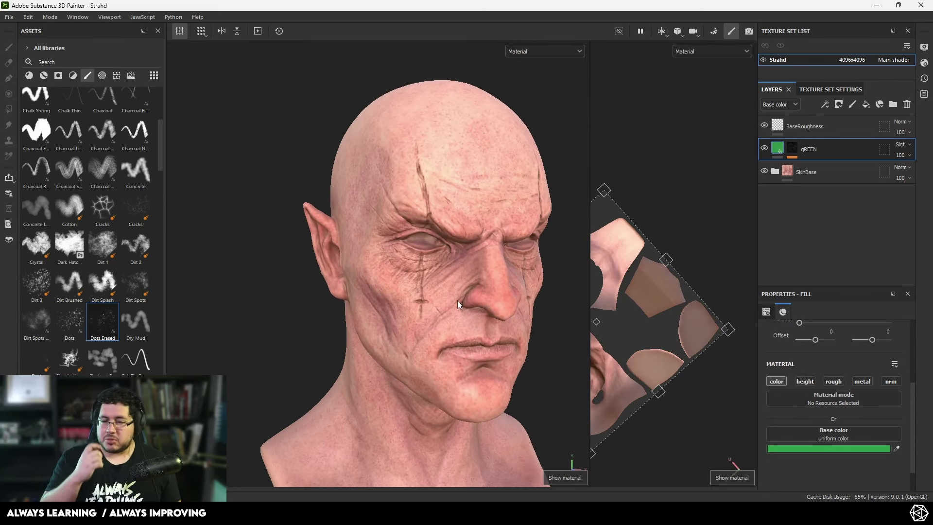
mouse_move(457, 300)
left_mouse_down("alt")
mouse_move(375, 256)
mouse_move(382, 276)
mouse_move(474, 311)
mouse_move(577, 310)
mouse_move(471, 308)
left_mouse_up("alt")
right_click_drag(471, 308, 484, 307, "alt")
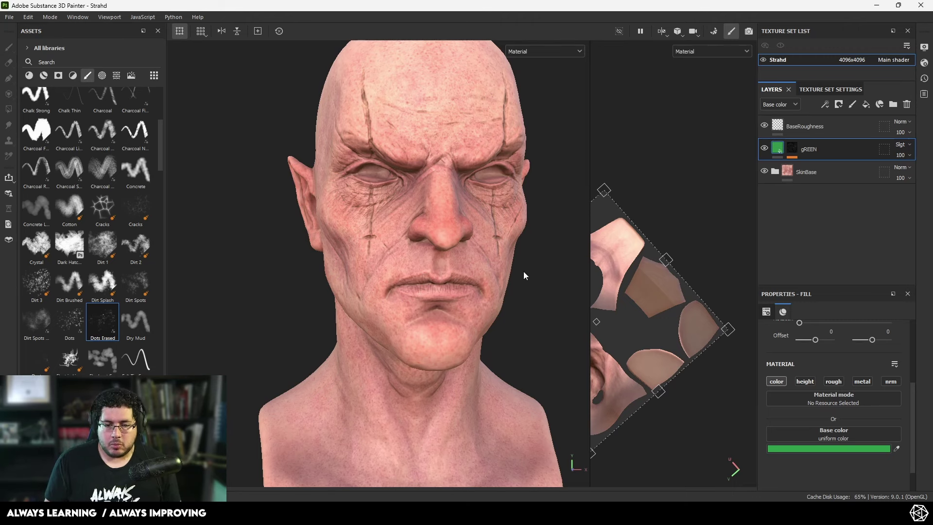
left_click_drag(524, 272, 464, 289, "alt")
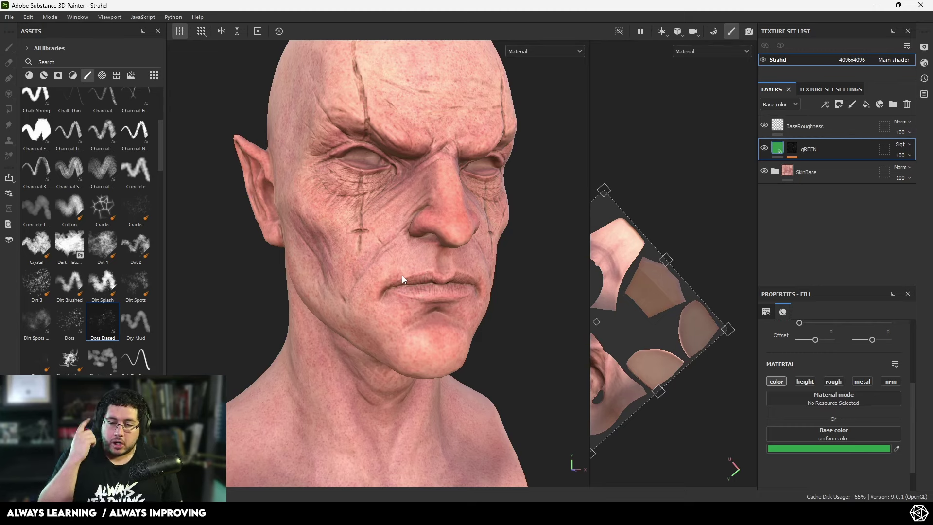
Step: Add a color-only fill layer above gREEN and sample its base color, C1857D, from the SkinBase thumbnail
left_click(867, 104)
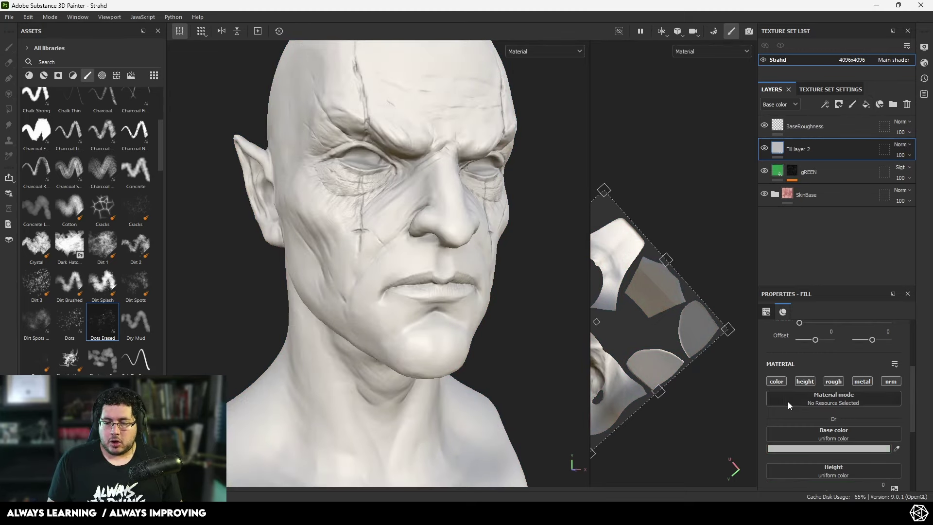
left_click(777, 383, "alt")
left_click(809, 450)
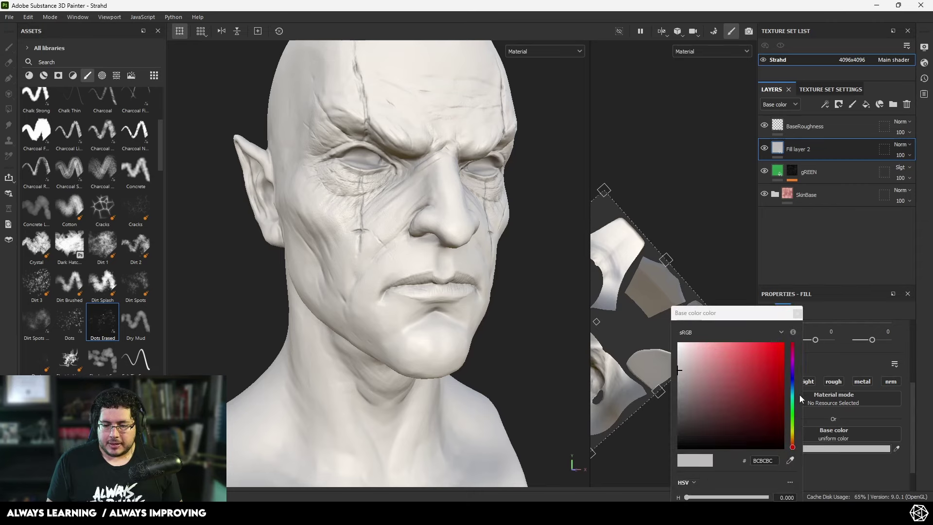
left_click(791, 459)
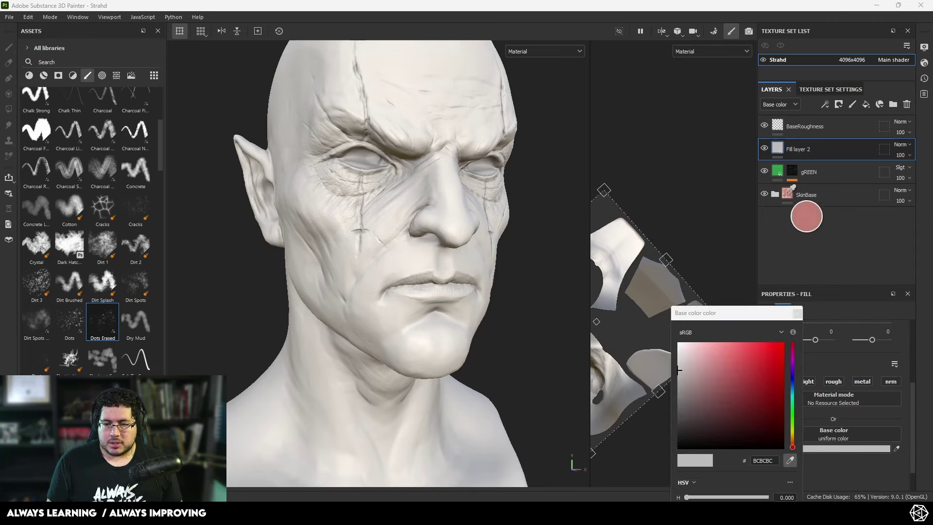
left_click(789, 195)
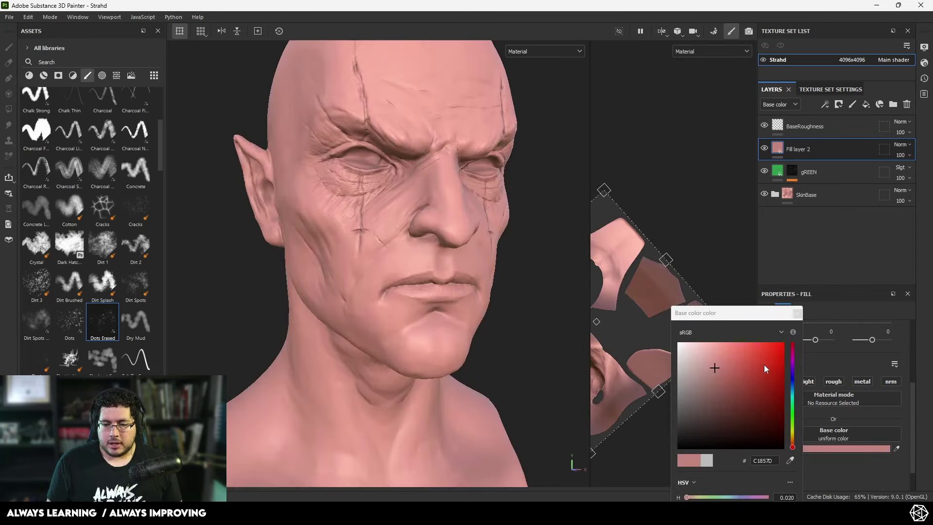
Step: Darken the base color of the fill layer above gREEN to a deep muted red, 925048
left_click(718, 384)
left_click_drag(719, 384, 727, 388)
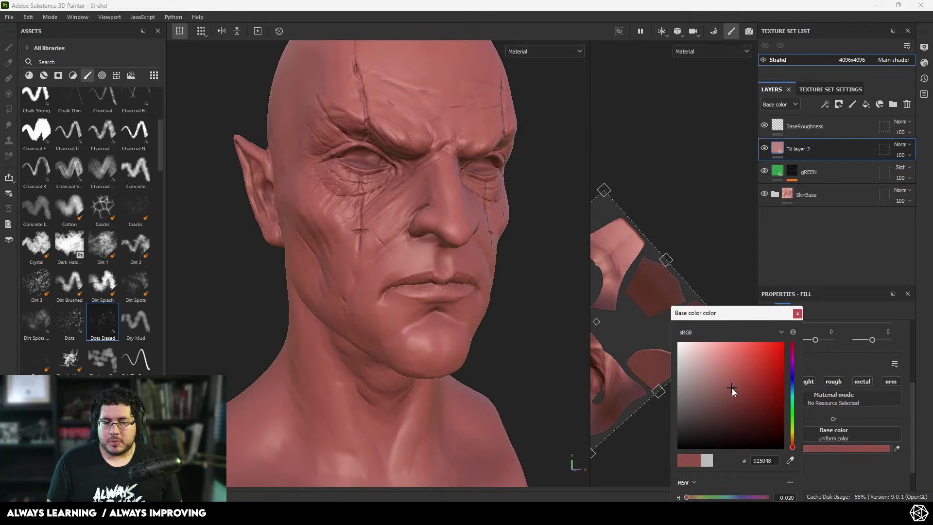
left_click(797, 313)
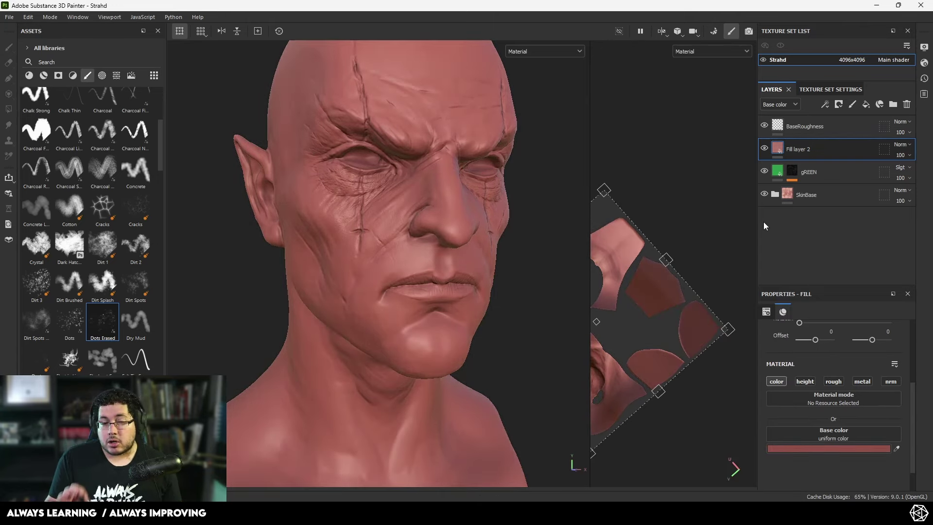
Step: Add a black mask to Fill layer 2 so the red color is hidden until painted in
left_click(820, 105)
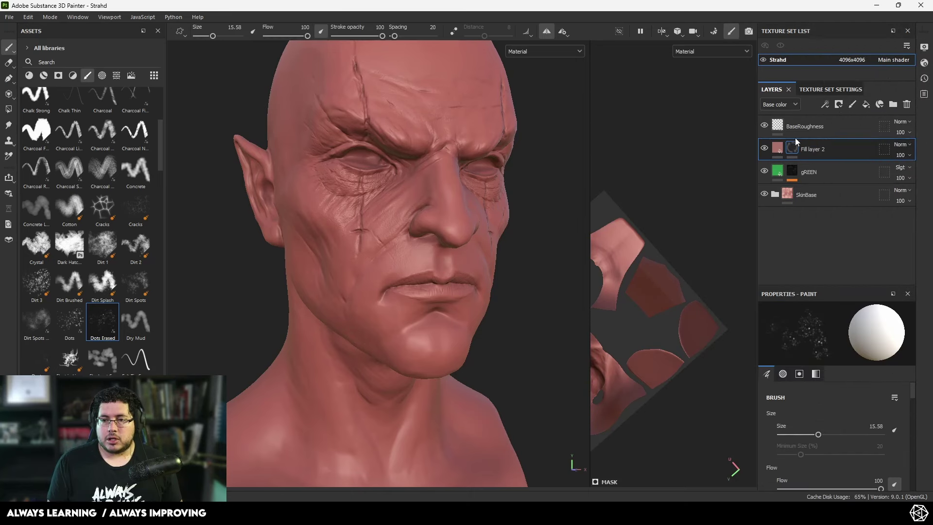
right_click(809, 149)
left_click(825, 19)
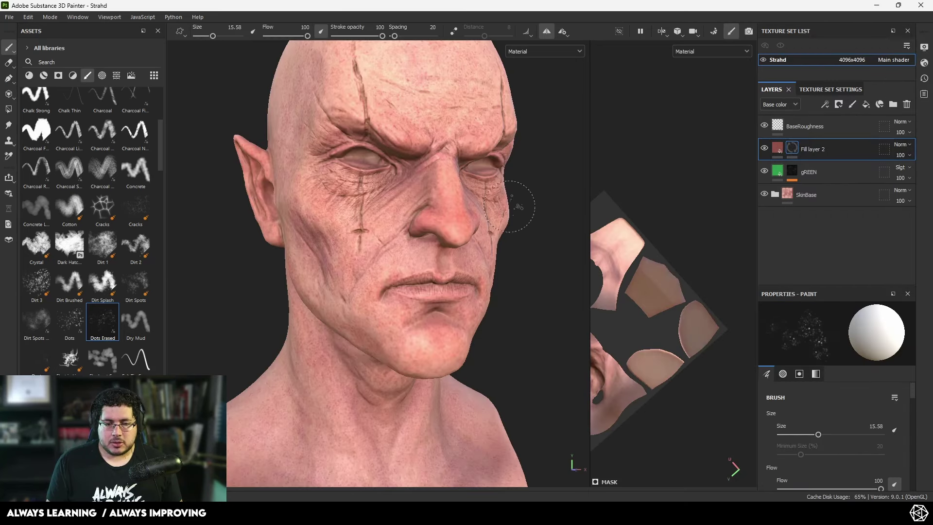
Step: Paint the lips into Fill layer 2's mask with the Dirt Spots brush at size 5.16
scroll(450, 235, "up", 8)
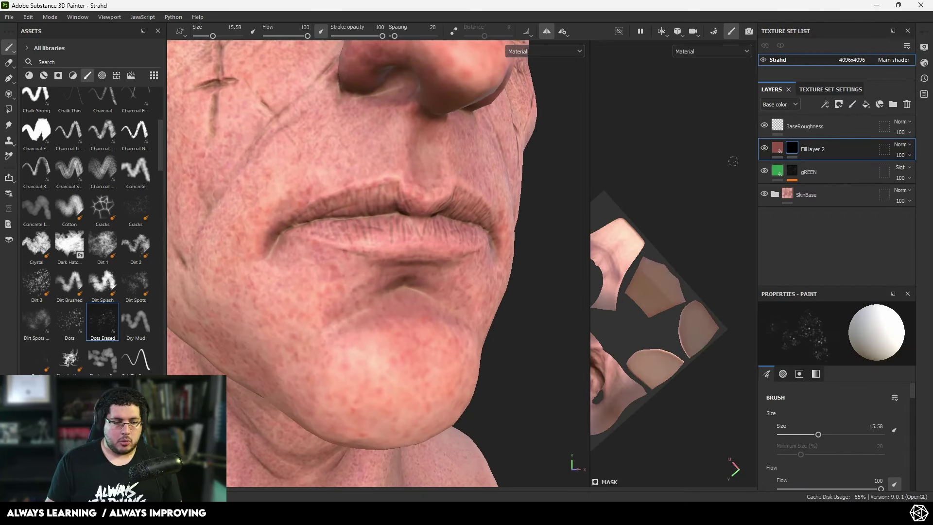
left_click(136, 283)
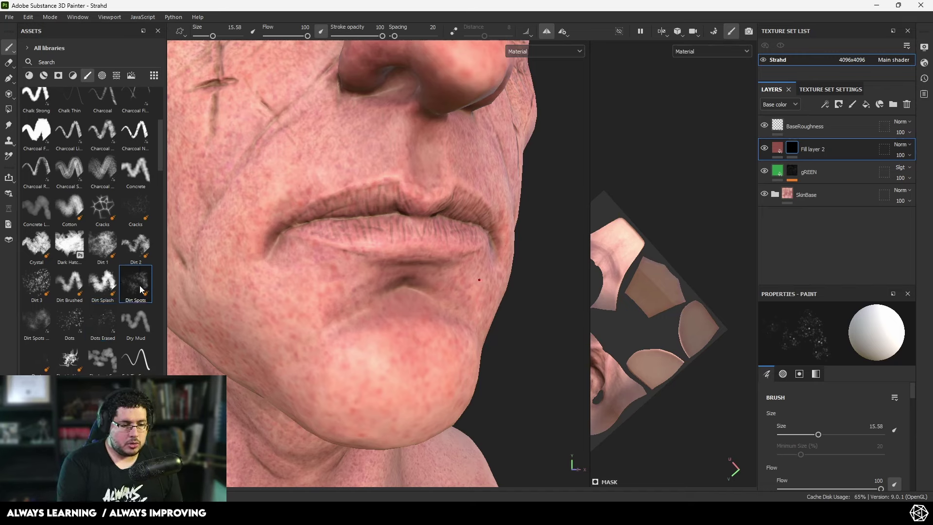
key("ctrl")
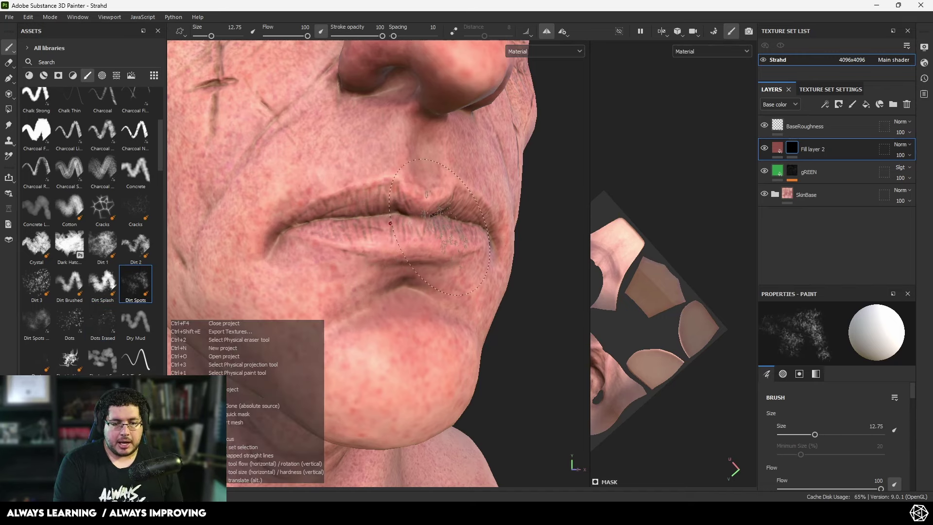
right_click_drag(392, 223, 348, 222, "ctrl")
right_click_drag(442, 225, 447, 225, "ctrl")
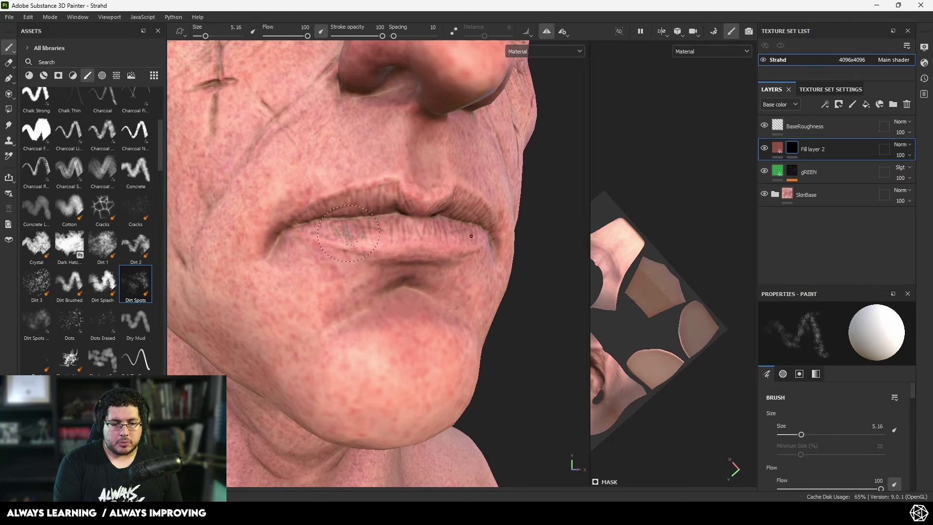
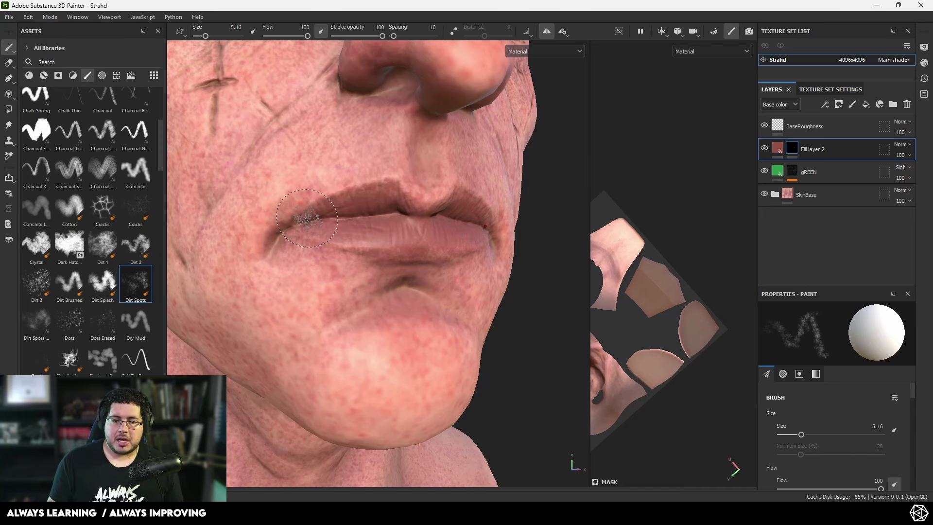
Step: Set the brush size to 6.41 and paint the red tint around the eyes and nose in the mask
scroll(319, 261, "down", 5)
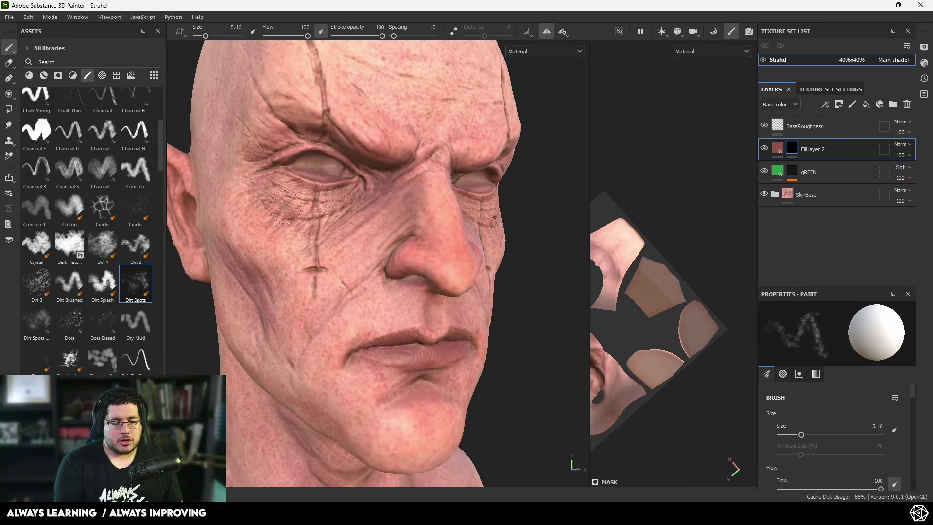
key("ctrl")
right_click_drag(307, 209, 315, 209, "ctrl")
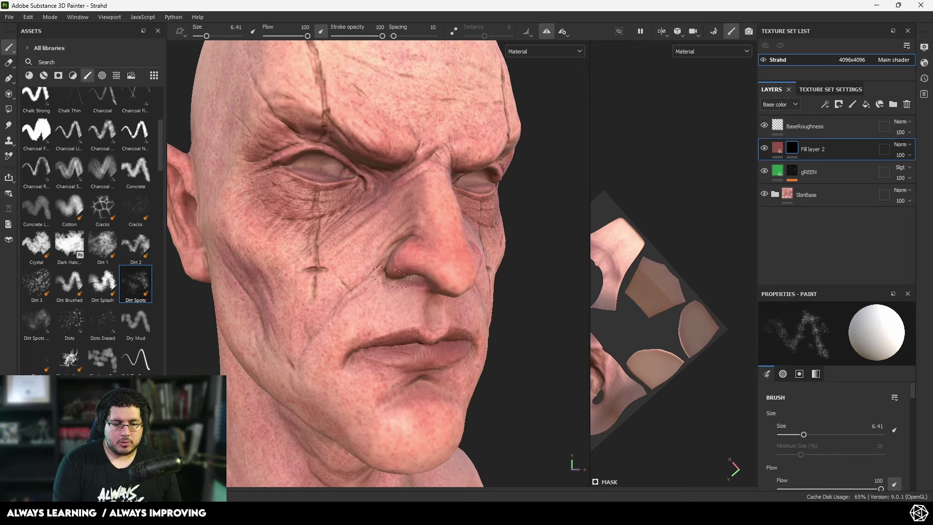
Step: Paint the red tint onto the cheek and temple from the side, enlarging the brush to 18.24
left_click_drag(469, 265, 507, 240, "alt")
right_click_drag(506, 240, 277, 90, "alt")
left_click_drag(414, 233, 214, 199, "alt")
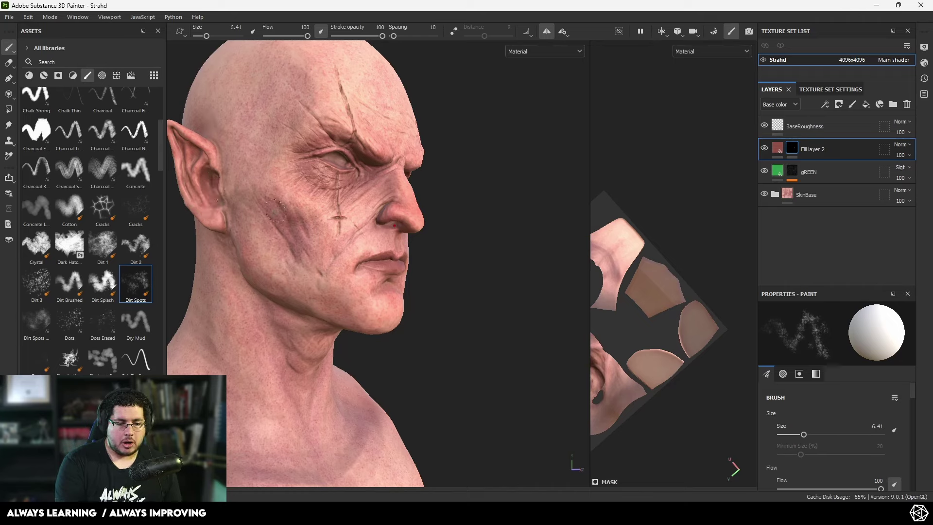
right_click_drag(276, 211, 313, 214, "ctrl")
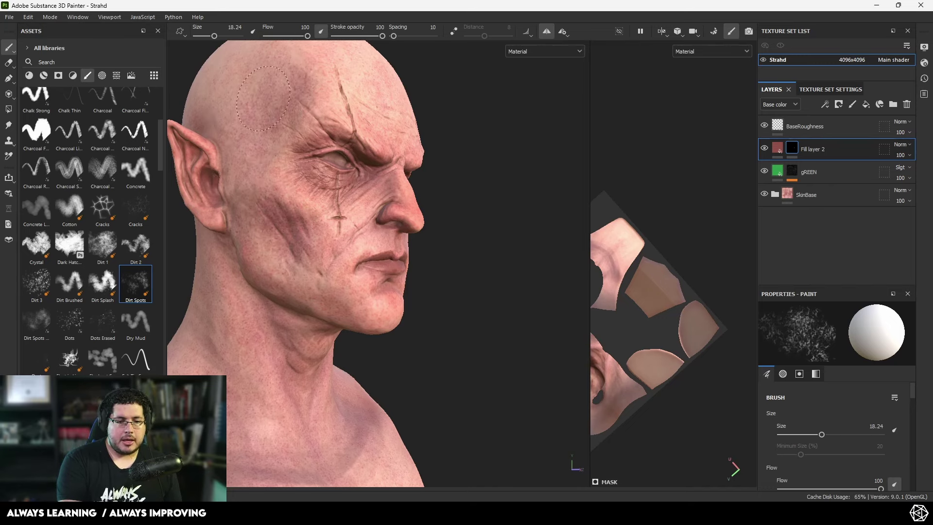
Step: Reduce the brush size to 7.79 and paint the red tint around the mouth and lower cheeks
mouse_move(294, 67)
left_mouse_down("alt")
mouse_move(304, 93)
mouse_move(296, 103)
left_mouse_up("alt")
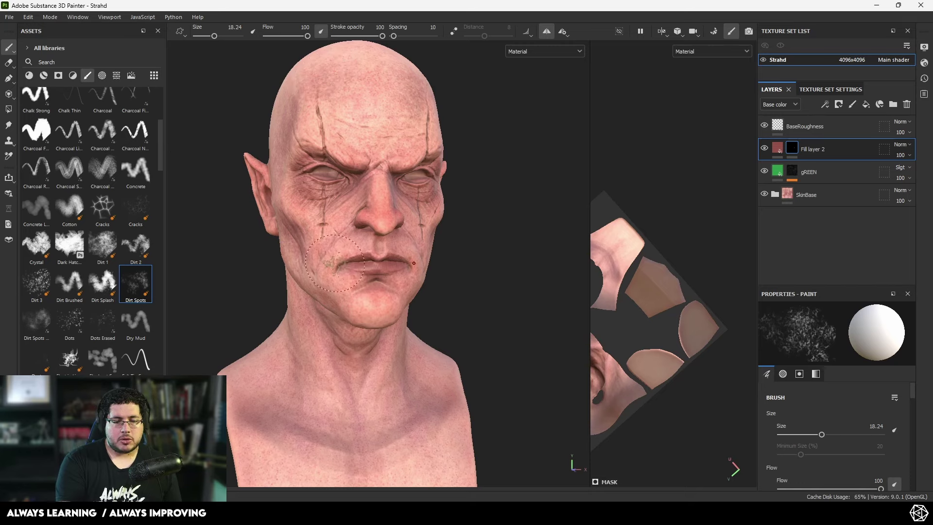
right_click_drag(371, 283, 335, 282, "ctrl")
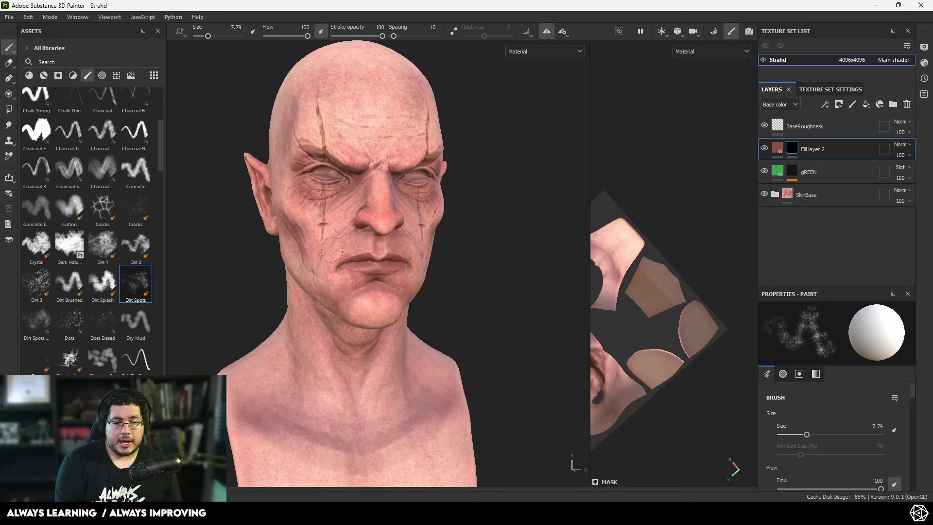
mouse_move(332, 250)
left_mouse_down("alt")
mouse_move(423, 243)
mouse_move(416, 256)
left_mouse_up("alt")
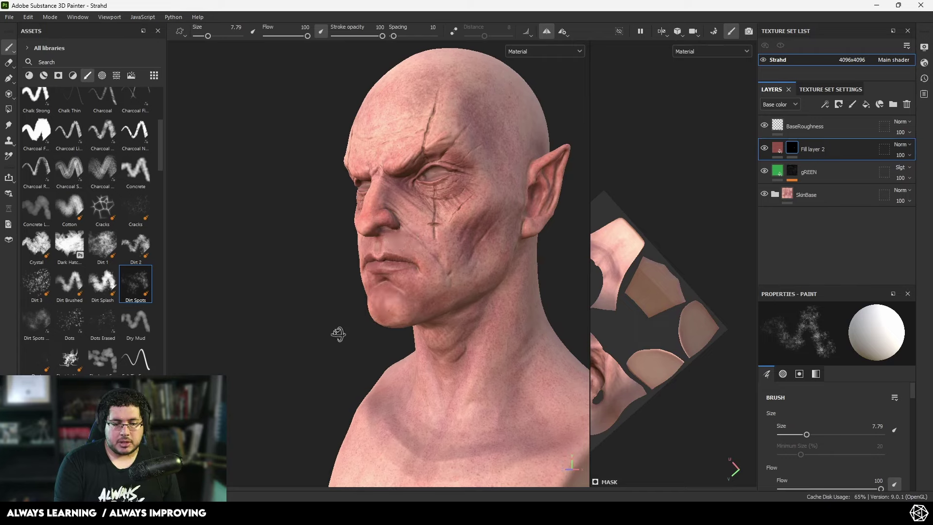
left_click_drag(340, 333, 364, 305, "alt")
left_click_drag(335, 260, 351, 266, "alt")
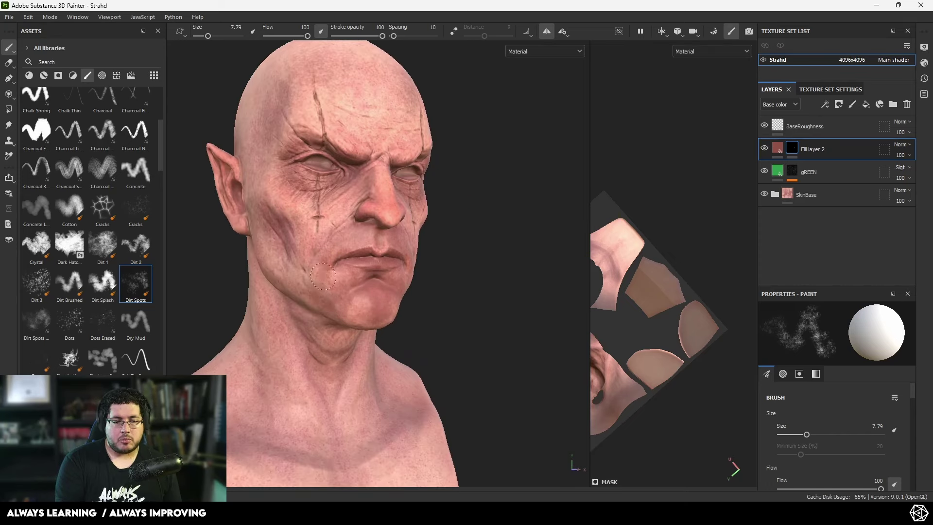
Step: Set the brush size to 14.23 and paint broader red tint over the cheeks, jaw and chin
right_click_drag(295, 260, 311, 260, "ctrl")
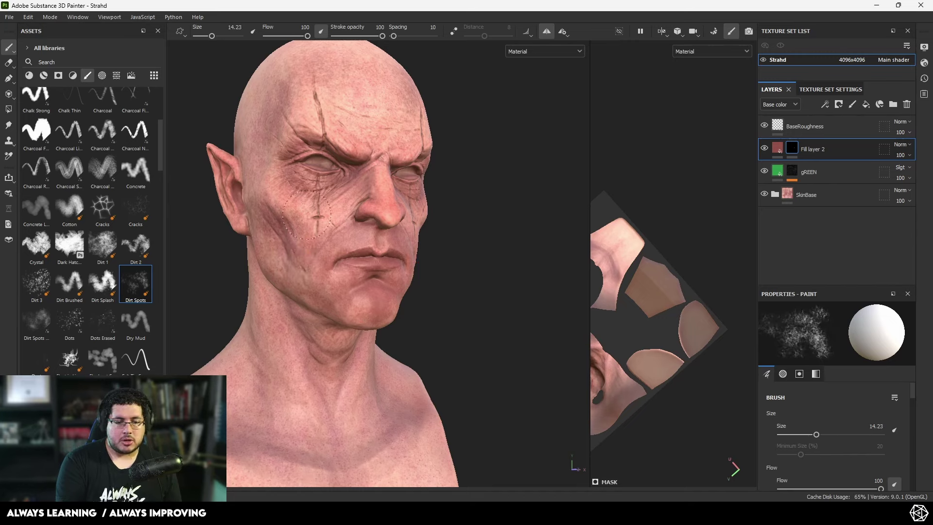
left_click_drag(283, 200, 432, 256, "alt")
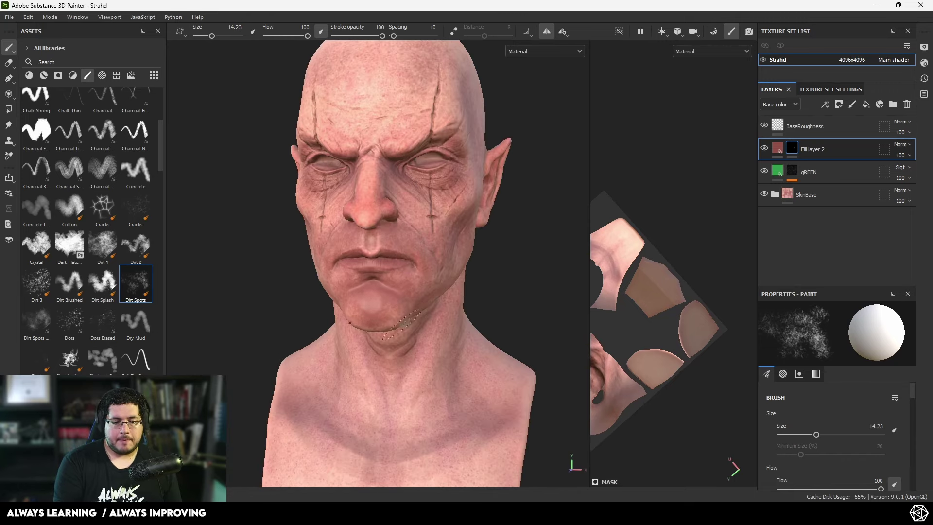
left_click_drag(402, 325, 361, 273, "alt")
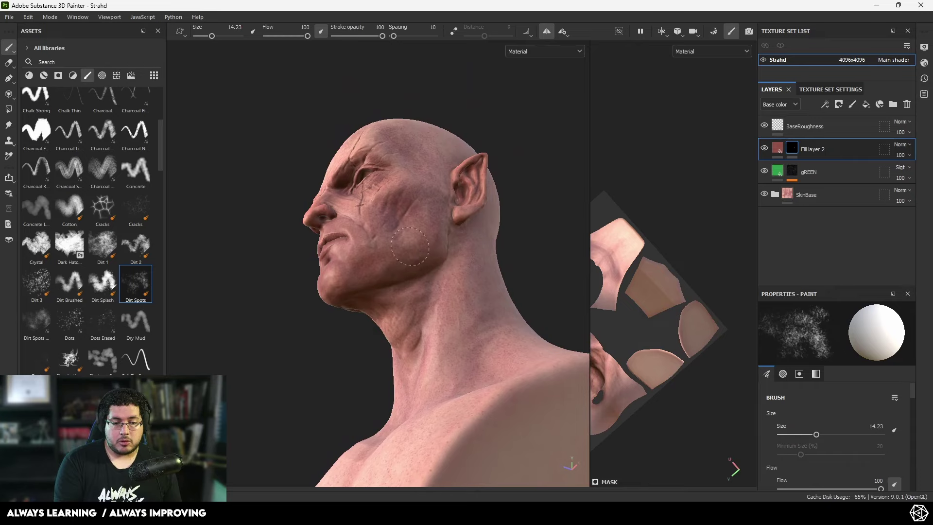
left_click_drag(363, 227, 431, 258, "alt")
right_click_drag(428, 263, 426, 327, "alt")
Step: In the base color view of the mouth, try Overlay on Fill layer 2 and set its blending mode to Multiply
key("c")
right_click_drag(422, 287, 464, 340, "alt")
left_click_drag(437, 286, 404, 269, "alt")
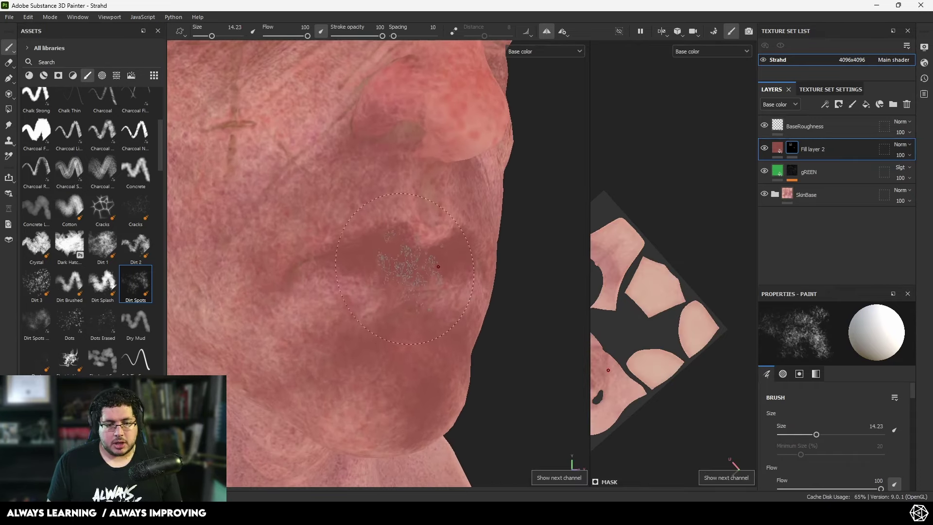
right_click_drag(405, 269, 395, 281, "alt")
middle_click_drag(417, 255, 441, 224, "alt")
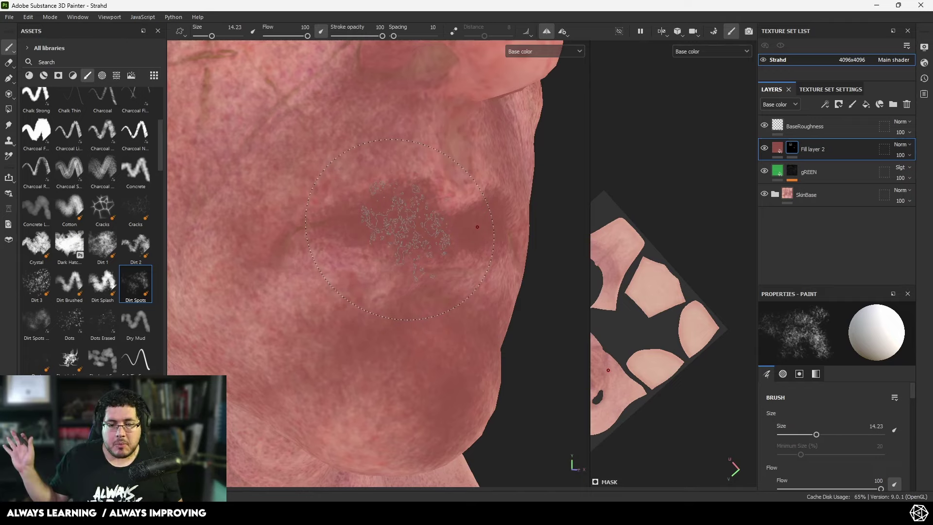
left_click(903, 149)
left_click(890, 291)
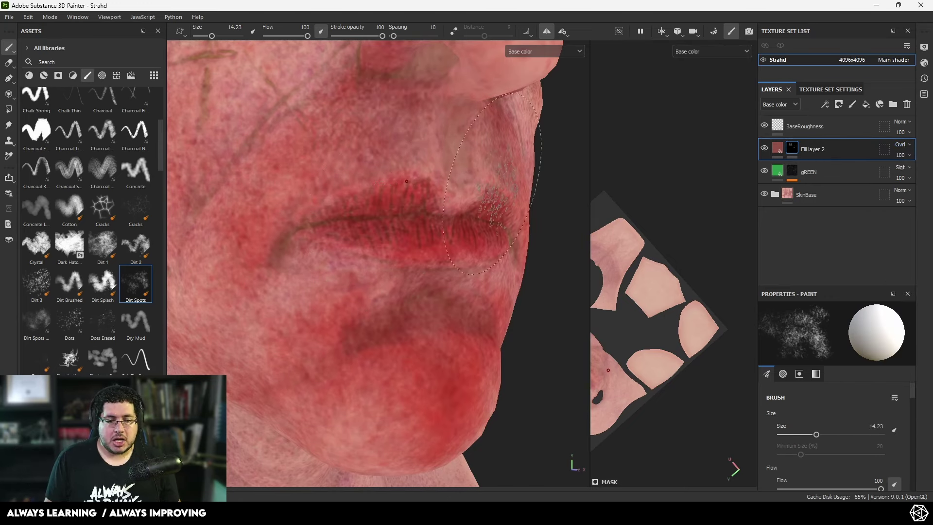
left_click(876, 192)
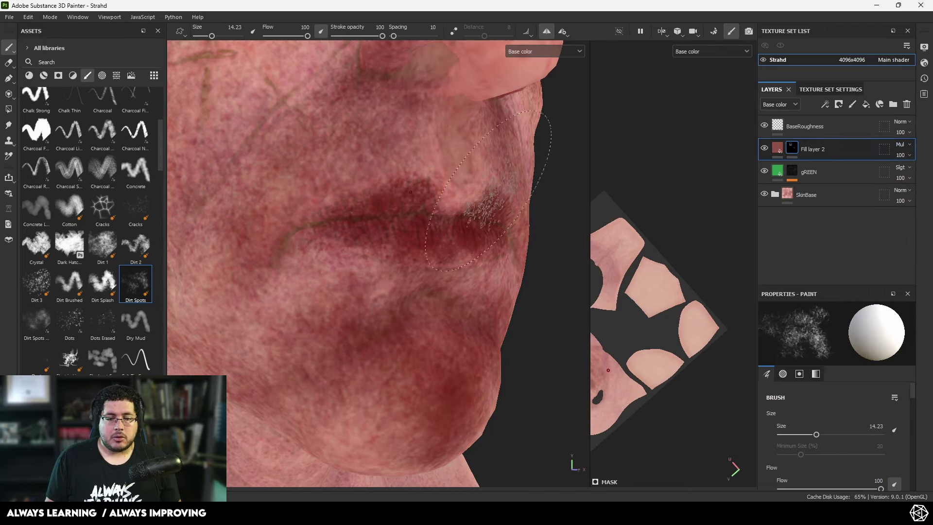
Step: Examine the multiplied red tint on the face in the base color view and in the material view
right_click_drag(481, 209, 374, 162, "alt")
left_click_drag(374, 162, 431, 217, "alt")
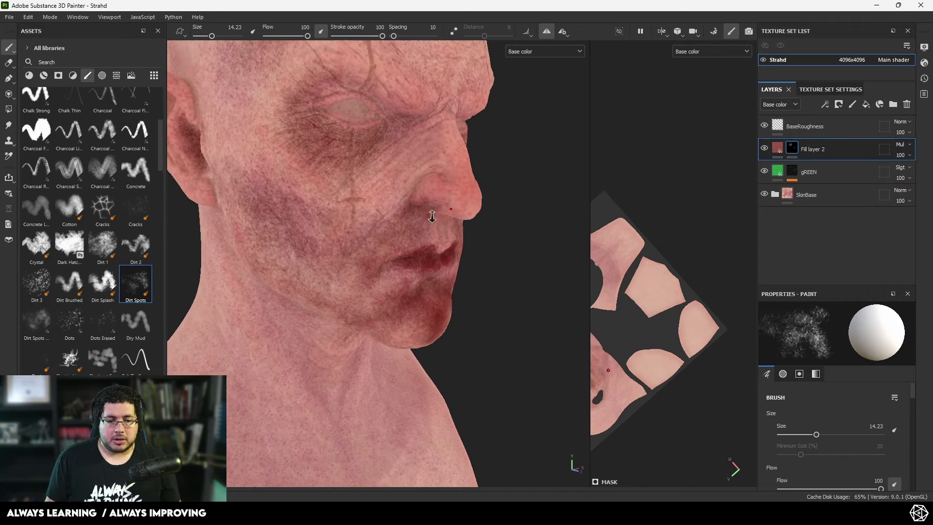
right_click_drag(431, 216, 467, 228, "alt")
left_click_drag(467, 229, 342, 139, "alt")
right_click_drag(342, 138, 389, 187, "alt")
left_click_drag(389, 187, 413, 211, "alt")
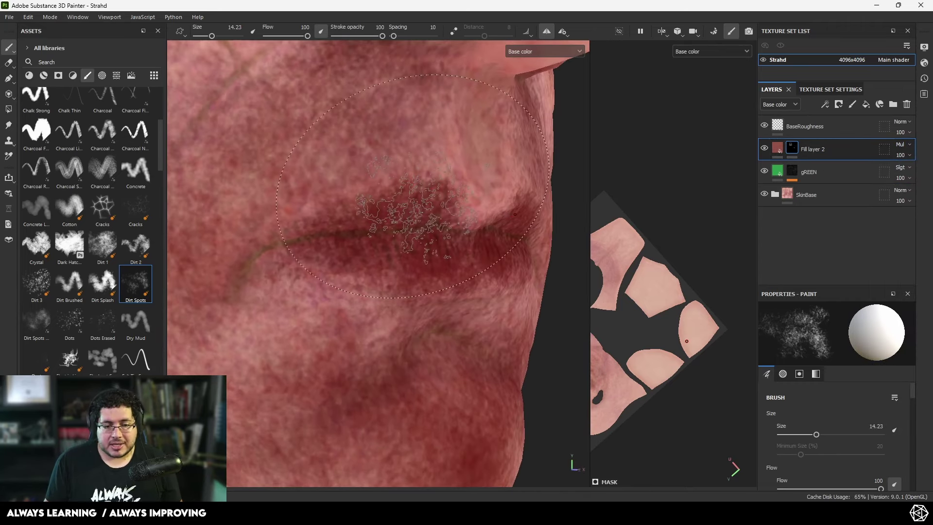
key("m")
right_click_drag(413, 186, 311, 194, "alt")
mouse_move(311, 194)
left_mouse_down("alt")
mouse_move(340, 182)
mouse_move(384, 199)
left_mouse_up("alt")
right_click_drag(384, 199, 408, 219, "alt")
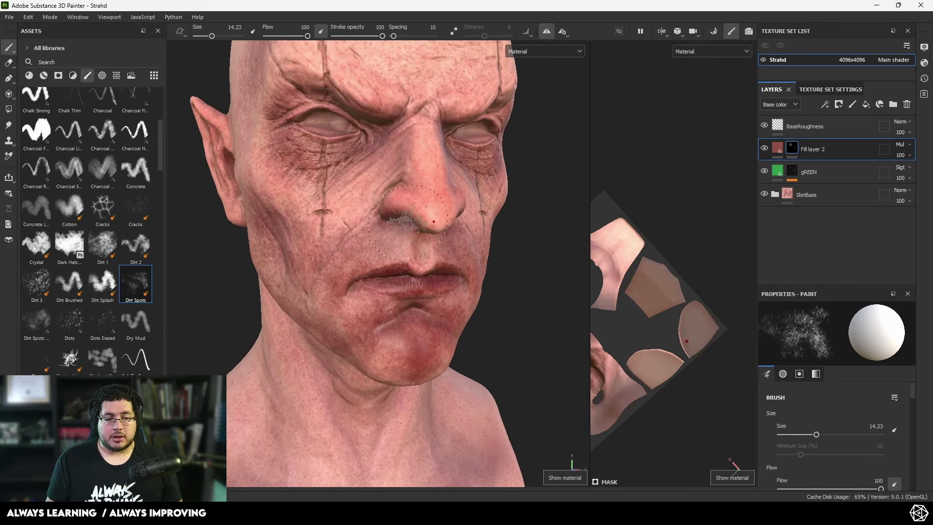
Step: Lower Fill layer 2's opacity to 63 and check its effect by toggling its visibility
mouse_move(918, 176)
left_mouse_down()
mouse_move(905, 172)
mouse_move(913, 171)
left_mouse_up()
left_click(764, 148)
left_click(764, 148)
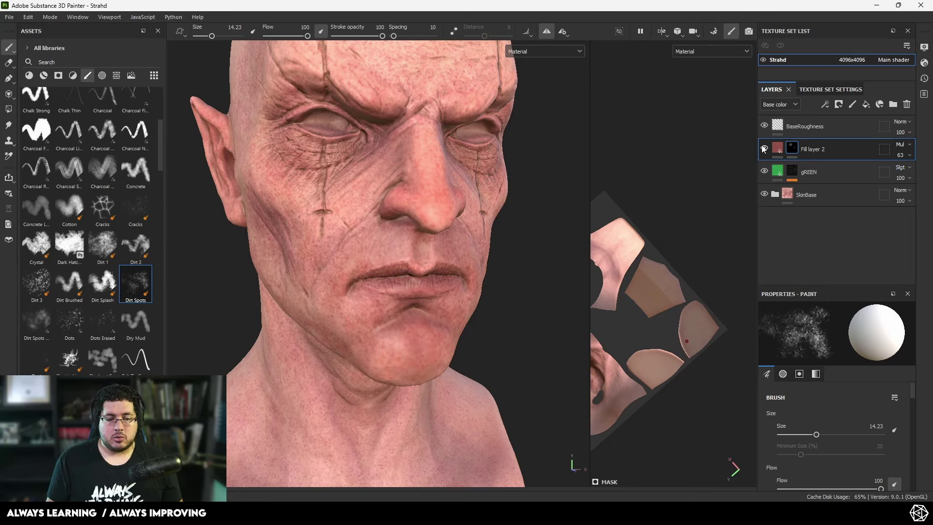
Step: Examine the softened red tint on the face, ears and neck from several angles and distances
right_click_drag(486, 187, 425, 161, "alt")
left_click_drag(425, 160, 388, 165, "alt")
right_click_drag(427, 184, 461, 198, "alt")
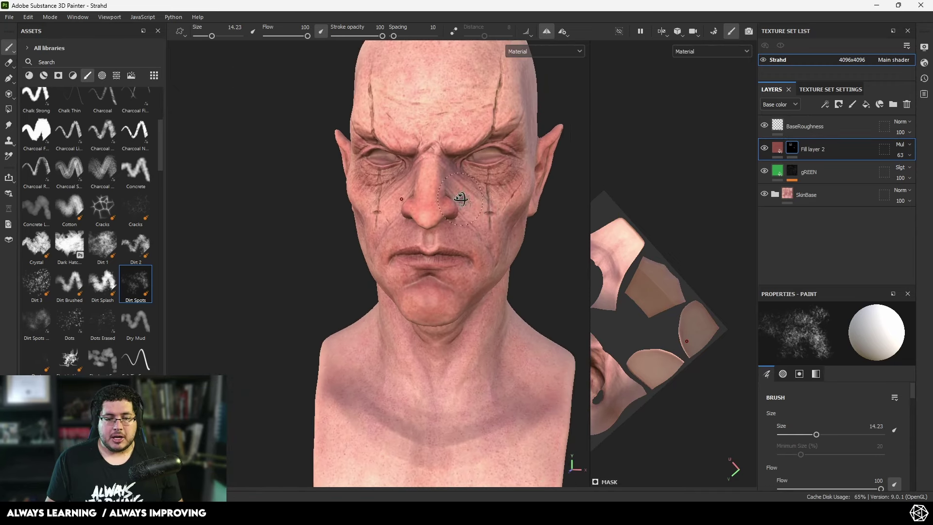
left_click_drag(461, 199, 479, 194, "alt")
right_click_drag(479, 194, 432, 165, "alt")
left_click_drag(431, 166, 462, 163, "alt")
right_click_drag(423, 146, 441, 157, "alt")
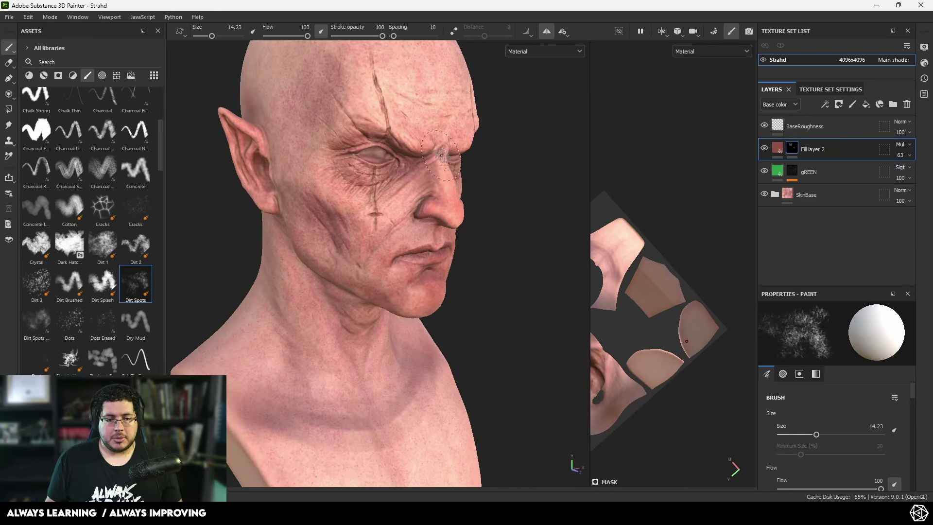
left_click_drag(441, 156, 375, 221, "alt")
right_click_drag(375, 220, 432, 203, "alt")
left_click_drag(433, 203, 479, 194, "alt")
right_click_drag(479, 194, 435, 170, "alt")
left_click_drag(535, 258, 482, 260, "alt")
right_click_drag(453, 236, 461, 238, "alt")
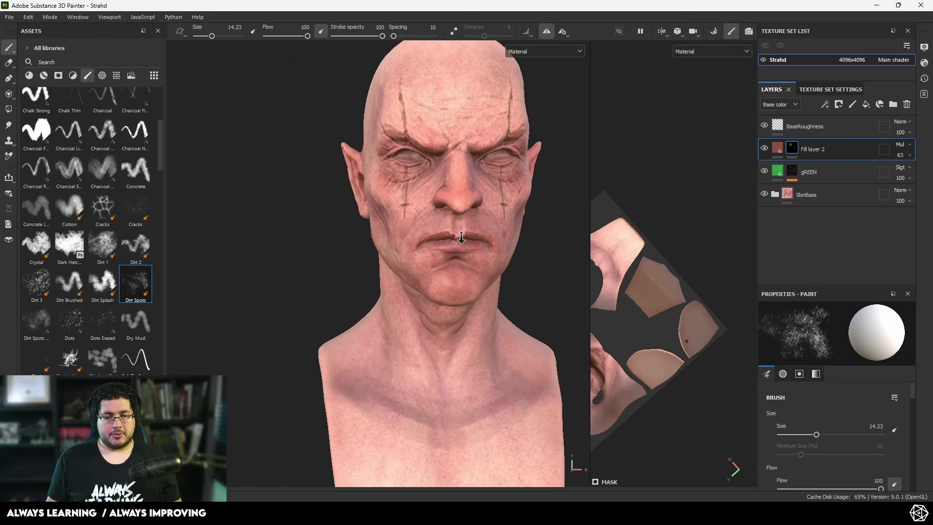
left_click_drag(462, 238, 511, 233, "alt")
Step: Add a color-only fill layer above Fill layer 2 and set its base color to blue, 325AA3
left_click(866, 104)
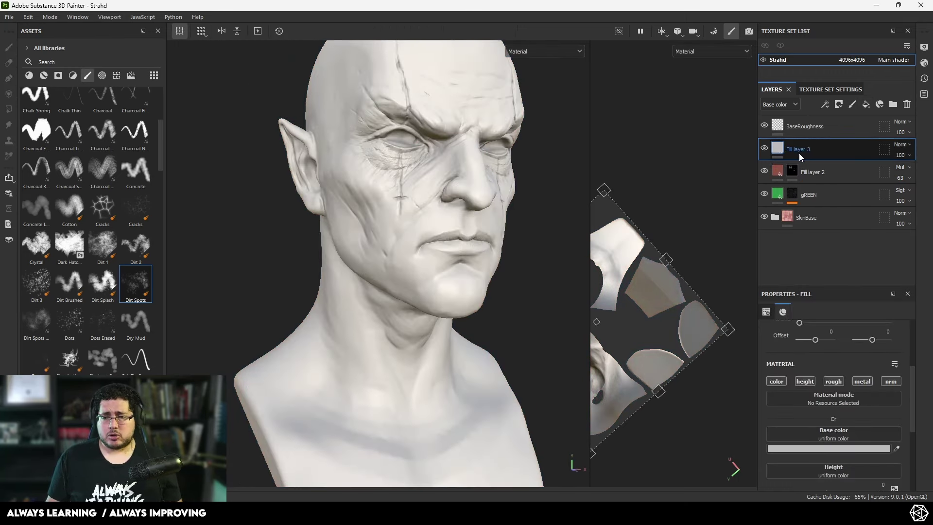
left_click(804, 447)
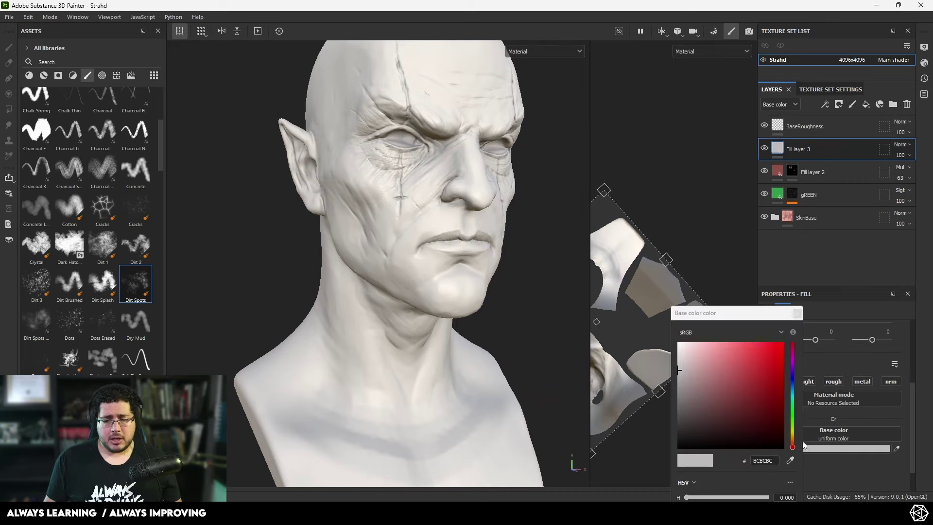
left_click(779, 404)
left_click(793, 384)
left_click_drag(766, 395, 751, 381)
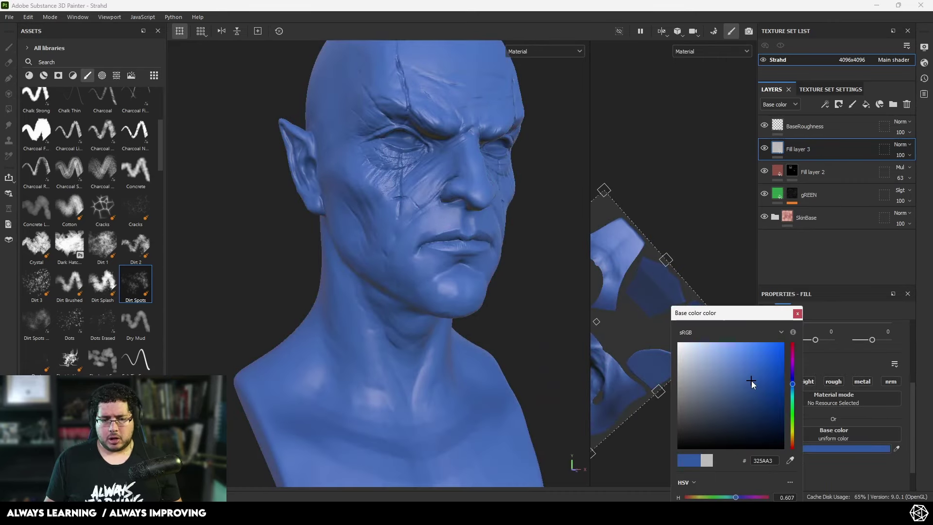
left_click(798, 313)
Step: Try Overlay on the blue fill layer, set its blending mode to Multiply and give it a black mask
left_click(901, 145)
left_click(876, 281)
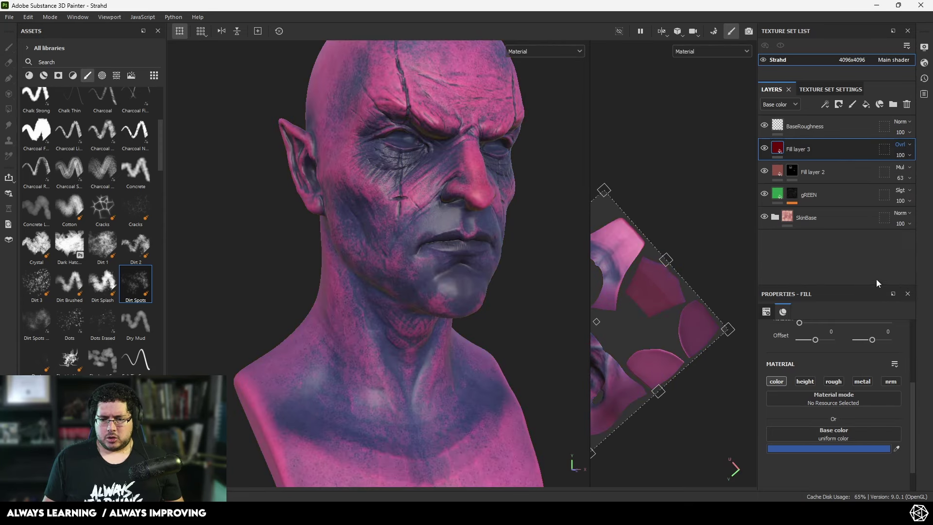
left_click(897, 145)
left_click(885, 196)
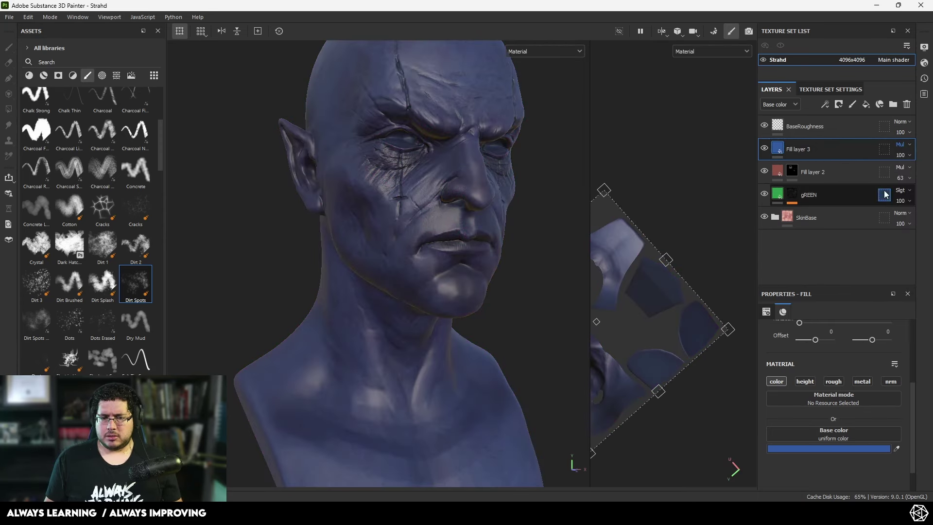
right_click(831, 152)
left_click(806, 28)
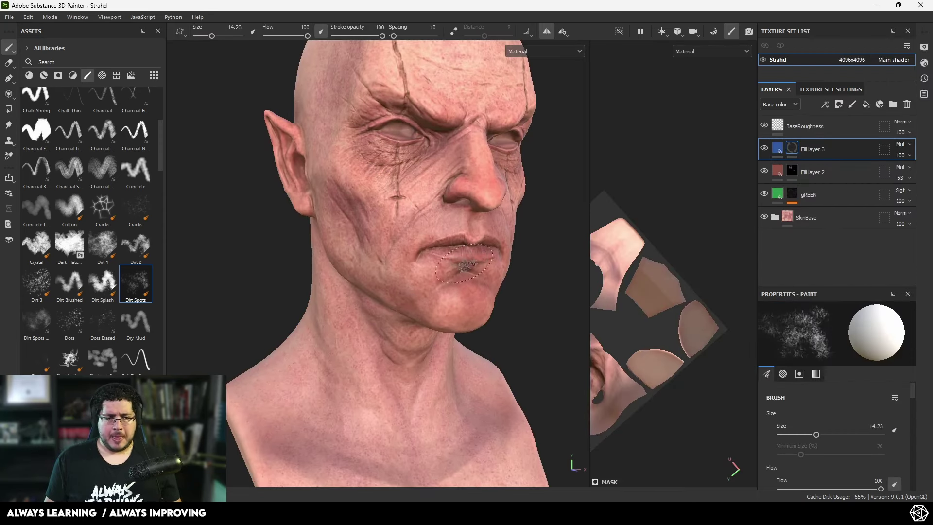
Step: Paint blue speckles on the cheek and around the mouth in Fill layer 3's mask with the Dots Erased brush, reducing its size to 5.78
left_click(91, 323)
left_click_drag(302, 233, 352, 229, "alt")
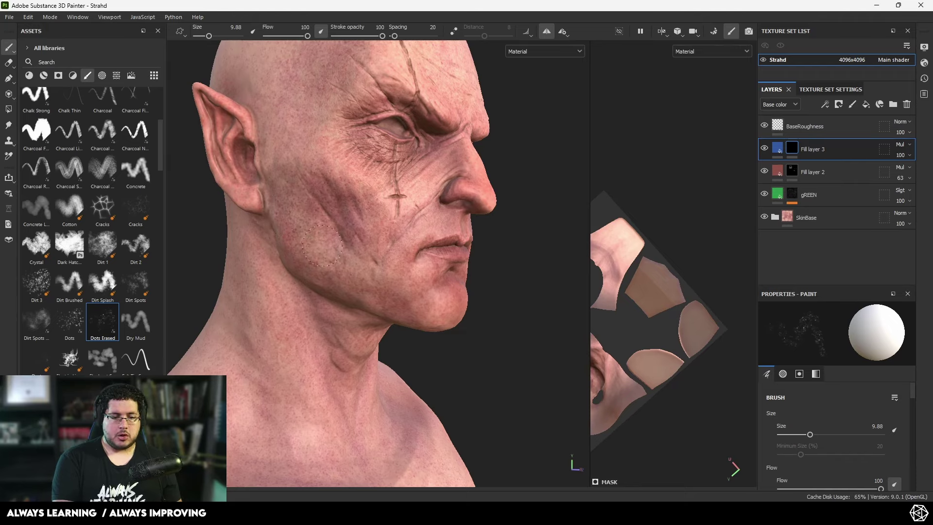
right_click_drag(349, 248, 332, 248, "ctrl")
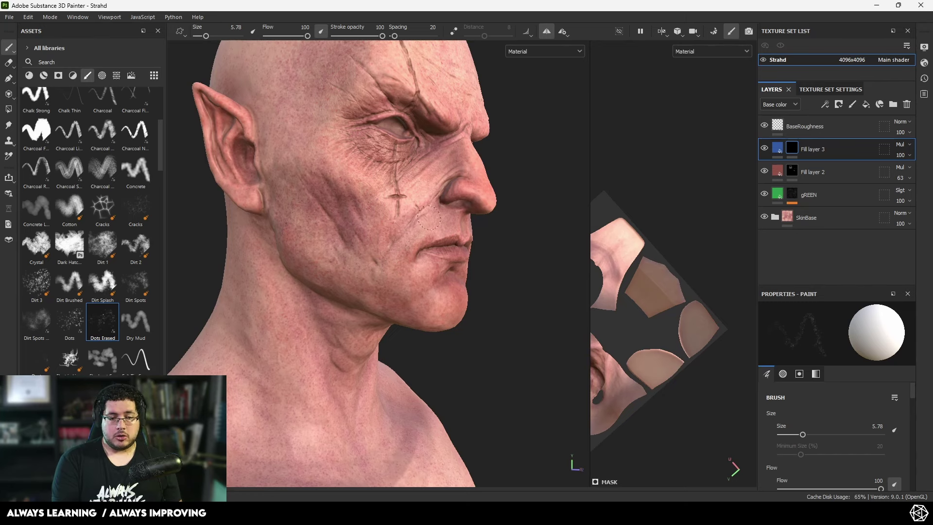
mouse_move(441, 233)
left_mouse_down("alt")
mouse_move(421, 239)
mouse_move(430, 223)
mouse_move(476, 216)
left_mouse_up("alt")
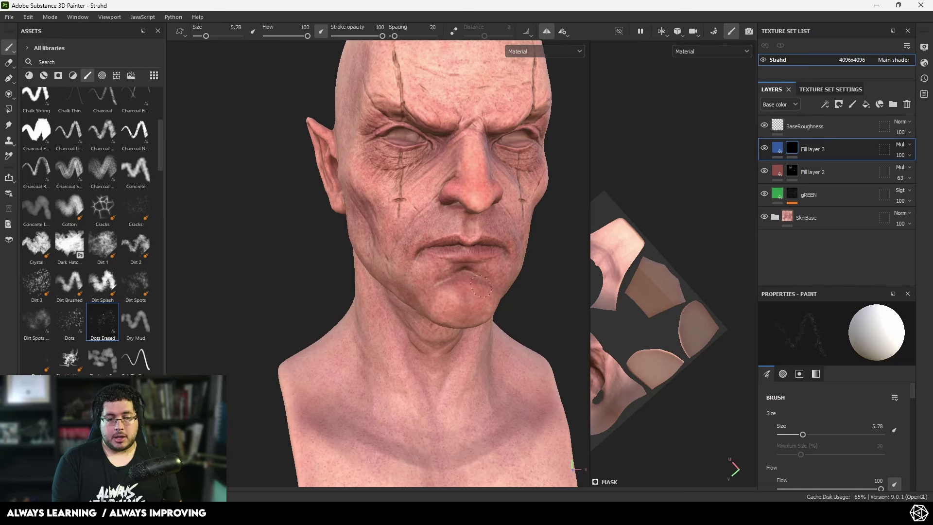
Step: Examine the skin texture on the bust's face, chin, neck and chest from several angles
mouse_move(456, 298)
left_mouse_down("alt")
mouse_move(542, 286)
mouse_move(515, 328)
left_mouse_up("alt")
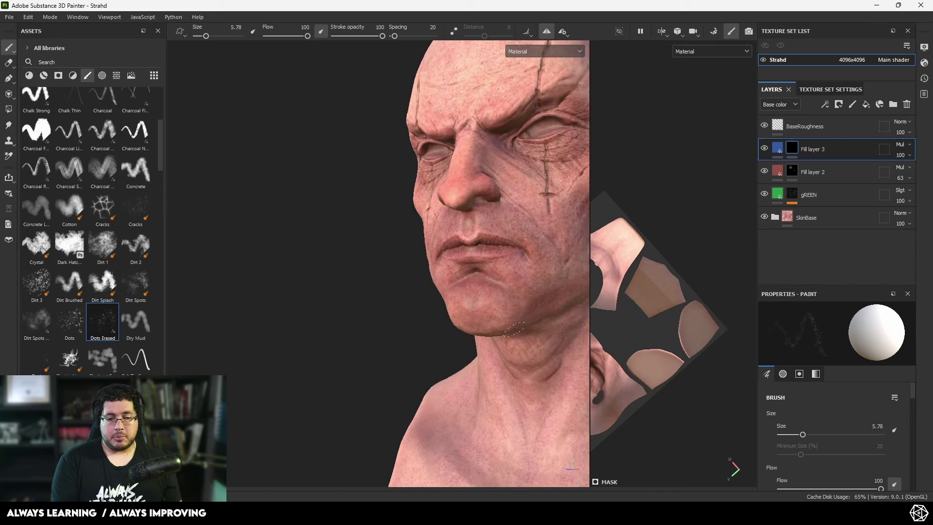
left_click_drag(489, 298, 481, 230, "alt")
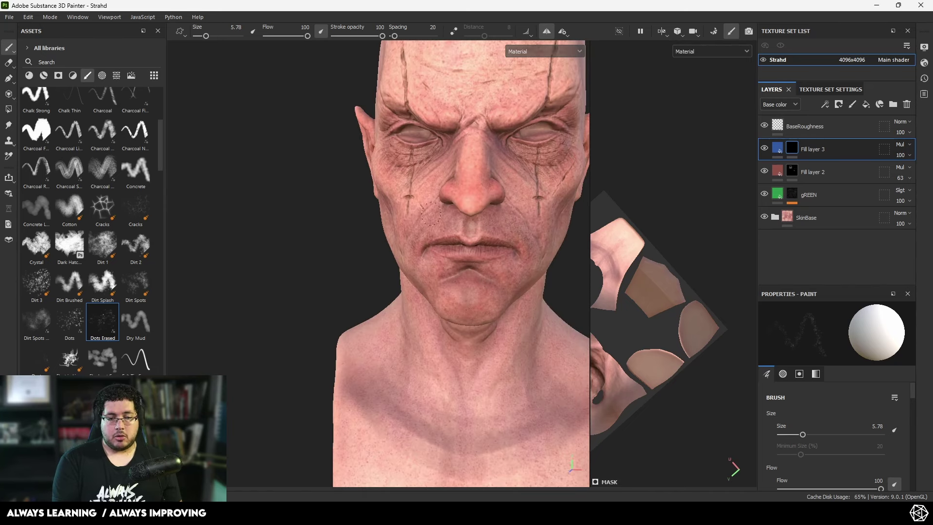
left_click_drag(430, 214, 428, 215, "alt")
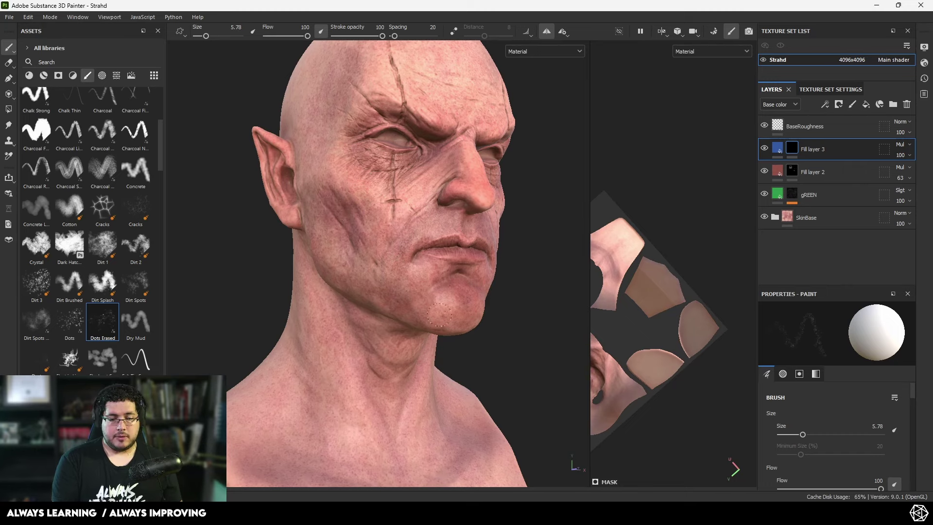
left_click_drag(439, 315, 437, 282, "alt")
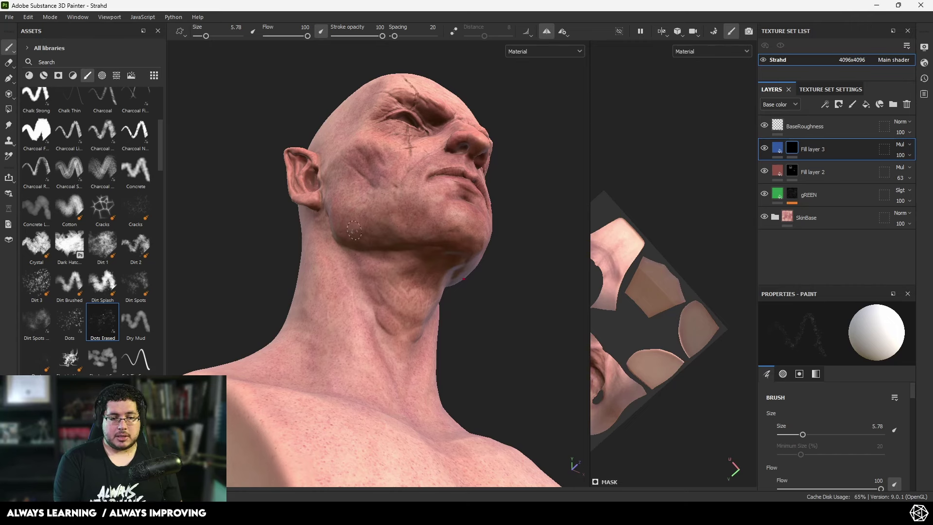
left_click_drag(354, 230, 345, 212, "alt")
left_click_drag(456, 233, 475, 218, "alt")
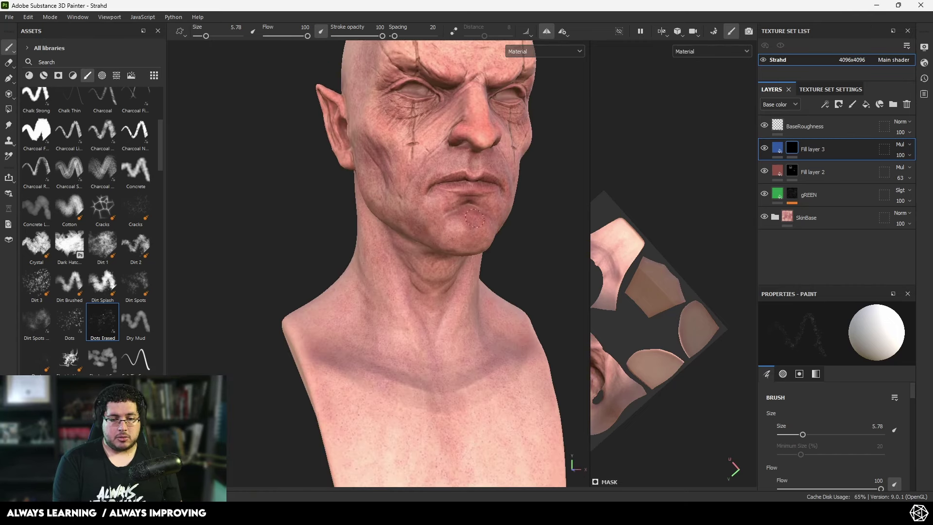
right_click_drag(464, 234, 449, 233, "alt")
middle_click_drag(449, 232, 424, 262, "alt")
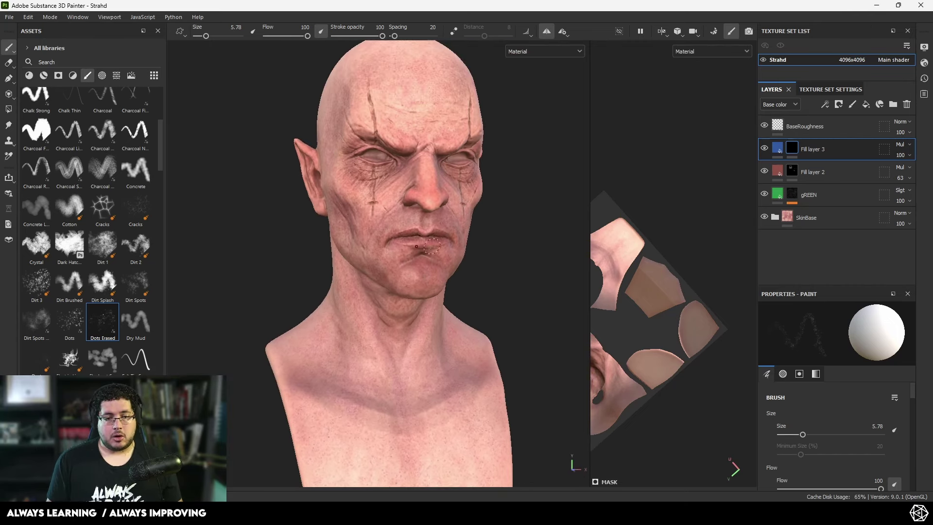
right_click_drag(424, 262, 396, 257, "alt")
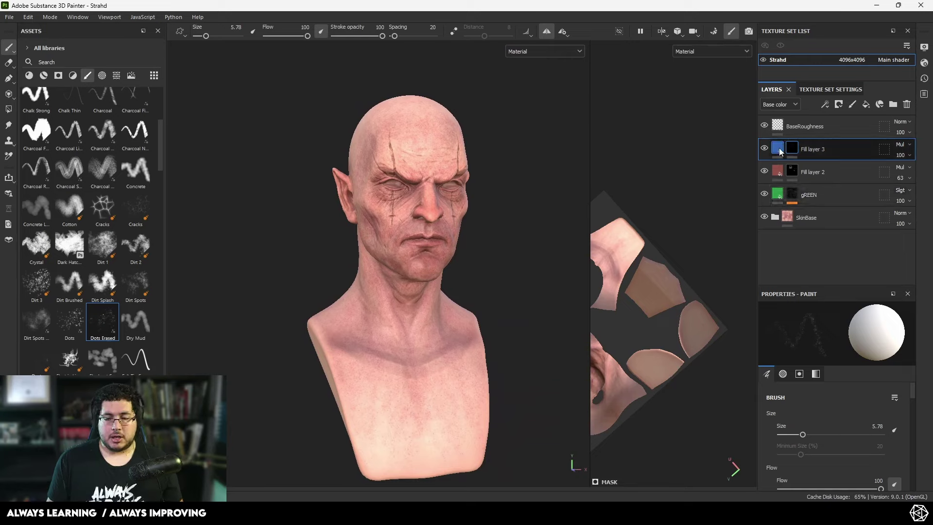
Step: Hide Fill layer 3, Fill layer 2 and SkinBase, and add a fill layer with its base color sampled from the SkinBase thumbnail
left_click(765, 148)
left_click(765, 170)
left_click(778, 218)
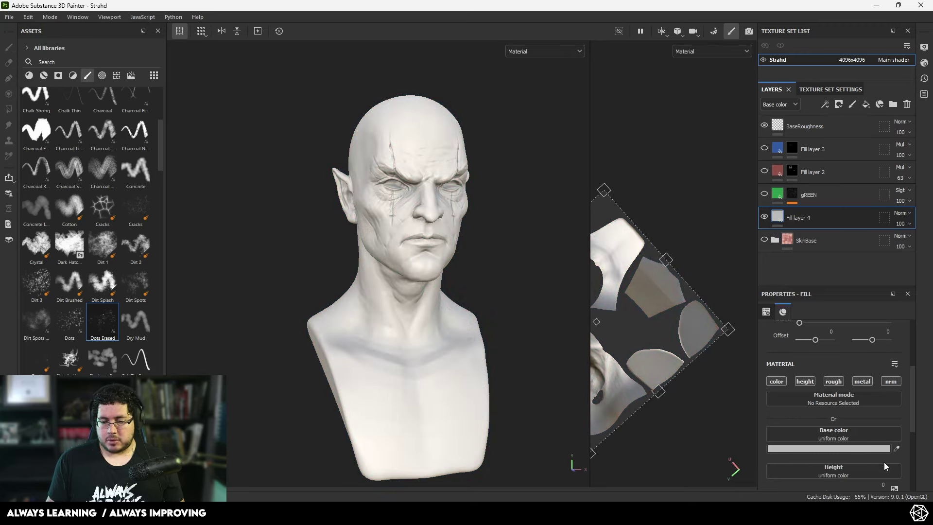
left_click(897, 449)
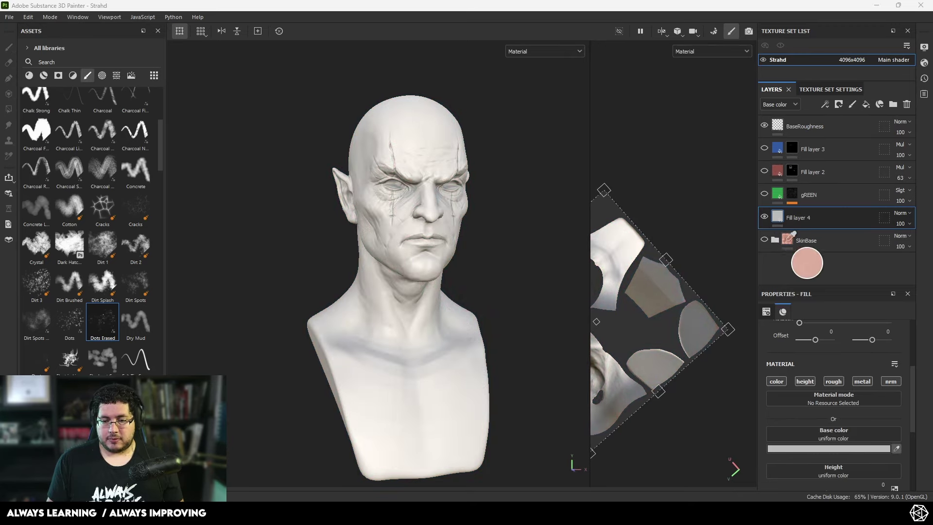
left_click(788, 239)
scroll(540, 248, "up", 3)
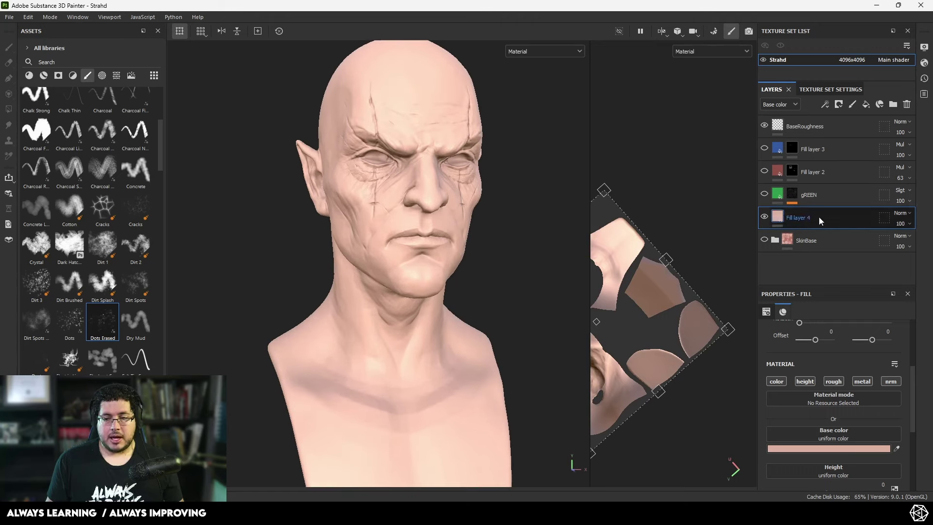
Step: Move the new skin-coloured fill layer below the SkinBase folder and show Fill layer 2 and Fill layer 3 again
left_click_drag(819, 217, 821, 253)
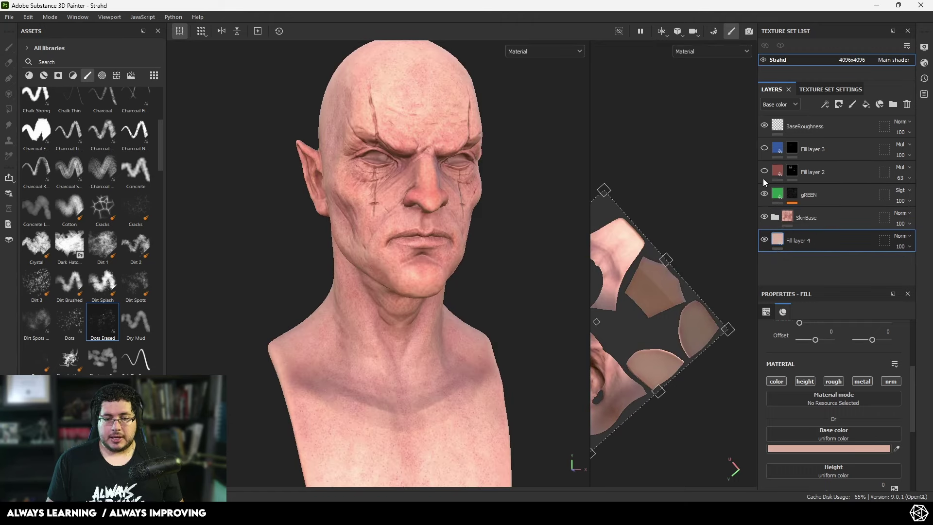
left_click(765, 171)
left_click(765, 149)
Step: Delete the skin-coloured fill layer beneath the SkinBase folder
left_click_drag(546, 194, 509, 183, "alt")
scroll(482, 198, "up", 2)
left_click_drag(534, 223, 529, 272, "alt")
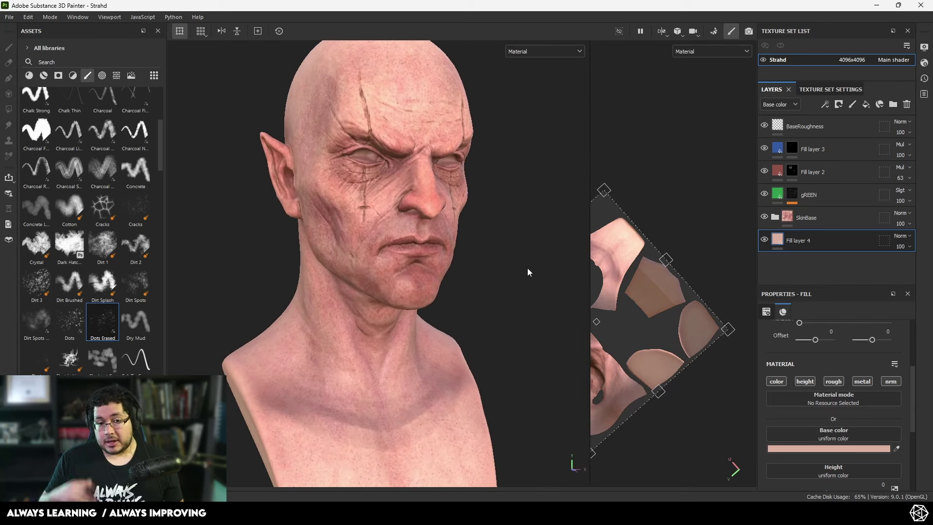
right_click_drag(464, 217, 493, 250, "alt")
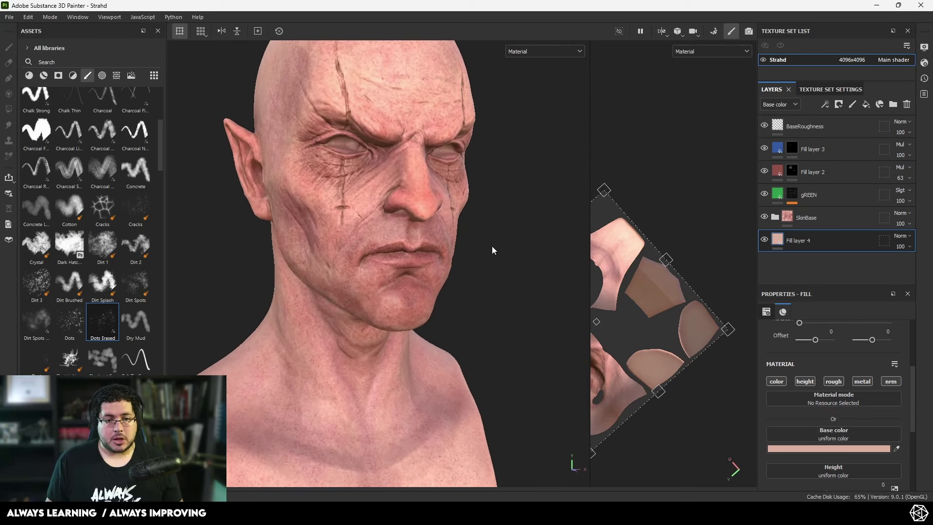
right_click_drag(530, 281, 430, 225, "alt")
left_click_drag(445, 234, 400, 246, "alt")
right_click_drag(400, 246, 513, 292, "alt")
left_click_drag(512, 291, 494, 289, "alt")
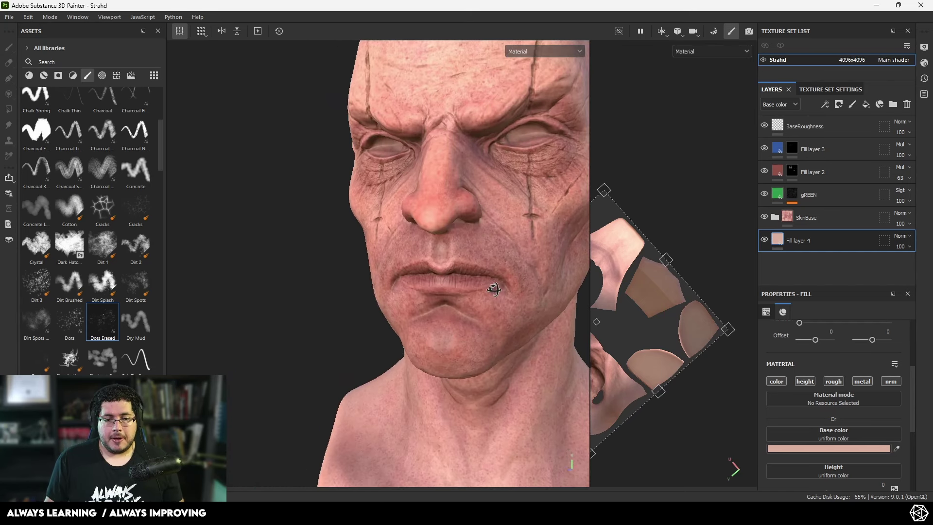
key("Delete")
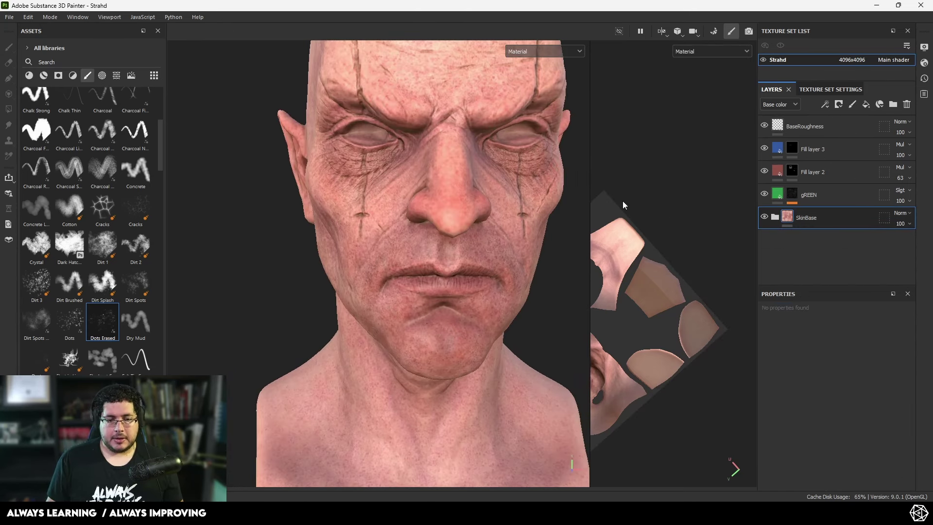
Step: Expand the SkinBase folder and set the opacity of the Red layer with the Blur filter to 37
right_click_drag(452, 209, 338, 206, "alt")
left_click_drag(408, 211, 370, 214, "alt")
right_click_drag(370, 215, 424, 262, "alt")
left_click_drag(425, 261, 431, 238, "alt")
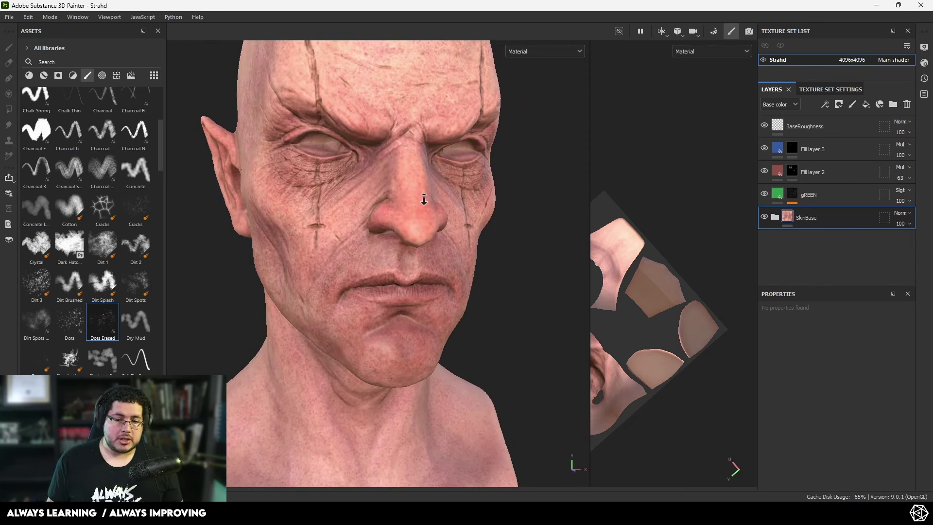
right_click_drag(422, 200, 422, 248, "alt")
left_click_drag(362, 243, 504, 234, "alt")
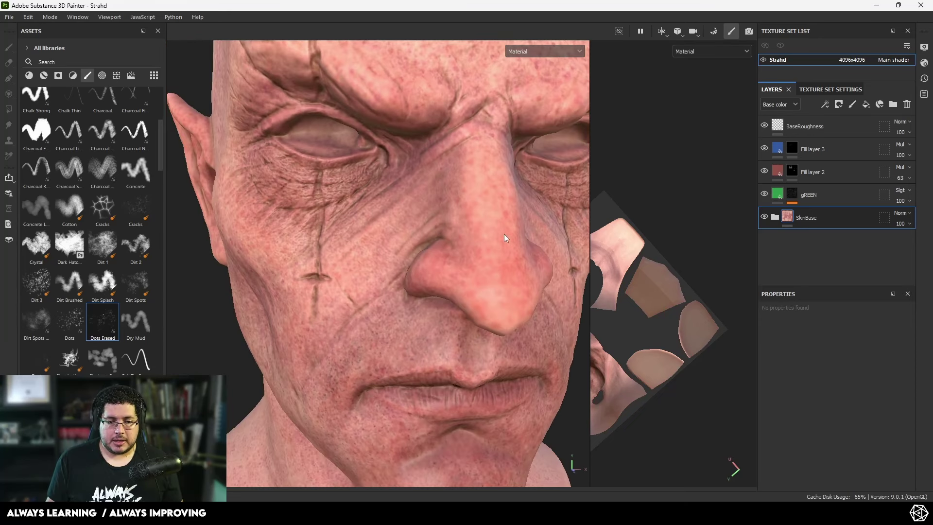
left_click(776, 219)
scroll(810, 250, "down", 6)
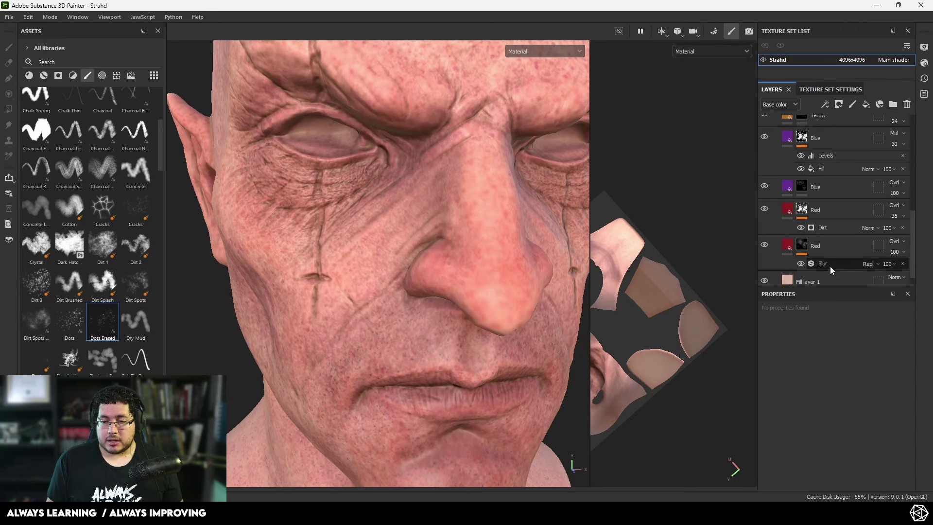
left_click(807, 245)
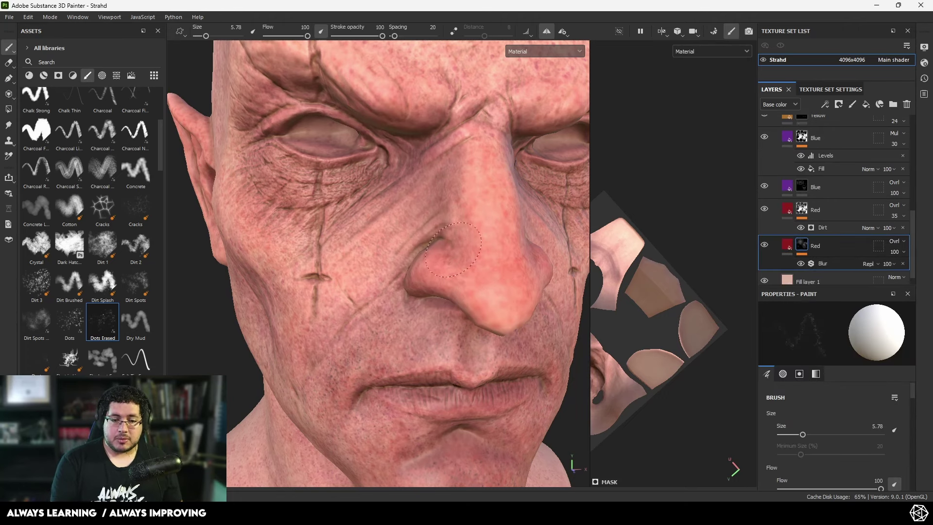
left_click(894, 251)
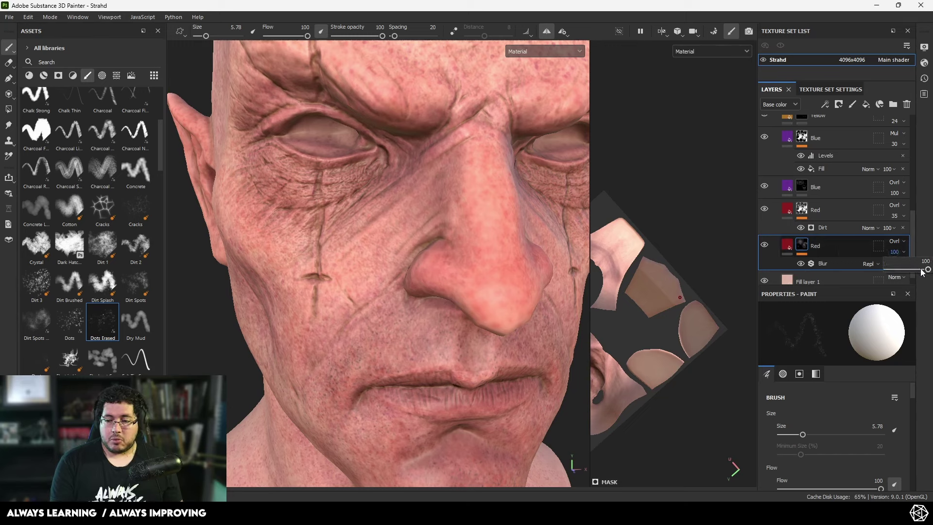
left_click_drag(922, 270, 903, 270)
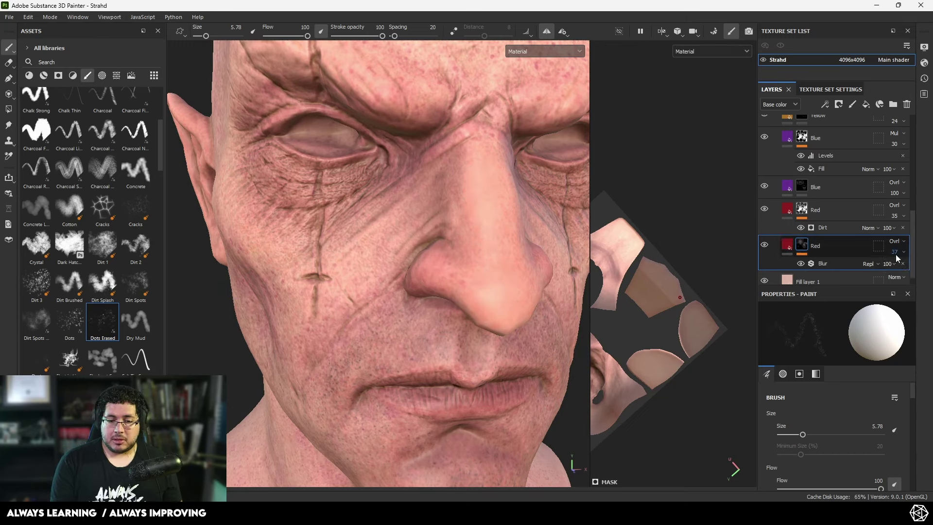
Step: Compare the skin with and without the overlay-blended Blue layer in SkinBase, and set that layer's opacity to 60
left_click(765, 186)
left_click(764, 186)
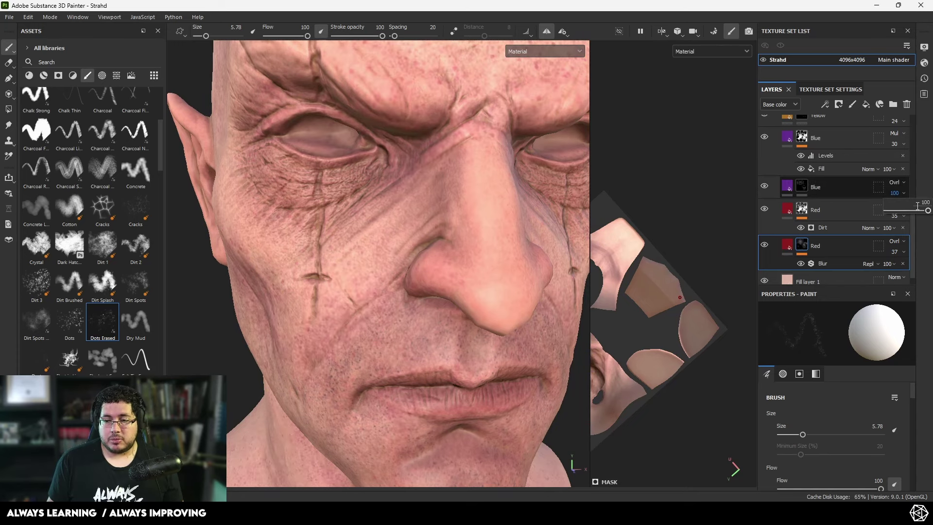
left_click(919, 210)
left_click_drag(910, 212, 913, 213)
Step: Examine the head's skin tones from several distances and angles, and compare the bust with the SkinBase folder hidden and shown
right_click_drag(404, 252, 180, 217, "alt")
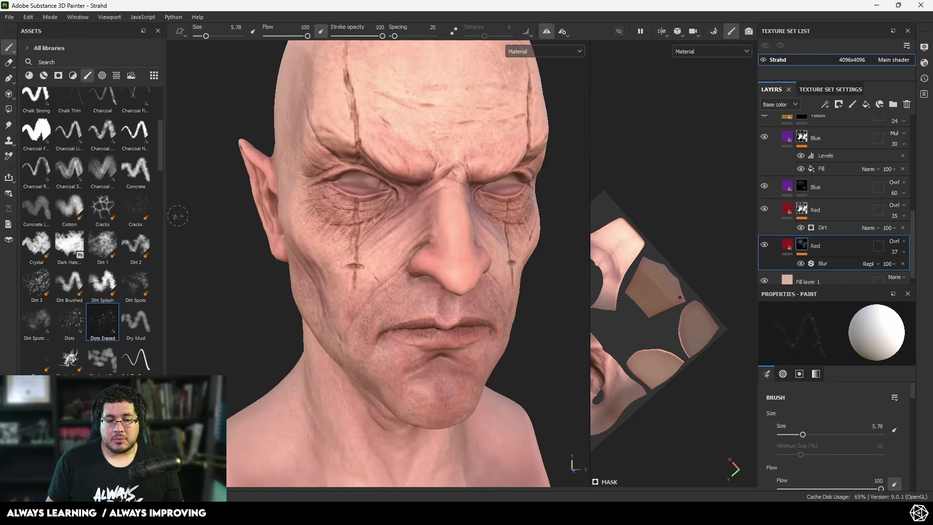
left_click_drag(292, 225, 390, 232, "alt")
right_click_drag(432, 239, 374, 249, "alt")
left_click_drag(375, 249, 326, 248, "alt")
right_click_drag(325, 248, 491, 268, "alt")
left_click_drag(491, 270, 448, 274, "alt")
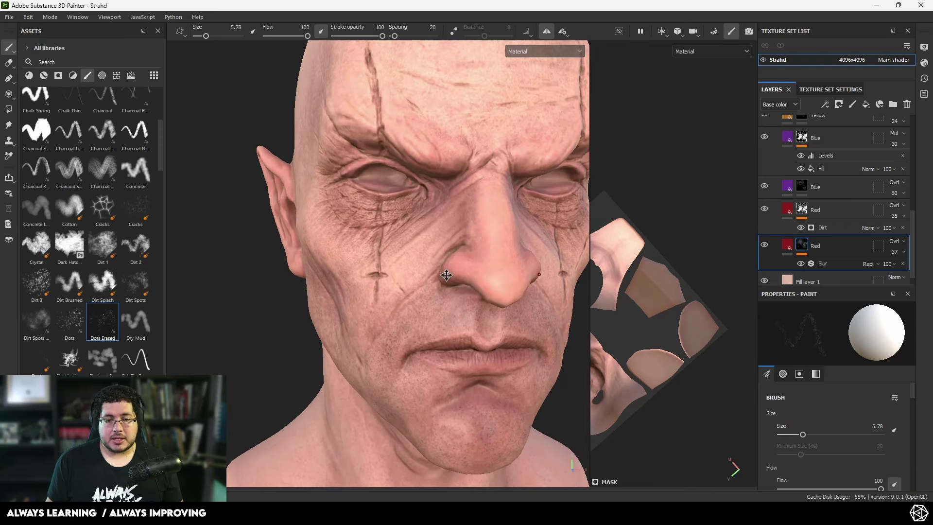
right_click_drag(447, 274, 229, 196, "alt")
left_click_drag(229, 196, 258, 194, "alt")
right_click_drag(345, 195, 291, 188, "alt")
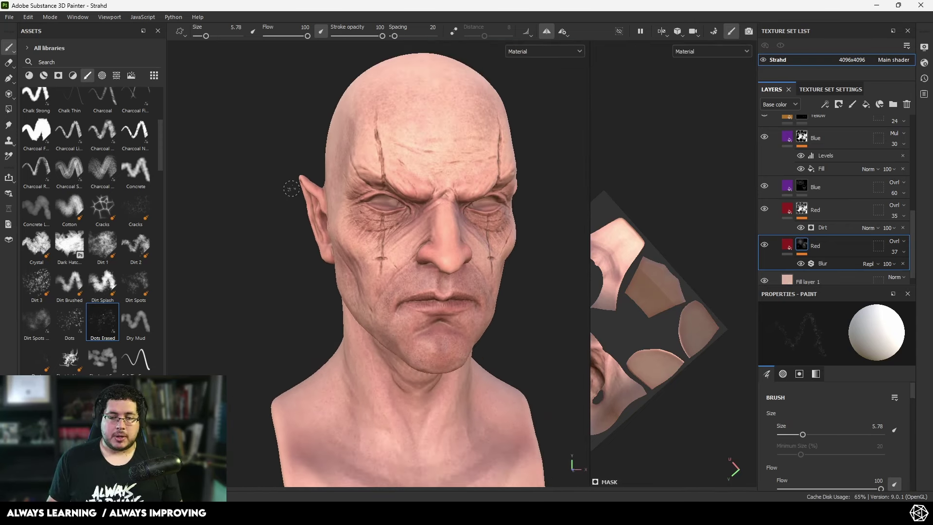
right_click_drag(483, 241, 462, 223, "alt")
left_click_drag(418, 223, 452, 231, "alt")
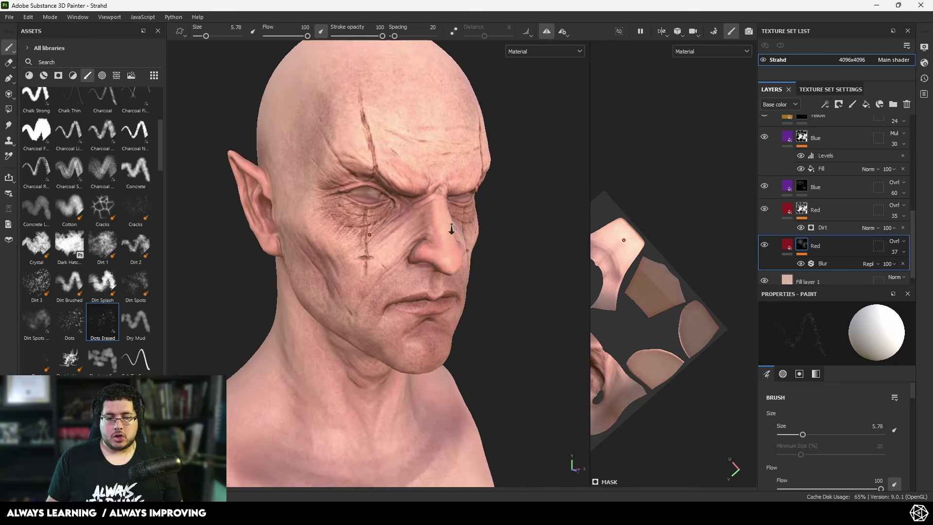
right_click_drag(452, 232, 399, 243, "alt")
right_click_drag(452, 272, 486, 285, "alt")
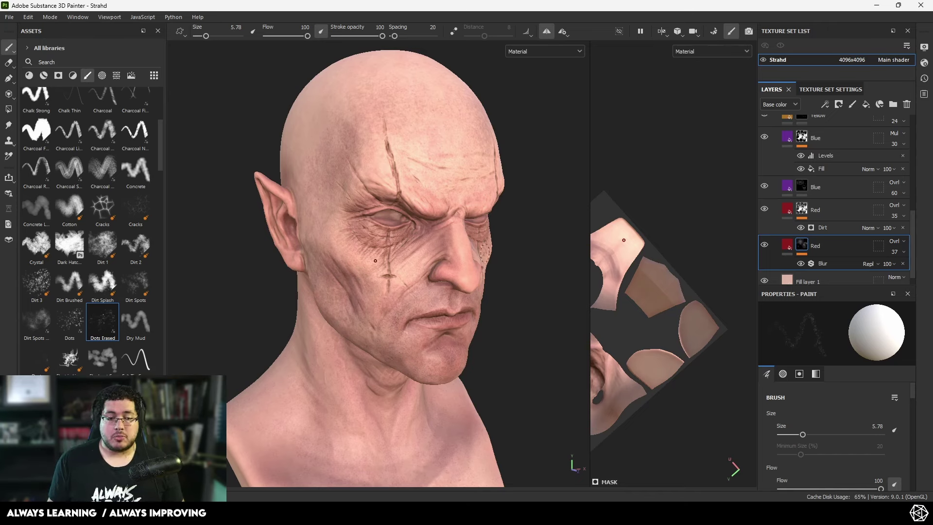
left_click_drag(485, 253, 445, 254, "alt")
scroll(826, 209, "up", 8)
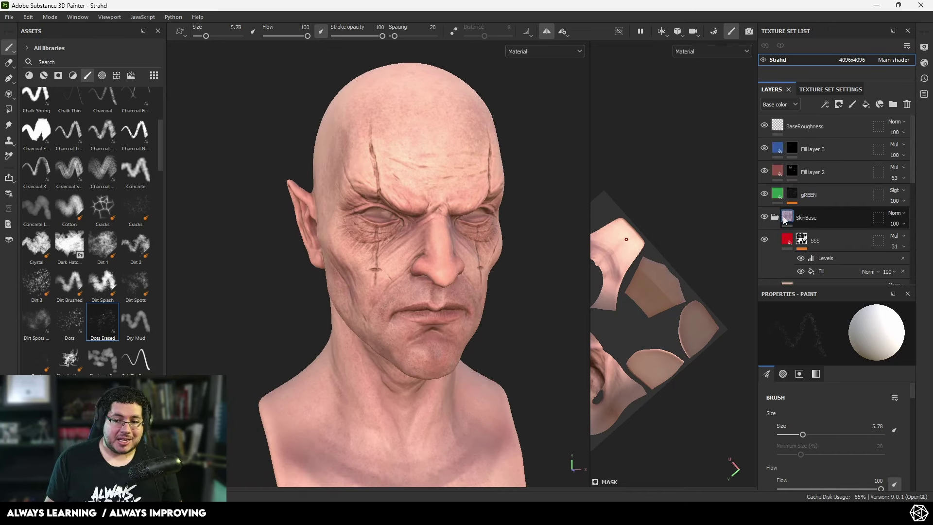
left_click(766, 217)
left_click(767, 216)
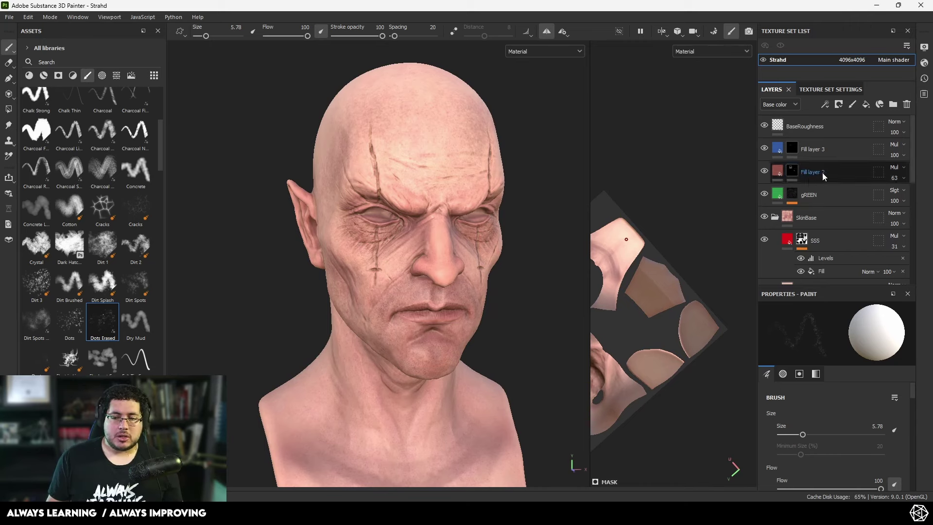
Step: Add a fill layer above Fill layer 3 with only the color channel enabled and a dark brown base color
left_click(864, 105)
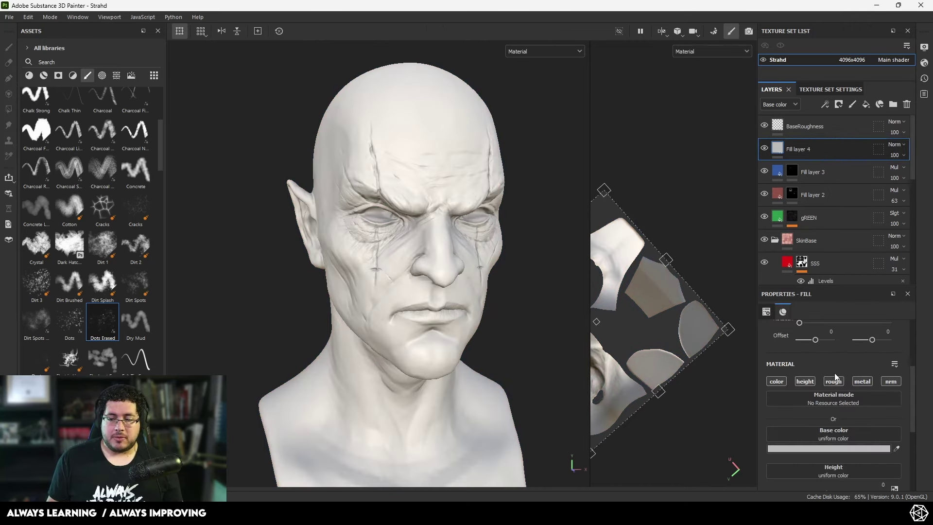
scroll(824, 396, "down", 1)
left_click(806, 353)
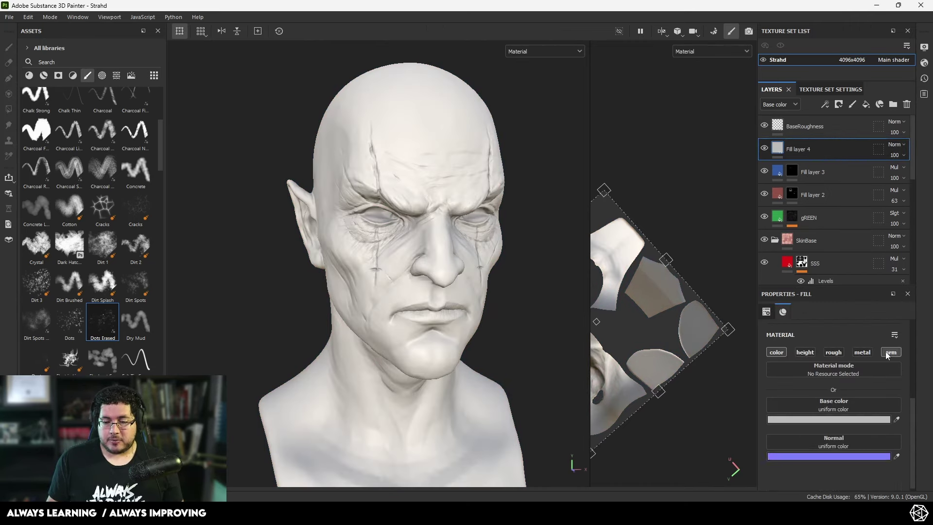
left_click(842, 418)
left_click_drag(763, 395, 766, 428)
left_click(793, 441)
left_click(798, 314)
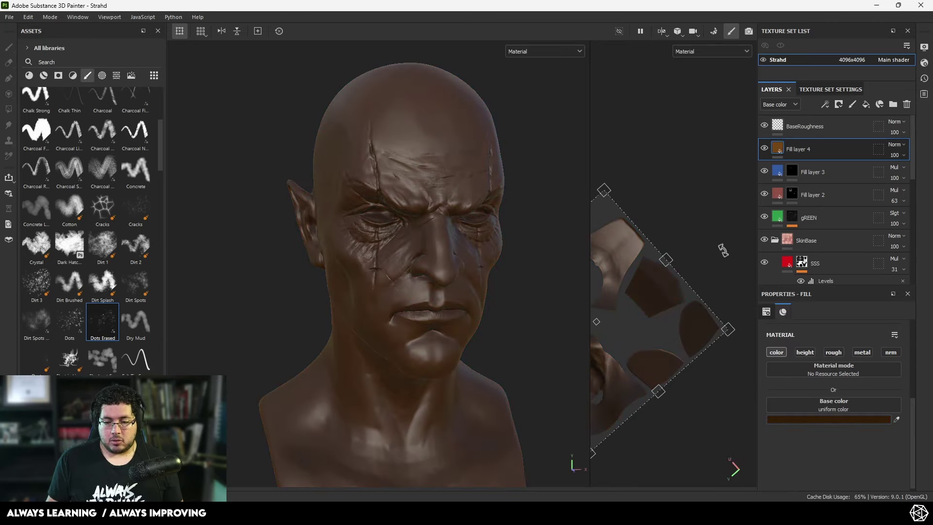
Step: Increase the uniform roughness of the BaseRoughness layer to make the skin less glossy
left_click(798, 128)
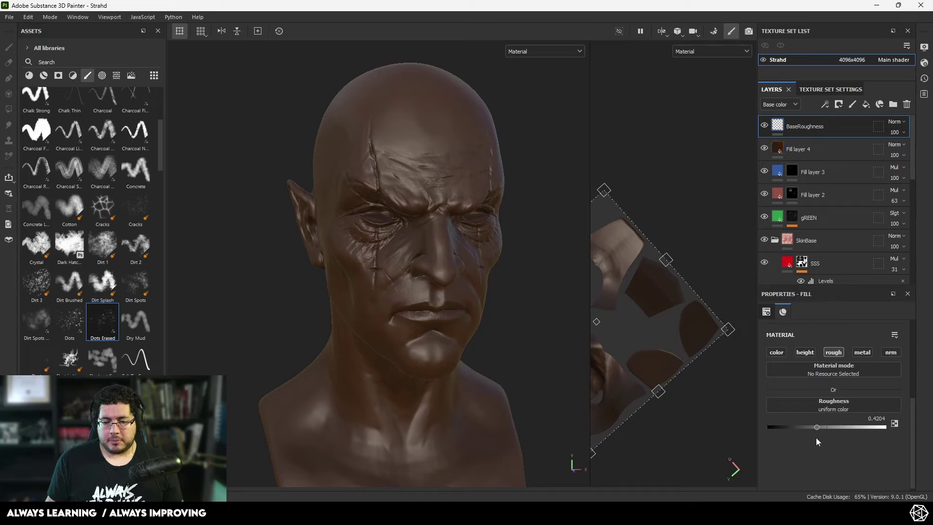
left_click_drag(817, 428, 844, 427)
left_click_drag(540, 262, 530, 261, "alt")
Step: Add a black mask with a Light generator to Fill layer 4, with horizontal and vertical angles of 90
left_click(801, 152)
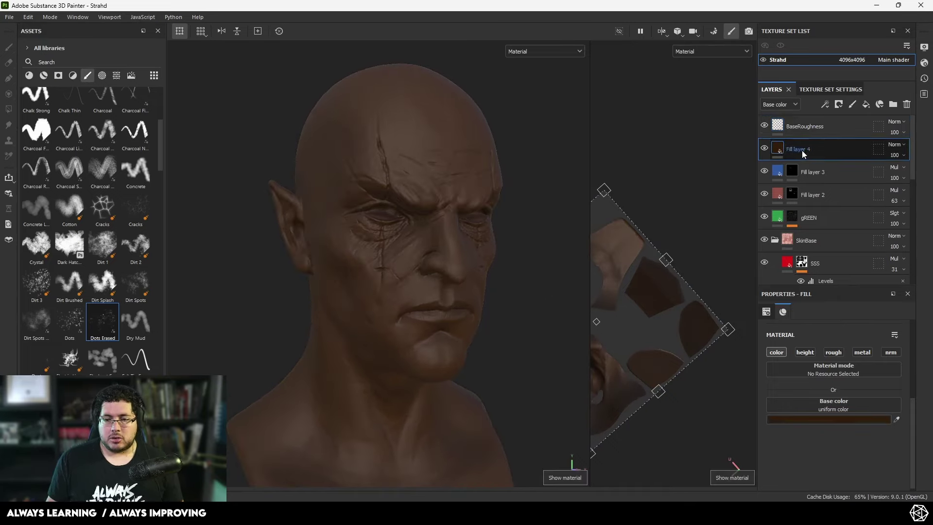
right_click(802, 151)
left_click(824, 19)
right_click(793, 149)
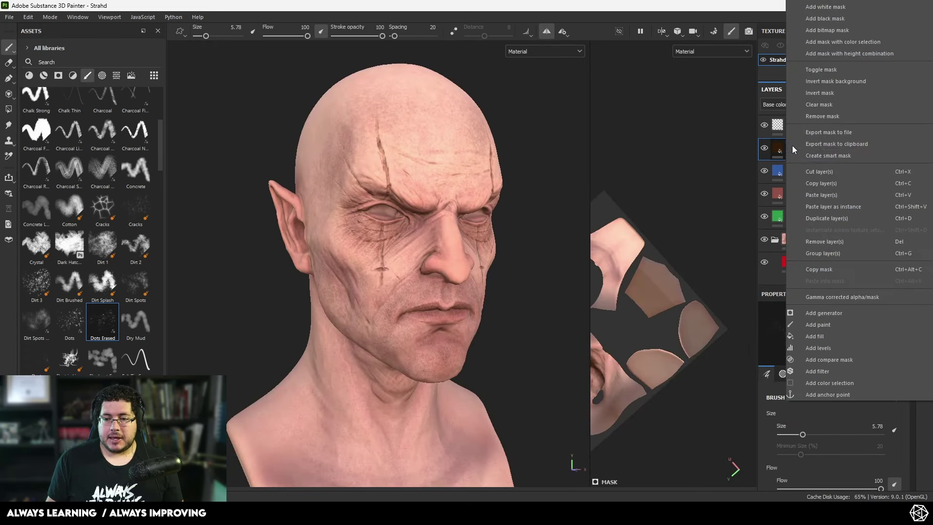
left_click(826, 313)
left_click(832, 336)
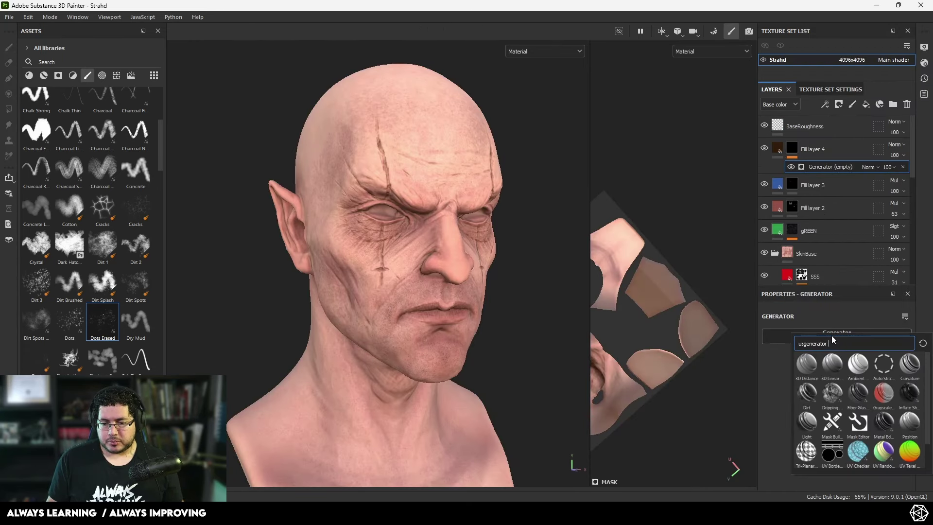
left_click(806, 426)
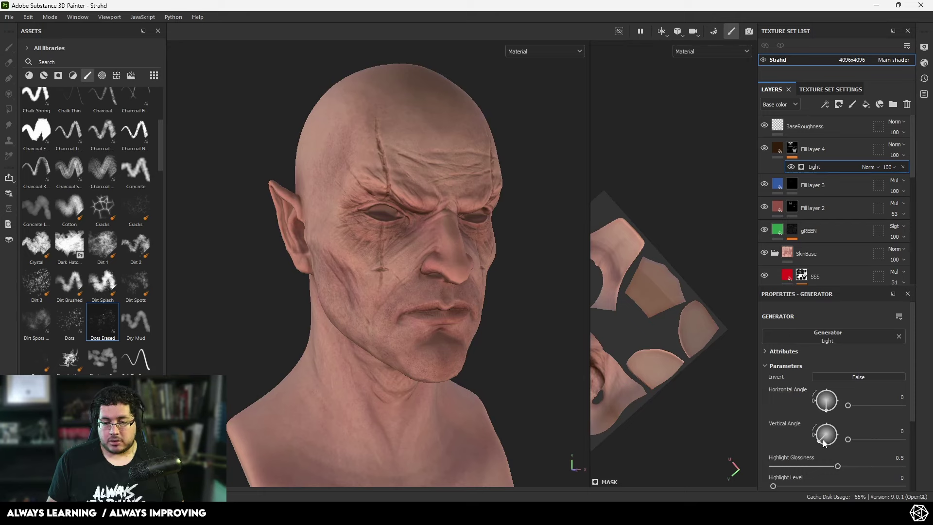
left_click_drag(825, 443, 829, 426)
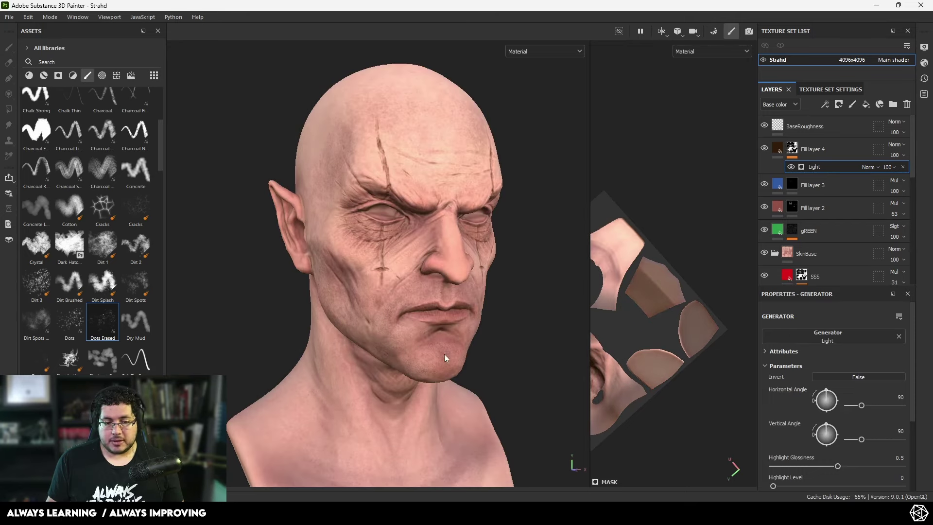
Step: Examine the bust in the base color channel view, comparing it with Fill layer 4 hidden and shown
scroll(444, 354, "down", 2)
left_click_drag(444, 354, 481, 325, "alt")
key("c")
scroll(493, 344, "up", 1)
middle_click_drag(493, 344, 498, 250, "alt")
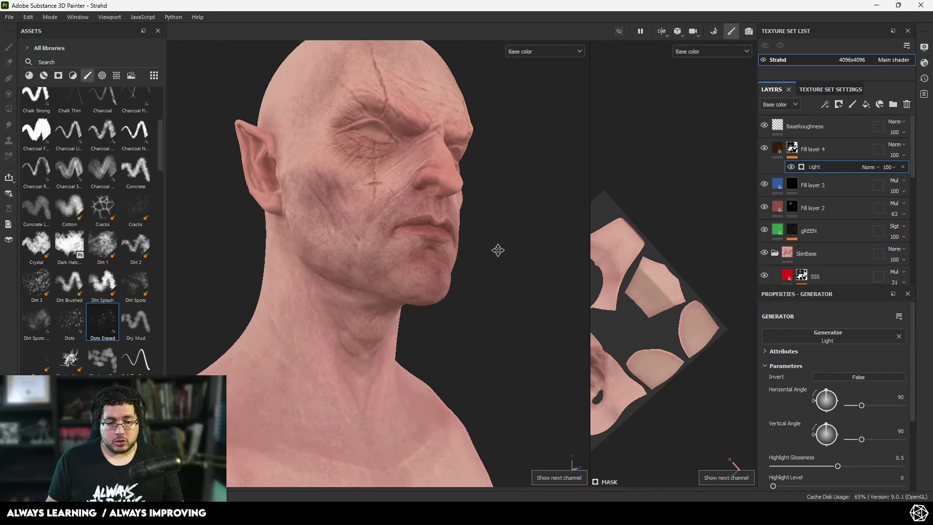
left_click_drag(498, 250, 435, 293, "alt")
left_click(764, 148)
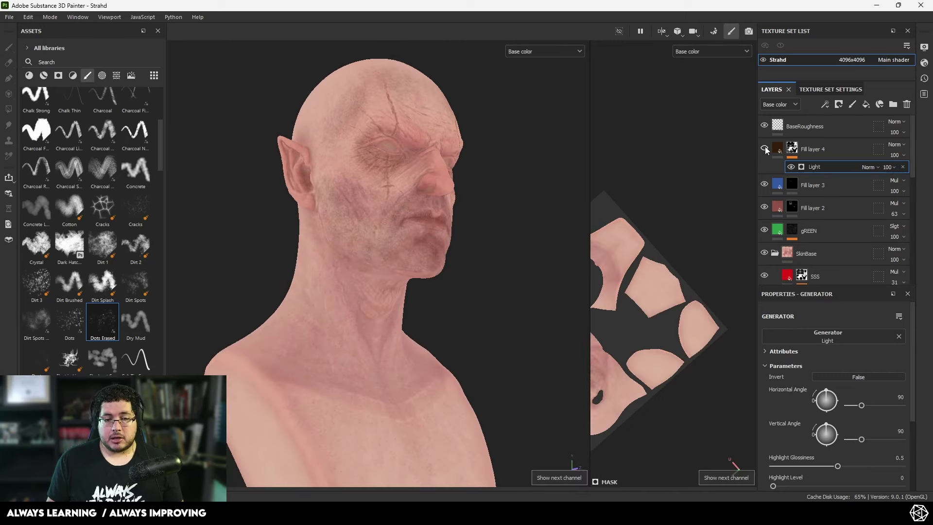
left_click(764, 149)
left_click(764, 148)
left_click(765, 148)
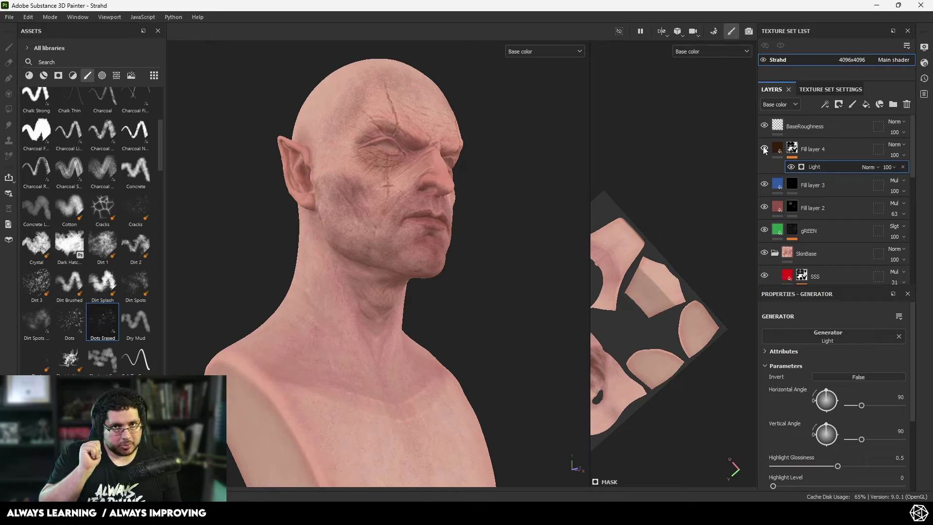
left_click_drag(486, 170, 427, 214, "alt")
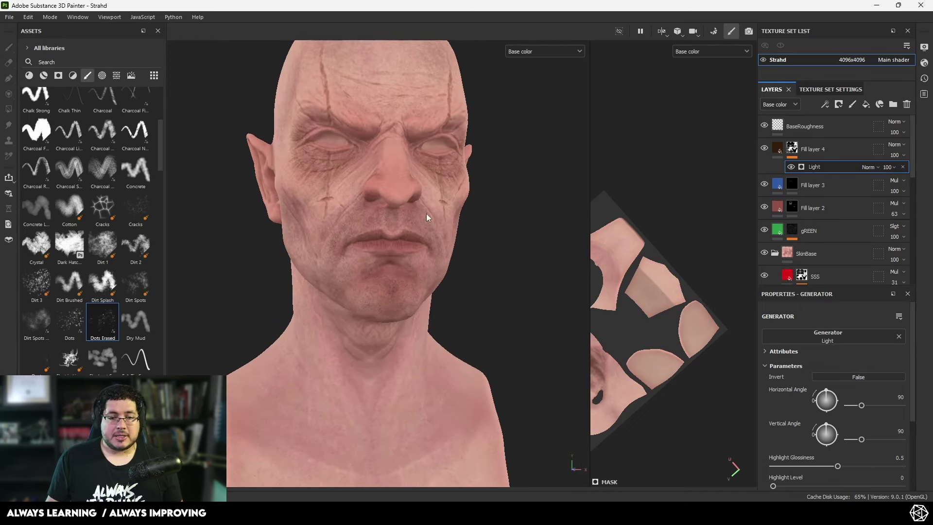
Step: Try Overlay on Fill layer 4, set its blending mode to Multiply, and return to the full material view
left_click(896, 144)
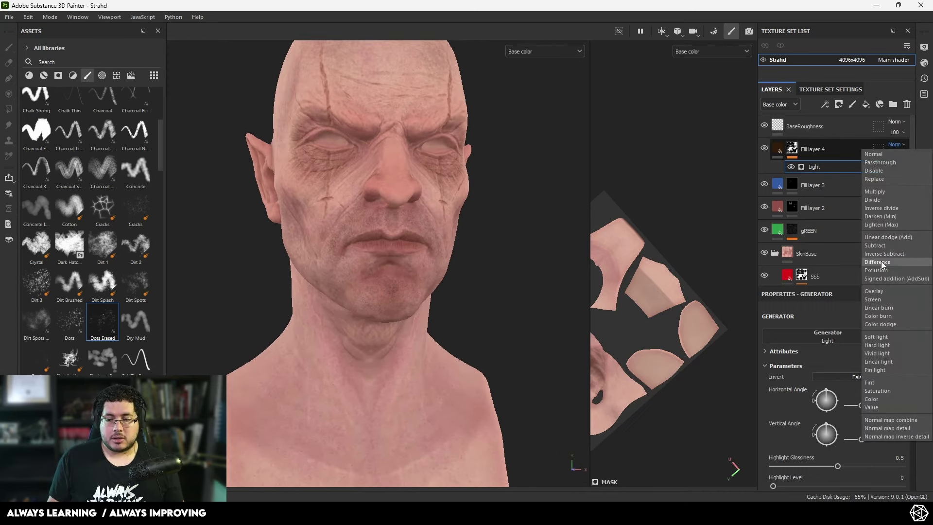
left_click(877, 291)
left_click(896, 145)
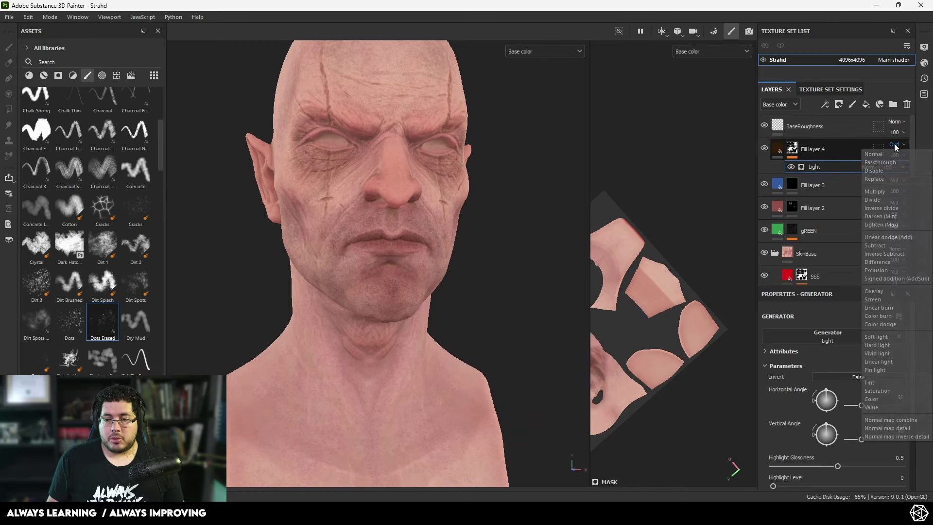
left_click(878, 191)
left_click_drag(530, 170, 477, 219, "alt")
key("m")
right_click_drag(477, 219, 627, 279, "alt")
middle_click_drag(426, 222, 427, 193, "alt")
right_click_drag(428, 194, 384, 179, "alt")
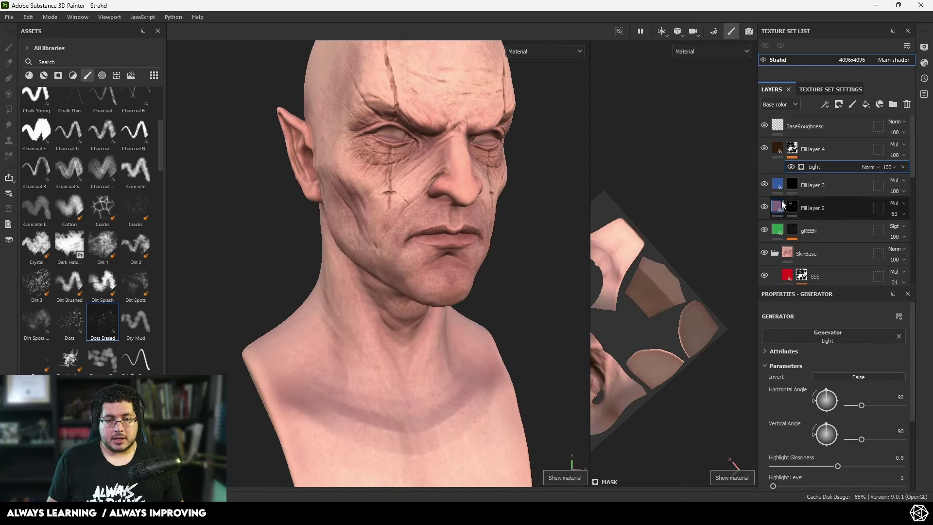
Step: Change Fill layer 4's base color to a saturated red and set its opacity to 40
left_click(797, 149)
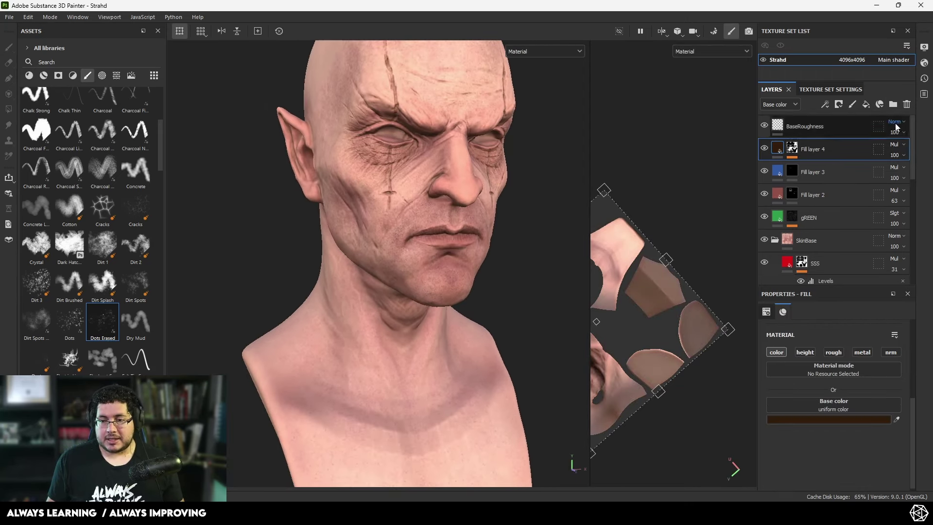
left_click(841, 421)
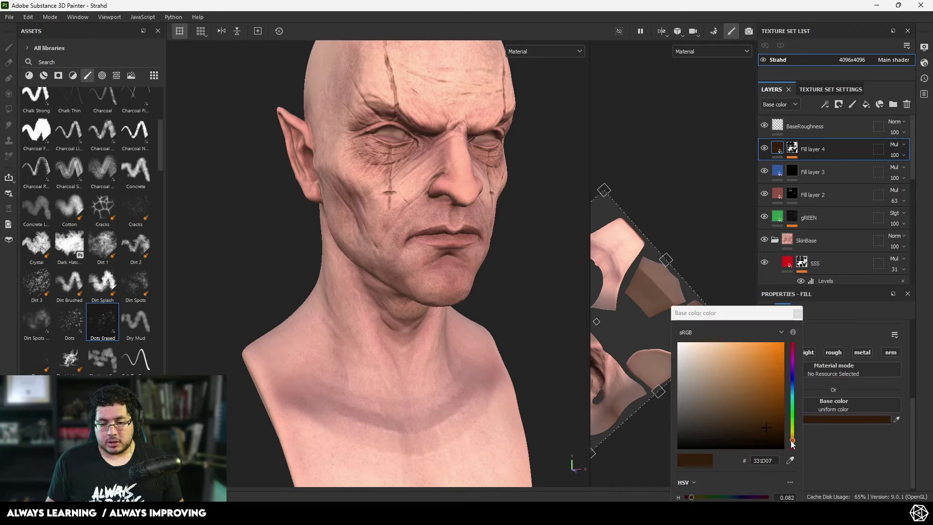
mouse_move(793, 443)
left_mouse_down()
mouse_move(771, 398)
mouse_move(774, 360)
left_mouse_up()
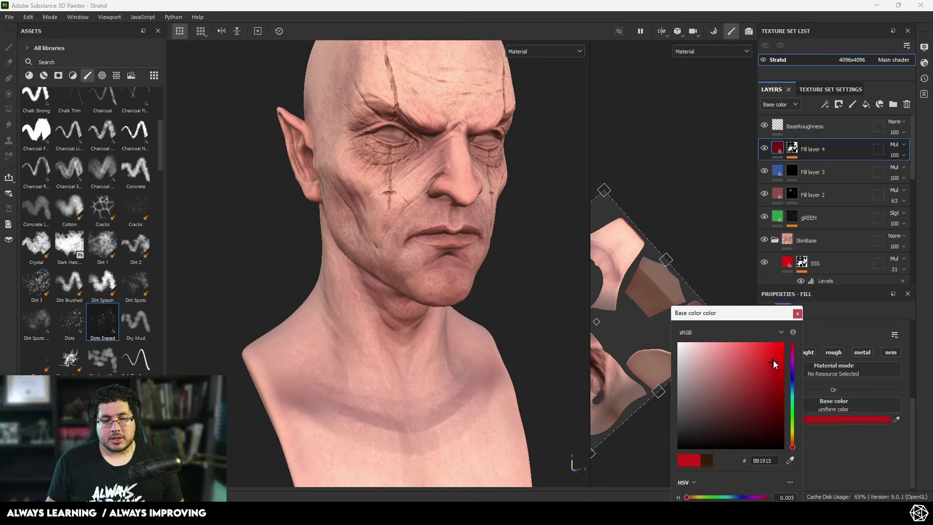
left_click(798, 314)
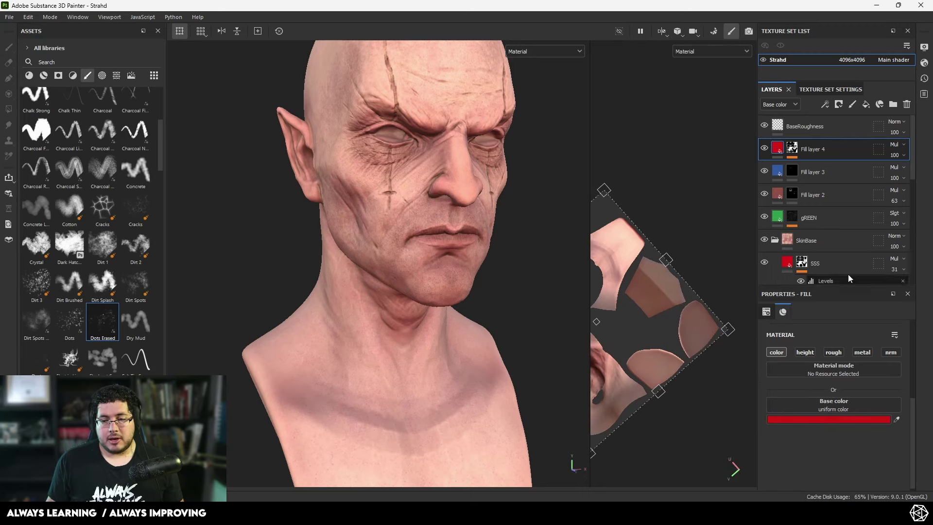
left_click_drag(920, 173, 904, 173)
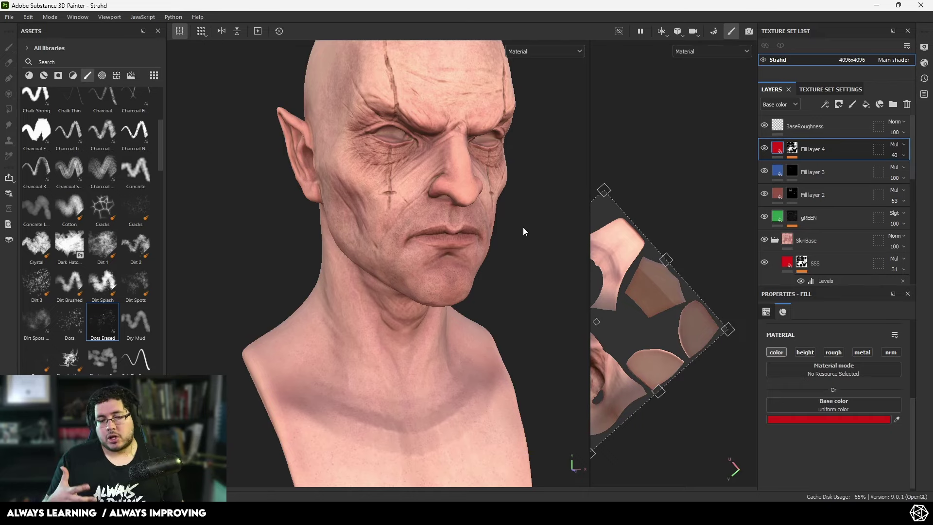
Step: Add a fill layer above Fill layer 4 with only the color channel enabled
left_click_drag(523, 227, 515, 287, "alt")
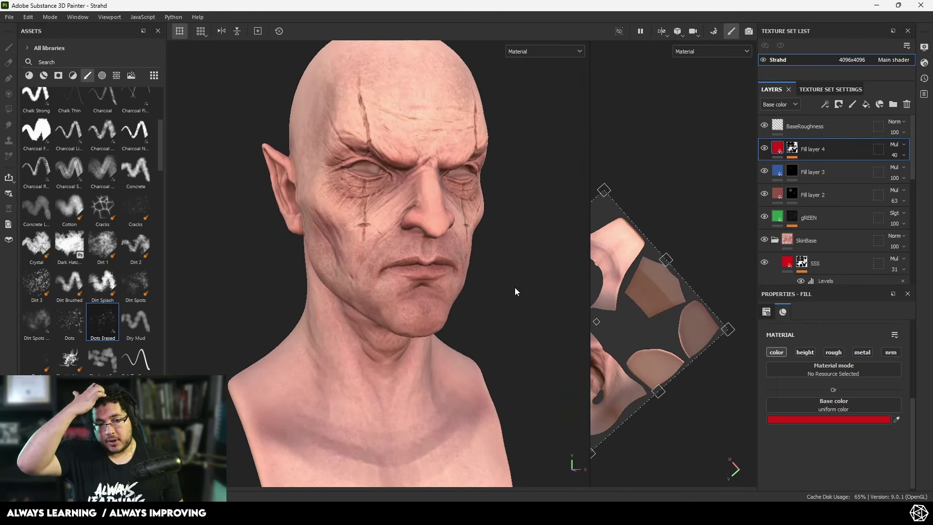
left_click_drag(455, 241, 432, 241, "alt")
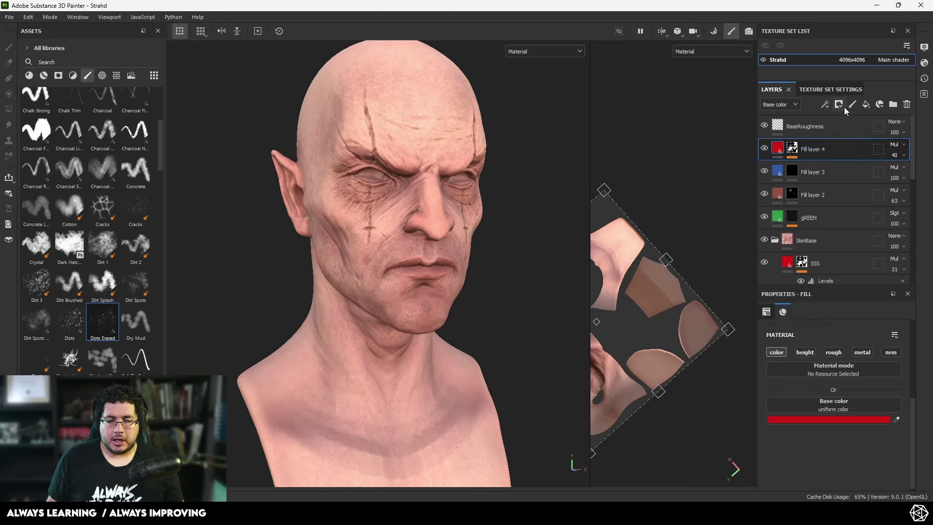
left_click(866, 105)
left_click(805, 352)
left_click(833, 352)
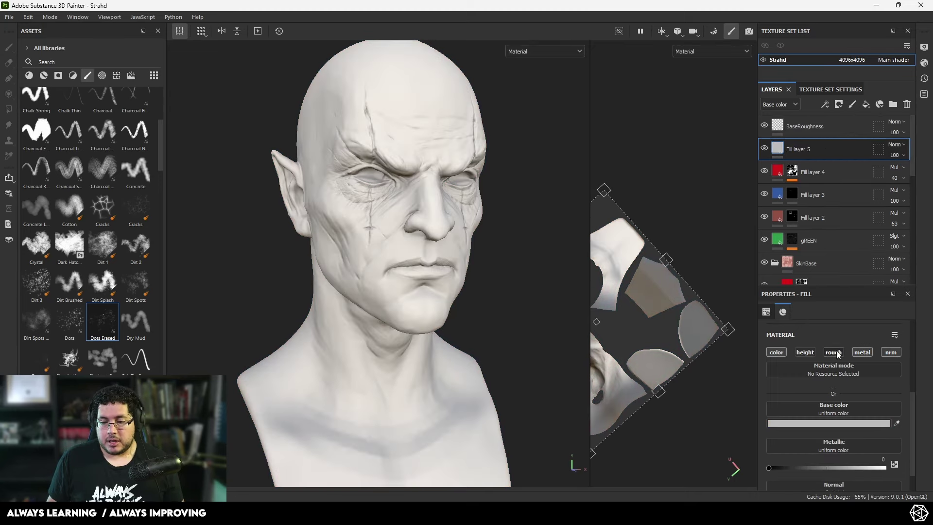
left_click(862, 351)
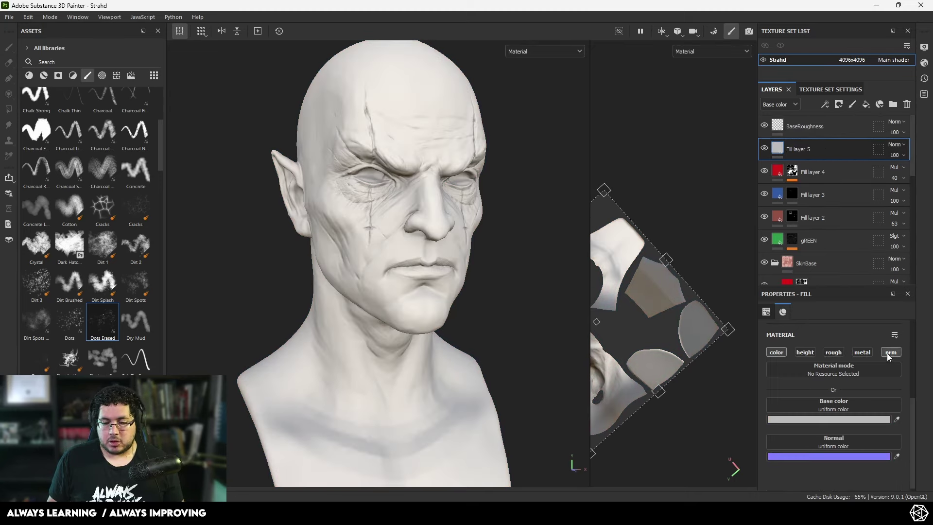
left_click(890, 352)
Step: Set the new fill layer's base color to a light yellow, F0D869
left_click(851, 419)
left_click(793, 428)
left_click_drag(760, 379, 731, 354)
left_click(795, 433)
left_click(760, 377)
left_click(739, 362)
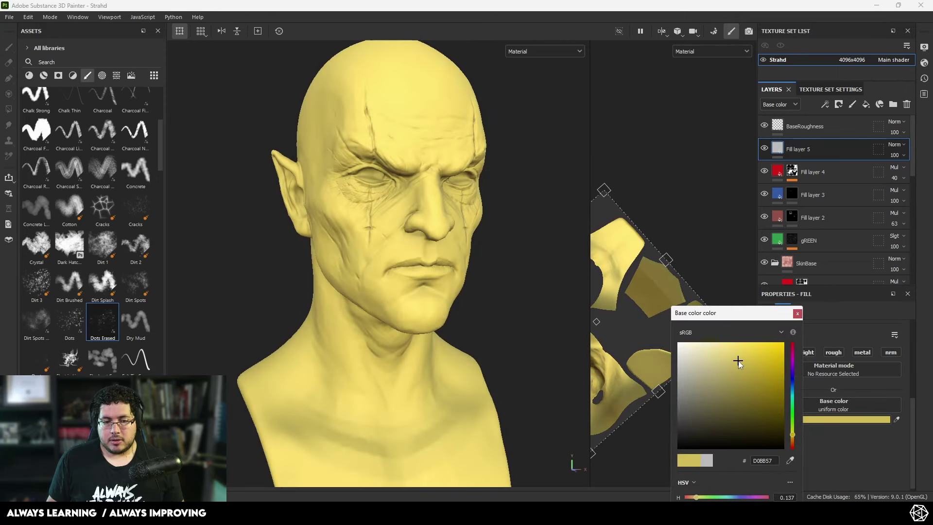
left_click(735, 351)
Step: Add a black mask with a Light generator to Fill layer 5 and set its vertical angle to 258
left_click(799, 154)
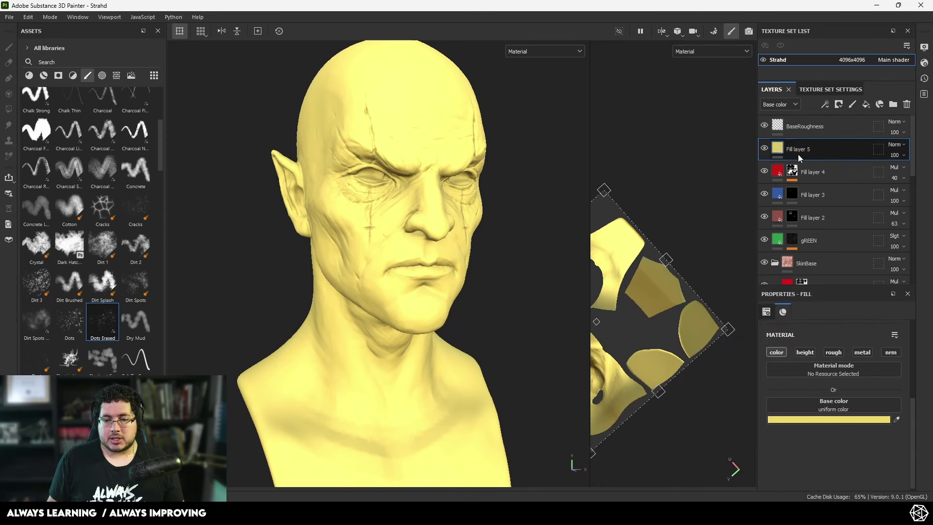
right_click(798, 154)
left_click(825, 18)
right_click(792, 148)
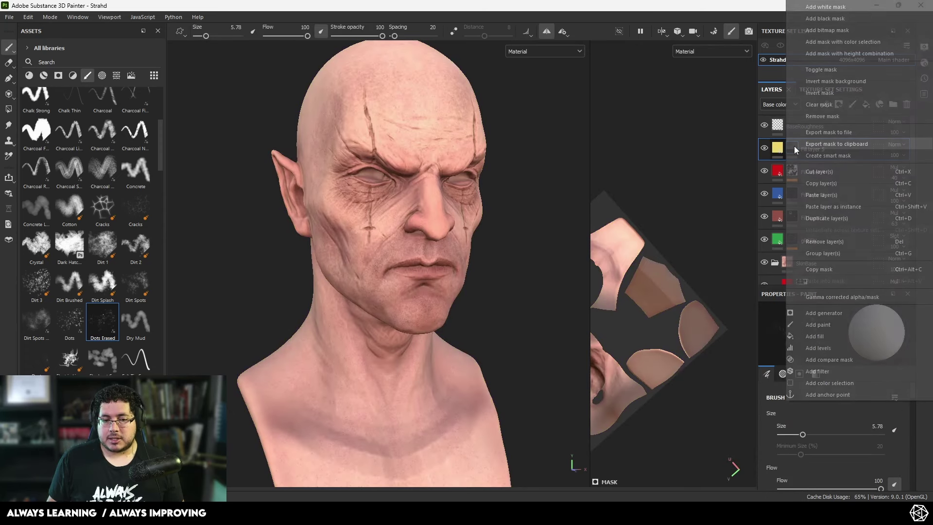
left_click(823, 312)
left_click(833, 339)
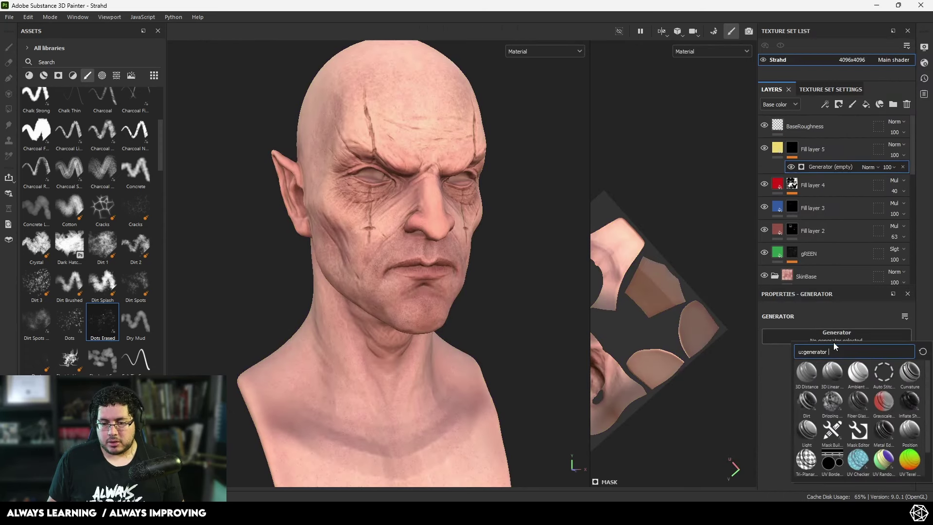
left_click(808, 429)
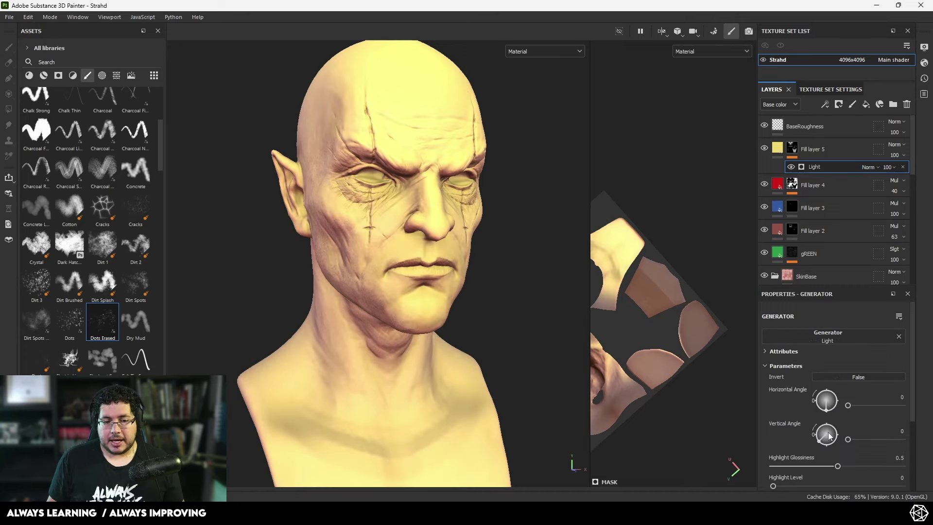
left_click_drag(825, 439, 829, 445)
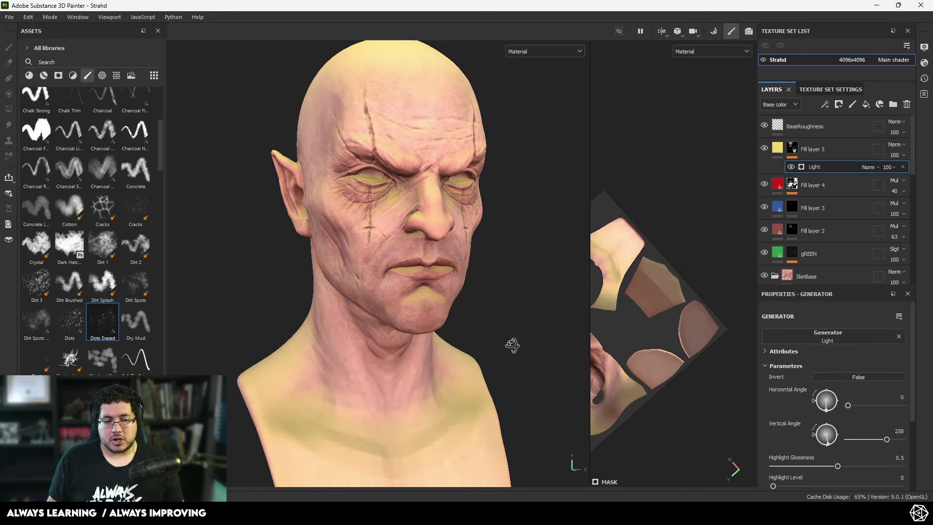
Step: Set the Light generator's highlight glossiness to 0.23 and light attenuation to 0.72
left_click_drag(513, 345, 544, 340, "alt")
scroll(802, 454, "down", 3)
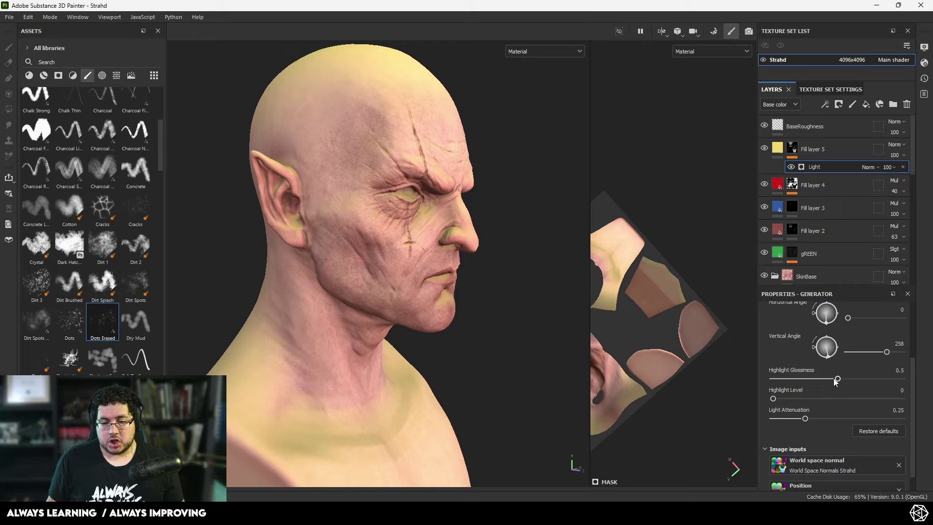
mouse_move(800, 380)
left_mouse_down()
mouse_move(848, 379)
mouse_move(803, 380)
left_mouse_up()
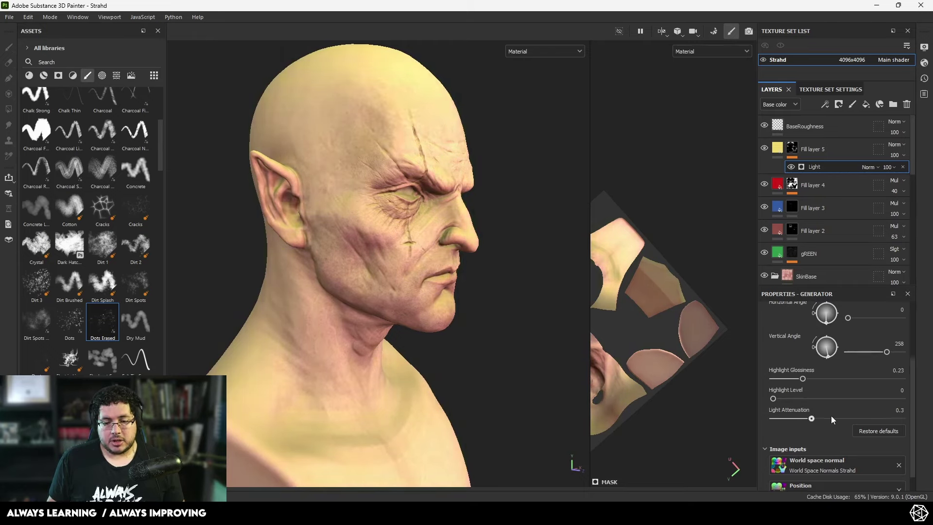
left_click_drag(831, 417, 867, 415)
Step: Set Fill layer 5's blending mode to Linear dodge (Add)
left_click_drag(491, 296, 421, 194, "alt")
middle_click_drag(421, 193, 425, 224, "alt")
right_click_drag(438, 183, 449, 278, "alt")
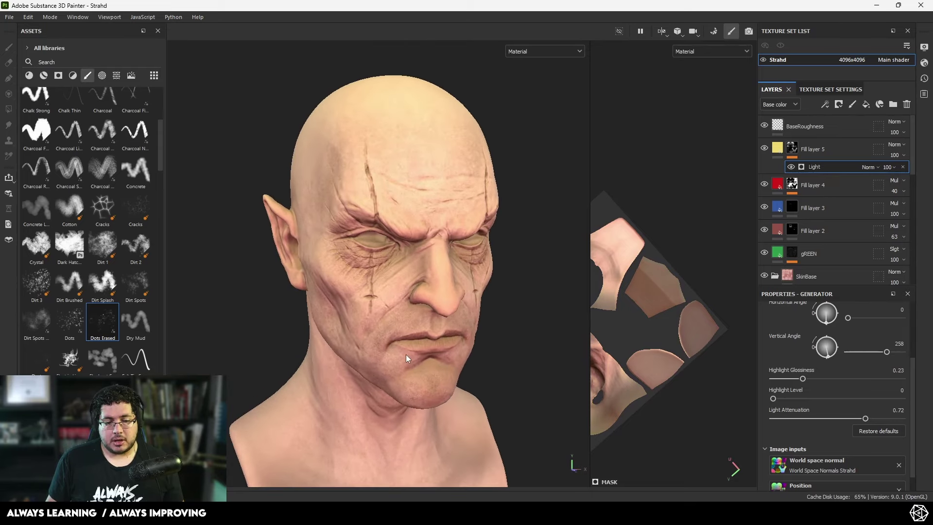
left_click(894, 144)
left_click(870, 237)
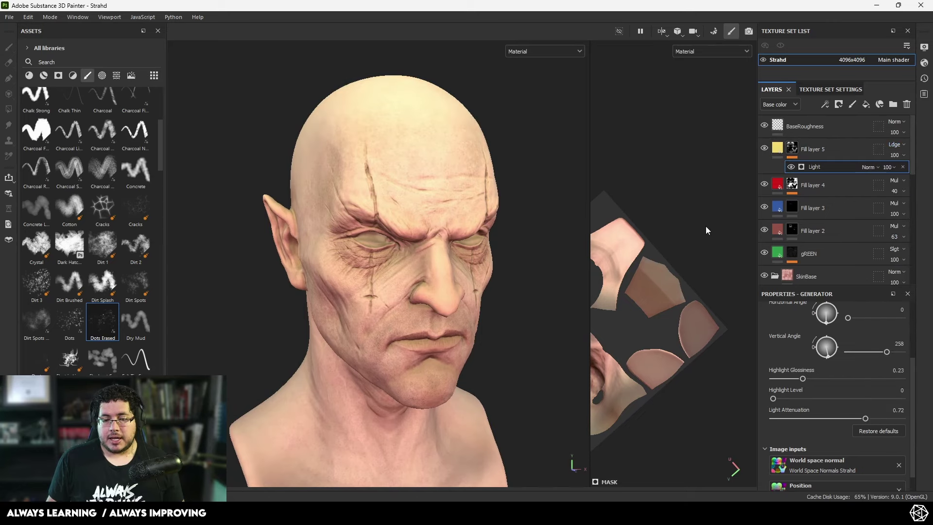
Step: Examine the yellow highlights on the bust from several angles and distances, in both the material and base color views
left_click_drag(554, 265, 489, 218, "alt")
right_click_drag(489, 218, 462, 202, "alt")
left_click_drag(462, 202, 394, 222, "alt")
right_click_drag(486, 224, 285, 236, "alt")
left_click_drag(285, 237, 499, 320, "alt")
key("c")
right_click_drag(499, 319, 377, 283, "alt")
left_click_drag(378, 284, 379, 297, "alt")
right_click_drag(379, 297, 334, 257, "alt")
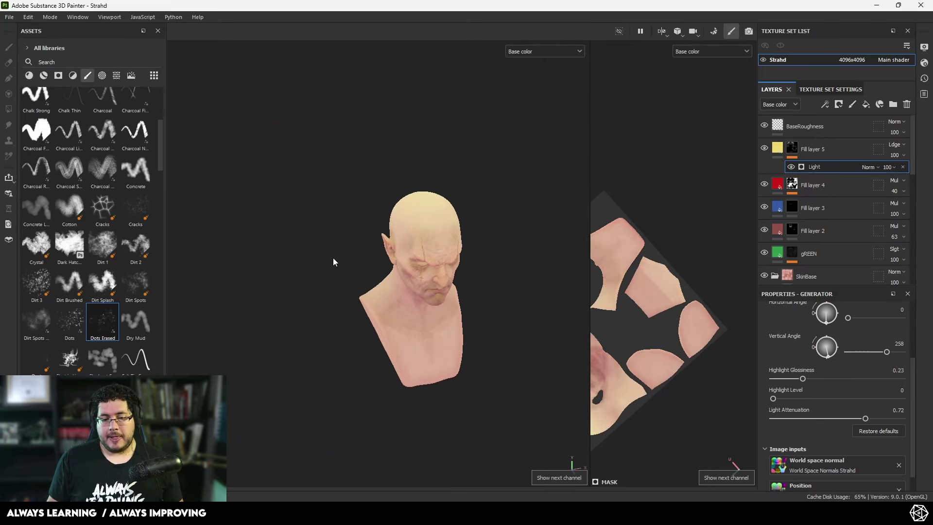
left_click_drag(334, 258, 350, 238, "alt")
right_click_drag(350, 238, 564, 314, "alt")
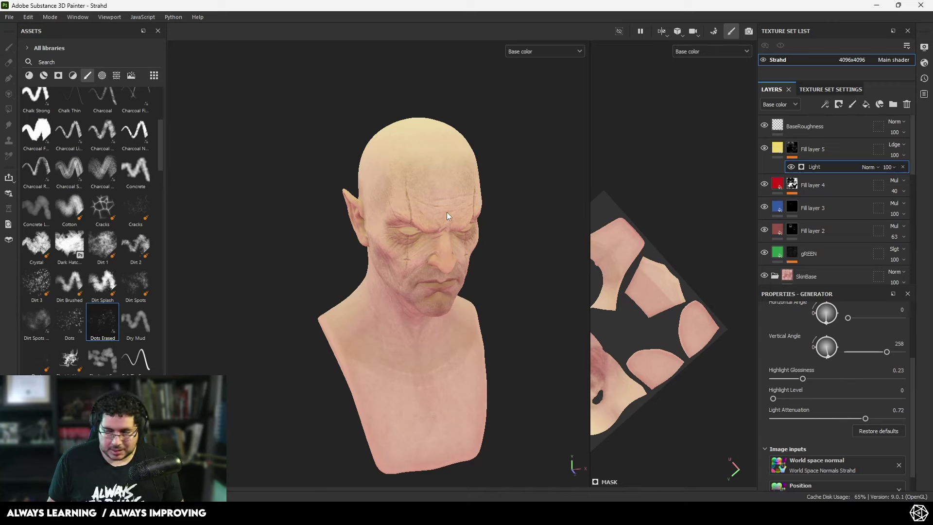
right_click_drag(433, 221, 463, 258, "alt")
left_click_drag(463, 258, 448, 237, "alt")
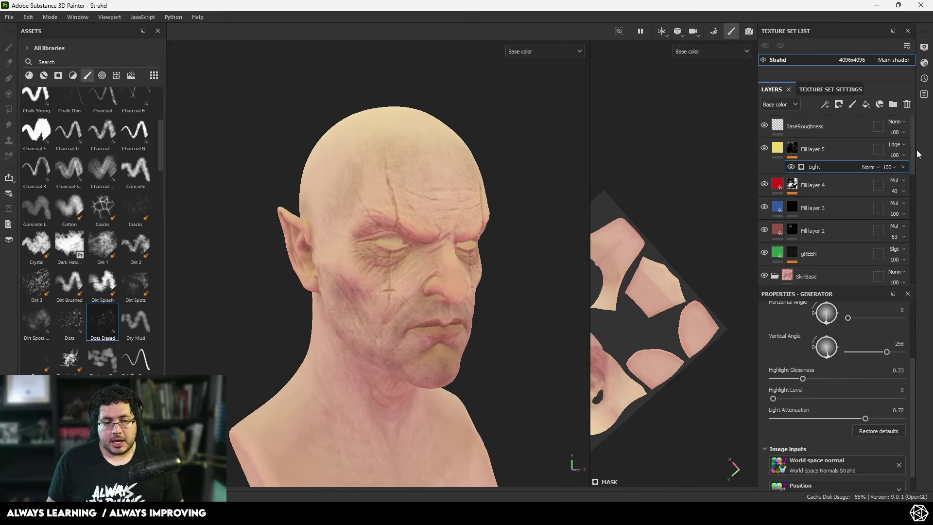
Step: Change Fill layer 5's base color to a saturated orange and lower its opacity to 17
left_click(778, 152)
left_click(816, 404)
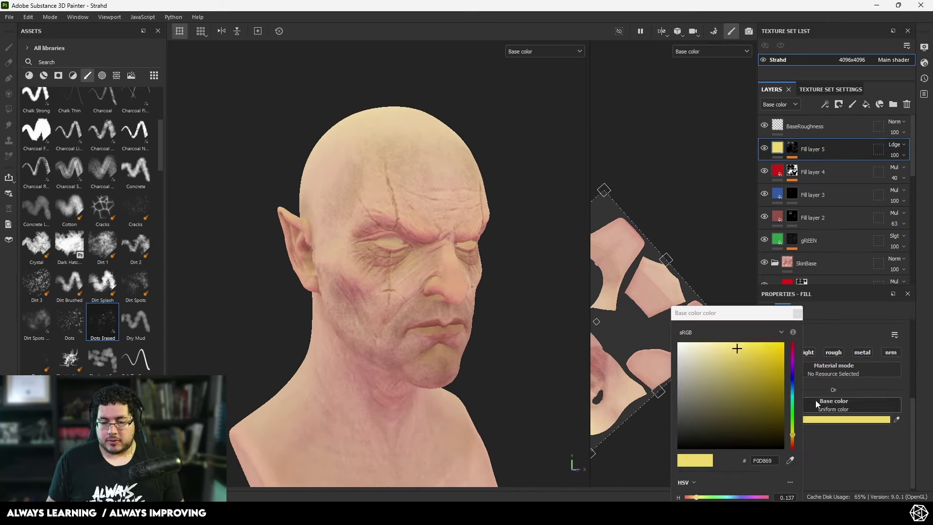
left_click_drag(792, 438, 795, 445)
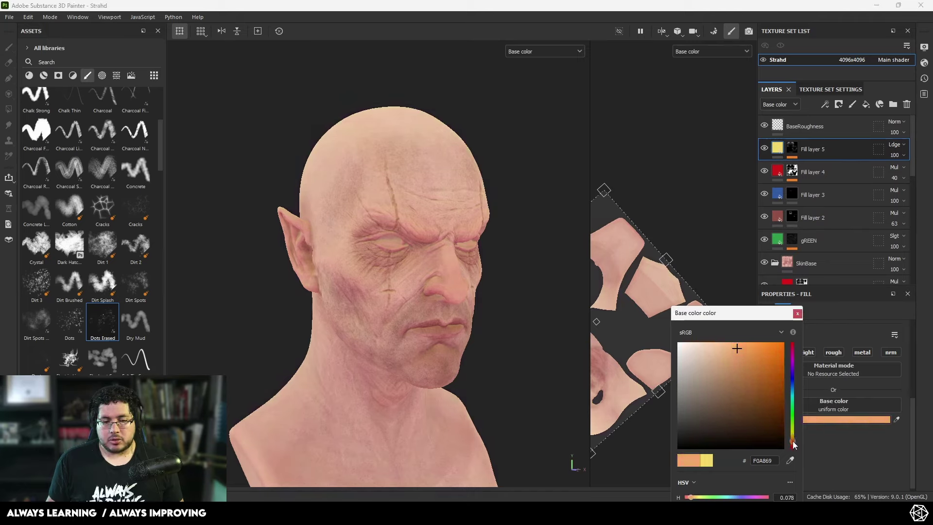
left_click_drag(754, 375, 760, 348)
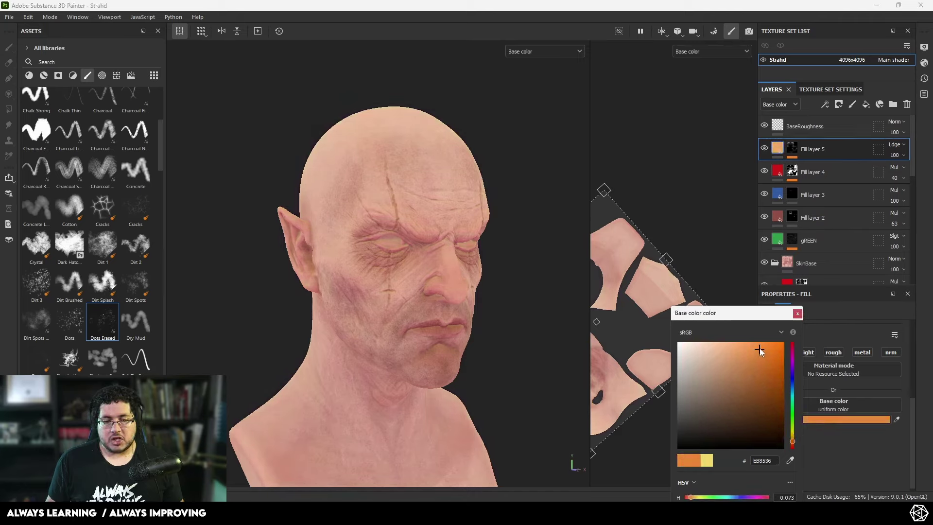
left_click(798, 313)
left_click_drag(921, 174, 896, 176)
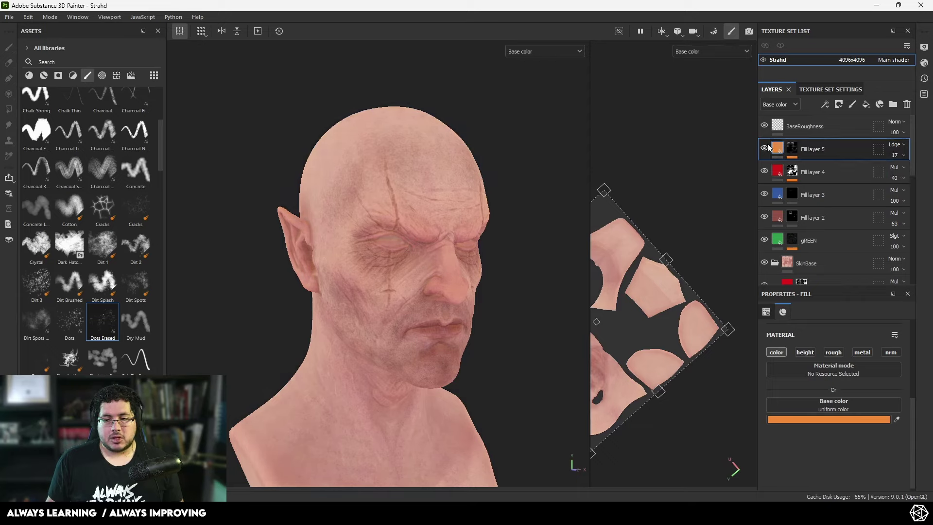
Step: Compare the bust with Fill layer 5 hidden and shown, and inspect the face up close in the material view
left_click(765, 149)
left_click(765, 149)
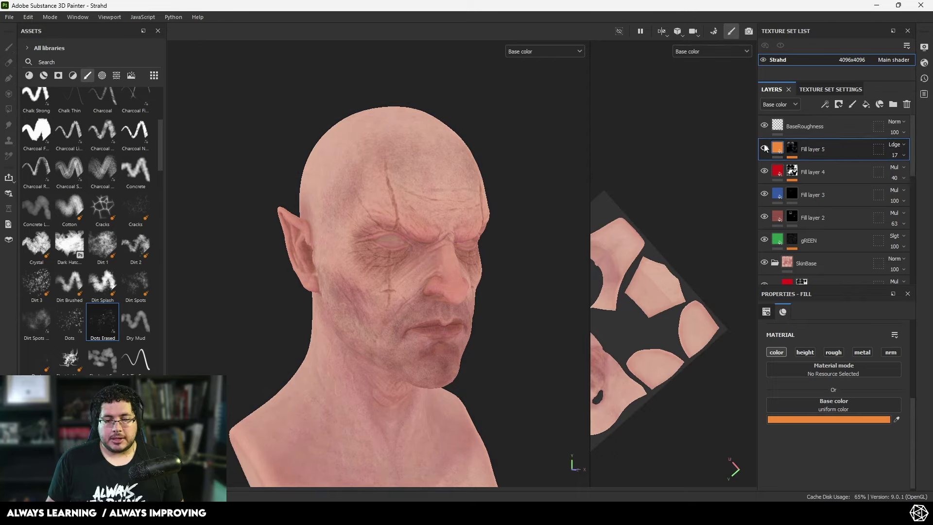
left_click(764, 148)
left_click_drag(448, 224, 462, 281, "alt")
key("m")
middle_click_drag(462, 281, 457, 202, "alt")
left_click_drag(457, 203, 410, 240, "alt")
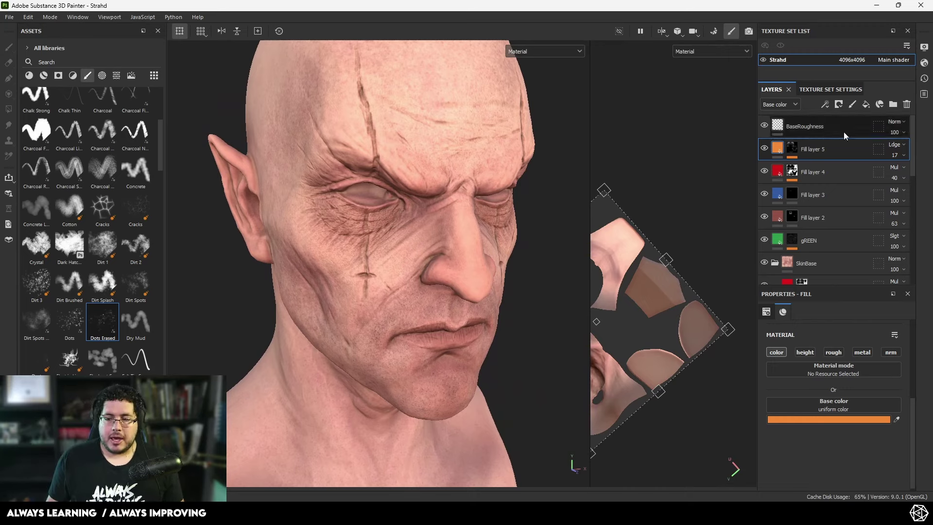
Step: Add a new fill layer above Fill layer 5 and group the layers from Fill layer 5 through gREEN into a folder
left_click(866, 104)
left_click(821, 178)
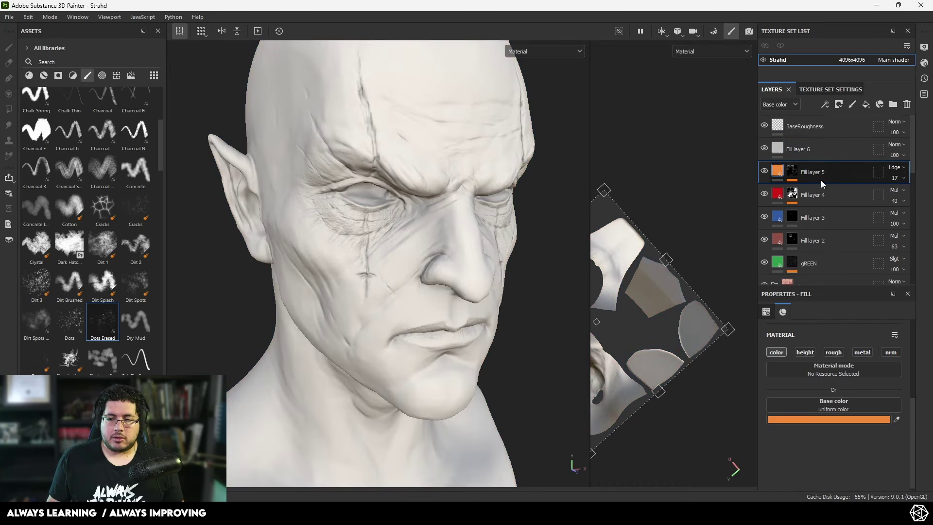
left_click(821, 266, "shift")
key("ctrl+g")
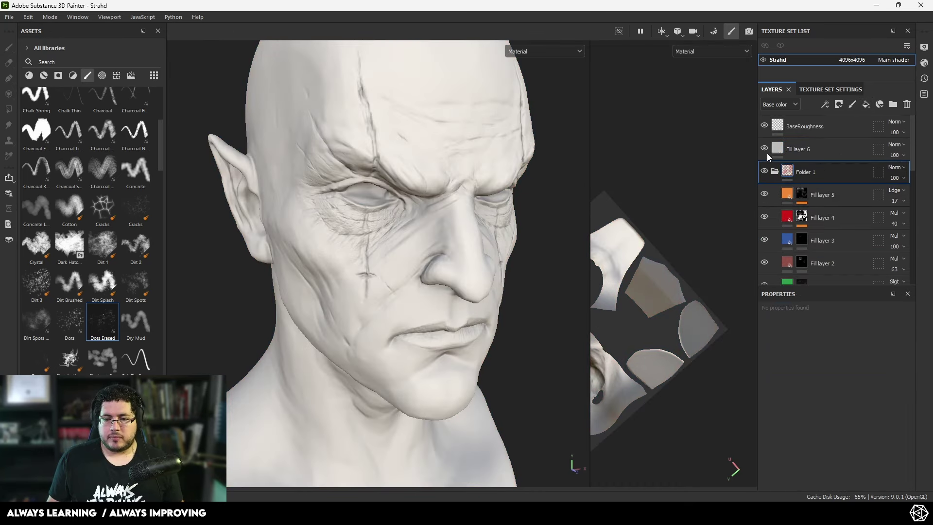
Step: Try limiting Fill layer 6 to a dark red base color and hiding it with a black mask
left_click(798, 150)
left_click(799, 354)
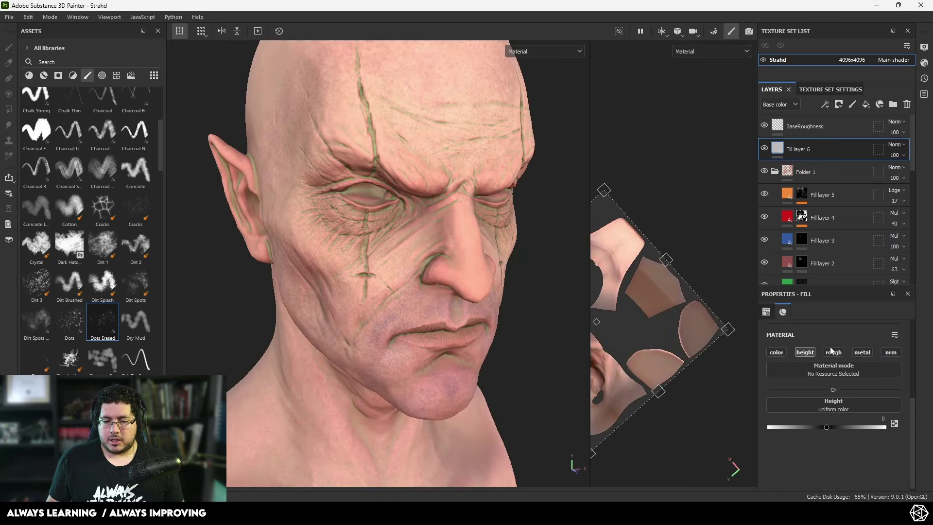
left_click(779, 355, "alt")
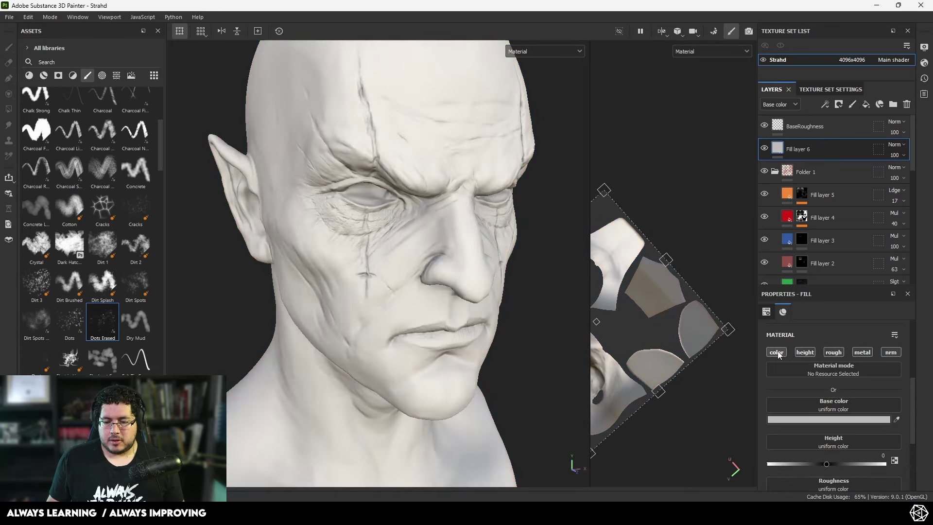
left_click(778, 354, "alt")
left_click(805, 421)
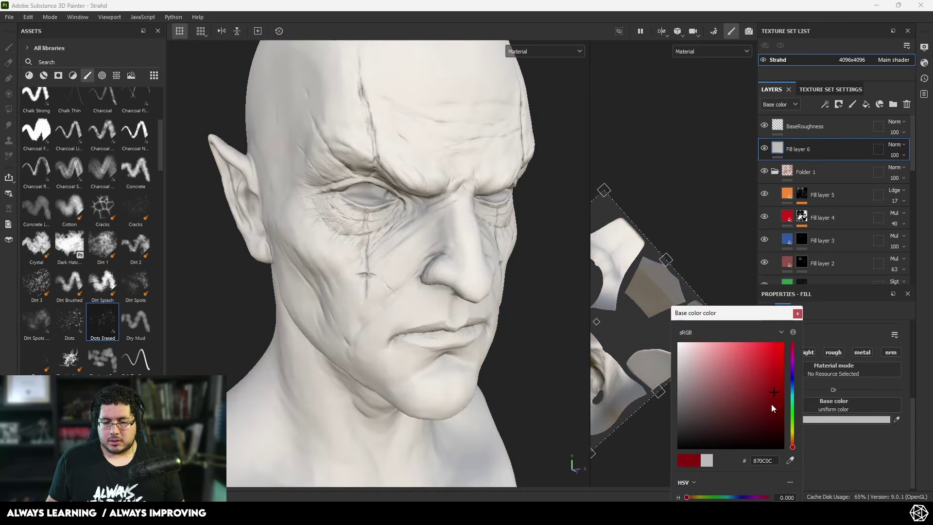
left_click(771, 404)
right_click(804, 149)
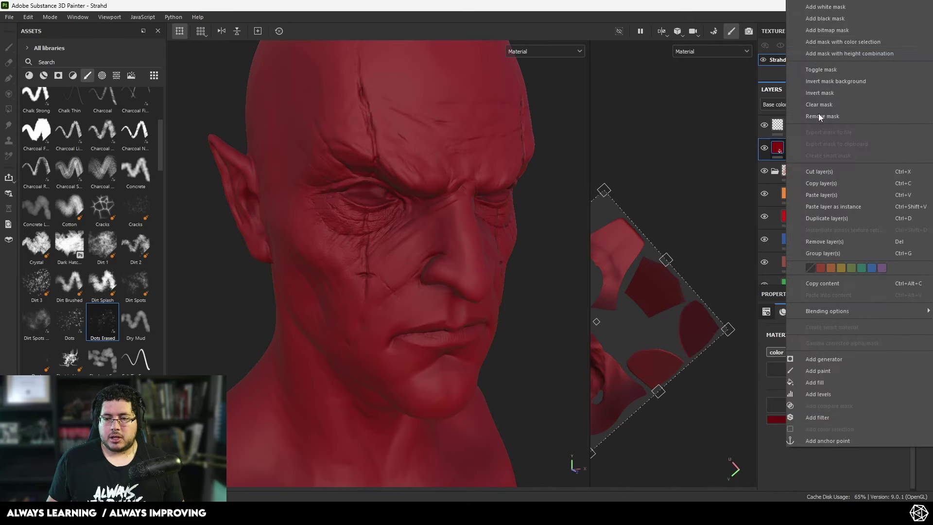
left_click(826, 19)
Step: Undo Fill layer 6's black mask and its color and channel changes
key("ctrl+z")
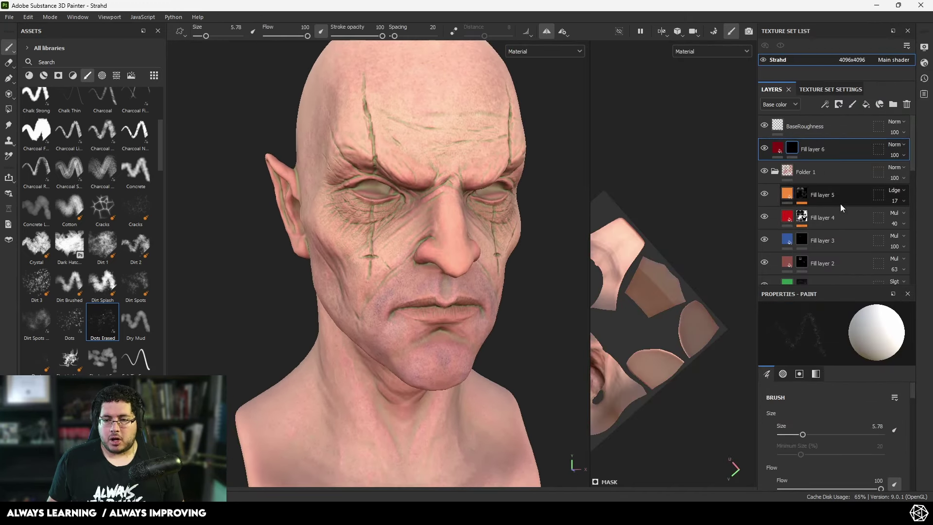
key("ctrl+z")
key("ctrl+z")
key("ctrl+z")
key("ctrl+z")
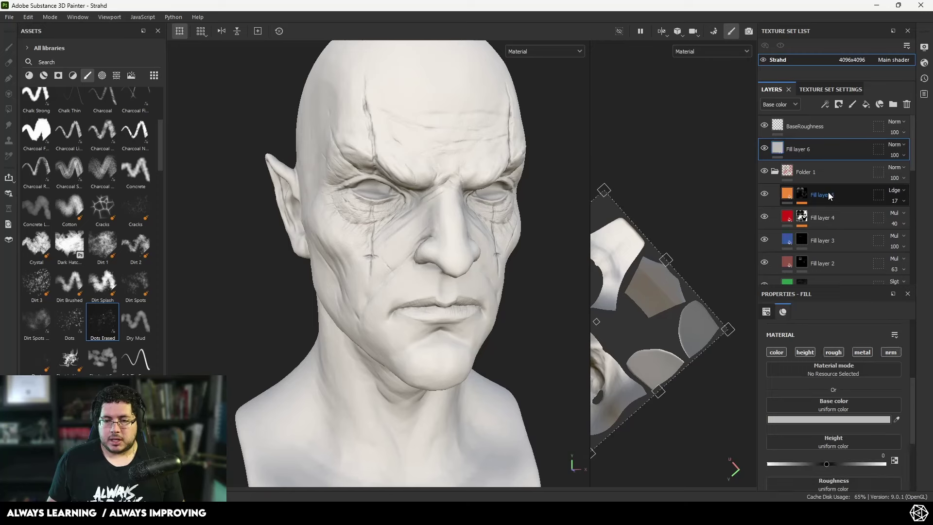
Step: Move the layers from Fill layer 5 through gREEN into the SkinBase folder above SSS, and remove the emptied Folder 1
scroll(847, 218, "down", 3)
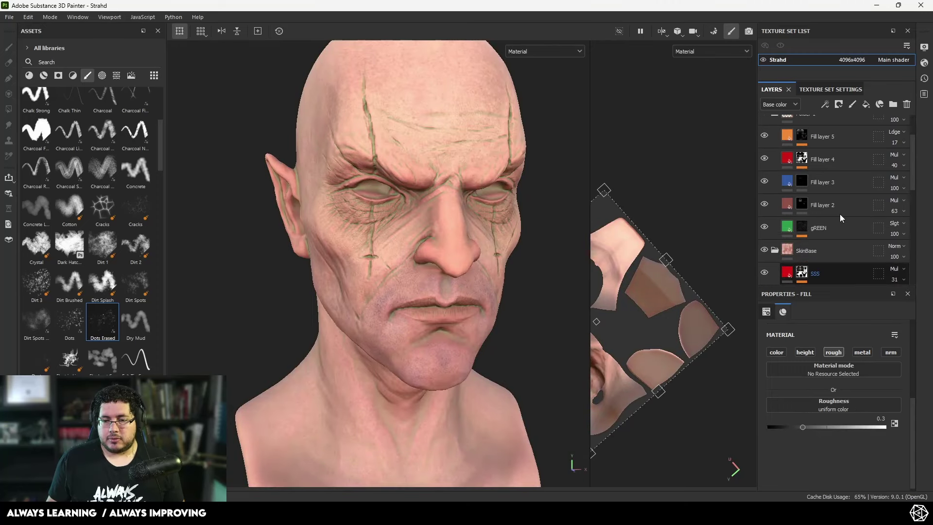
left_click(825, 169)
left_click(828, 249, "shift")
left_click_drag(828, 249, 818, 199)
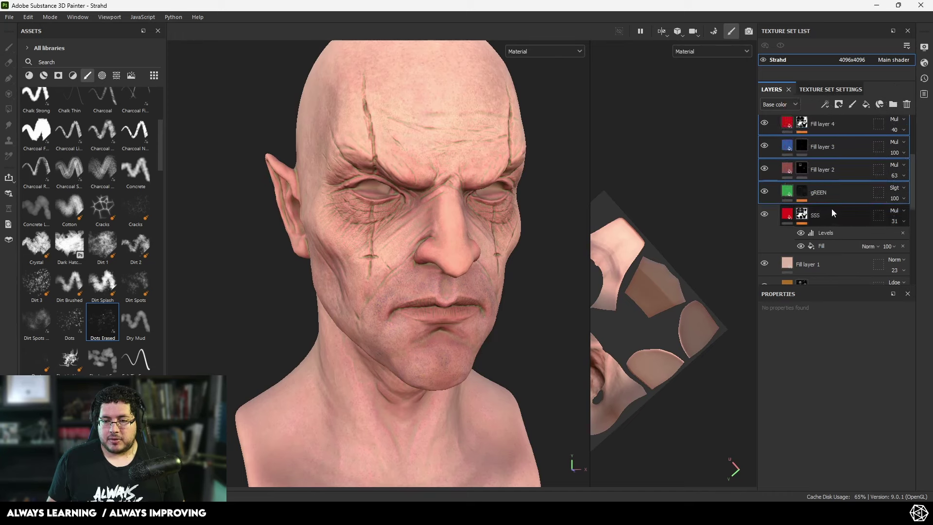
scroll(827, 205, "up", 3)
left_click(815, 168)
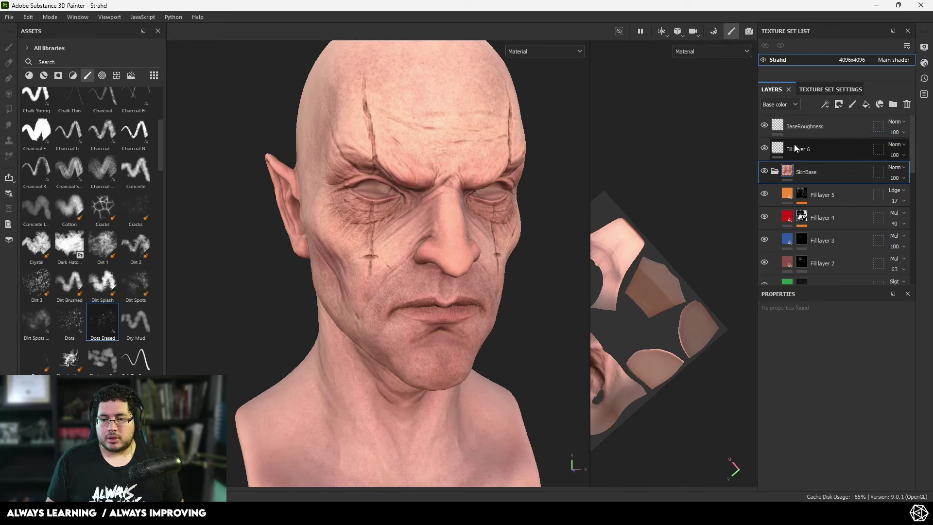
Step: Limit Fill layer 6 to color and roughness, with a dark red 6B0909 base color and roughness 0.2245
left_click(795, 146)
left_click(823, 353)
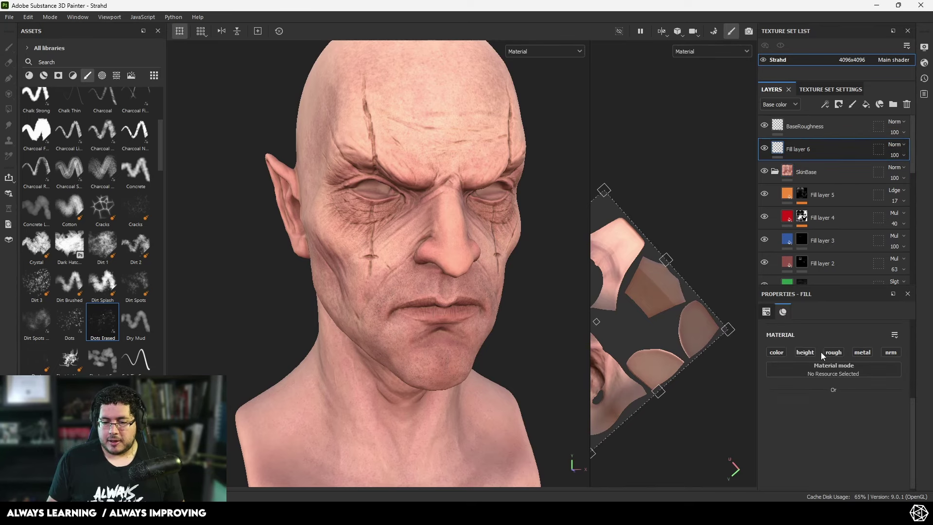
left_click(783, 351)
left_click(846, 419)
left_click(774, 405)
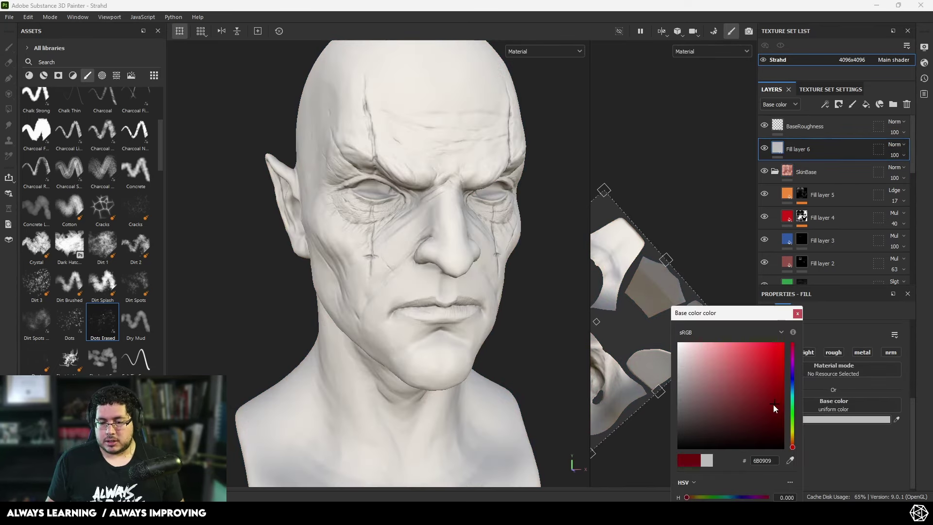
left_click(797, 315)
left_click(831, 350)
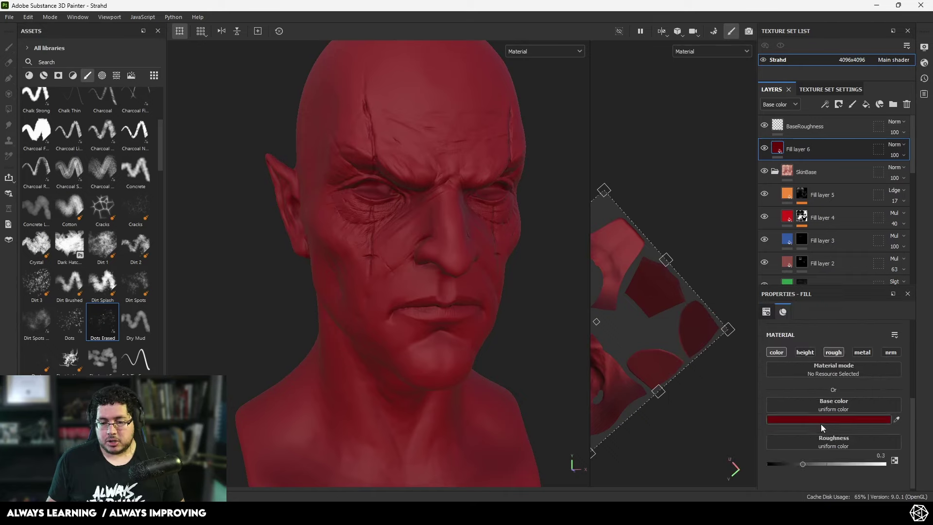
mouse_move(808, 465)
left_mouse_down()
mouse_move(782, 463)
mouse_move(793, 464)
left_mouse_up()
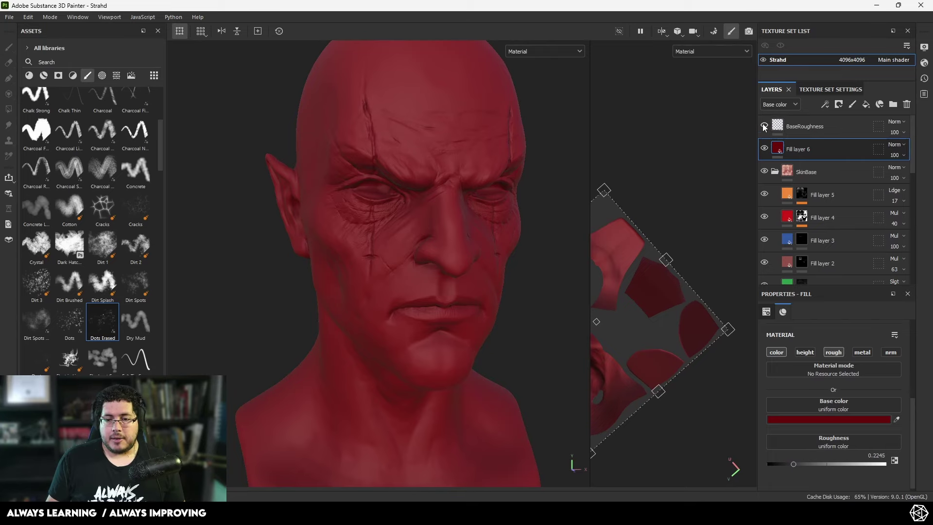
Step: Compare the bust's glossiness with the BaseRoughness layer hidden and shown
left_click(765, 126)
left_click(764, 126)
left_click(765, 126)
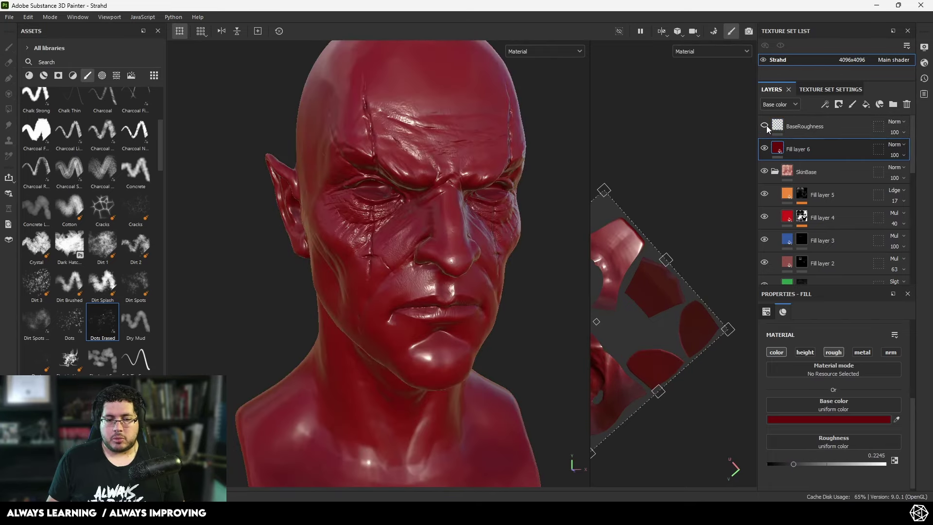
left_click(765, 126)
Step: Rename Fill layer 6 as Blood and add a black mask to it
double_click(805, 149)
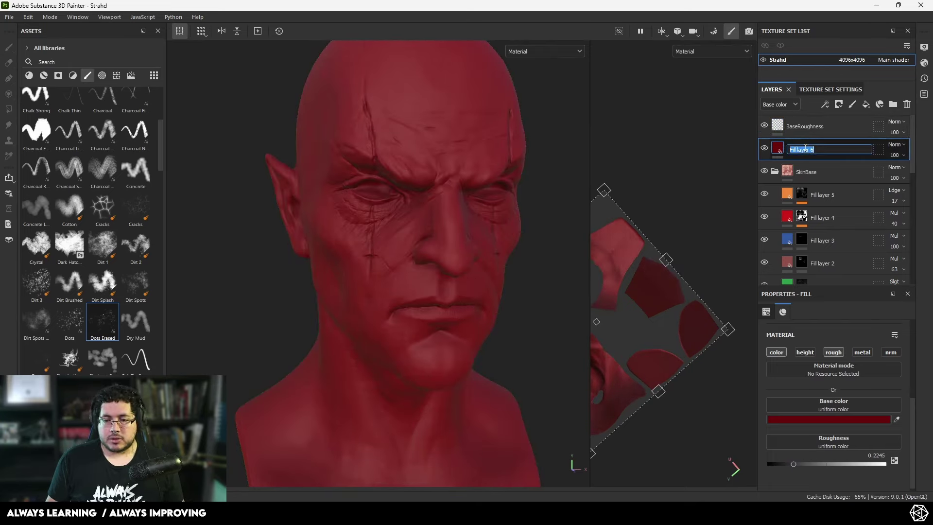
type("Blood")
key("Return")
right_click(804, 147)
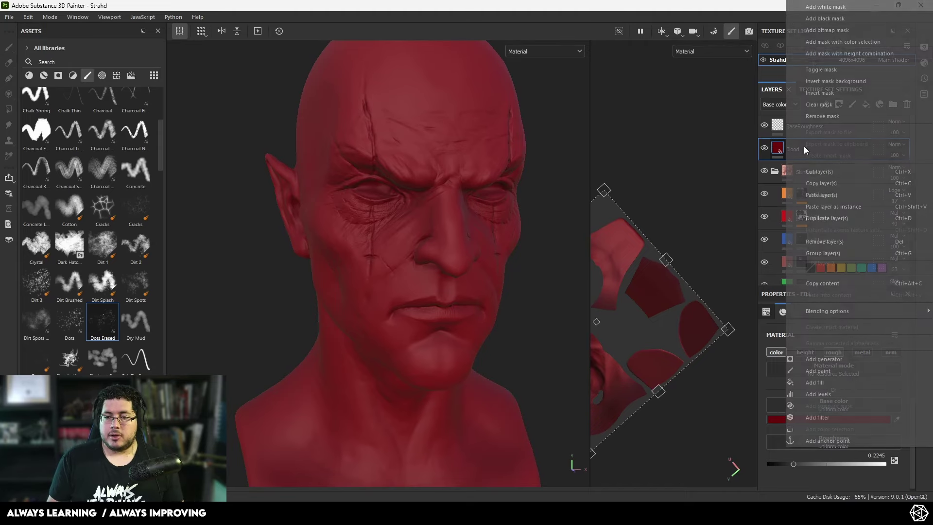
left_click(823, 20)
Step: Paint blood down the vertical scar below the eye with the Dirt Splash brush at size 2.94
right_click_drag(333, 231, 452, 272, "alt")
middle_click_drag(452, 272, 406, 289, "alt")
right_click_drag(406, 289, 472, 307, "alt")
right_click_drag(385, 227, 362, 227, "ctrl")
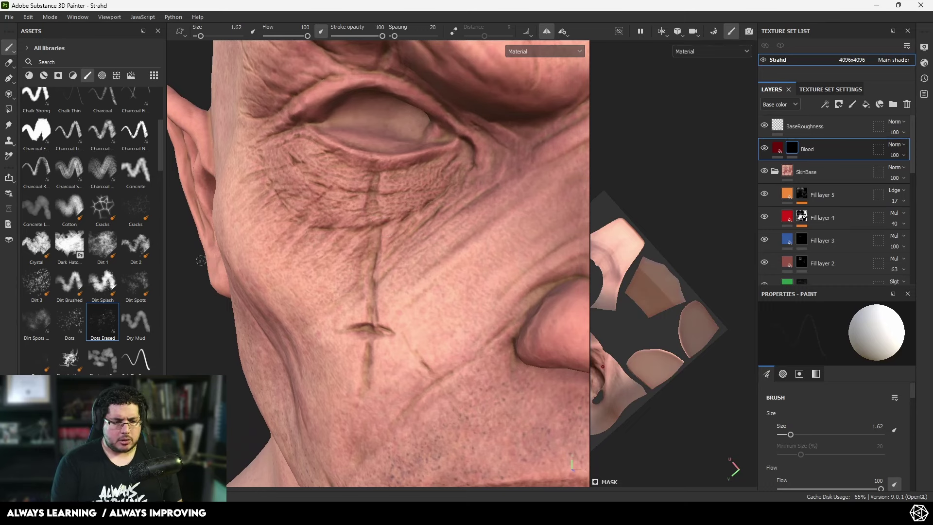
left_click(103, 282)
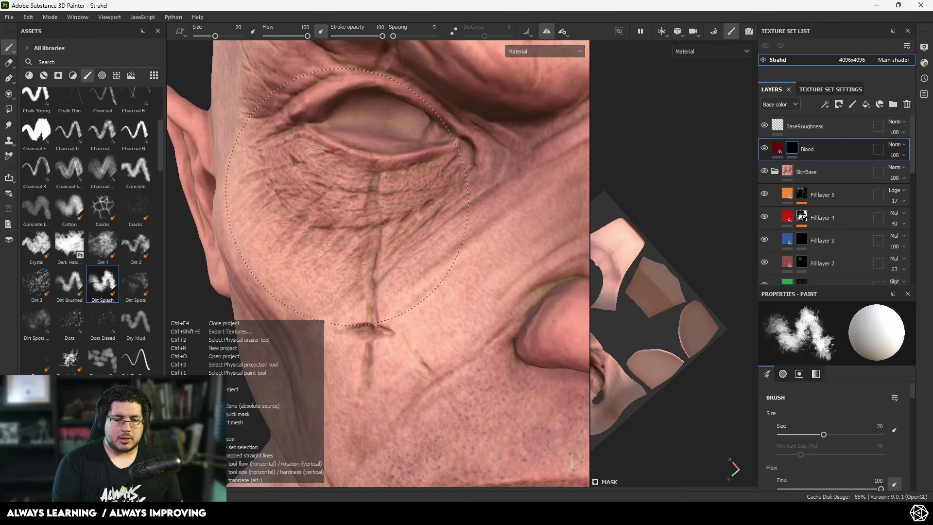
right_click_drag(333, 167, 289, 168, "ctrl")
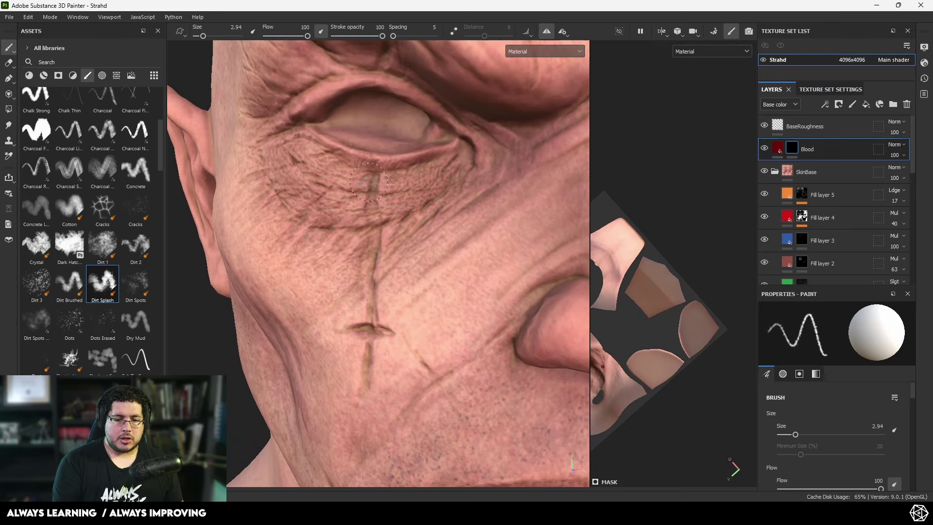
left_click_drag(374, 159, 370, 278)
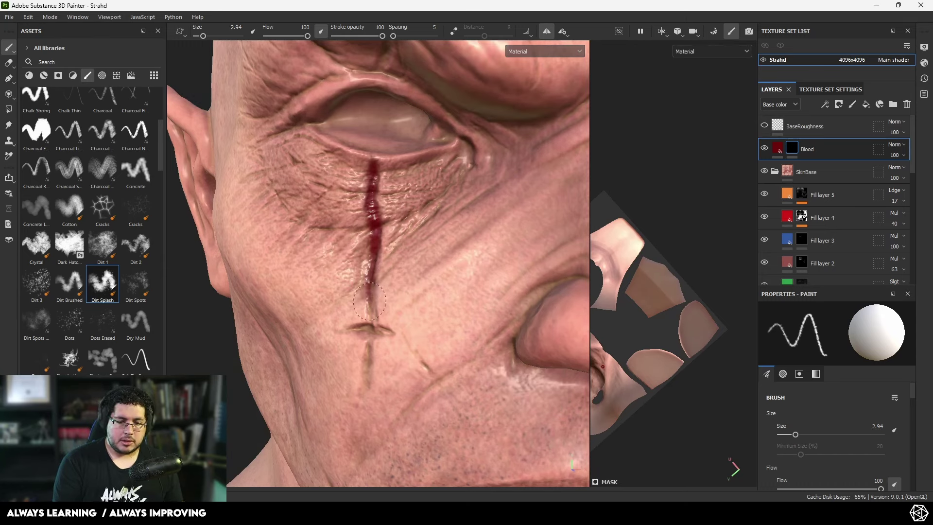
left_click_drag(370, 301, 365, 362)
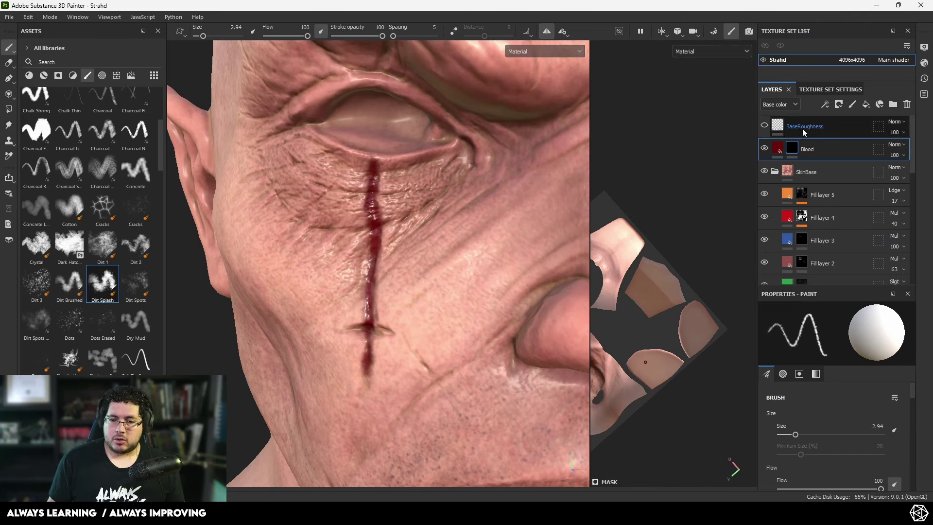
Step: Move the BaseRoughness layer into the top of the SkinBase folder and make it visible
left_click_drag(803, 128, 775, 174)
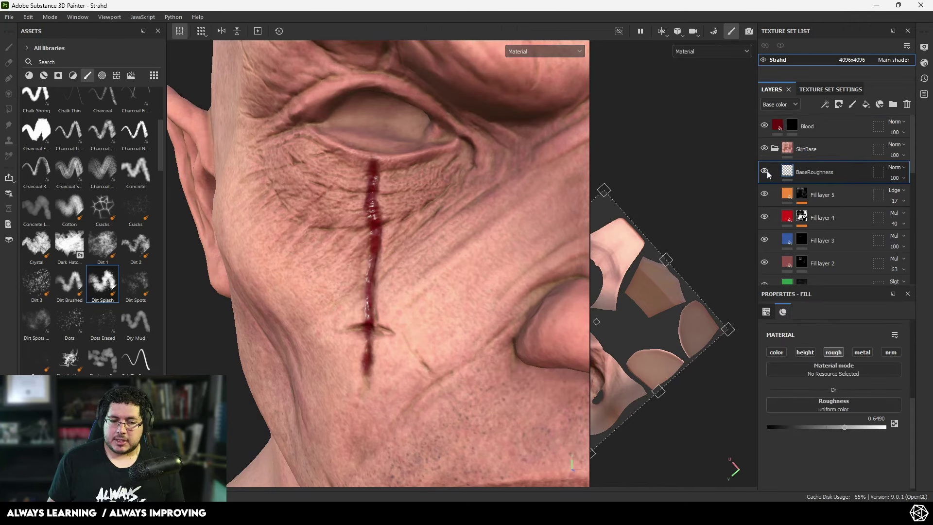
left_click(372, 324)
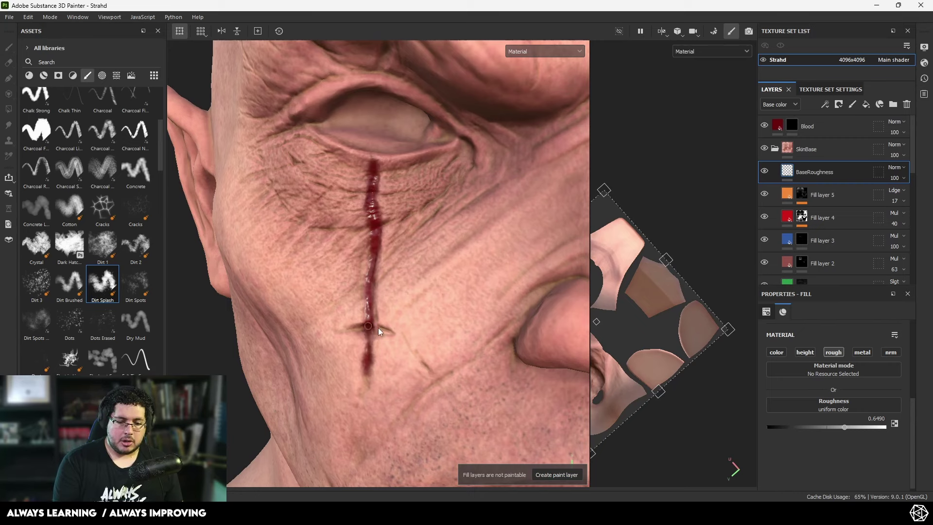
Step: Paint blood along the short horizontal cut of the cheek scar on the Blood layer's mask
left_click(782, 134)
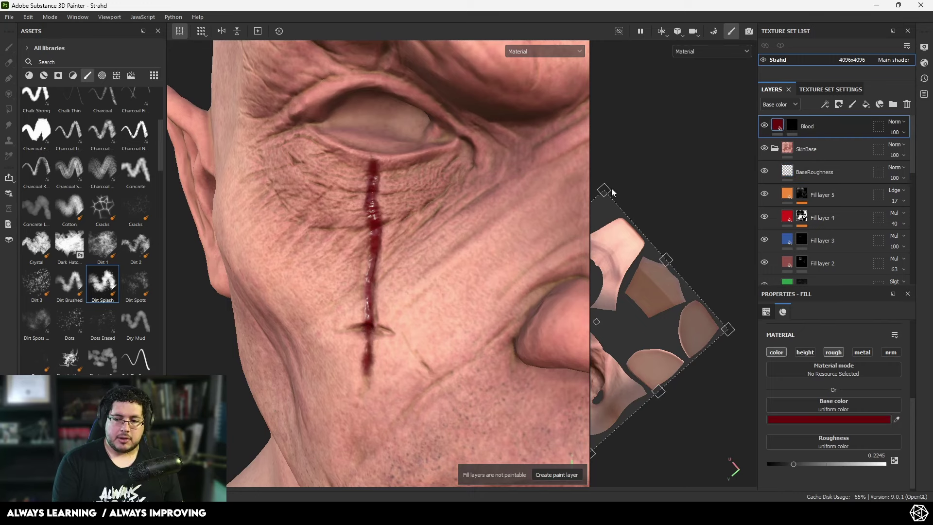
left_click(792, 127)
left_click_drag(354, 330, 392, 332)
Step: Paint blood along the long forehead scar down through the brow to the upper eyelid on the Blood layer's mask
right_click_drag(433, 322, 227, 263, "alt")
mouse_move(227, 263)
left_mouse_down("alt")
mouse_move(187, 260)
mouse_move(226, 265)
left_mouse_up("alt")
right_click_drag(226, 265, 390, 217, "alt")
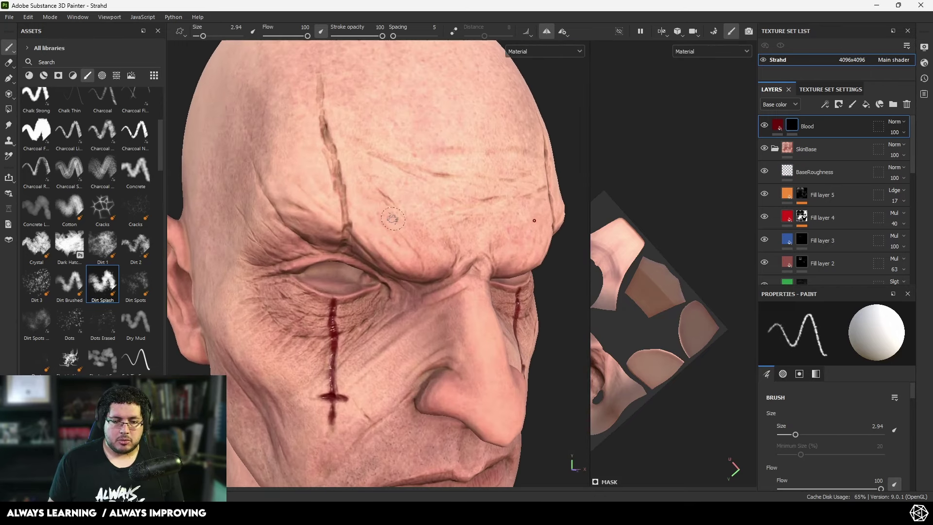
middle_click_drag(333, 120, 353, 166, "alt")
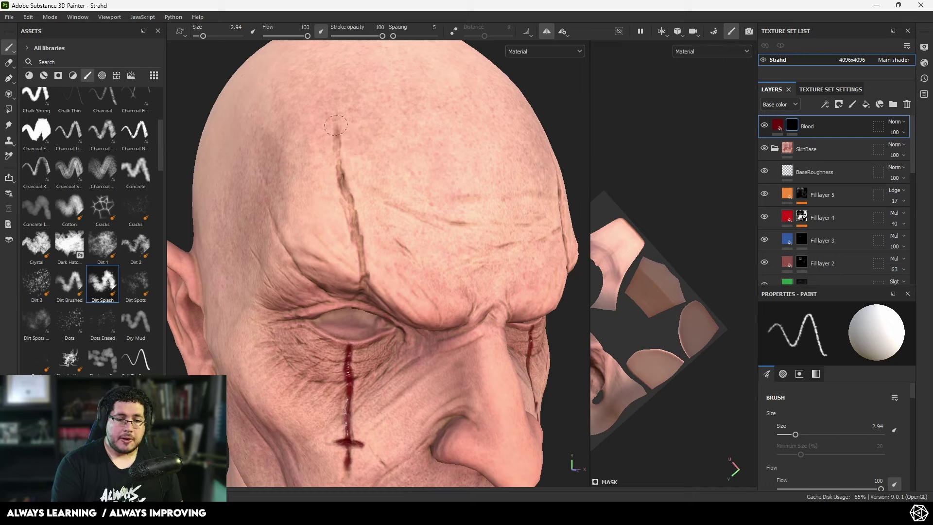
left_click_drag(340, 177, 338, 187)
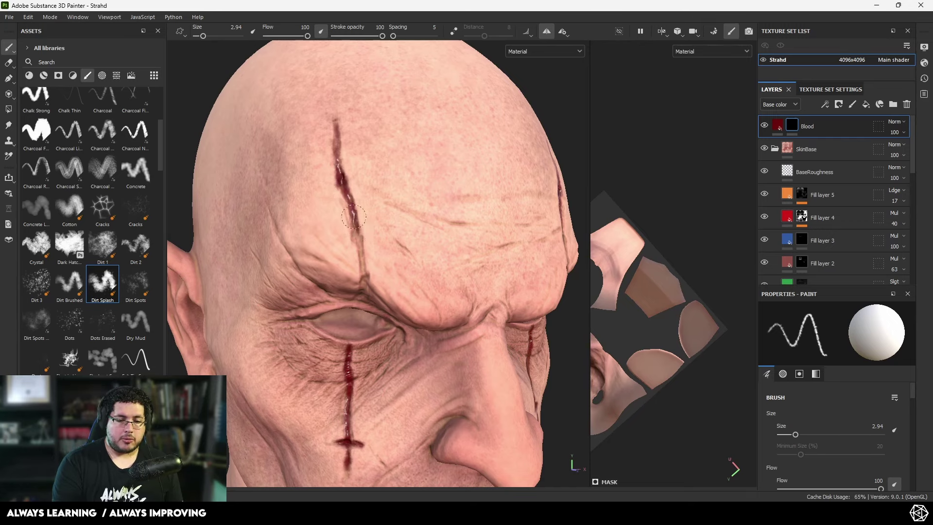
left_click_drag(362, 244, 364, 253)
mouse_move(364, 253)
left_mouse_down("alt")
mouse_move(365, 231)
mouse_move(366, 287)
left_mouse_up("alt")
left_click_drag(365, 292, 362, 281, "alt")
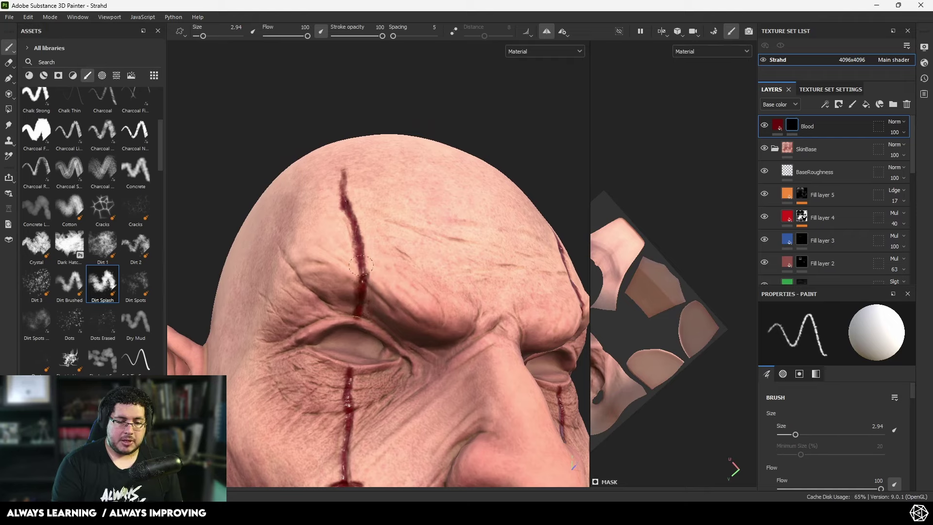
Step: Try the Overlay blend mode on the Blood layer, and settle on Multiply for its base color
left_click(900, 122)
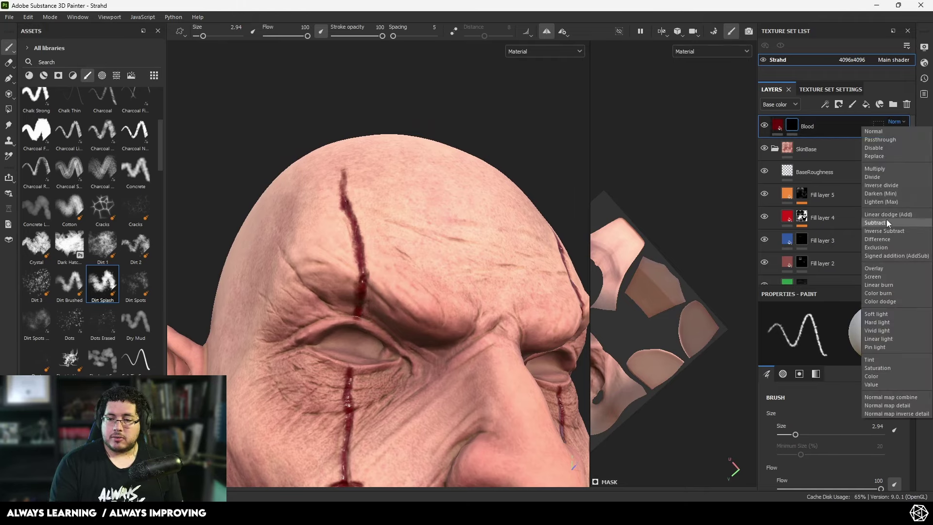
left_click(880, 268)
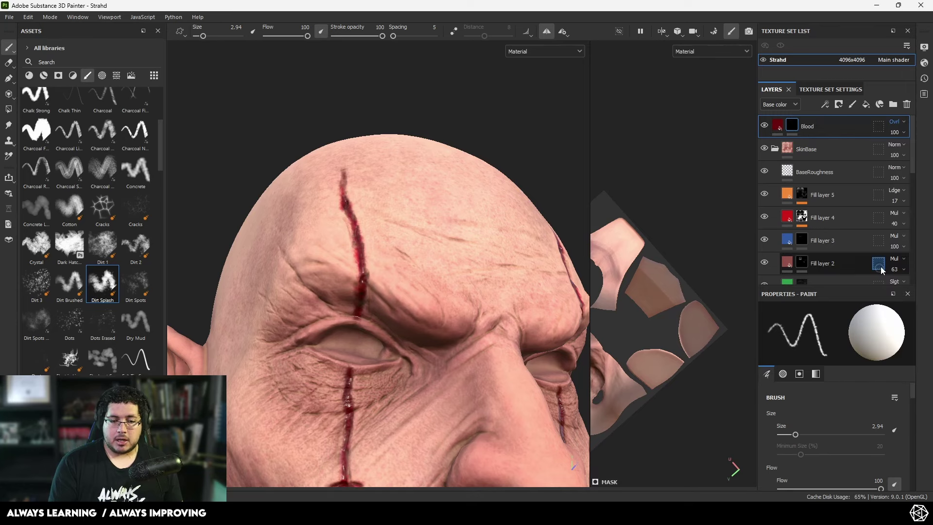
left_click(897, 123)
left_click(885, 171)
Step: Brighten the Blood layer's base color to the red A41B1B
left_click_drag(414, 233, 401, 286, "alt")
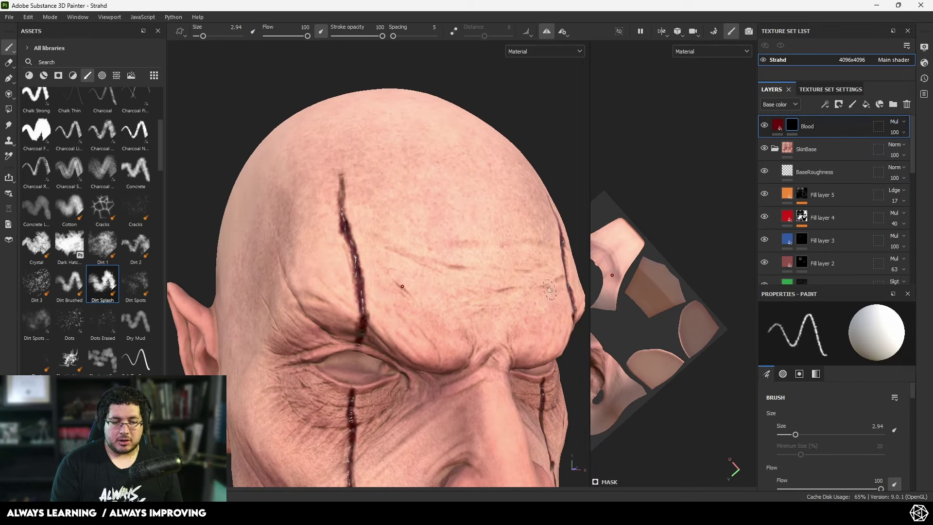
middle_click_drag(401, 286, 416, 194, "alt")
left_click_drag(417, 194, 498, 152, "alt")
right_click_drag(498, 152, 470, 138, "alt")
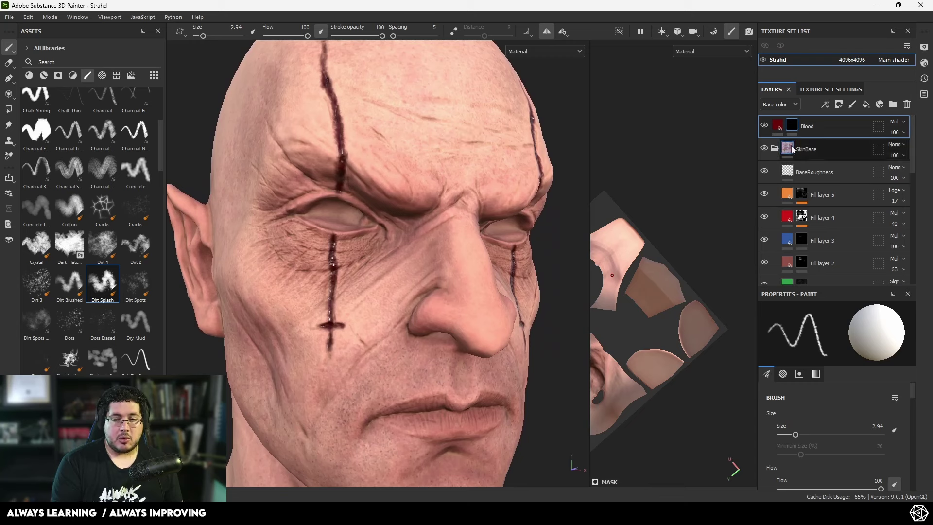
left_click(778, 126)
left_click(815, 420)
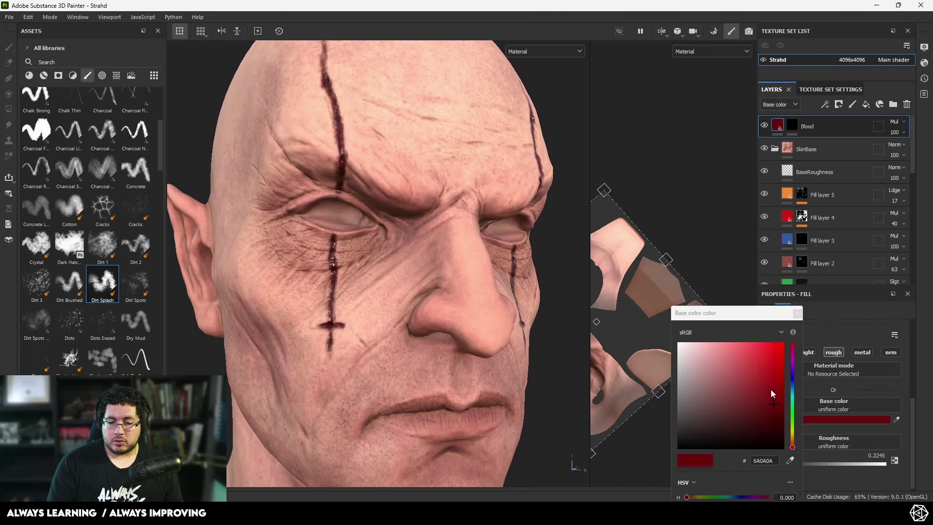
mouse_move(773, 392)
left_mouse_down()
mouse_move(771, 350)
mouse_move(766, 381)
left_mouse_up()
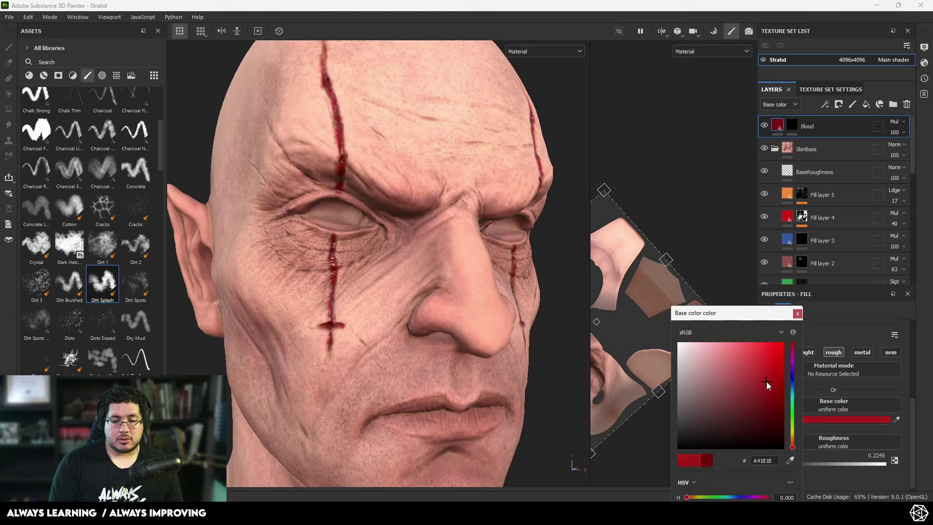
left_click(798, 314)
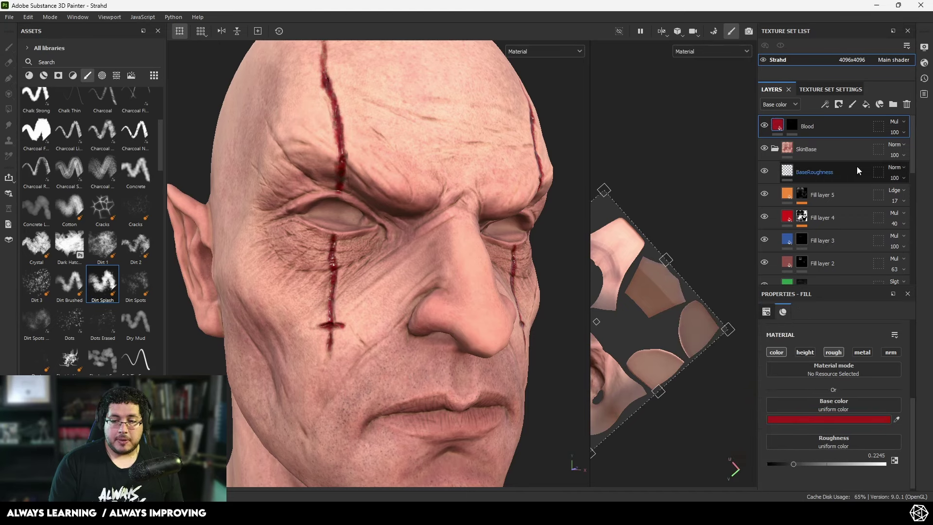
Step: Add a fill layer above Blood with only the color channel, set it to muted red 953F3F, and give it a black mask
left_click(867, 105)
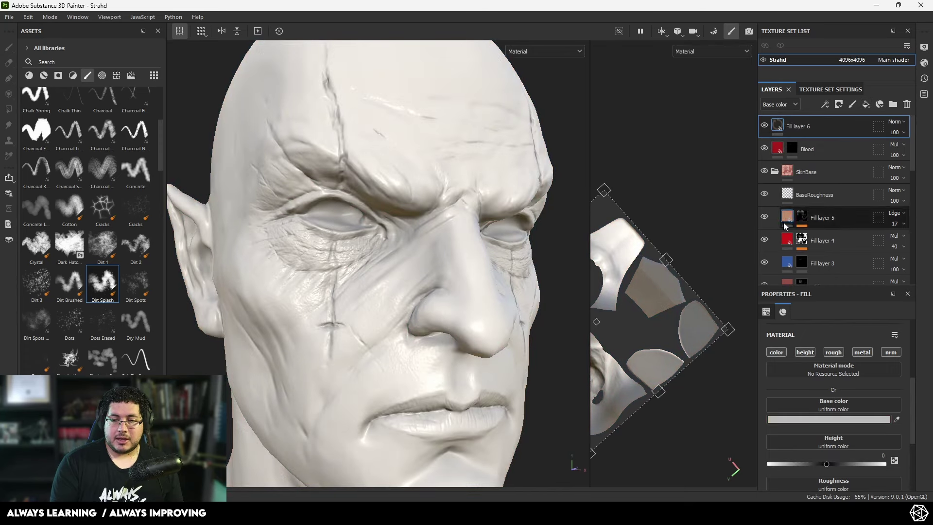
left_click(806, 352)
left_click(834, 352)
left_click(863, 352)
left_click(891, 351)
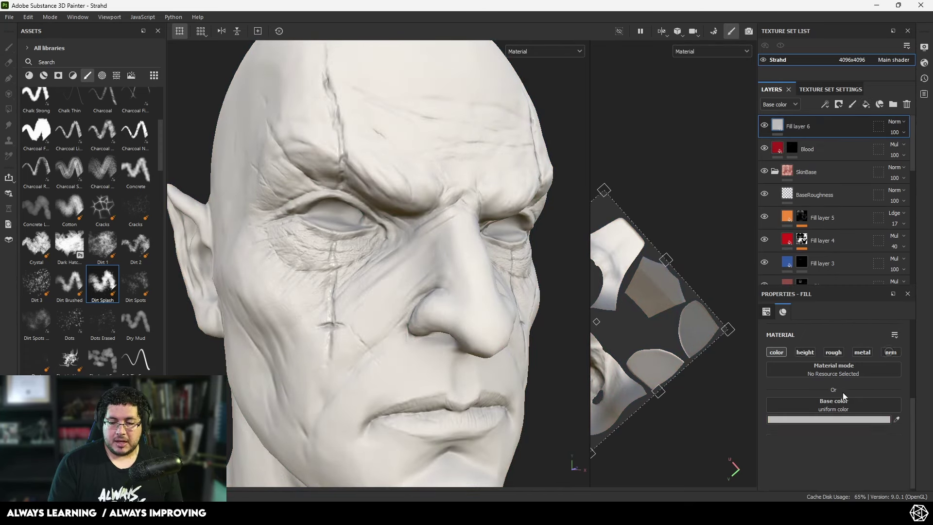
left_click(825, 419)
left_click(741, 386)
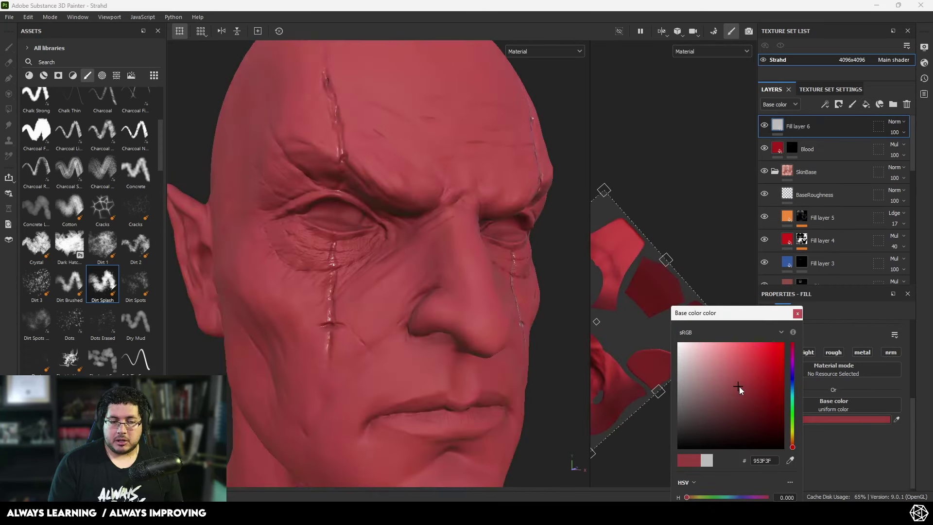
left_click(798, 314)
right_click(808, 128)
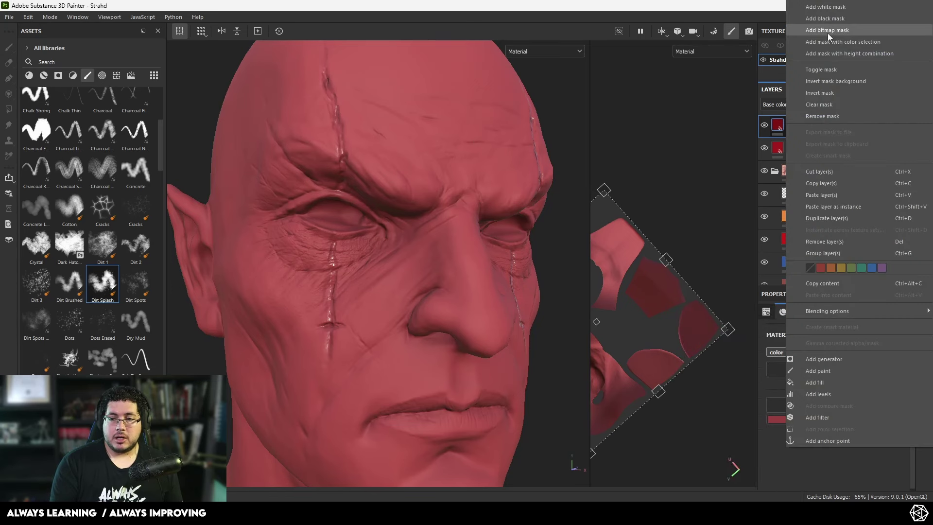
left_click(827, 19)
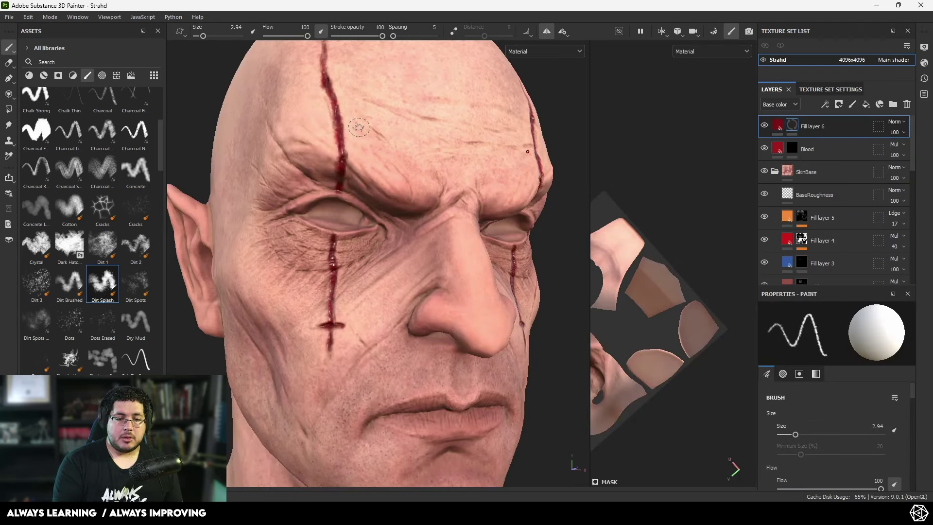
Step: Paint a wider red halo over the forehead and cheek scars on Fill layer 6's mask at brush size 5.71
right_click_drag(359, 127, 407, 108, "ctrl")
left_click_drag(337, 92, 340, 173, "alt")
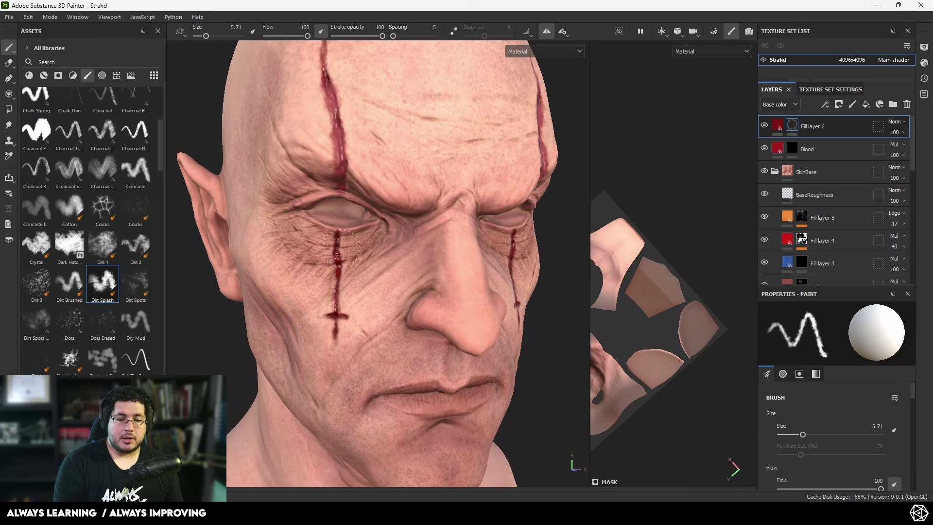
left_click_drag(341, 248, 336, 290)
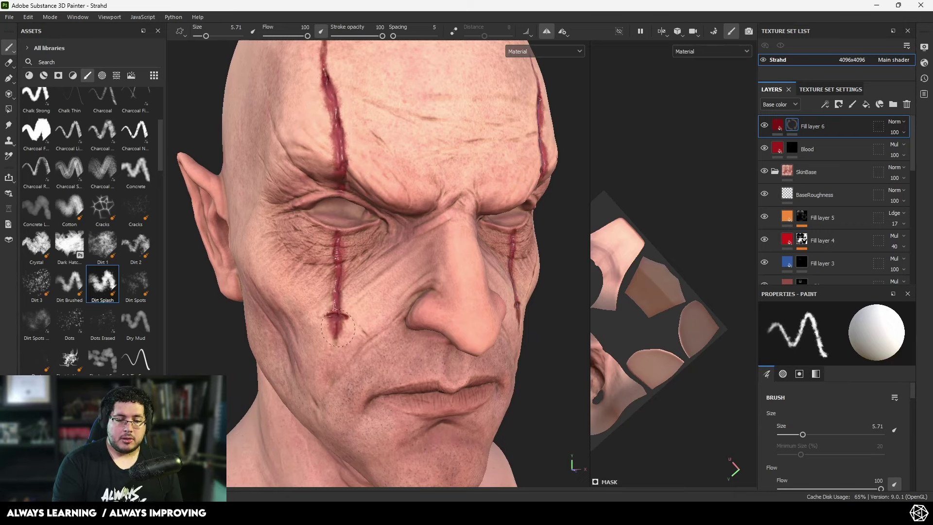
Step: Compare Linear dodge and Overlay on Fill layer 6, keeping Overlay and lowering its opacity to 31
left_click(895, 121)
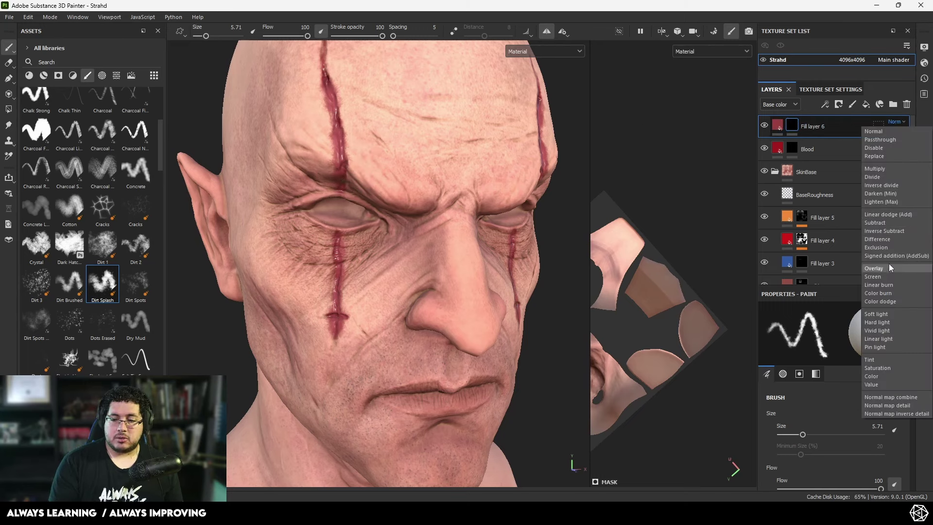
left_click(882, 214)
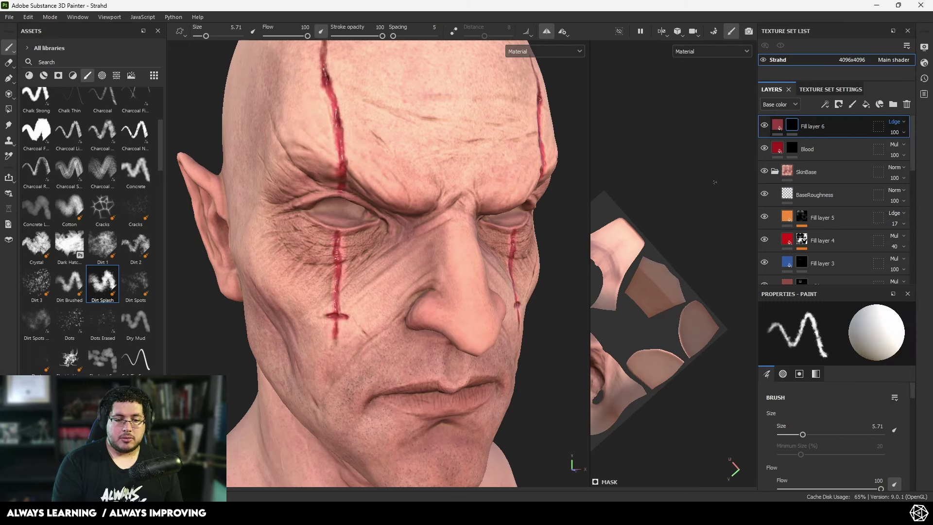
left_click(895, 122)
left_click(881, 263)
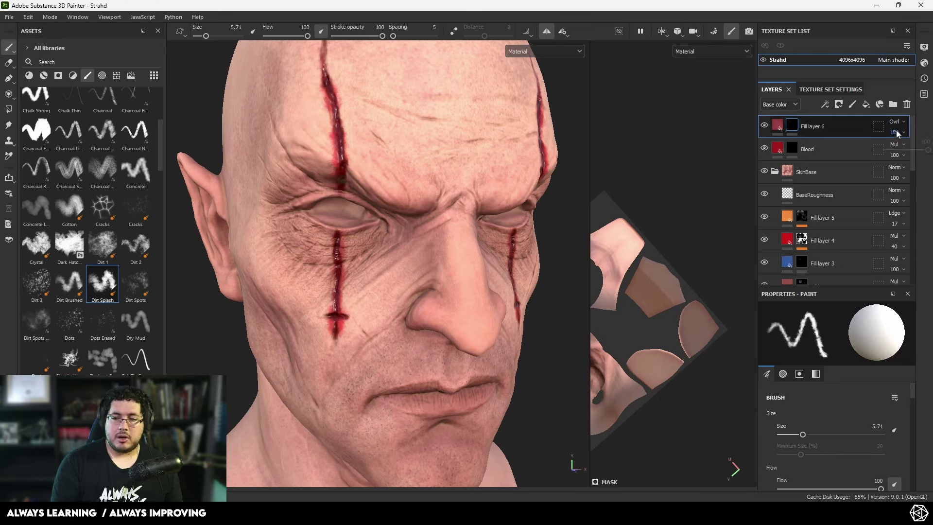
left_click_drag(898, 134, 925, 152)
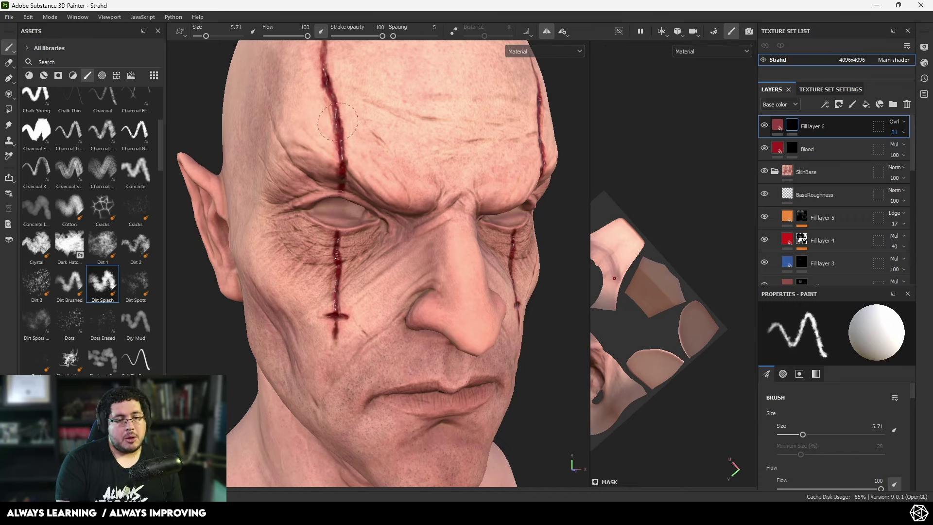
Step: Examine the bloodied scars and the skin of the whole bust from several angles and distances
middle_click_drag(466, 299, 445, 291, "alt")
mouse_move(445, 291)
right_mouse_down("alt")
mouse_move(434, 237)
mouse_move(385, 177)
mouse_move(384, 125)
right_mouse_up("alt")
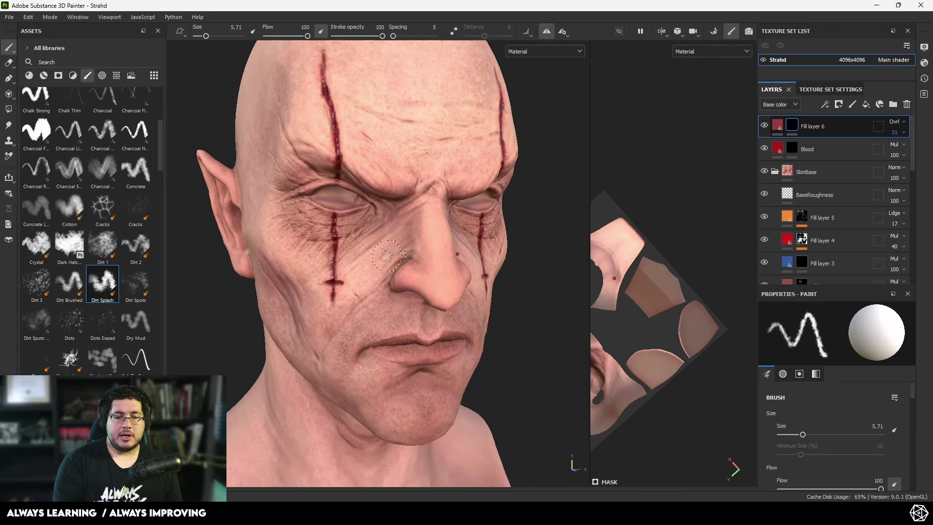
left_click_drag(465, 277, 468, 238, "alt")
right_click_drag(468, 238, 524, 315, "alt")
right_click_drag(445, 281, 490, 255, "alt")
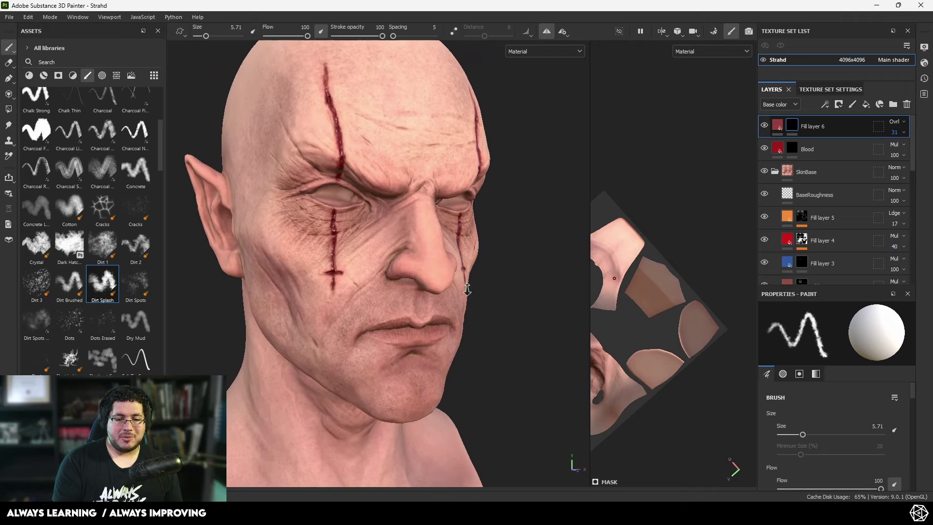
middle_click_drag(441, 250, 437, 208, "alt")
left_click_drag(438, 208, 479, 242, "alt")
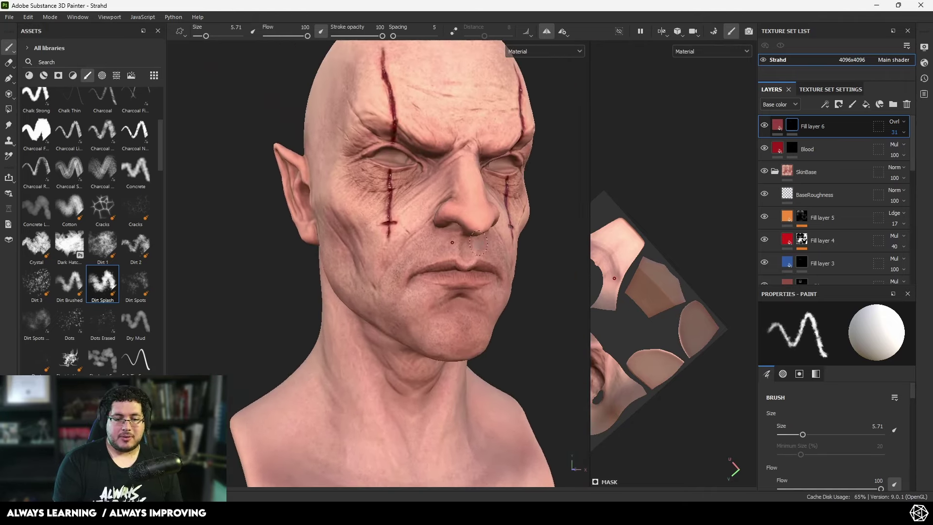
middle_click_drag(507, 301, 491, 316, "alt")
left_click_drag(491, 316, 455, 311, "alt")
right_click_drag(455, 311, 459, 289, "alt")
left_click_drag(459, 289, 483, 291, "alt")
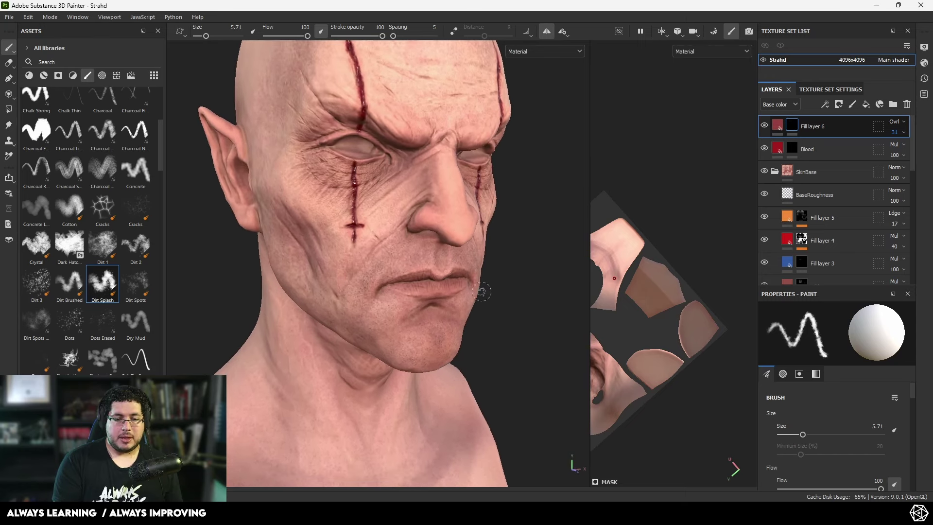
mouse_move(490, 292)
right_mouse_down("alt")
mouse_move(487, 270)
mouse_move(484, 288)
right_mouse_up("alt")
mouse_move(426, 203)
left_mouse_down("alt")
mouse_move(410, 185)
mouse_move(429, 205)
left_mouse_up("alt")
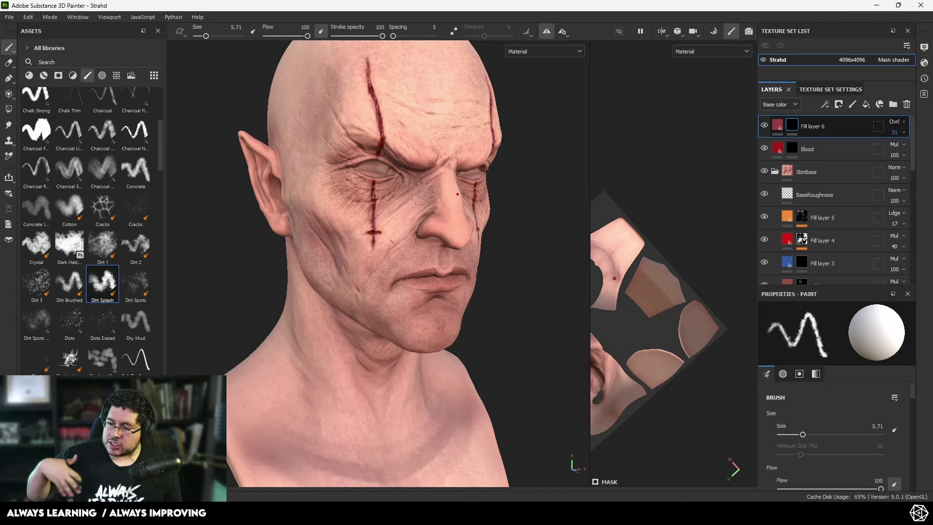
middle_click_drag(412, 173, 409, 211, "alt")
right_click_drag(406, 211, 393, 246, "alt")
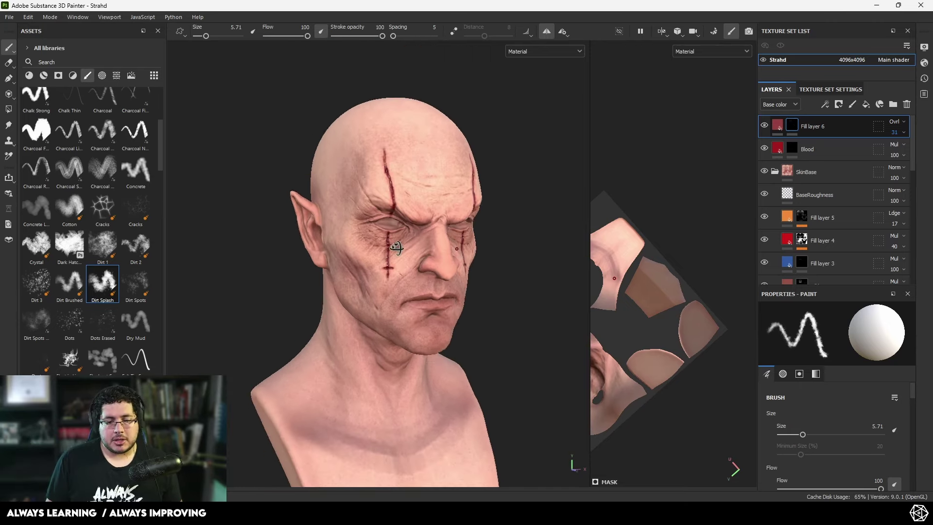
mouse_move(501, 272)
left_mouse_down("alt")
mouse_move(463, 278)
mouse_move(474, 273)
mouse_move(493, 221)
left_mouse_up("alt")
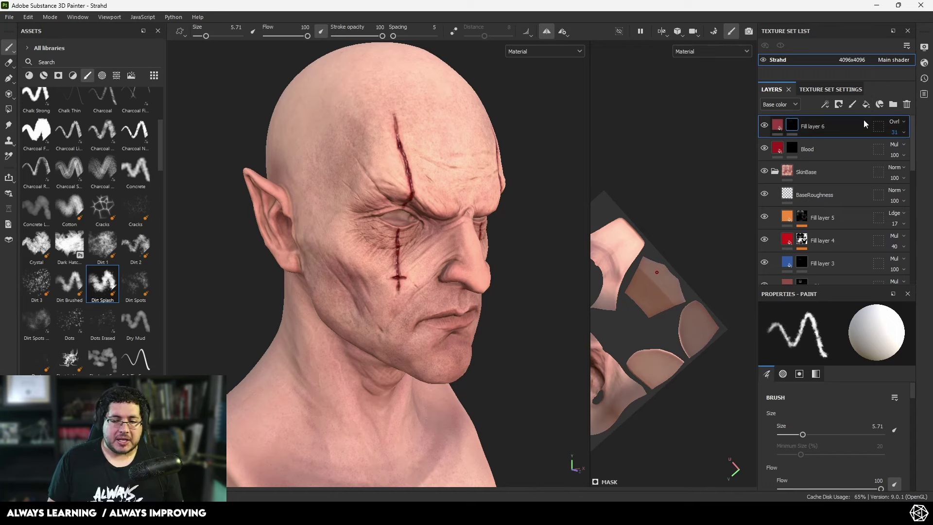
Step: Add a color-only fill layer above Fill layer 6 in a dark brown and give it a black mask
left_click(867, 105)
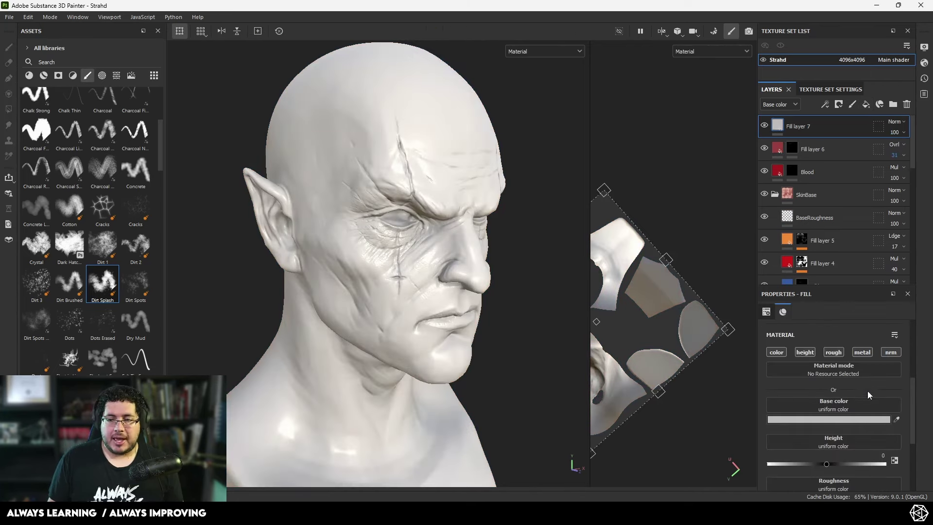
left_click(803, 418)
left_click(767, 413)
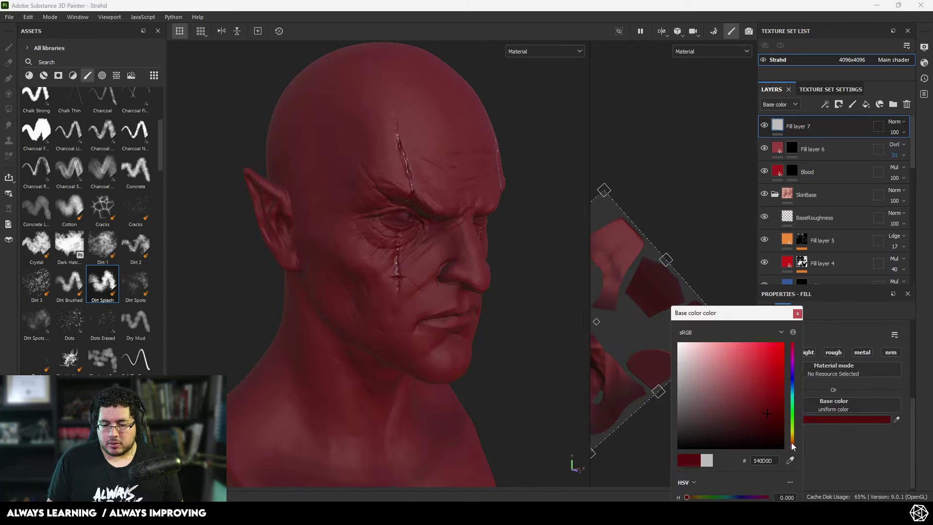
left_click_drag(793, 446, 793, 442)
right_click(822, 128)
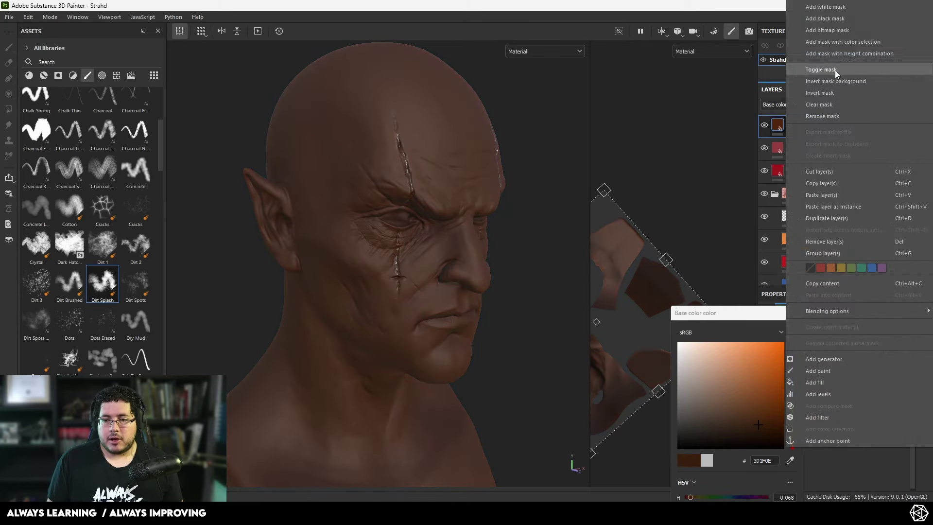
left_click(836, 70)
key("ctrl+z")
right_click(799, 126)
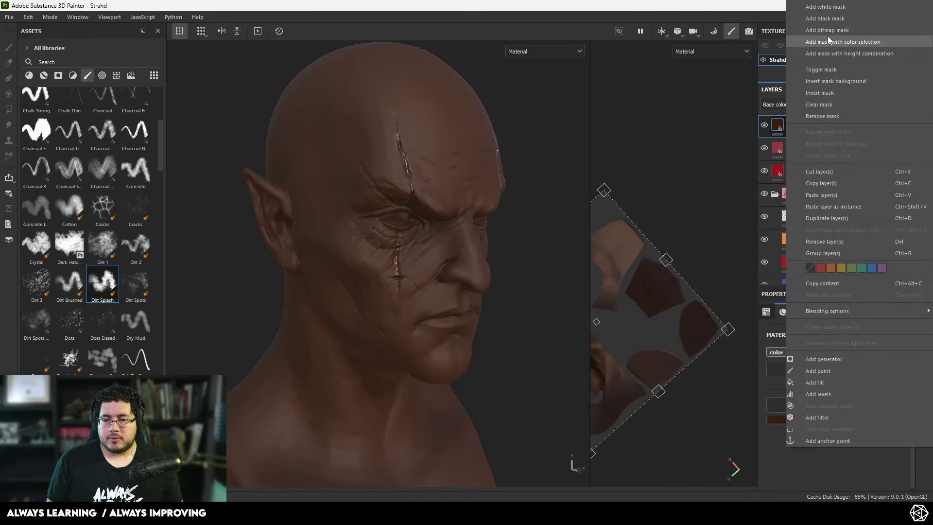
left_click(845, 17)
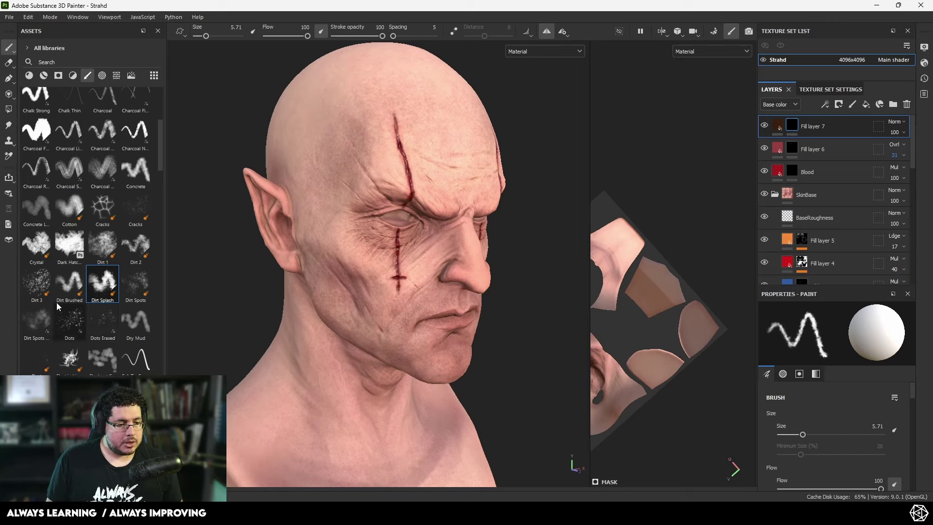
Step: Paint scattered brown skin spots over the head on Fill layer 7's mask with the Dots Erased brush at size 28.13
left_click(102, 326)
left_click_drag(338, 238, 364, 236, "alt")
right_click_drag(379, 232, 401, 229, "ctrl")
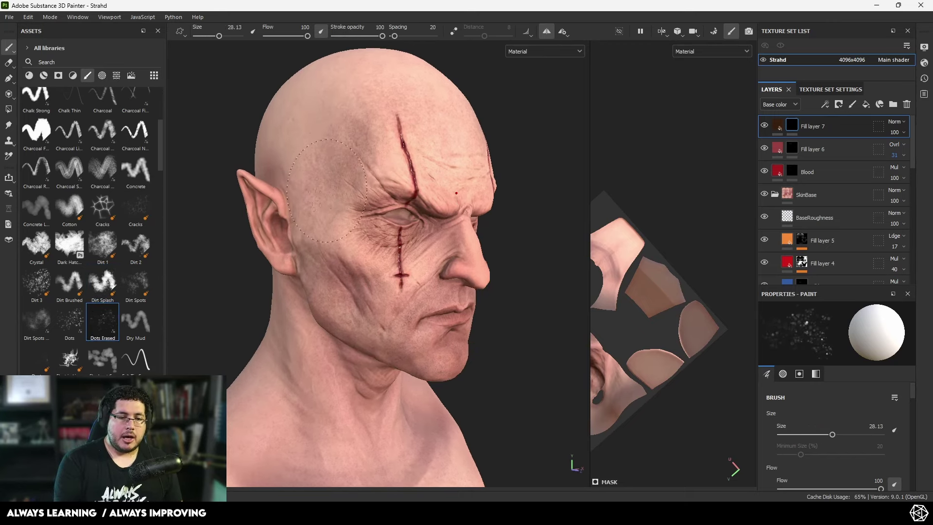
left_click_drag(345, 119, 410, 131, "alt")
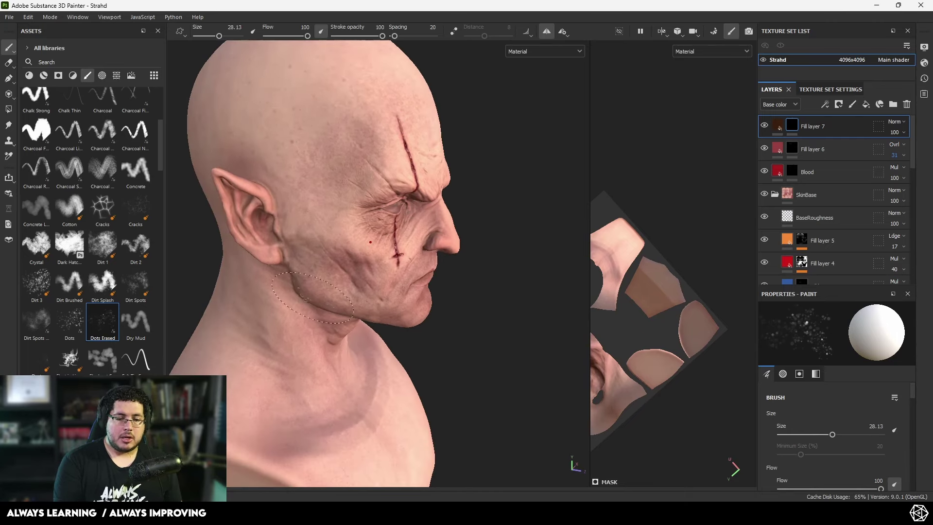
mouse_move(336, 121)
left_mouse_down("alt")
mouse_move(382, 130)
mouse_move(375, 156)
left_mouse_up("alt")
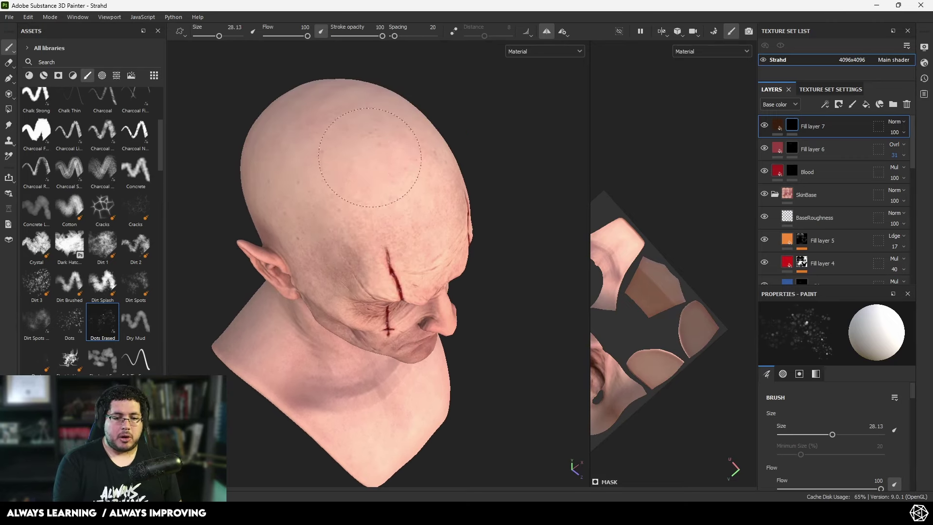
mouse_move(230, 150)
left_mouse_down("alt")
mouse_move(373, 159)
mouse_move(263, 173)
mouse_move(389, 162)
left_mouse_up("alt")
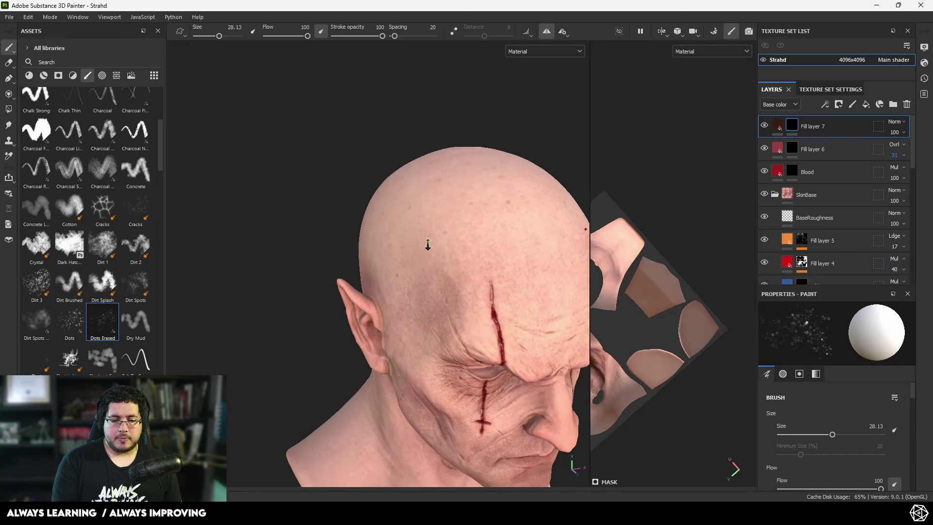
left_click_drag(479, 270, 354, 253, "alt")
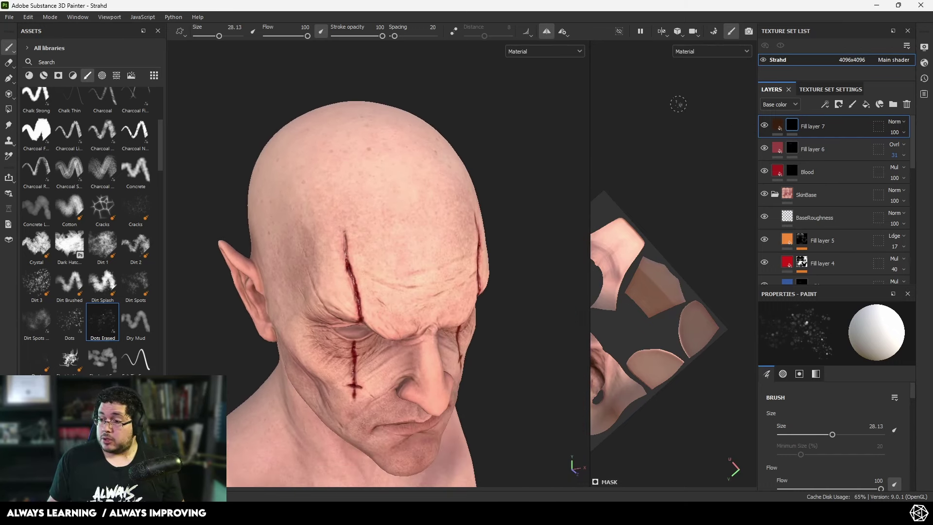
left_click_drag(552, 156, 432, 233, "alt")
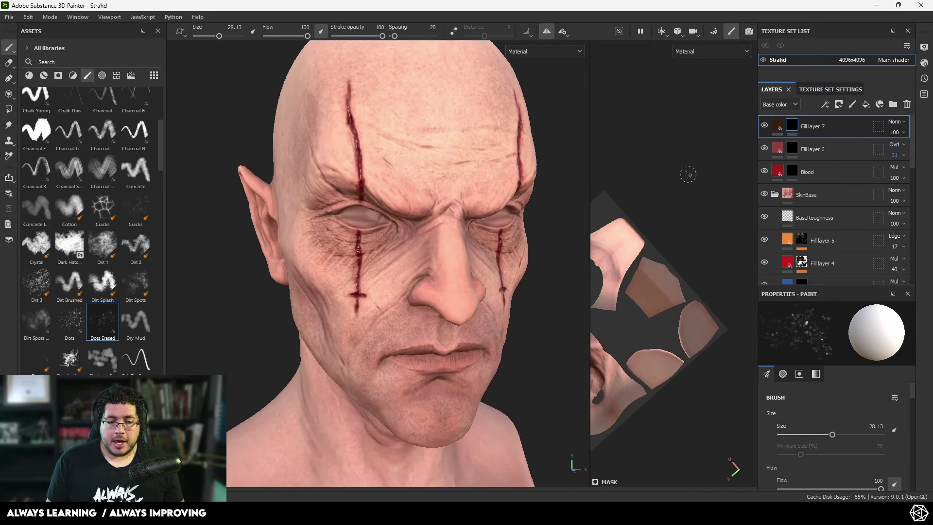
Step: Add a color-only fill layer above Fill layer 7 in a medium blue and give it a black mask
left_click(866, 105)
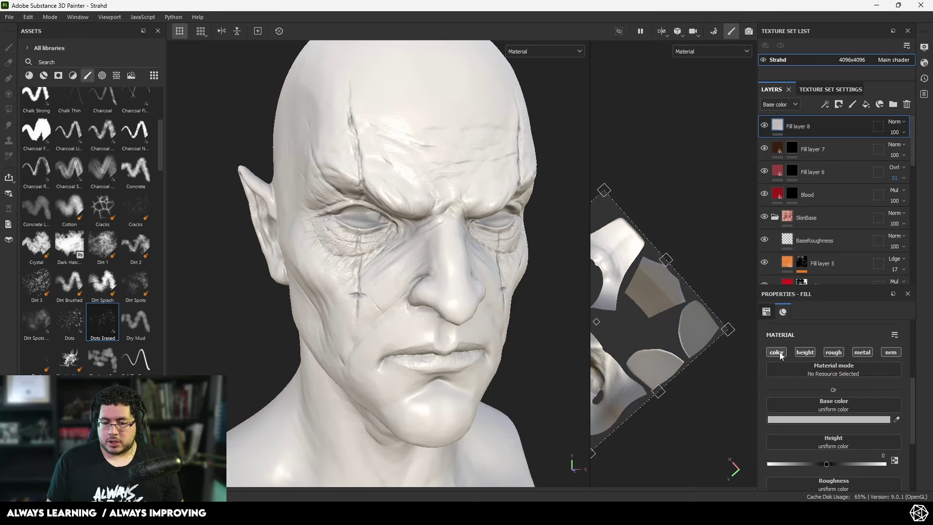
left_click(827, 419)
left_click(793, 385)
left_click(748, 380)
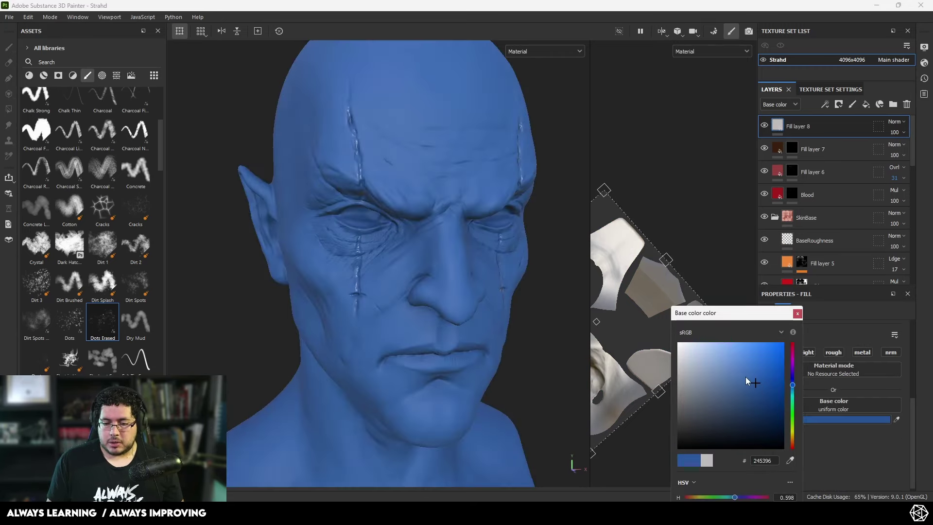
left_click(798, 313)
right_click(794, 124)
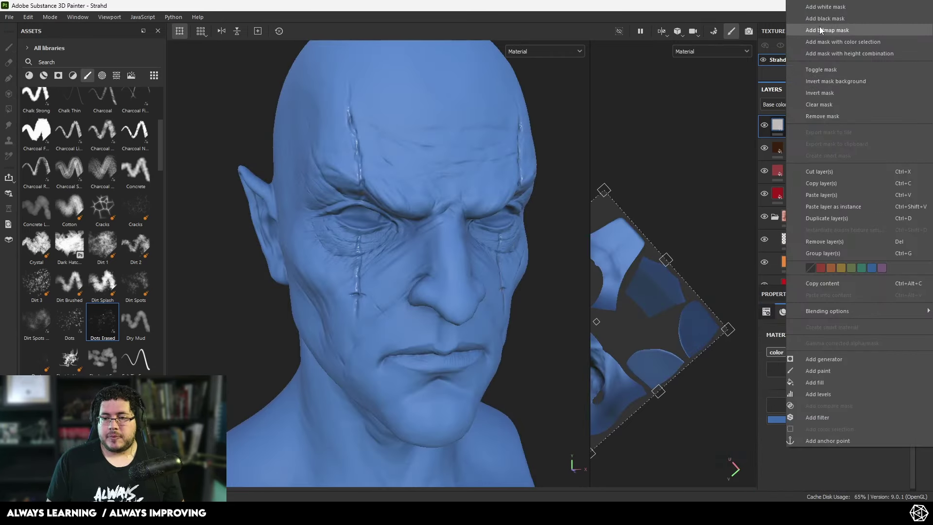
left_click(820, 30)
Step: Add a fill effect to the blue layer's mask and assign it the Marble Veins procedural texture
right_click(792, 123)
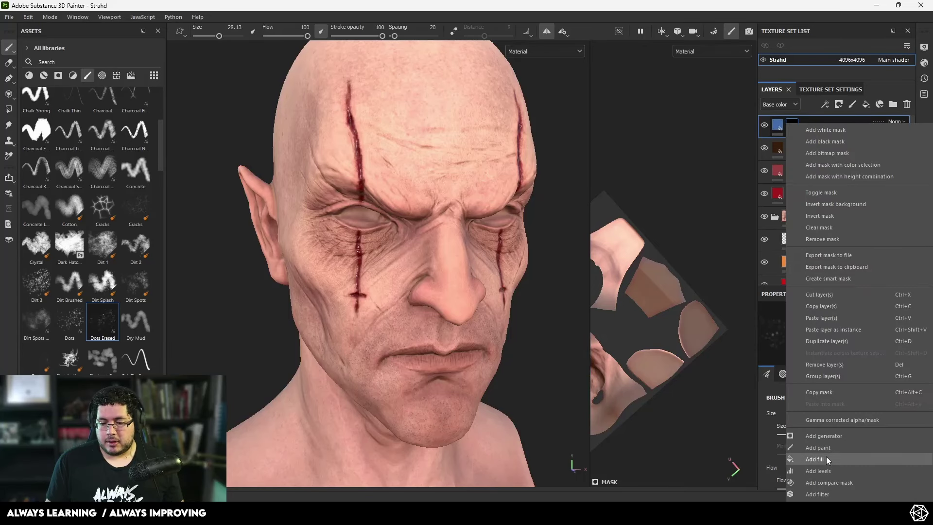
left_click(826, 459)
left_click(835, 355)
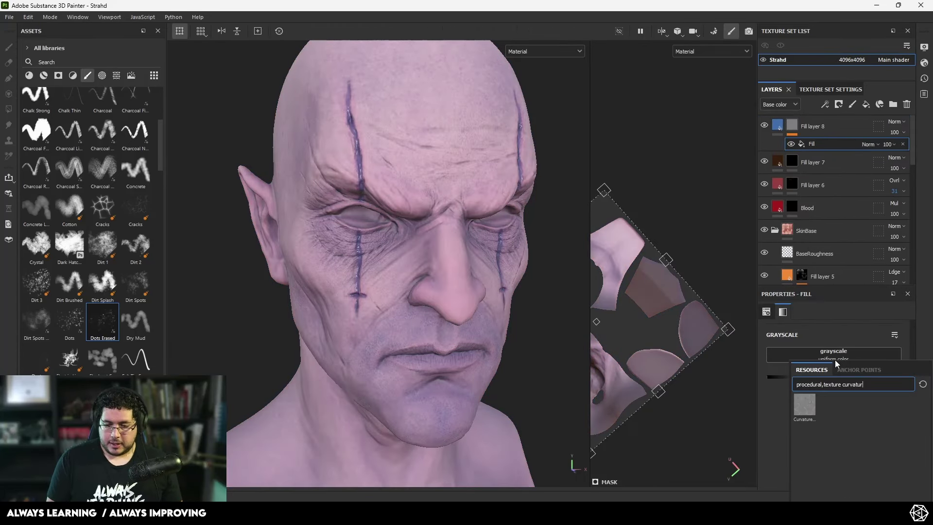
key("BackSpace")
key("BackSpace")
key("BackSpace")
key("BackSpace")
key("BackSpace")
key("BackSpace")
key("BackSpace")
key("BackSpace")
type("veins")
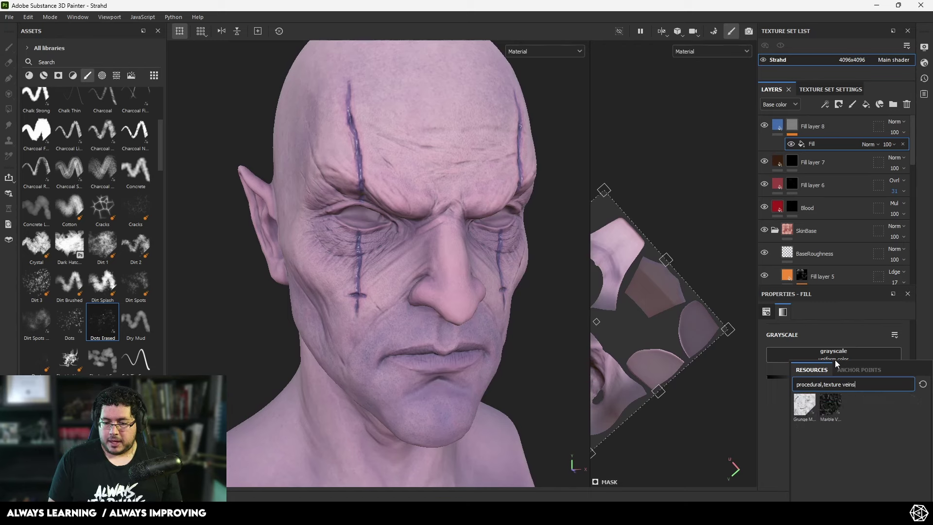
mouse_move(803, 405)
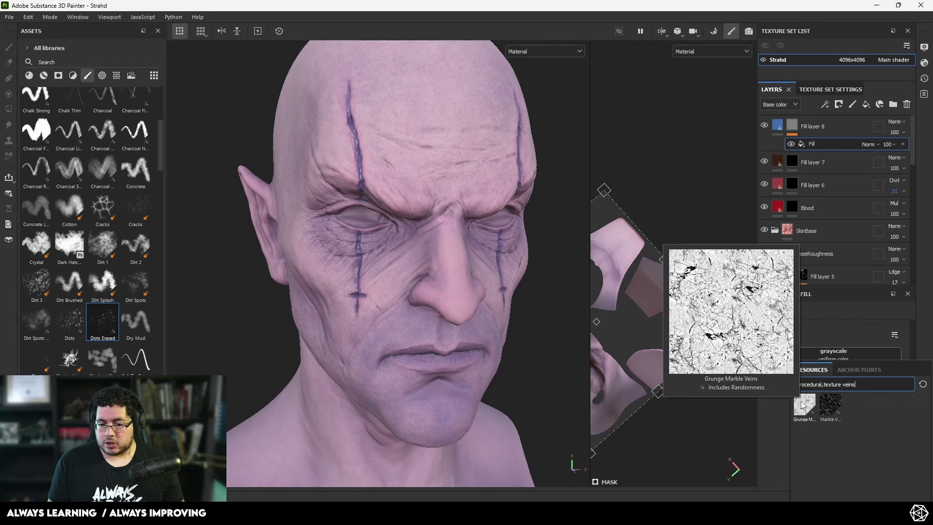
left_click(832, 405)
left_click_drag(350, 181, 426, 221, "alt")
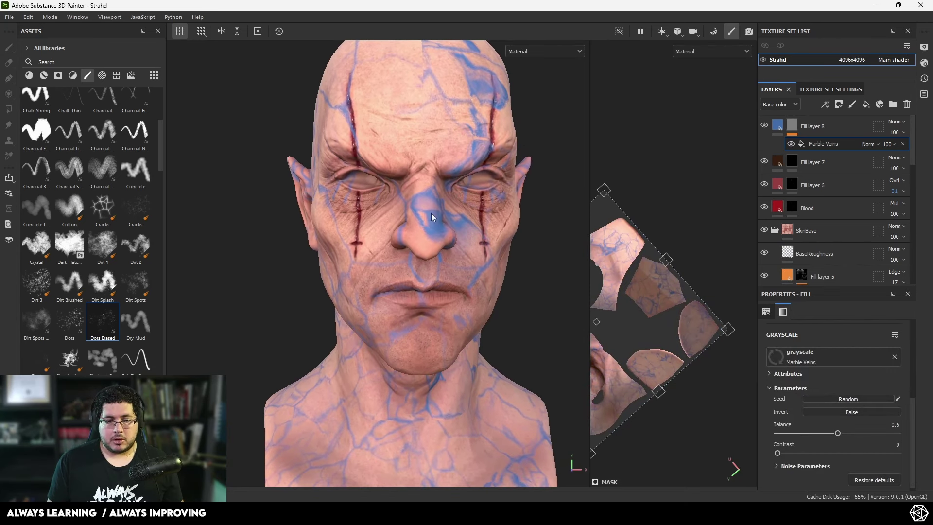
Step: Raise the tiling of the Marble Veins fill to 12.1 for finer veins across the skin
scroll(845, 415, "up", 3)
left_click_drag(820, 365, 827, 364)
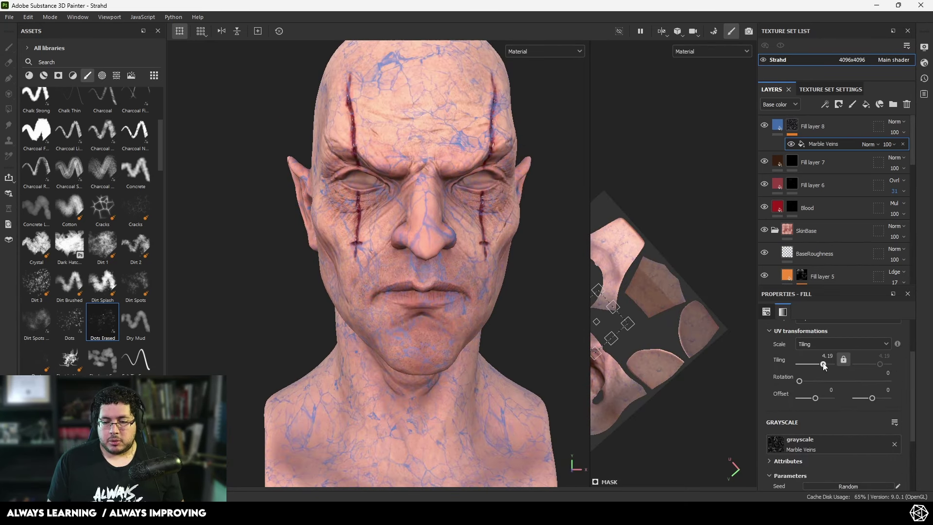
left_click_drag(428, 245, 495, 299, "alt")
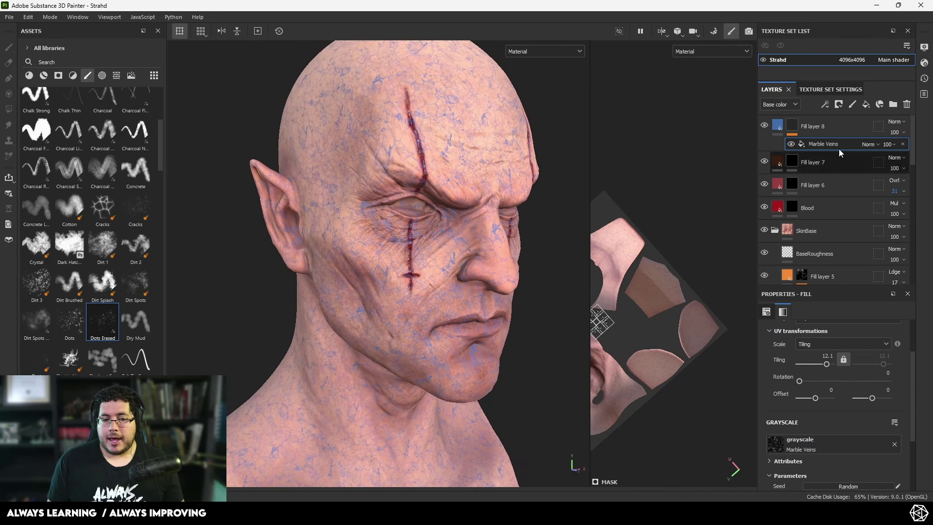
Step: Blend Fill layer 8 in Multiply mode and lower its opacity to 35
left_click(897, 122)
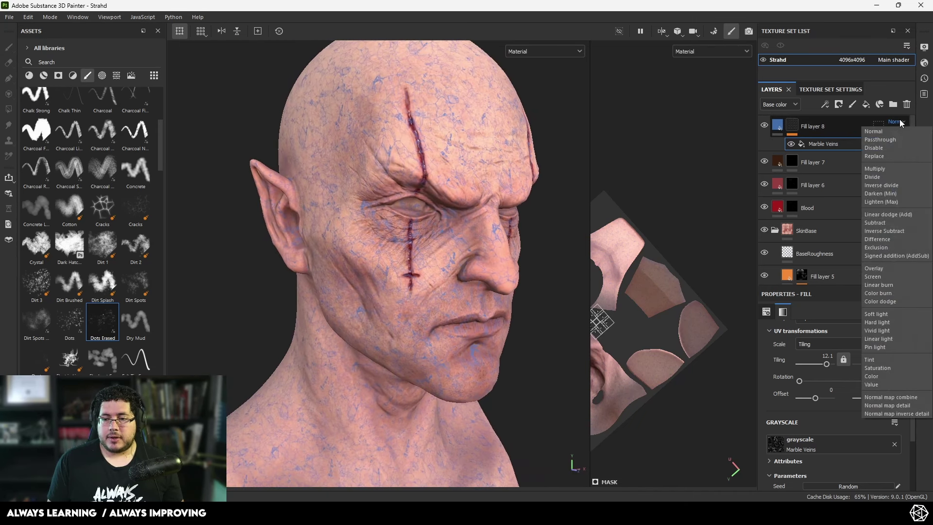
left_click(880, 168)
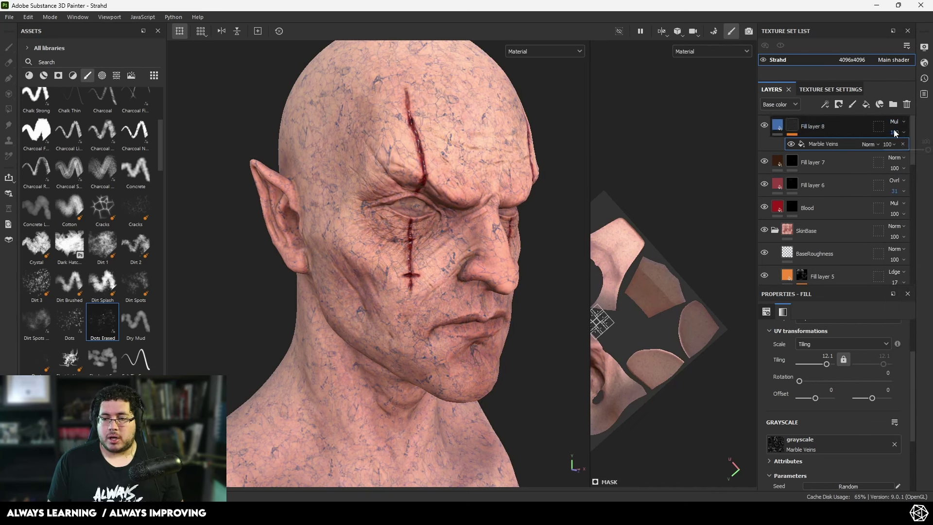
left_click_drag(924, 150, 894, 150)
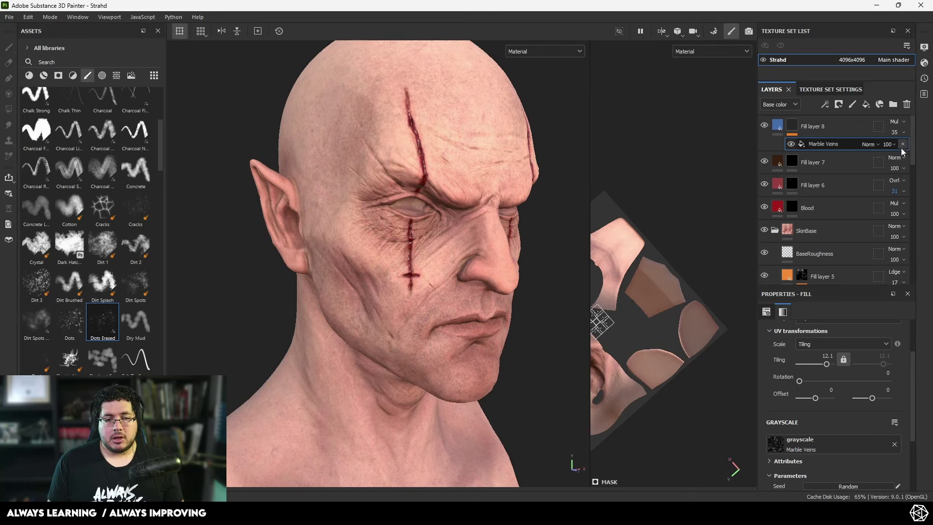
left_click_drag(602, 139, 477, 129, "alt")
right_click_drag(476, 129, 690, 335, "alt")
left_click_drag(576, 175, 505, 250, "alt")
Step: Add a paint effect above Marble Veins in Fill layer 8's mask and choose the Basic Soft brush
left_click(794, 129)
right_click(793, 127)
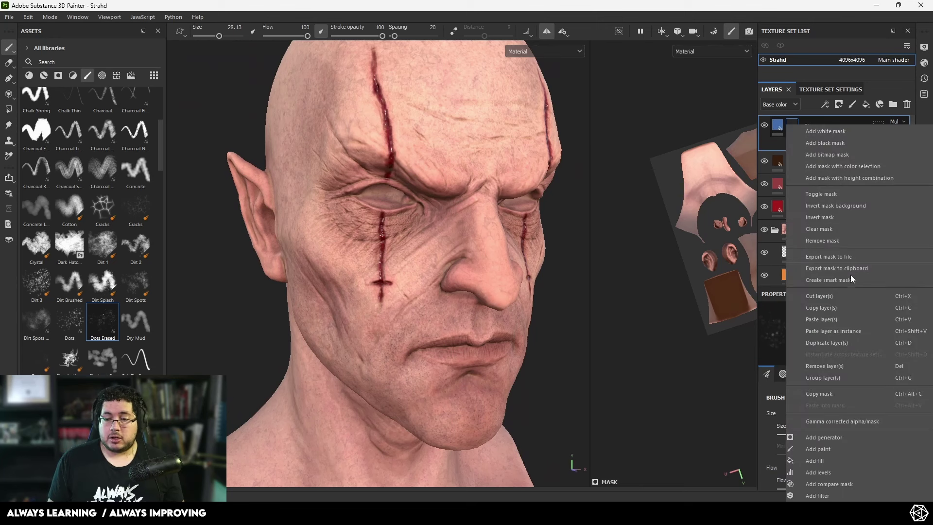
left_click(833, 450)
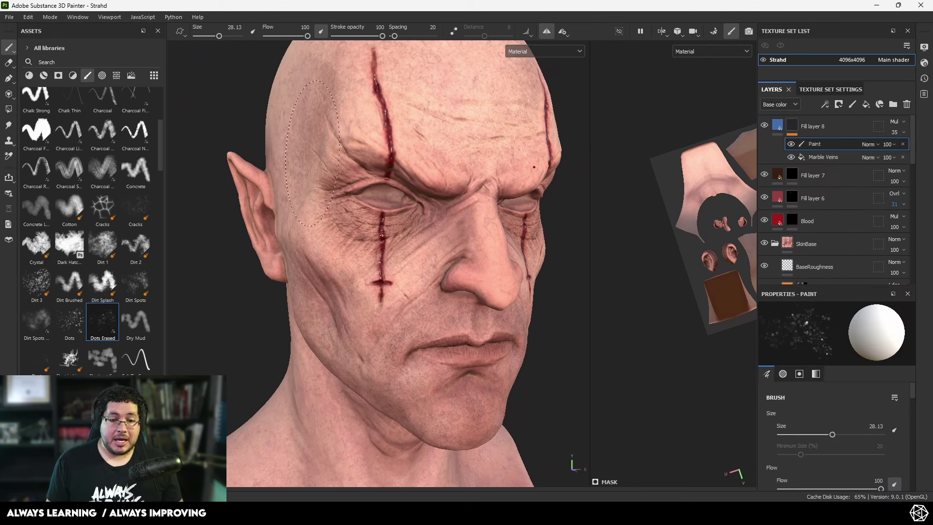
left_click_drag(438, 192, 342, 184, "alt")
scroll(76, 202, "up", 5)
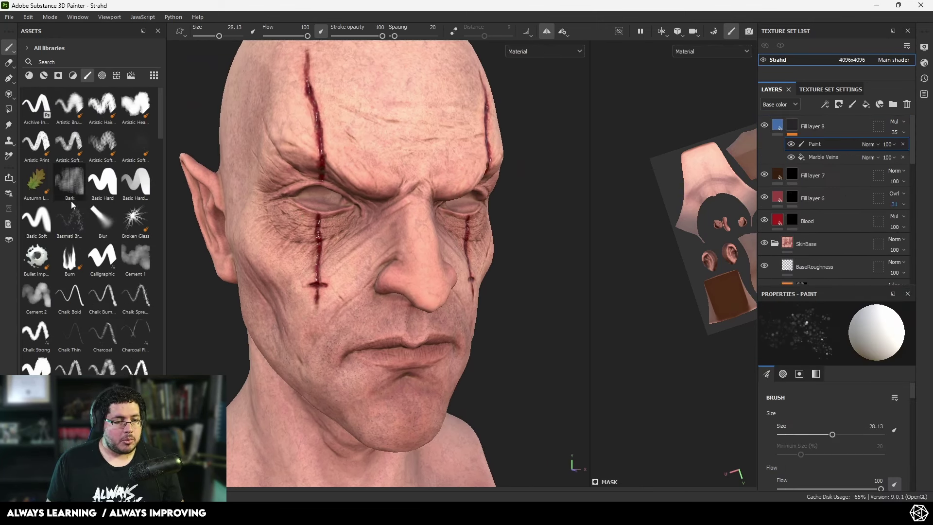
left_click(47, 231)
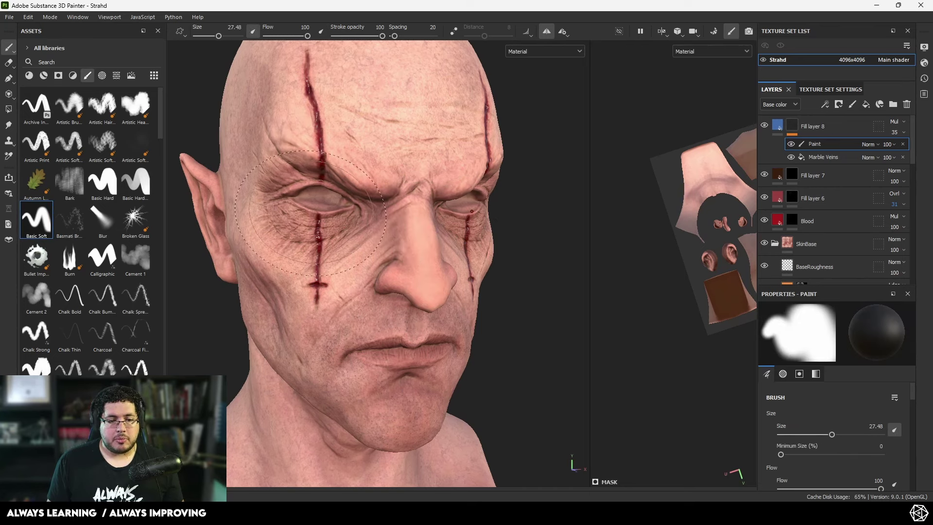
Step: Fade the veins over the face and forehead on the mask's paint effect, using the soft brush at grayscale 0.2490
left_click_drag(311, 214, 427, 197, "alt")
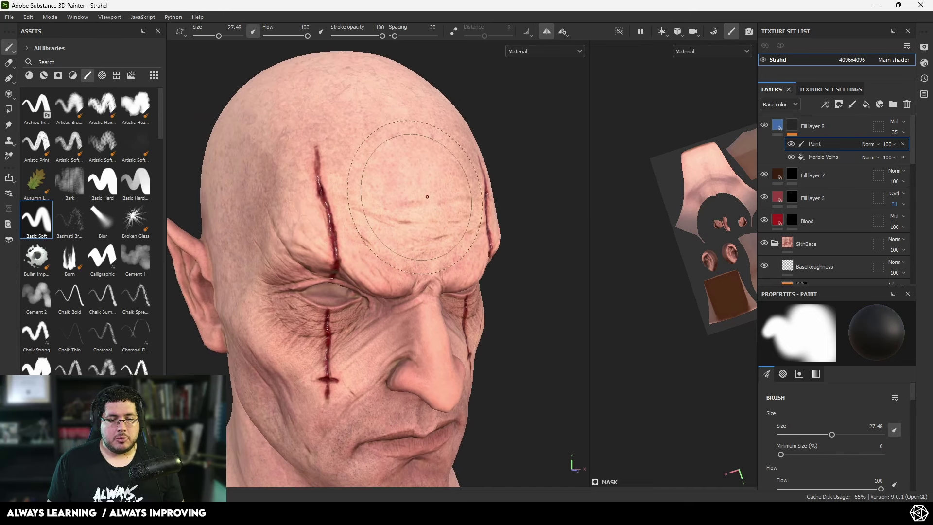
scroll(850, 443, "down", 5)
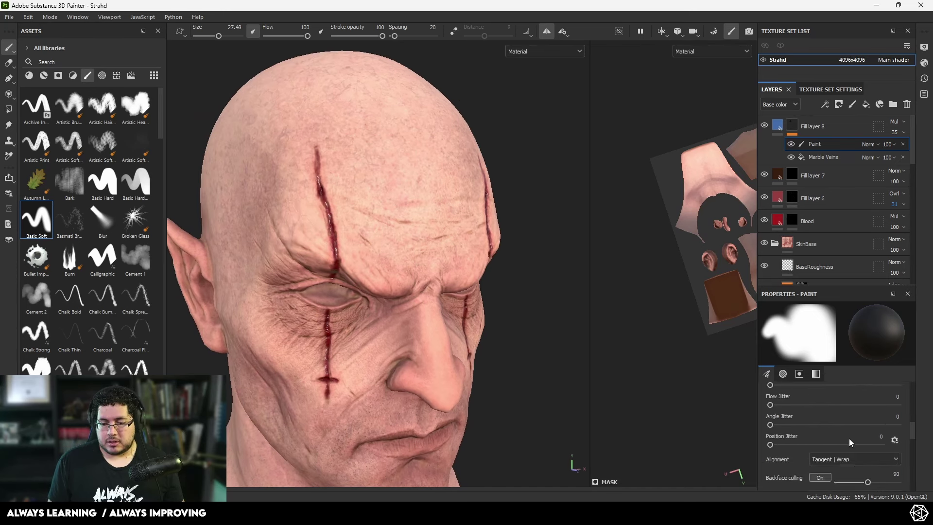
scroll(849, 447, "down", 4)
left_click(796, 436)
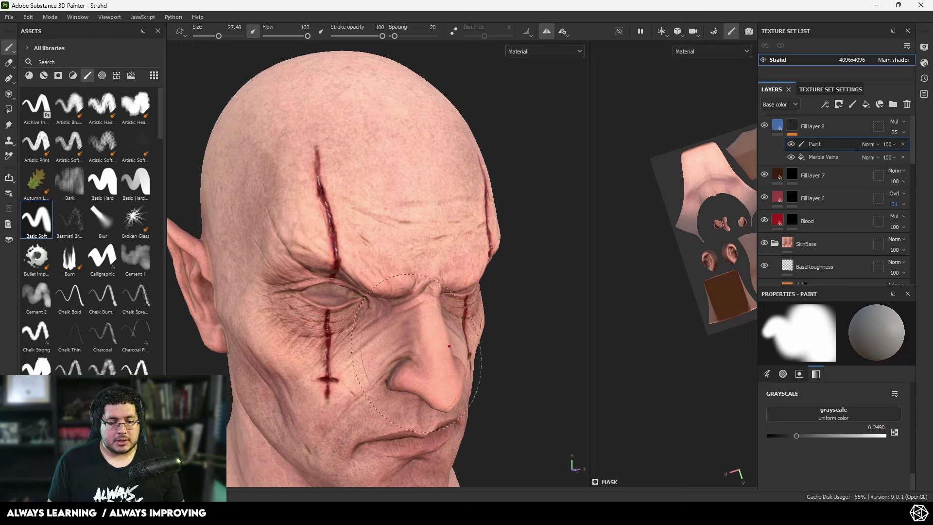
right_click_drag(416, 354, 191, 183, "alt")
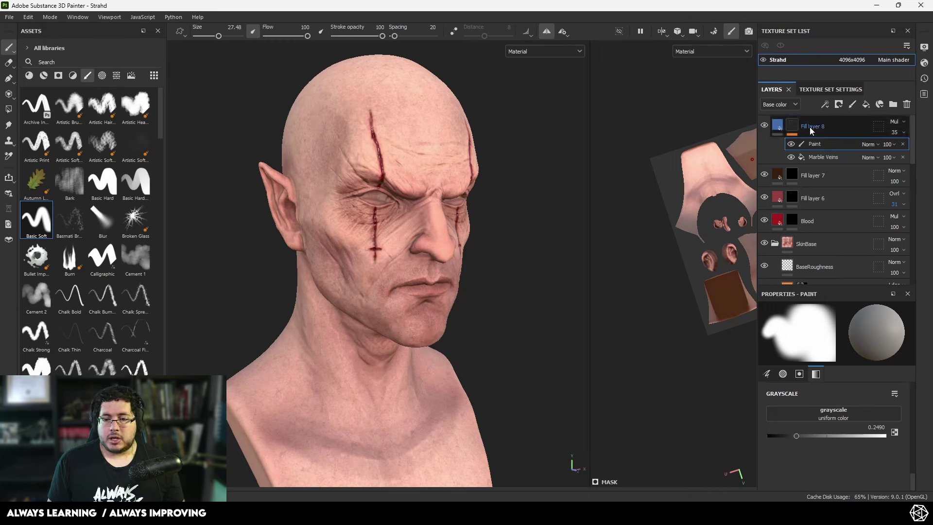
Step: Duplicate Fill layer 8 and change the copy's base color to the red BA3225
left_click_drag(778, 131, 780, 124)
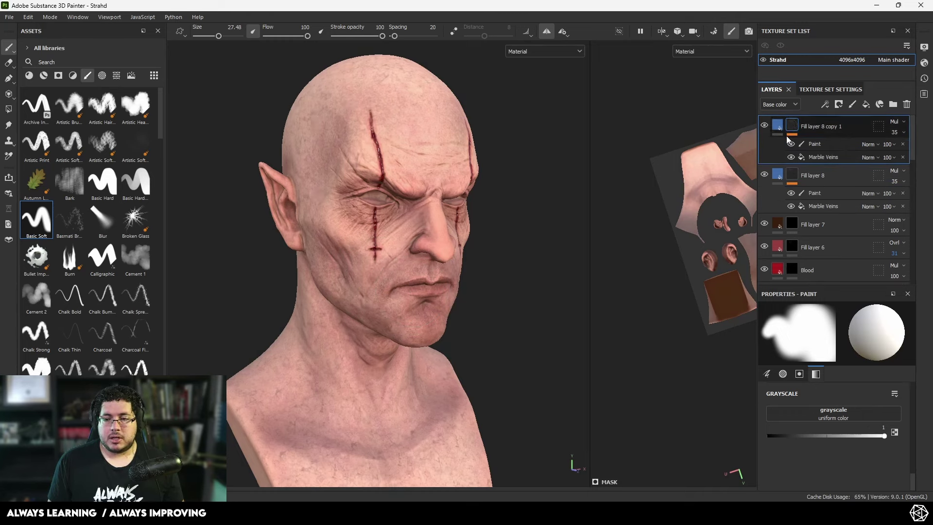
left_click(788, 135)
left_click(779, 125)
scroll(811, 391, "down", 3)
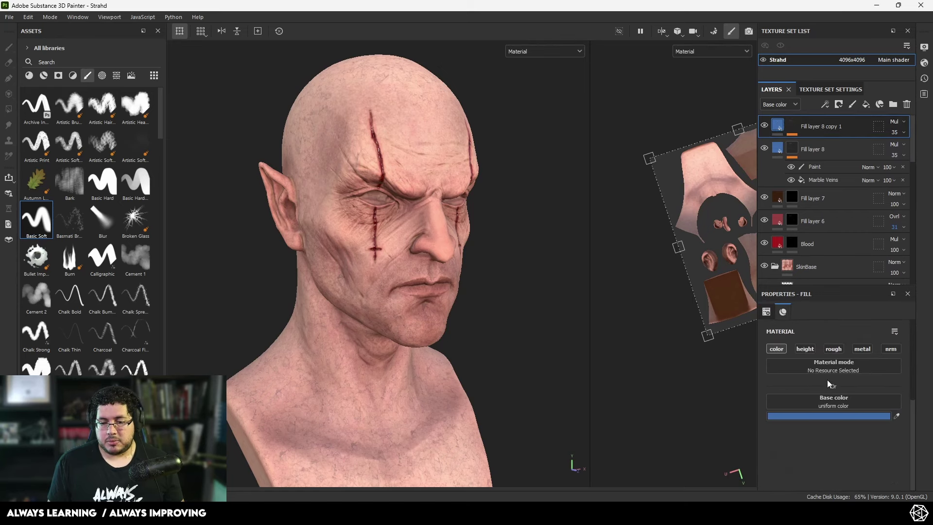
left_click(818, 417)
left_click_drag(793, 417, 792, 450)
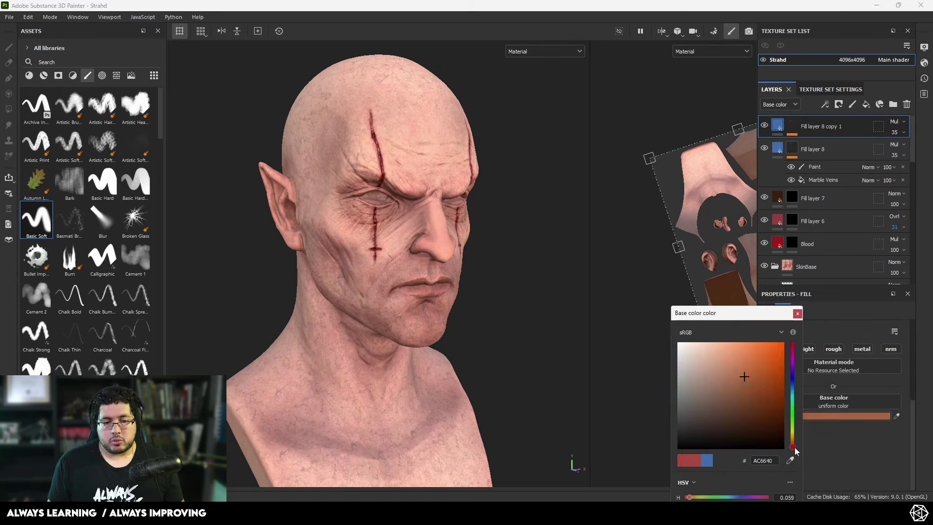
left_click_drag(750, 424, 762, 370)
scroll(456, 172, "up", 5)
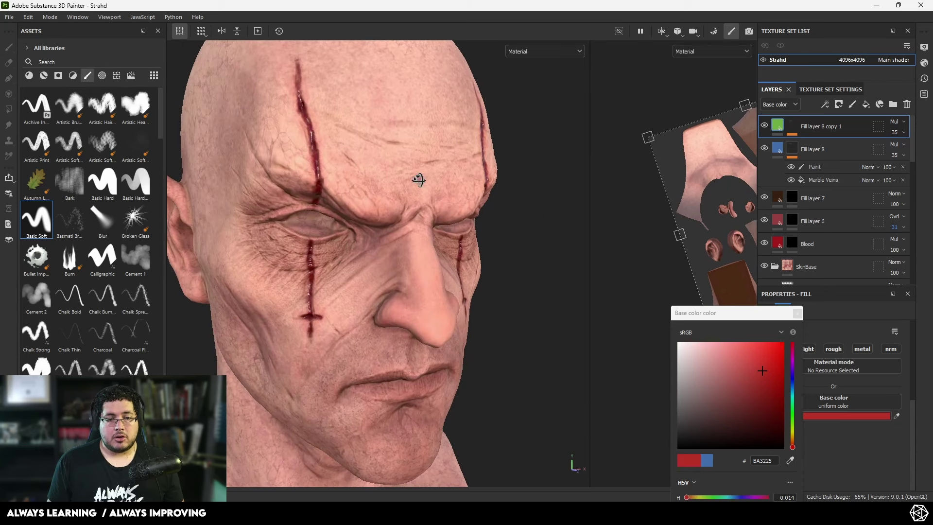
Step: Randomize the seed of the Marble Veins fill in the red copy's mask so its veins differ from the blue ones
left_click_drag(419, 180, 411, 316, "alt")
right_click_drag(412, 319, 473, 220, "alt")
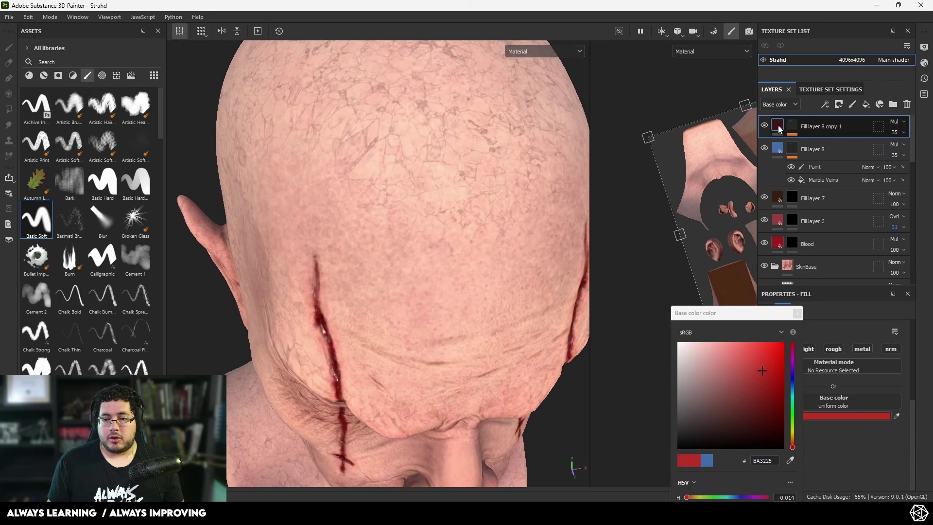
left_click(791, 126)
left_click(822, 157)
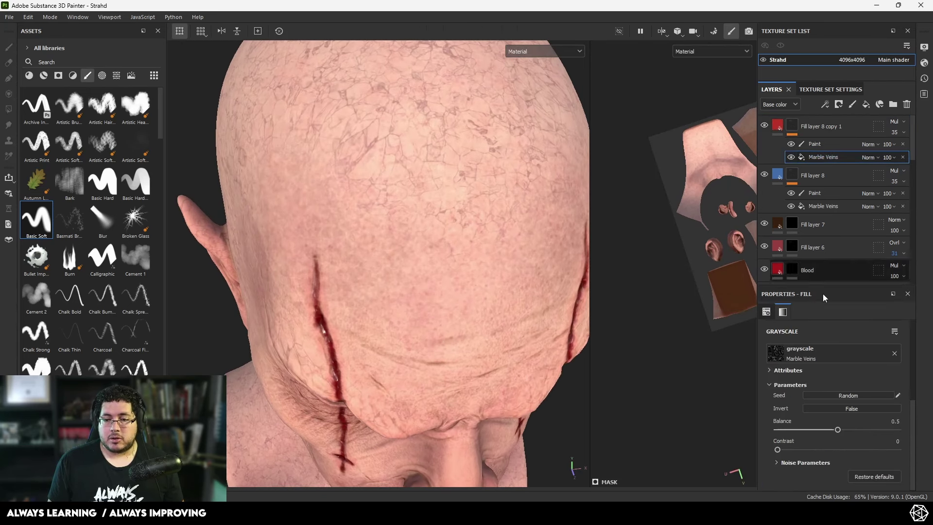
left_click(842, 398)
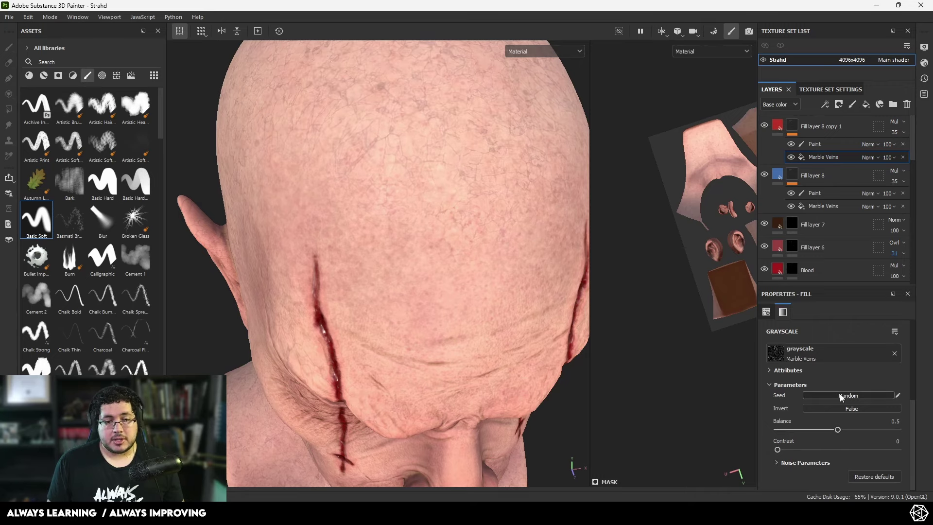
left_click(842, 397)
right_click_drag(463, 219, 591, 236, "alt")
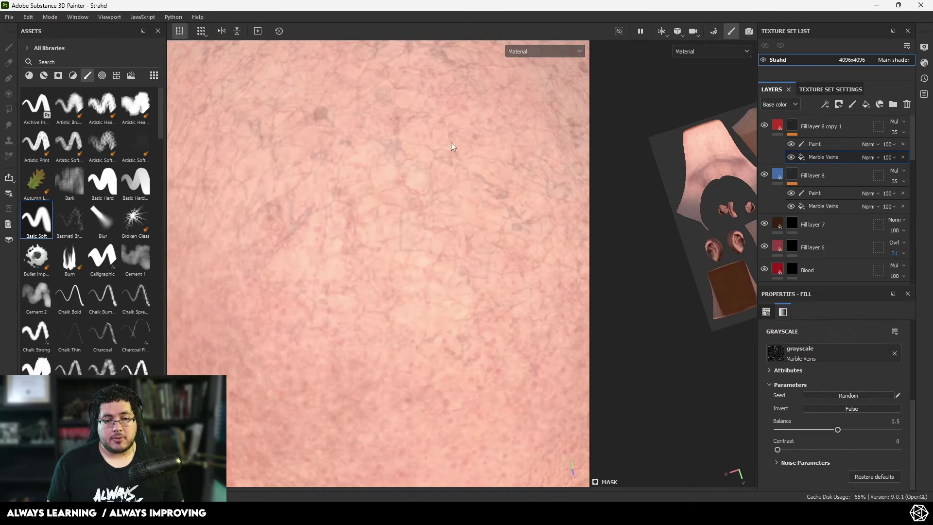
Step: Examine the blue and red veins across the bust's head, face, neck and chest from several angles and distances
scroll(495, 230, "down", 6)
right_click_drag(477, 228, 438, 238, "alt")
left_click_drag(430, 236, 471, 220, "alt")
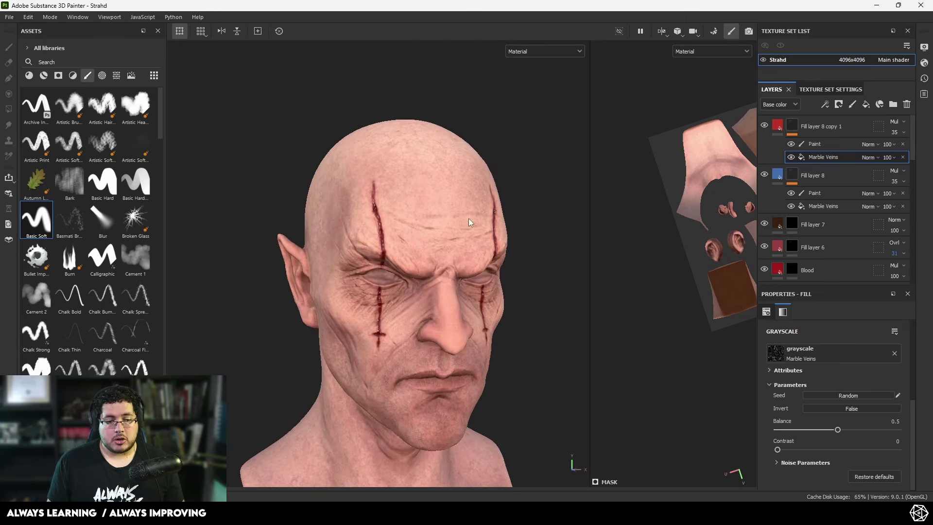
middle_click_drag(426, 131, 419, 97, "alt")
right_click_drag(419, 107, 392, 186, "alt")
left_click_drag(418, 194, 384, 214, "alt")
right_click_drag(403, 218, 419, 246, "alt")
middle_click_drag(427, 243, 384, 198, "alt")
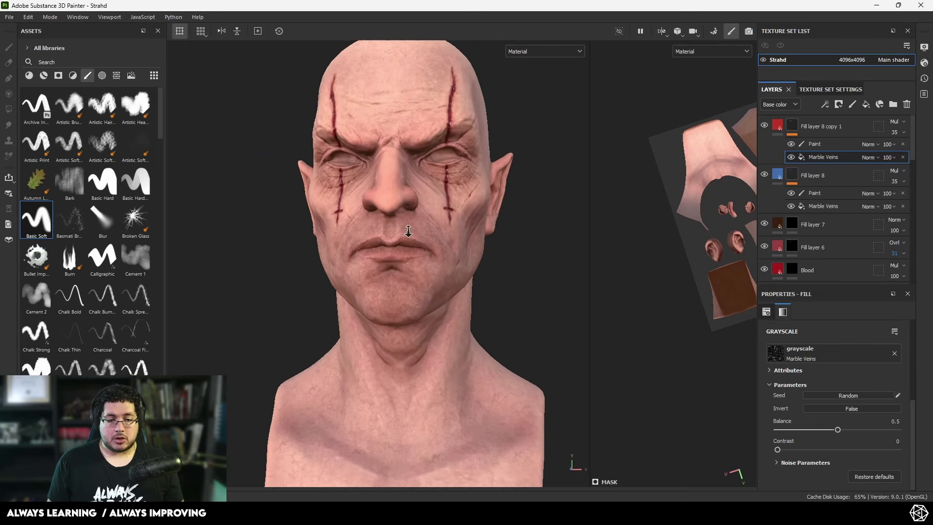
left_click_drag(384, 204, 437, 214, "alt")
right_click_drag(423, 233, 401, 261, "alt")
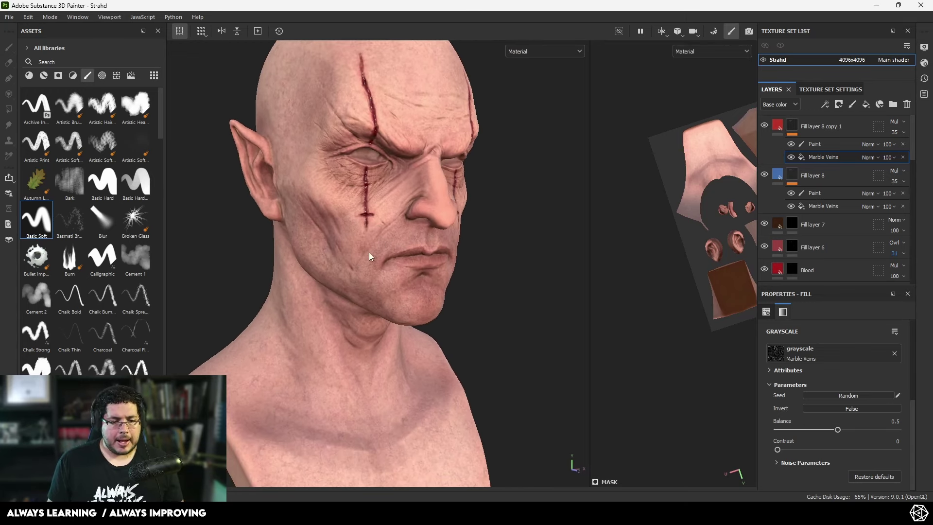
right_click_drag(489, 269, 554, 344, "alt")
left_click_drag(554, 344, 481, 312, "alt")
right_click_drag(482, 311, 413, 268, "alt")
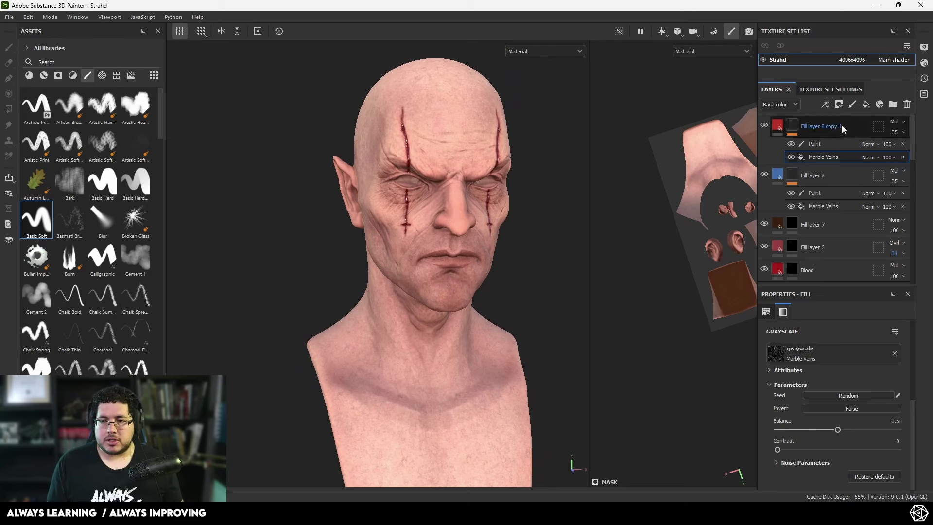
Step: Add a fill layer above the red veins that affects only color, with the purple-blue base color 372B84
left_click(866, 104)
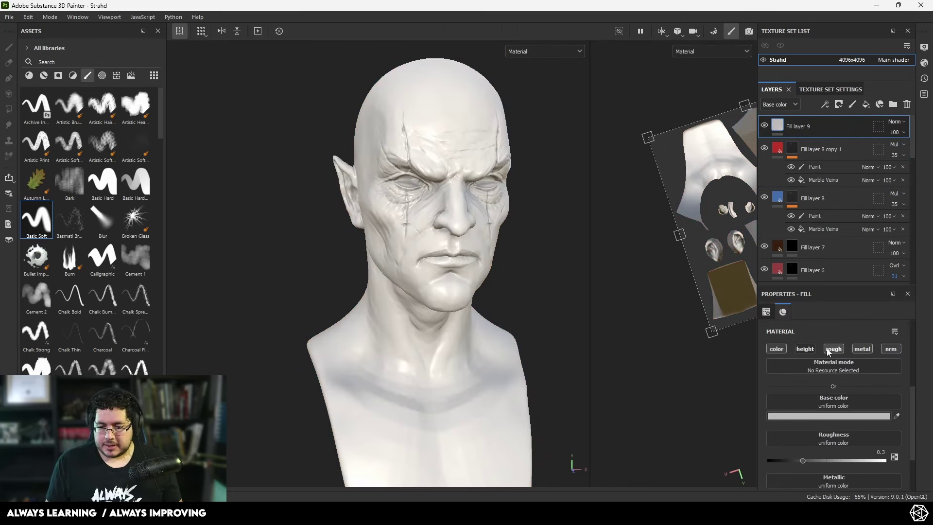
left_click(816, 415)
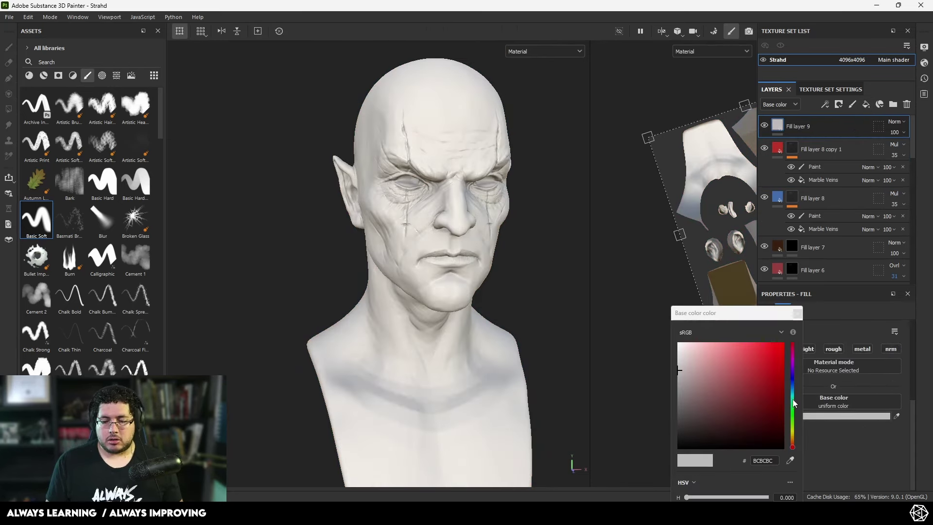
left_click_drag(794, 404, 792, 375)
left_click(749, 392)
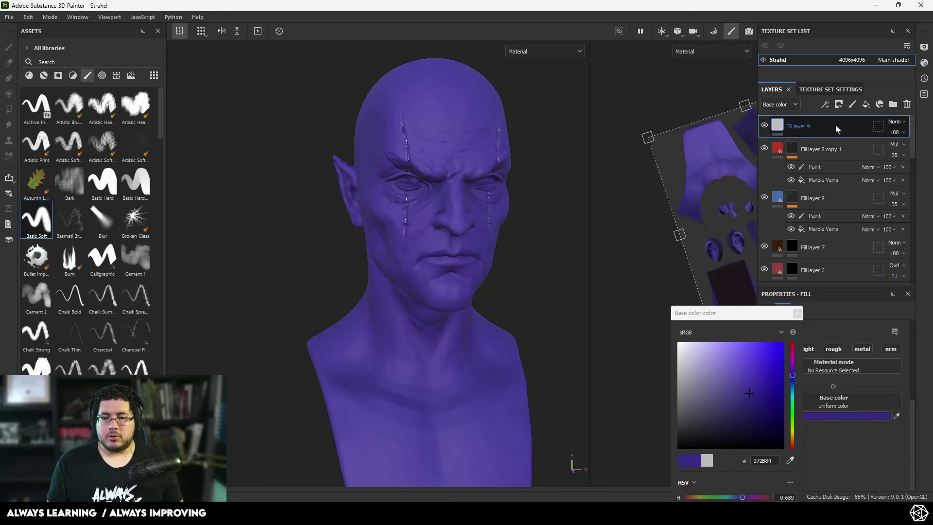
Step: Give Fill layer 9 a black mask and add a Dirt generator to it
right_click(837, 128)
left_click(826, 20)
right_click(792, 125)
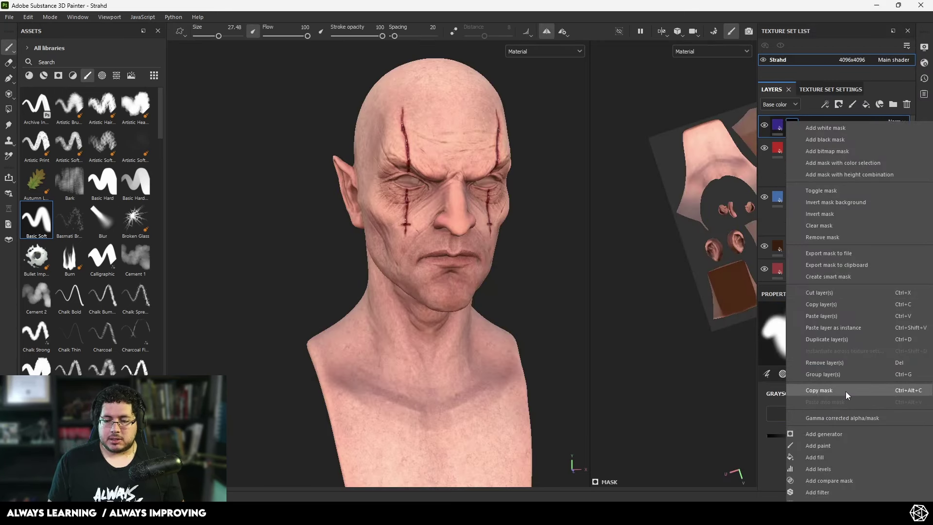
left_click(824, 434)
left_click(827, 335)
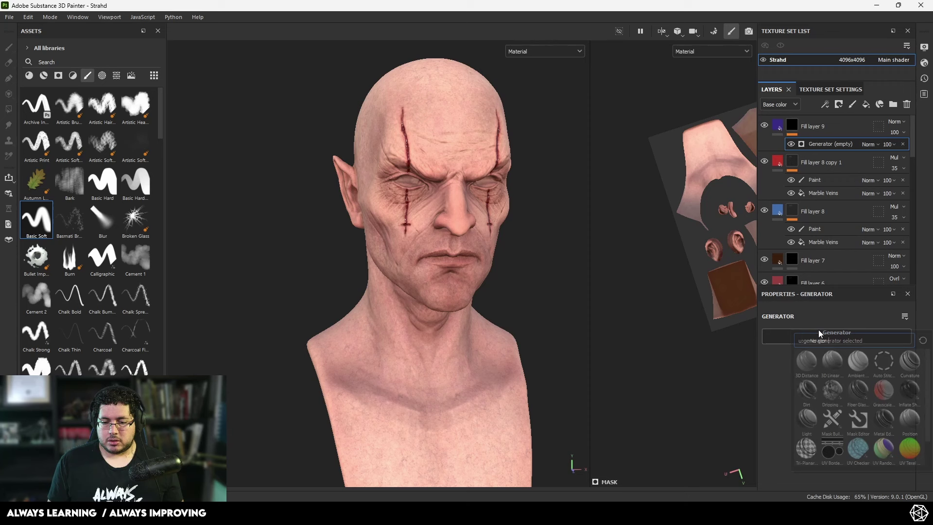
left_click(807, 391)
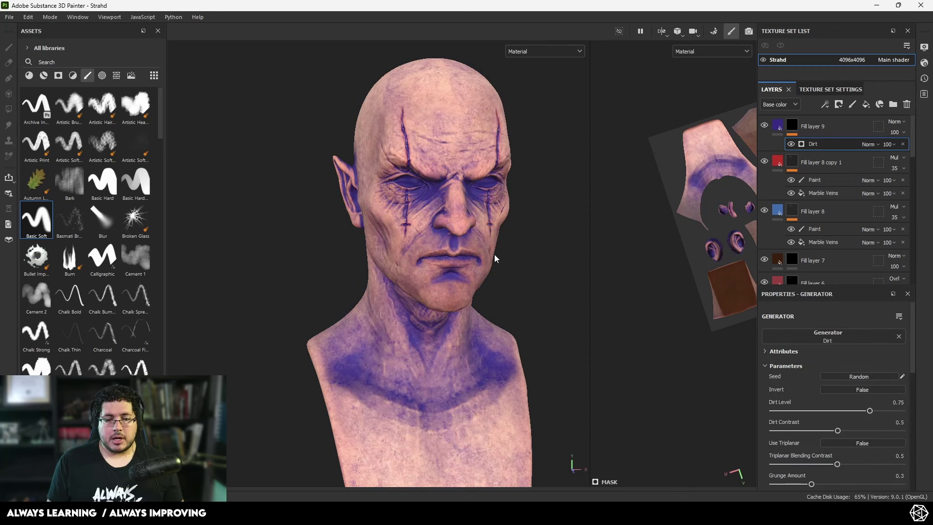
Step: Set Fill layer 9's blending mode to Multiply and its opacity to 29
left_click(895, 122)
left_click(875, 169)
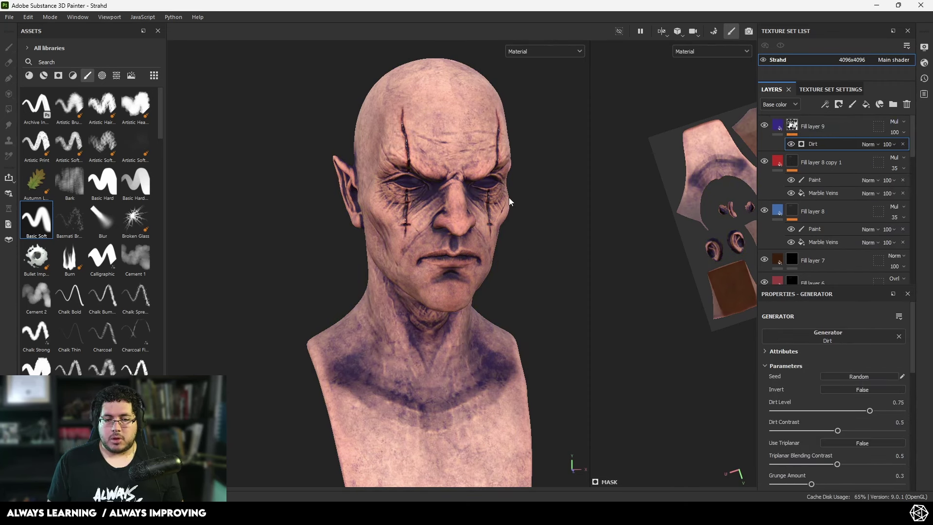
left_click(903, 145)
left_click_drag(922, 154, 900, 153)
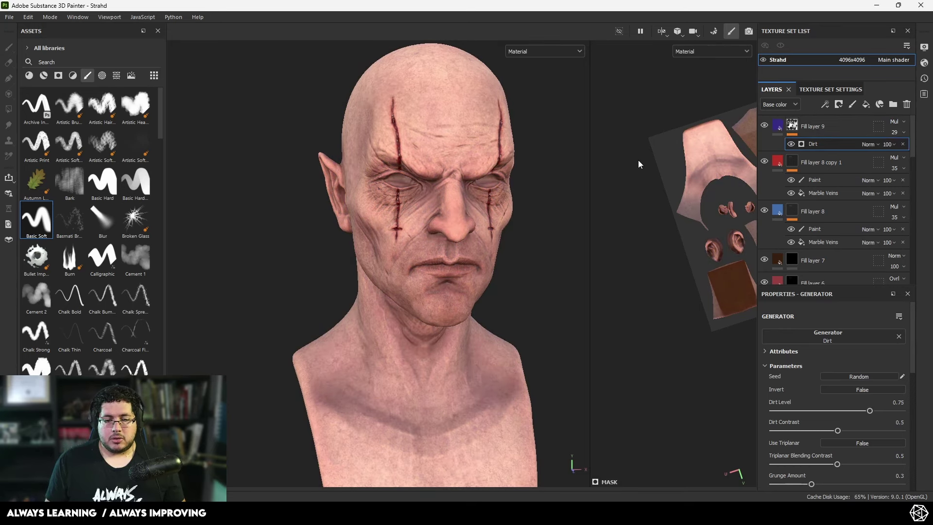
Step: Soften the Dirt generator in Fill layer 9's mask with Dirt Contrast 0.11 and Dirt Level 0.68
scroll(521, 168, "up", 4)
left_click_drag(535, 194, 467, 221, "alt")
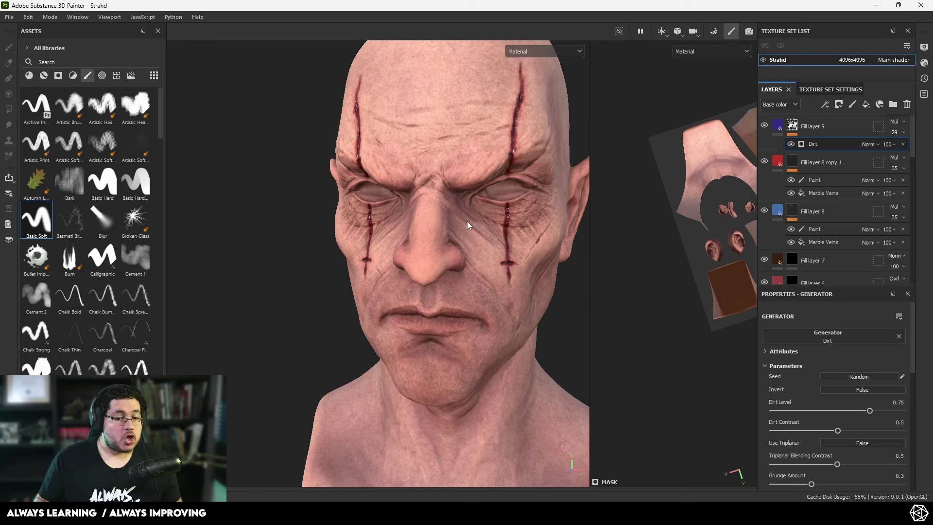
right_click_drag(505, 249, 437, 234, "alt")
left_click_drag(437, 233, 479, 231, "alt")
right_click_drag(438, 228, 460, 224, "alt")
middle_click_drag(460, 224, 447, 231, "alt")
left_click_drag(446, 231, 412, 218, "alt")
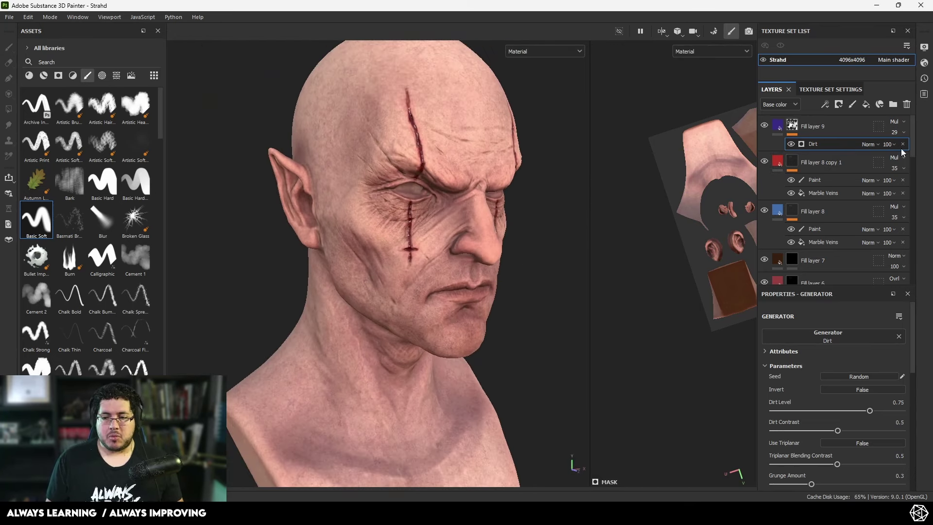
left_click(895, 135)
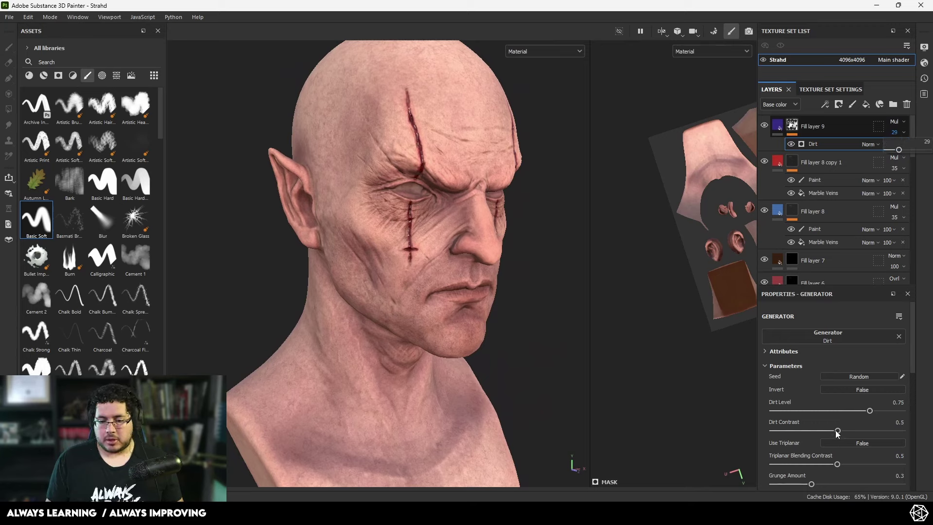
left_click_drag(837, 433, 836, 433)
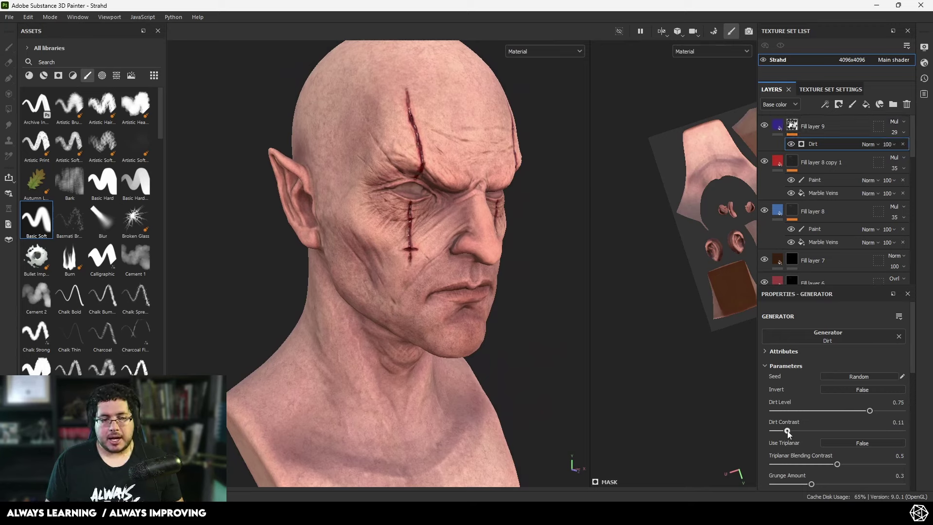
left_click_drag(870, 411, 837, 411)
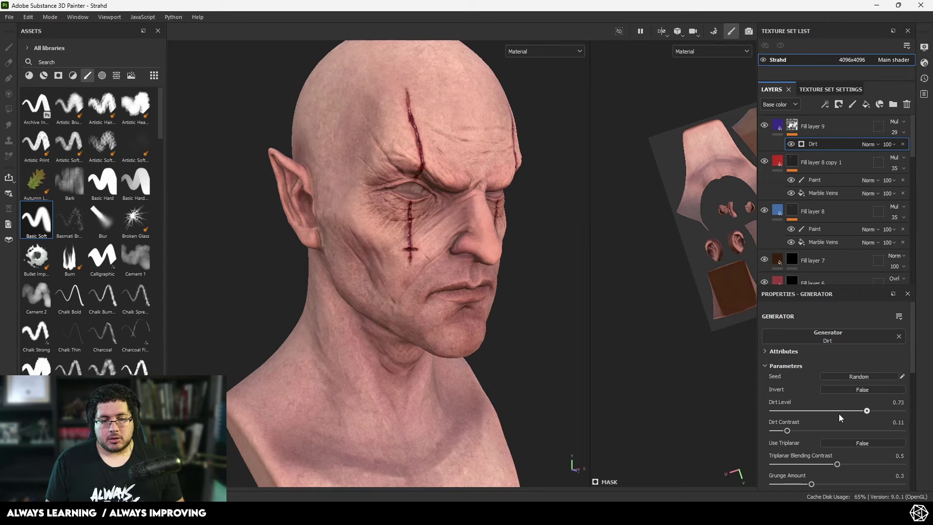
Step: Try a stronger opacity of 56 on Fill layer 9, compare base color and material views, and settle on 26
left_click(896, 134)
left_click_drag(898, 150, 908, 151)
left_click_drag(545, 243, 474, 282, "alt")
key("c")
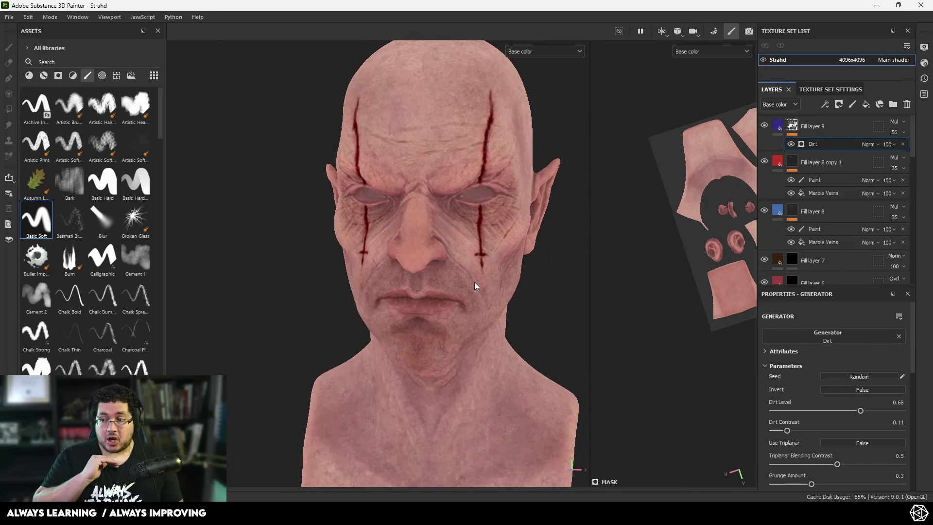
key("m")
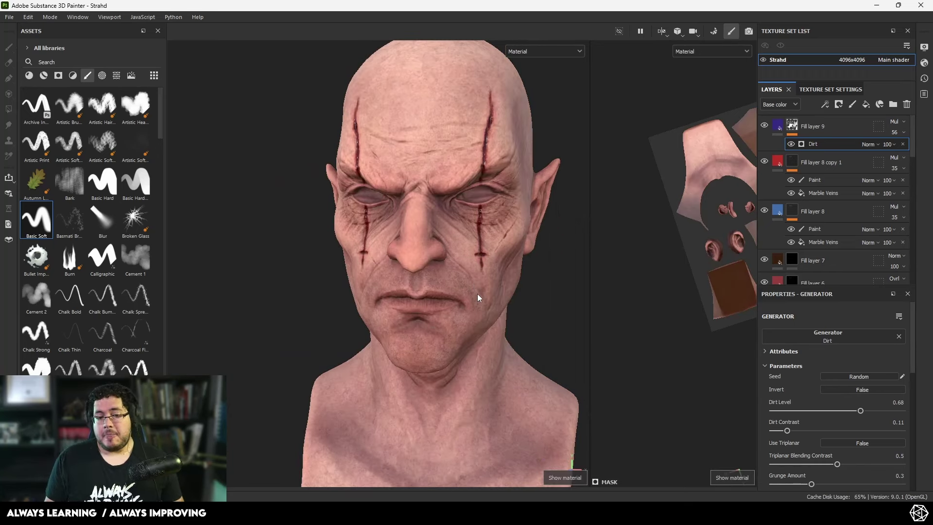
left_click_drag(477, 294, 371, 245, "alt")
right_click_drag(371, 245, 403, 266, "alt")
left_click_drag(403, 266, 491, 338, "alt")
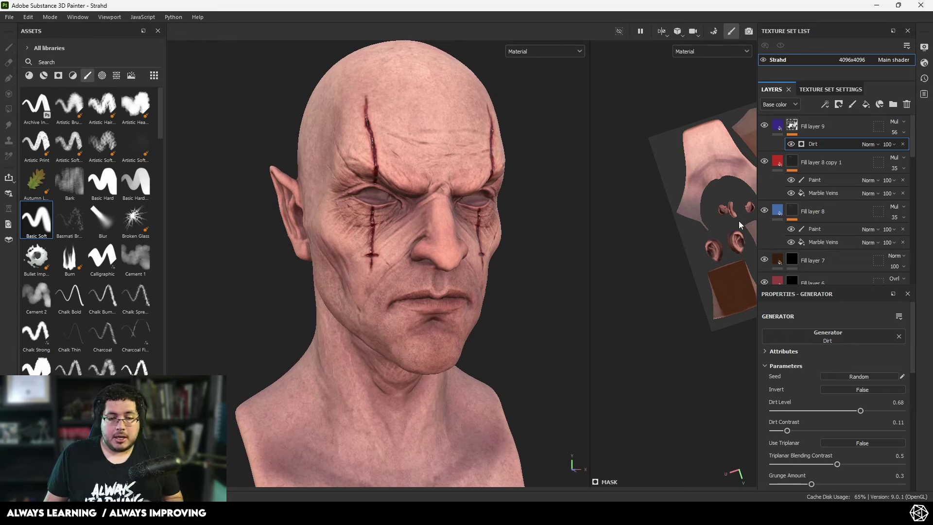
left_click_drag(896, 152, 899, 150)
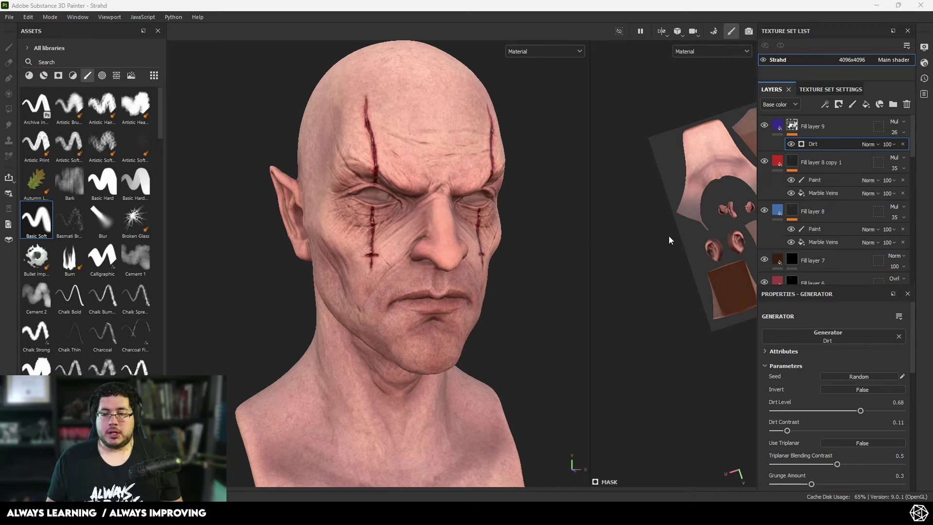
Step: Examine the main shader's subsurface scattering, displacement and tessellation parameters and the skin's look on the bust
left_click(925, 63)
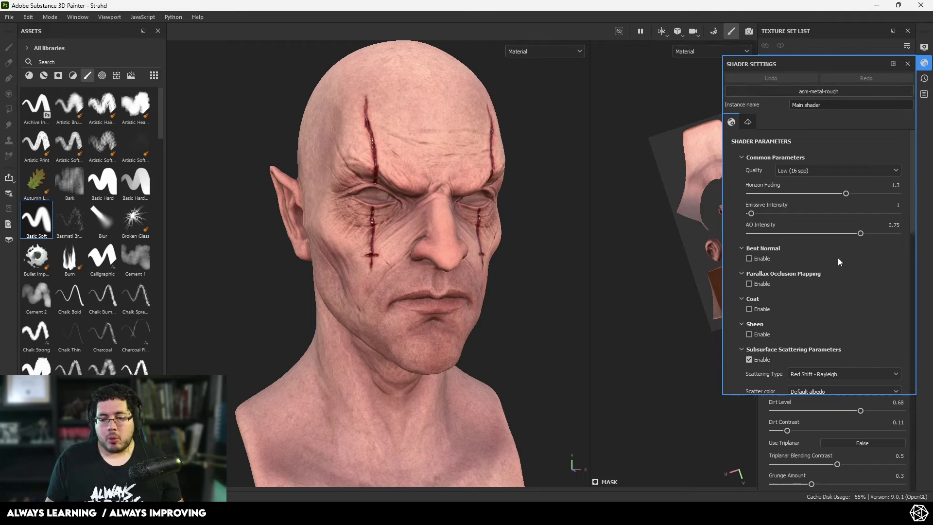
scroll(839, 255, "down", 3)
scroll(838, 241, "down", 4)
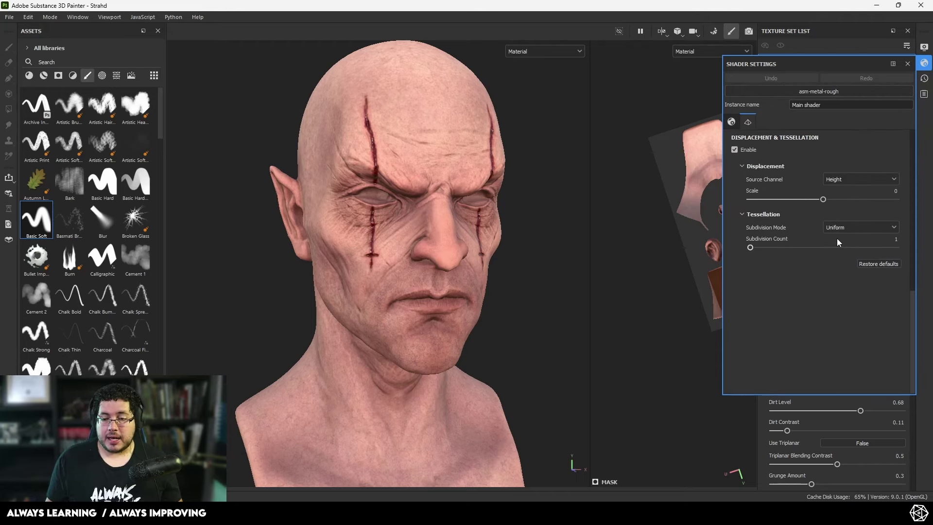
scroll(836, 238, "up", 6)
scroll(836, 242, "up", 1)
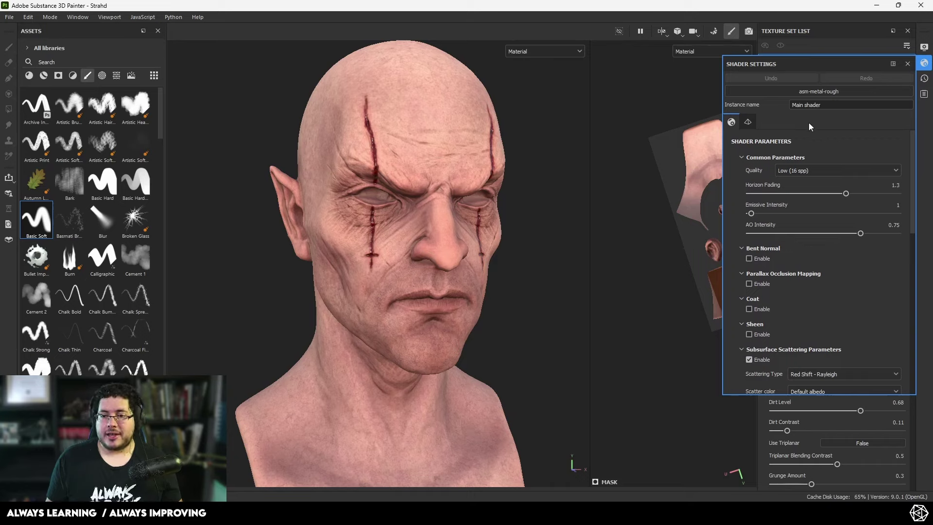
scroll(755, 211, "down", 2)
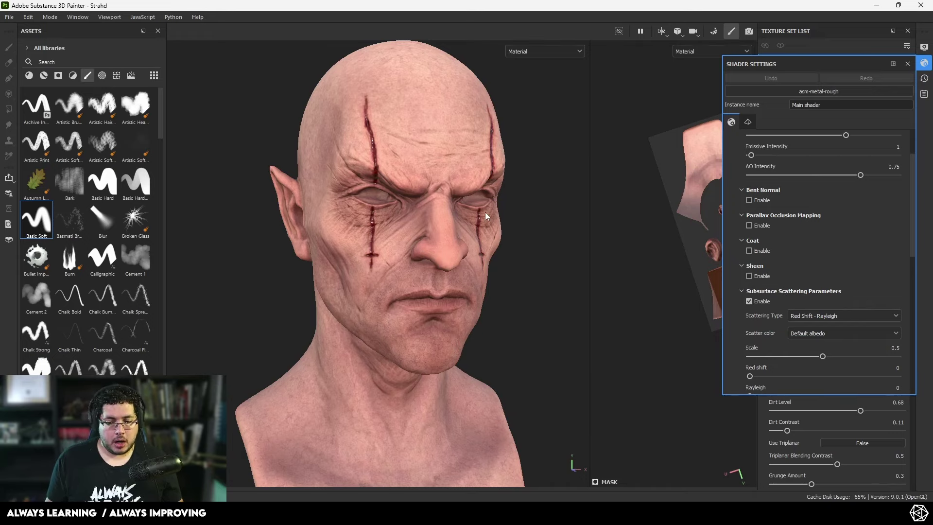
left_click_drag(422, 213, 539, 241, "alt")
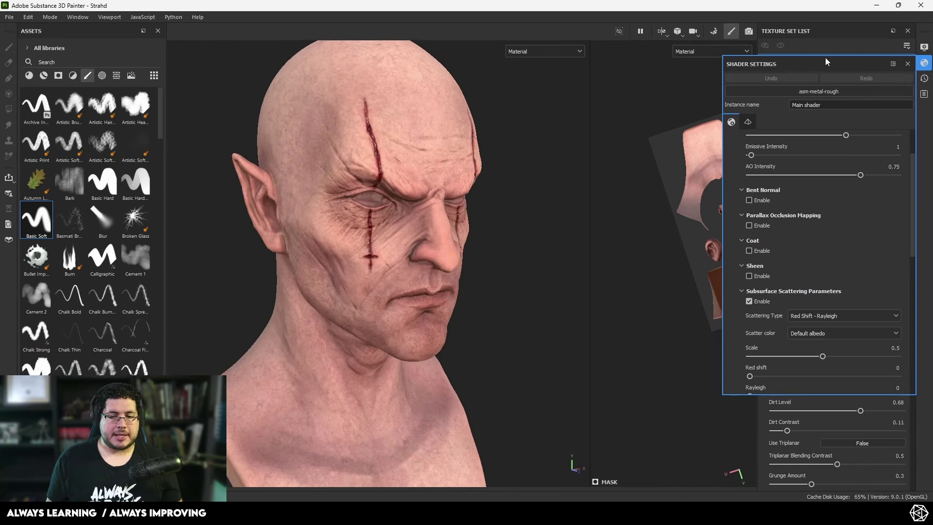
left_click(908, 66)
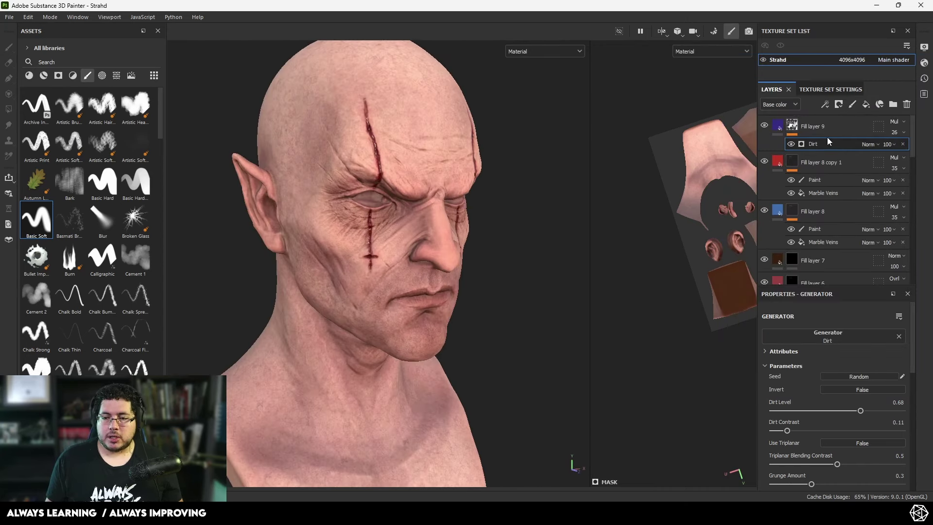
Step: Add another fill layer at the top of the stack, above Fill layer 9
left_click(856, 117)
left_click(866, 105)
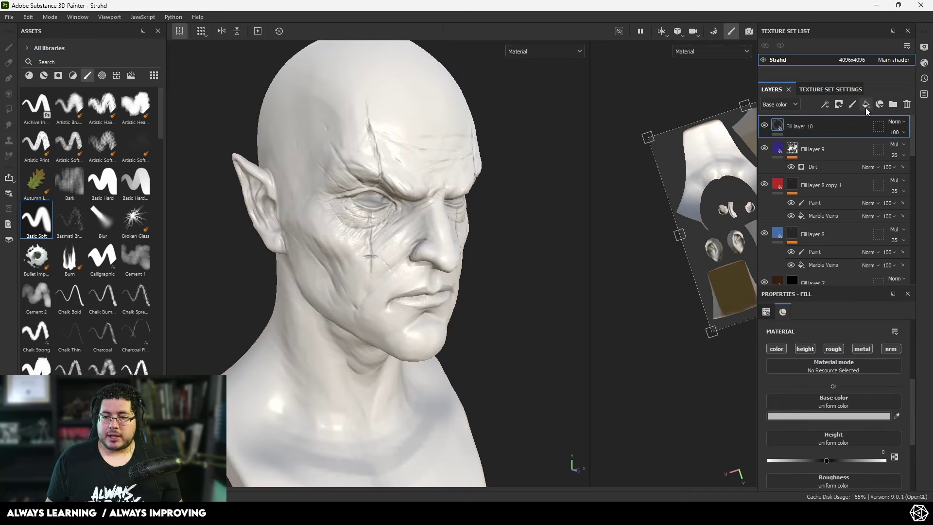
left_click_drag(450, 233, 377, 235, "alt")
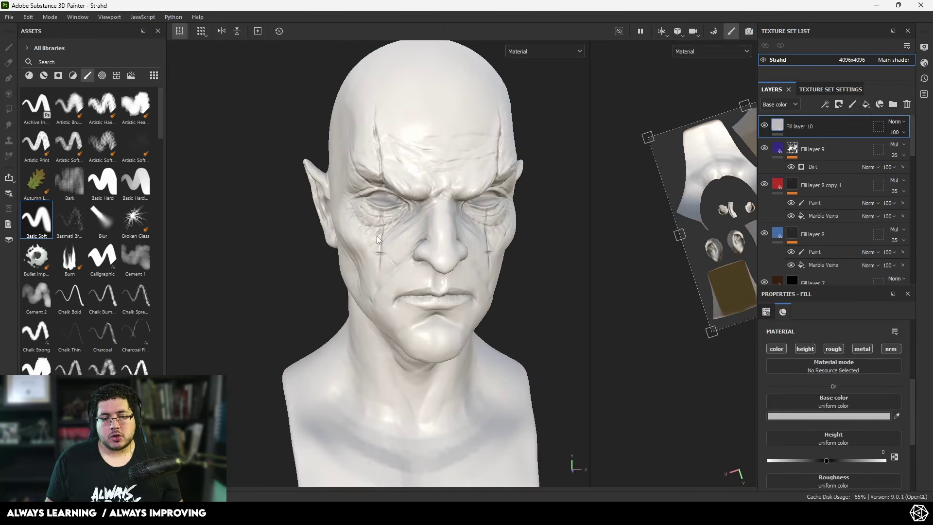
right_click_drag(450, 246, 470, 266, "alt")
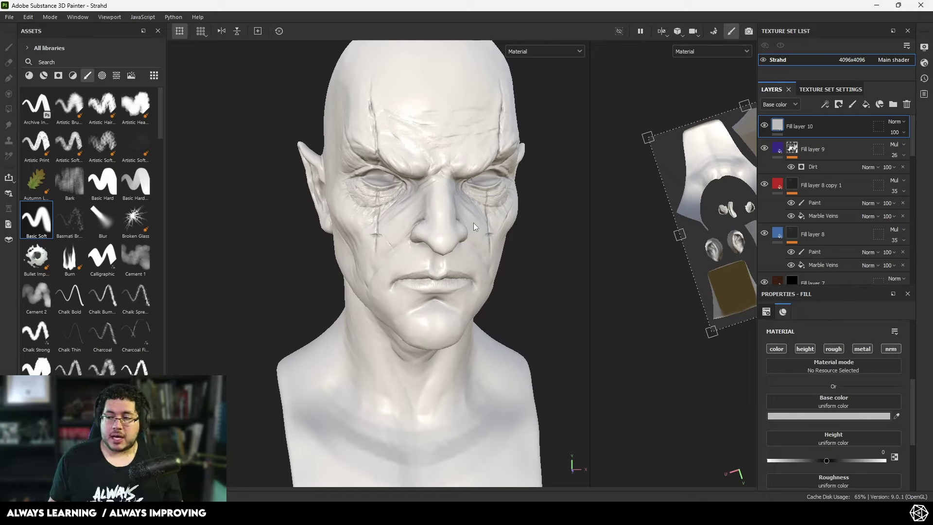
Step: Add a Scattering channel to the Strahd texture set and return to the layer stack
left_click(823, 90)
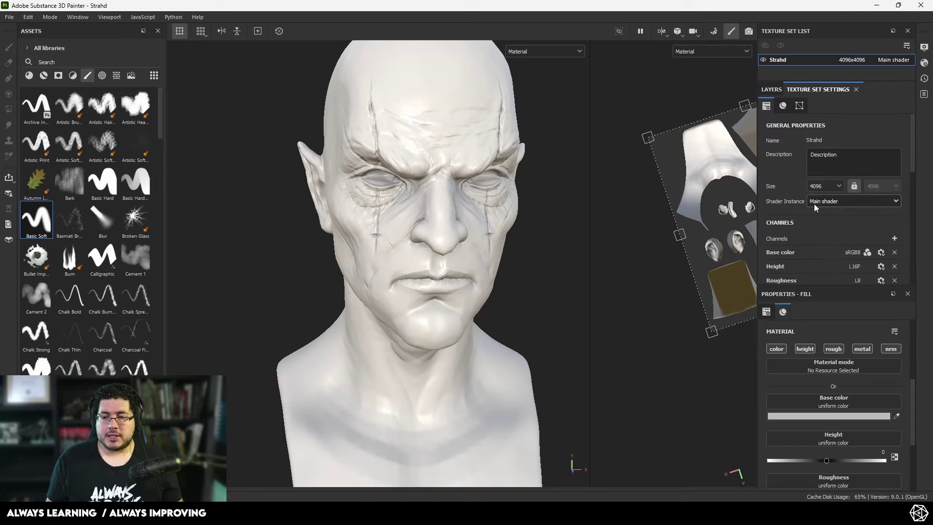
left_click(895, 238)
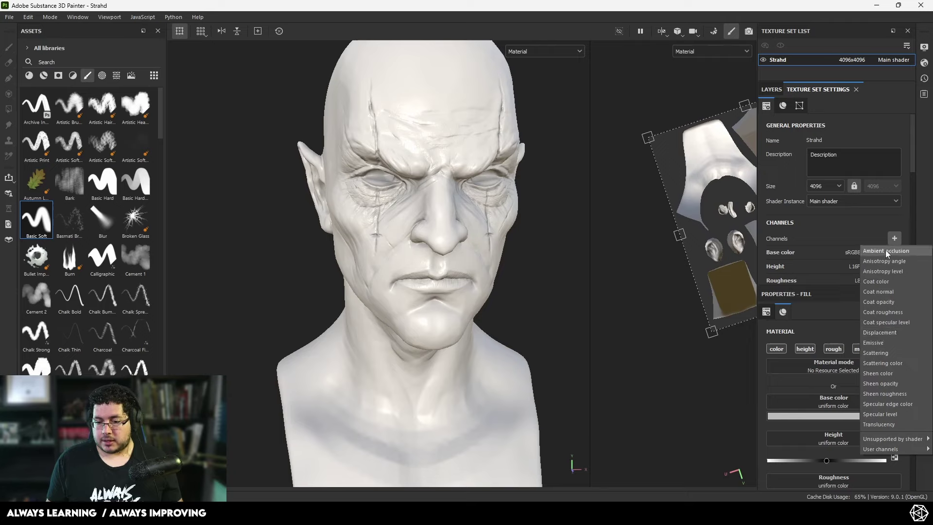
left_click(891, 352)
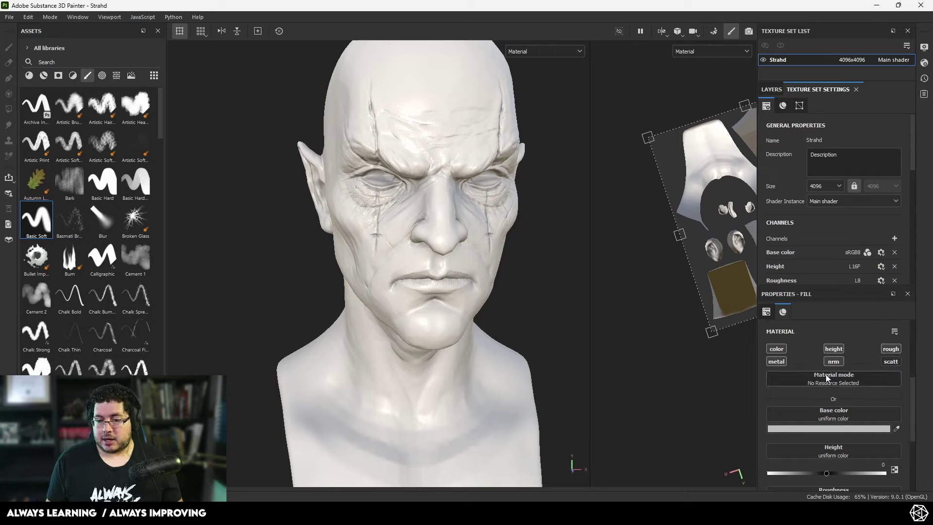
left_click(770, 90)
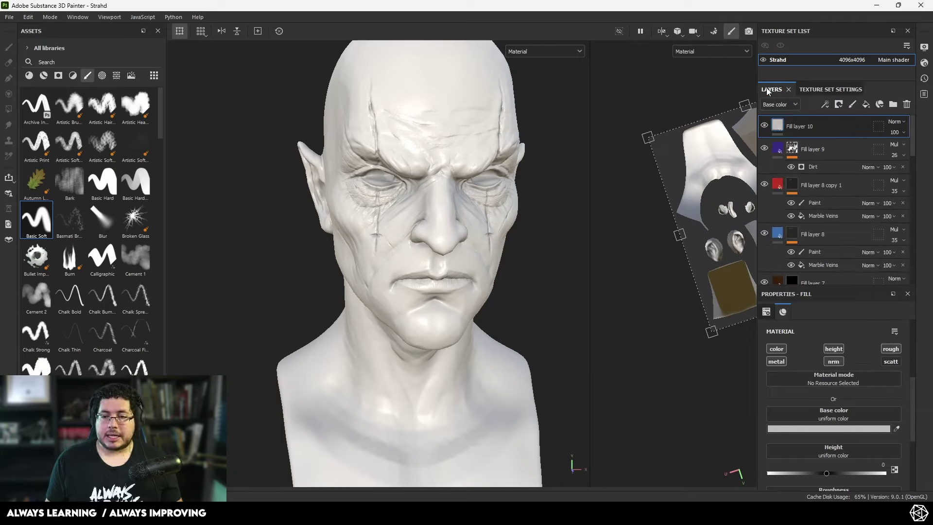
left_click_drag(510, 276, 438, 190, "alt")
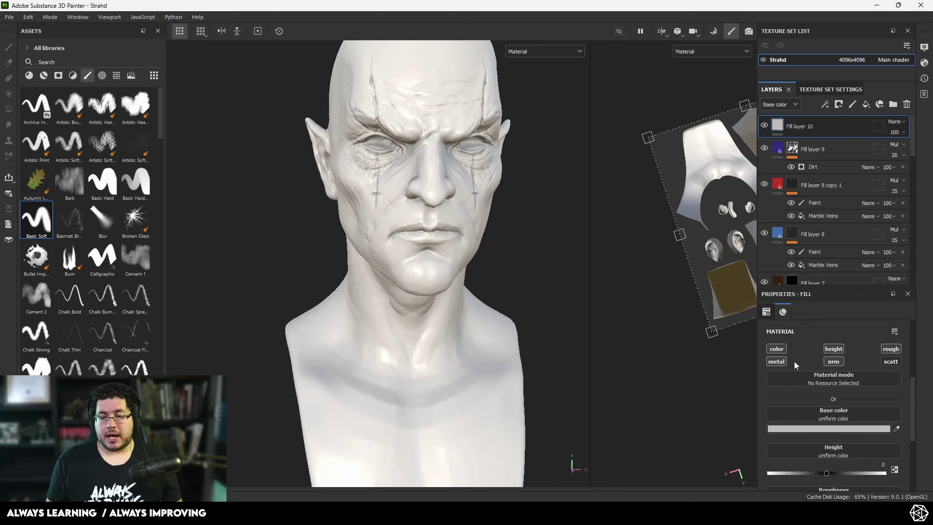
Step: Limit Fill layer 10 to the scattering channel alone and set its scattering value to 1
left_click(778, 351)
left_click(777, 361)
left_click(833, 361)
left_click(834, 351)
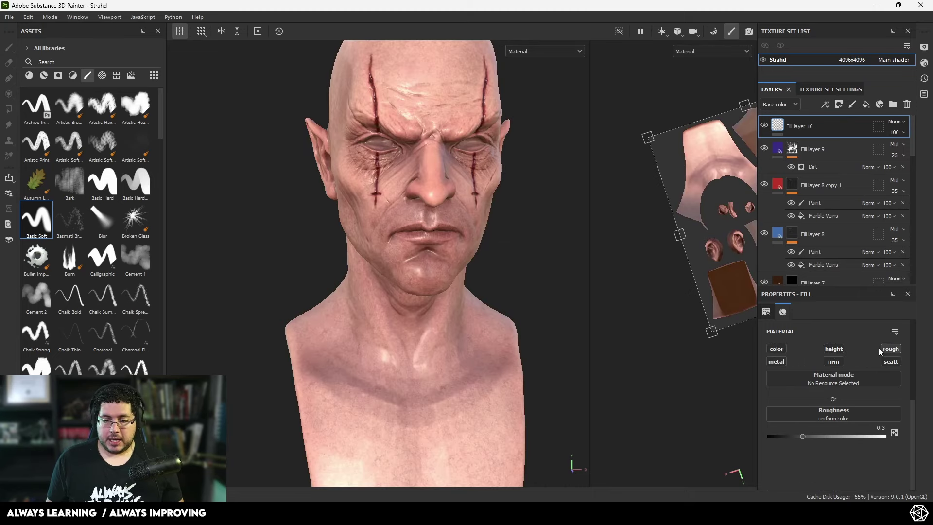
left_click(888, 349)
left_click(888, 362)
left_click_drag(803, 437, 811, 439)
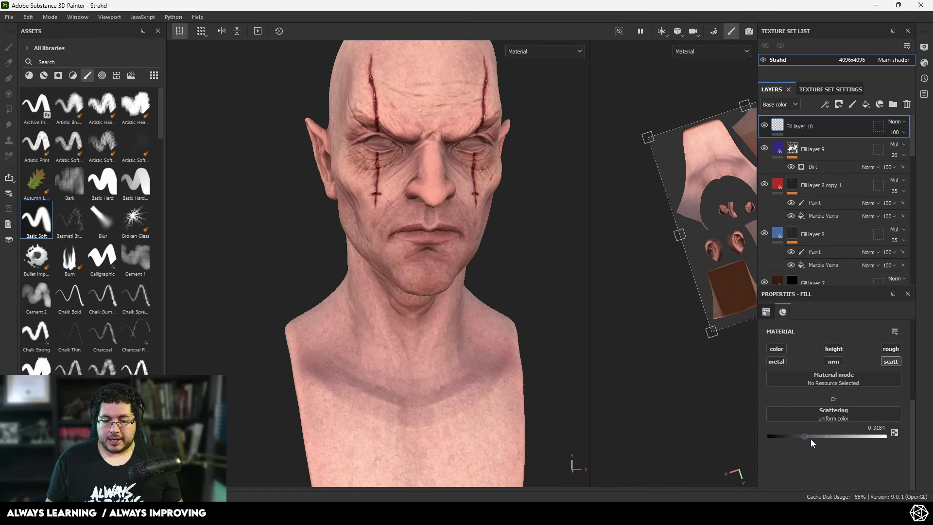
left_click_drag(424, 207, 479, 221, "alt")
right_click_drag(479, 222, 520, 235, "alt")
middle_click_drag(520, 235, 523, 282, "alt")
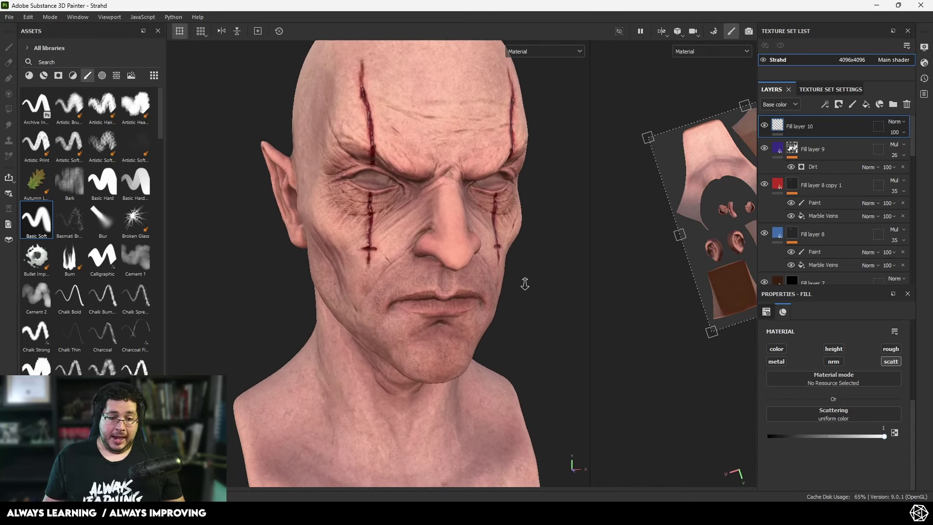
right_click_drag(523, 281, 456, 257, "alt")
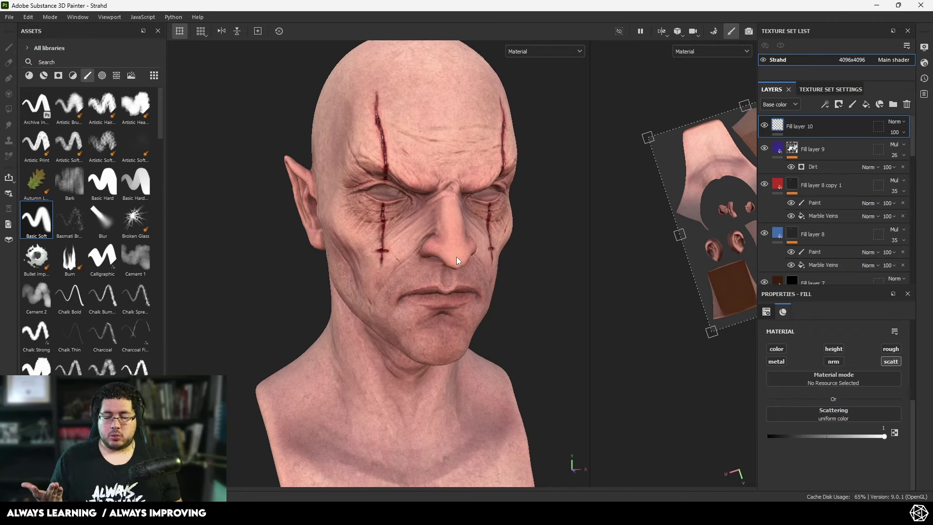
Step: Activate subsurface scattering in the display's camera settings
left_click(923, 46)
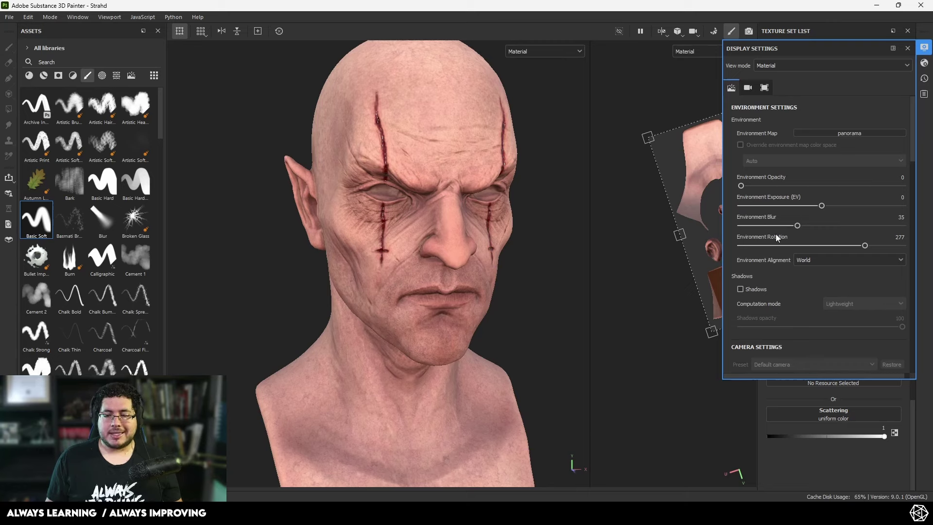
scroll(777, 238, "down", 10)
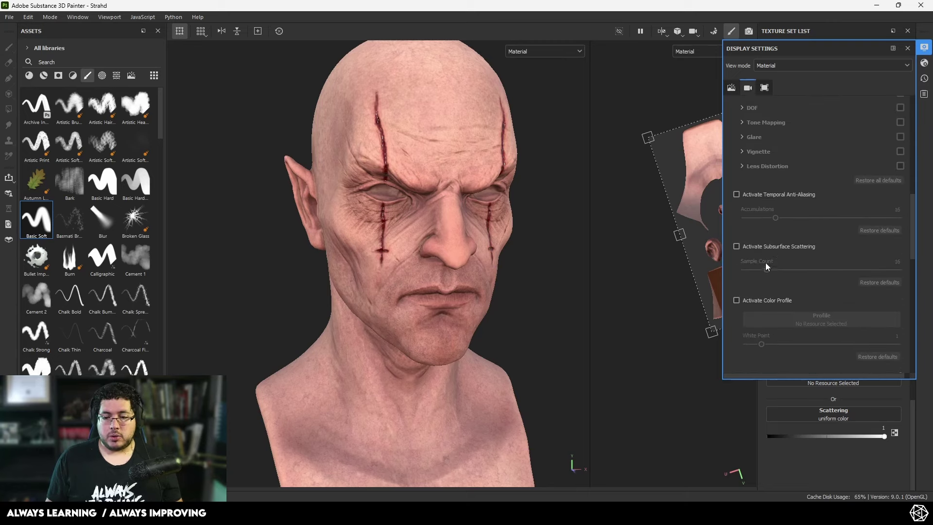
left_click(737, 246)
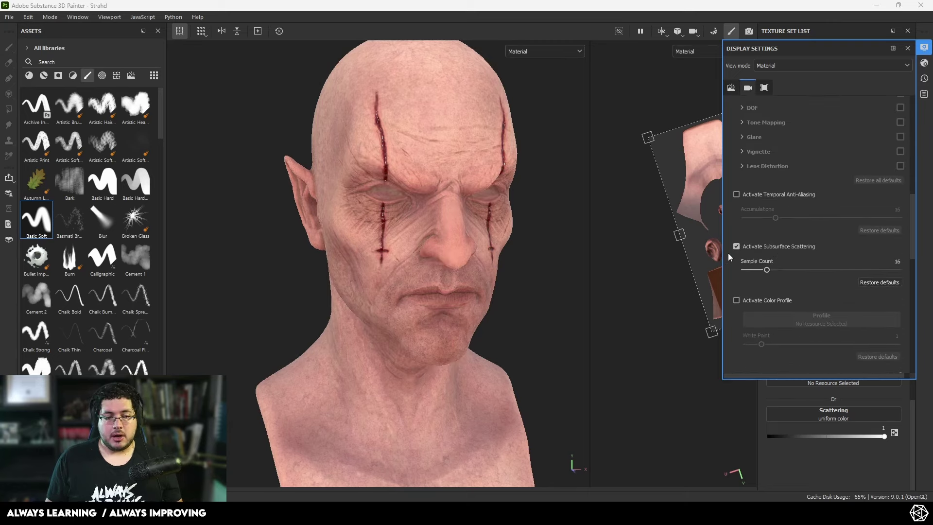
Step: Examine the scattering on the bust's skin from several angles, switching between single-channel and material views
left_click_drag(481, 252, 528, 253, "alt")
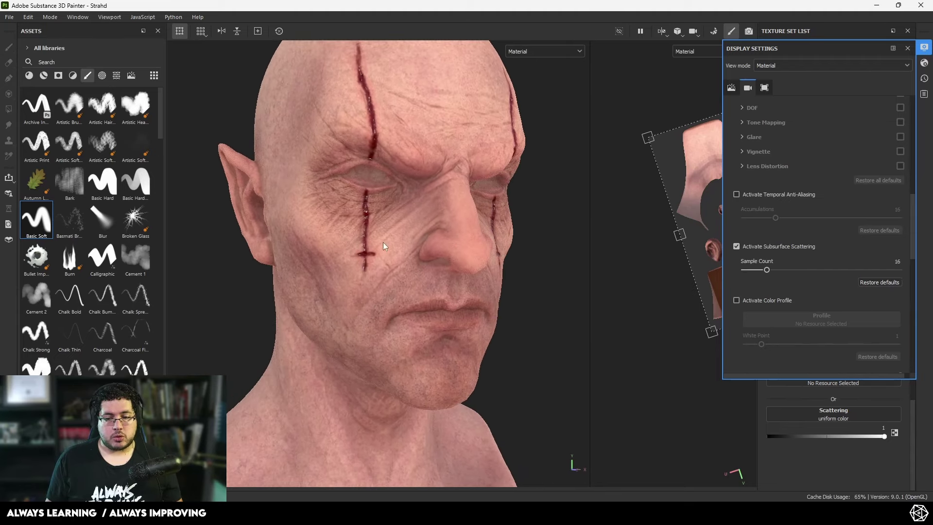
left_click_drag(335, 142, 450, 237, "alt")
right_click_drag(451, 236, 398, 205, "alt")
mouse_move(418, 212)
left_mouse_down("alt")
mouse_move(430, 240)
mouse_move(428, 224)
left_mouse_up("alt")
key("c")
key("m")
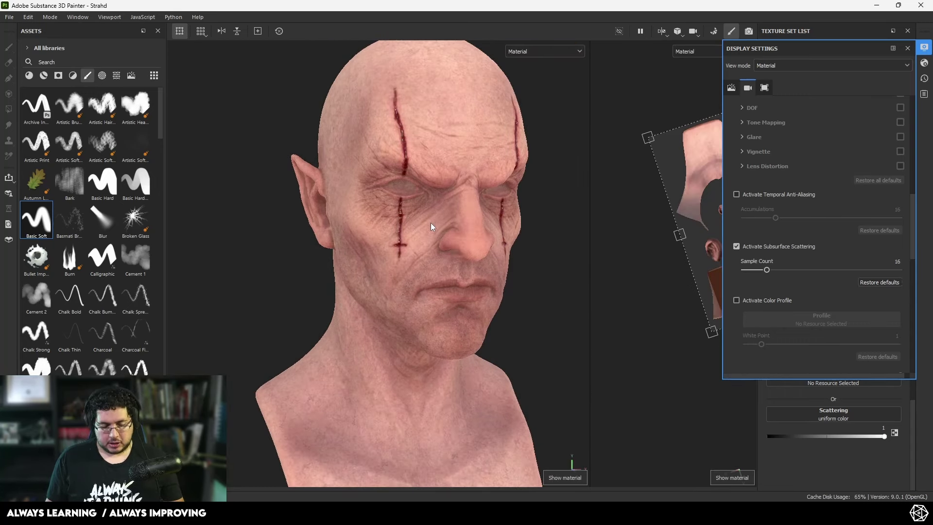
right_click_drag(430, 223, 506, 286, "alt")
left_click_drag(488, 218, 457, 208, "alt")
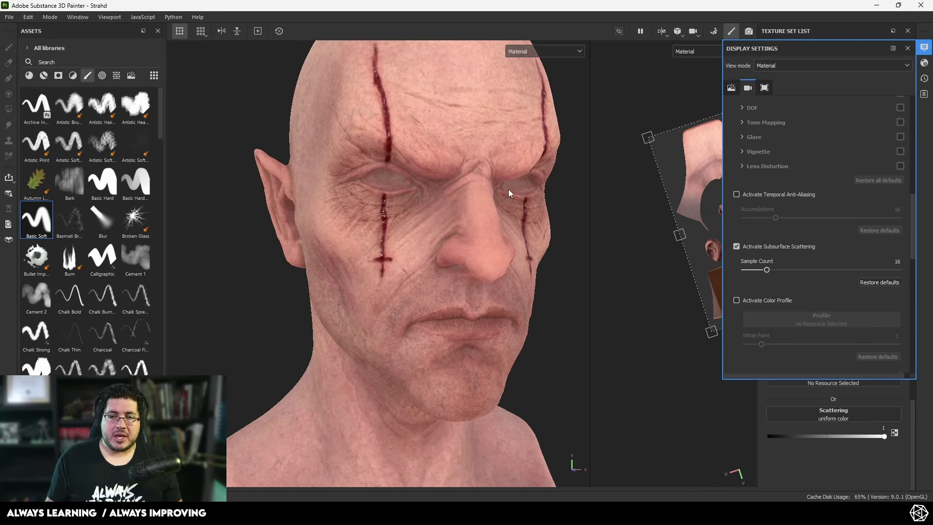
Step: Set the main shader's subsurface scattering scale to 0.51
left_click(907, 48)
left_click(922, 63)
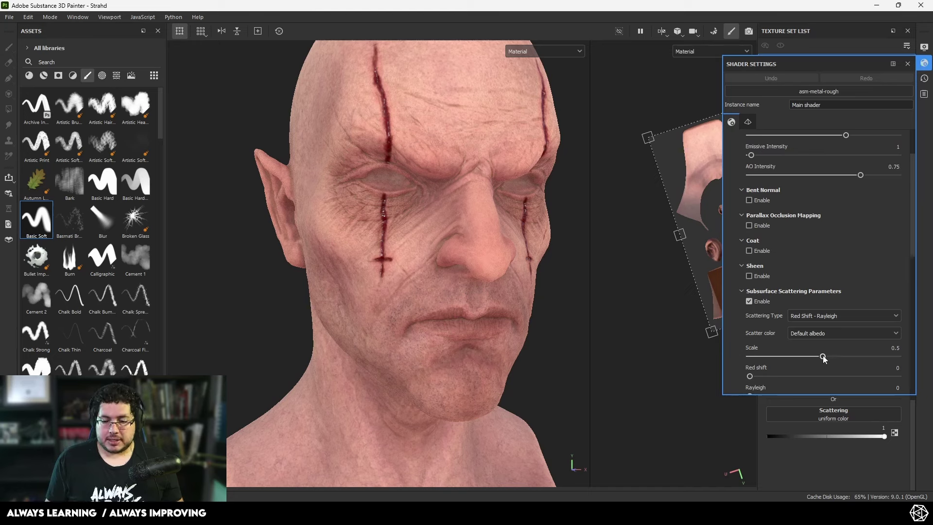
mouse_move(824, 357)
left_mouse_down()
mouse_move(765, 360)
mouse_move(896, 357)
mouse_move(819, 358)
mouse_move(830, 359)
left_mouse_up()
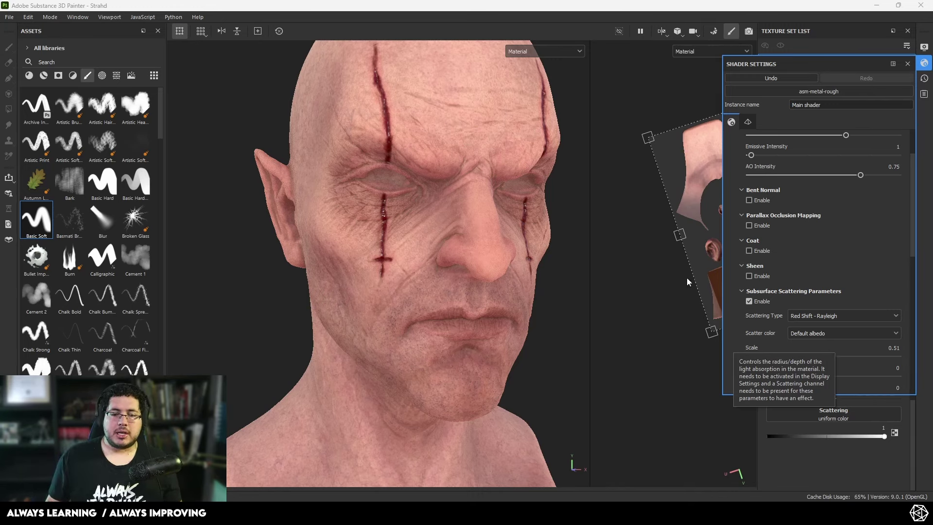
left_click_drag(463, 216, 388, 214, "alt")
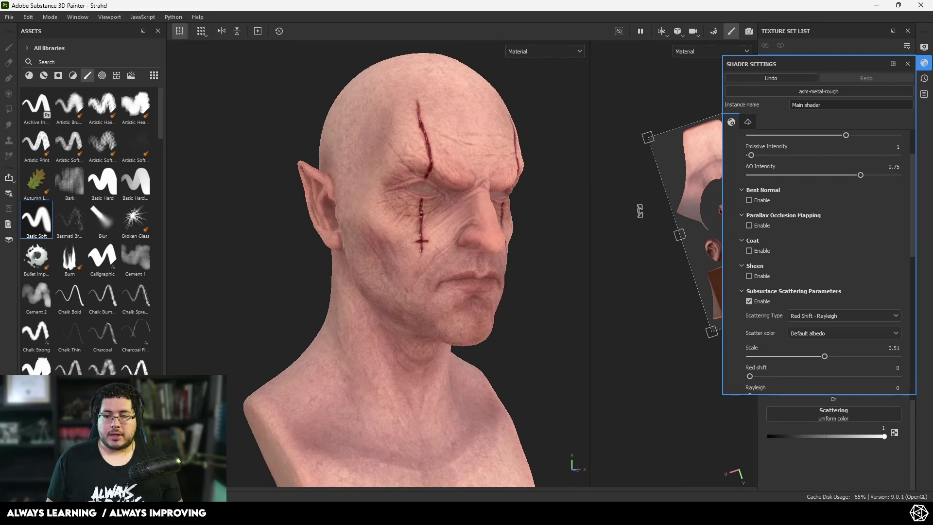
left_click(907, 63)
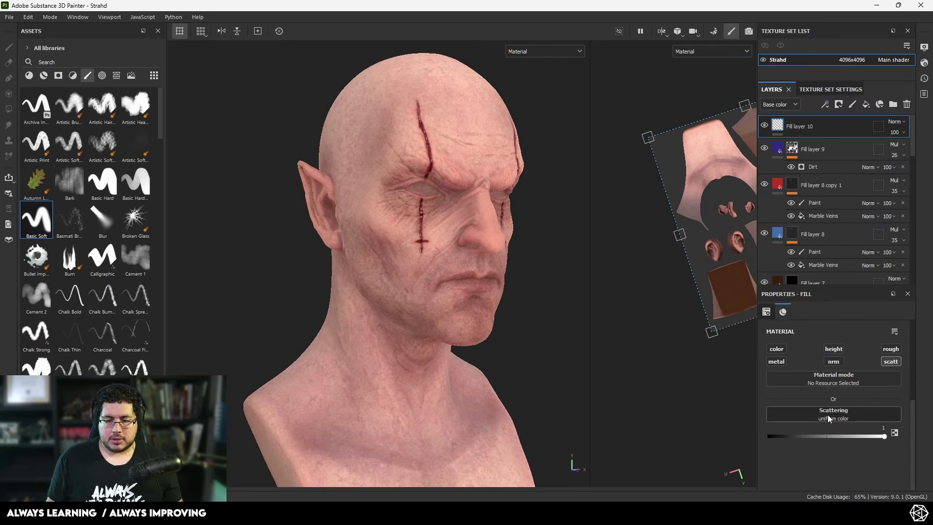
Step: Enable the base color channel on Fill layer 10 and set it to pure red, FF0000
left_click(786, 349)
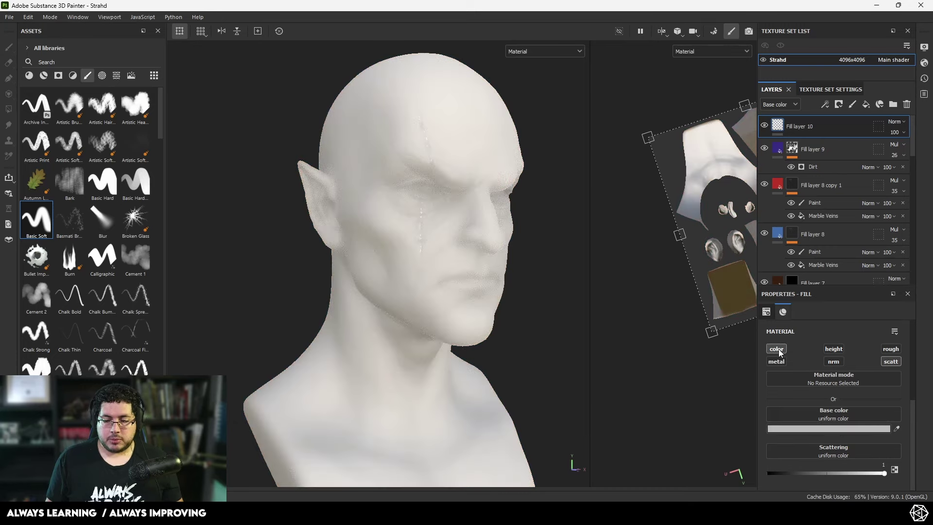
left_click(818, 430)
left_click_drag(779, 337, 786, 324)
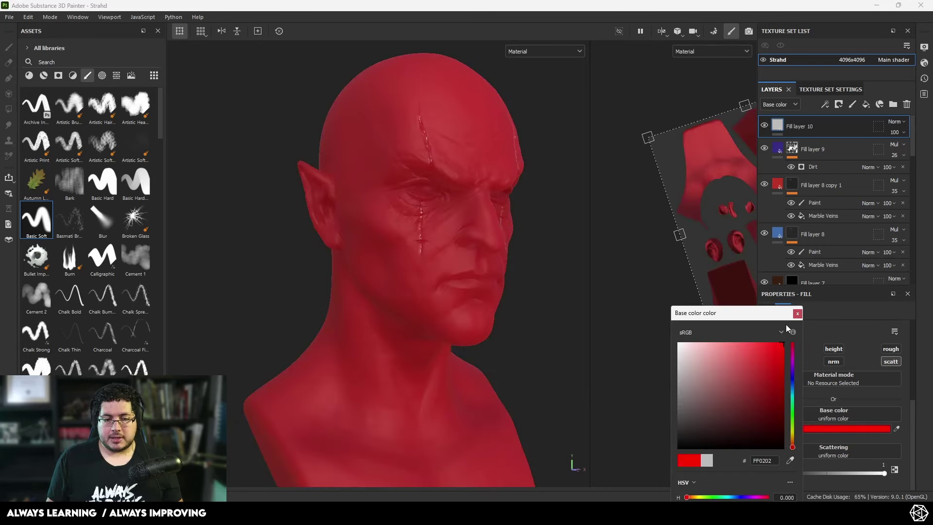
left_click_drag(559, 305, 505, 311, "alt")
scroll(492, 302, "up", 3)
left_click(797, 313)
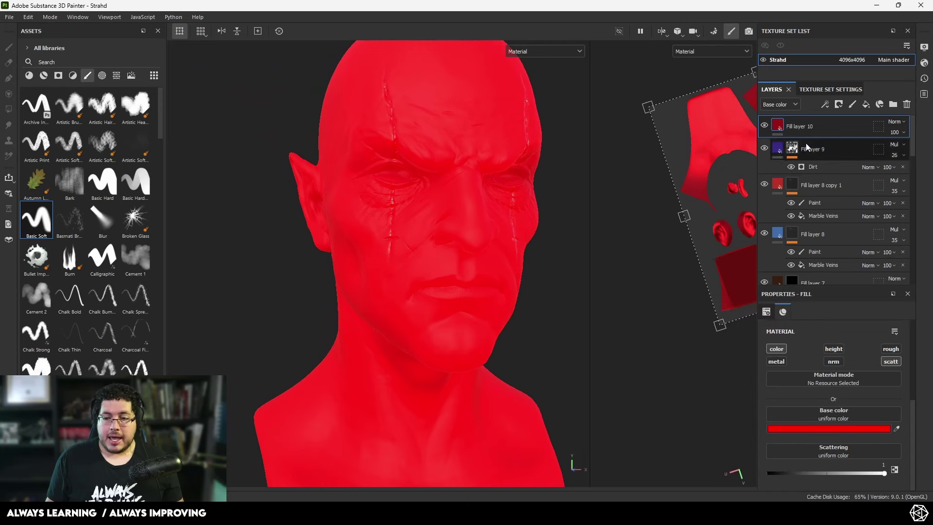
Step: Add a black mask to Fill layer 10 and give it a fill using the Strahd mesh's thickness map
right_click(821, 125)
left_click(826, 18)
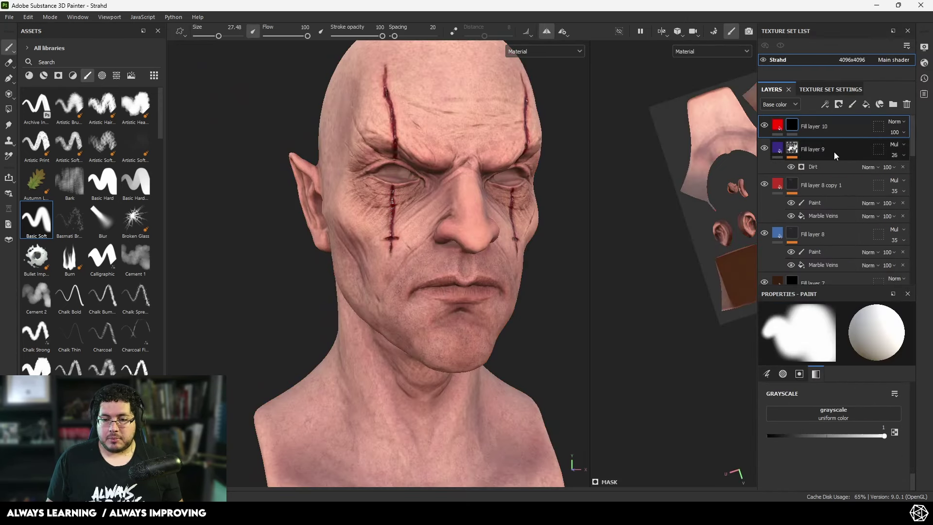
right_click(834, 129)
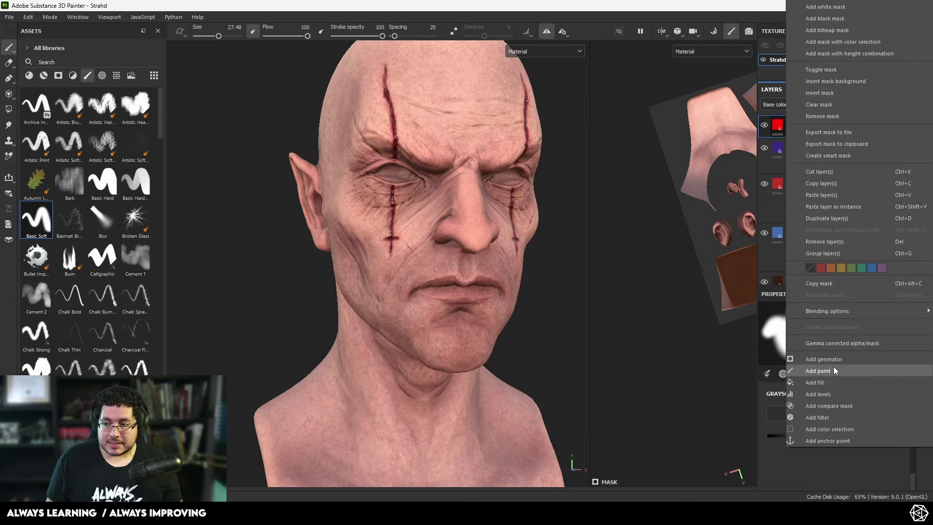
left_click(831, 383)
left_click(836, 347)
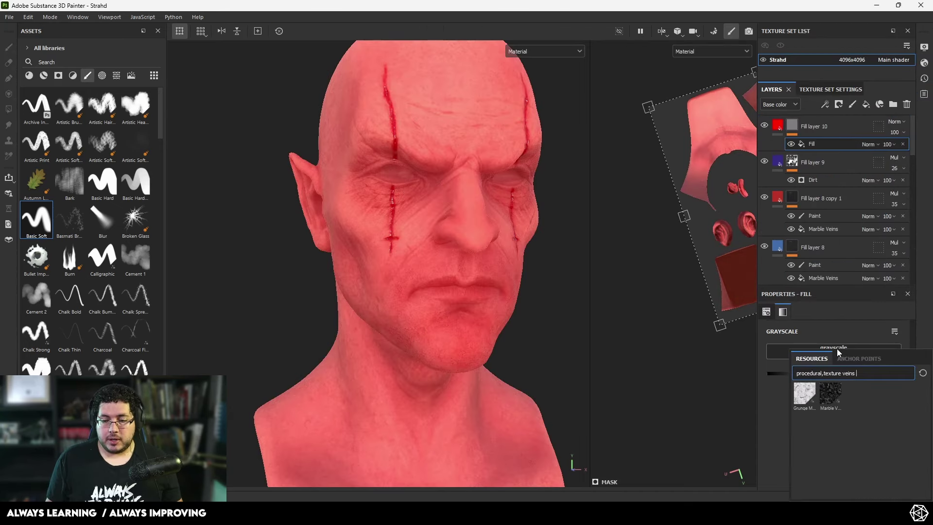
key("BackSpace")
key("BackSpace")
key("BackSpace")
key("BackSpace")
key("BackSpace")
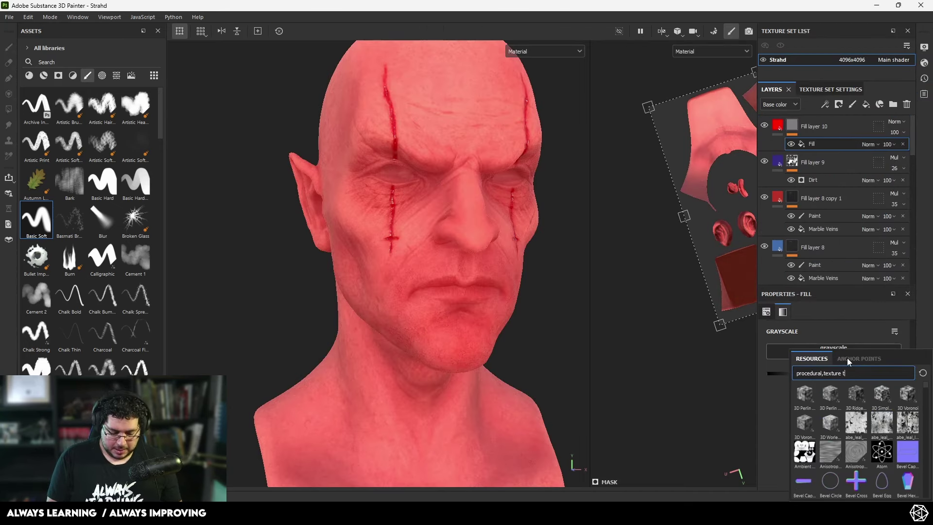
type("thicknes")
left_click(804, 393)
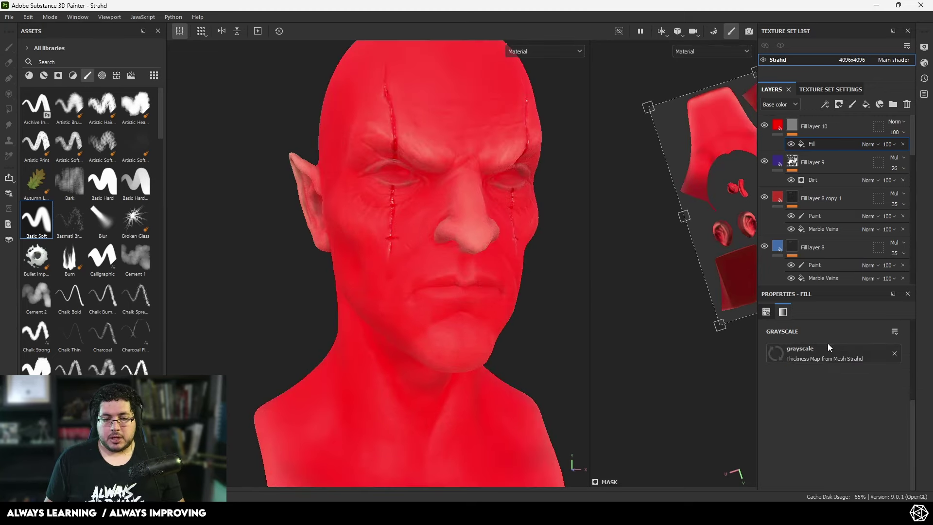
Step: Add a Levels adjustment to Fill layer 10's mask and invert it
right_click(792, 124)
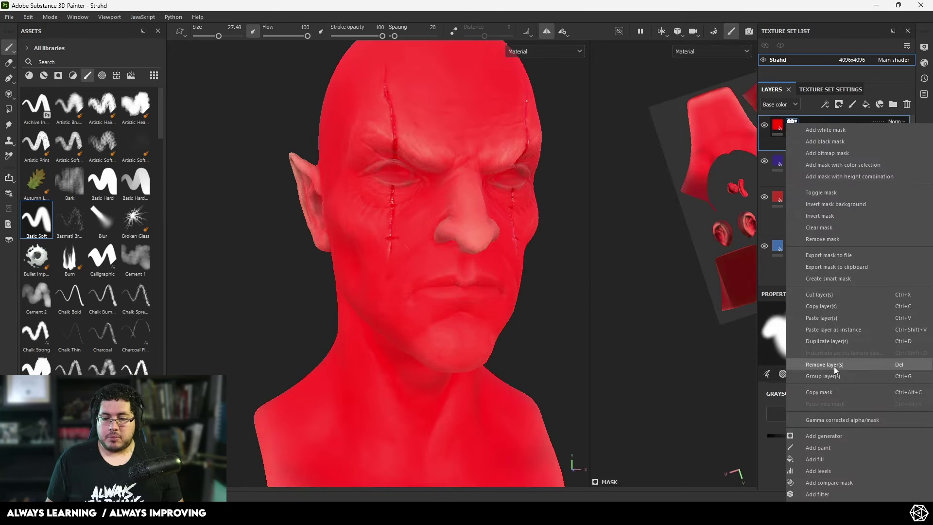
left_click(827, 473)
left_click(871, 398)
left_click_drag(477, 255, 421, 255, "alt")
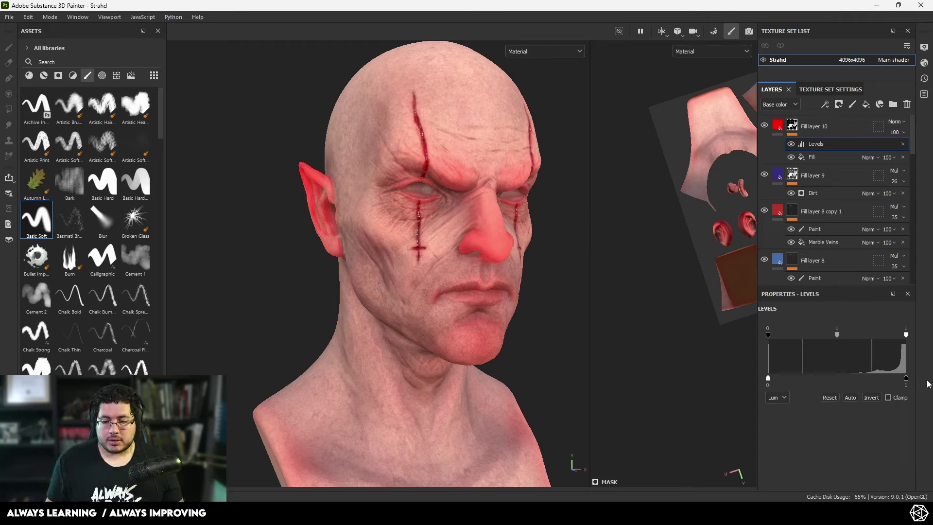
Step: Set the mask Levels' midtone to 0.868 and its minimum output to 0.183
mouse_move(837, 335)
left_mouse_down()
mouse_move(849, 334)
mouse_move(830, 338)
left_mouse_up()
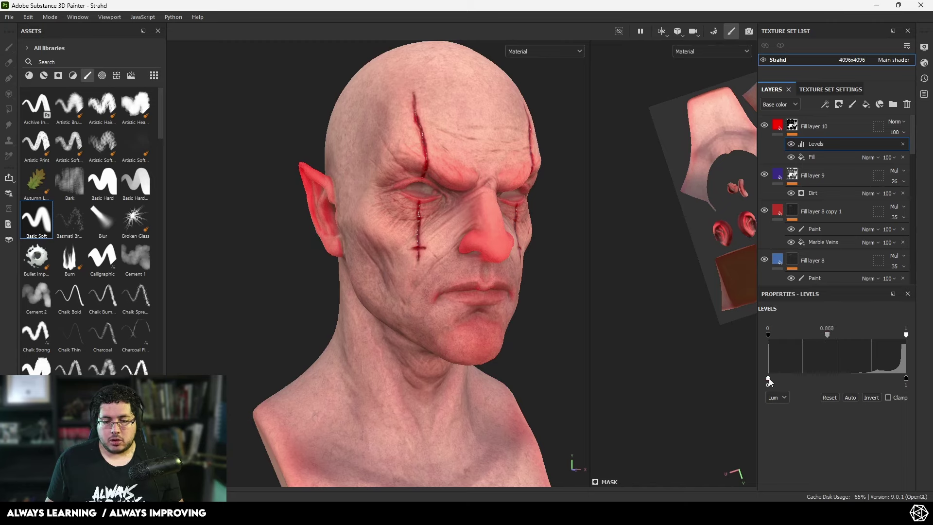
left_click_drag(769, 381, 794, 378)
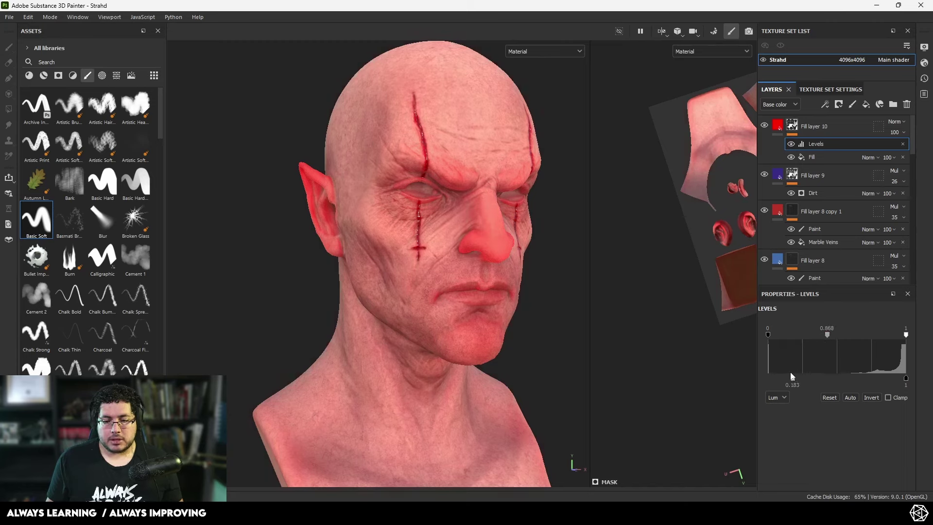
left_click_drag(508, 236, 423, 223, "alt")
middle_click_drag(423, 223, 374, 231, "alt")
right_click_drag(374, 231, 413, 221, "alt")
left_click_drag(414, 221, 433, 216, "alt")
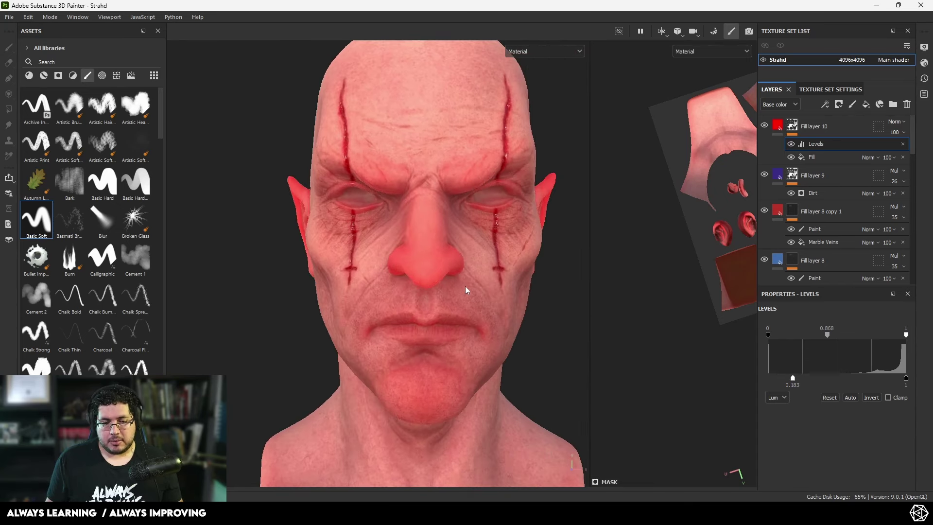
Step: Try a midtone of 0.353 in Fill layer 10's mask Levels
left_click_drag(826, 335, 835, 335)
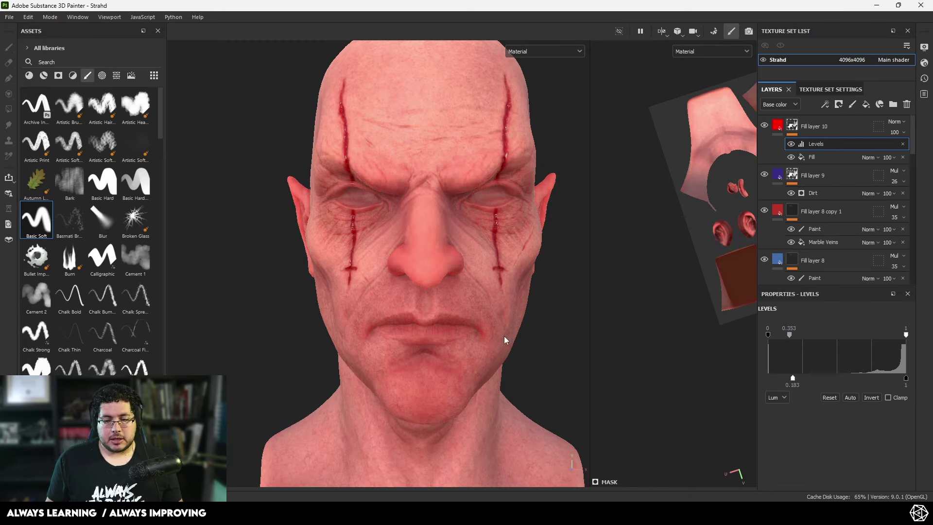
left_click_drag(505, 340, 504, 308, "alt")
middle_click_drag(504, 308, 567, 267, "alt")
right_click_drag(567, 267, 540, 272, "alt")
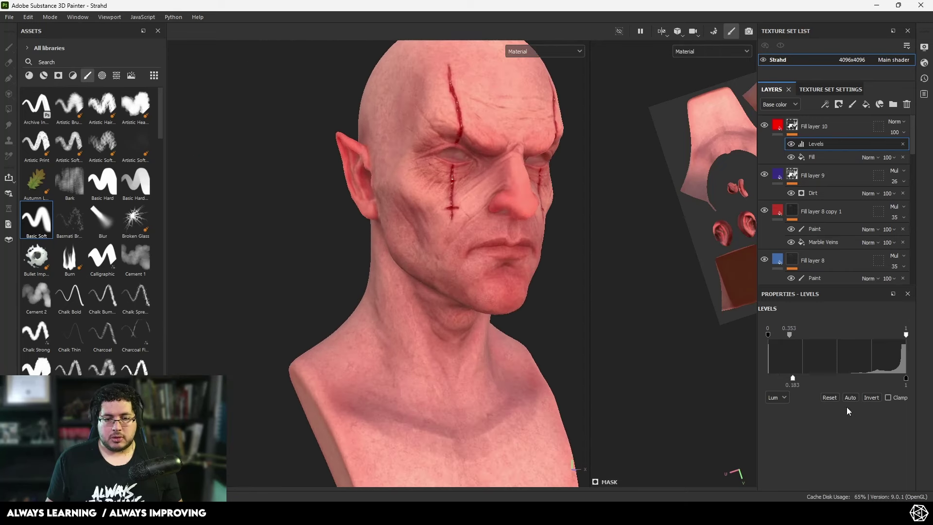
Step: Set the mask Levels' maximum output to 0.444 and midtone to 0.188, and check the red tint around the face
left_click_drag(906, 381, 830, 381)
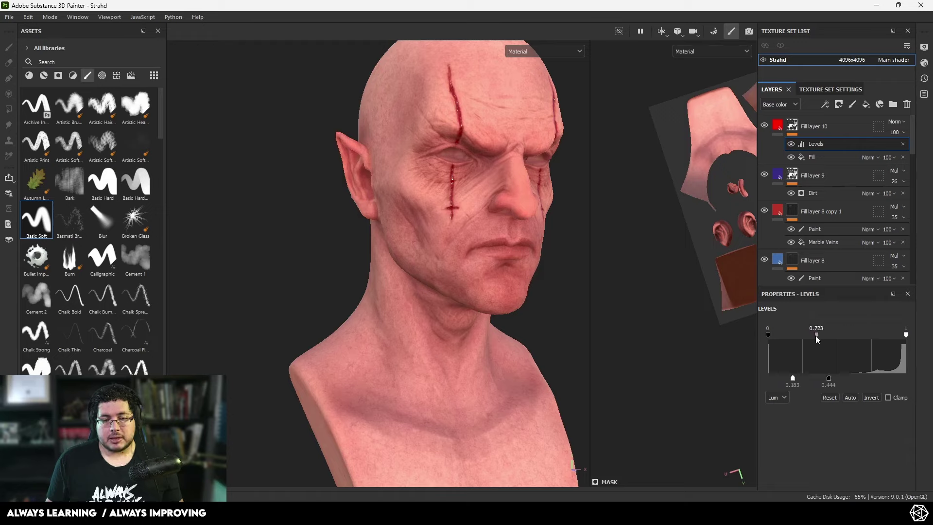
left_click_drag(778, 342, 776, 342)
left_click_drag(524, 304, 408, 260, "alt")
middle_click_drag(594, 282, 523, 318, "alt")
middle_click_drag(521, 281, 413, 301, "alt")
right_click_drag(413, 300, 708, 397, "alt")
left_click_drag(438, 296, 532, 310, "alt")
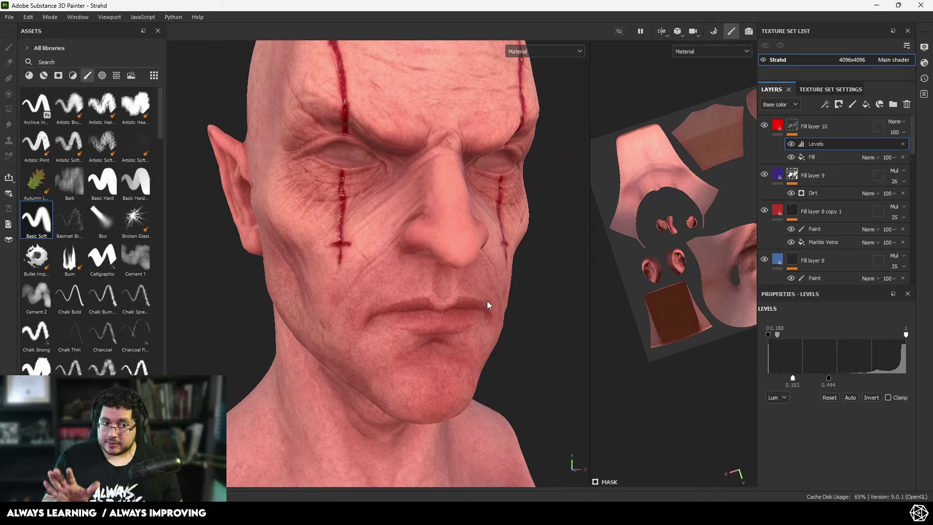
left_click_drag(479, 301, 412, 266, "alt")
left_click_drag(438, 222, 465, 229, "alt")
right_click_drag(465, 230, 488, 261, "alt")
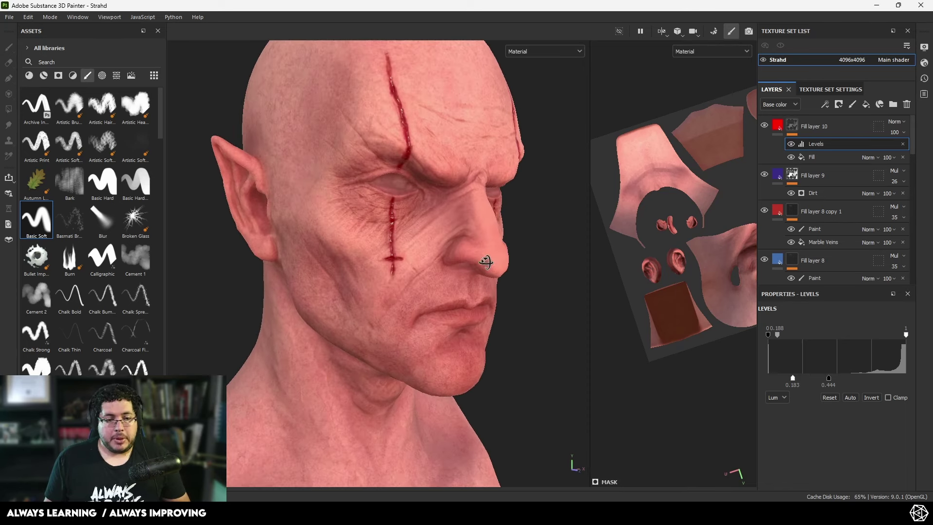
left_click_drag(488, 260, 473, 260, "alt")
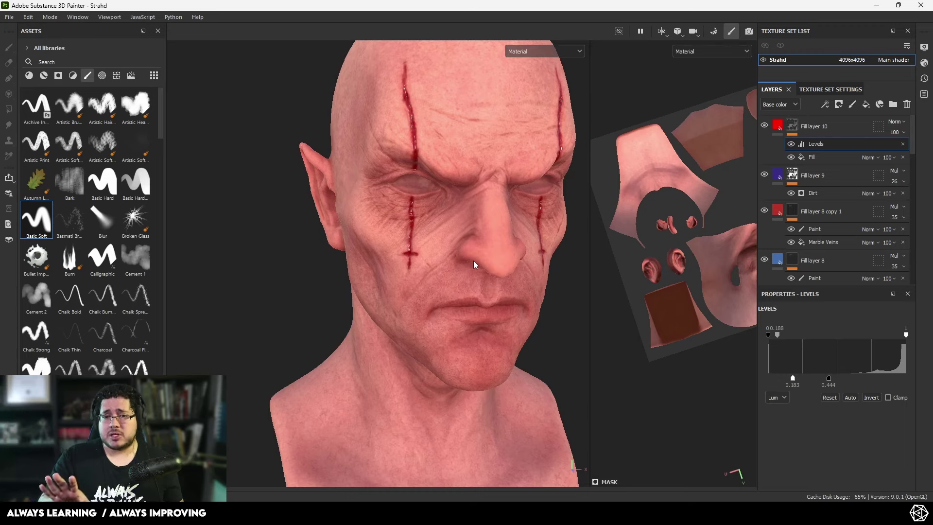
Step: Change Fill layer 10's base color to a darker, less saturated crimson red
left_click(782, 129)
left_click(806, 428)
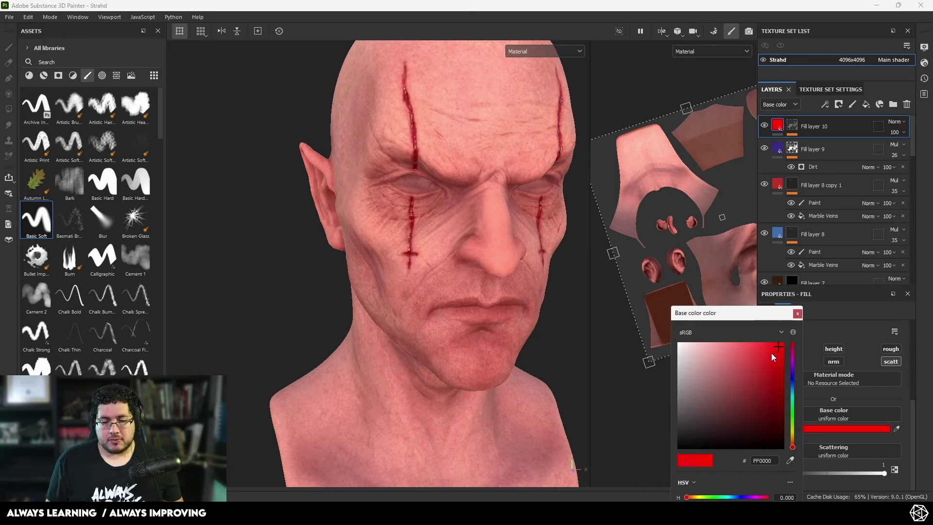
left_click_drag(771, 357, 757, 369)
left_click(816, 429)
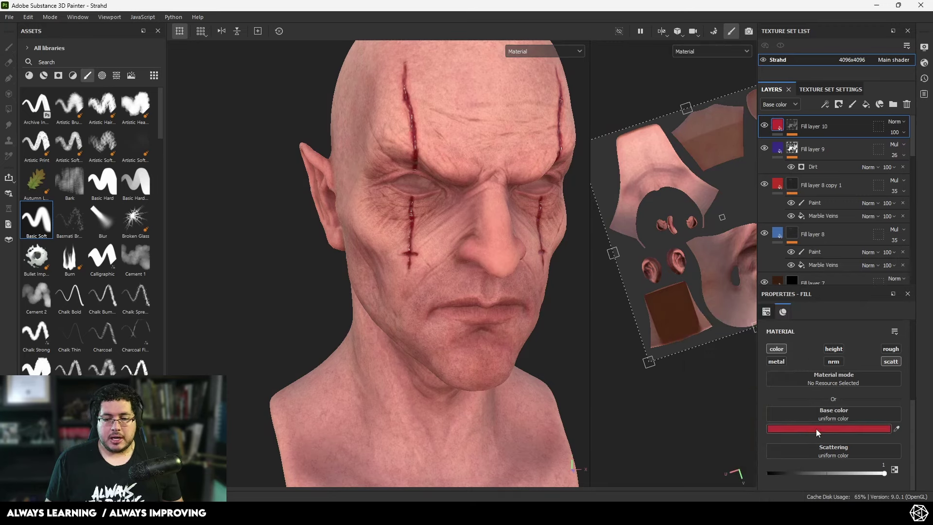
Step: Compare the bust with Fill layer 10 hidden and shown, and check the red tint from several angles
left_click_drag(582, 334, 454, 271, "alt")
scroll(454, 271, "down", 5)
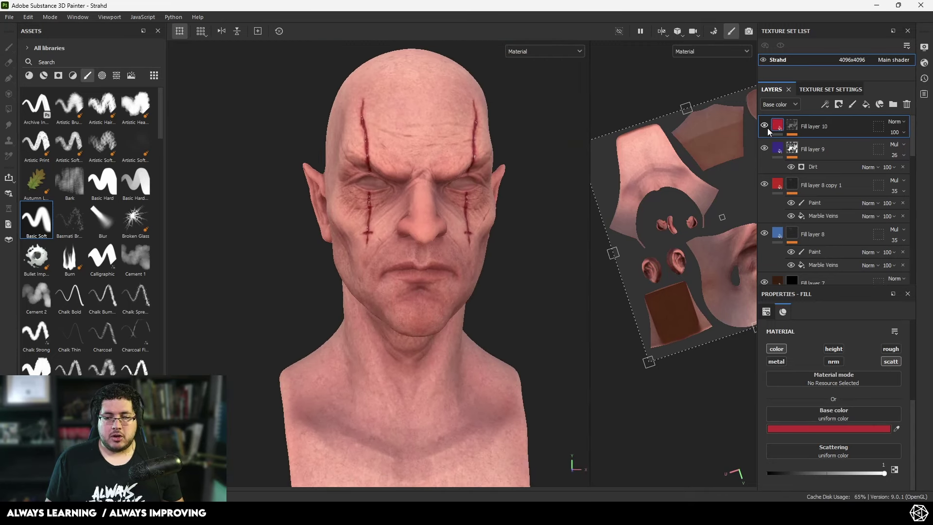
left_click_drag(491, 229, 411, 223, "alt")
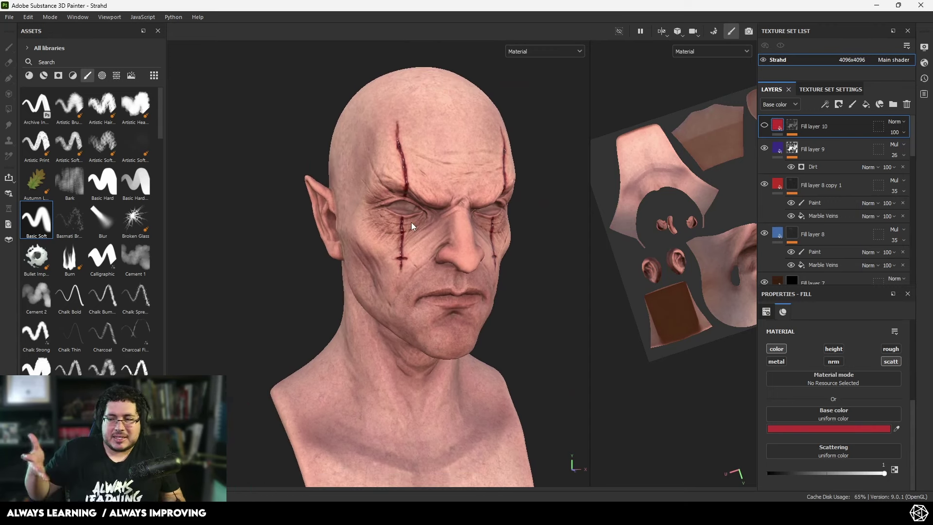
left_click(766, 126)
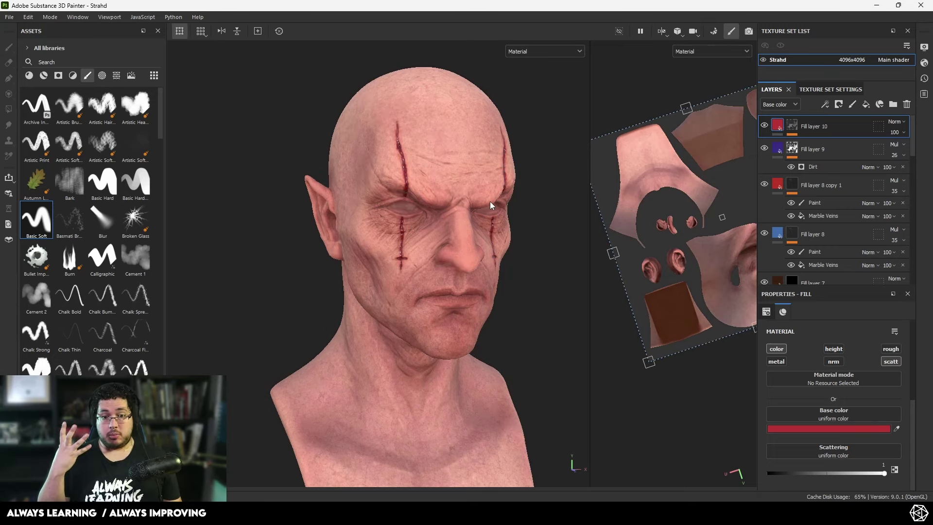
right_click_drag(490, 202, 627, 371, "alt")
left_click_drag(560, 341, 542, 314, "alt")
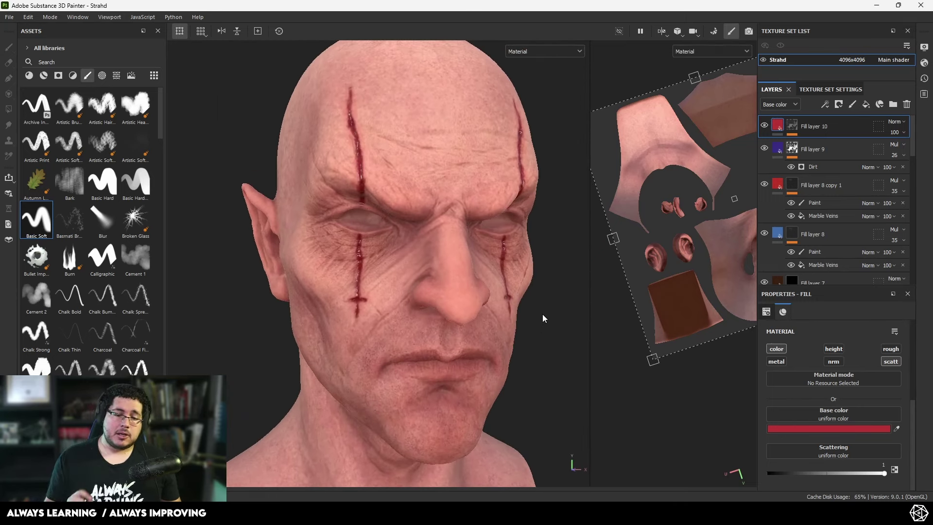
Step: Set the roughness of the BaseRoughness layer in the SkinBase group to 0.4163, checking the skin's shine from several angles
scroll(819, 187, "down", 4)
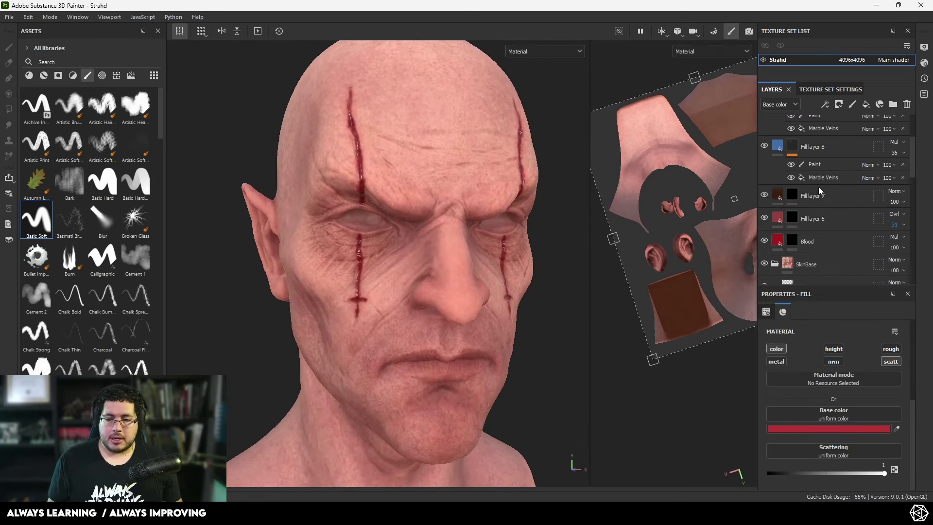
left_click(797, 231)
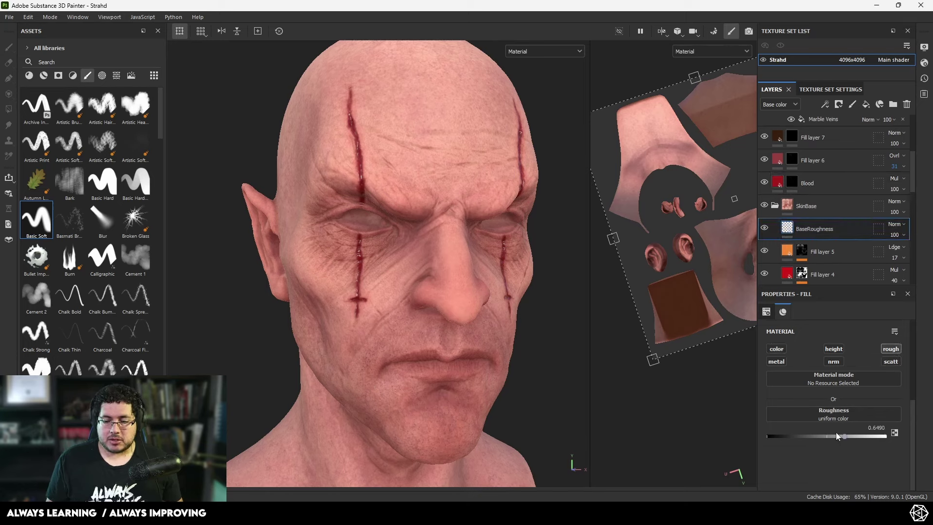
left_click_drag(842, 434, 812, 445)
left_click_drag(486, 297, 555, 290, "alt")
mouse_move(807, 433)
left_mouse_down()
mouse_move(854, 430)
mouse_move(797, 427)
left_mouse_up()
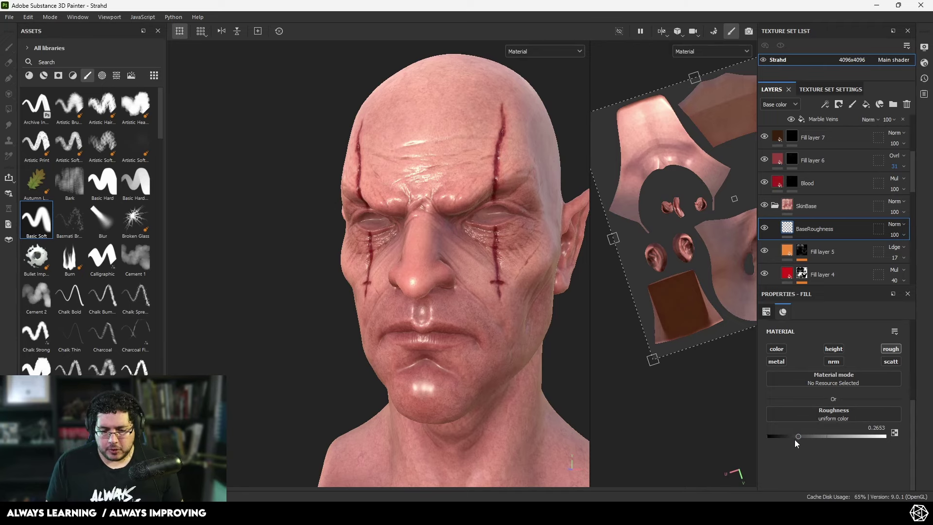
left_click(800, 436)
left_click_drag(800, 436, 813, 438)
left_click_drag(464, 324, 518, 336, "alt")
left_click_drag(814, 436, 816, 436)
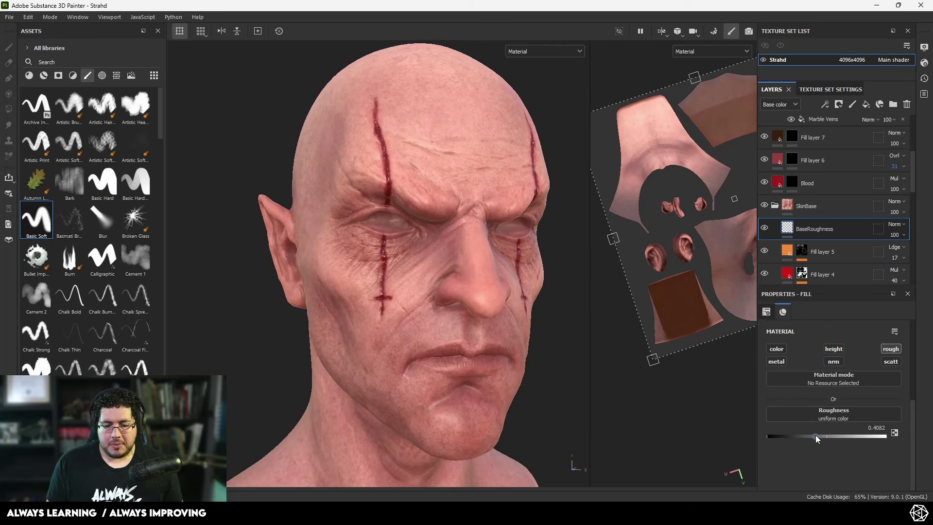
left_click_drag(437, 330, 472, 340, "alt")
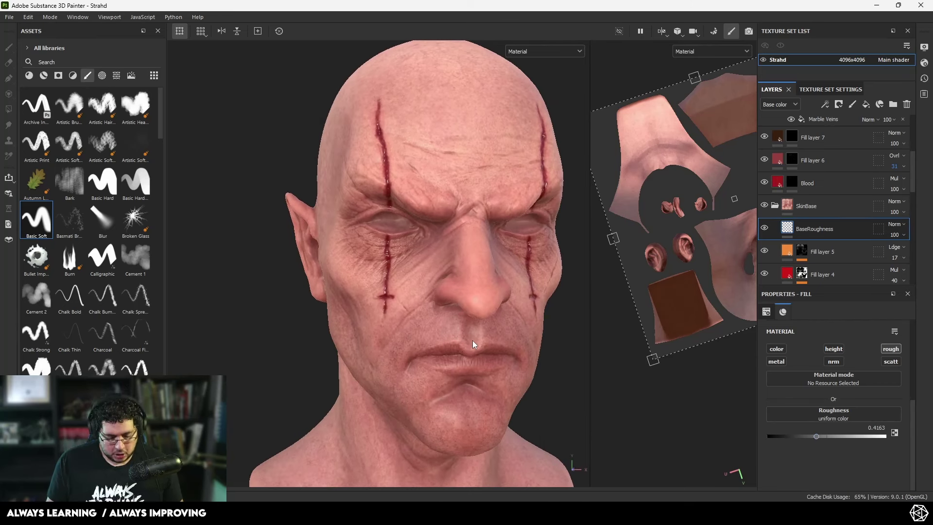
Step: Show only the roughness channel on the model and examine the bust's roughness values
key("c")
key("c")
key("c")
key("c")
key("c")
key("c")
key("c")
key("c")
key("c")
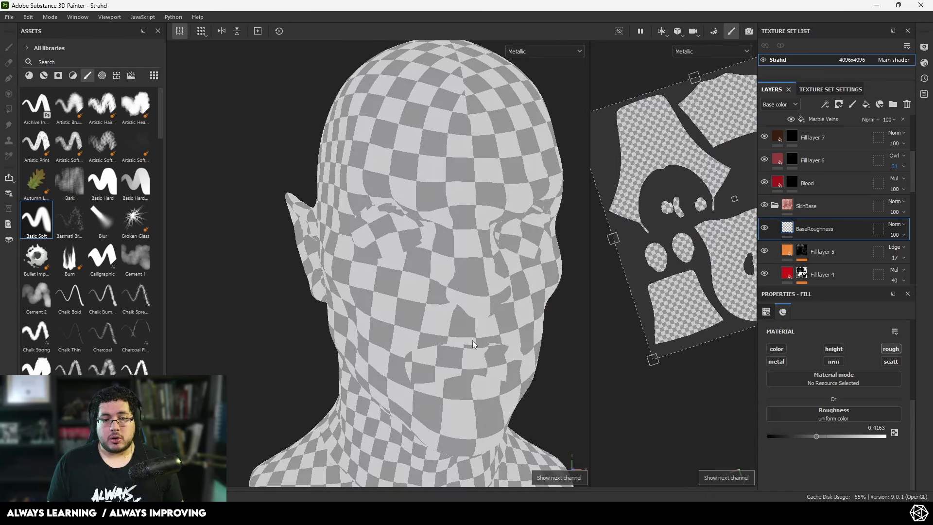
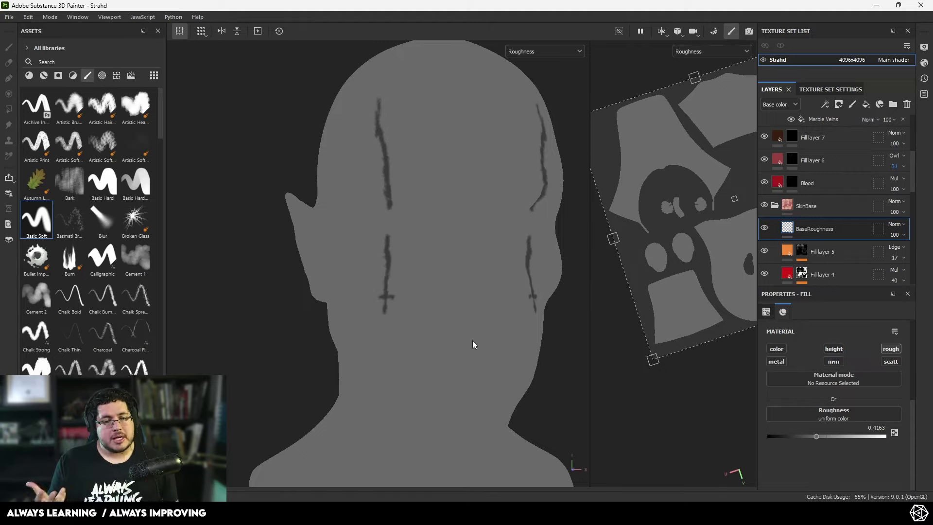
left_click(537, 256)
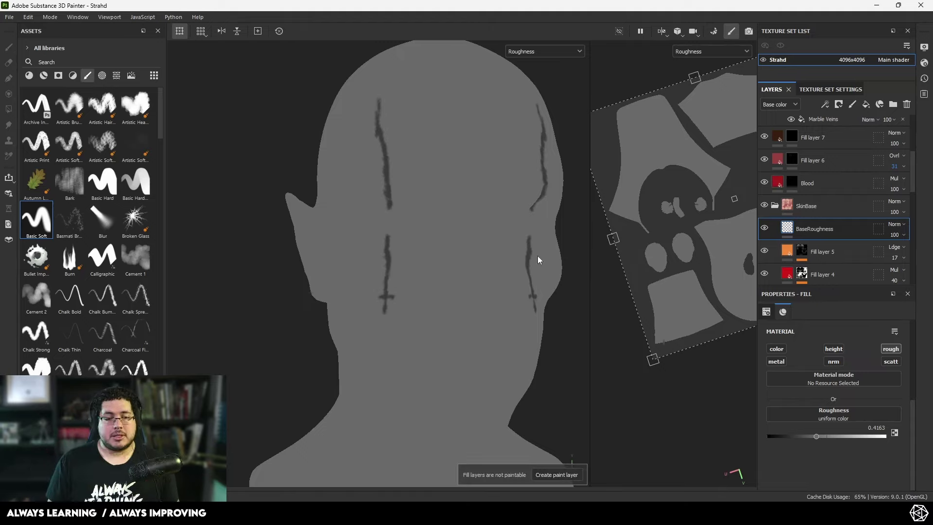
left_click_drag(714, 218, 702, 229)
scroll(488, 230, "down", 4)
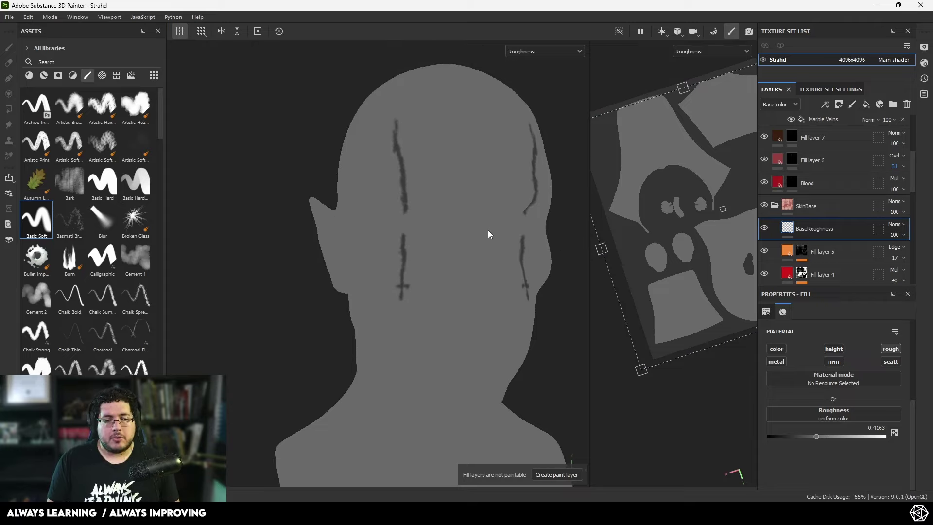
scroll(492, 273, "up", 3)
left_click_drag(491, 259, 471, 213, "alt")
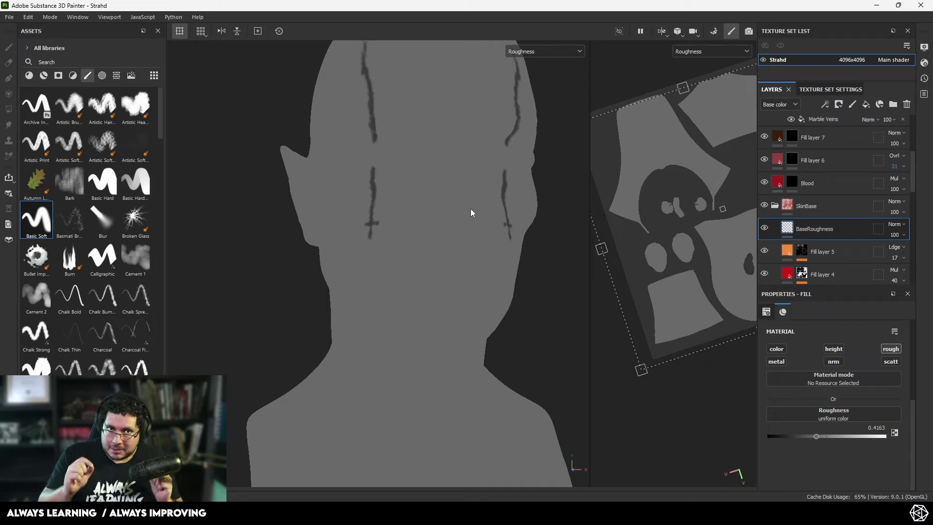
Step: Add a fill layer named wrinklesroughness above BaseRoughness, limited to the roughness channel with a value of about 0.2
left_click(867, 104)
double_click(809, 229)
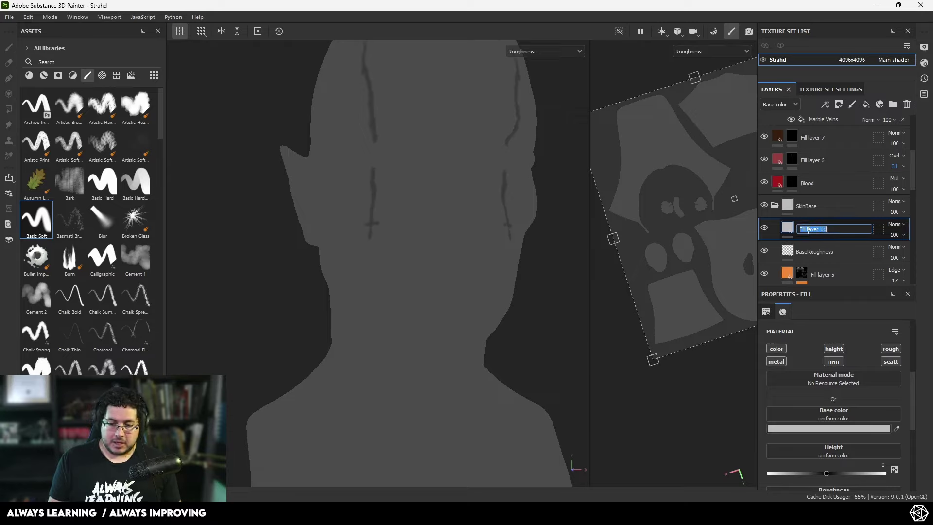
type("wrinklesroug")
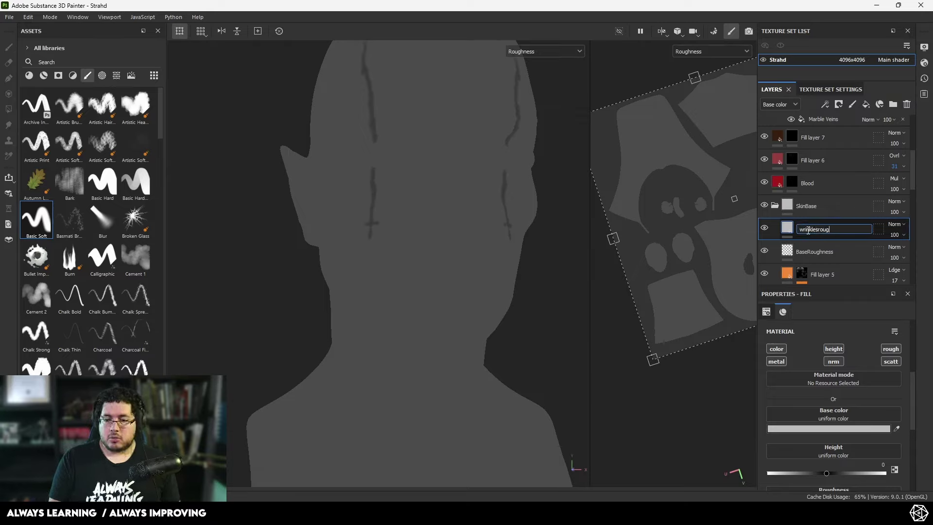
type("hness")
key("Return")
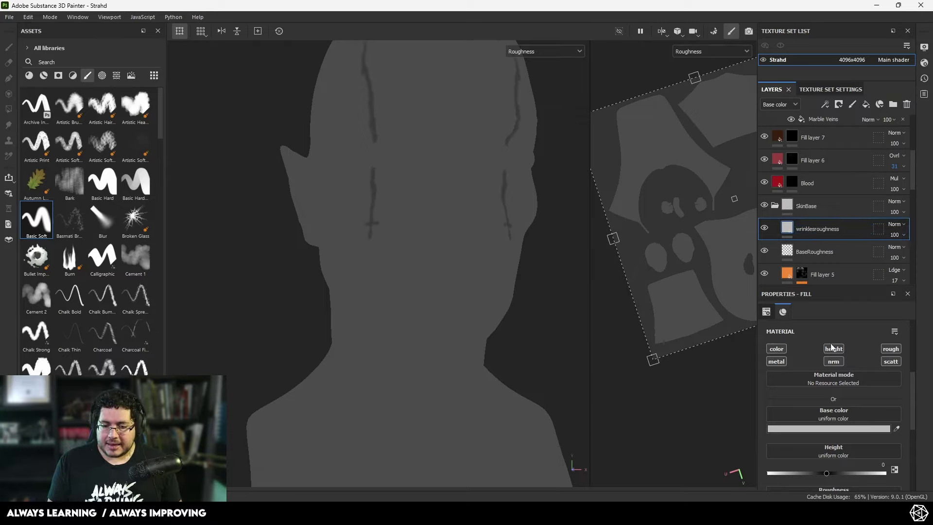
left_click(889, 349)
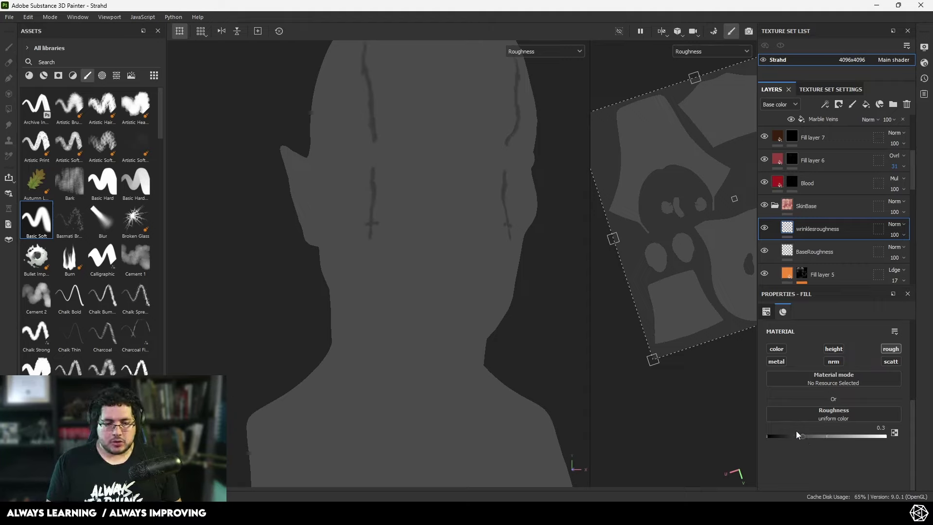
left_click_drag(802, 437, 790, 438)
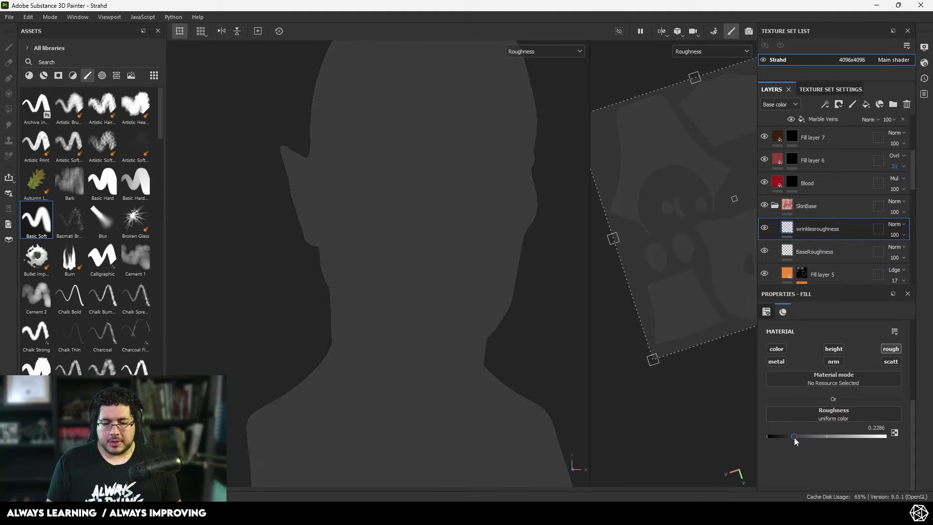
Step: Add a black mask with a fill effect to the wrinklesroughness layer
right_click(801, 232)
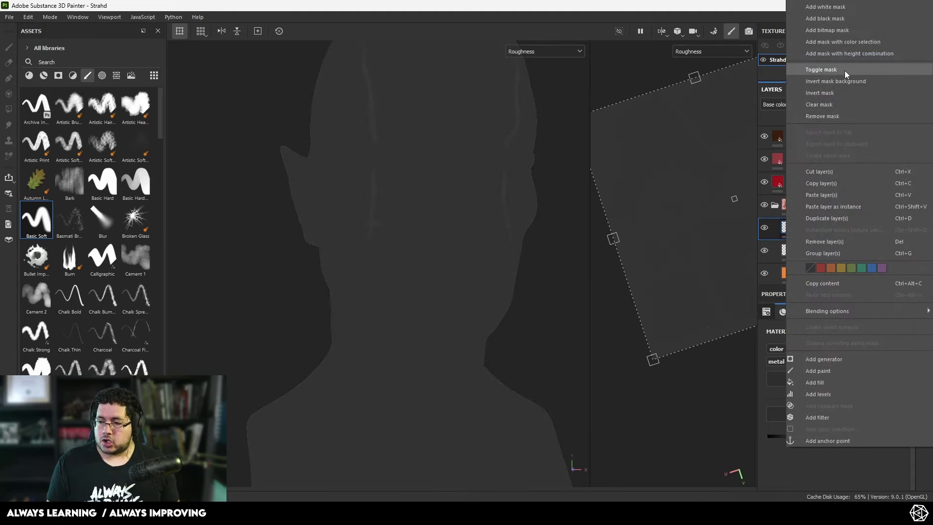
left_click(831, 20)
right_click(803, 228)
left_click(832, 342)
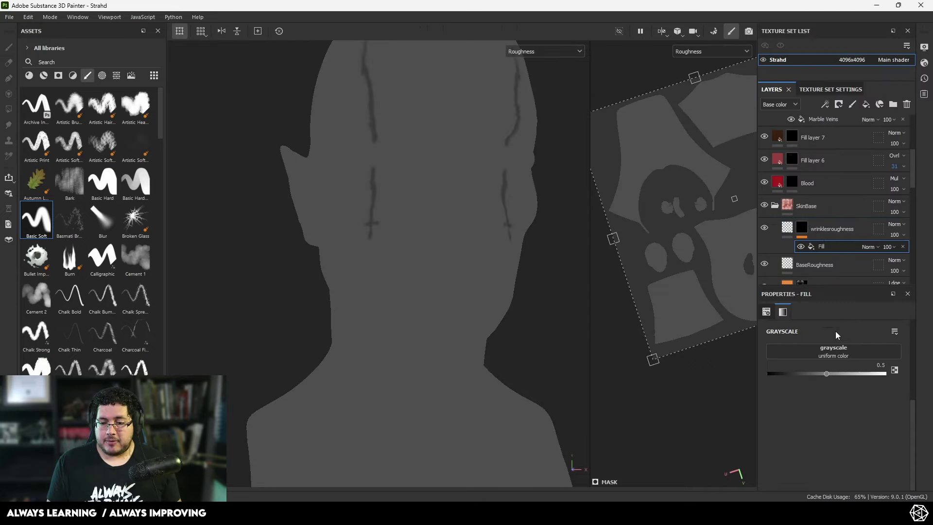
Step: Use the Curvature Map from Mesh Strahd as the grayscale of the wrinklesroughness mask fill
left_click(853, 354)
key("BackSpace")
key("BackSpace")
key("BackSpace")
key("BackSpace")
key("BackSpace")
key("BackSpace")
key("BackSpace")
key("BackSpace")
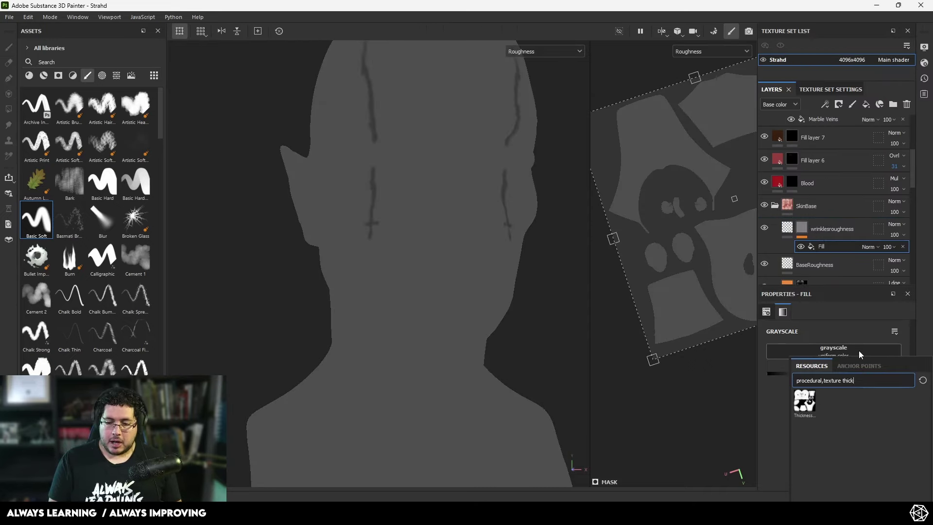
type("cavity")
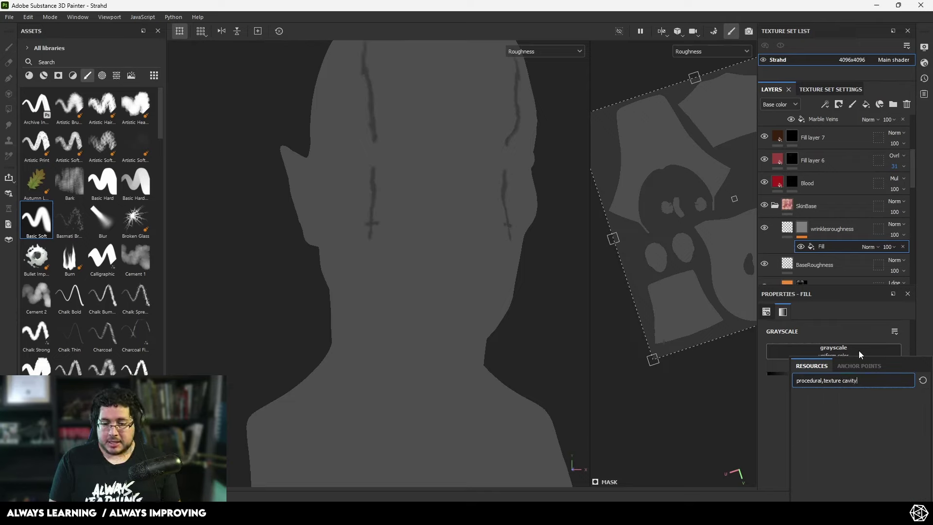
key("BackSpace")
key("BackSpace")
key("BackSpace")
key("BackSpace")
key("BackSpace")
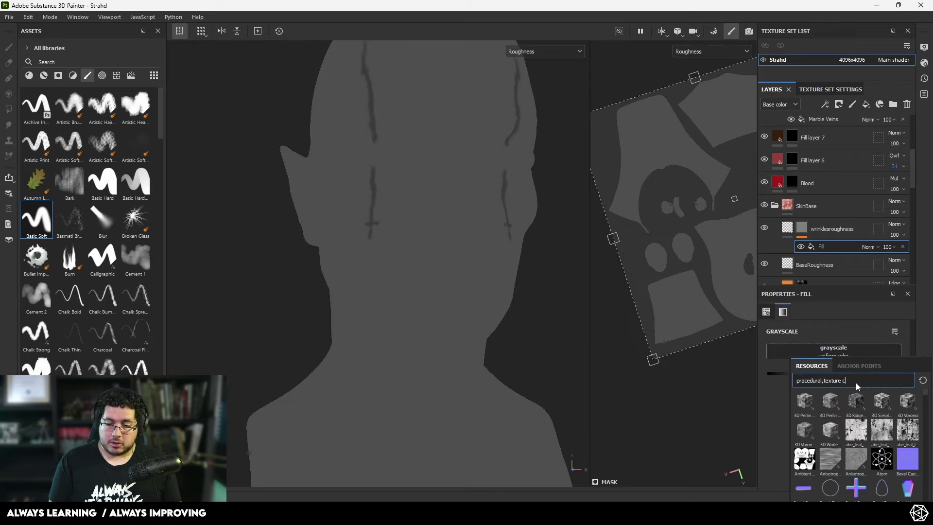
type("cuva")
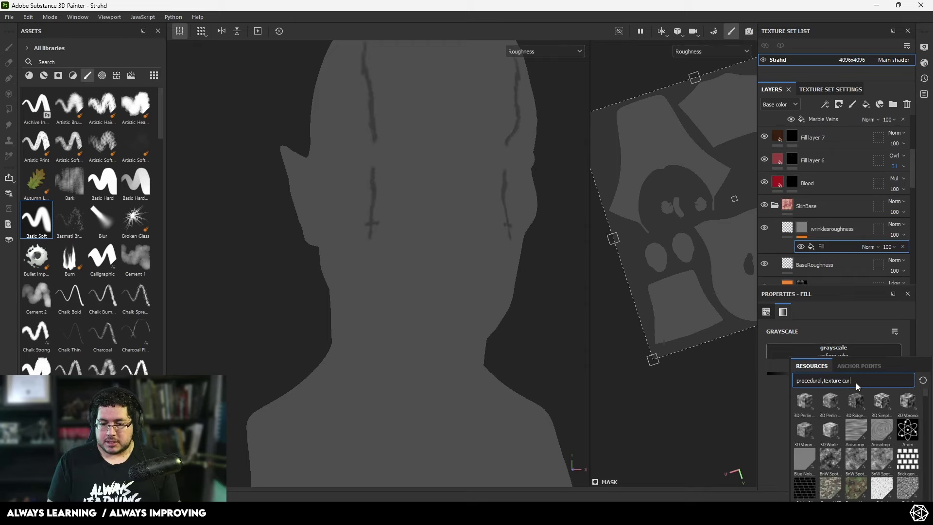
left_click(805, 400)
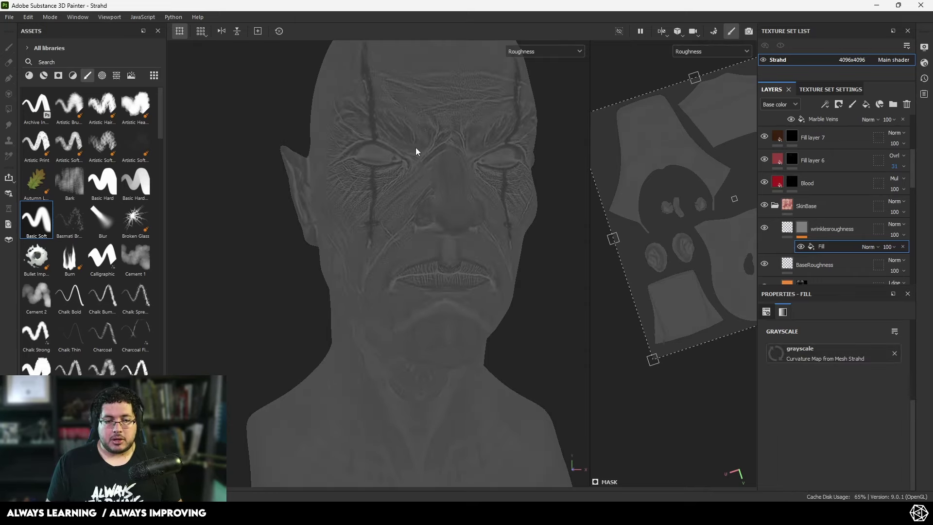
Step: Examine the curvature-masked roughness up close on the nose, cheek and eye wrinkles
right_click_drag(415, 147, 458, 250, "alt")
left_click_drag(458, 250, 544, 252, "alt")
middle_click_drag(340, 155, 466, 228, "alt")
right_click_drag(467, 228, 491, 258, "alt")
left_click_drag(492, 258, 419, 244, "alt")
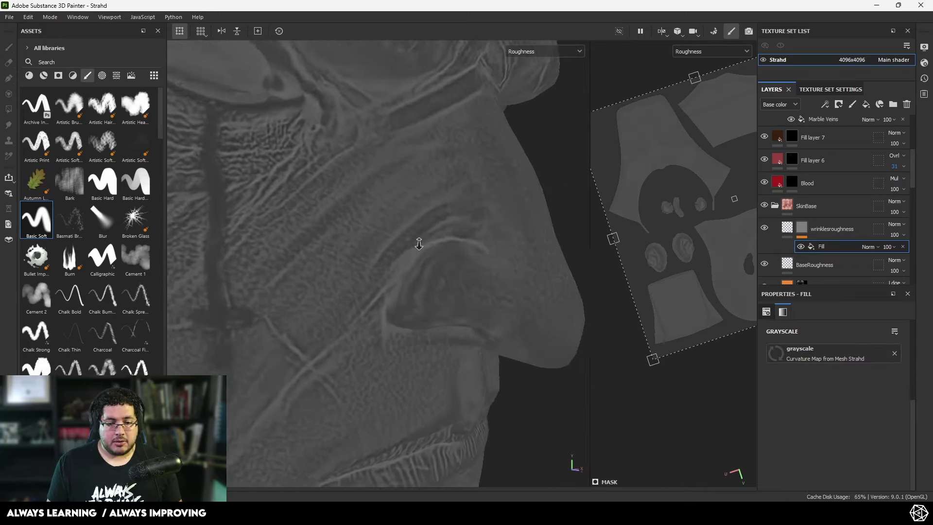
right_click_drag(419, 244, 403, 221, "alt")
middle_click_drag(404, 220, 496, 160, "alt")
right_click_drag(496, 161, 293, 119, "alt")
left_click_drag(293, 118, 386, 189, "alt")
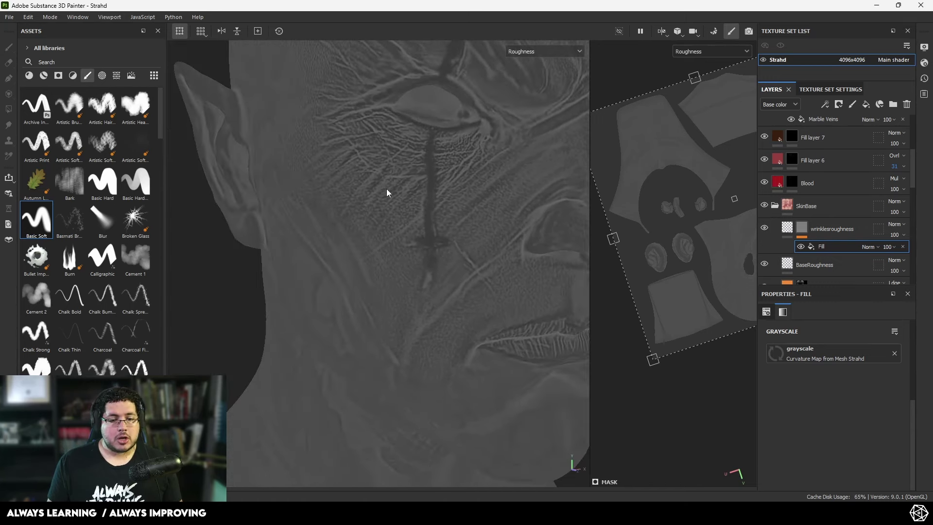
middle_click_drag(489, 199, 410, 229, "alt")
right_click_drag(410, 229, 422, 168, "alt")
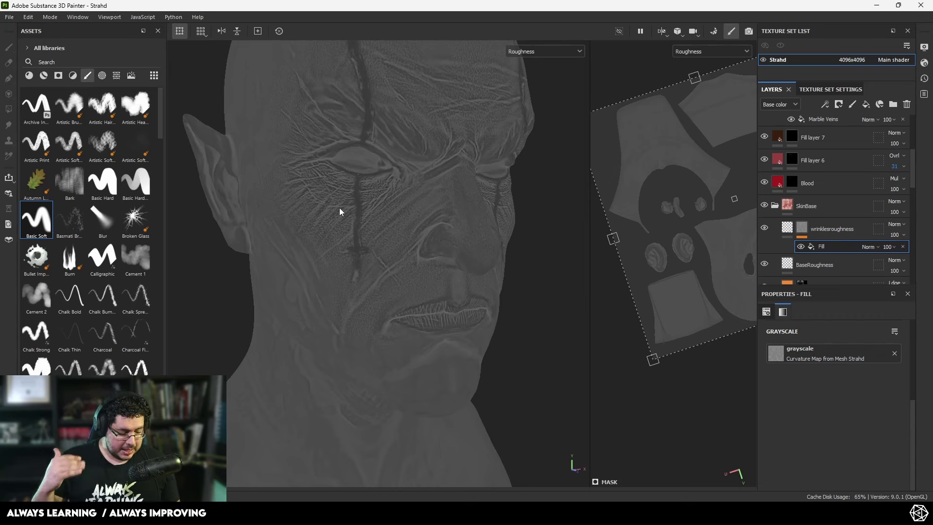
Step: Return to the full material view and compare the face with the wrinklesroughness layer hidden and shown
key("m")
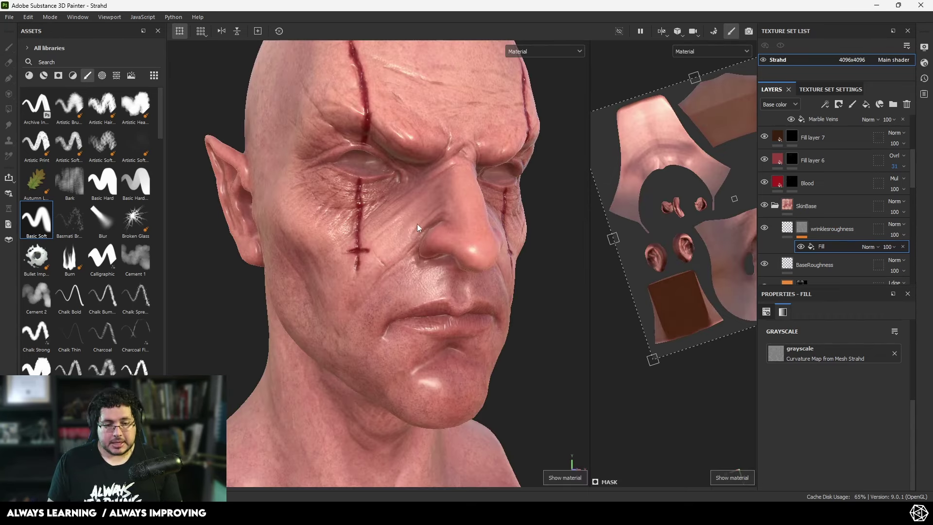
left_click_drag(417, 223, 378, 230, "alt")
right_click_drag(378, 230, 462, 256, "alt")
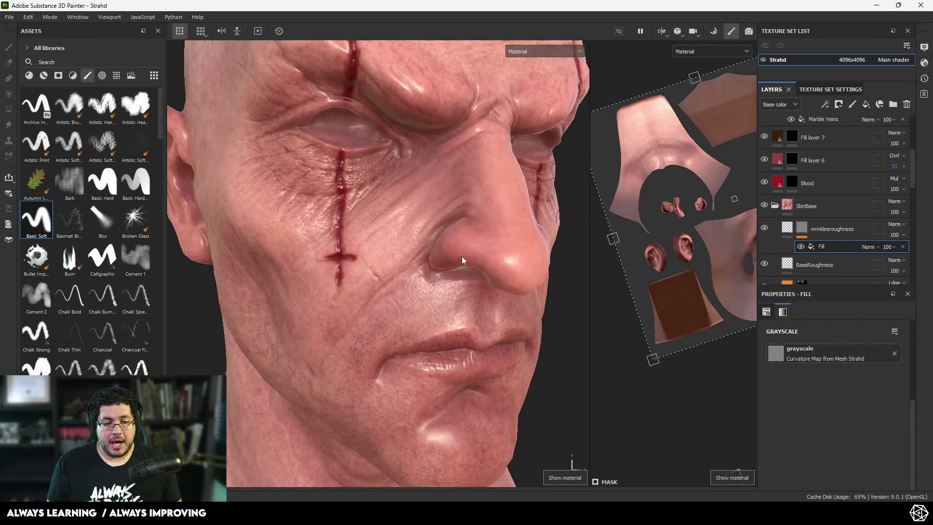
left_click(763, 229)
left_click(763, 229)
left_click(764, 228)
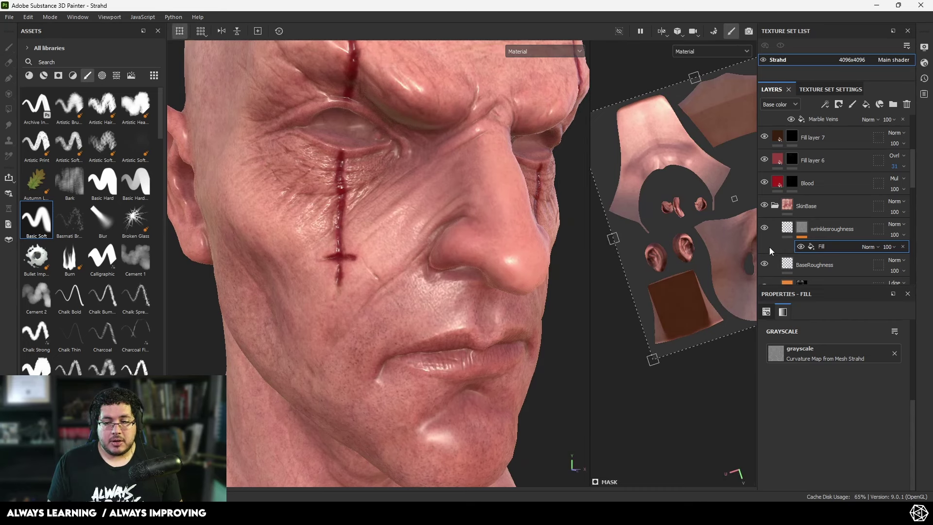
left_click(765, 228)
left_click(765, 229)
Step: Compare the cheek and eye wrinkles up close with the wrinklesroughness layer hidden and shown
left_click_drag(418, 223, 486, 226, "alt")
right_click_drag(487, 226, 538, 229, "alt")
left_click_drag(467, 225, 508, 223, "alt")
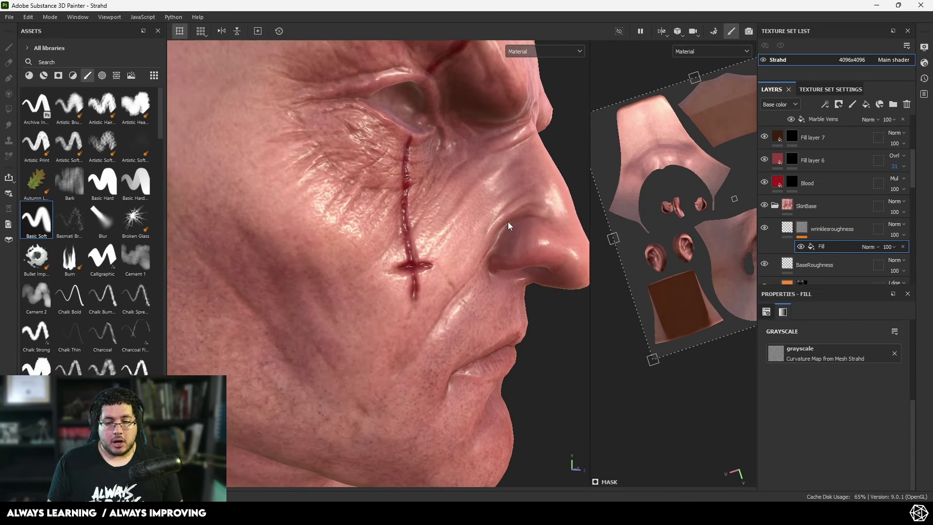
right_click_drag(509, 223, 540, 228, "alt")
left_click(764, 229)
left_click(764, 229)
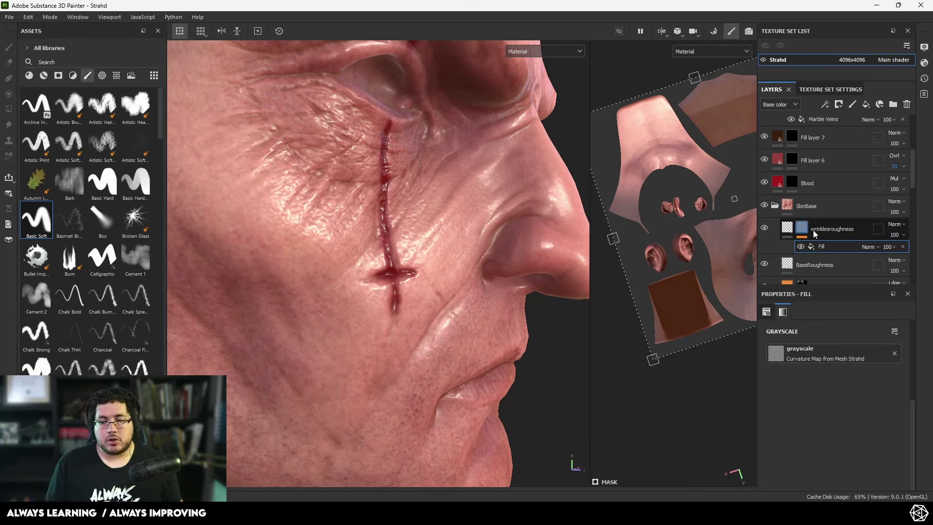
left_click(765, 228)
left_click(765, 228)
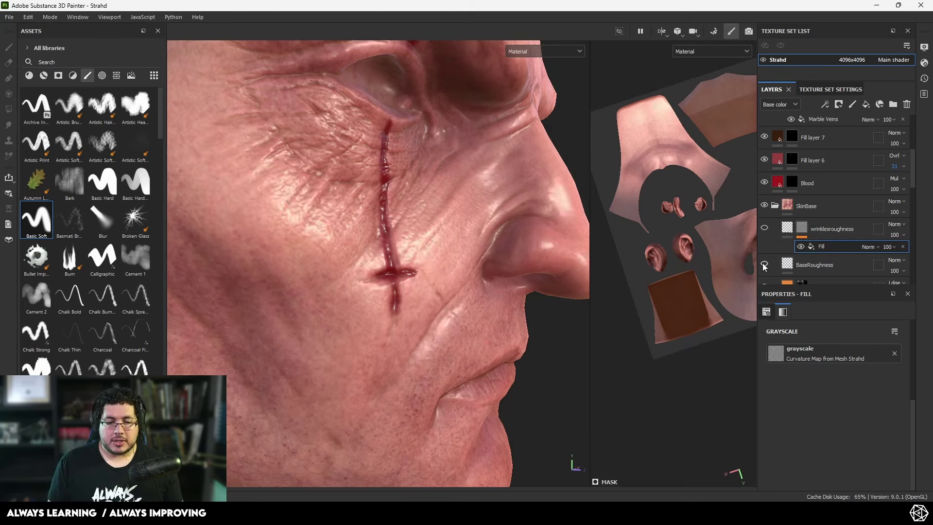
left_click(764, 228)
left_click(765, 227)
left_click(765, 228)
left_click(765, 227)
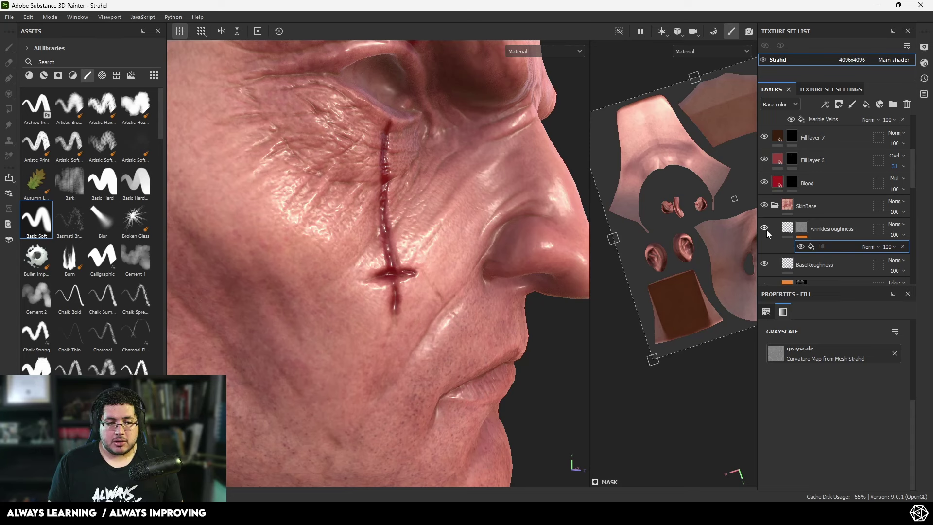
Step: Set the wrinklesroughness layer's blending mode for the Roughness channel to Overlay, also trying Multiply
scroll(453, 254, "up", 2)
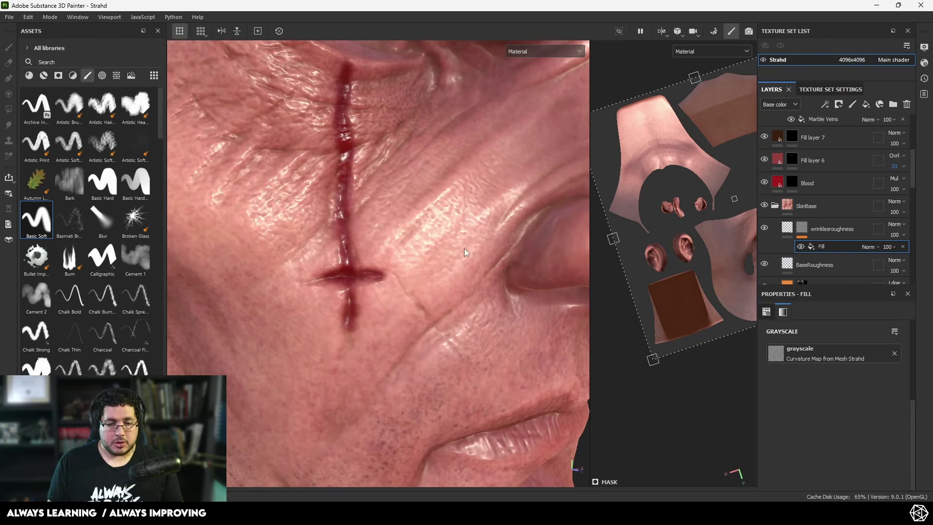
left_click(777, 104)
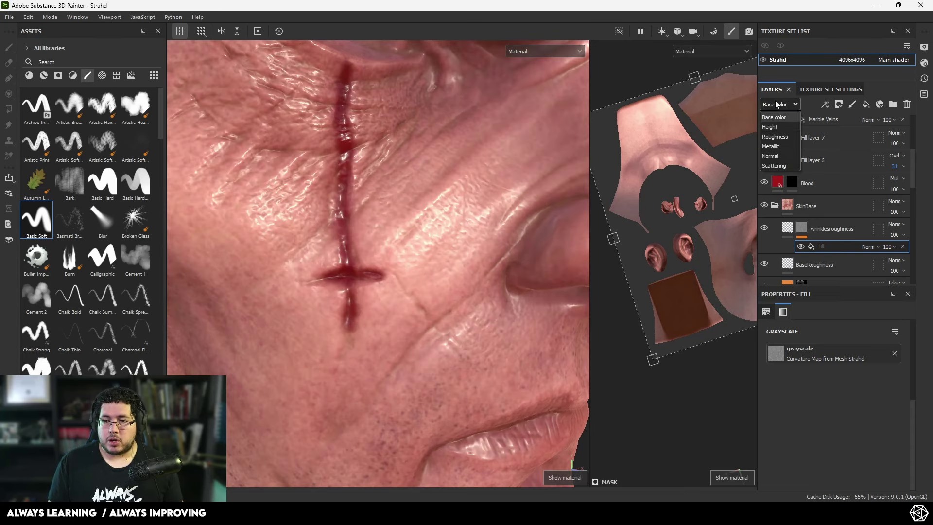
left_click(780, 137)
left_click(896, 224)
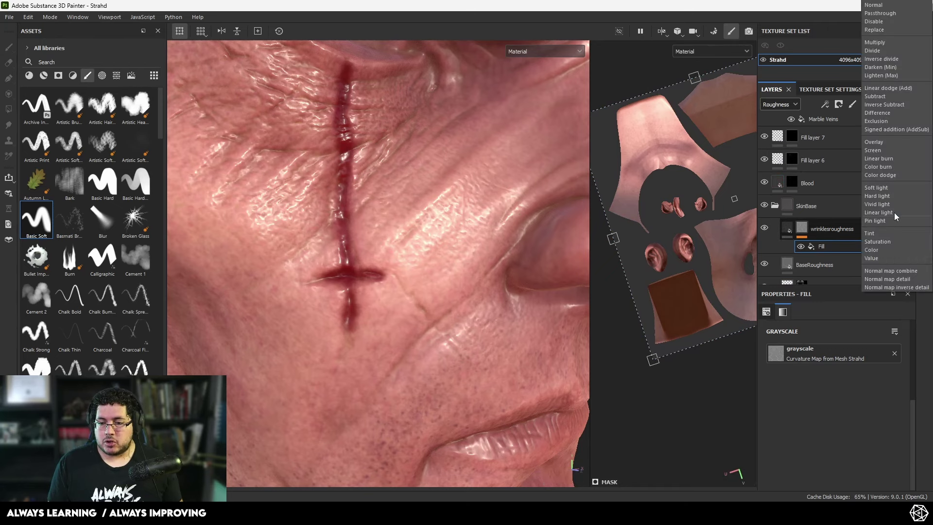
left_click(876, 142)
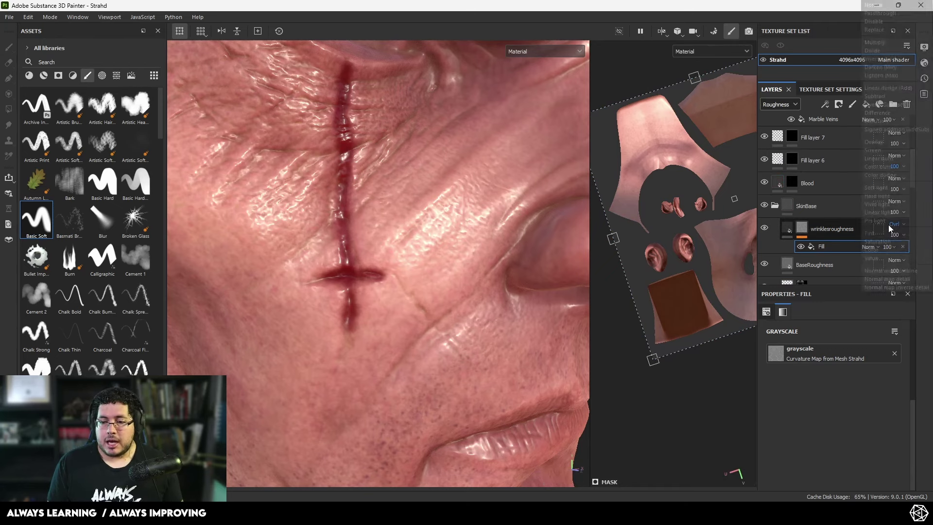
left_click(889, 224)
left_click(886, 42)
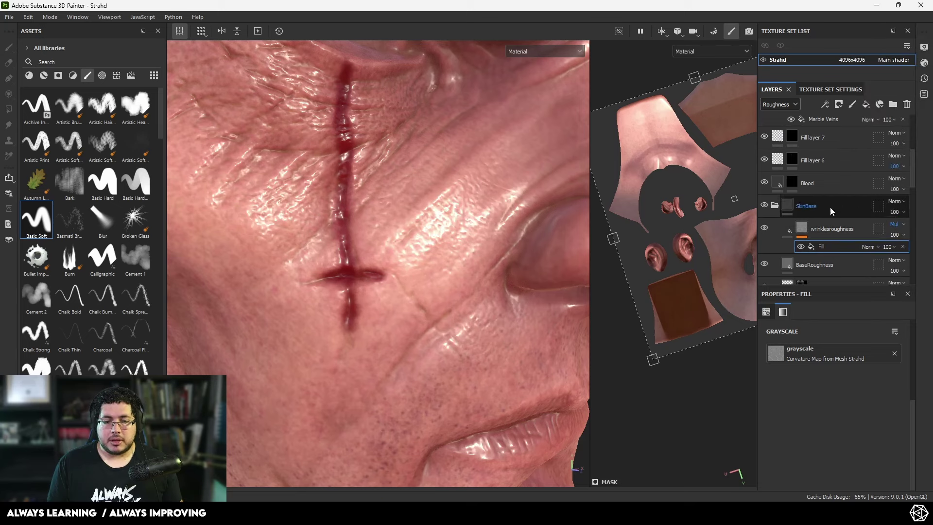
left_click(896, 224)
left_click(882, 144)
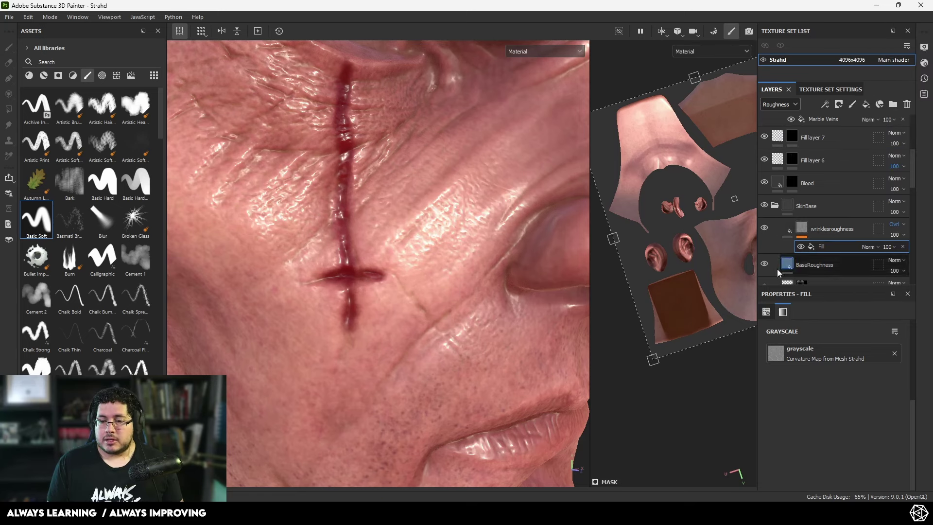
Step: Return the layer stack to the Base color channel and set the wrinklesroughness layer's roughness to about 0.64
left_click(779, 104)
left_click(780, 117)
left_click(832, 229)
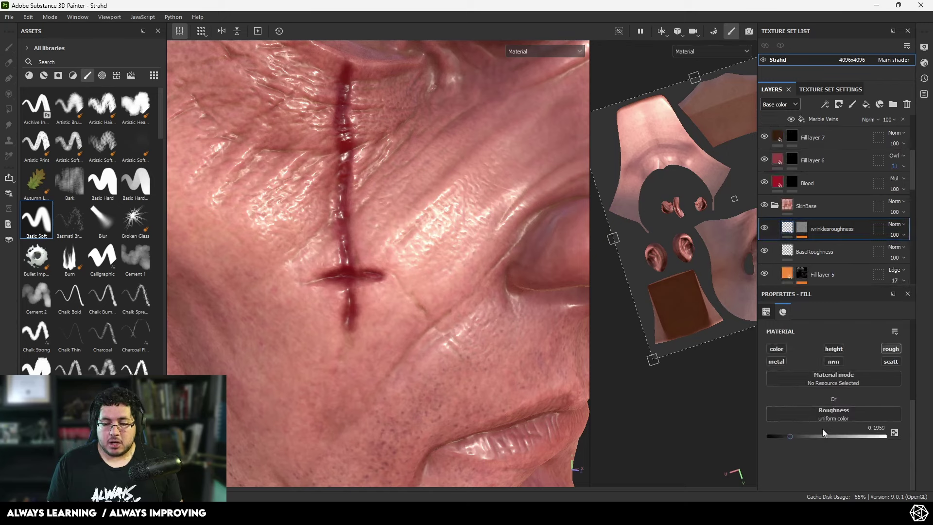
mouse_move(792, 435)
left_mouse_down()
mouse_move(867, 439)
mouse_move(809, 436)
mouse_move(830, 435)
mouse_move(789, 446)
mouse_move(851, 450)
left_mouse_up()
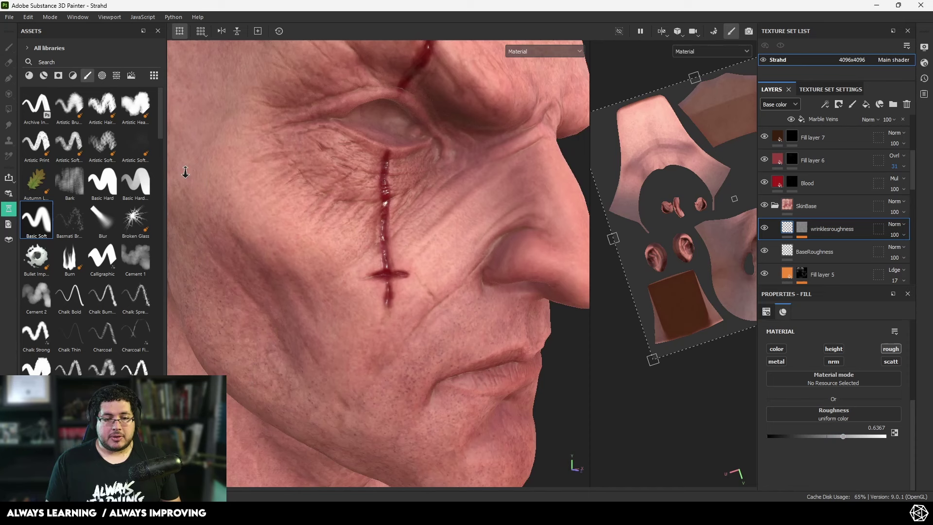
Step: Lower the BaseRoughness layer's roughness to about 0.33 while viewing the face from a three-quarter angle
right_click_drag(185, 172, 352, 226, "alt")
left_click_drag(351, 226, 486, 231, "alt")
right_click_drag(486, 231, 644, 245, "alt")
left_click(827, 252)
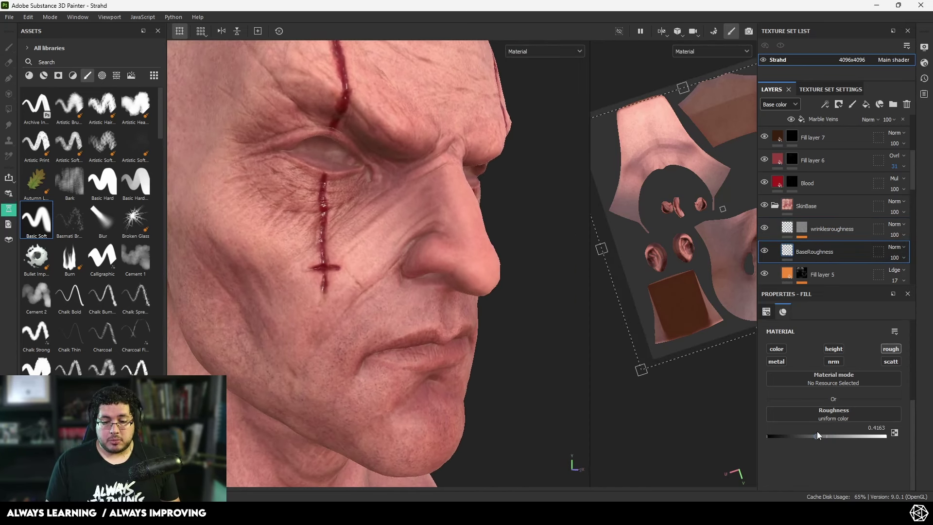
left_click_drag(814, 436, 803, 435)
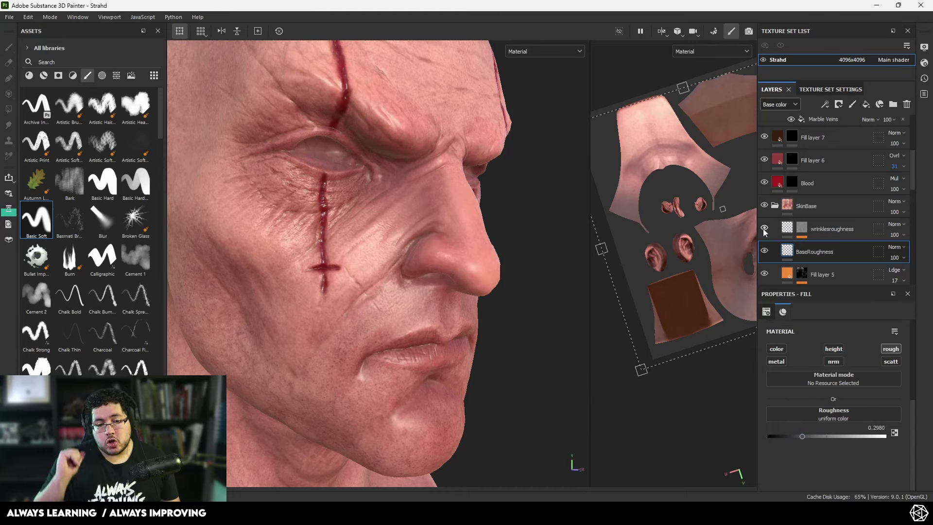
left_click_drag(803, 435, 807, 436)
Step: Inspect the face in the material and roughness channel views and save the project
key("f")
left_click_drag(457, 319, 355, 319, "alt")
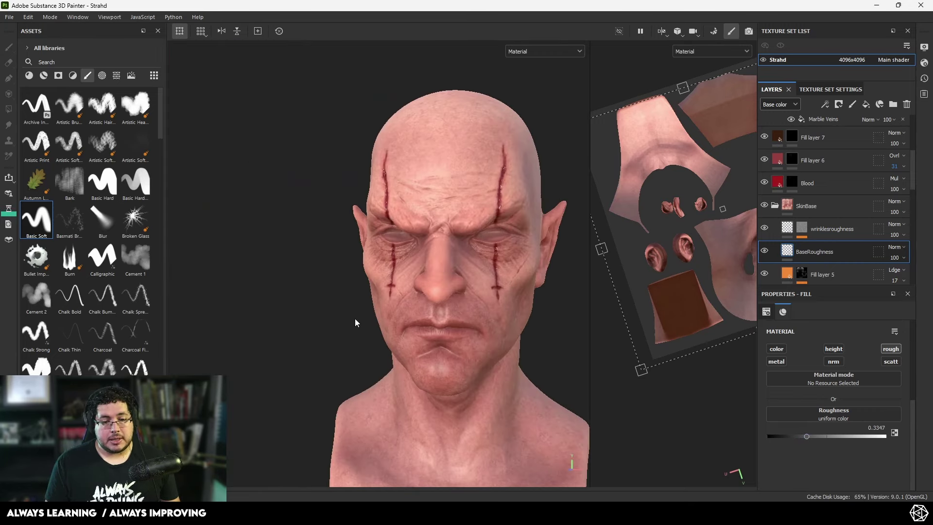
right_click_drag(355, 319, 515, 308, "alt")
left_click_drag(515, 308, 410, 277, "alt")
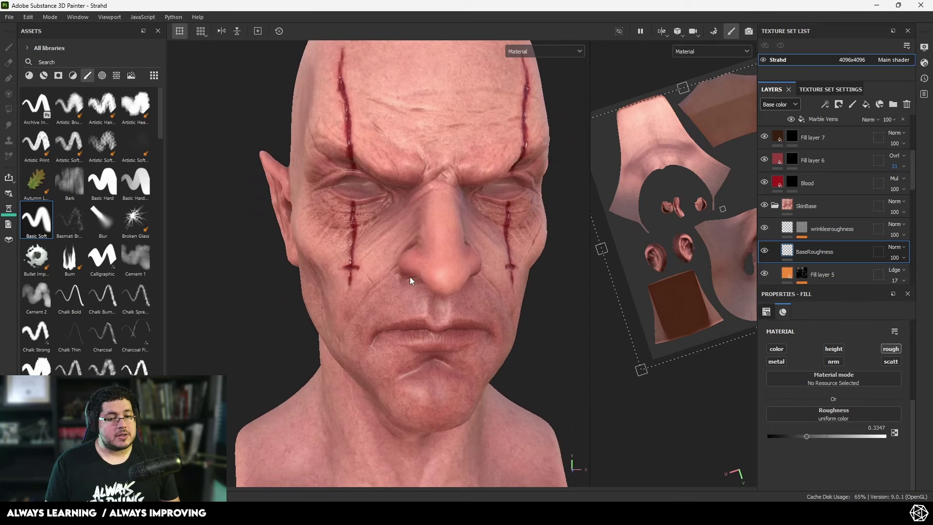
key("c")
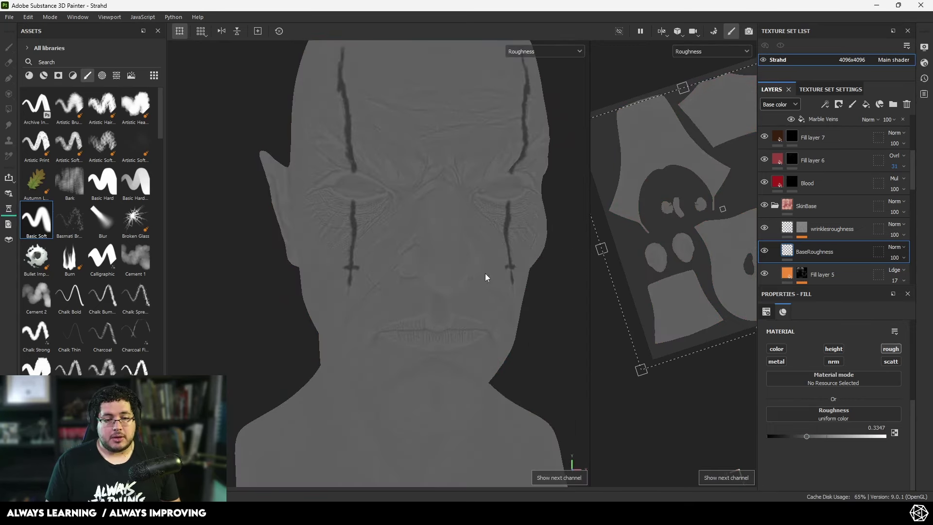
left_click_drag(485, 275, 588, 296, "alt")
key("ctrl+s")
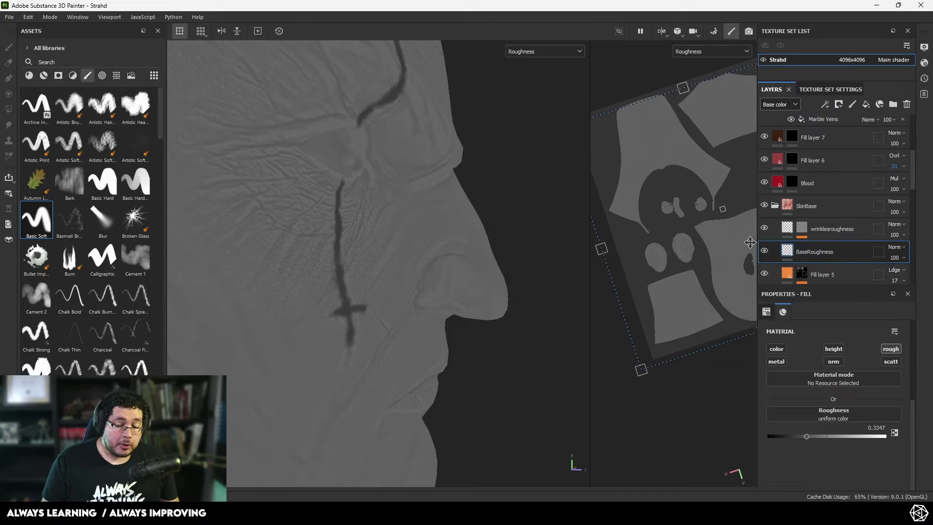
Step: Return to the material view and toggle Fill layer 6 and Fill layer 2 to identify what each one affects
scroll(807, 188, "up", 1)
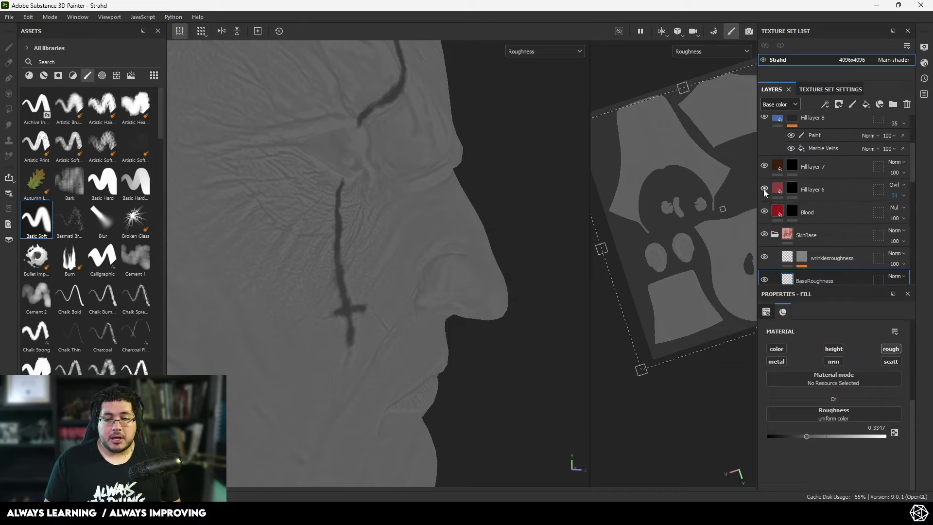
scroll(813, 205, "down", 1)
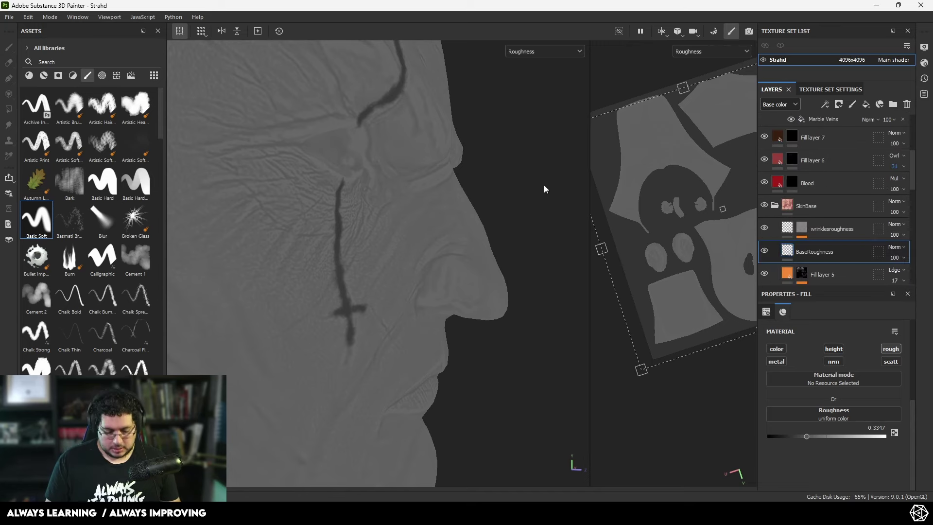
key("m")
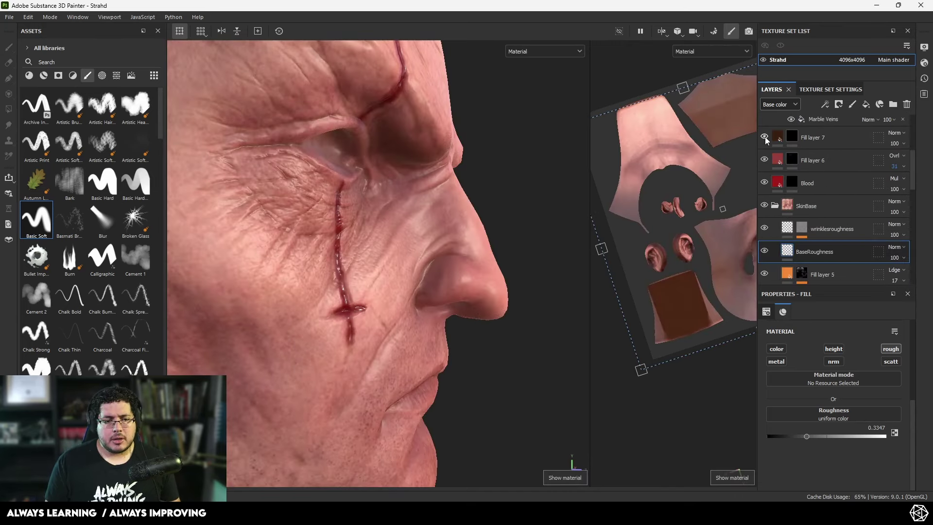
left_click(765, 160)
left_click(764, 160)
left_click(764, 160)
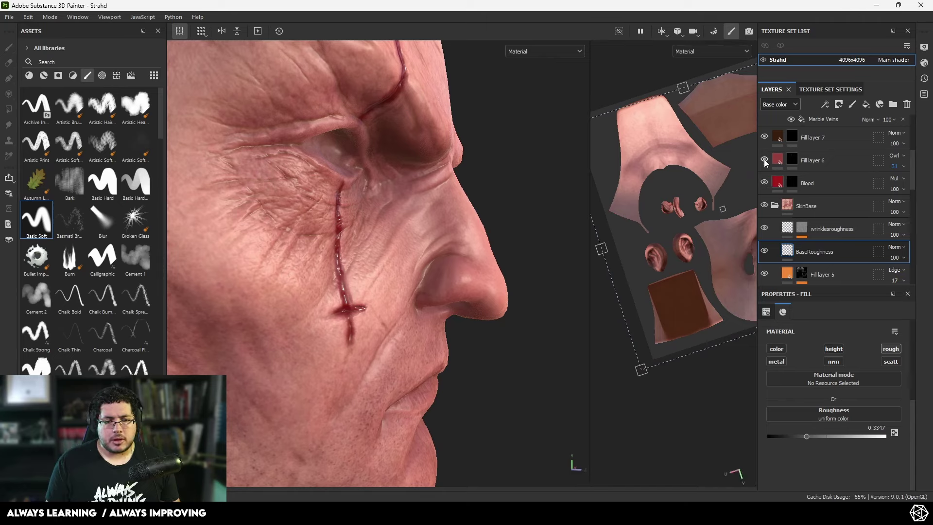
scroll(763, 170, "down", 4)
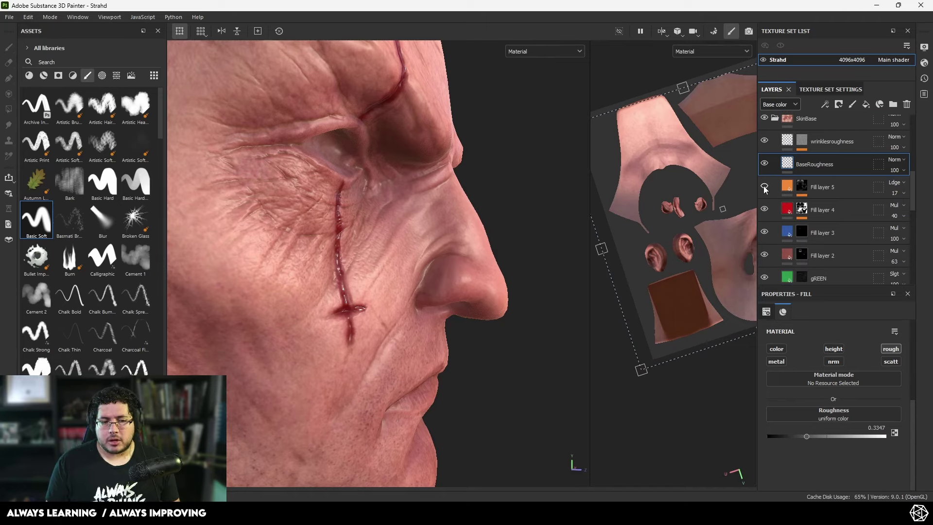
left_click(764, 255)
left_click(764, 256)
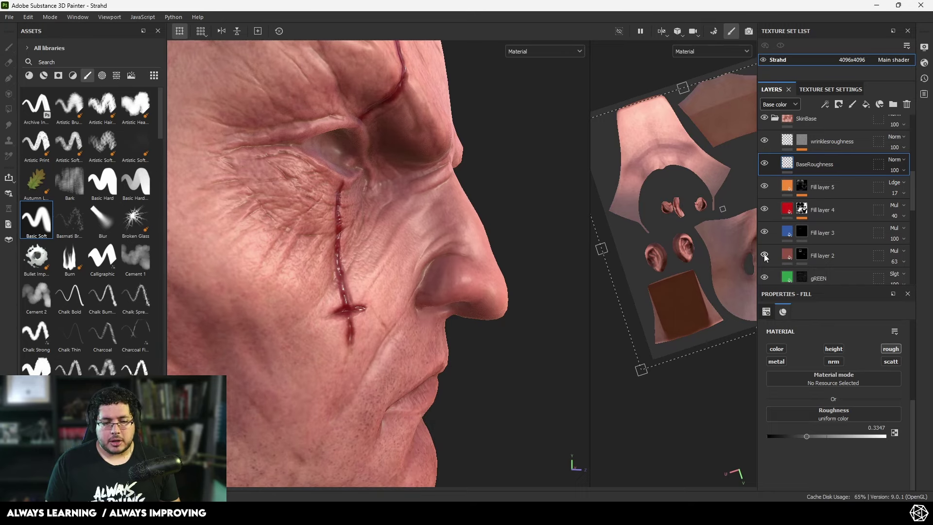
Step: Enable the roughness channel on Fill layer 2 and set its roughness to about 0.15
left_click(790, 262)
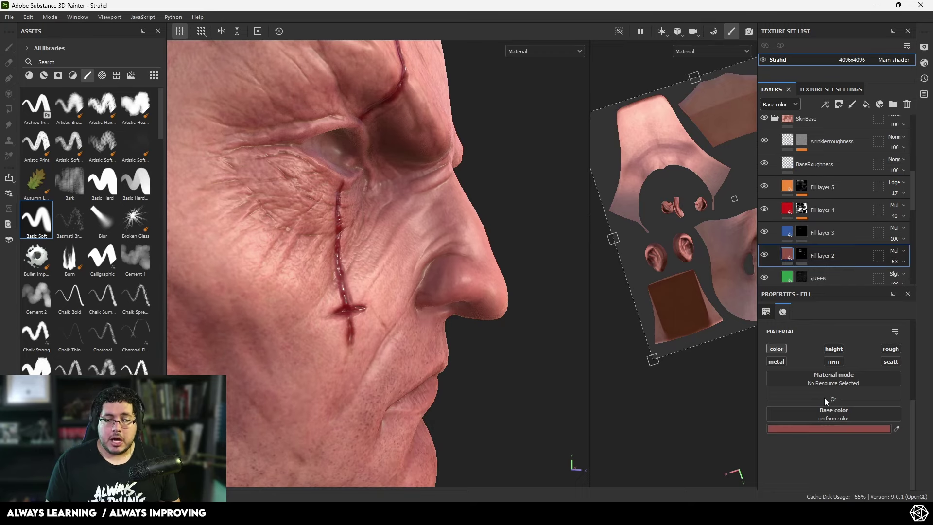
left_click(885, 350)
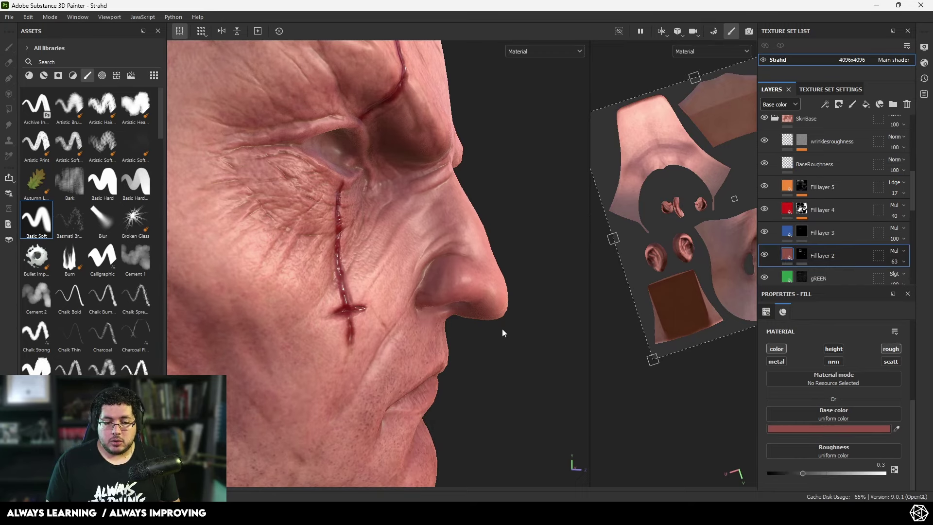
middle_click_drag(502, 328, 449, 236)
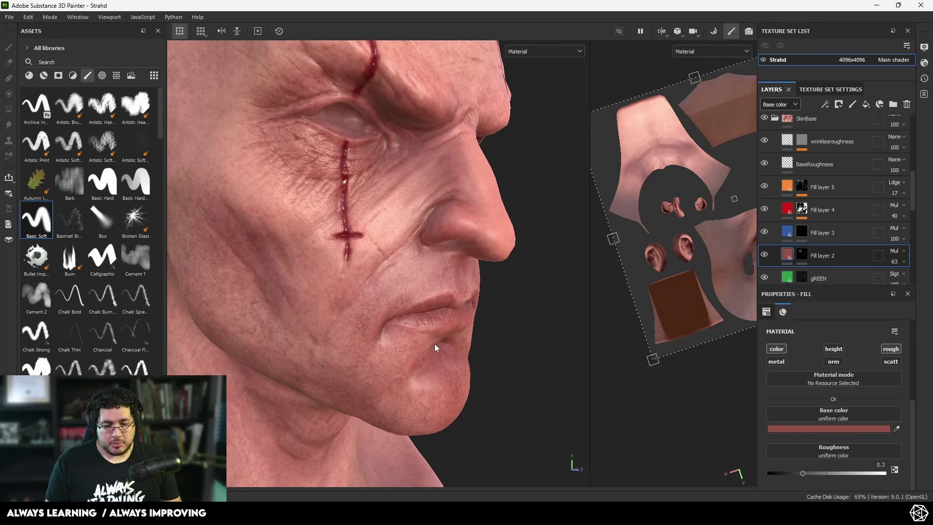
mouse_move(801, 471)
left_mouse_down()
mouse_move(779, 474)
mouse_move(803, 480)
left_mouse_up()
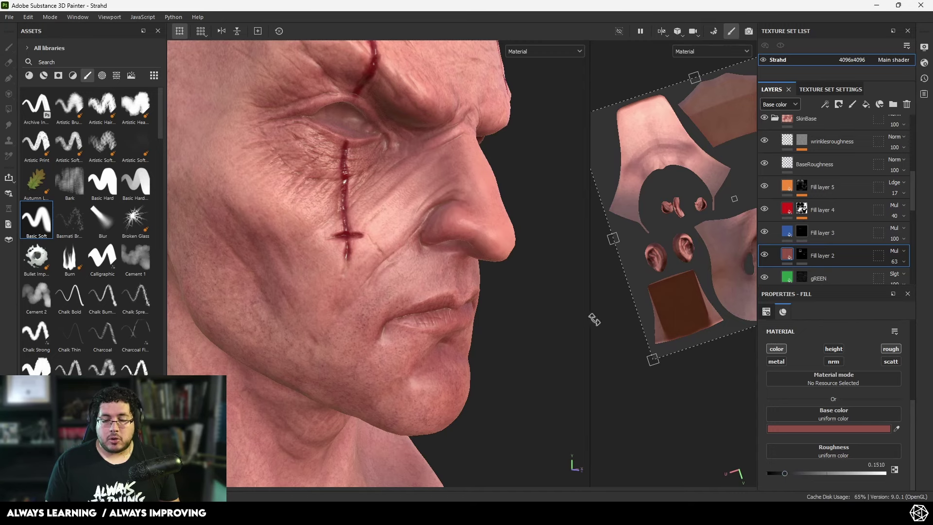
Step: Show the lips in the roughness channel view and set Fill layer 2's roughness to about 0.26
scroll(501, 325, "up", 3)
left_click_drag(505, 325, 486, 323, "alt")
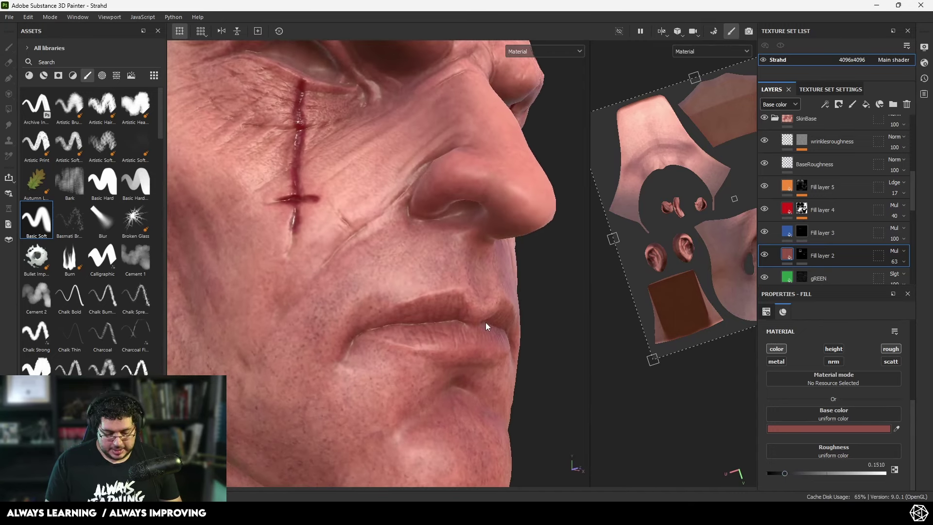
key("c")
key("c")
key("c")
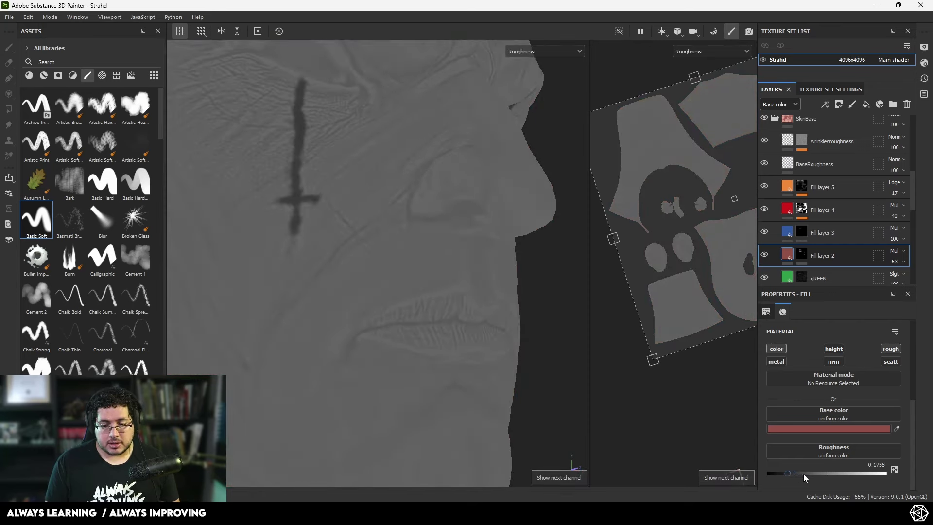
mouse_move(782, 473)
left_mouse_down()
mouse_move(809, 471)
mouse_move(797, 472)
left_mouse_up()
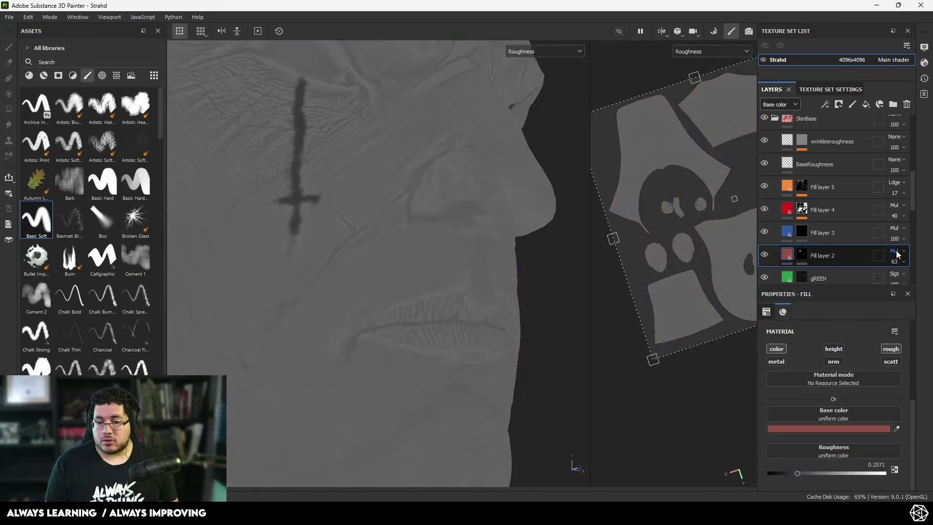
Step: Switch the layer stack to the Roughness channel, check Fill layer 2's blending mode options and fine-tune its roughness
left_click(780, 104)
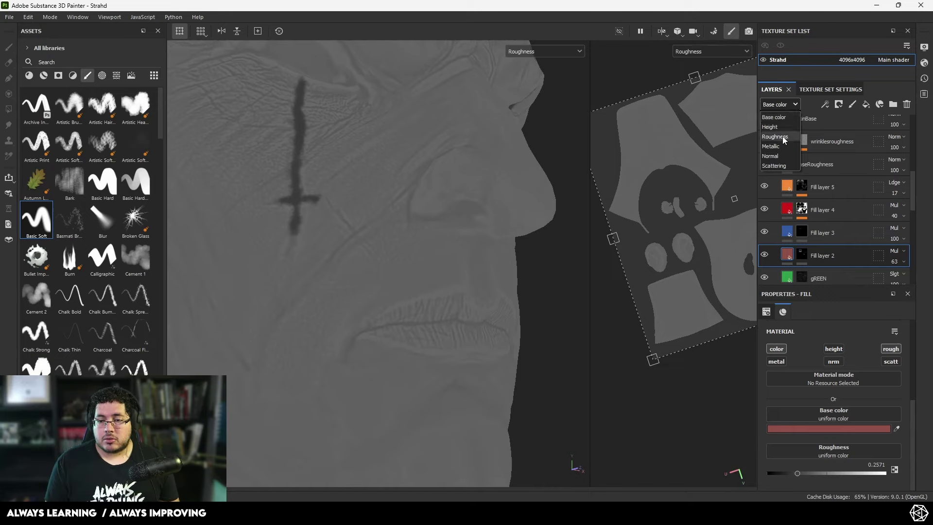
left_click(783, 136)
left_click(900, 252)
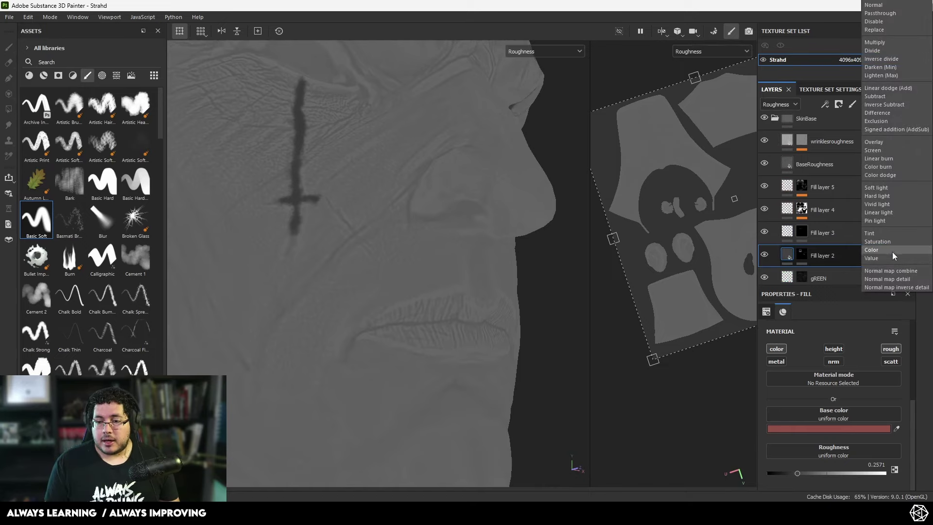
mouse_move(800, 473)
left_mouse_down()
mouse_move(812, 472)
mouse_move(803, 473)
left_mouse_up()
Step: Return to the material view and add a new fill layer directly above wrinklesroughness
left_click(838, 141)
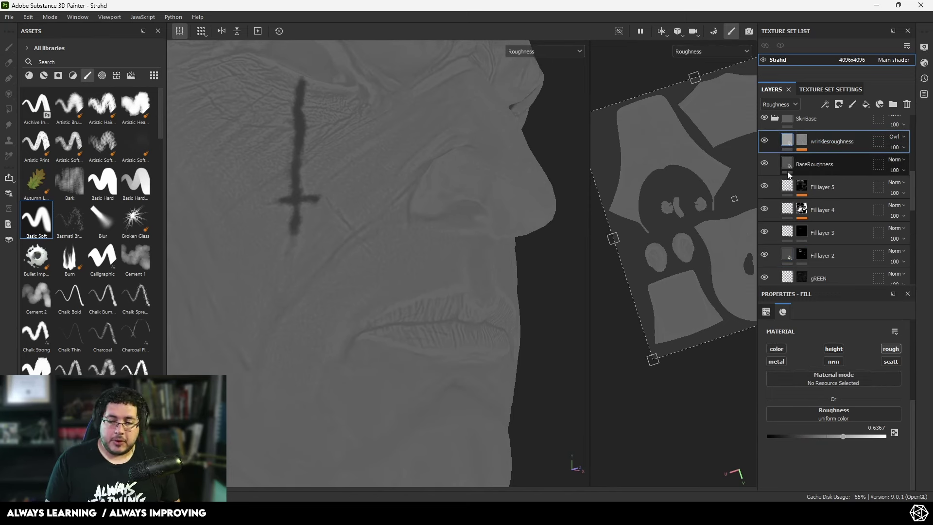
key("m")
left_click(867, 105)
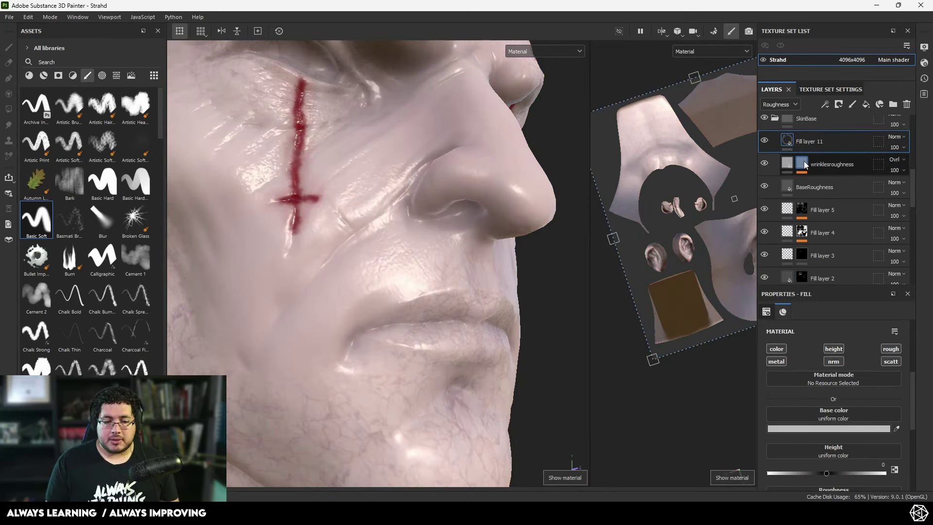
Step: Rename Fill layer 11 to LipsEyes and make it roughness-only with a value of about 0.21
double_click(810, 143)
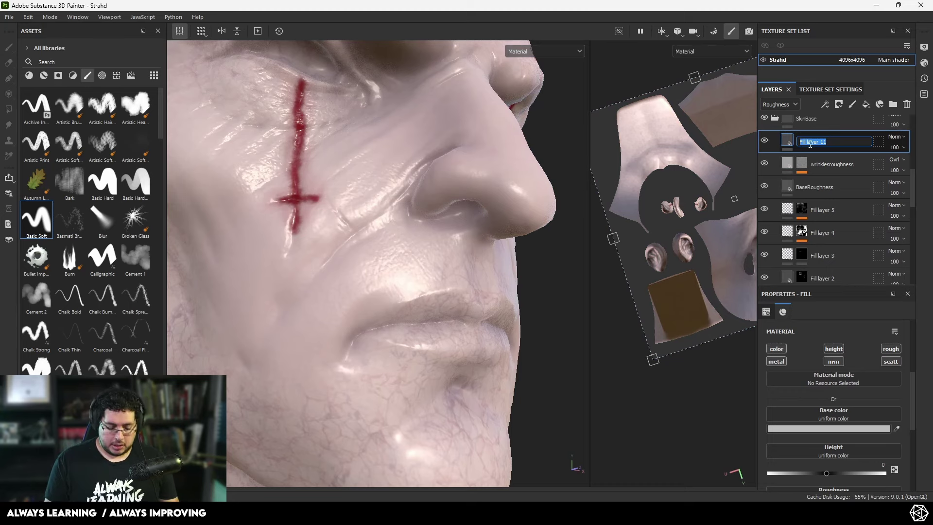
type("LipsEyes")
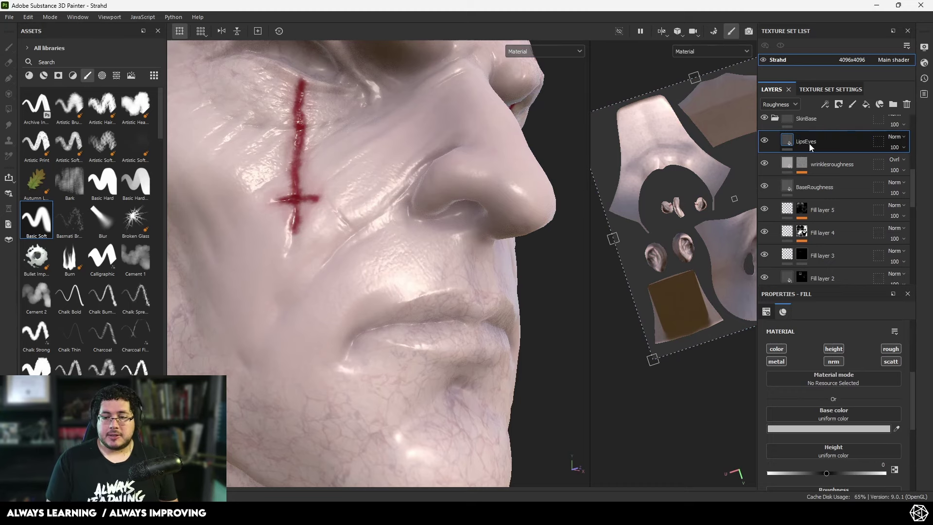
key("Return")
left_click(891, 349)
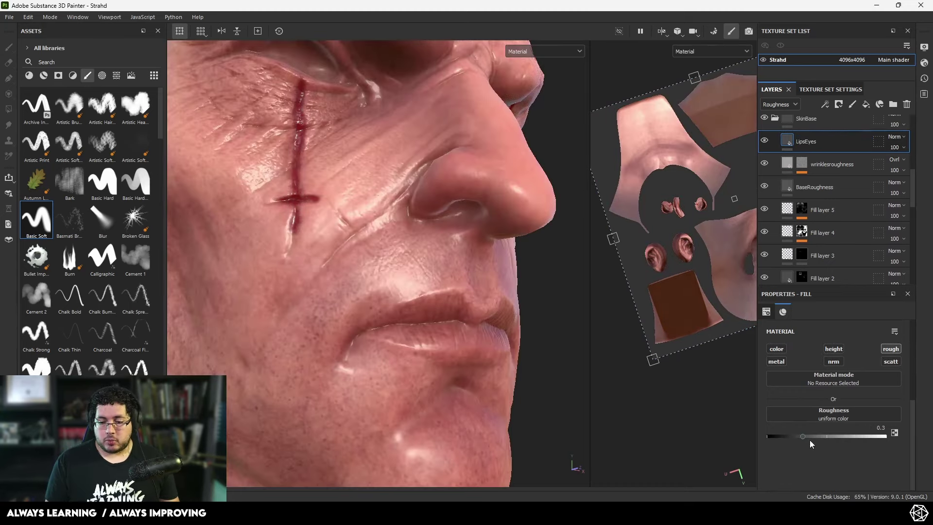
left_click_drag(802, 436, 791, 437)
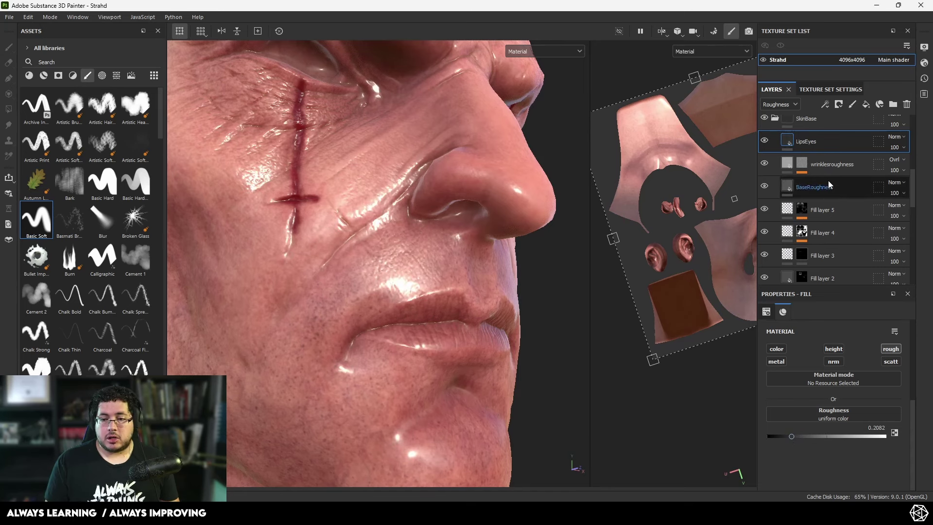
Step: Add a black mask to the LipsEyes layer and reduce the brush size to about 4.7
right_click(821, 137)
left_click(834, 33)
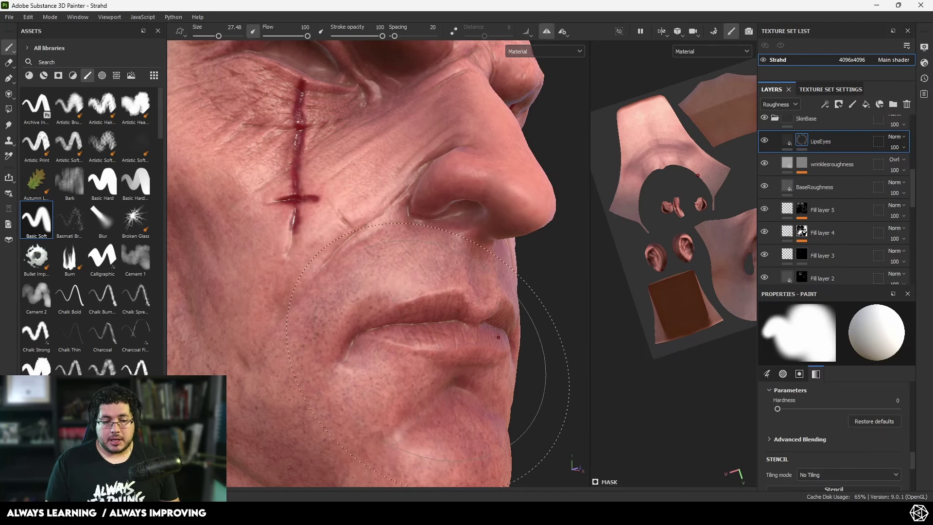
right_click_drag(423, 318, 221, 282, "ctrl")
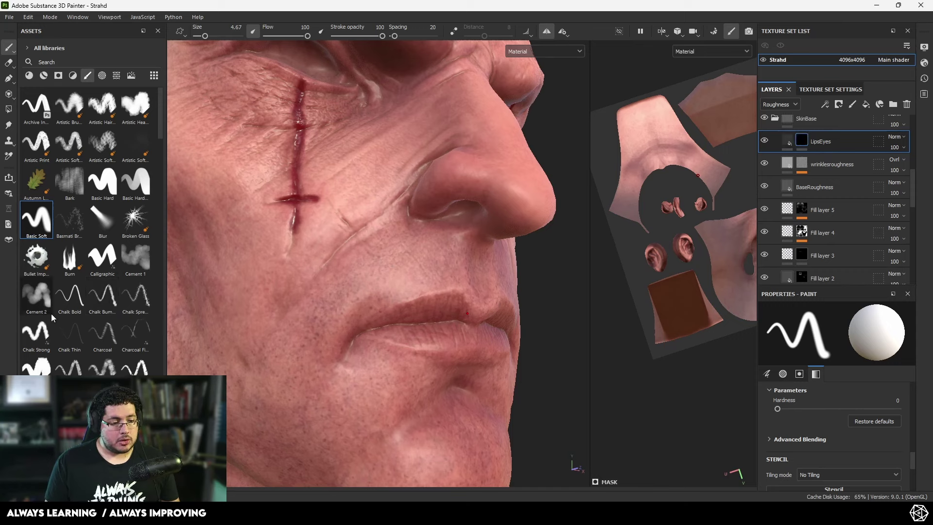
Step: Try to paint the lips on the LipsEyes mask with the Dirt 1 brush at size about 6
left_click(95, 223)
scroll(98, 277, "down", 7)
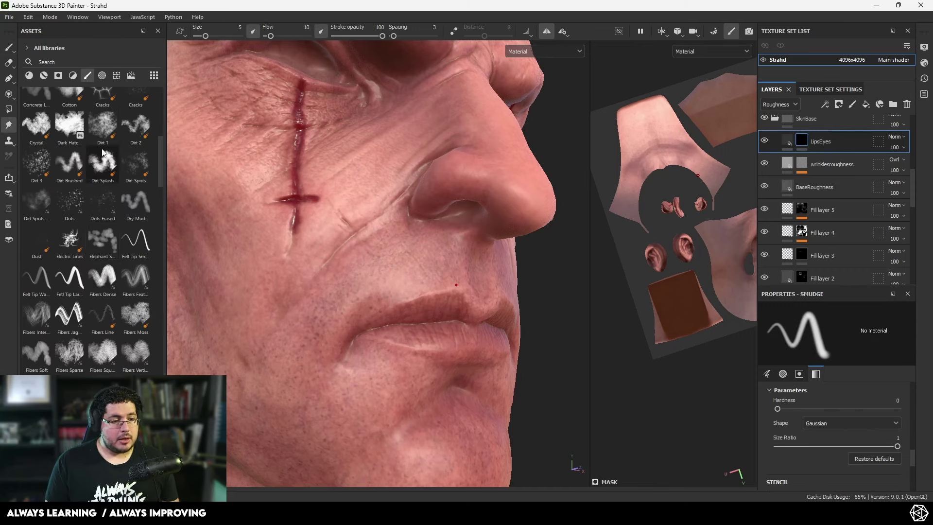
left_click(103, 126)
right_click_drag(411, 305, 409, 305, "ctrl")
mouse_move(440, 319)
left_mouse_down()
mouse_move(435, 327)
mouse_move(451, 329)
left_mouse_up()
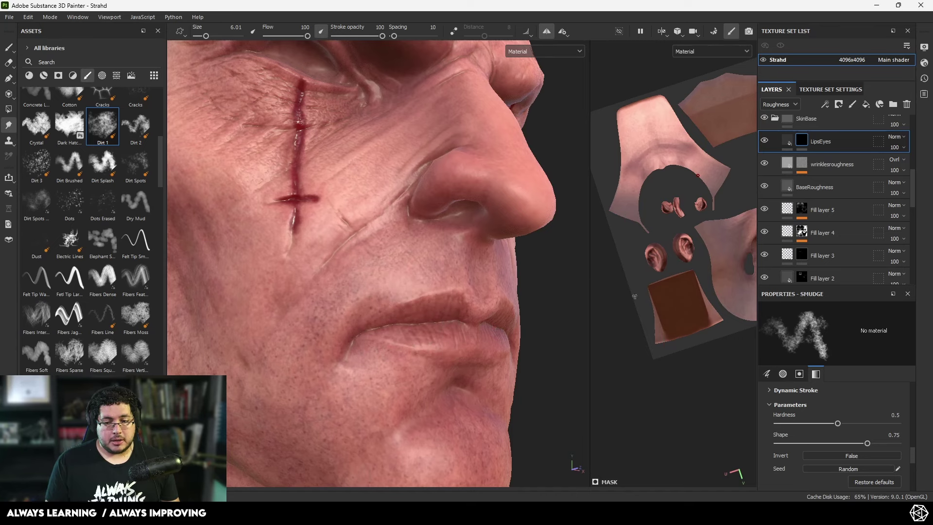
Step: Show the lips from the front in the roughness channel view and check the brush's stencil and grayscale properties
left_click_drag(634, 296, 619, 318, "alt")
left_click_drag(502, 306, 378, 287, "alt")
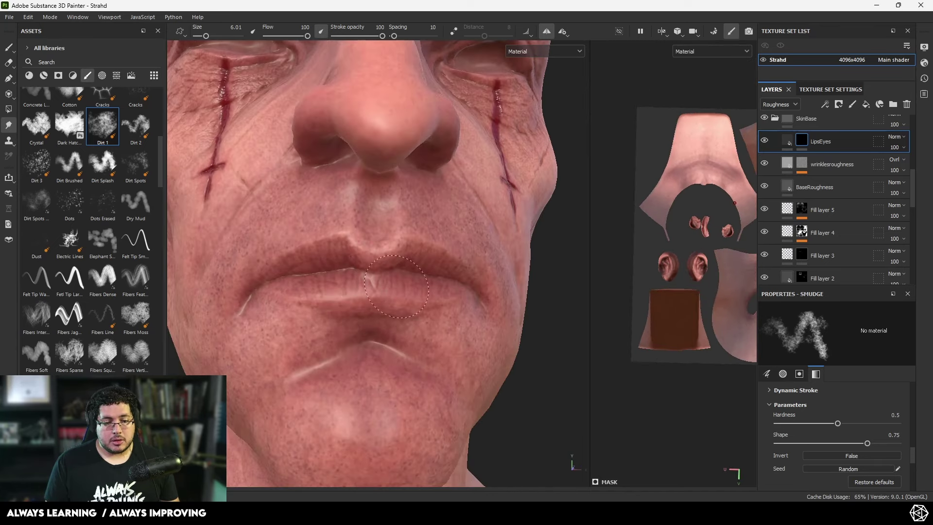
key("c")
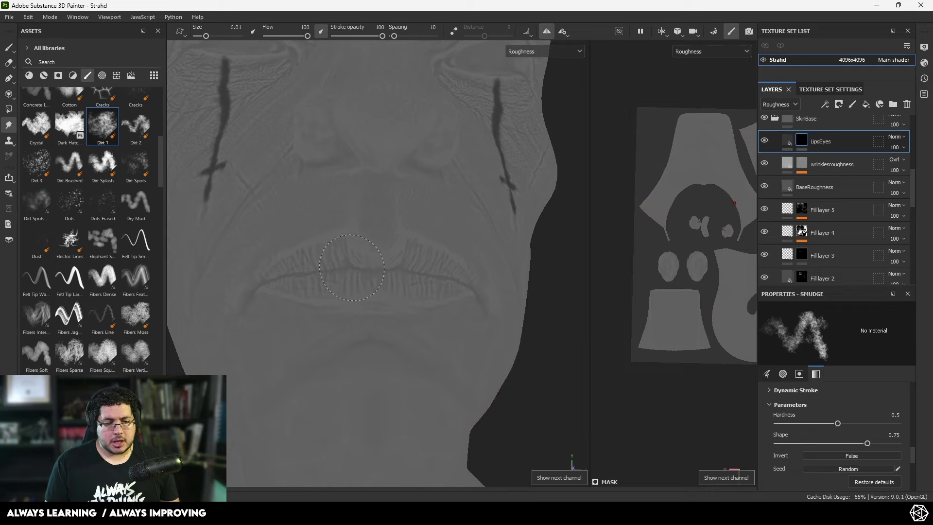
scroll(861, 448, "down", 3)
scroll(859, 451, "up", 1)
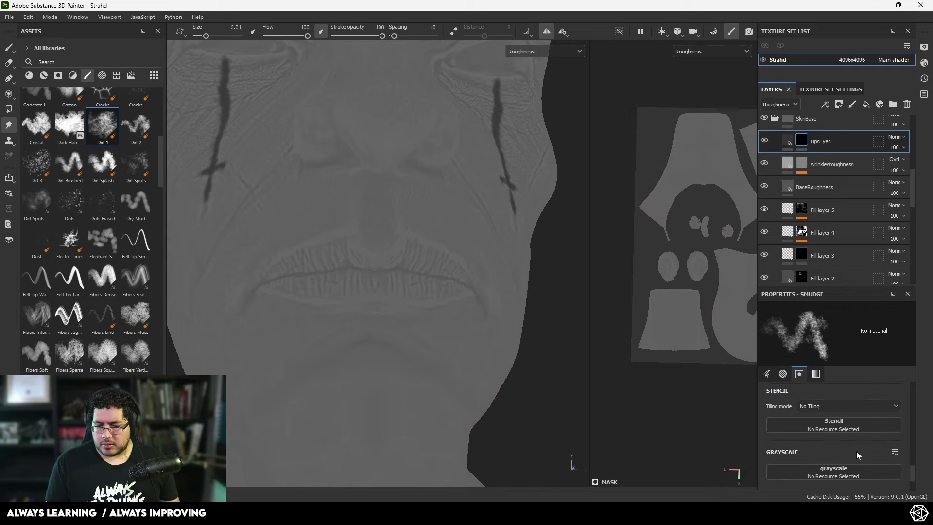
Step: Add a paint effect to the LipsEyes mask and choose the Dirt Spots brush
right_click(831, 141)
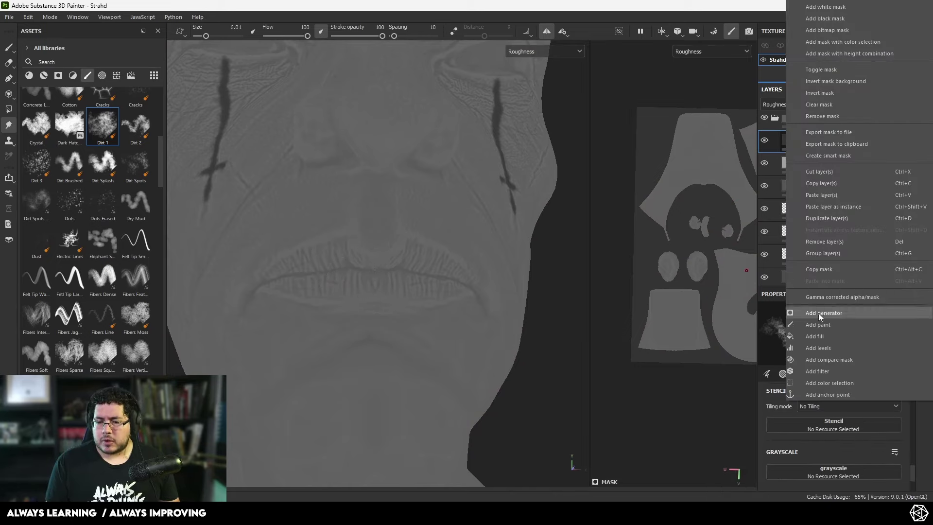
left_click(819, 313)
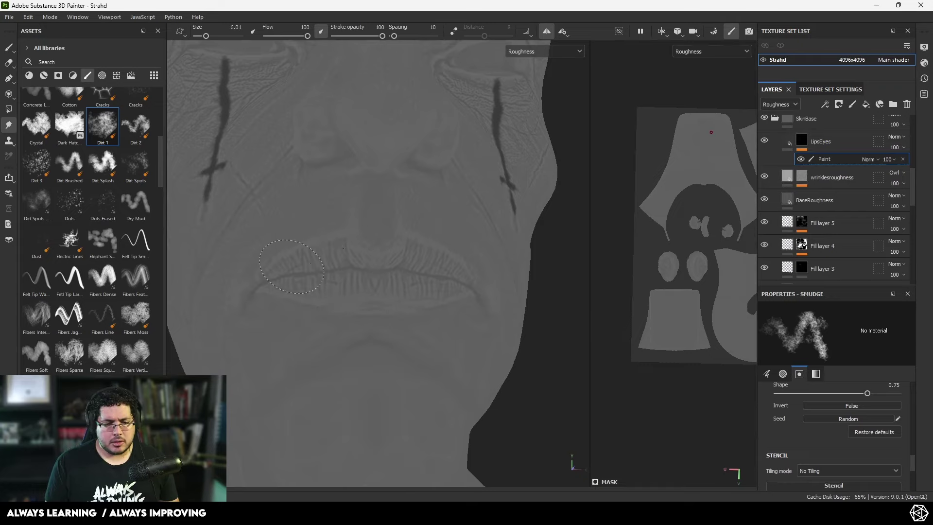
left_click(135, 163)
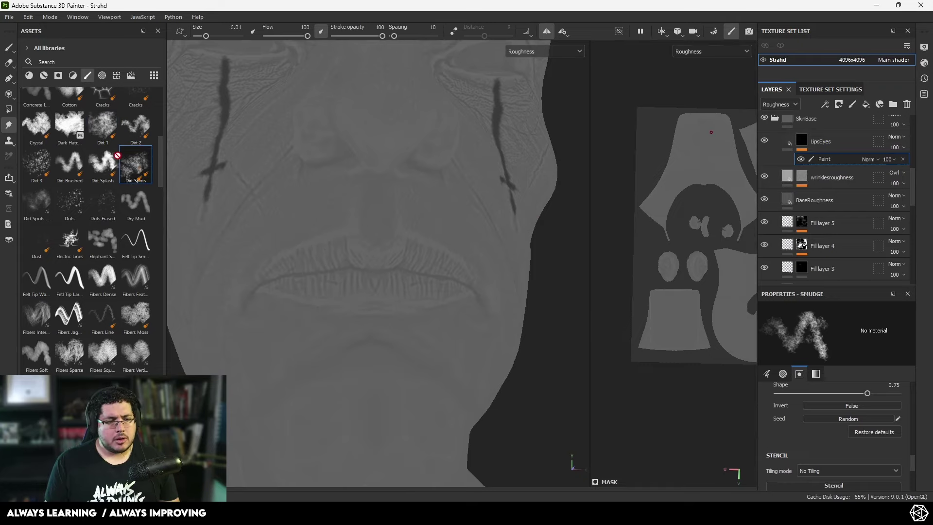
Step: Paint the lips into the LipsEyes mask with the Dirt 1 brush at size 4.54
left_click(97, 132)
key("1")
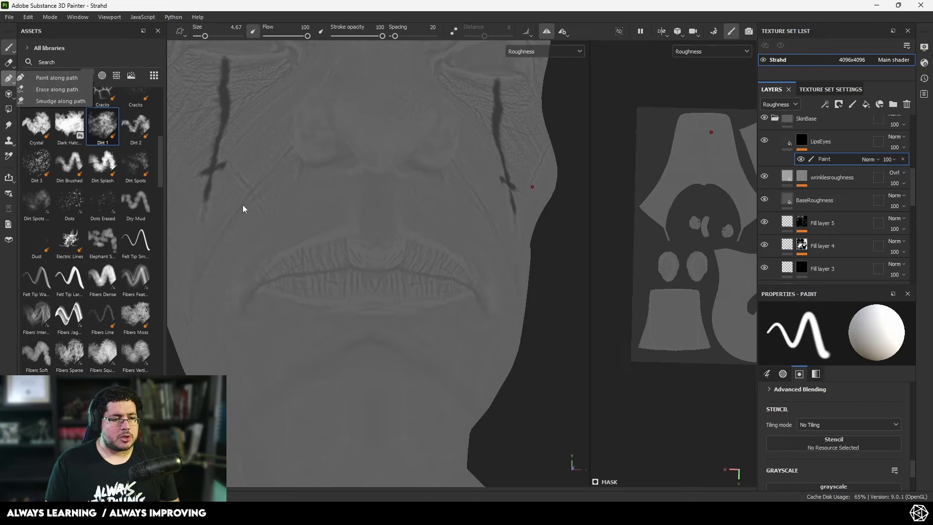
left_click(298, 269)
key("ctrl+z")
left_click(105, 126)
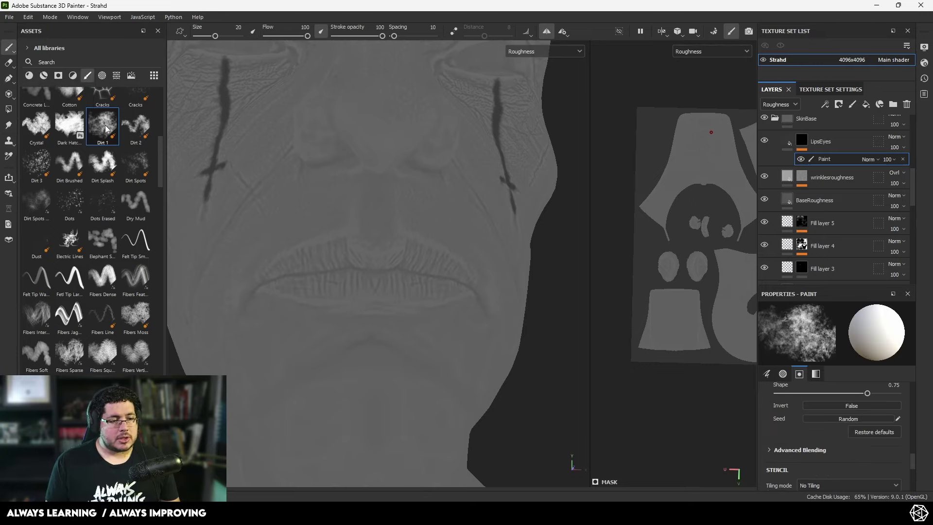
right_click_drag(339, 265, 332, 263, "ctrl")
mouse_move(332, 264)
left_mouse_down()
mouse_move(311, 248)
mouse_move(350, 253)
mouse_move(322, 287)
mouse_move(282, 277)
mouse_move(355, 281)
mouse_move(341, 304)
left_mouse_up()
Step: Check the lips in the material view and set the LipsEyes layer's roughness blending mode to Multiply
key("c")
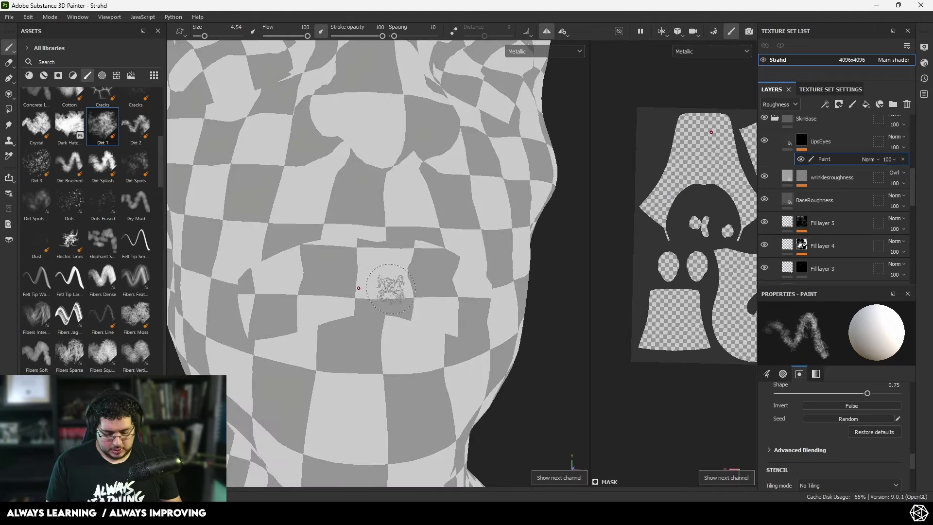
key("m")
left_click_drag(387, 279, 438, 238, "alt")
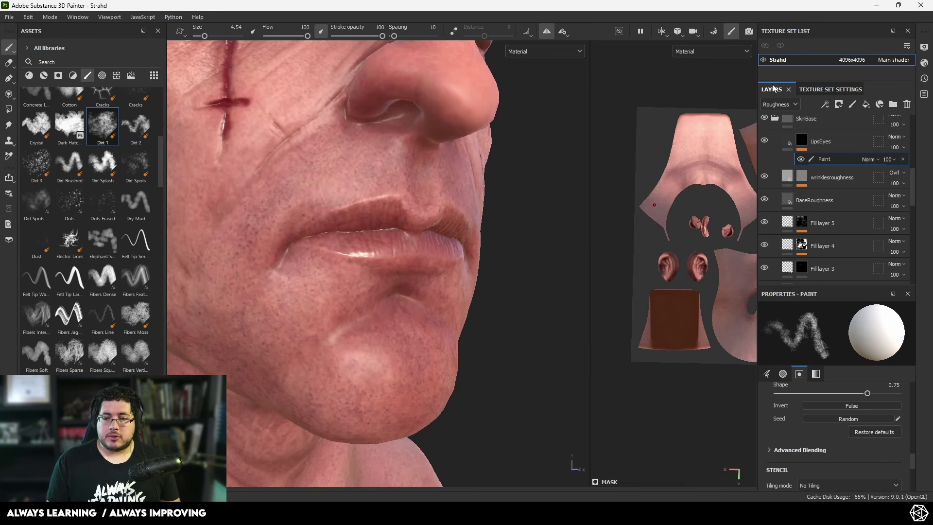
left_click(900, 138)
left_click(883, 185)
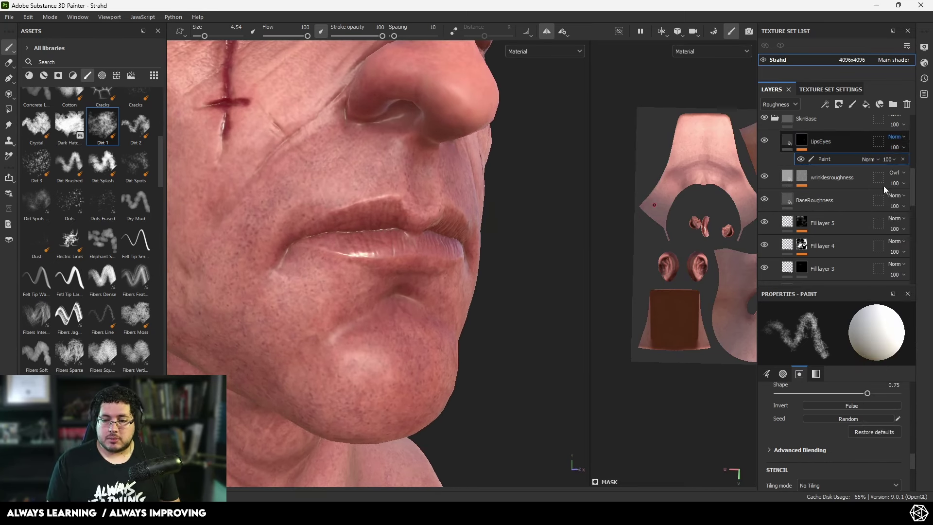
Step: Display the Roughness channel and set the LipsEyes layer's blending mode to Overlay at 48 opacity
key("c")
key("c")
key("c")
key("c")
key("c")
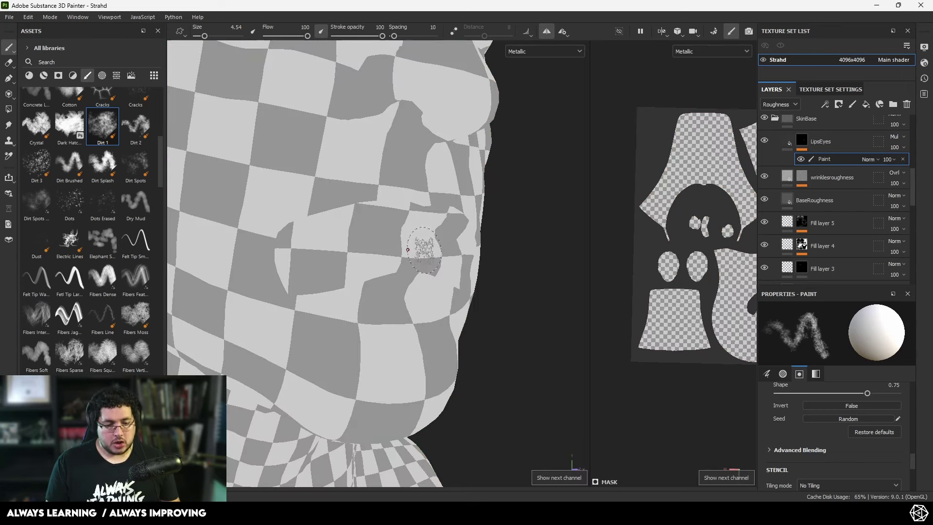
key("c")
key("c")
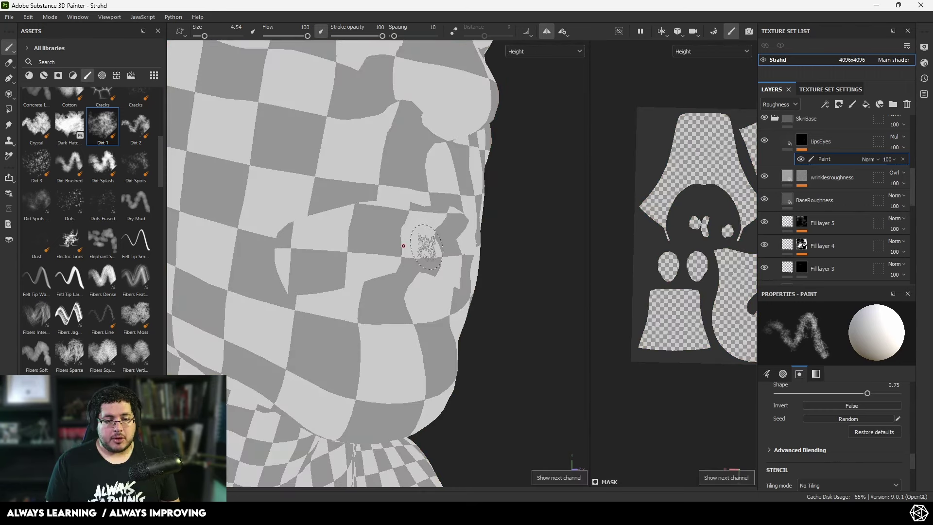
left_click(894, 136)
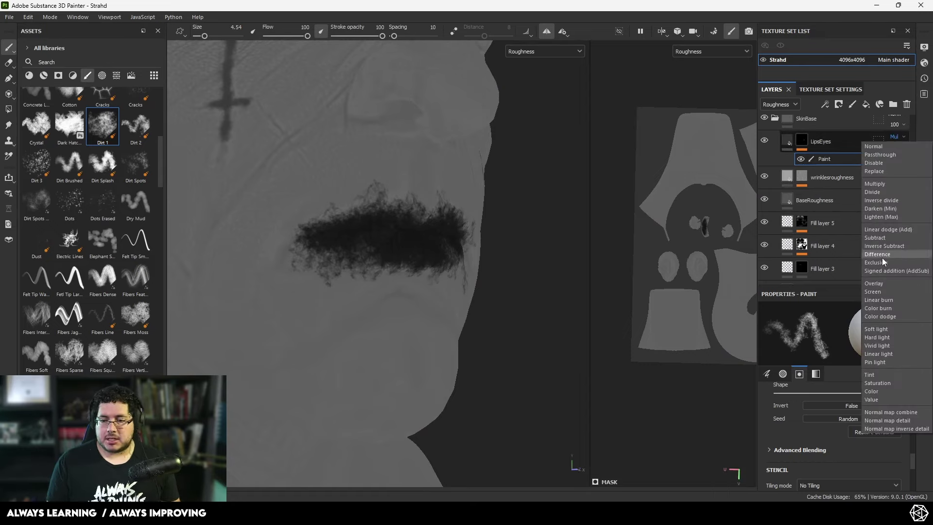
left_click(878, 282)
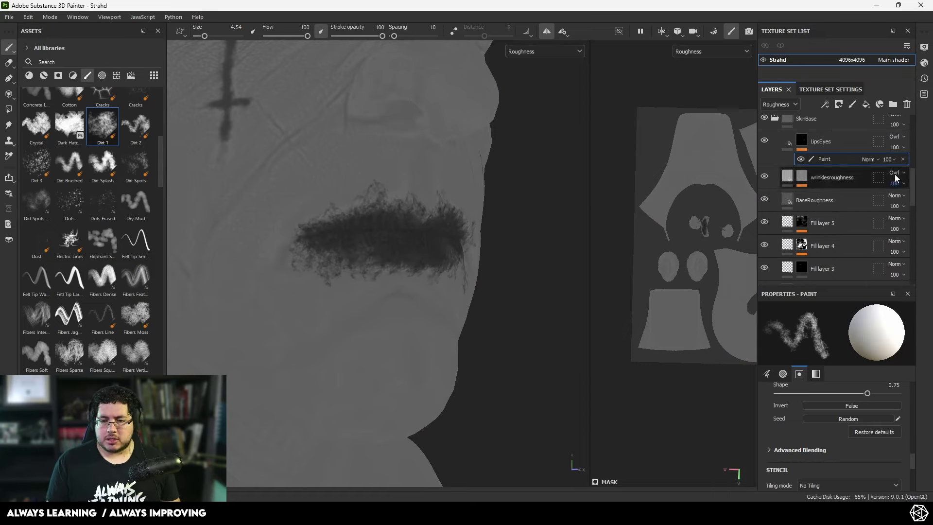
left_click_drag(928, 165, 905, 165)
Step: Refine the mask along the upper lip's edge with the Dirt 1 brush at size 2.53
left_click_drag(488, 201, 424, 220, "alt")
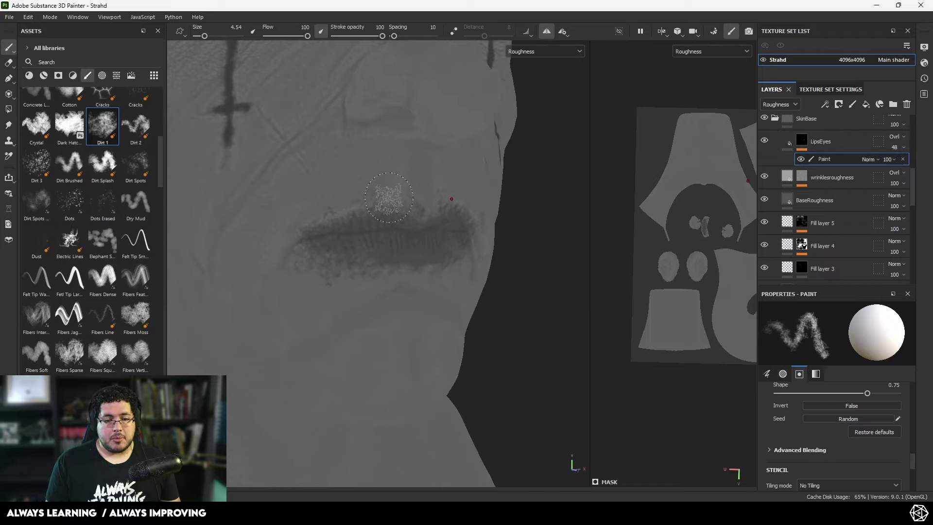
mouse_move(389, 198)
right_mouse_down("ctrl")
mouse_move(369, 198)
mouse_move(379, 197)
right_mouse_up("ctrl")
key("c")
key("c")
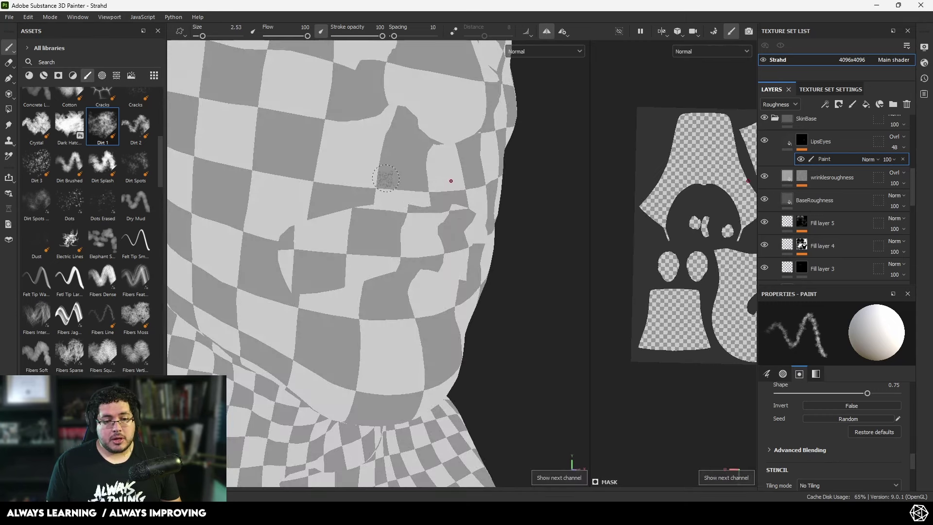
key("c")
key("c")
key("c")
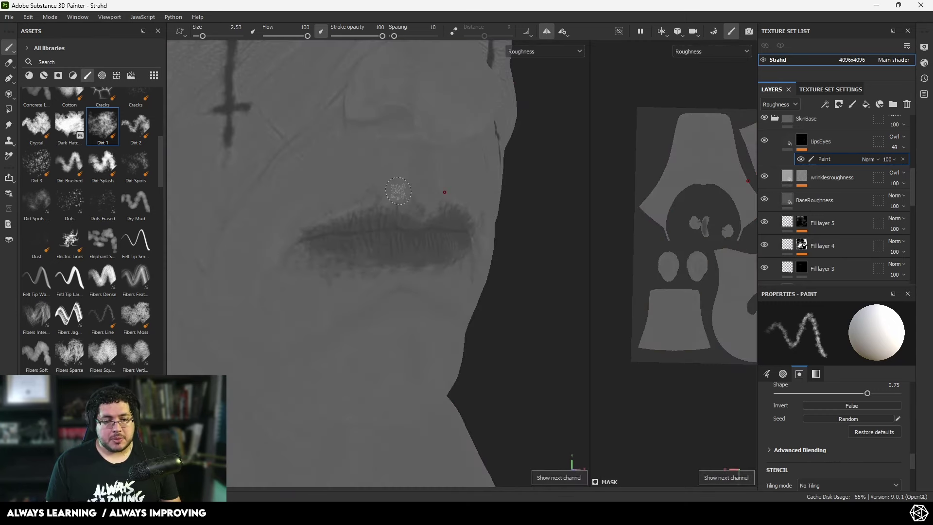
mouse_move(390, 174)
left_mouse_down()
mouse_move(381, 191)
mouse_move(339, 198)
left_mouse_up()
key("x")
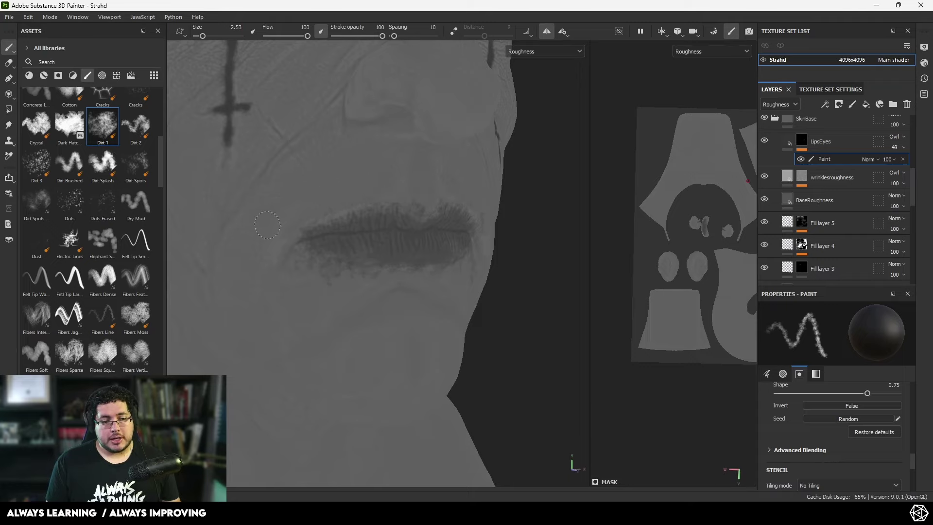
Step: Paint the eyelids and the skin around the eye into the LipsEyes mask at brush size 4.04
scroll(337, 288, "down", 6)
mouse_move(338, 288)
middle_mouse_down("alt")
mouse_move(383, 298)
mouse_move(421, 389)
middle_mouse_up("alt")
scroll(413, 207, "up", 6)
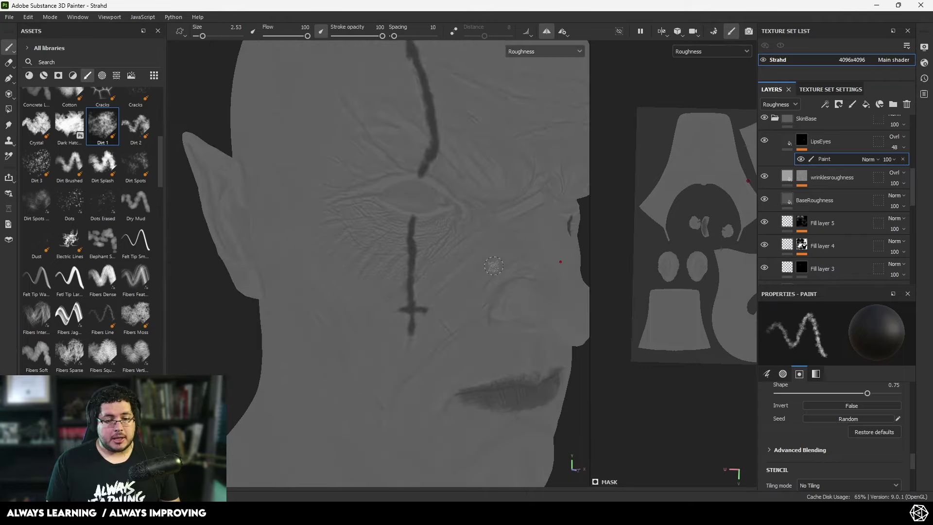
right_click_drag(391, 199, 400, 199, "ctrl")
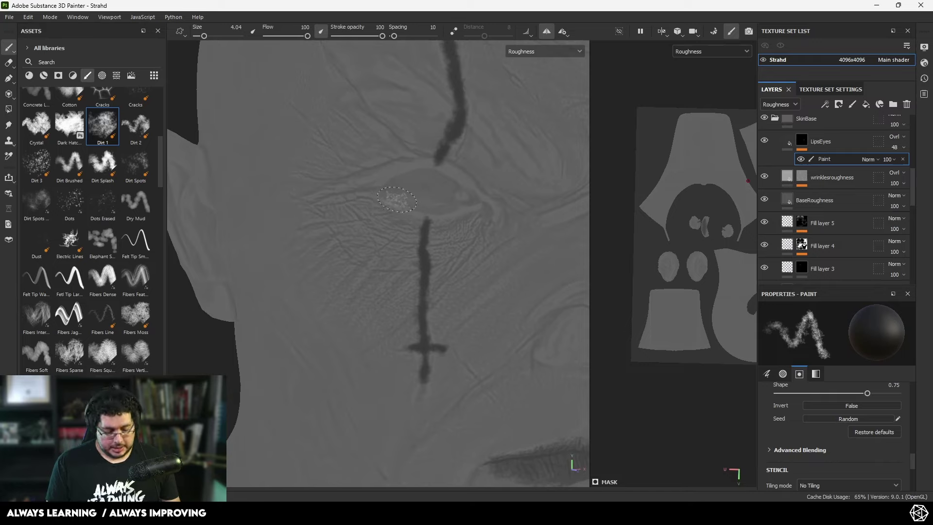
mouse_move(399, 199)
left_mouse_down()
mouse_move(440, 209)
mouse_move(450, 180)
mouse_move(433, 173)
mouse_move(365, 187)
left_mouse_up()
left_click_drag(446, 210, 361, 239)
Step: Soften the painted area around the eye with the brush in black at size about 9.5
right_click_drag(361, 238, 384, 238, "ctrl")
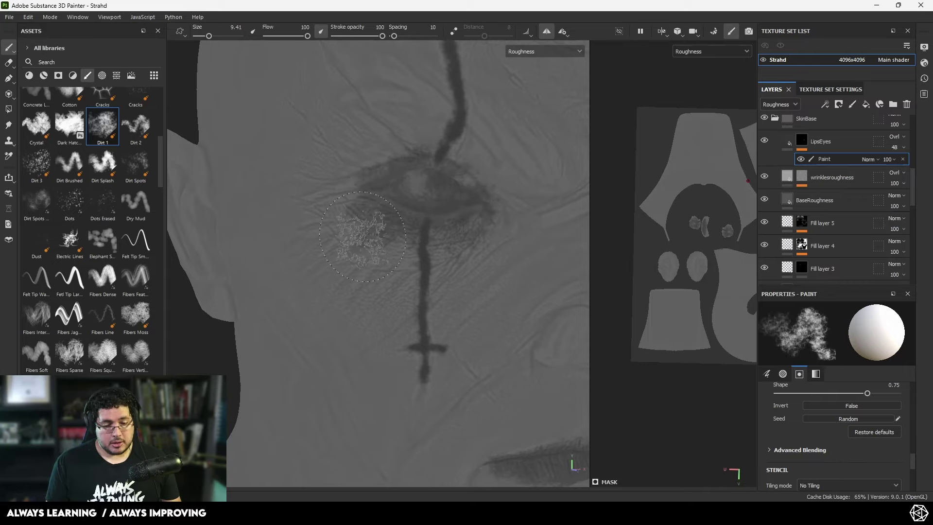
key("x")
mouse_move(433, 163)
left_mouse_down()
mouse_move(392, 152)
mouse_move(369, 212)
mouse_move(401, 135)
left_mouse_up()
right_click_drag(504, 204, 437, 207, "alt")
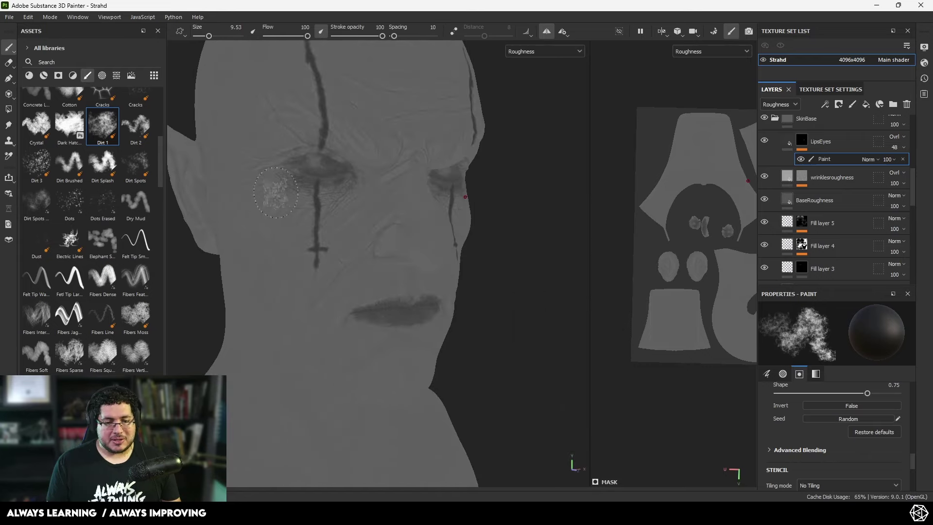
Step: Fill in the upper eyelid in the LipsEyes mask with the brush in white at size 2.59
left_click_drag(408, 201, 343, 185, "alt")
mouse_move(342, 184)
right_mouse_down("alt")
mouse_move(353, 196)
mouse_move(351, 185)
right_mouse_up("alt")
key("bracketleft")
key("bracketleft")
key("bracketleft")
key("bracketleft")
key("bracketleft")
key("bracketleft")
key("x")
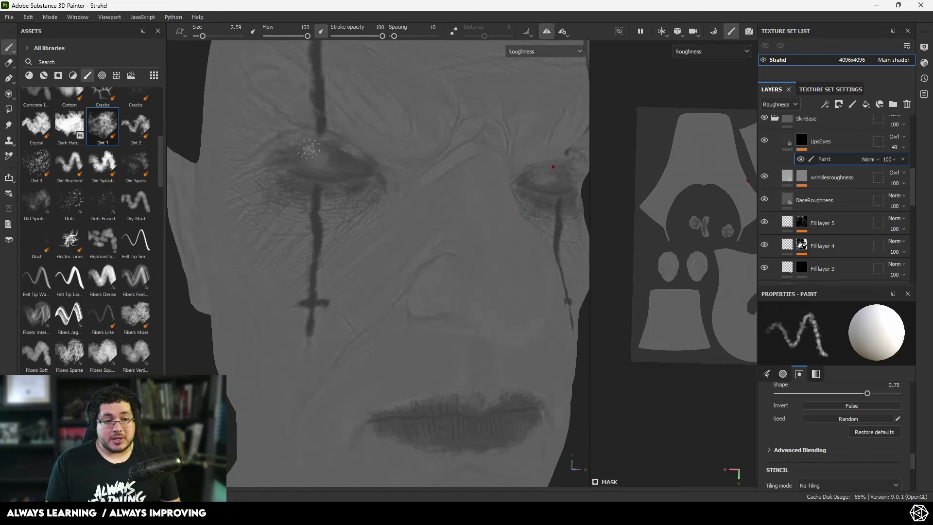
left_click_drag(308, 141, 366, 158)
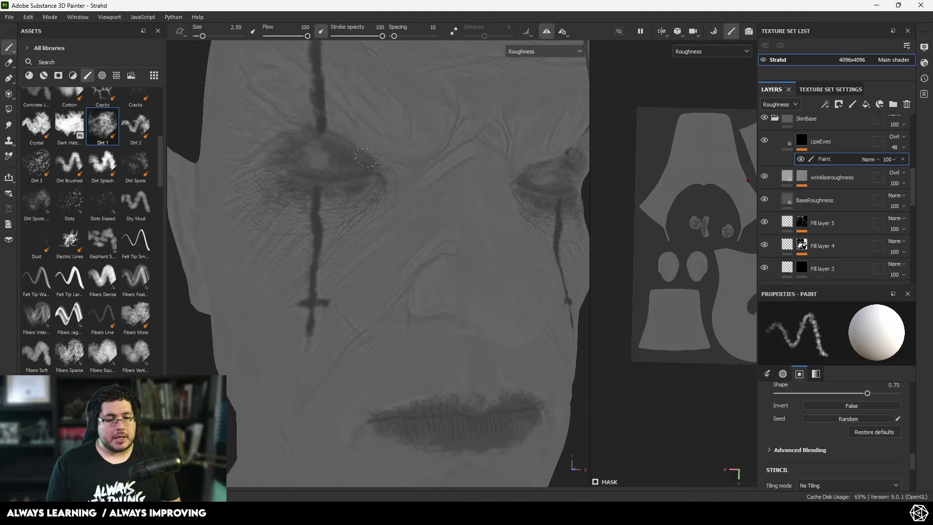
left_click_drag(309, 165, 330, 161)
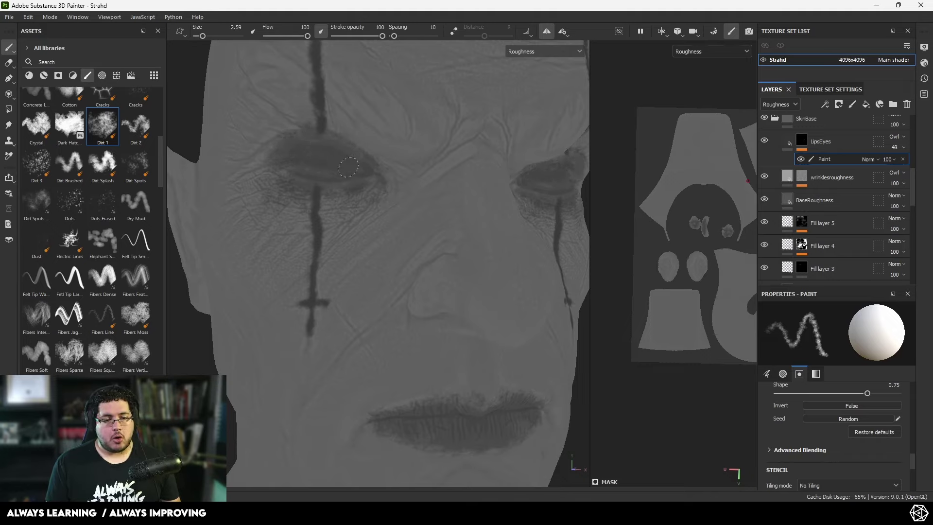
Step: Inspect the shine of the lips and eyelids in the material view from several angles
right_click_drag(438, 240, 352, 216, "alt")
key("m")
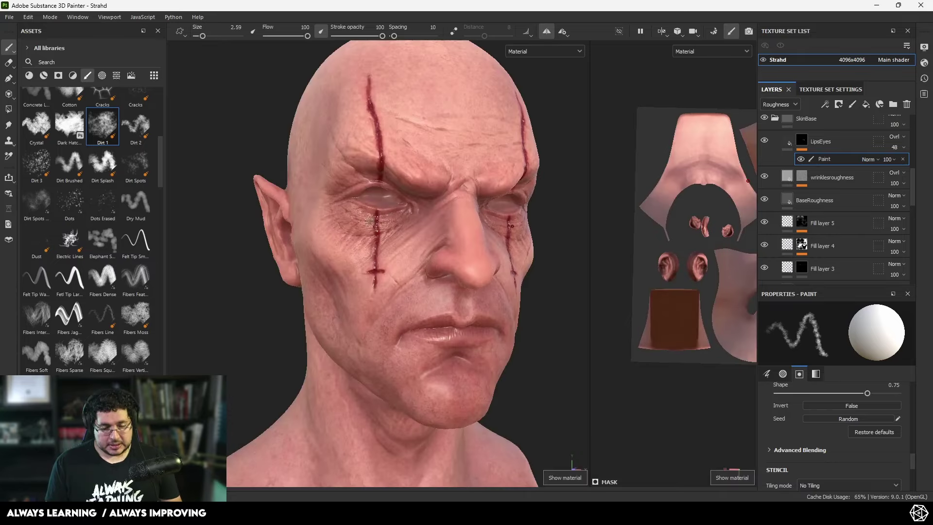
left_click_drag(377, 214, 428, 239, "alt")
right_click_drag(427, 238, 551, 287, "alt")
left_click_drag(486, 248, 452, 231, "alt")
right_click_drag(452, 231, 355, 210, "alt")
left_click_drag(428, 243, 389, 253, "alt")
middle_click_drag(467, 311, 377, 223, "alt")
left_click_drag(409, 298, 447, 313, "alt")
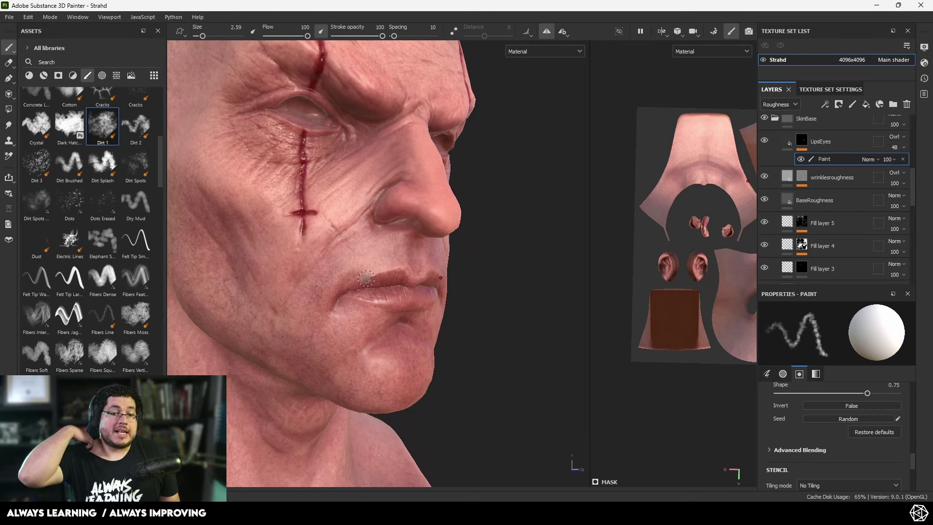
right_click_drag(395, 279, 366, 275, "alt")
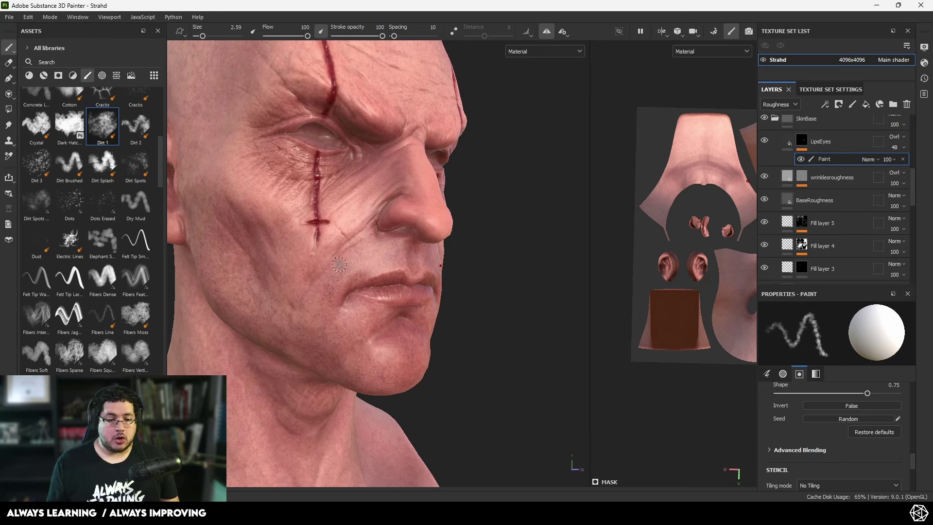
mouse_move(351, 274)
left_mouse_down("alt")
mouse_move(285, 273)
mouse_move(335, 277)
left_mouse_up("alt")
right_click_drag(335, 277, 362, 288, "alt")
left_click_drag(362, 287, 440, 304, "alt")
Step: Add a fill layer above LipsEyes with only roughness enabled at 0.5837, and give it a black mask
key("c")
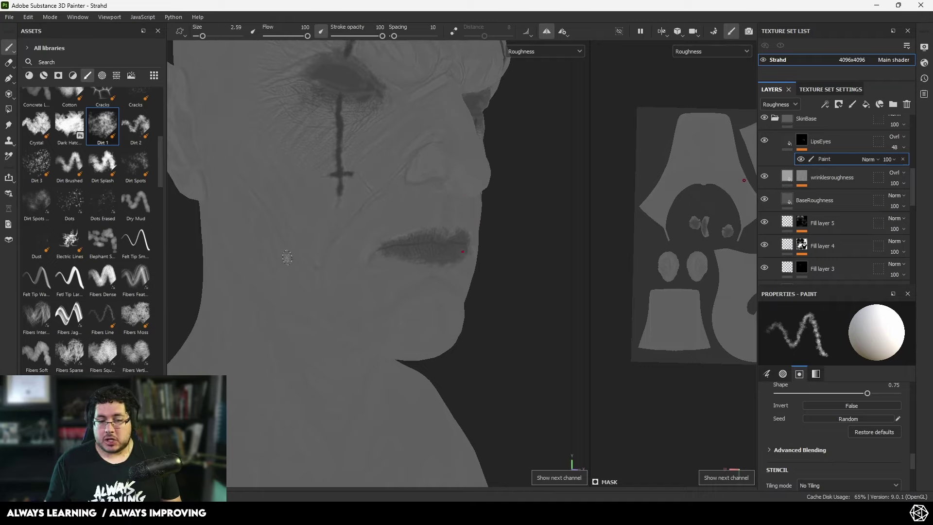
scroll(821, 161, "up", 1)
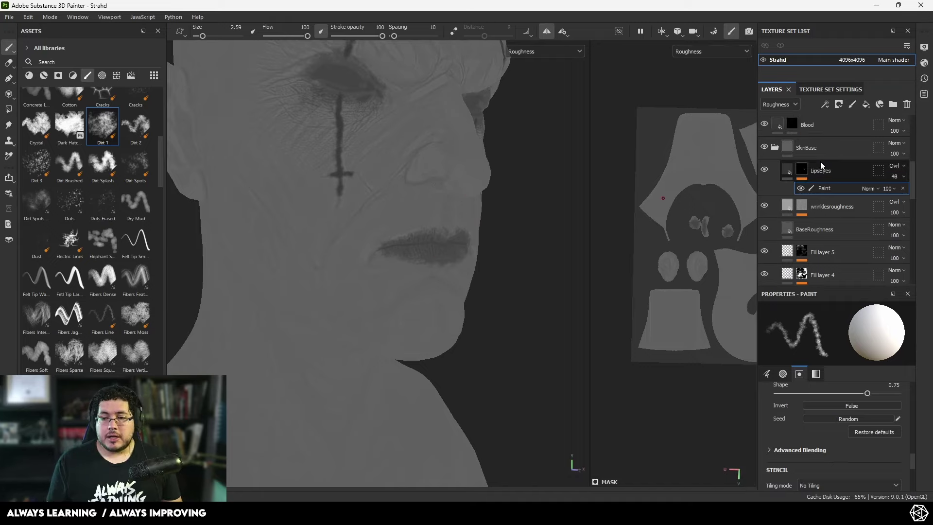
left_click(867, 105)
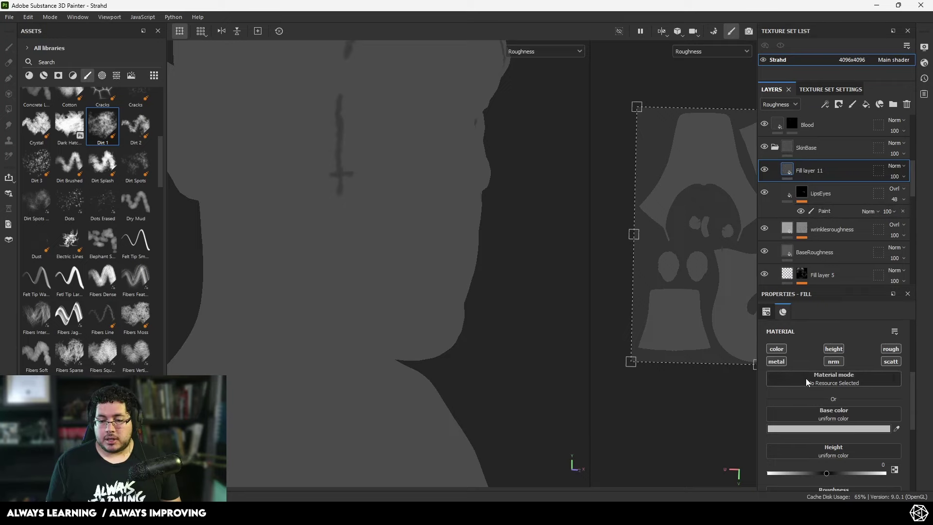
left_click(891, 349)
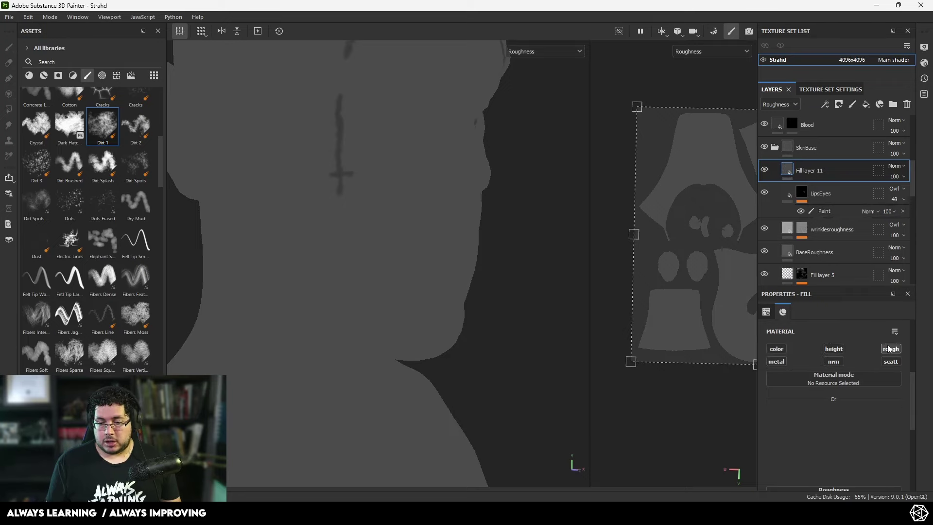
left_click_drag(809, 436, 836, 436)
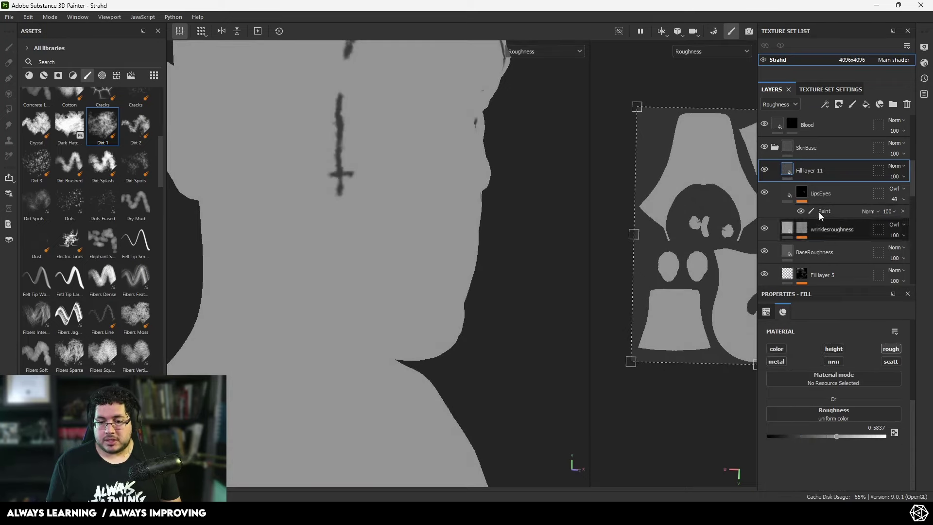
right_click(823, 171)
left_click(822, 37)
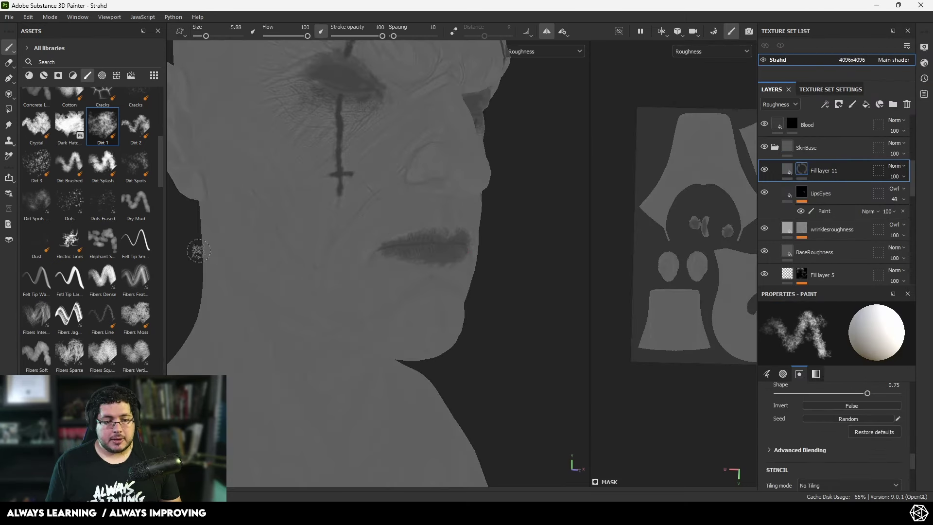
Step: Paint speckles above the lips, beside the mouth and on the chin with the Dots Erased brush at size 5.31
left_click(102, 202)
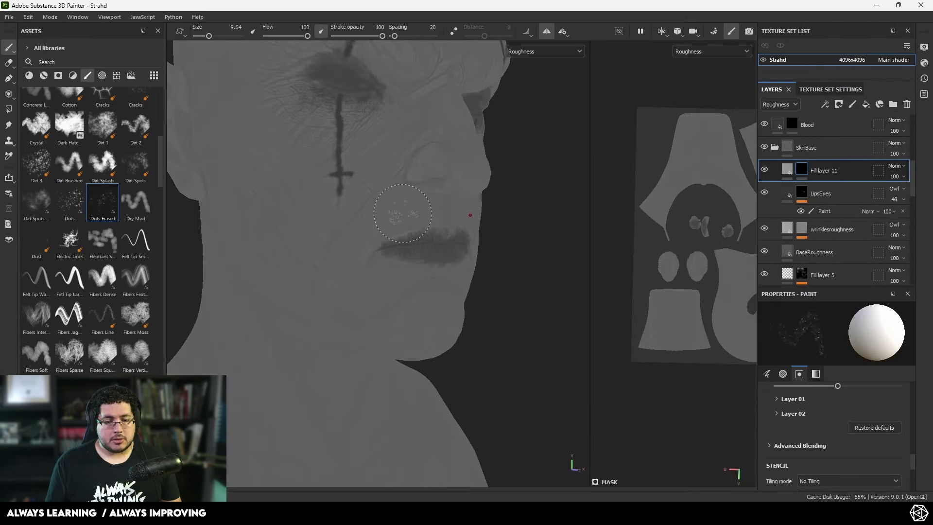
key("bracketleft")
key("bracketleft")
key("bracketleft")
key("bracketleft")
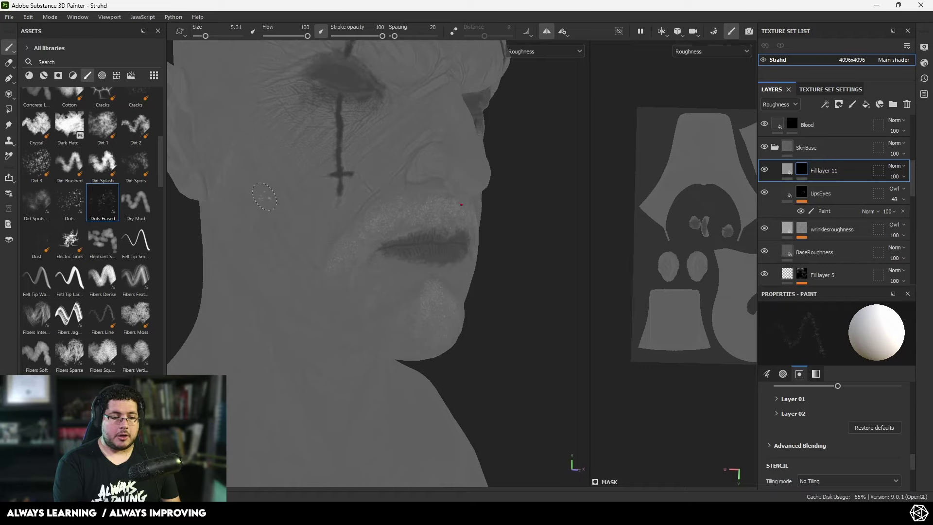
Step: Paint speckles across the cheek and jaw at brush size 8.18 and check the skin in the material view
left_click_drag(265, 197, 276, 214, "alt")
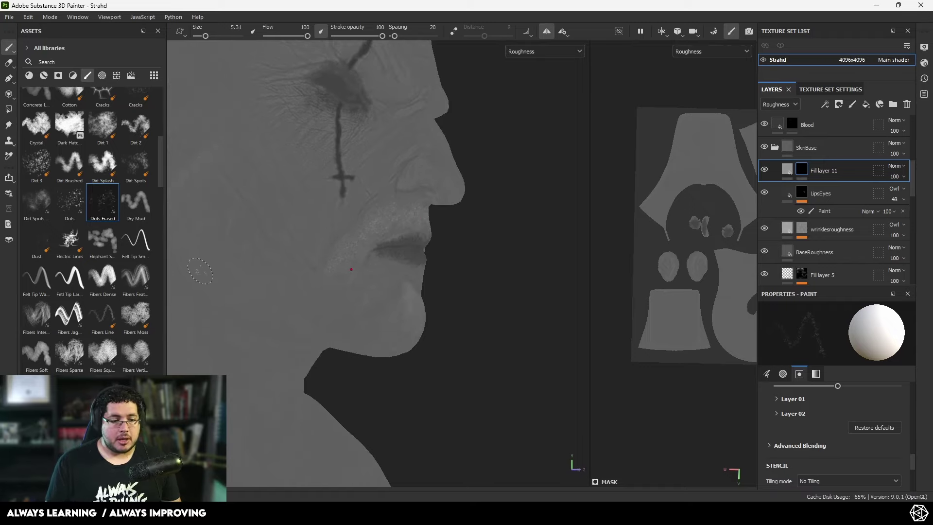
middle_click_drag(197, 199, 265, 217, "alt")
right_click_drag(265, 216, 278, 217, "ctrl")
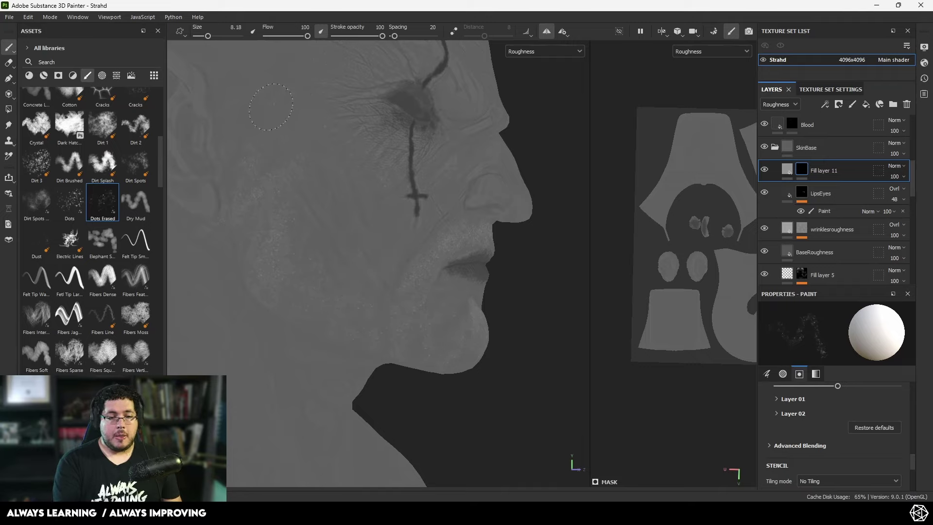
mouse_move(271, 107)
left_mouse_down("alt")
mouse_move(294, 181)
mouse_move(340, 191)
left_mouse_up("alt")
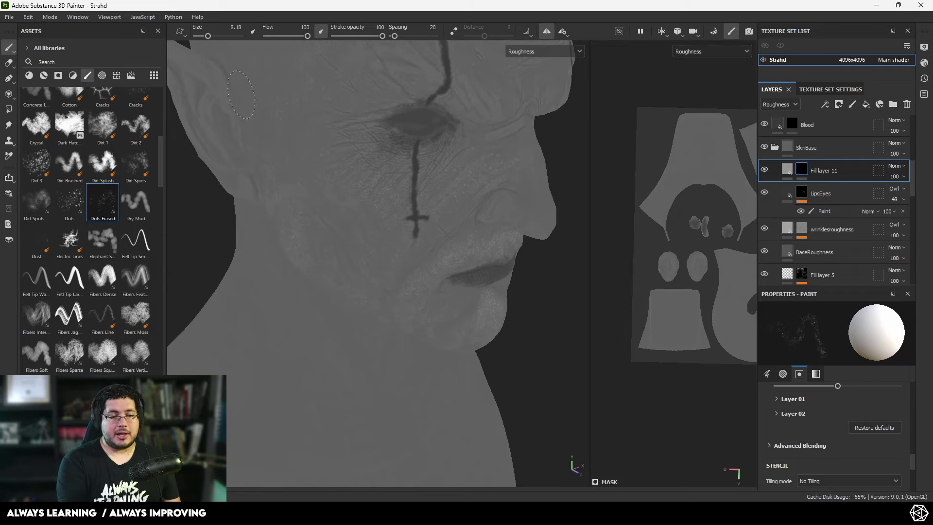
key("m")
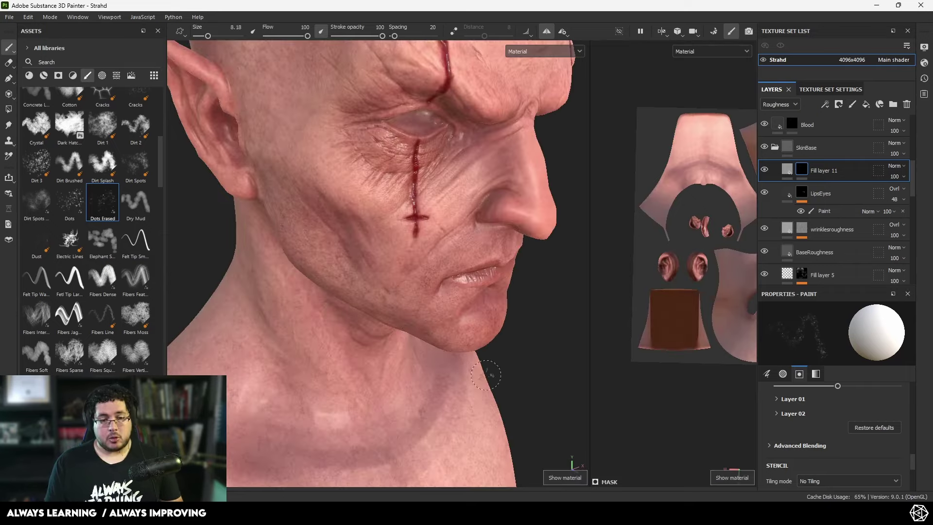
Step: Show the Base color channel in the layer stack and set the BaseRoughness layer's roughness to 0.4245
left_click_drag(336, 433, 441, 278, "alt")
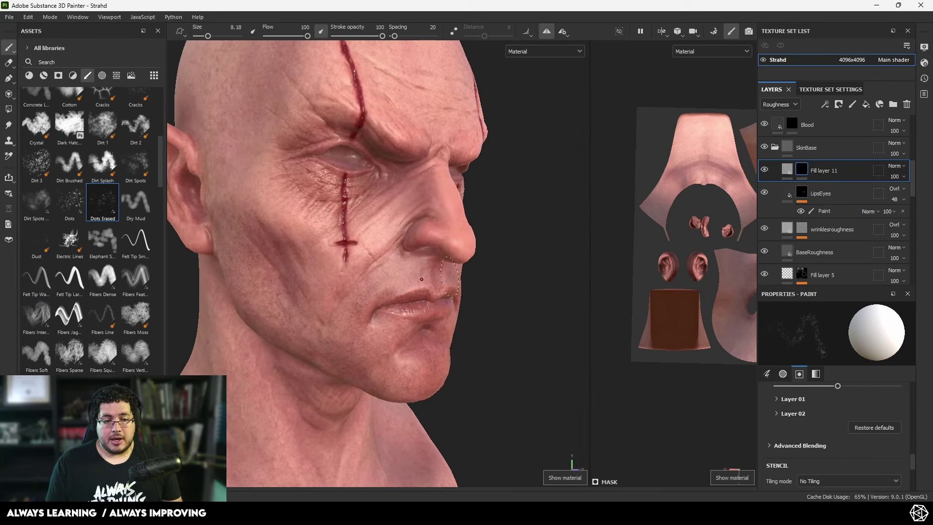
left_click(798, 107)
left_click(778, 116)
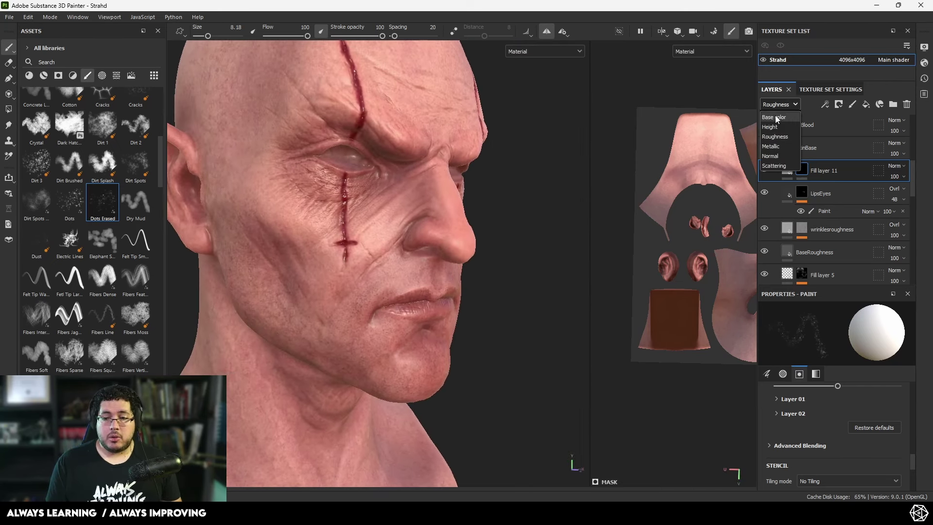
left_click(822, 252)
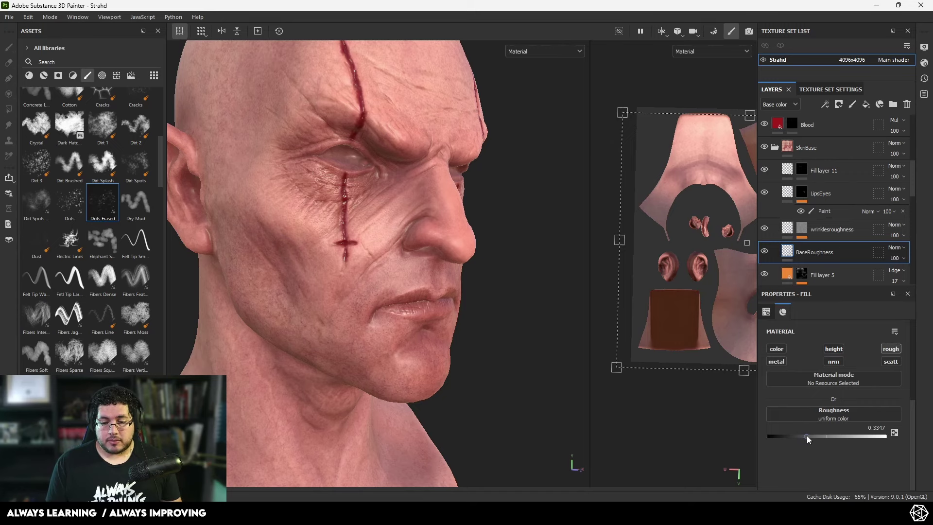
left_click_drag(806, 436, 818, 436)
mouse_move(478, 306)
left_mouse_down("alt")
mouse_move(392, 303)
mouse_move(487, 307)
left_mouse_up("alt")
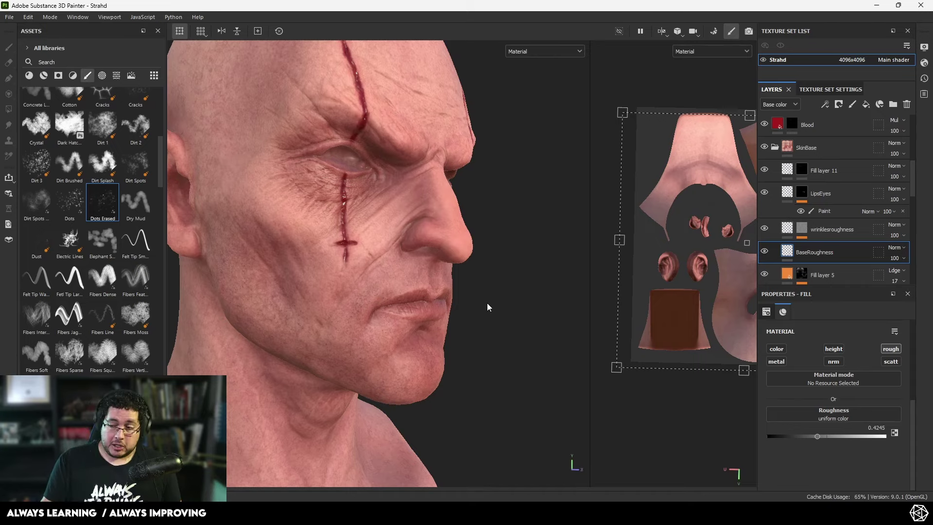
left_click_drag(548, 302, 384, 288, "alt")
right_click_drag(384, 287, 317, 252, "shift")
left_click_drag(317, 253, 454, 311, "alt")
scroll(459, 323, "up", 2)
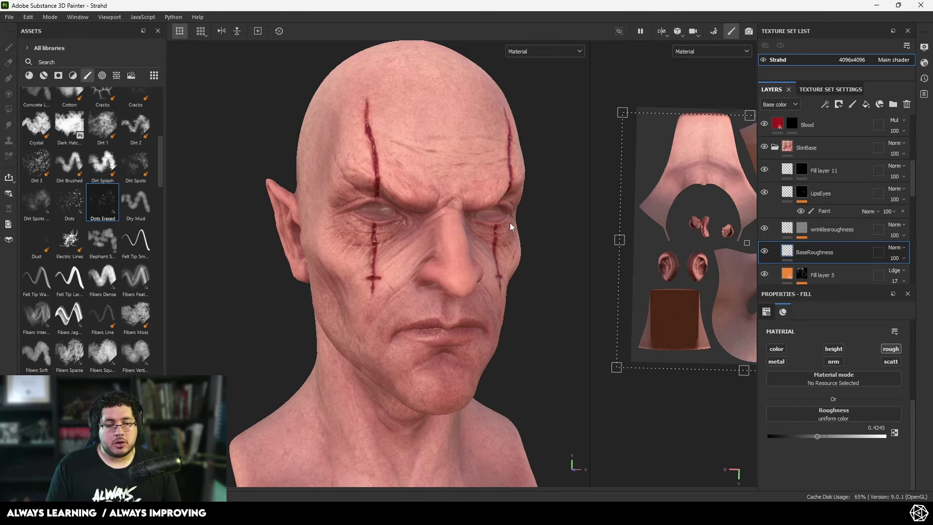
left_click_drag(433, 280, 514, 321, "alt")
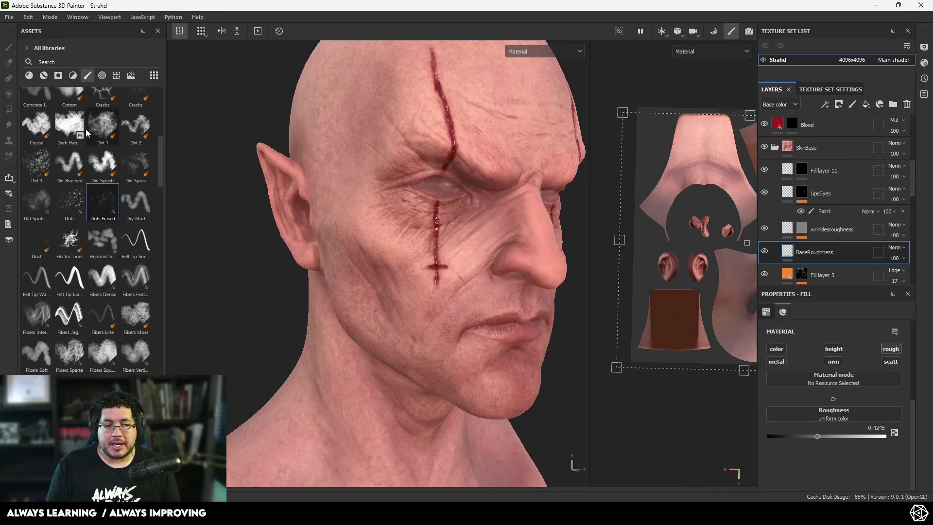
Step: Search the materials for "skin" and add Skin Human Flat as a layer above Fill layer 11 in the SkinBase folder
left_click(58, 111)
left_click(29, 75)
left_click(58, 62)
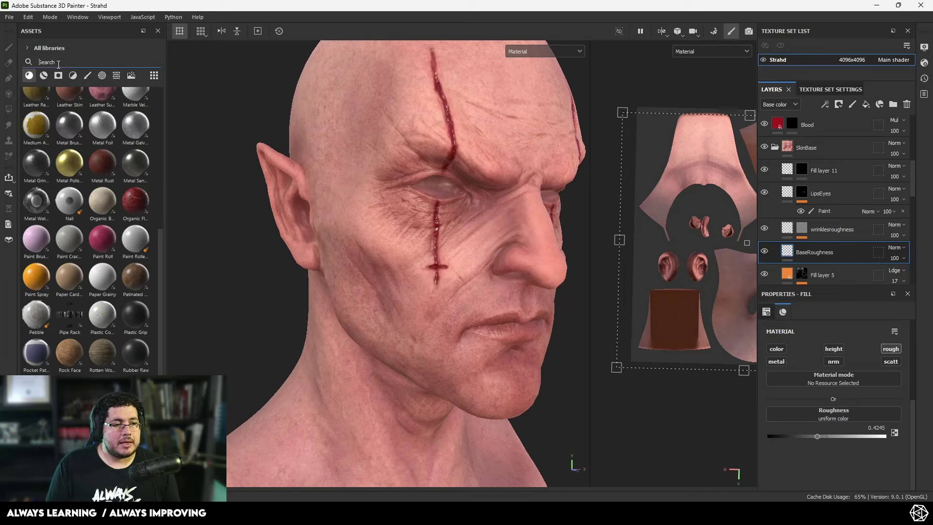
type("skin")
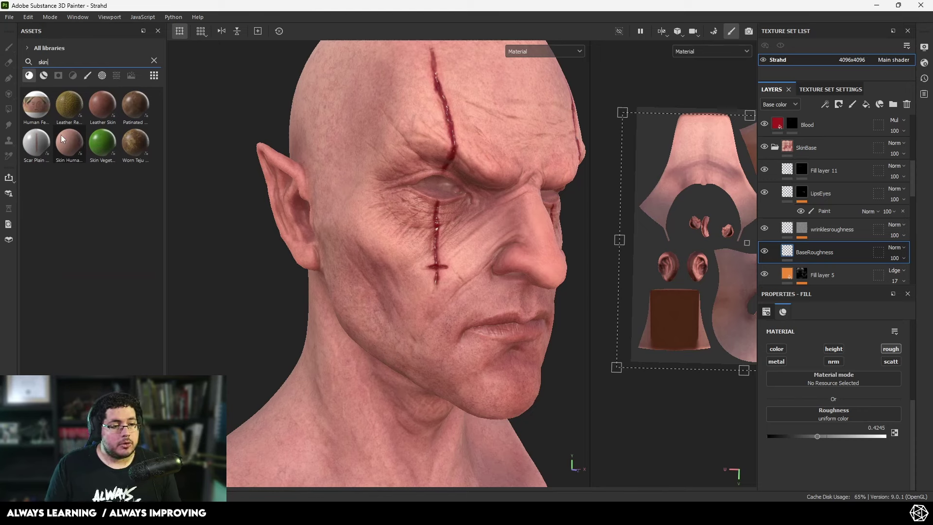
mouse_move(62, 138)
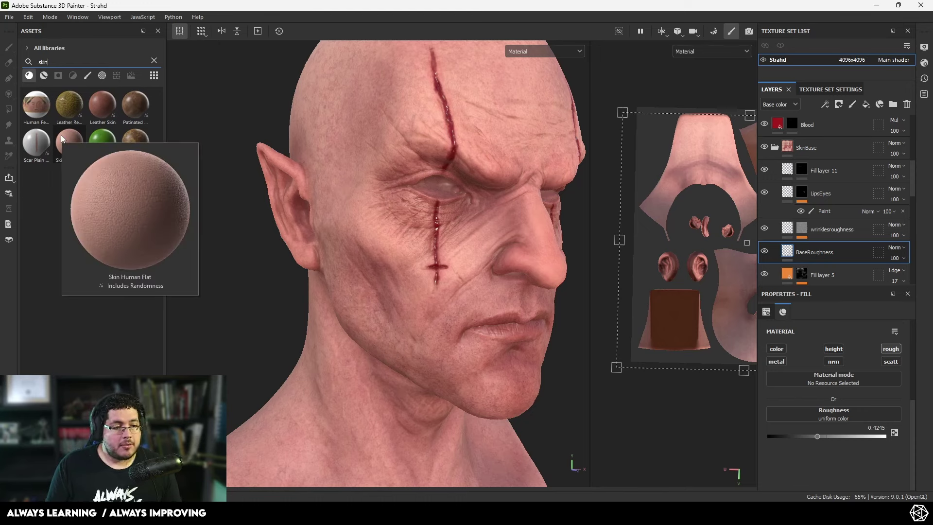
left_click_drag(68, 136, 816, 155)
left_click_drag(553, 197, 527, 185, "alt")
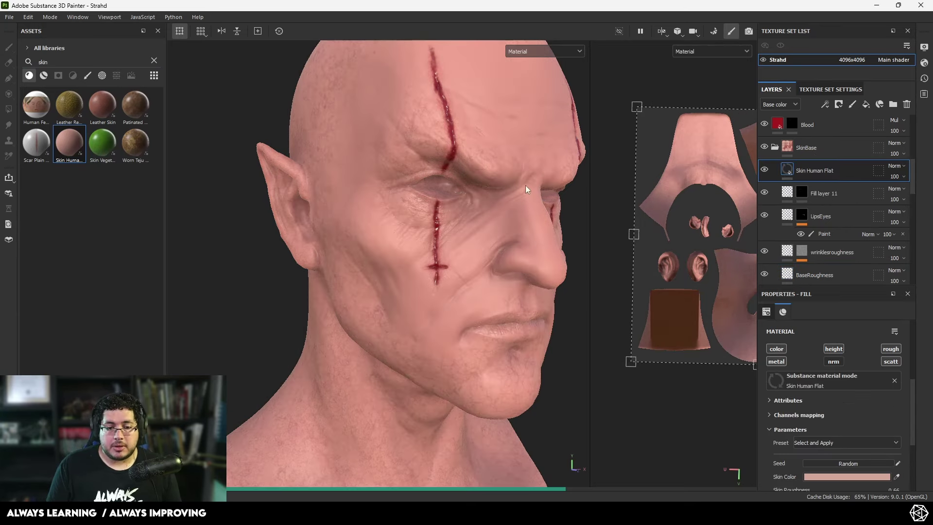
Step: Disable the scattering channel of the Skin Human Flat layer and set its tiling to 13.71
scroll(801, 413, "up", 3)
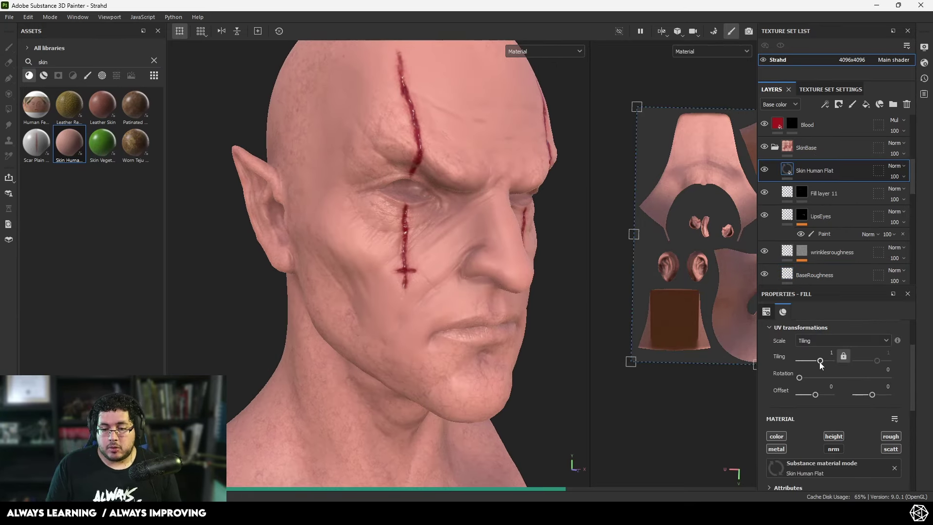
left_click_drag(821, 362, 823, 363)
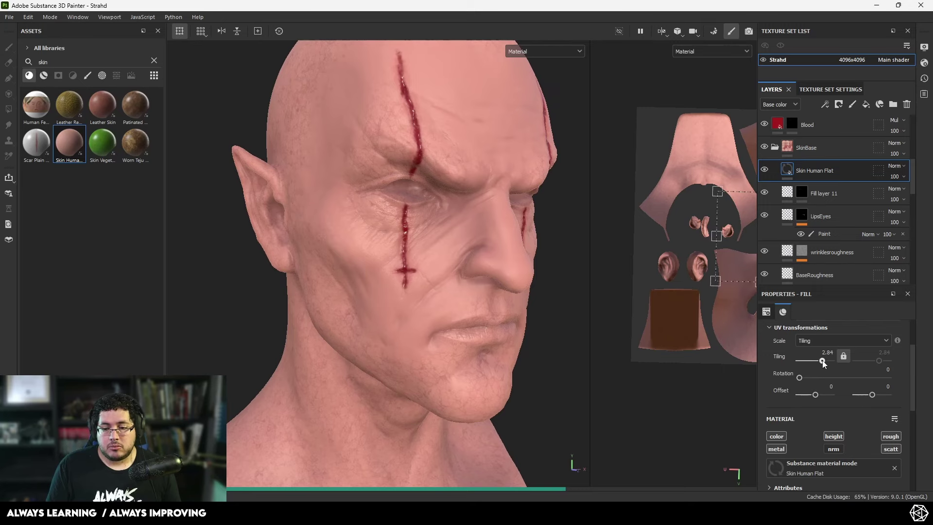
left_click(891, 449)
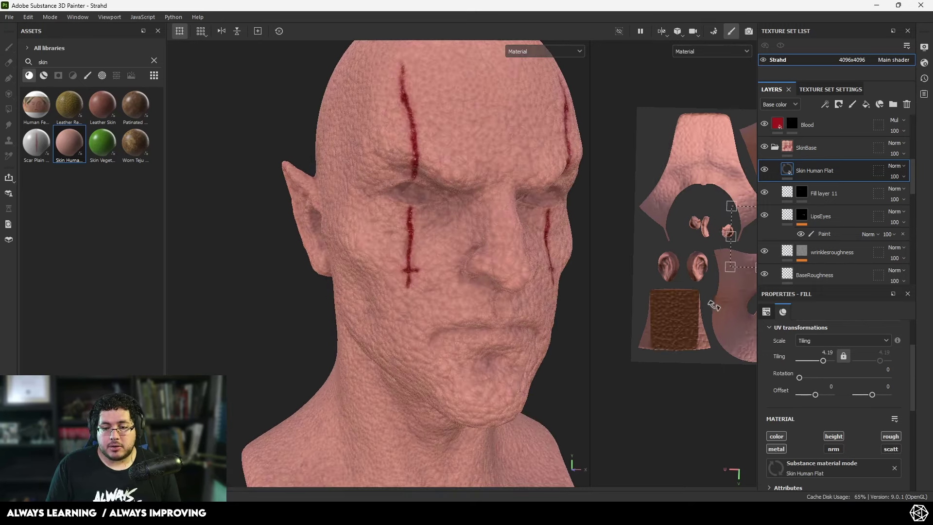
scroll(441, 224, "up", 2)
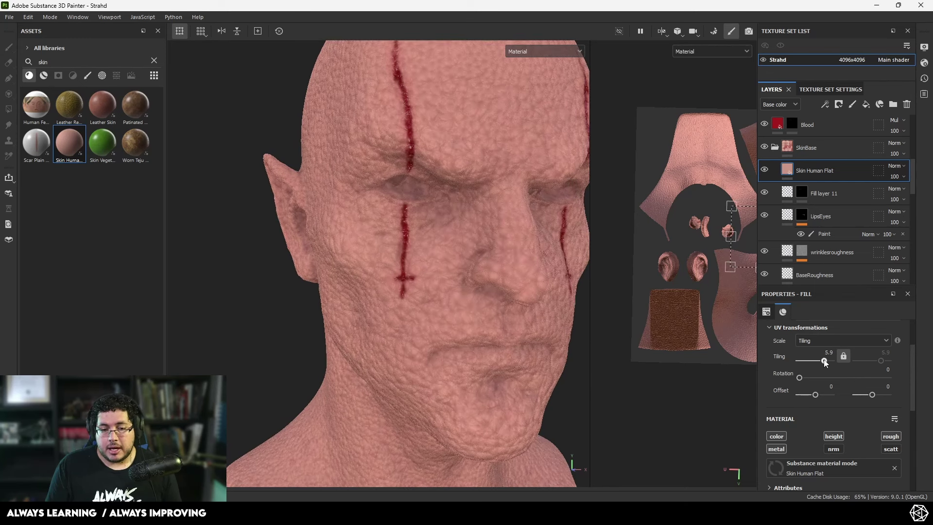
left_click_drag(825, 361, 828, 359)
right_click_drag(433, 238, 686, 351, "alt")
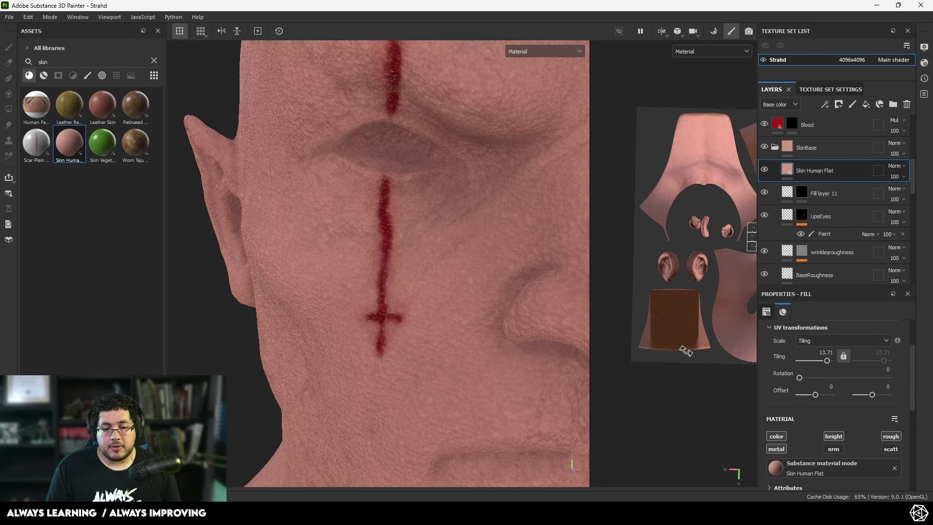
left_click_drag(535, 302, 474, 291, "alt")
right_click_drag(425, 280, 399, 226, "alt")
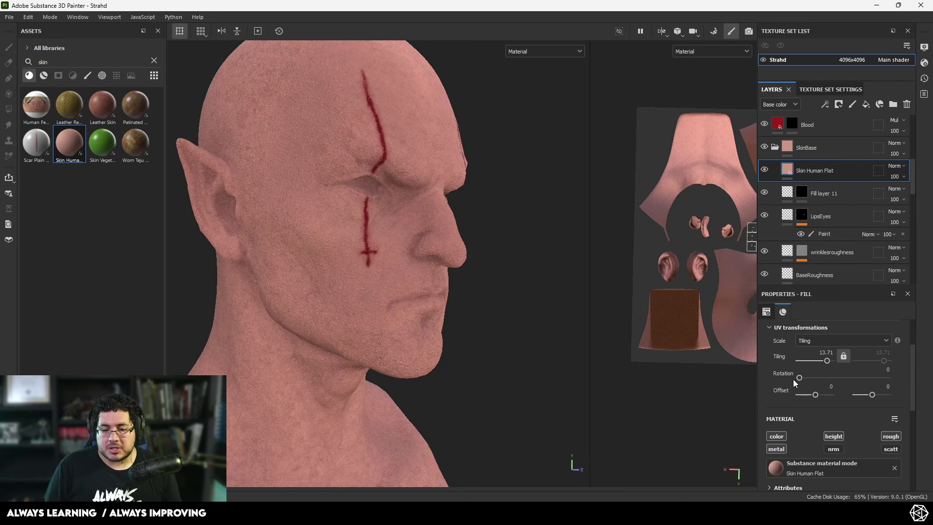
Step: Disable the height, color and metallic channels of the Skin Human Flat layer, keeping only roughness enabled
left_click_drag(557, 336, 487, 298, "alt")
right_click_drag(620, 395, 627, 411, "alt")
right_click_drag(448, 318, 510, 340, "alt")
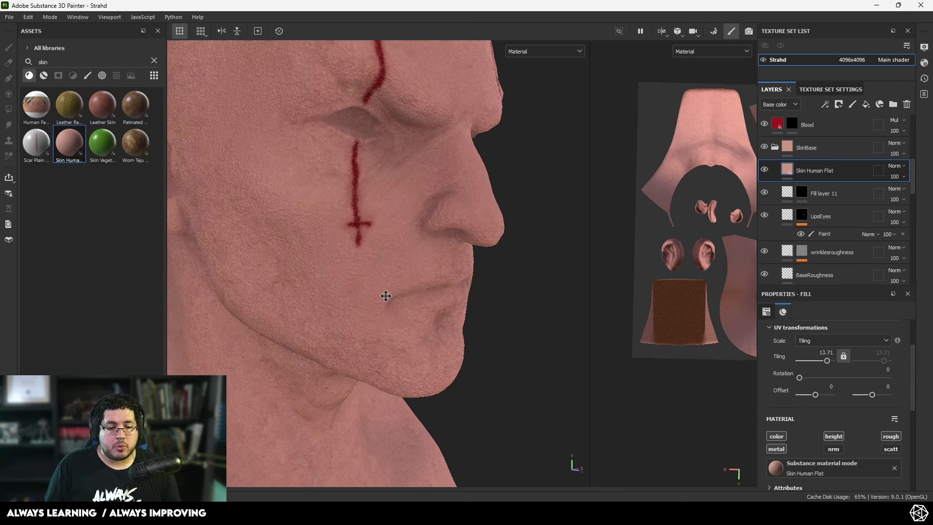
middle_click_drag(386, 296, 426, 216, "alt")
right_click_drag(426, 216, 695, 332, "alt")
left_click(837, 438)
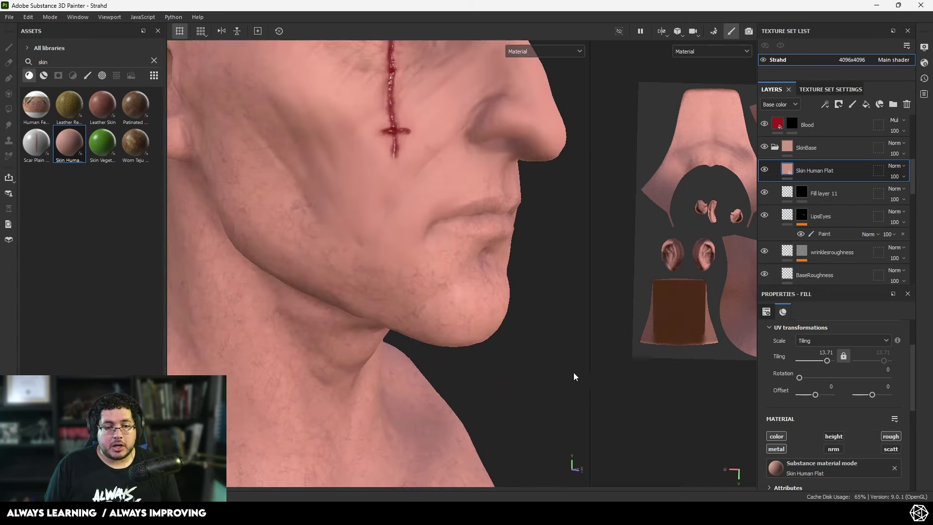
left_click_drag(516, 312, 466, 297, "alt")
right_click_drag(466, 297, 432, 248, "alt")
middle_click_drag(432, 247, 404, 306, "alt")
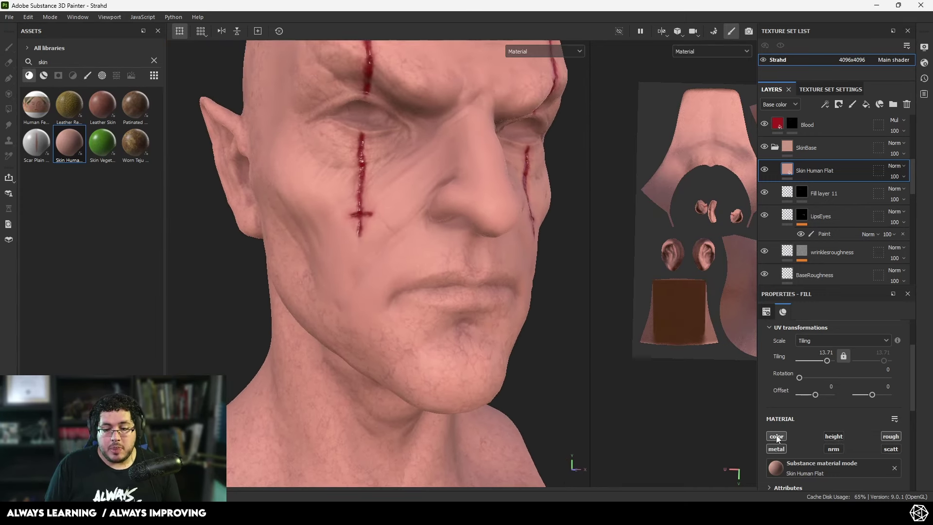
left_click(777, 437)
right_click_drag(522, 346, 552, 355, "alt")
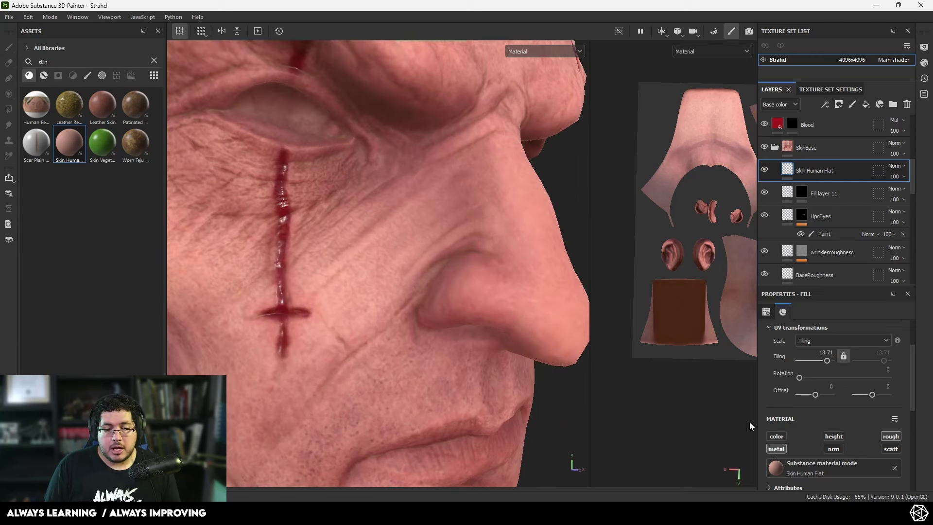
right_click_drag(507, 329, 467, 297, "alt")
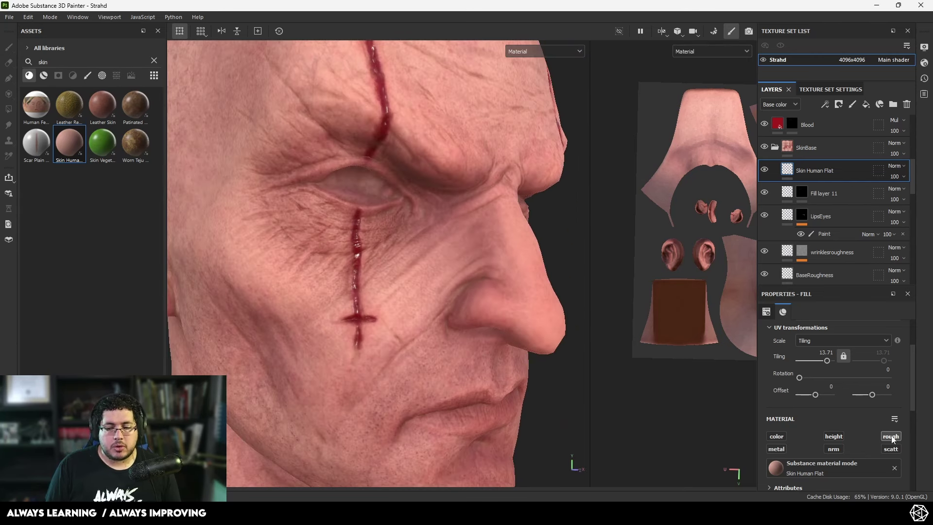
Step: View the roughness channel and blend the Skin Human Flat layer's roughness in Overlay mode at 30 opacity
key("c")
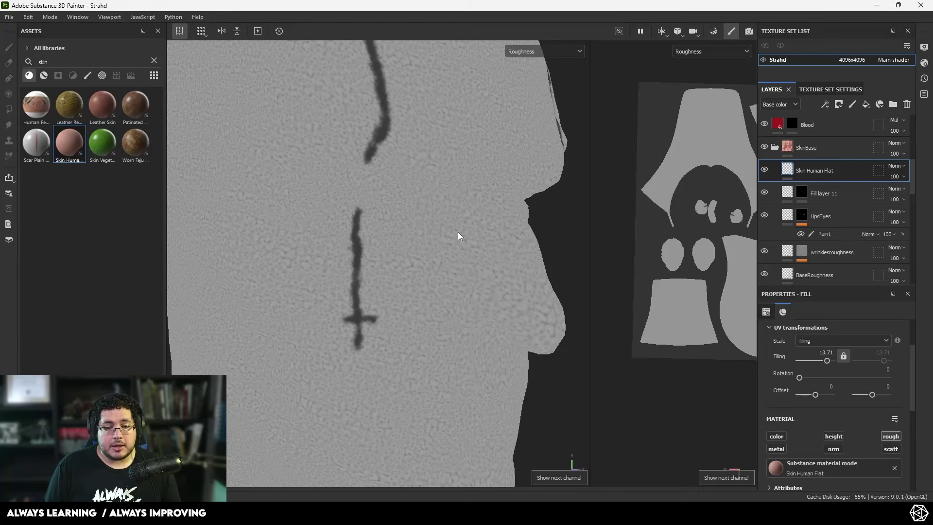
right_click_drag(458, 232, 216, 203, "alt")
left_click_drag(217, 202, 435, 294, "alt")
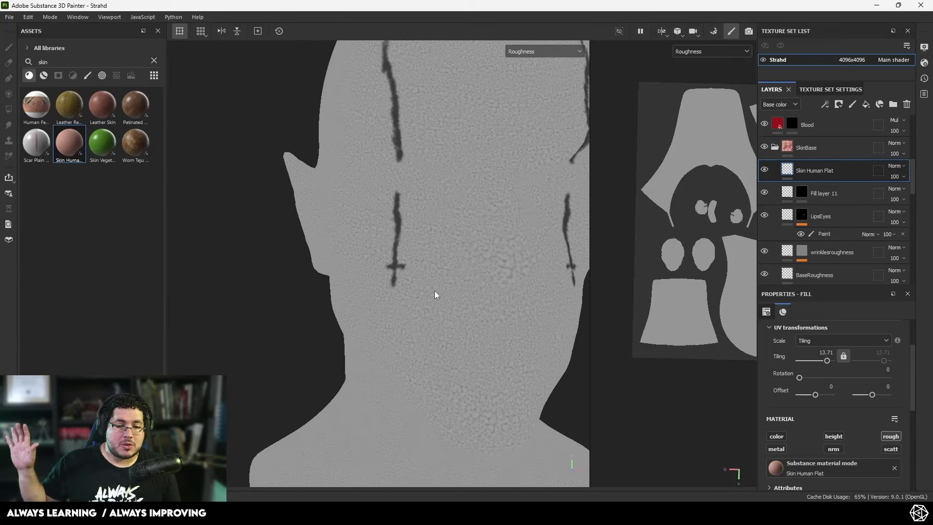
left_click(894, 166)
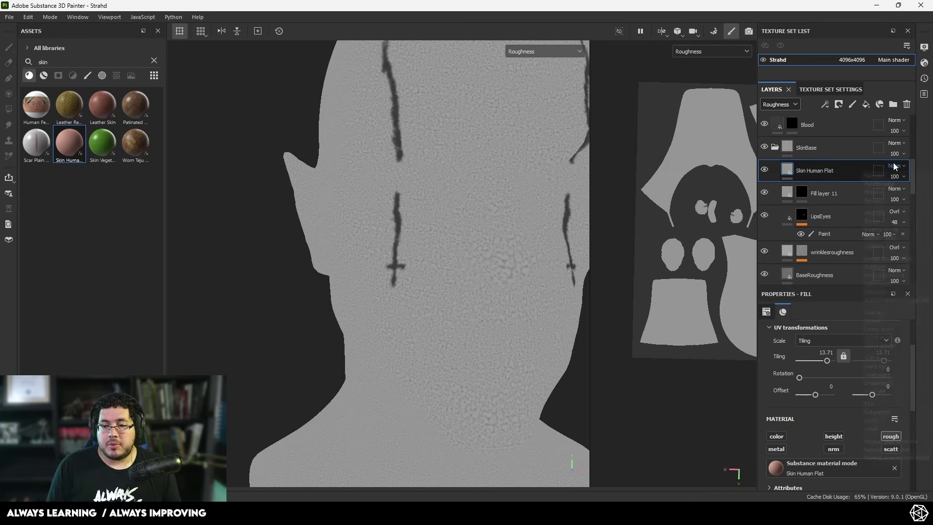
left_click(881, 314)
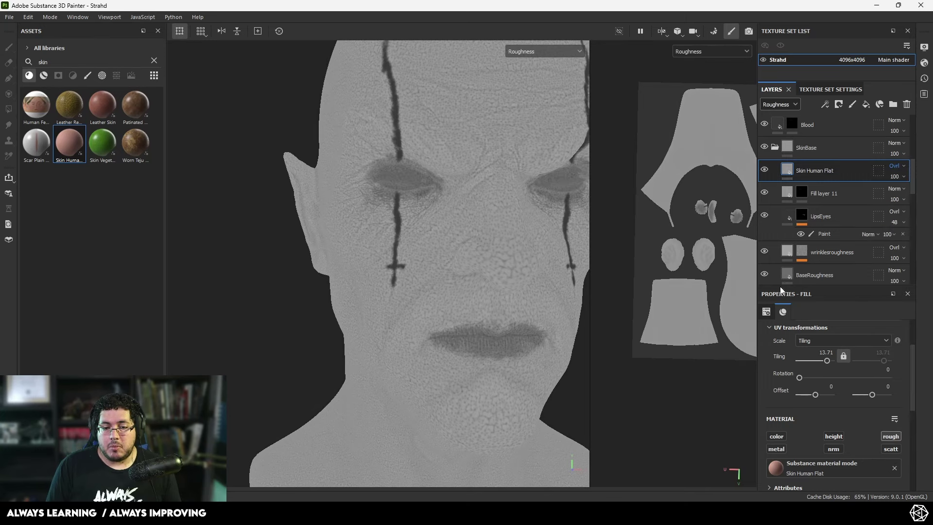
left_click_drag(410, 226, 462, 224, "alt")
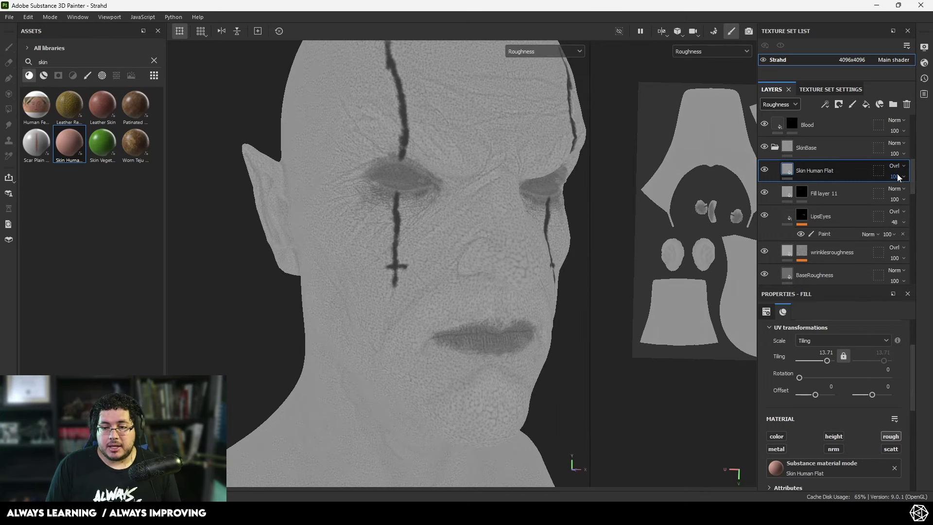
left_click_drag(918, 195, 899, 197)
middle_click_drag(460, 177, 375, 150, "alt")
right_click_drag(375, 150, 451, 235, "alt")
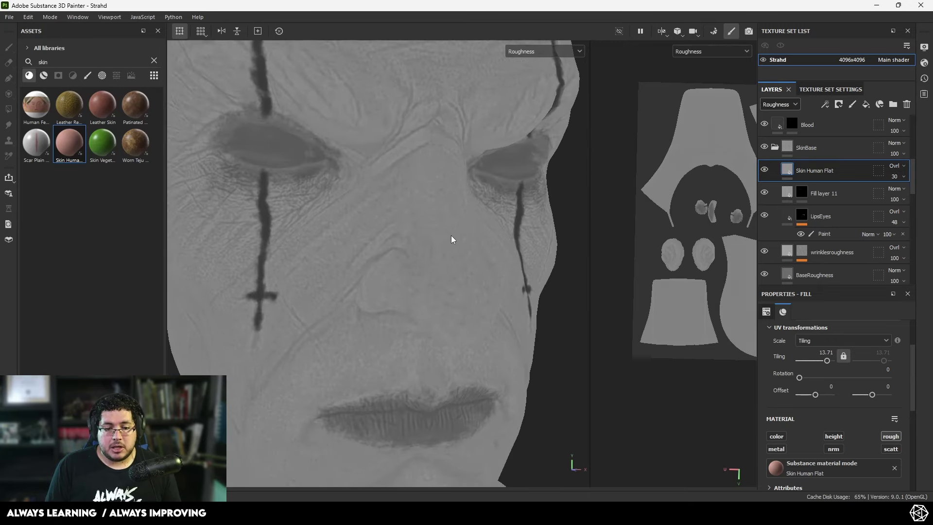
Step: Inspect the effect of the Skin Human Flat roughness on the face in the material view from several angles
key("m")
left_click_drag(430, 255, 458, 253, "alt")
right_click_drag(458, 253, 479, 265, "alt")
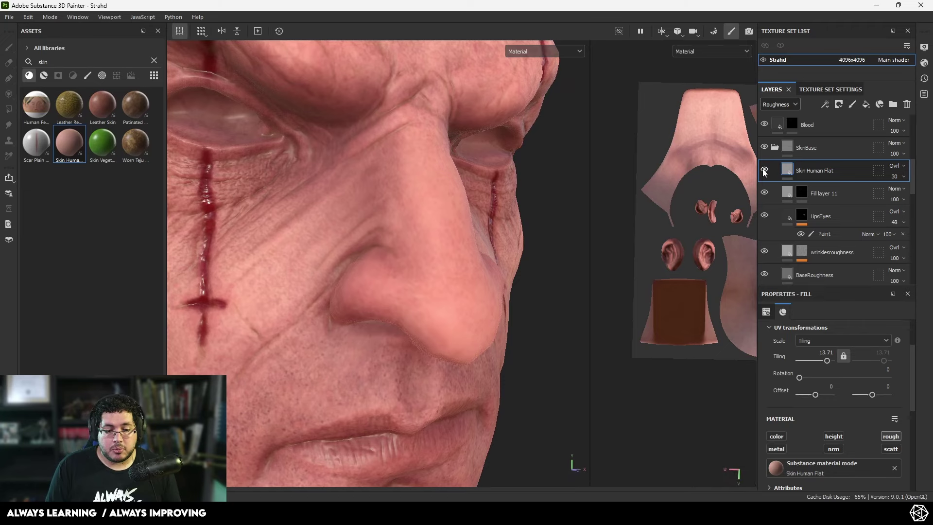
left_click_drag(395, 248, 280, 219, "alt")
right_click_drag(280, 217, 203, 182, "alt")
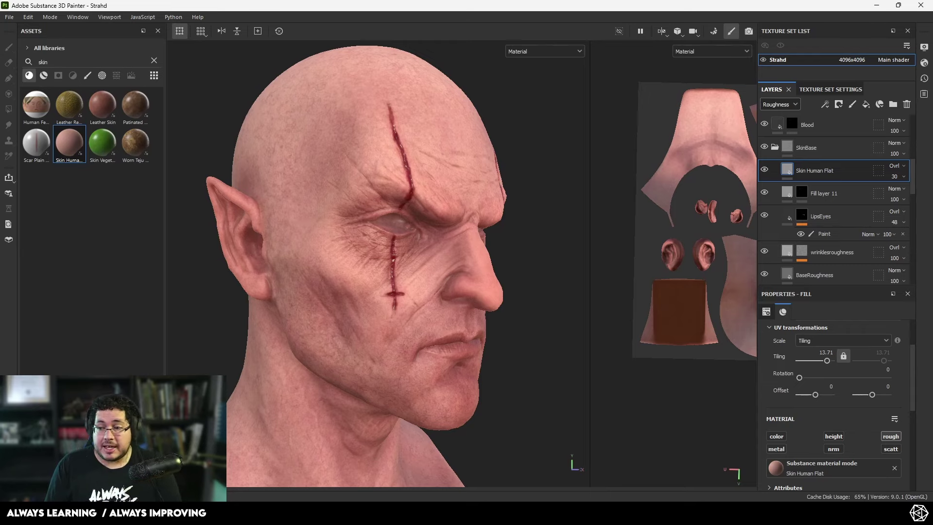
left_click_drag(407, 229, 341, 233, "alt")
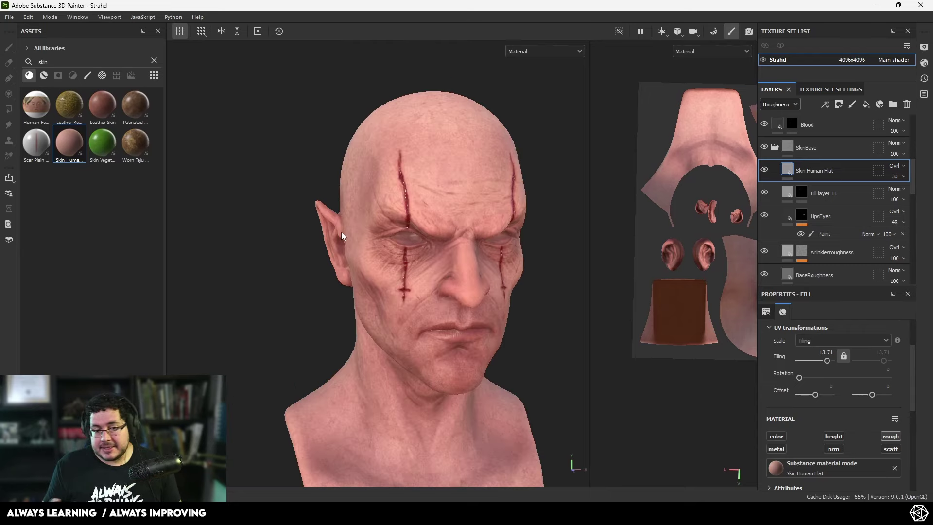
left_click_drag(483, 259, 377, 223, "alt")
Step: Save the project and set the texture export's output directory to the assets/Strahd folder
left_click(9, 18)
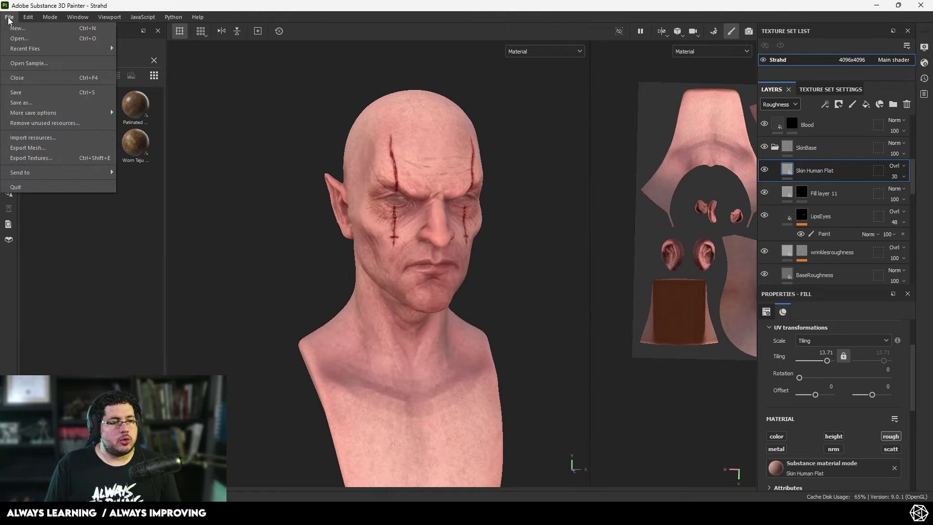
left_click(41, 93)
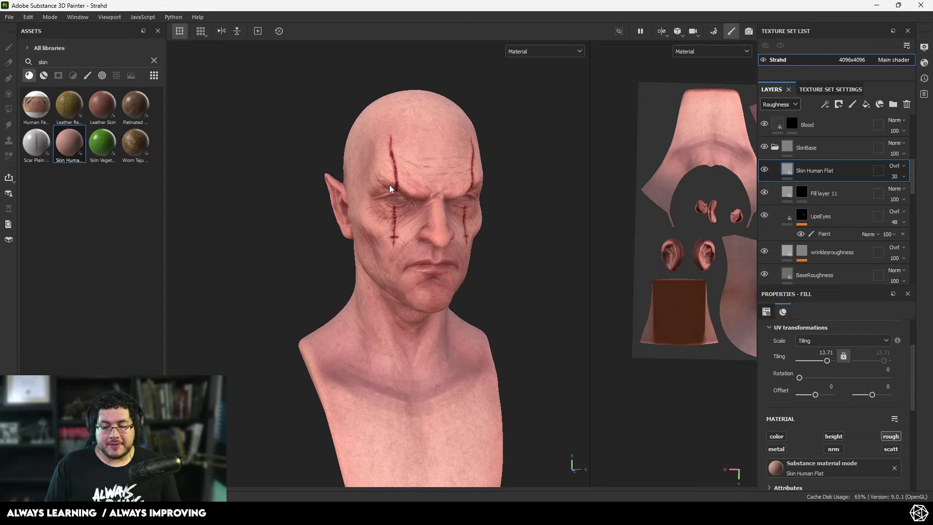
left_click(10, 17)
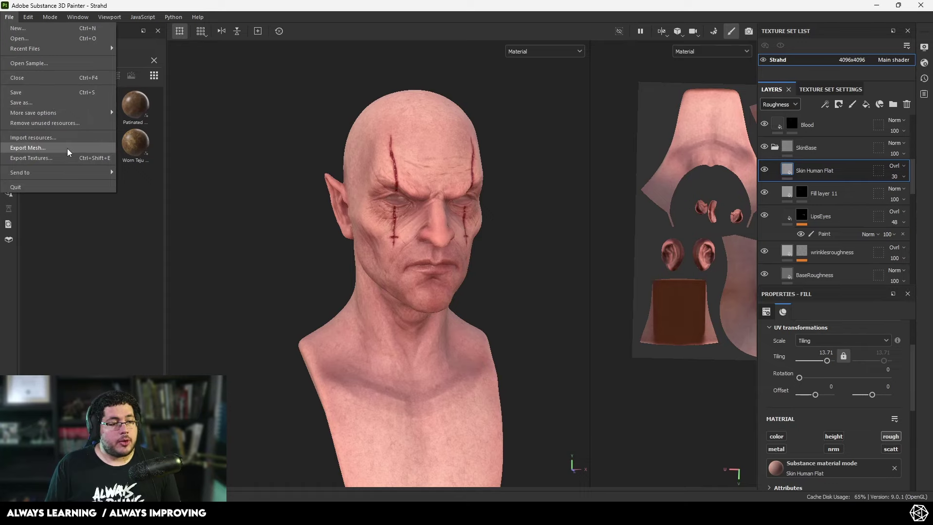
left_click(63, 158)
left_click(508, 130)
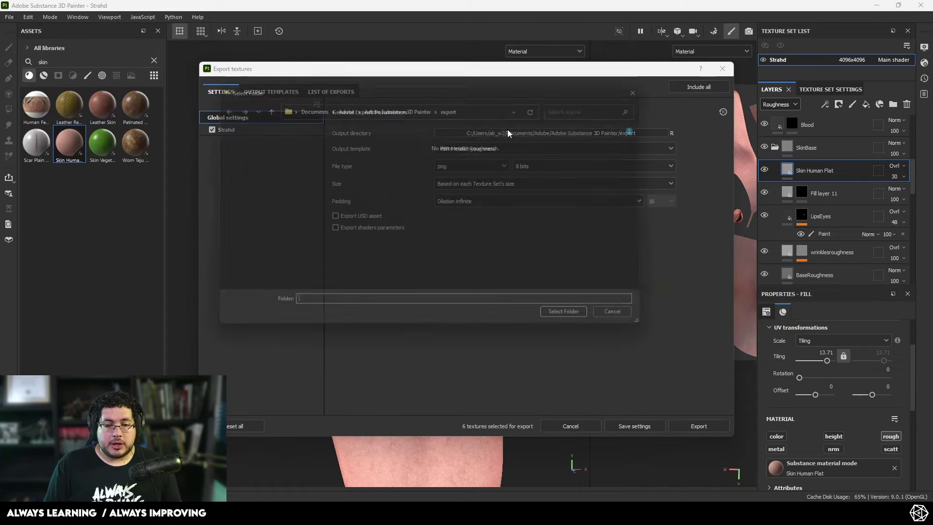
scroll(248, 197, "down", 5)
scroll(235, 238, "up", 2)
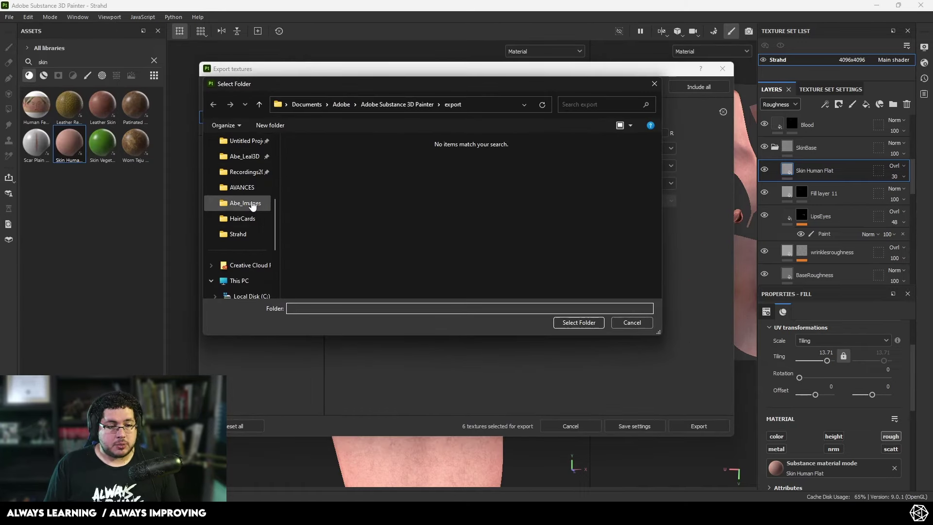
left_click(233, 235)
left_click(566, 323)
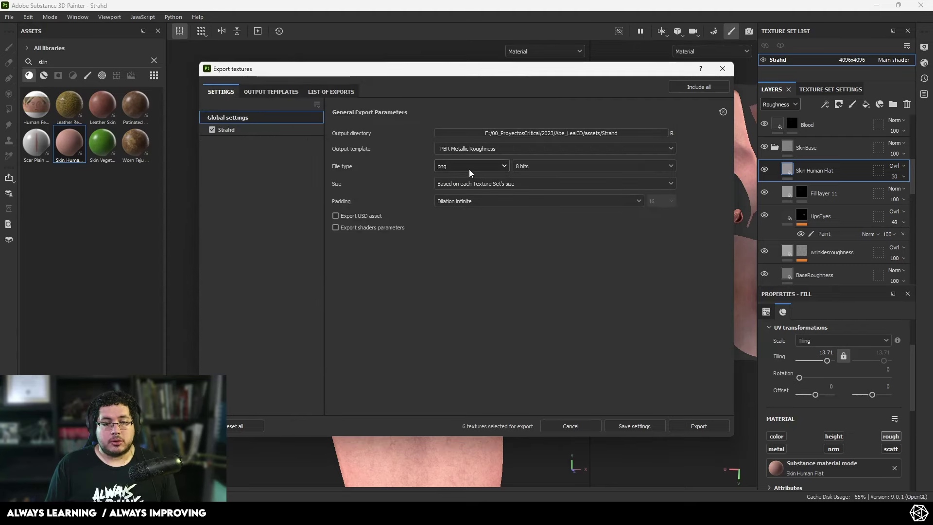
Step: Set the output template to Arnold (AiStandard) and review the list of textures it exports
left_click(467, 149)
scroll(488, 204, "down", 3)
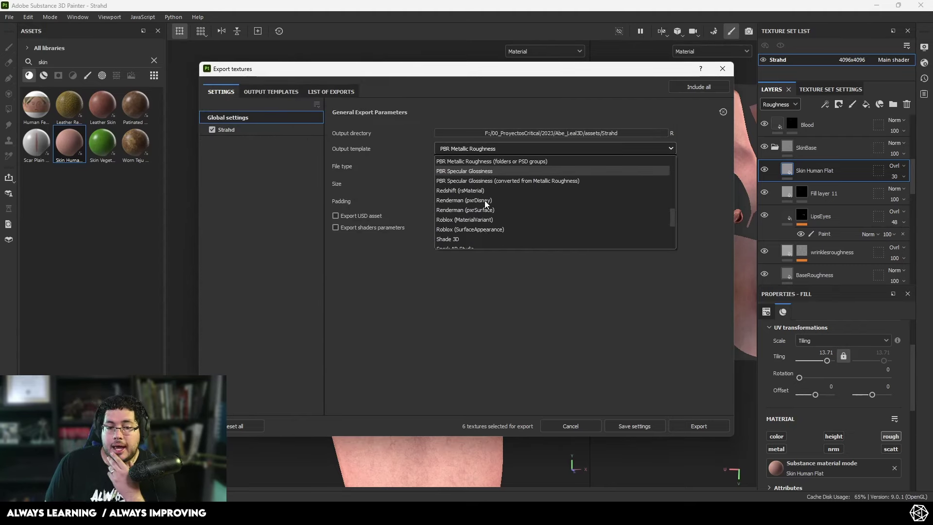
scroll(483, 201, "up", 3)
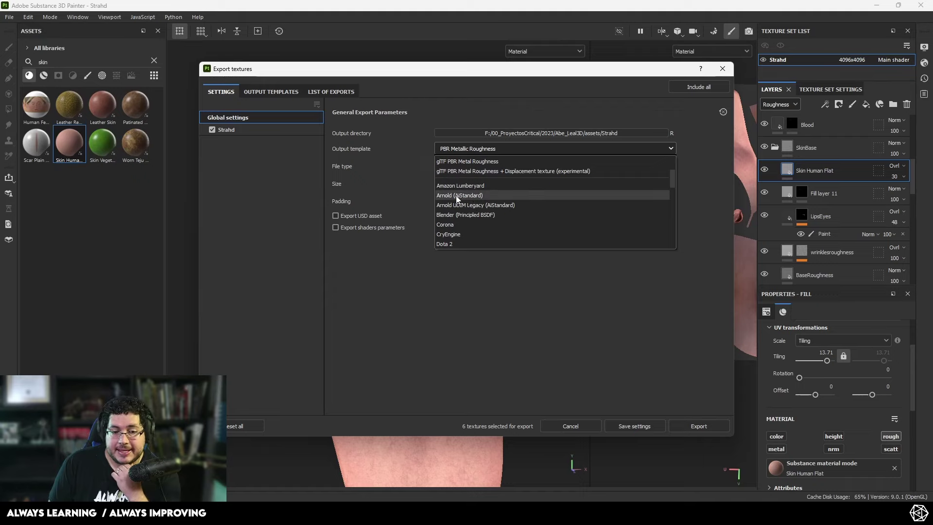
left_click(473, 195)
left_click(334, 92)
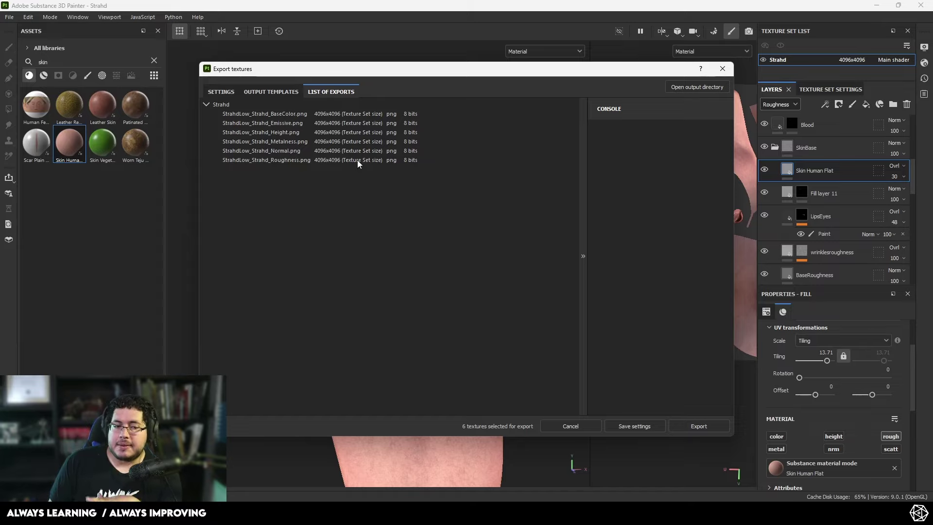
Step: Duplicate the Arnold (AiStandard) output preset and rename the copy Arnold (AiStandard)SSS
left_click(267, 91)
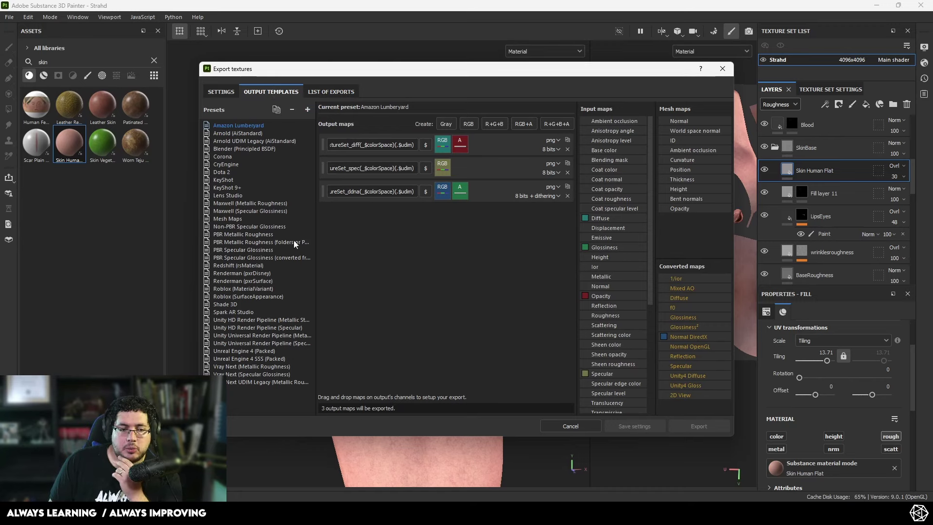
left_click(239, 134)
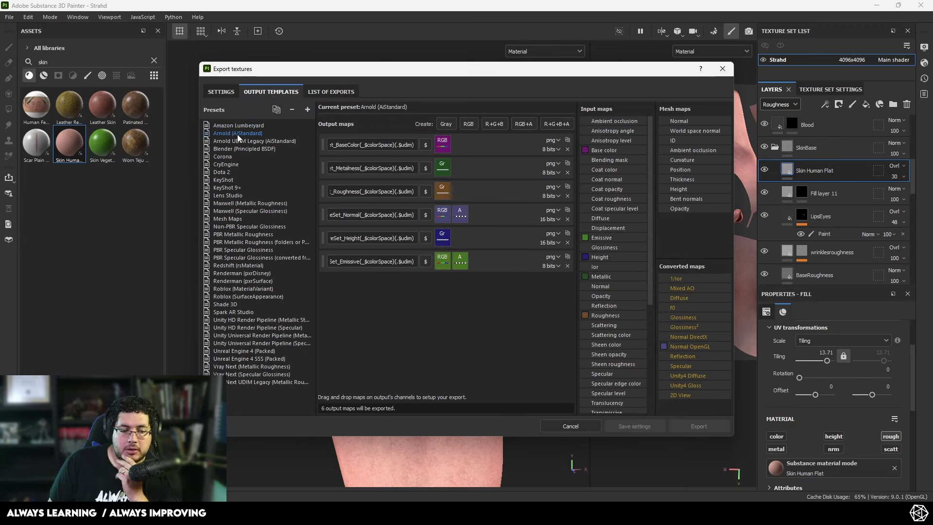
left_click(275, 110)
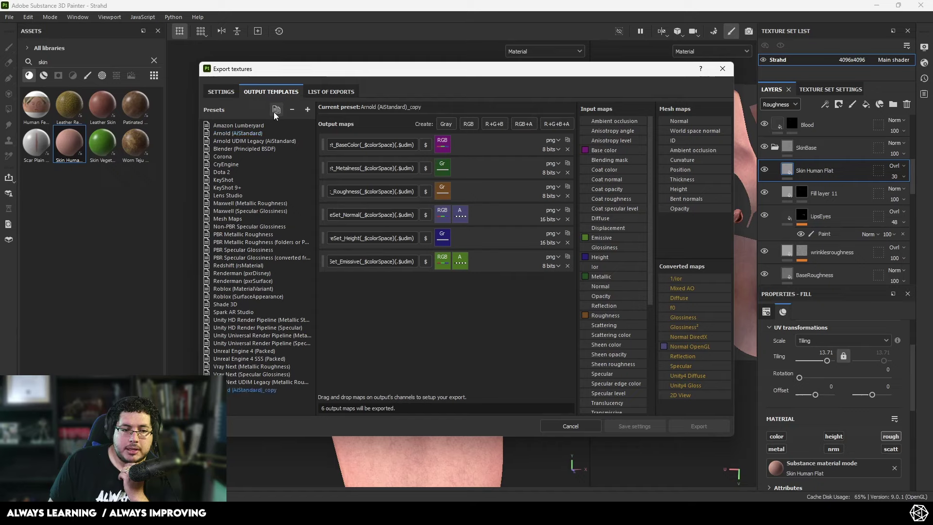
double_click(272, 392)
left_click(288, 389)
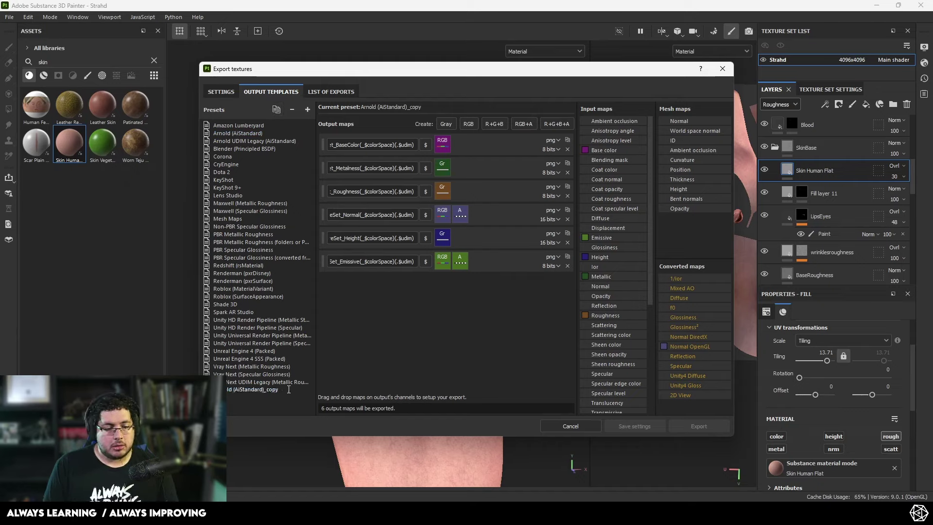
key("BackSpace")
key("BackSpace")
key("BackSpace")
key("BackSpace")
key("BackSpace")
type("SSS")
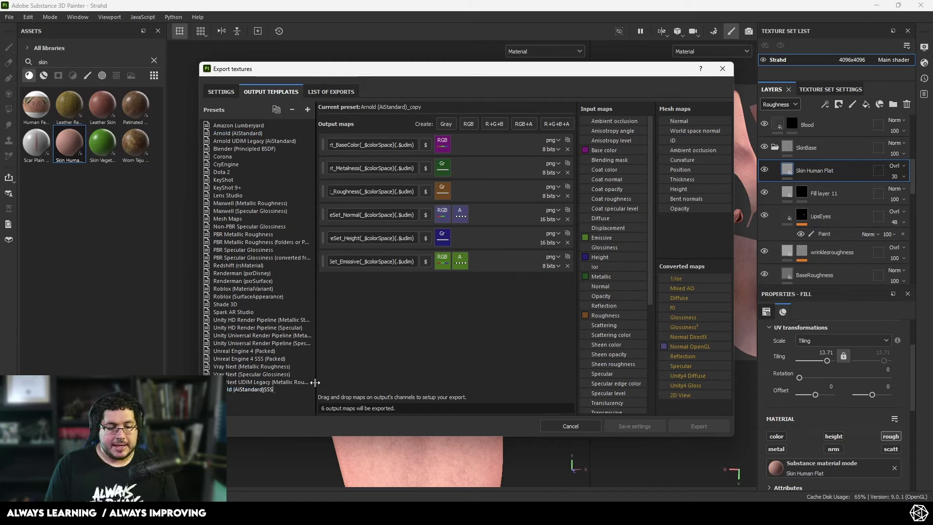
key("Return")
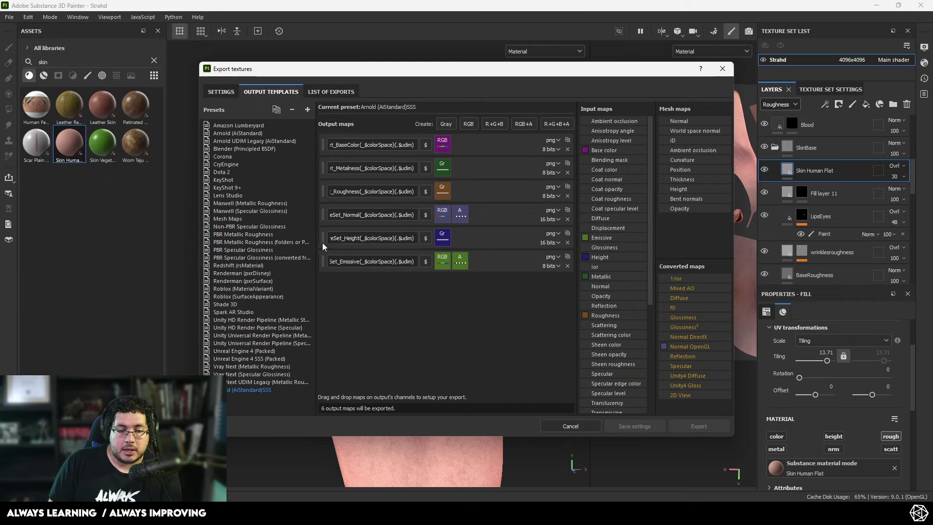
Step: Add a grayscale output map to the Arnold (AiStandard)SSS preset and set its bit depth to 16 bits
left_click(449, 123)
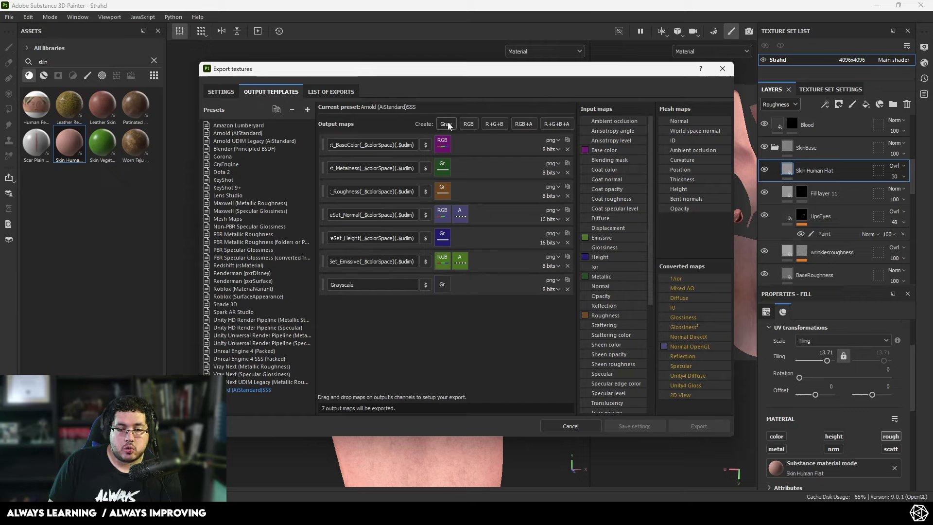
left_click(556, 291)
left_click(560, 316)
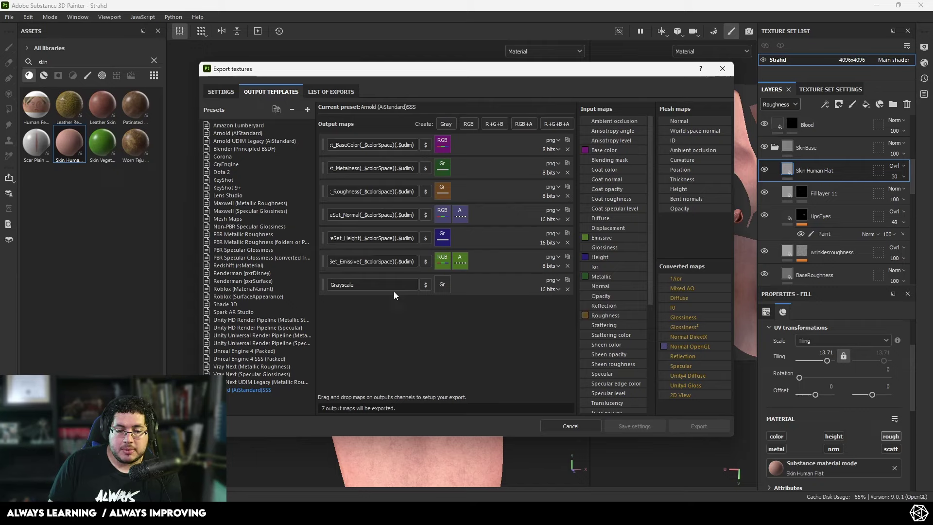
Step: Name the new grayscale map using the Height map's naming pattern with SSS replacing Height, and assign the Scattering input map to its gray channel
triple_click(378, 216)
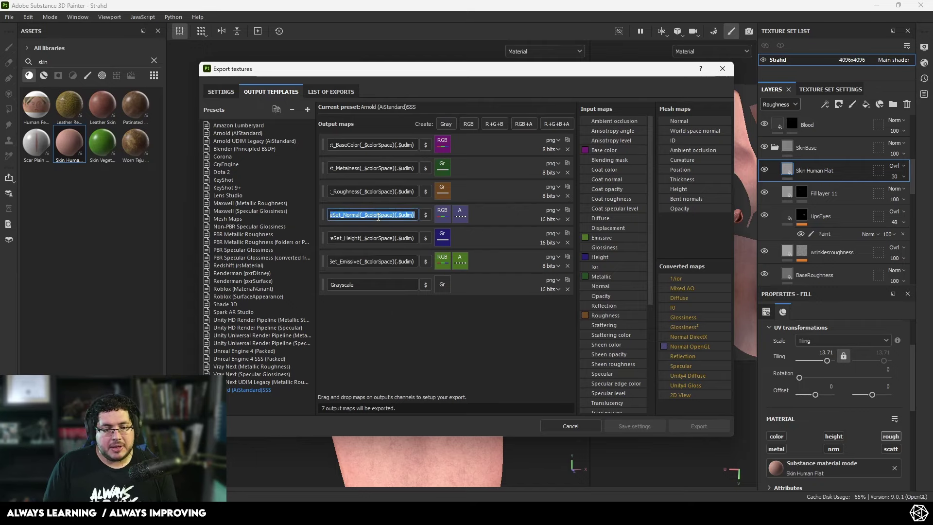
triple_click(362, 239)
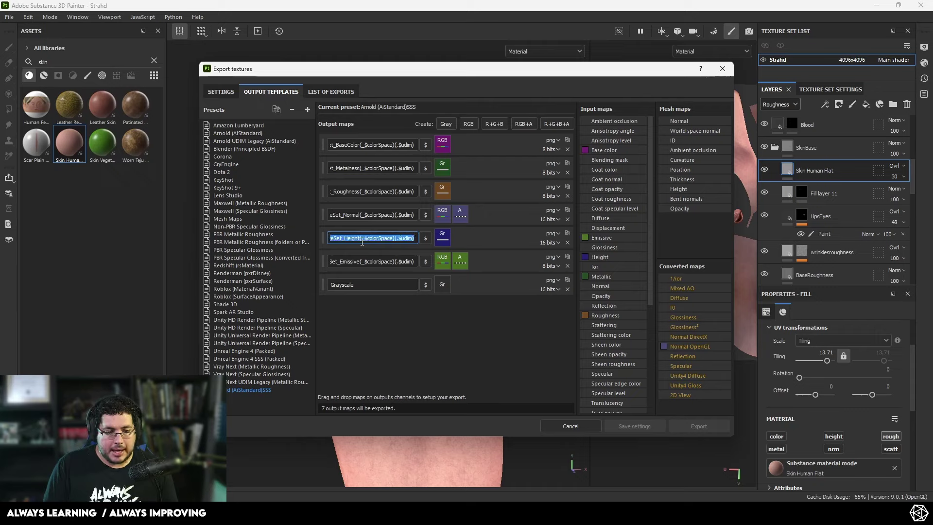
key("ctrl+c")
triple_click(344, 286)
key("ctrl+v")
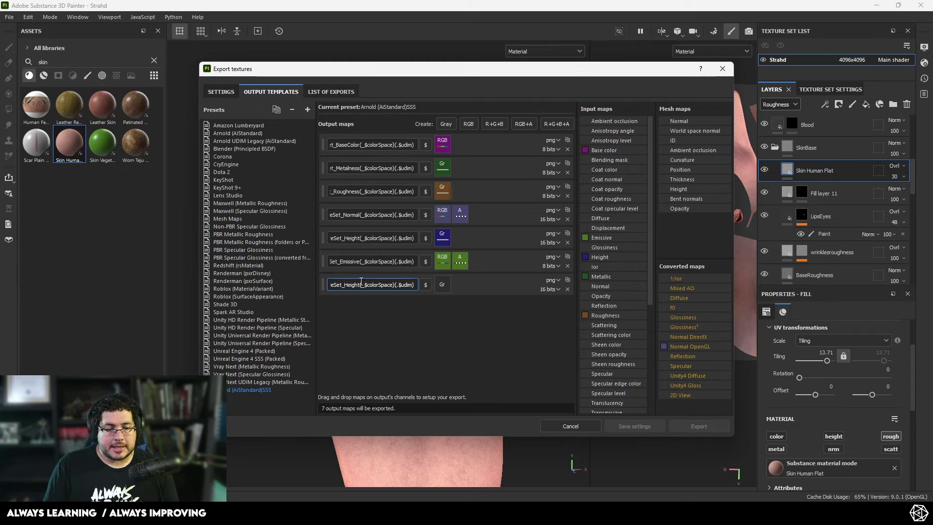
left_click(361, 285)
key("BackSpace")
key("BackSpace")
key("BackSpace")
key("BackSpace")
key("BackSpace")
key("BackSpace")
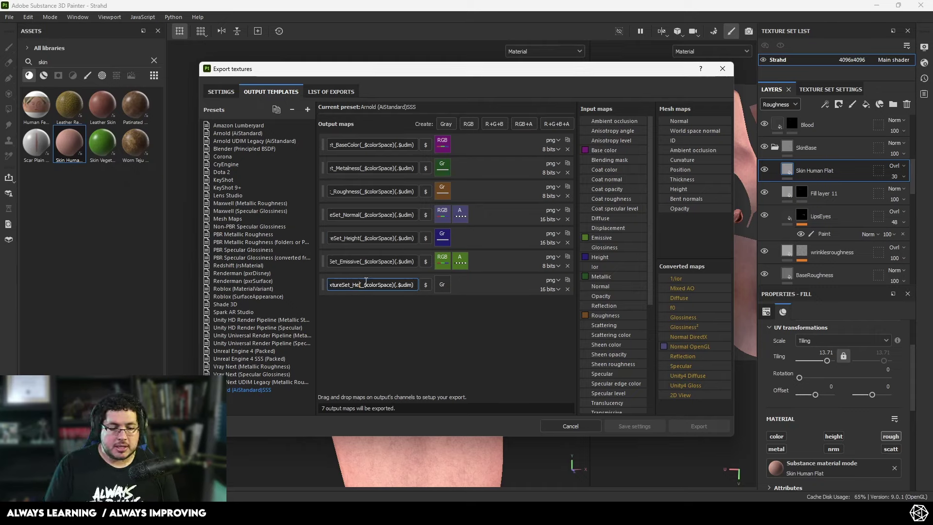
type("S")
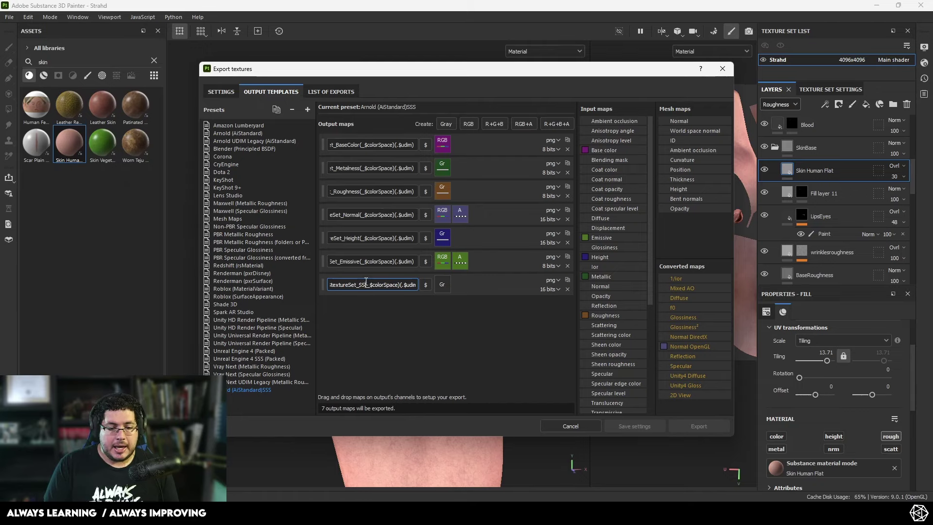
type("SS")
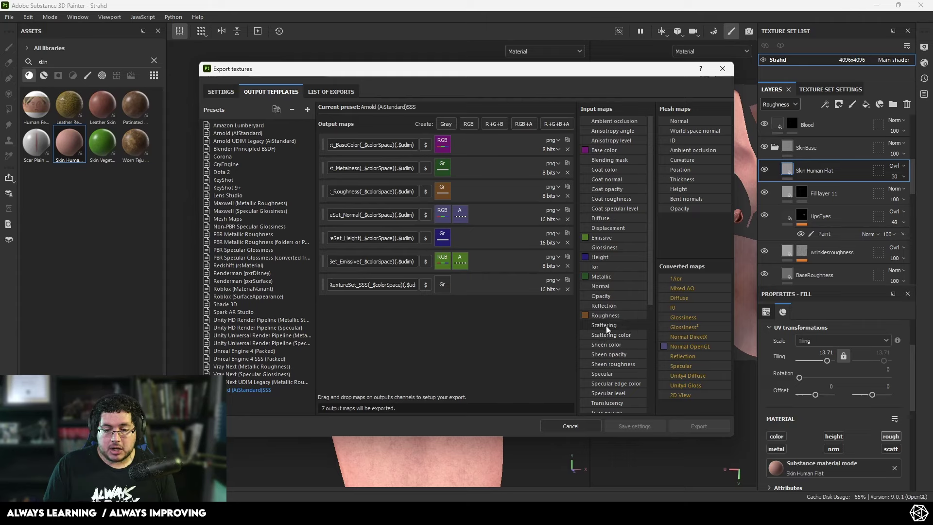
left_click_drag(612, 325, 440, 284)
left_click(467, 301)
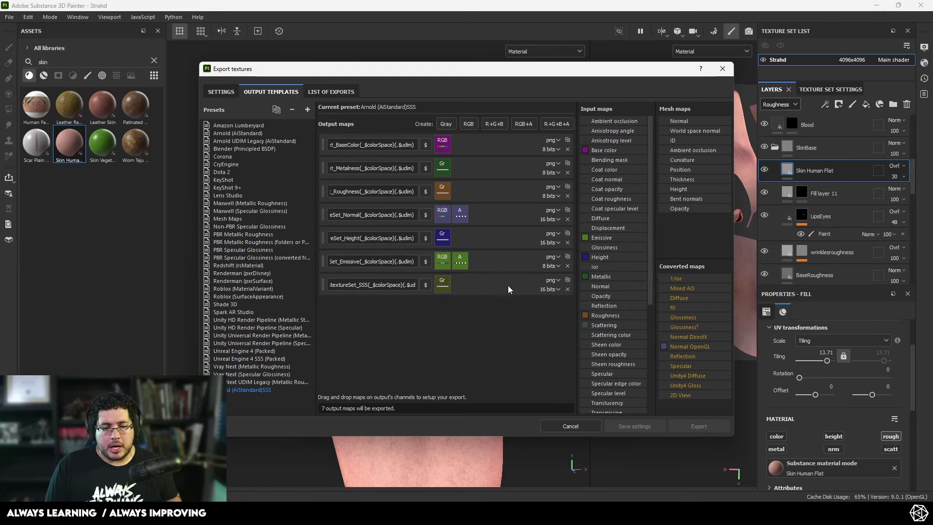
Step: Set the output template to Arnold (AiStandard)SSS and check the updated list of exports
left_click(336, 92)
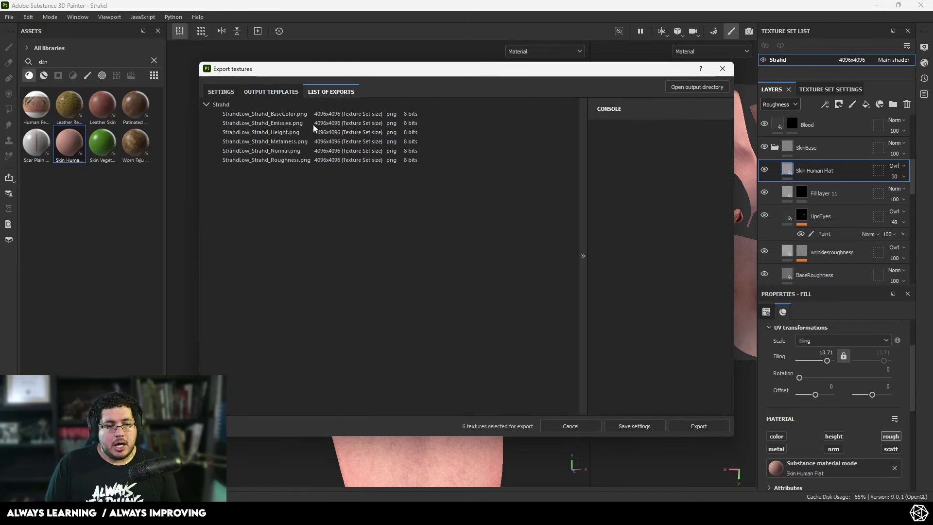
left_click(221, 92)
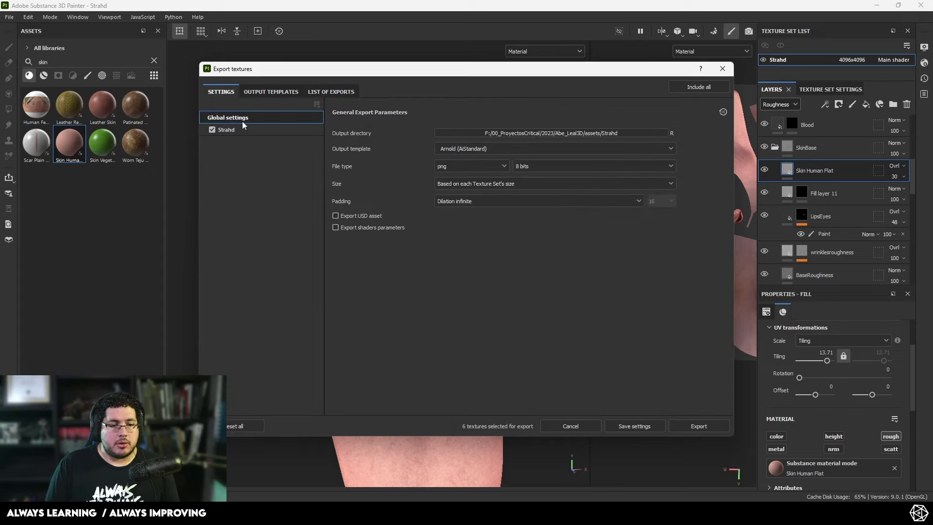
left_click(527, 145)
scroll(476, 214, "down", 10)
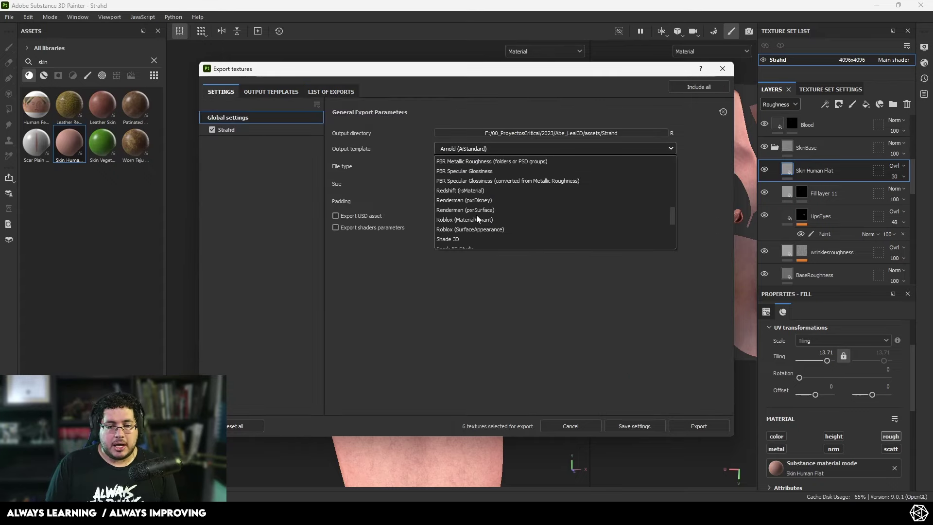
left_click(468, 239)
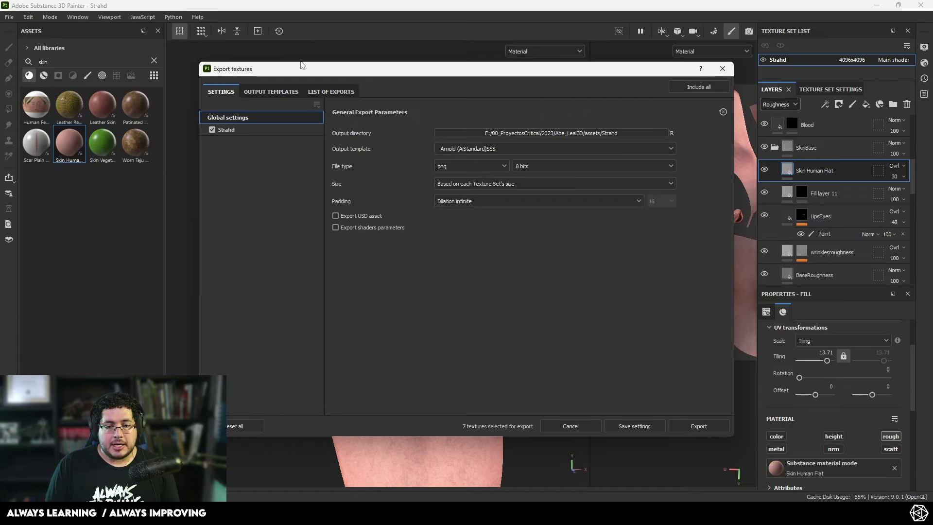
left_click(331, 92)
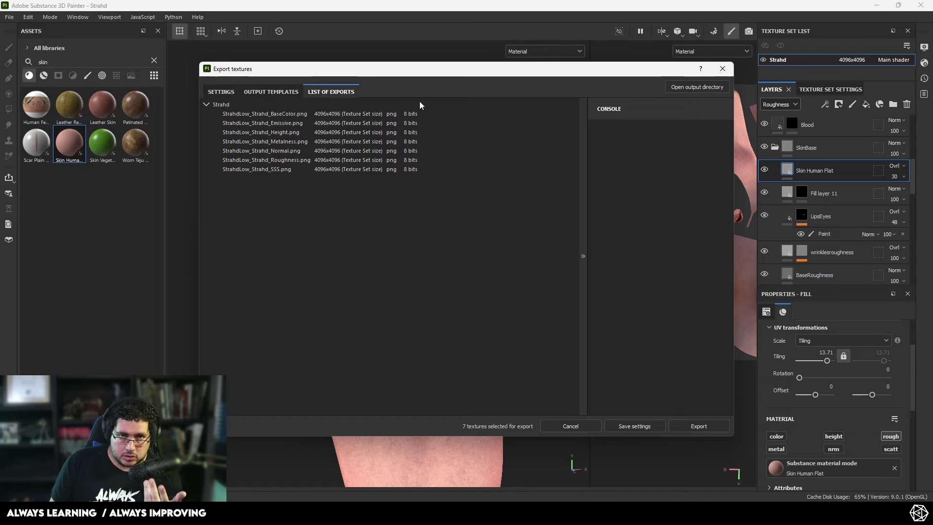
Step: Look through the file formats available for the preset's BaseColor map and return to the list of exports
left_click(281, 93)
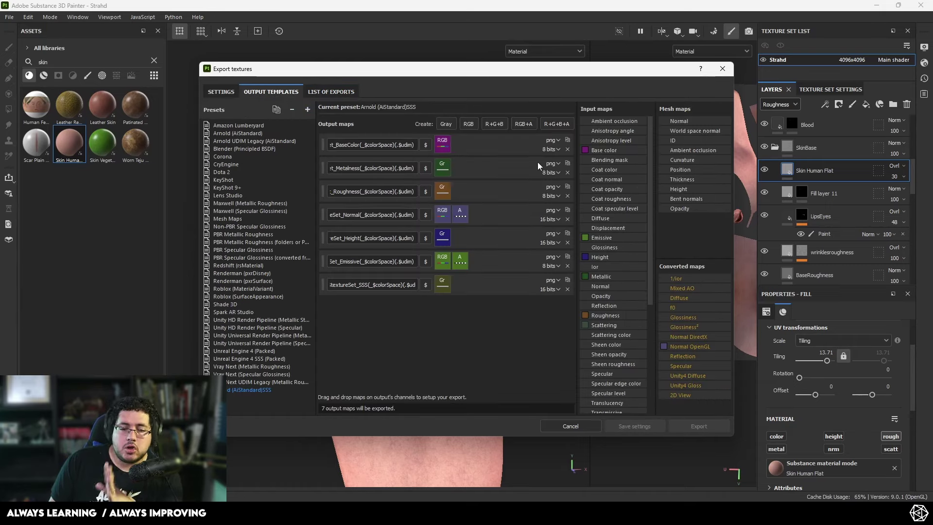
left_click(553, 141)
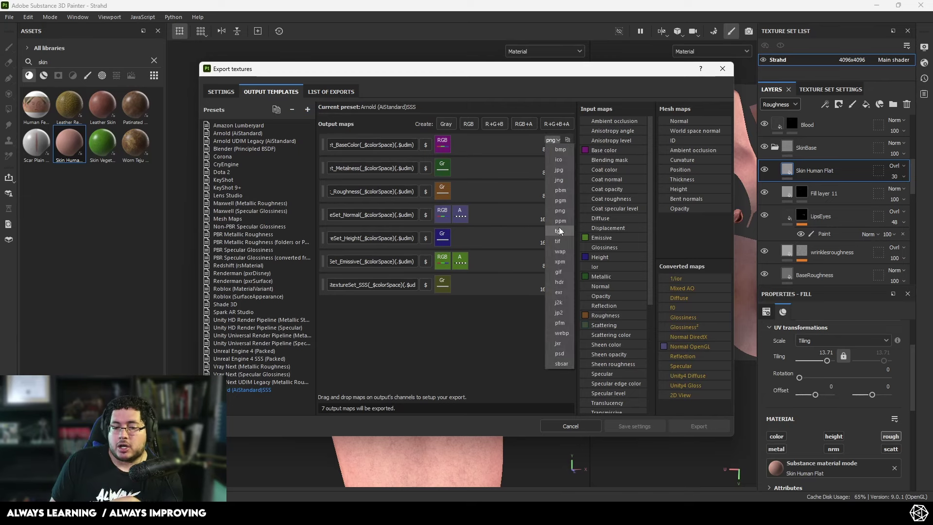
left_click(331, 92)
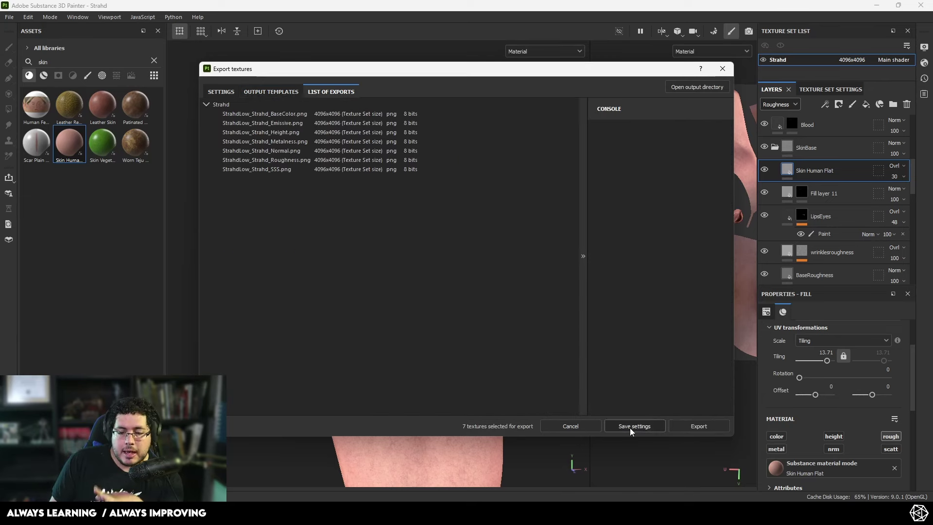
Step: Export the textures and select the exported StrahdLow_Strahd_Height file in the output directory
left_click(696, 428)
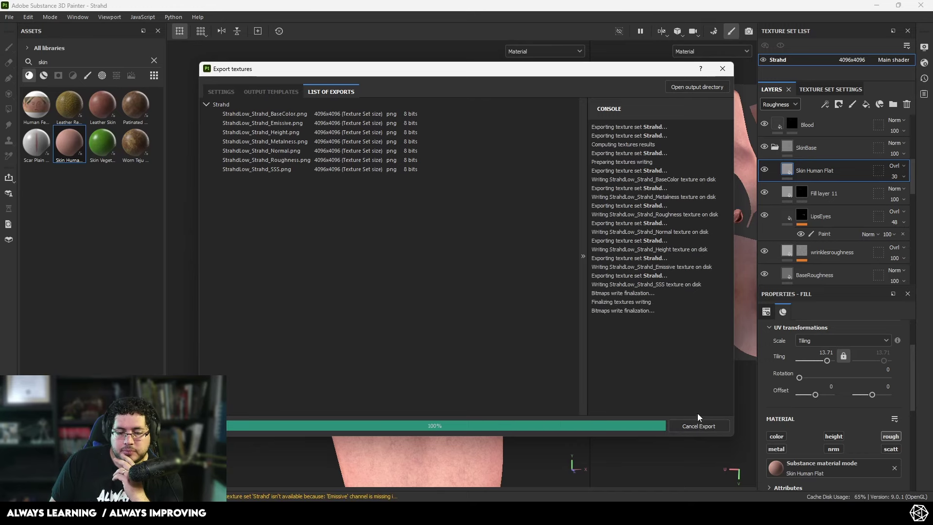
left_click(696, 87)
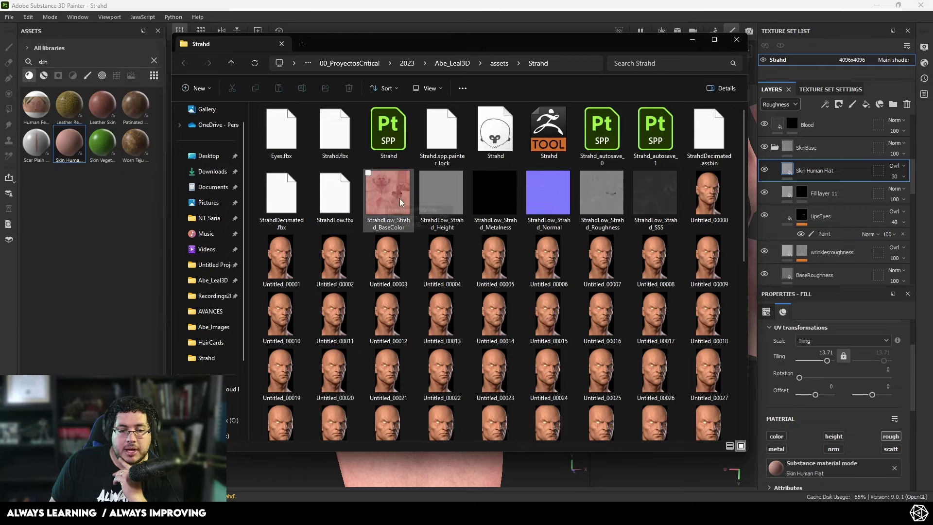
left_click(446, 197)
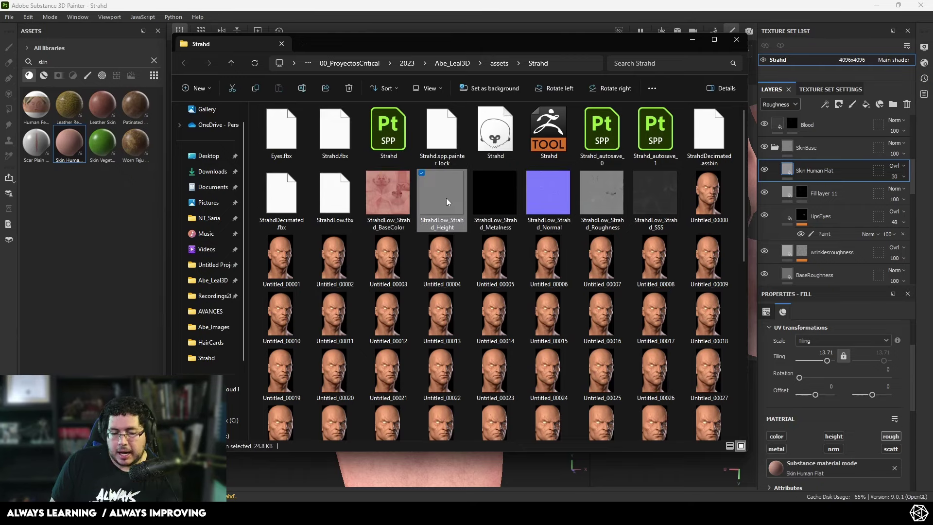
Step: Delete the StrahdLow_Strahd_Height and StrahdLow_Strahd_Metalness texture files from the Strahd folder
key("Delete")
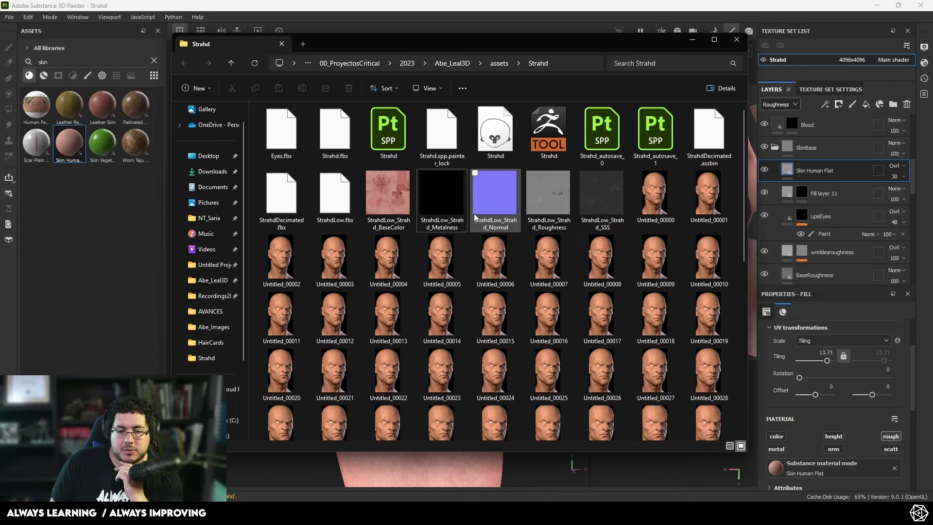
left_click(435, 200)
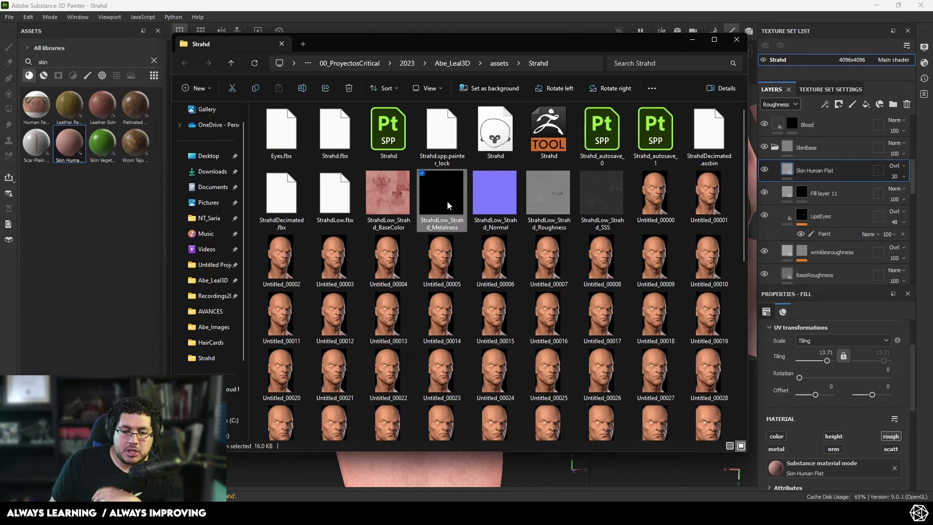
key("Delete")
Step: Open the exported StrahdLow_Strahd_SSS image, examine its light and dark areas up close, and close it
left_click(448, 205)
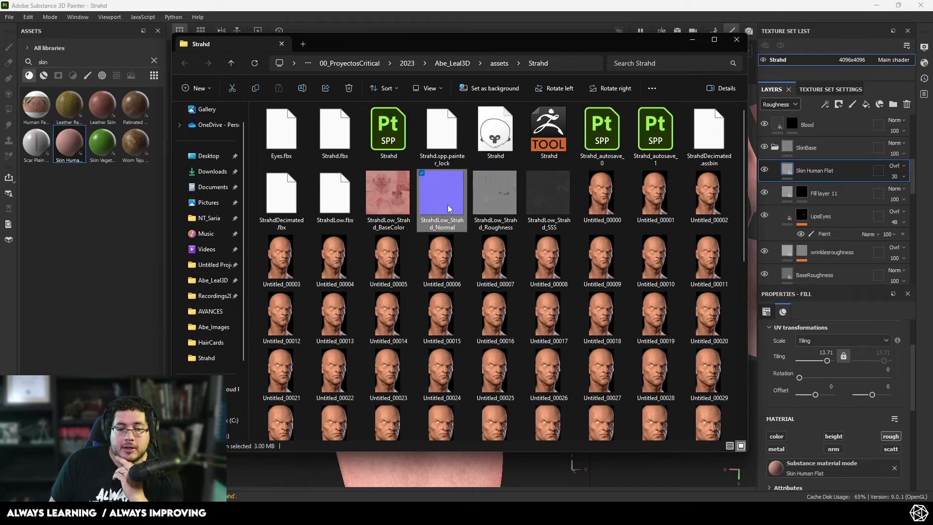
left_click(494, 202)
left_click(543, 203)
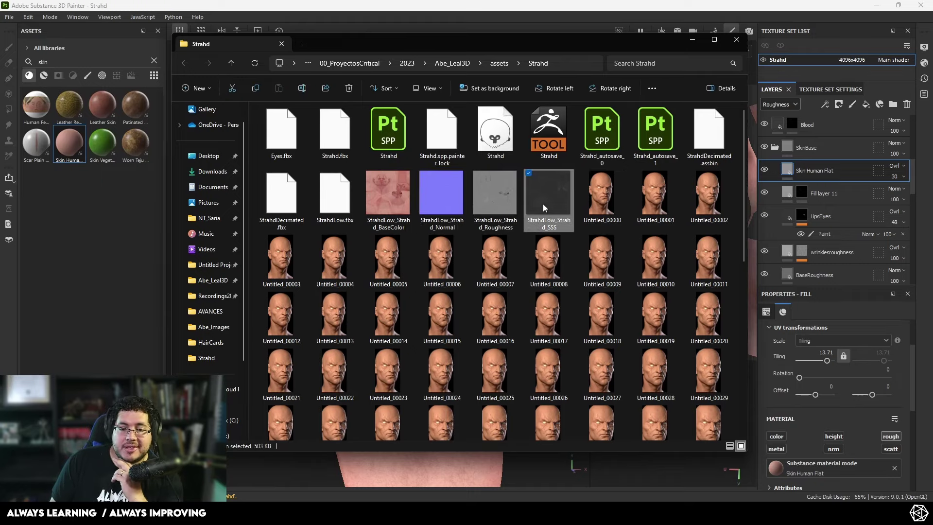
double_click(544, 203)
scroll(544, 208, "up", 3)
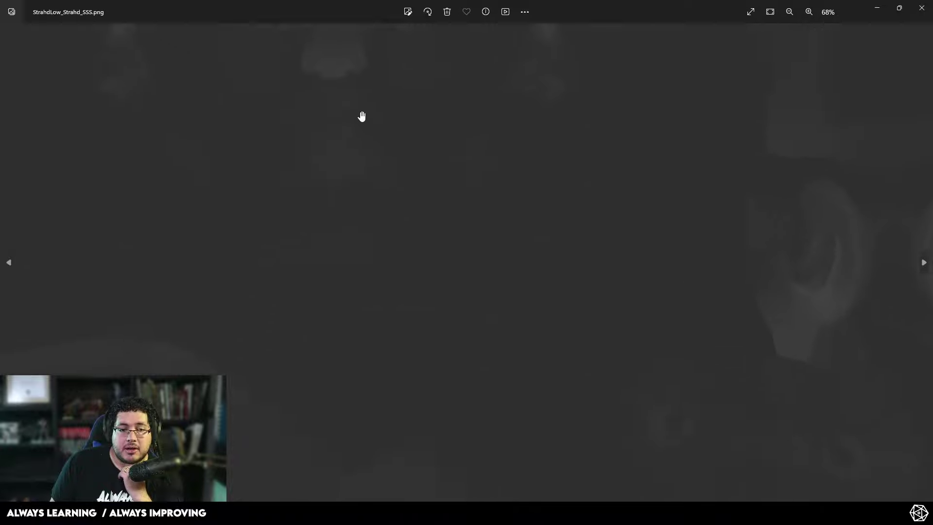
left_click_drag(361, 117, 377, 204)
scroll(380, 207, "up", 5)
scroll(409, 200, "down", 3)
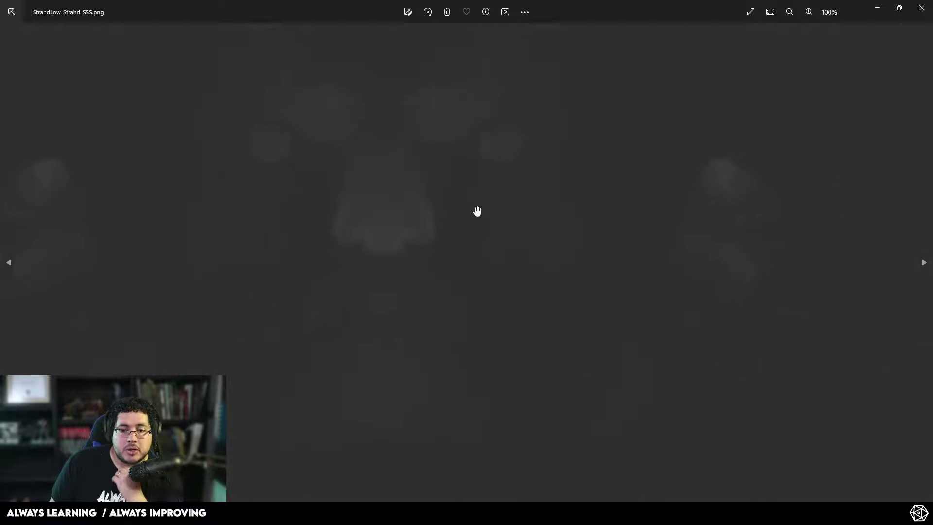
scroll(477, 211, "down", 5)
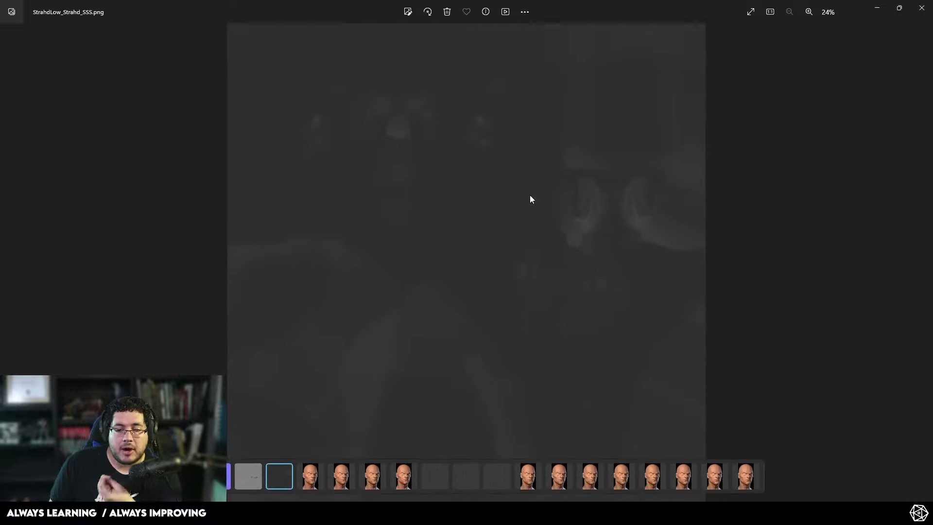
left_click(920, 8)
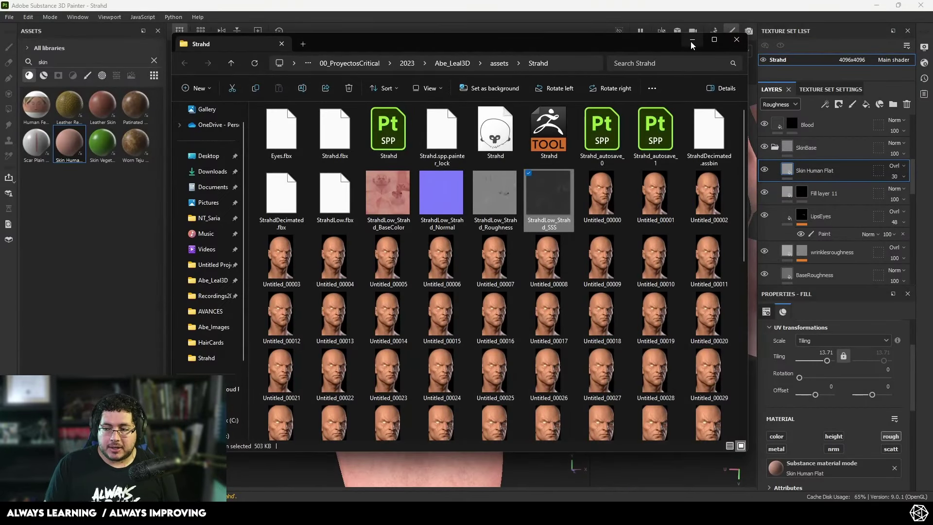
Step: Switch to Maya and open the recent scene Xgen.ma from the Abe_Leal3D project
key("super")
type("MAY")
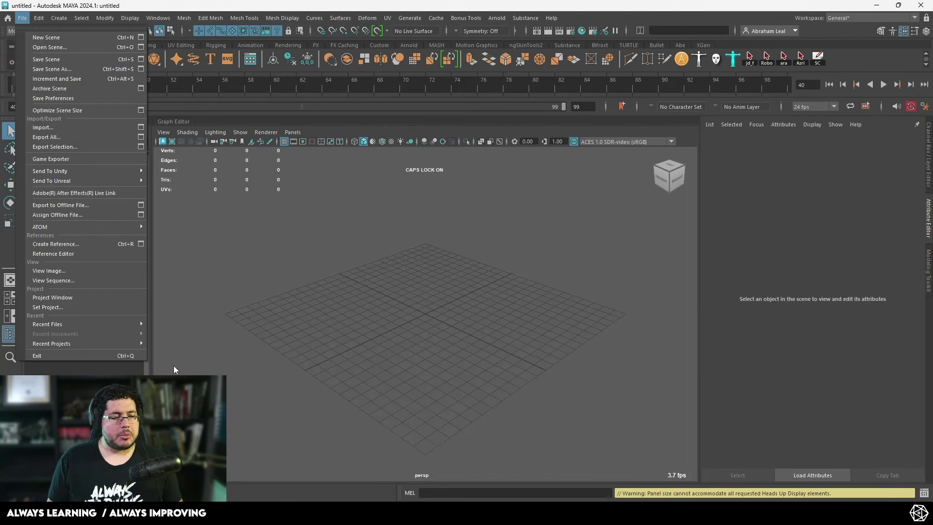
mouse_move(107, 325)
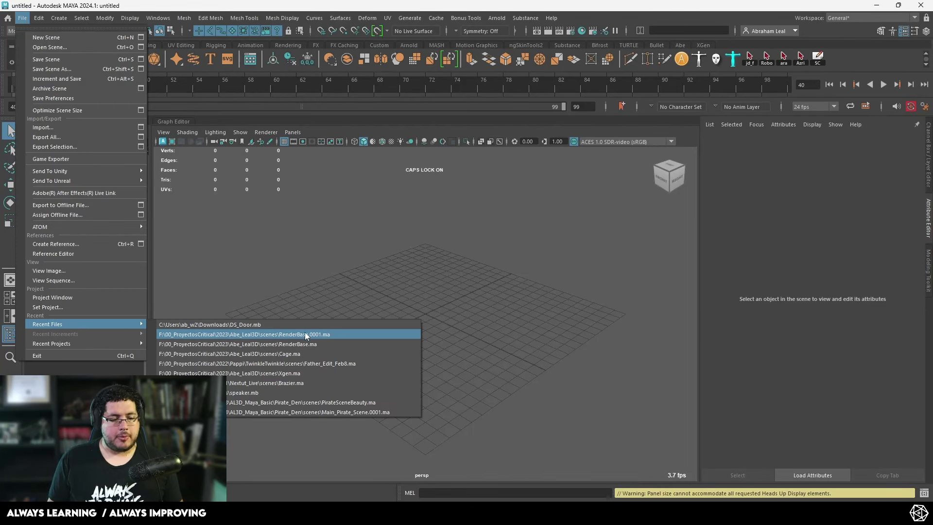
left_click(308, 373)
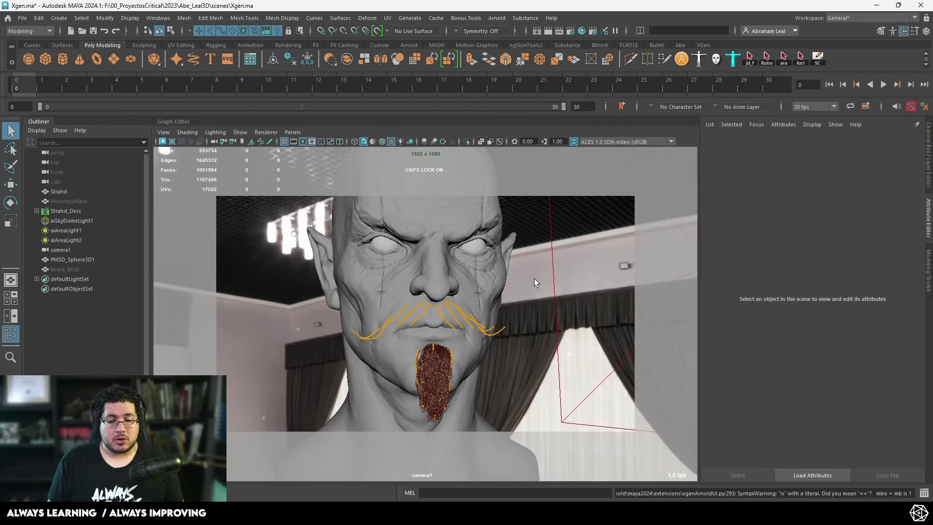
Step: Change from the camera view to the perspective view and delete the existing high-poly Strahd bust mesh
left_click(530, 307)
key("space")
left_click_drag(529, 307, 479, 273)
right_click_drag(478, 272, 515, 323, "alt")
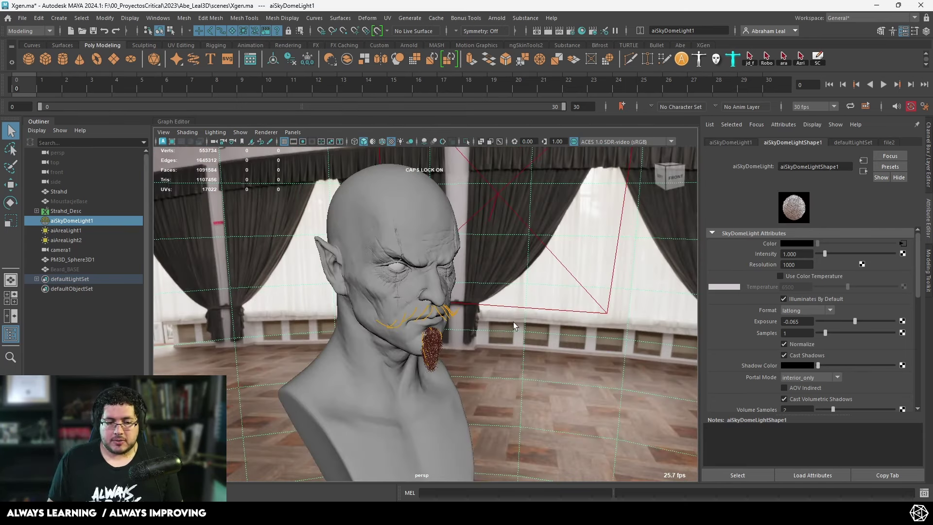
left_click_drag(515, 323, 448, 277, "alt")
left_click(420, 212)
scroll(467, 284, "up", 10)
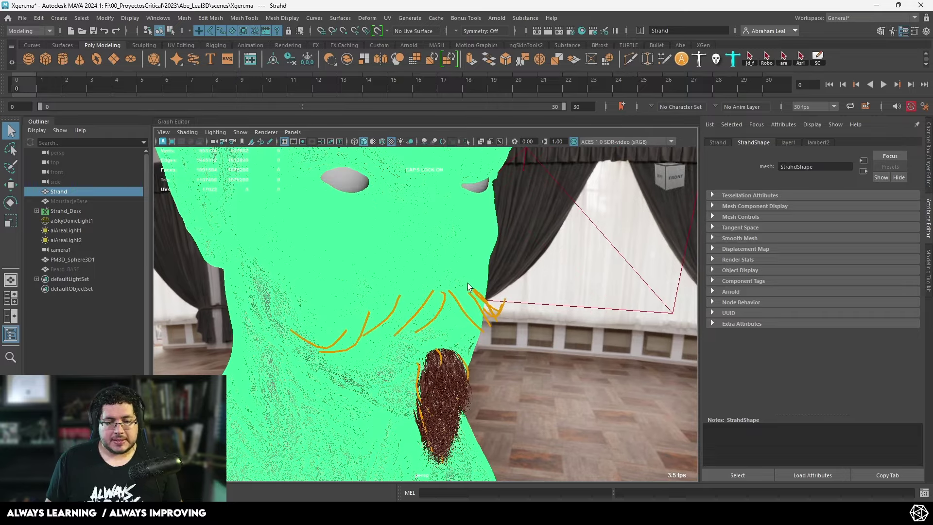
scroll(468, 283, "down", 10)
scroll(474, 281, "up", 3)
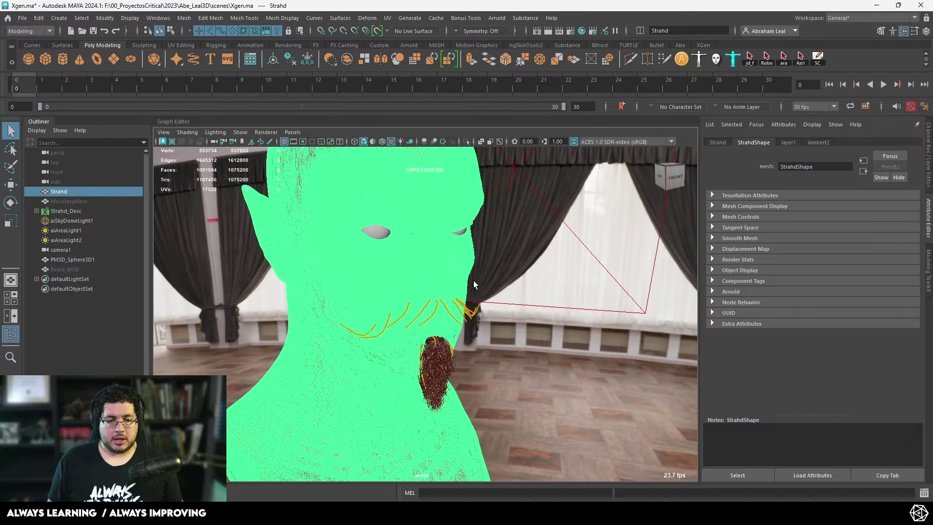
key("Delete")
Step: Import StrahdLow.fbx from the project's assets\Strahd folder into the scene
scroll(473, 281, "down", 6)
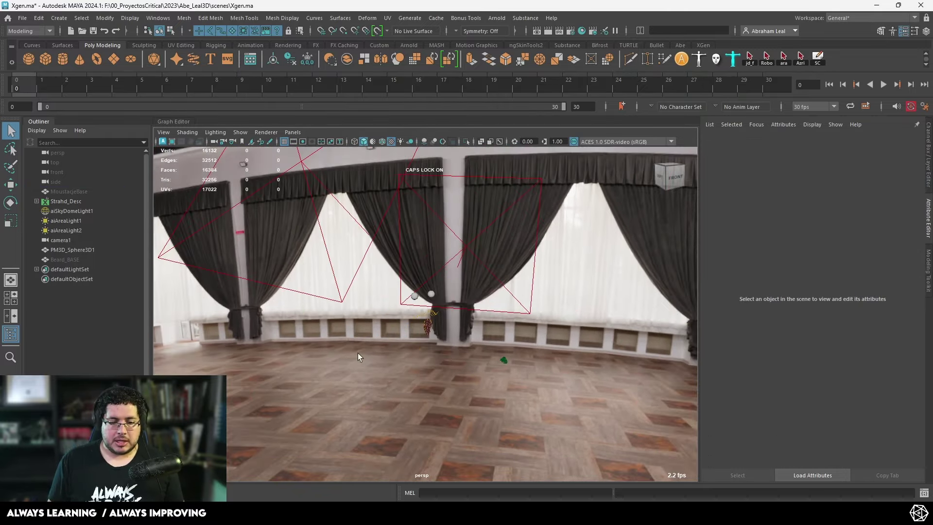
right_click_drag(394, 334, 411, 328, "alt")
left_click(22, 18)
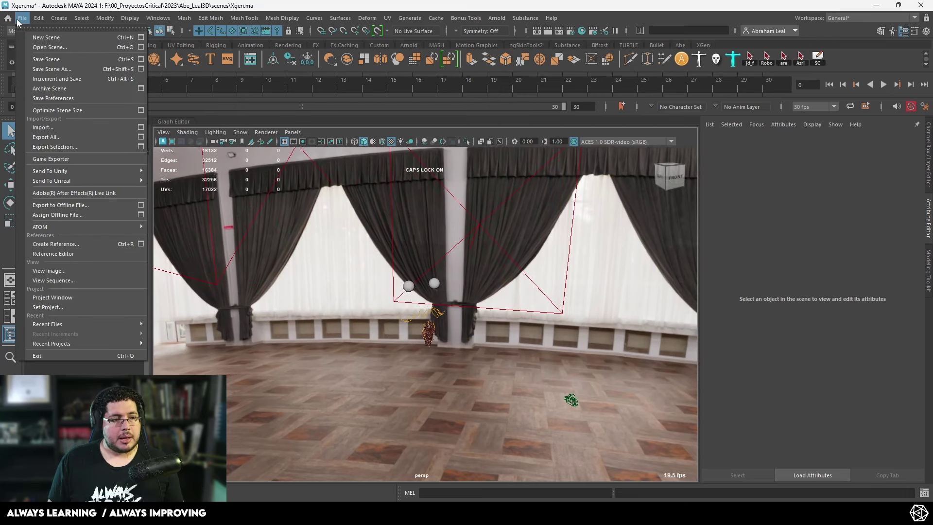
left_click(67, 130)
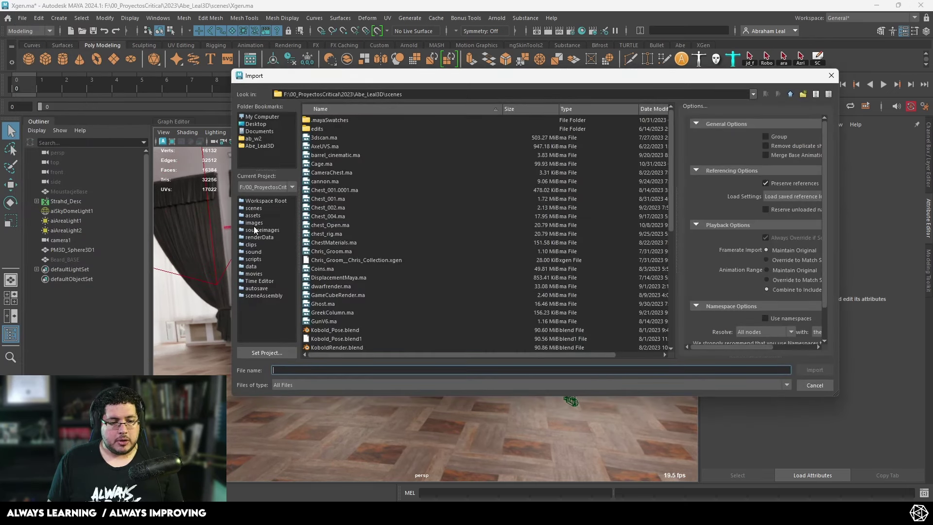
left_click(256, 215)
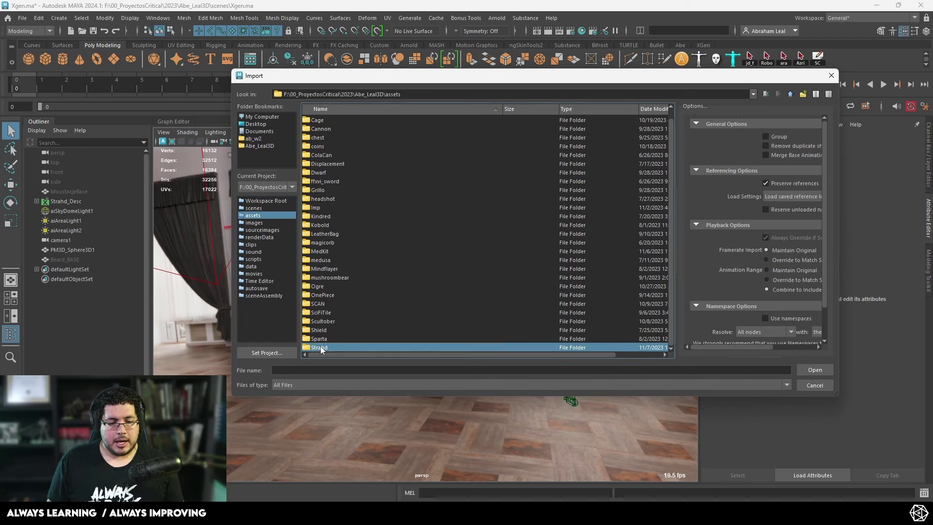
double_click(320, 346)
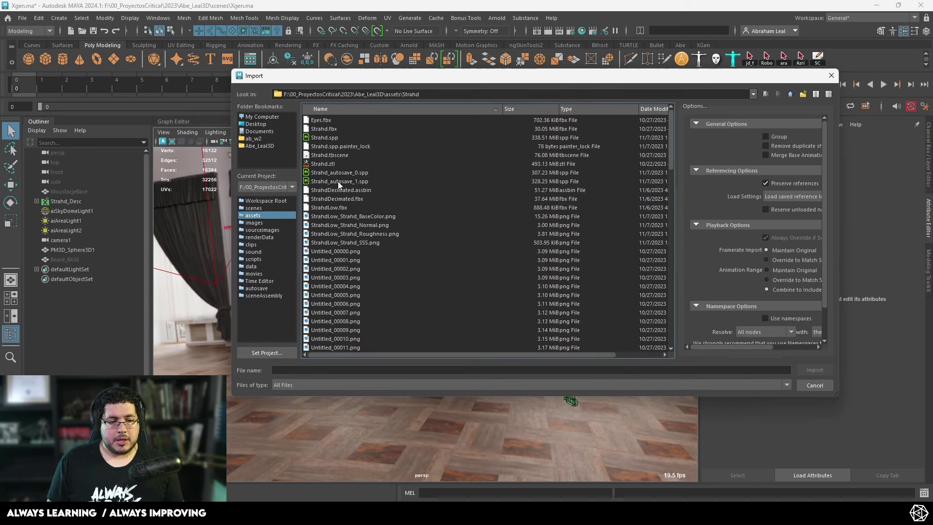
double_click(335, 207)
Step: Select the imported Strahd head and inspect its topology and its fit with the mustache guides and beard from several angles
right_click_drag(373, 266, 447, 365, "alt")
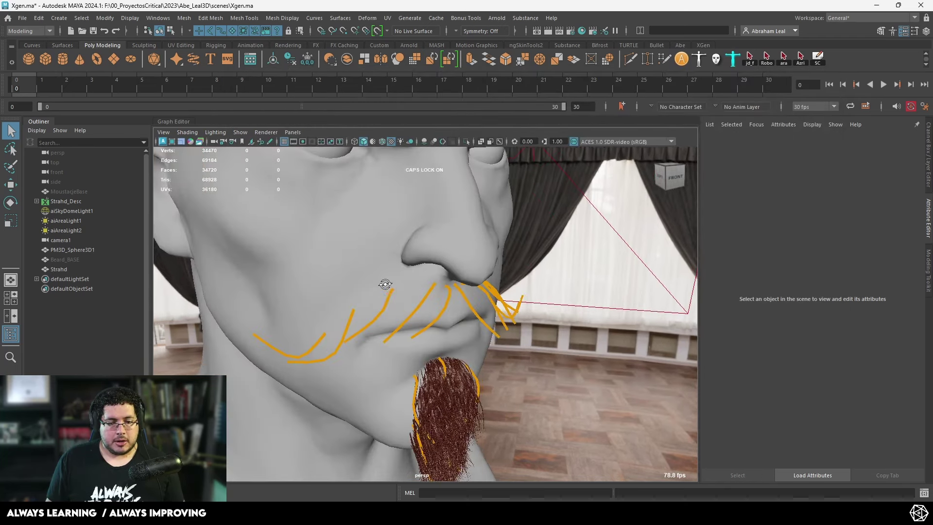
left_click_drag(386, 284, 388, 218, "alt")
left_click(388, 218)
middle_click_drag(388, 218, 397, 270, "alt")
left_click_drag(398, 274, 369, 251, "alt")
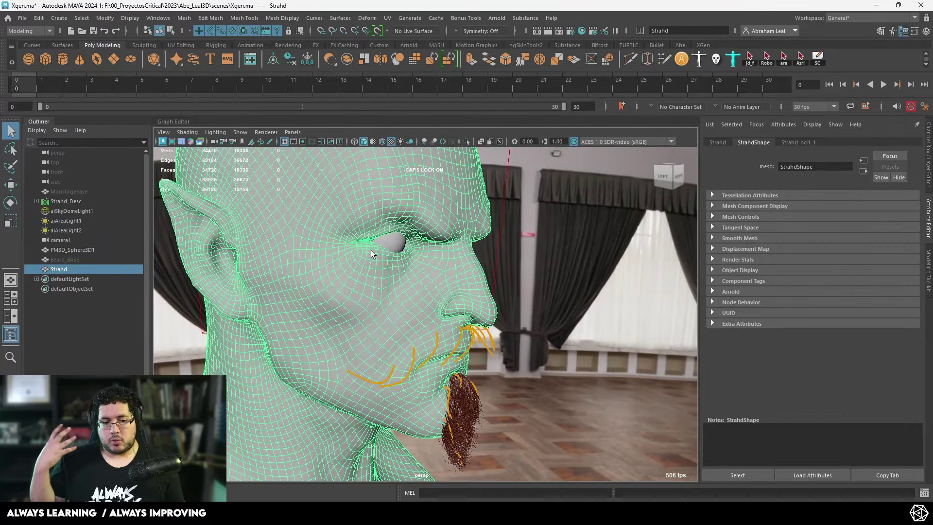
left_click_drag(398, 258, 421, 263, "alt")
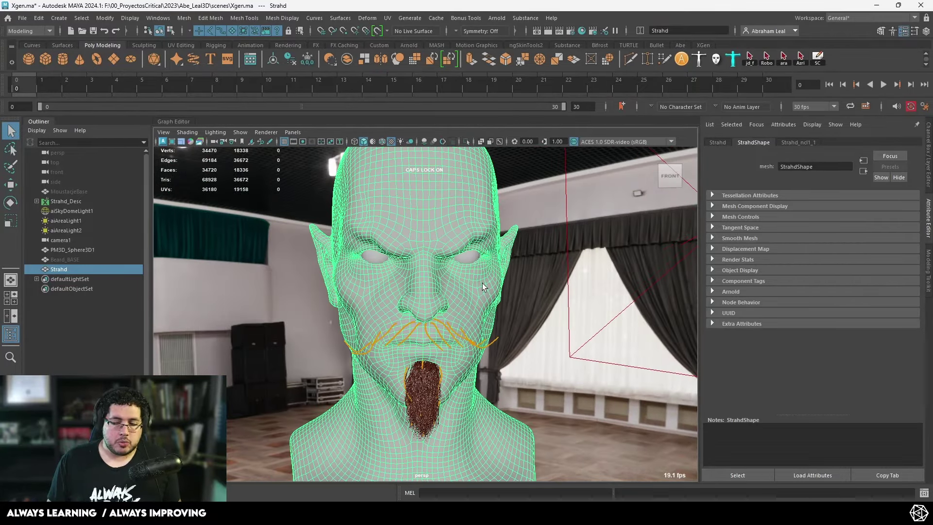
middle_click_drag(522, 318, 520, 289, "alt")
left_click_drag(504, 312, 529, 325, "alt")
scroll(515, 316, "up", 2)
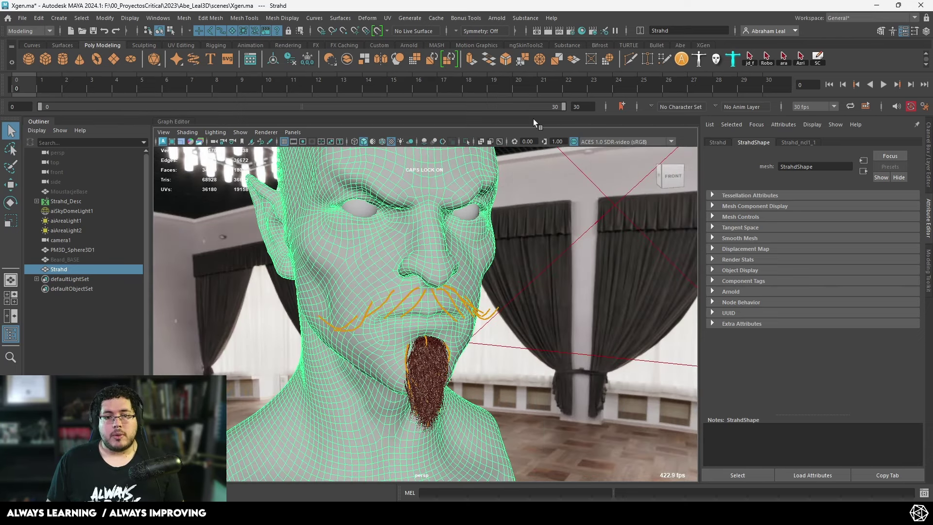
Step: Open the Hypershade and create an aiStandardSurface material in the node graph
left_click(581, 31)
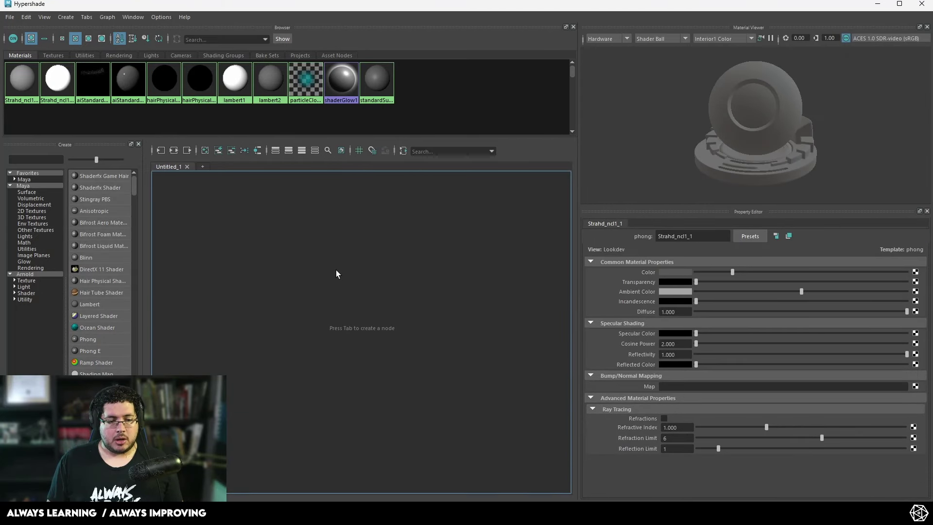
key("Tab")
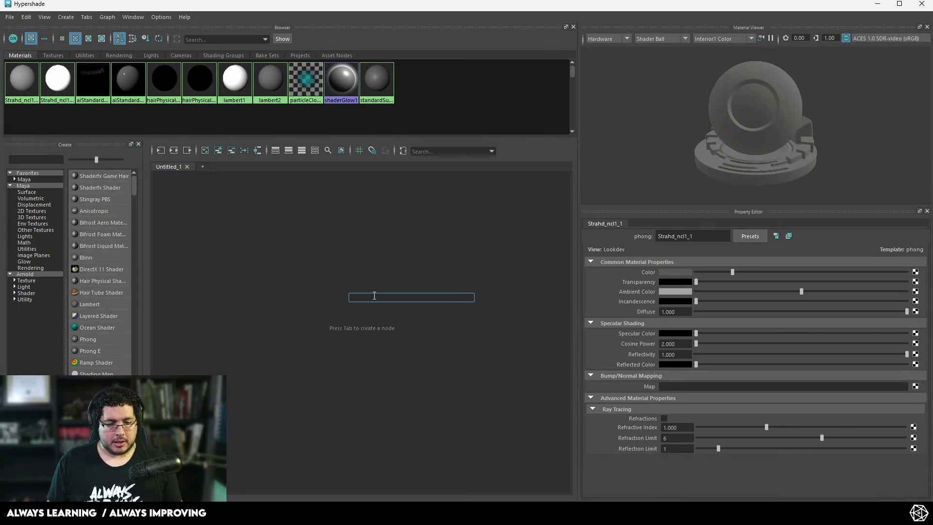
type("ais")
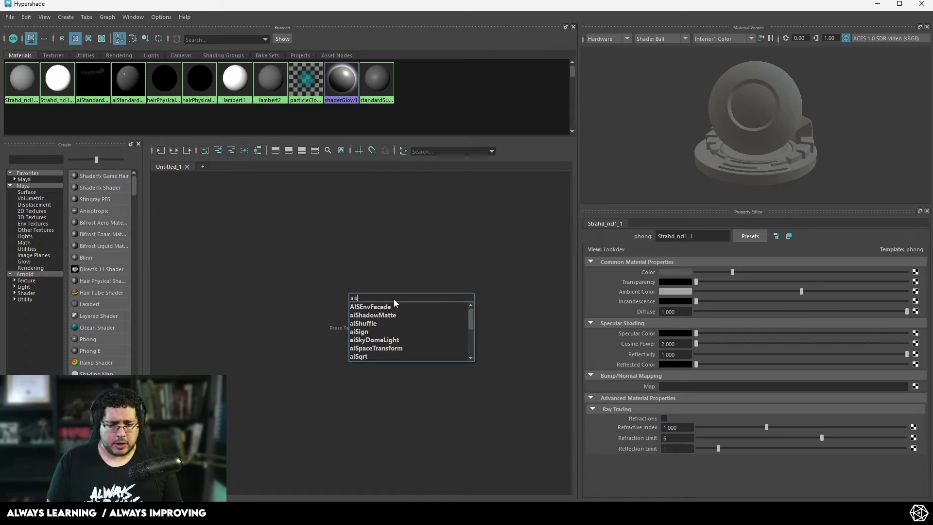
type("tandard")
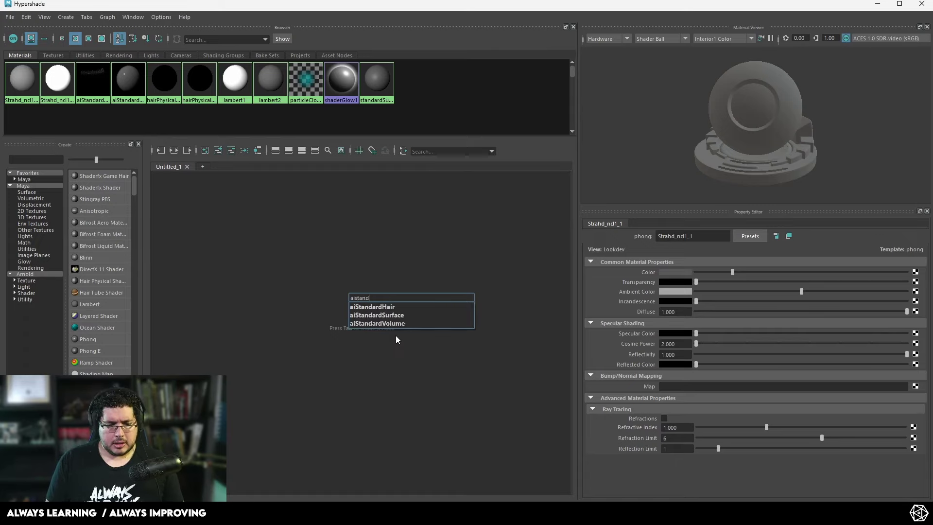
left_click(396, 315)
scroll(411, 209, "down", 3)
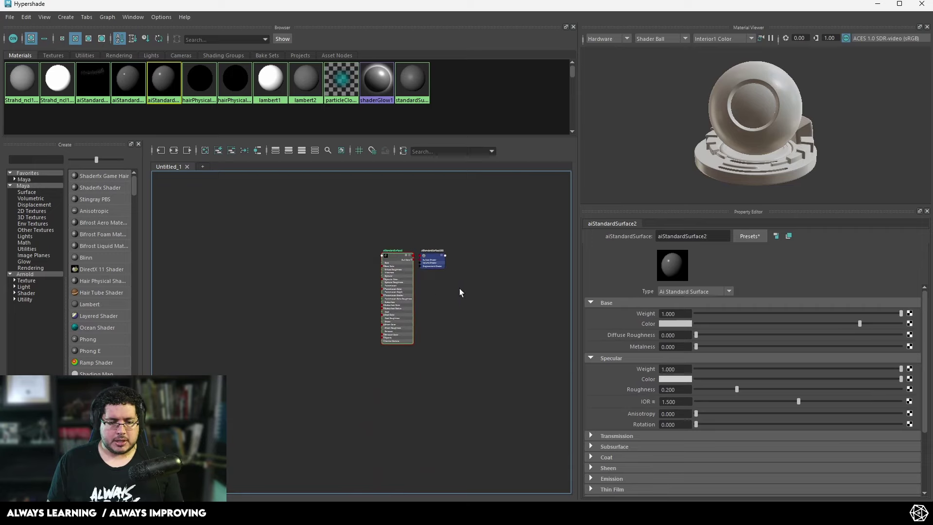
Step: Rename the new aiStandardSurface material as StrahdSkin
scroll(563, 276, "up", 1)
left_click_drag(711, 237, 625, 238)
type("Str")
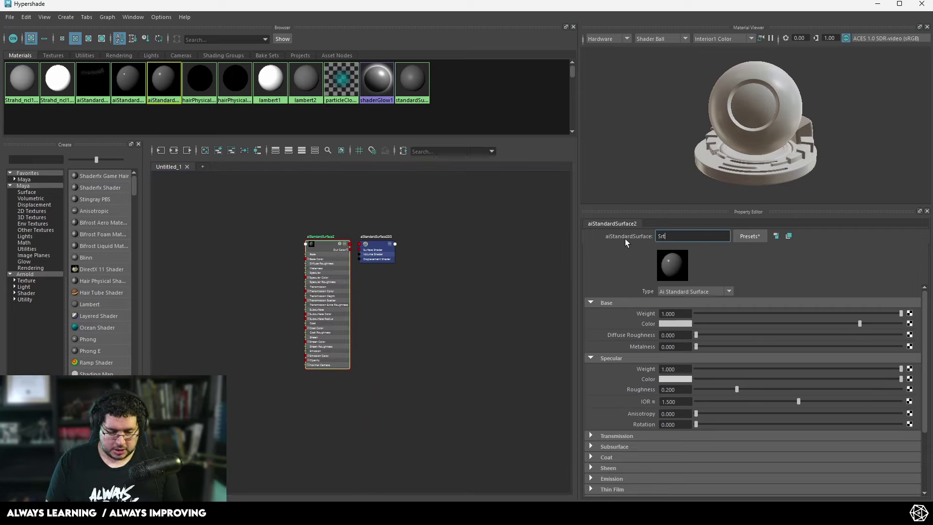
type("ahd")
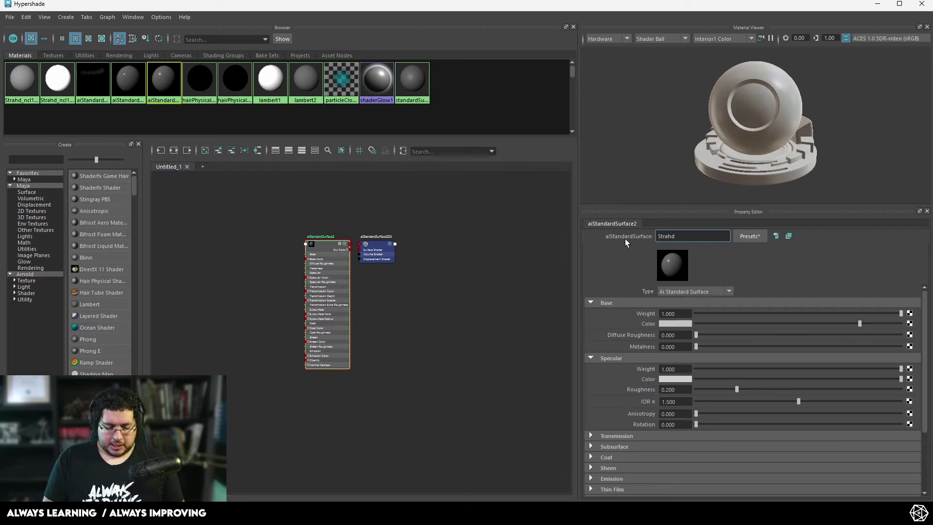
type("Skin")
key("Return")
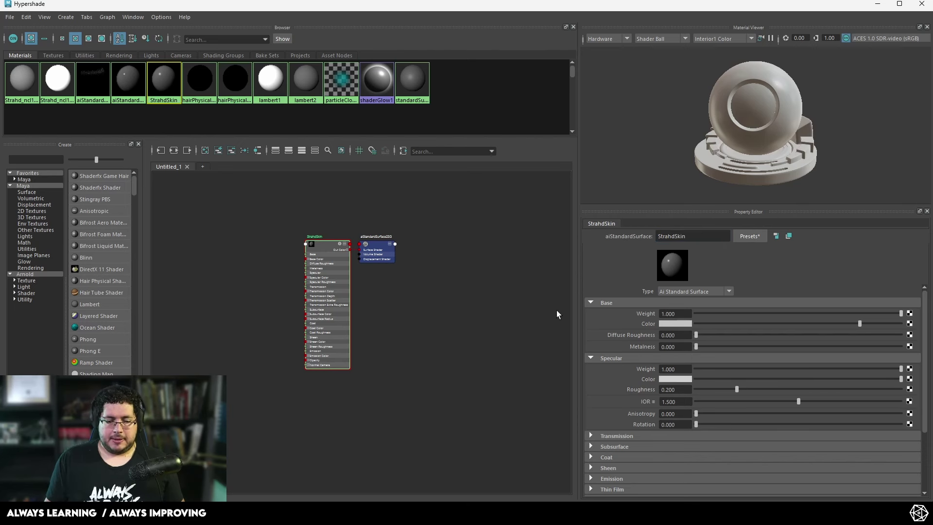
Step: Bring the exported BaseColor, Normal, Roughness and SSS texture files from the Strahd folder into the Hypershade graph
key("alt+Tab")
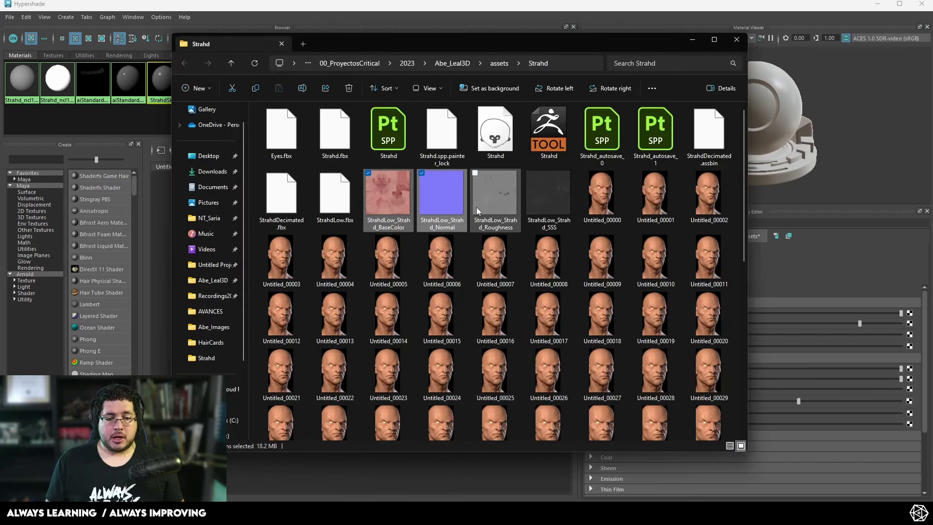
left_click(532, 197, "ctrl")
left_click_drag(412, 212, 162, 269)
left_click(165, 237)
scroll(222, 250, "up", 4)
middle_click_drag(223, 249, 324, 236, "alt")
Step: Drop the four selected Strahd textures into the node graph and stack the BaseColor and Normal nodes left of StrahdSkin
left_click_drag(325, 234, 249, 318)
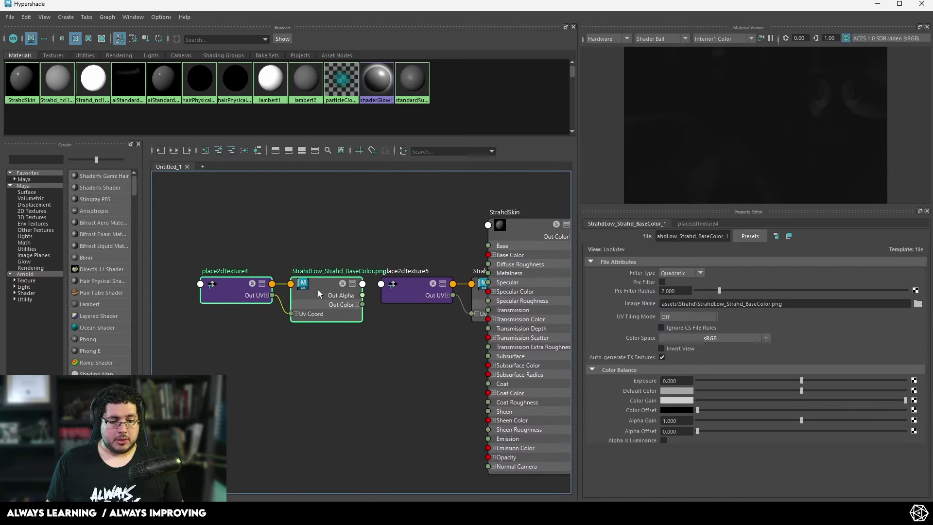
left_click_drag(318, 289, 308, 201)
left_click(467, 278)
left_click_drag(466, 279, 289, 279)
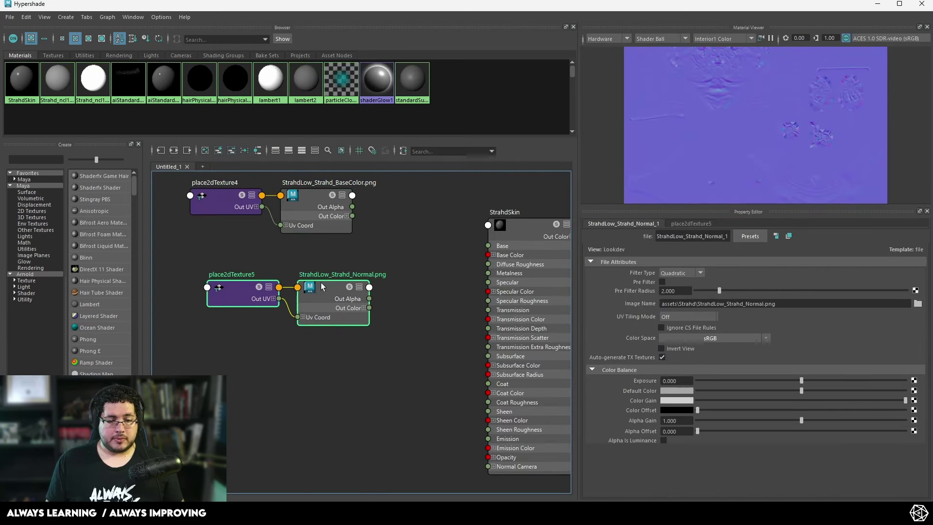
Step: Move the Roughness and SSS texture nodes with their placement nodes beneath the Normal texture
key("a")
left_click_drag(421, 297, 283, 306)
scroll(317, 297, "up", 4)
left_click(319, 305)
scroll(399, 296, "down", 2)
middle_click_drag(460, 293, 416, 312, "alt")
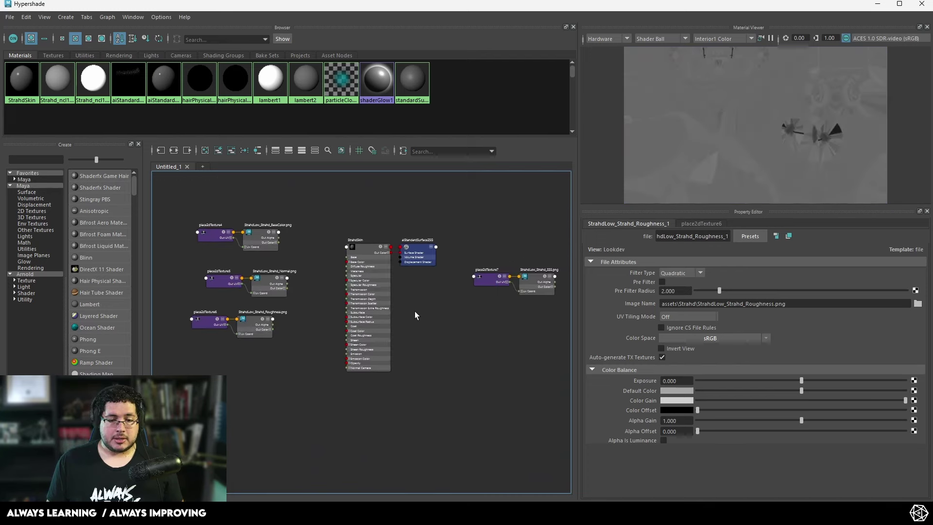
left_click_drag(540, 244, 499, 287)
left_click_drag(524, 278, 231, 363)
scroll(287, 340, "up", 3)
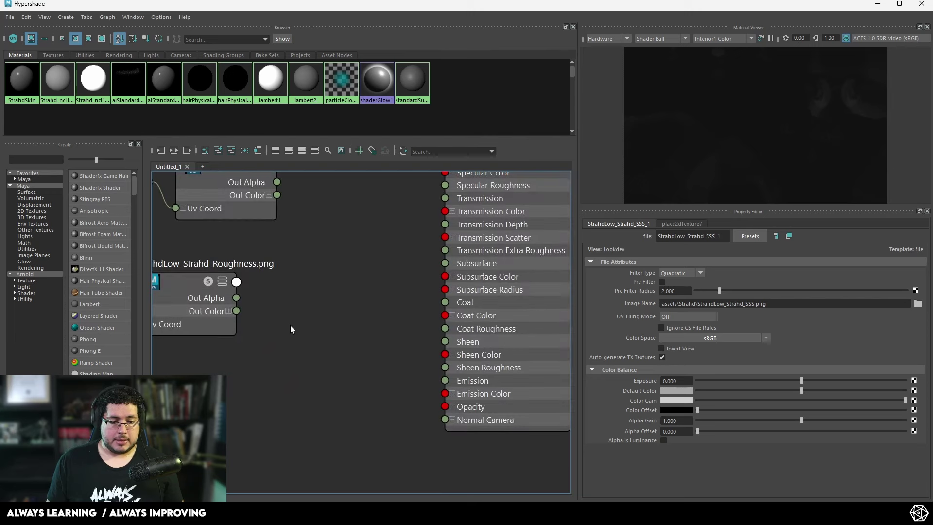
Step: Connect the BaseColor texture's Out Color to the Base Color of StrahdSkin
scroll(302, 341, "down", 2)
middle_click_drag(290, 325, 322, 327, "alt")
scroll(332, 320, "up", 1)
left_click_drag(263, 233, 475, 269)
left_click(475, 269)
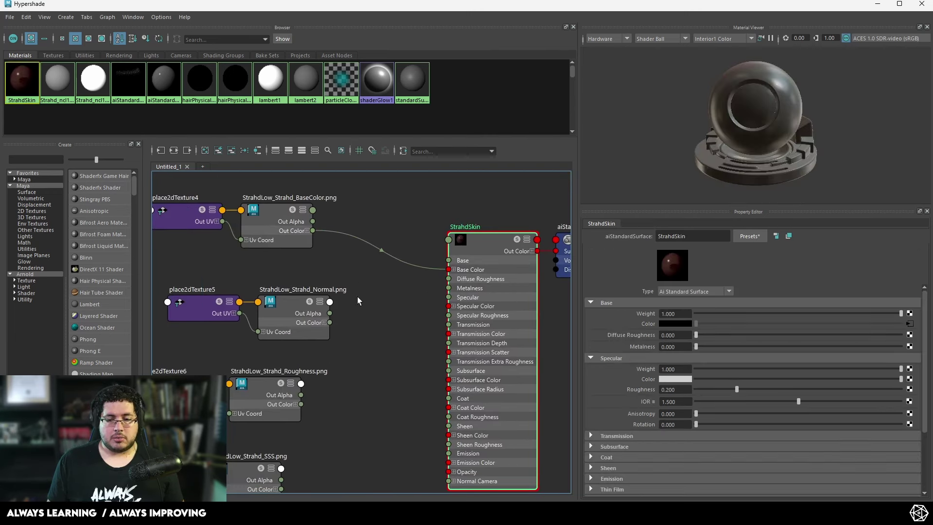
Step: Set the color space of the StrahdLow_Strahd_Roughness texture to Raw
middle_click_drag(303, 333, 323, 302, "alt")
left_click(293, 355)
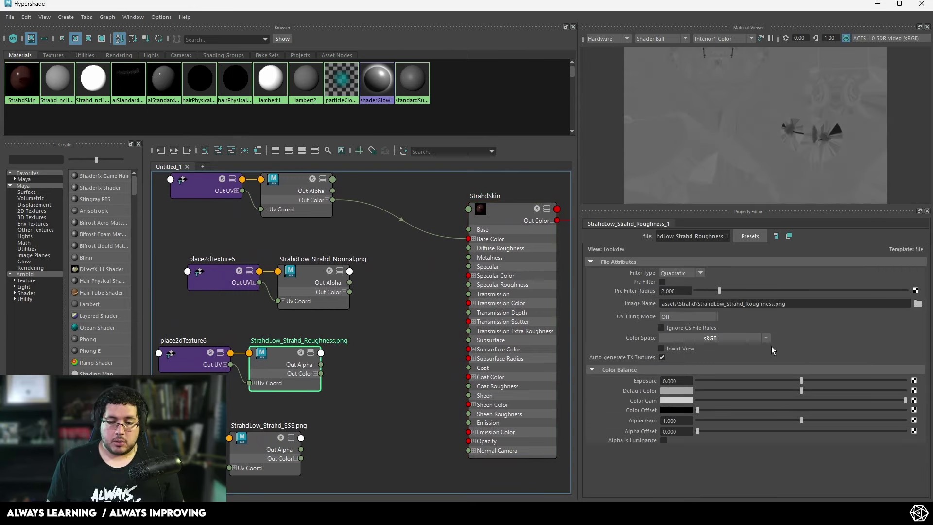
left_click(766, 339)
mouse_move(788, 367)
left_click(866, 364)
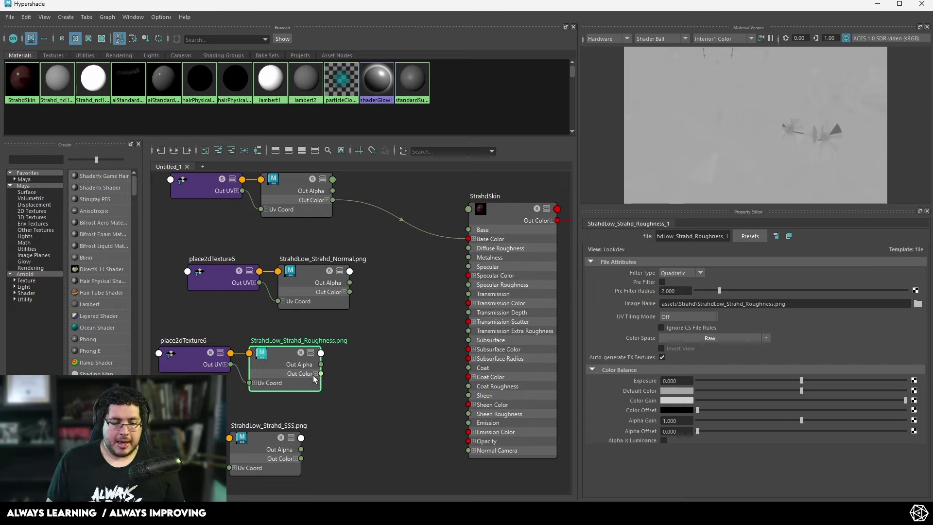
Step: Connect the Roughness texture's Out Alpha to StrahdSkin's Specular Roughness and enable Alpha Is Luminance on the texture
left_click_drag(321, 365, 331, 366)
left_click_drag(404, 308, 474, 287)
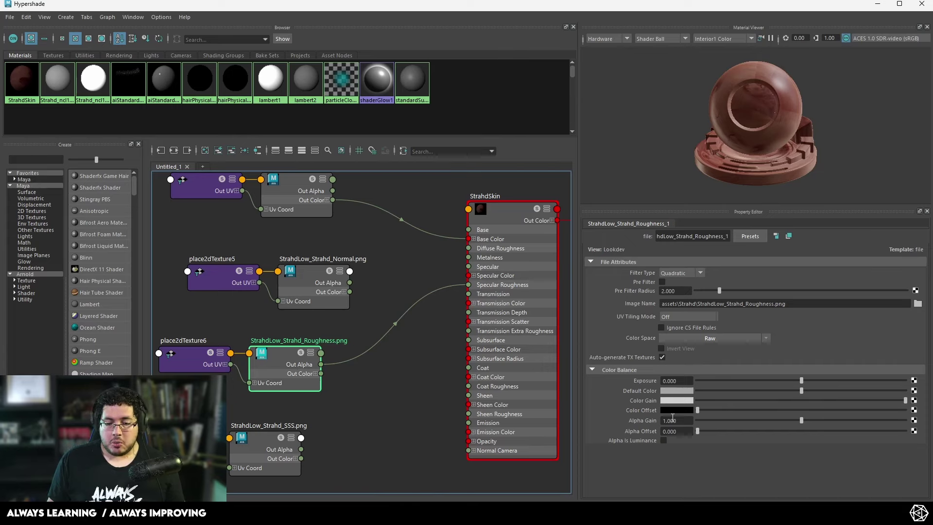
left_click(663, 440)
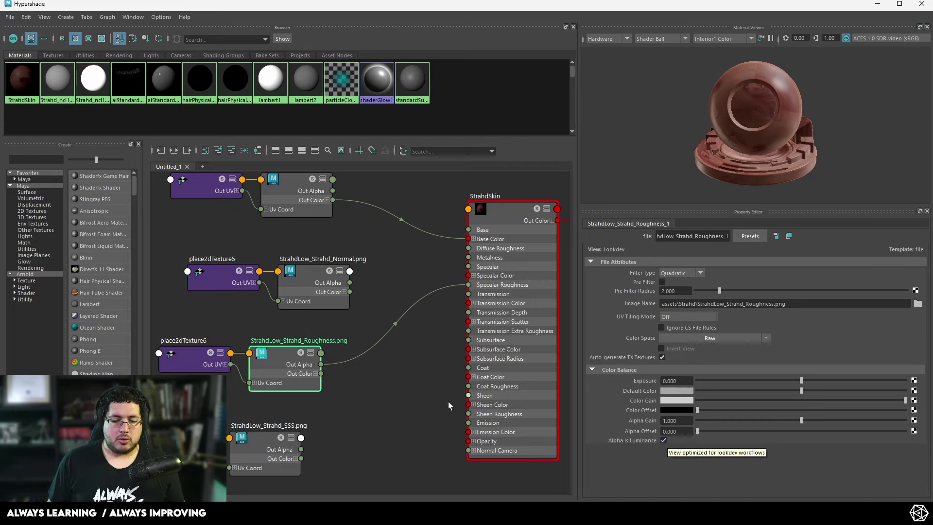
left_click(374, 381)
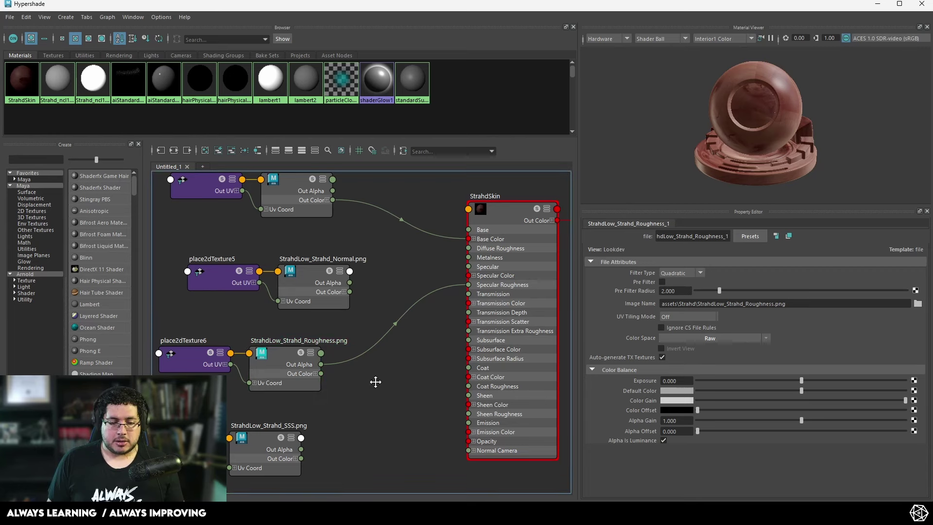
Step: Shift the Normal texture nodes away from StrahdSkin and set the Normal texture's color space to Raw
middle_click_drag(375, 381, 382, 400, "alt")
left_click(303, 297)
left_click(240, 306, "shift")
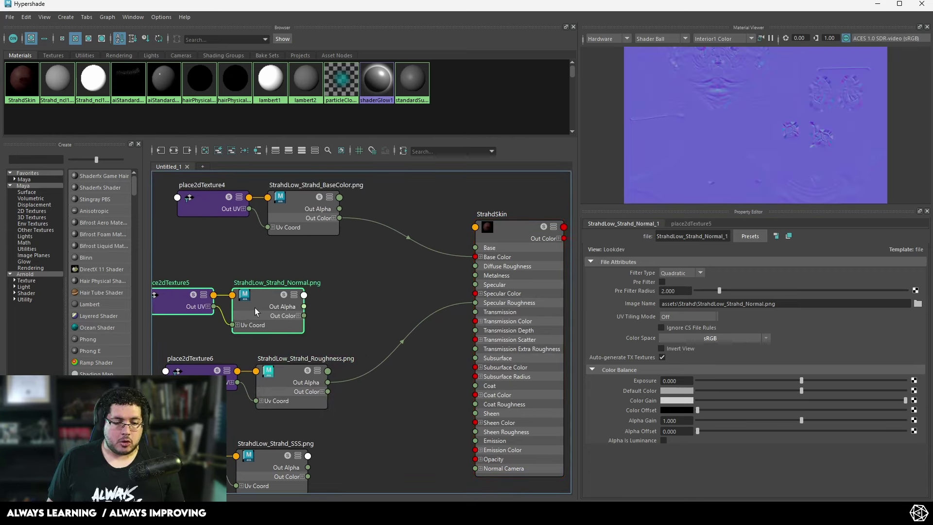
middle_click_drag(359, 298, 389, 295, "alt")
left_click(735, 339)
left_click(848, 364)
left_click(419, 308)
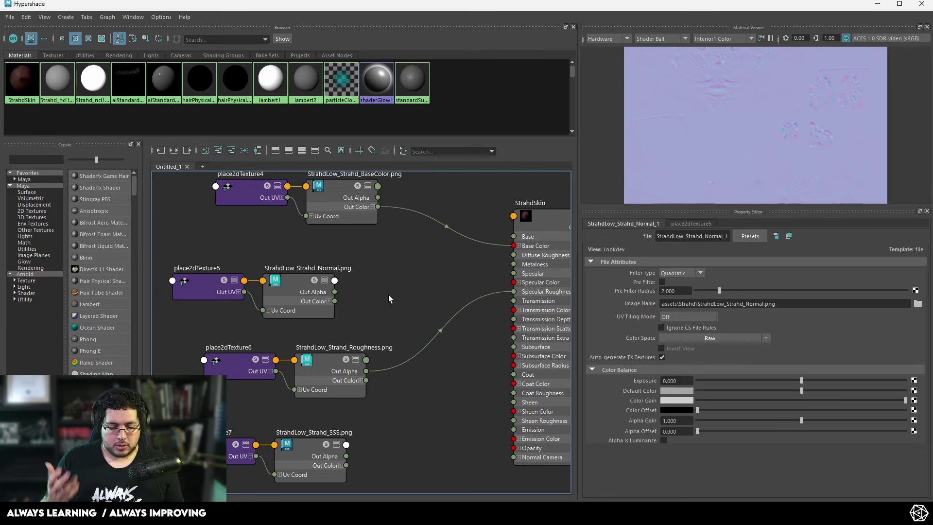
Step: Add a File texture to StrahdSkin's Bump Mapping attribute under Geometry to generate a bump2d node
left_click(539, 438)
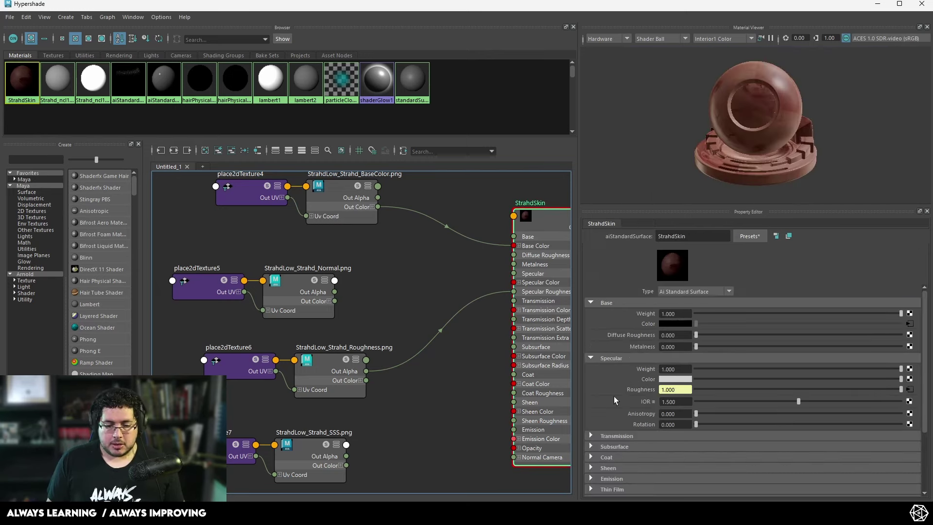
scroll(658, 419, "down", 3)
left_click(591, 415)
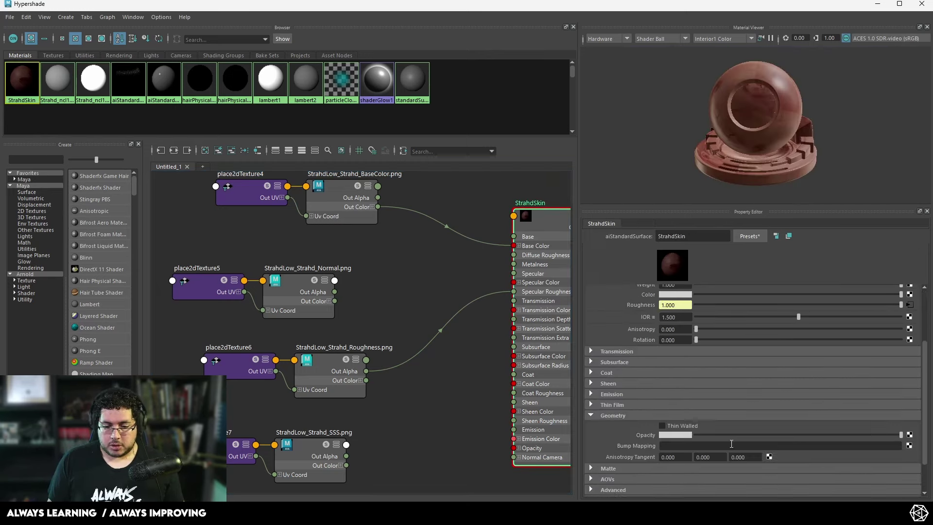
left_click(909, 445)
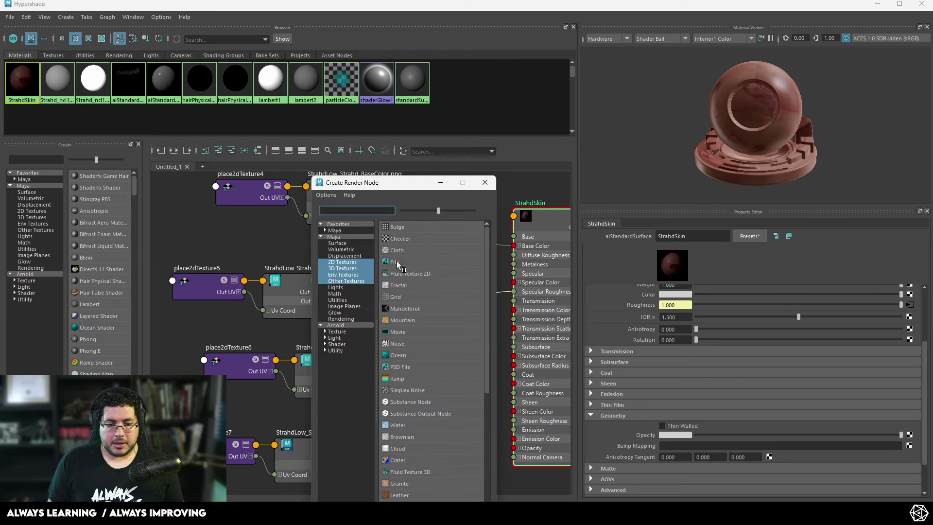
left_click(396, 262)
Step: Separate the new bump2d node from the overlapping nodes and delete the empty file4 texture feeding it
middle_click_drag(341, 399, 420, 343, "alt")
left_click_drag(418, 374, 461, 278)
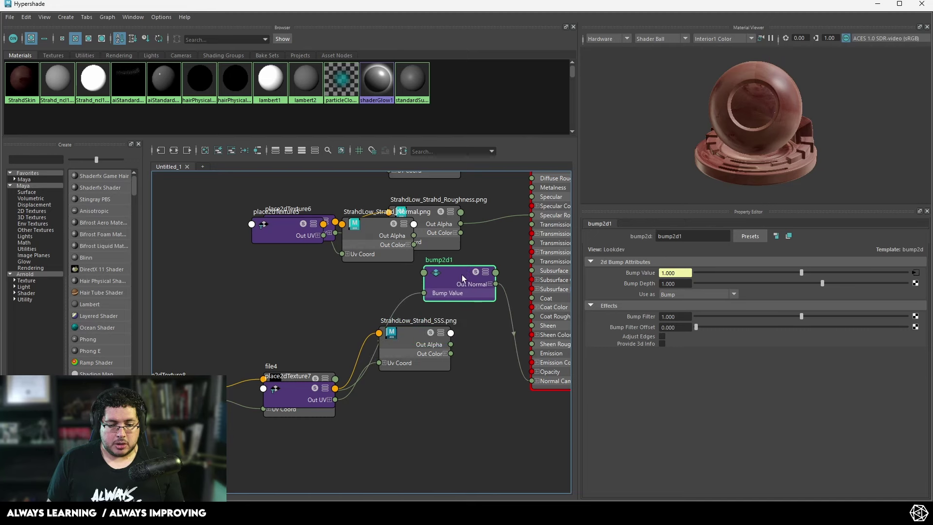
left_click_drag(406, 335, 403, 377)
left_click_drag(298, 414, 290, 352)
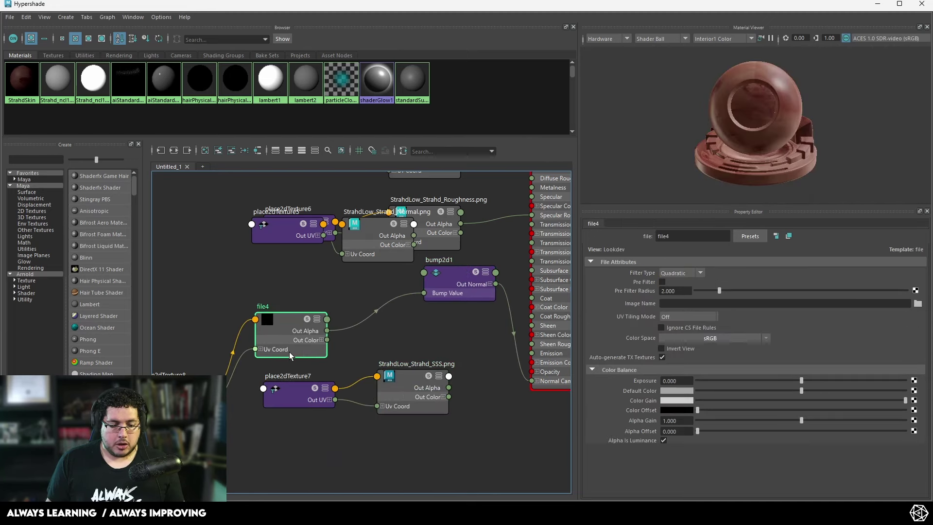
middle_click_drag(324, 288, 315, 314, "alt")
key("Delete")
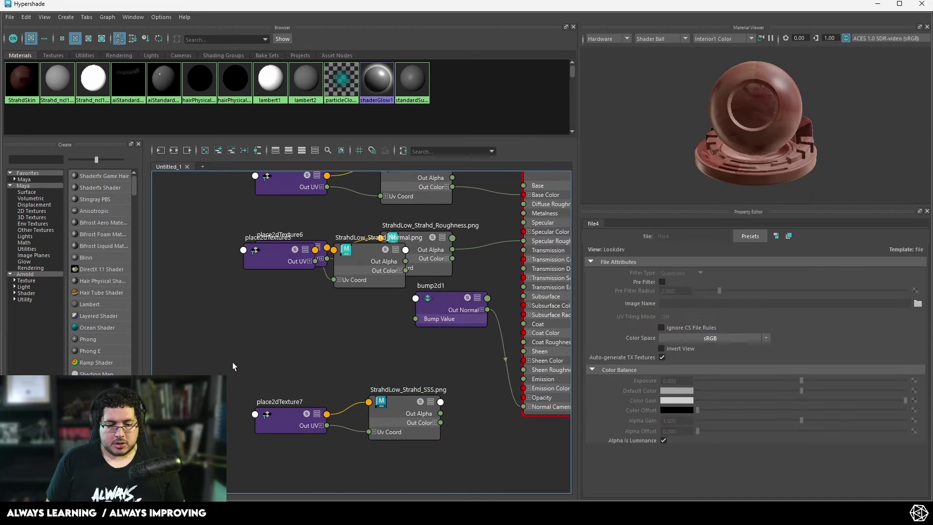
Step: Place the Normal texture beside bump2d1, connect its Out Alpha to Bump Value, and enable Alpha Is Luminance
left_click(369, 260)
left_click_drag(369, 260, 340, 315)
left_click_drag(280, 263, 206, 317)
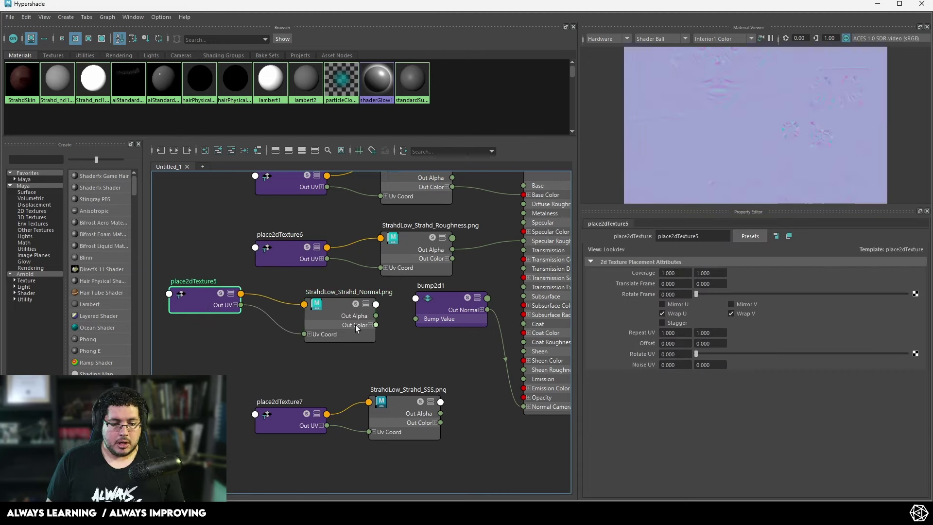
left_click_drag(377, 316, 417, 318)
left_click(330, 315)
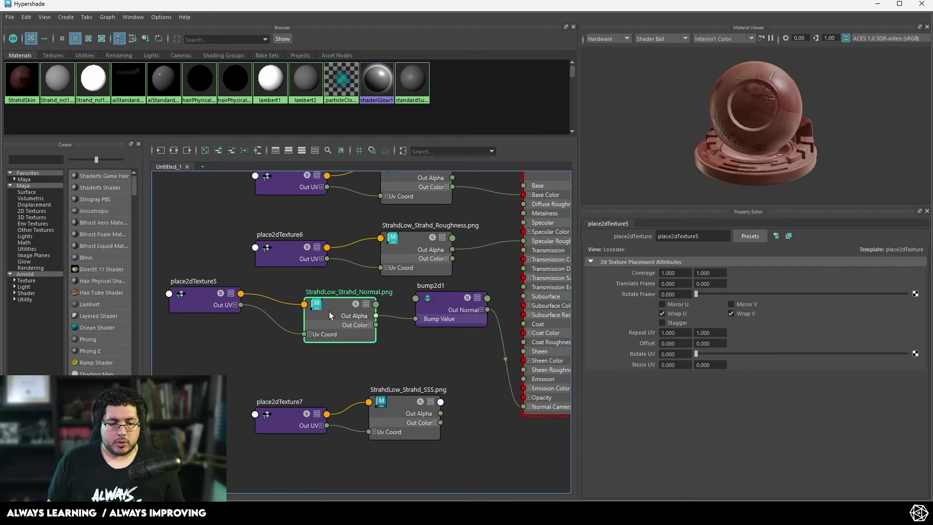
left_click(664, 441)
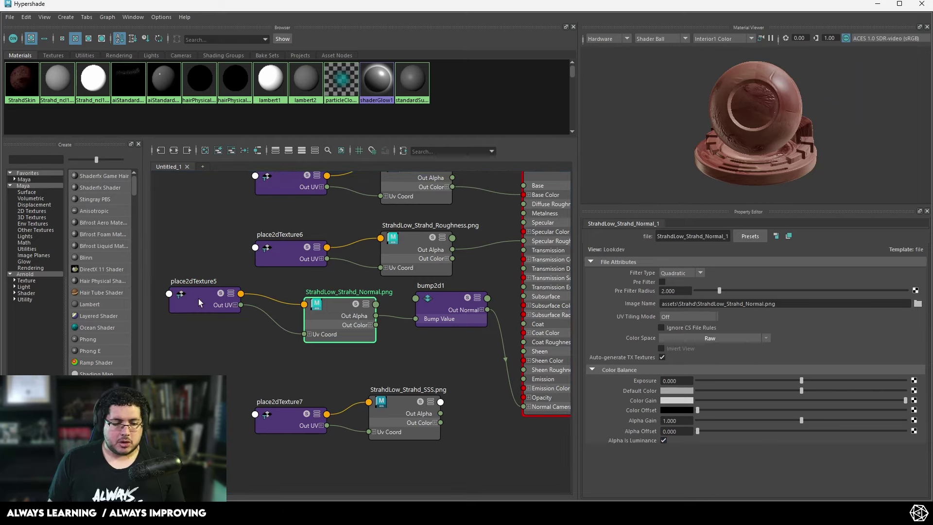
Step: Set bump2d1 to be used as Tangent Space Normals and tidy its position next to the Normal texture
left_click_drag(198, 298, 205, 311)
left_click(419, 323)
left_click(687, 295)
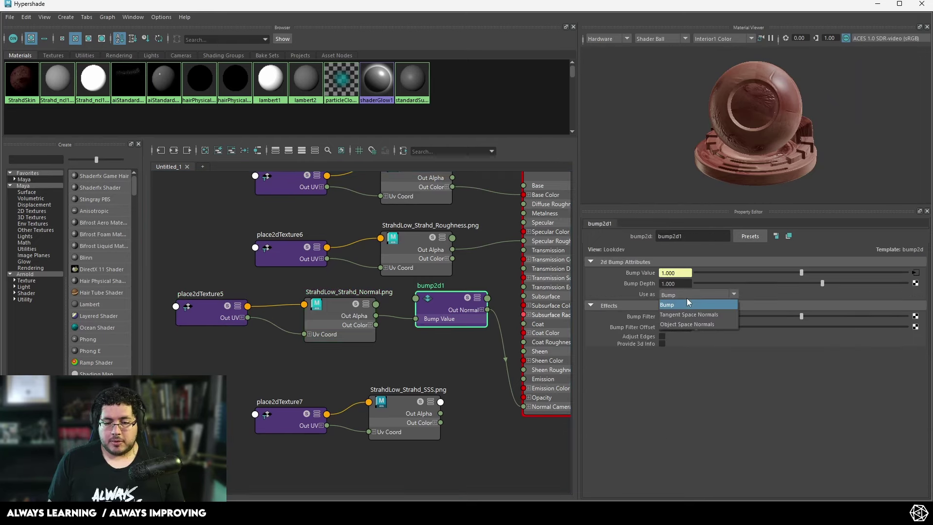
left_click(712, 314)
left_click(434, 340)
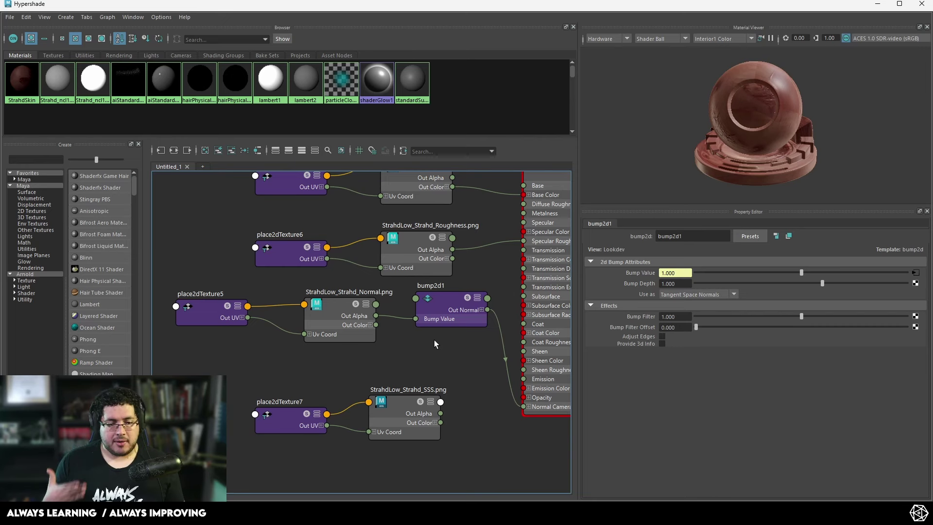
left_click_drag(444, 301, 427, 314)
left_click(468, 289)
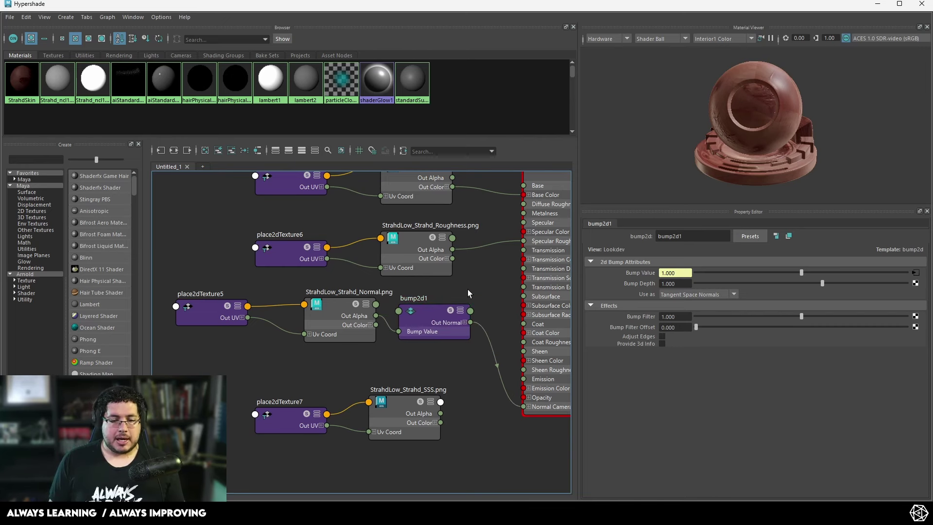
Step: Minimize the Hypershade and hide the Strahd_Desc XGen collection in the scene
left_click(877, 4)
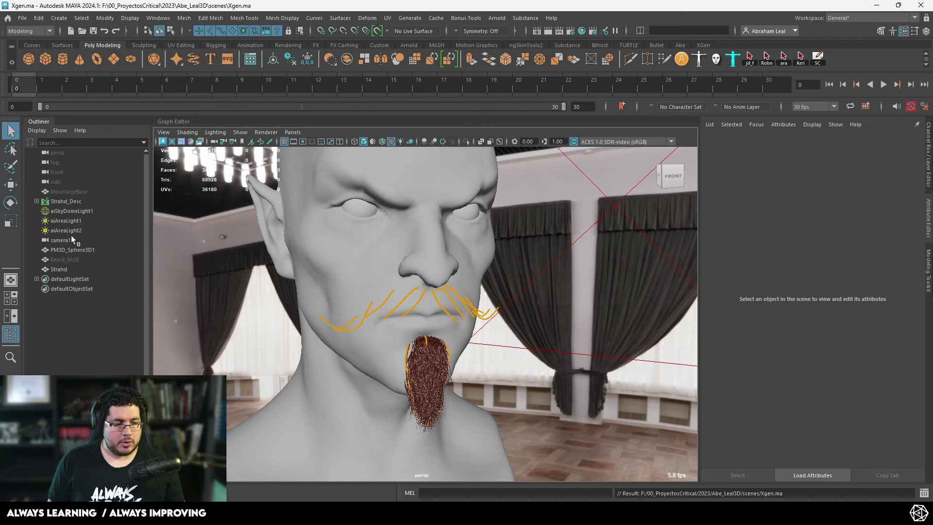
left_click(63, 203)
key("h")
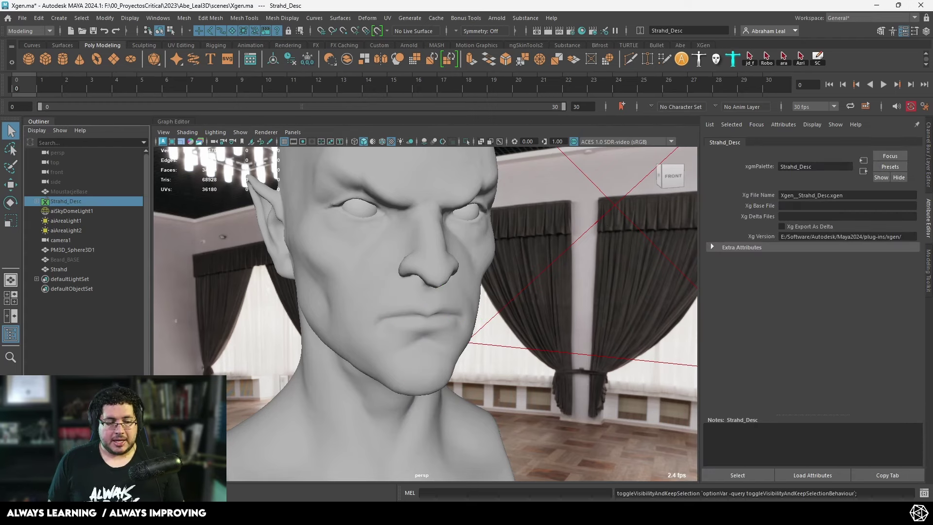
key("alt+Tab")
left_click(874, 2)
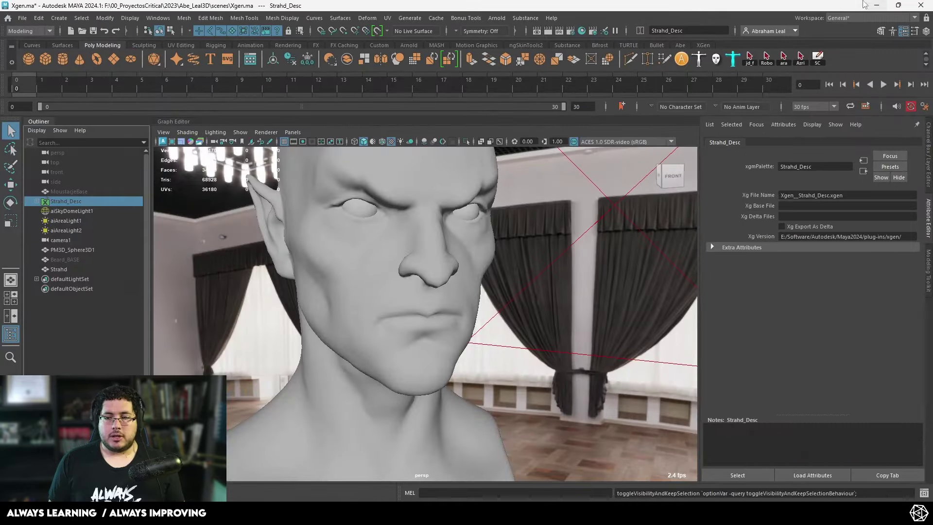
Step: Start an Arnold RenderView render of the head through cameraShape1, then return to the scene
left_click(537, 31)
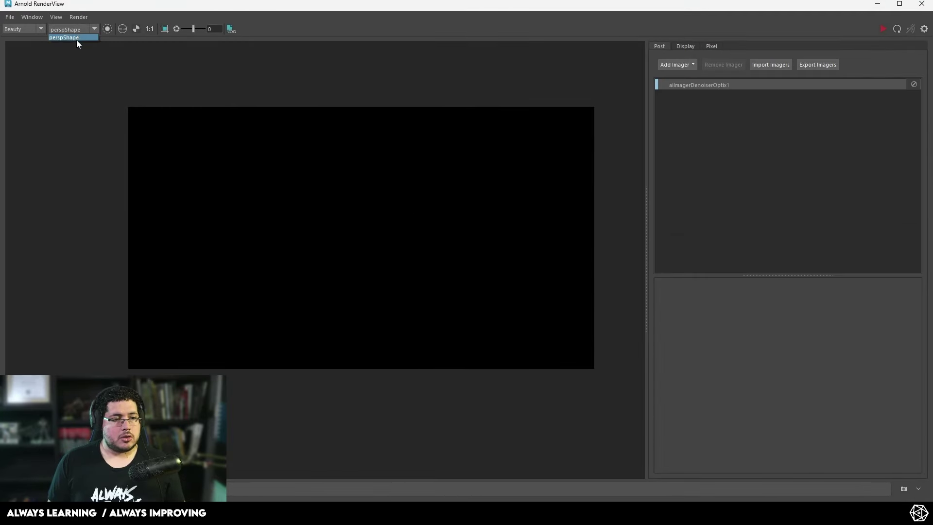
left_click(922, 3)
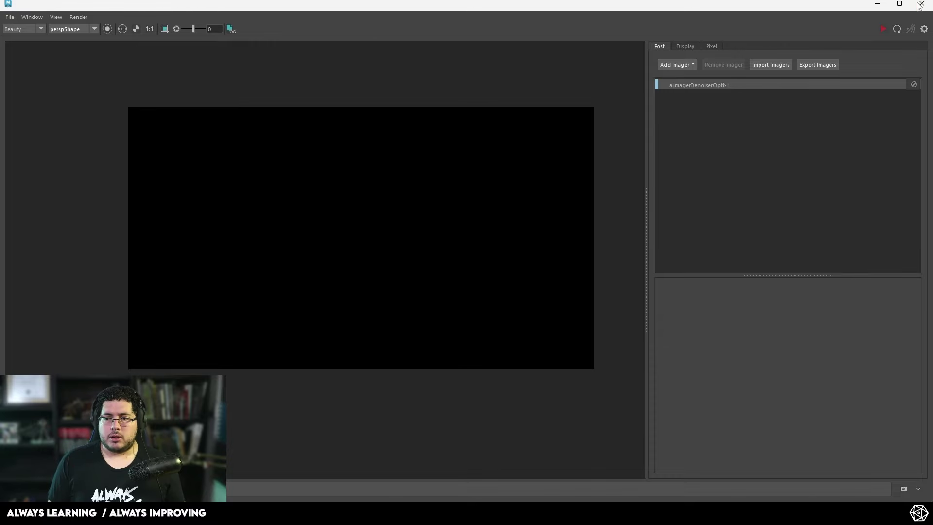
left_click(72, 240)
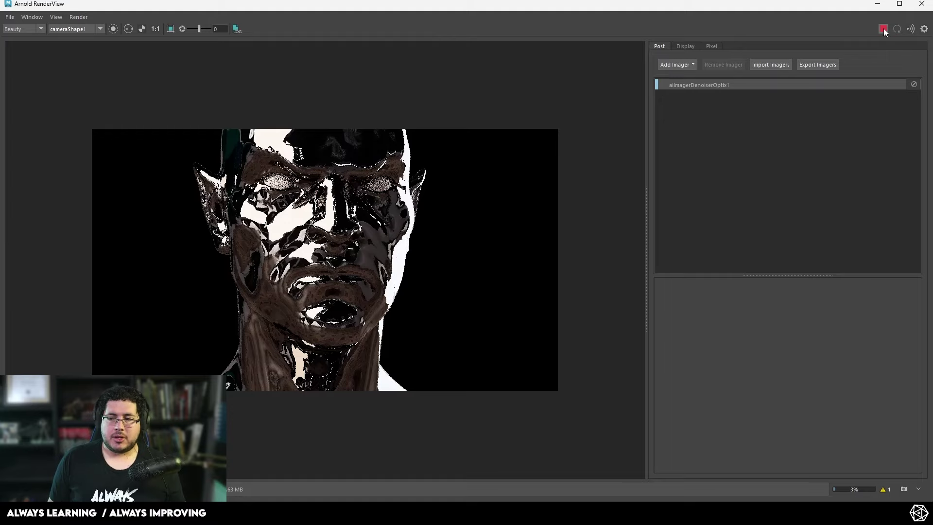
left_click(878, 5)
Step: Assign the existing StrahdSkin material to the Strahd head mesh and check it in the viewport
left_click(421, 184)
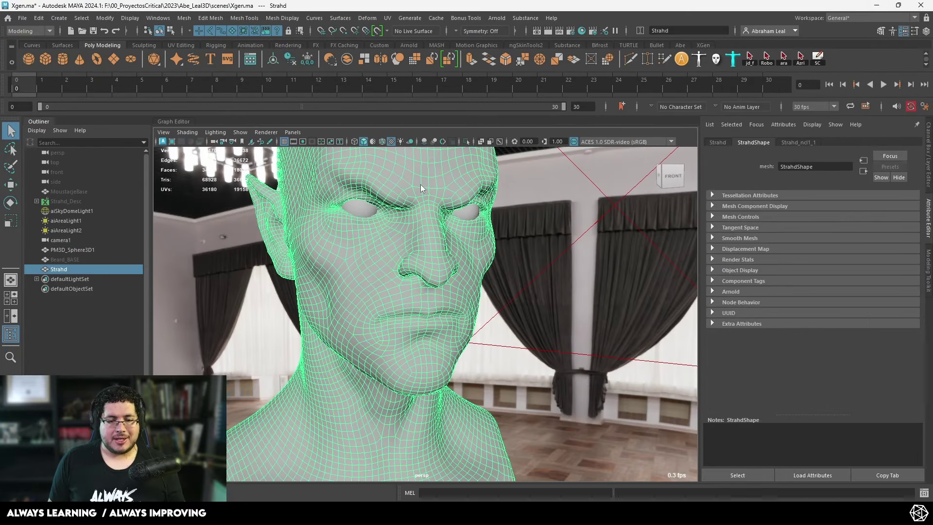
right_click_drag(421, 184, 501, 404)
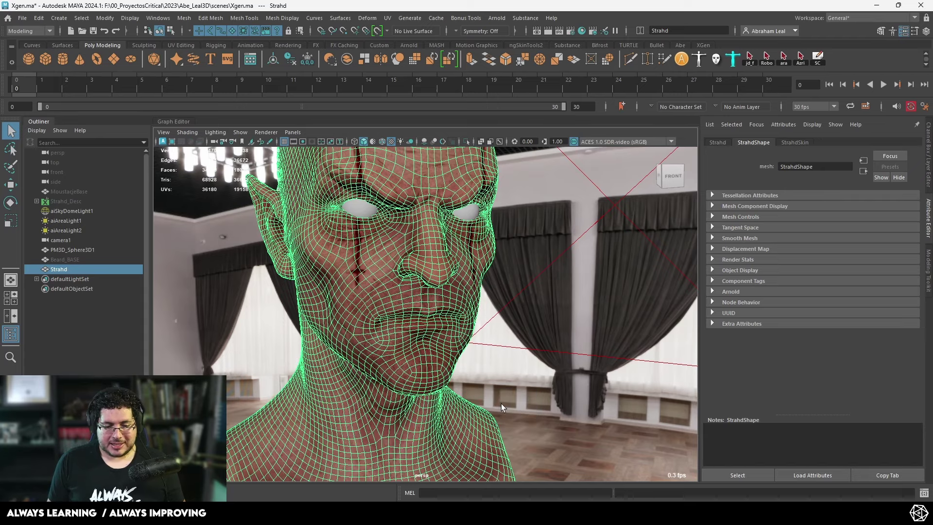
left_click(535, 374)
left_click_drag(507, 351, 400, 370, "alt")
Step: Render the textured head again in the Arnold RenderView and examine the face up close
left_click(214, 513)
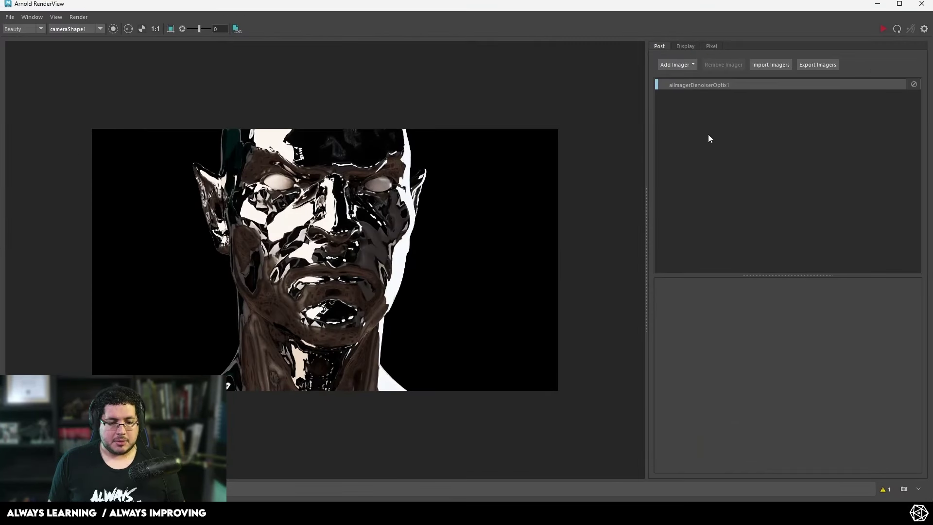
left_click(881, 31)
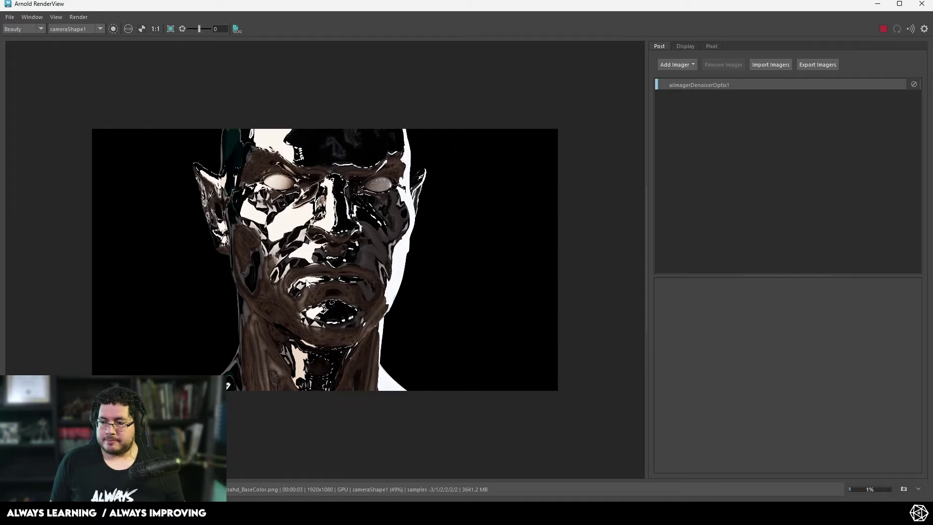
scroll(351, 254, "up", 3)
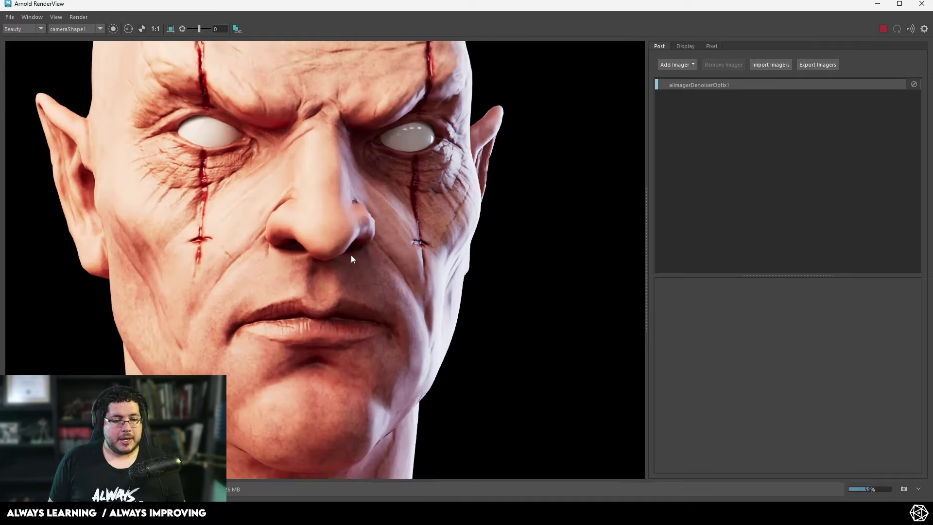
Step: Check the rendered face at different zooms, then set aiAreaLight2's exposure to 16
scroll(351, 255, "down", 2)
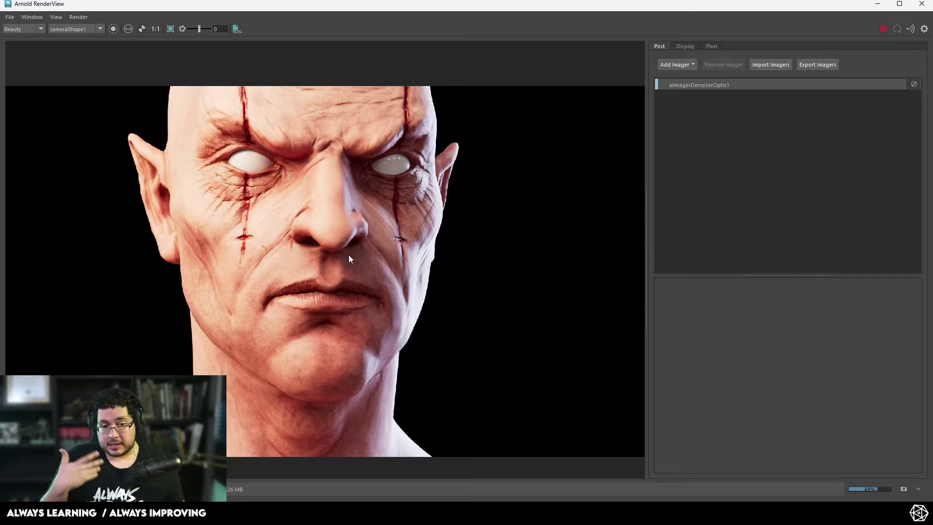
scroll(307, 252, "down", 2)
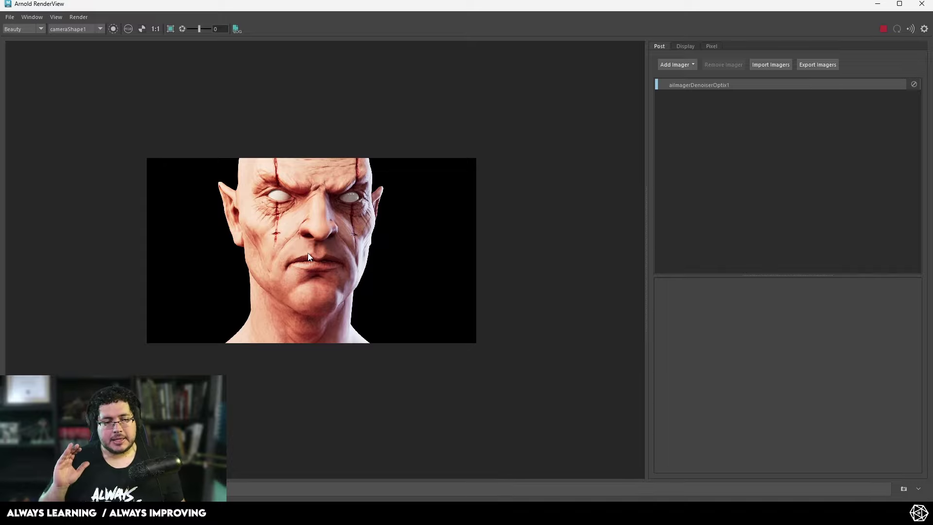
scroll(308, 253, "up", 3)
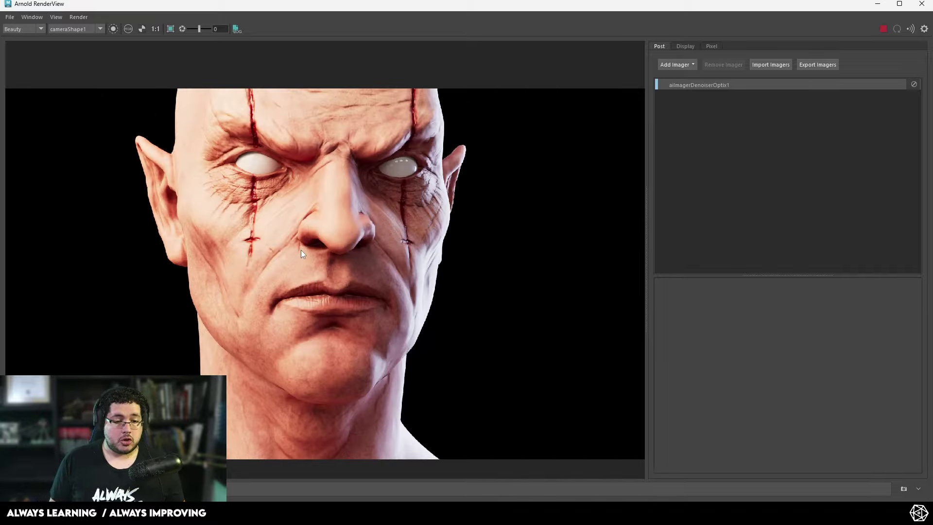
scroll(301, 250, "down", 1)
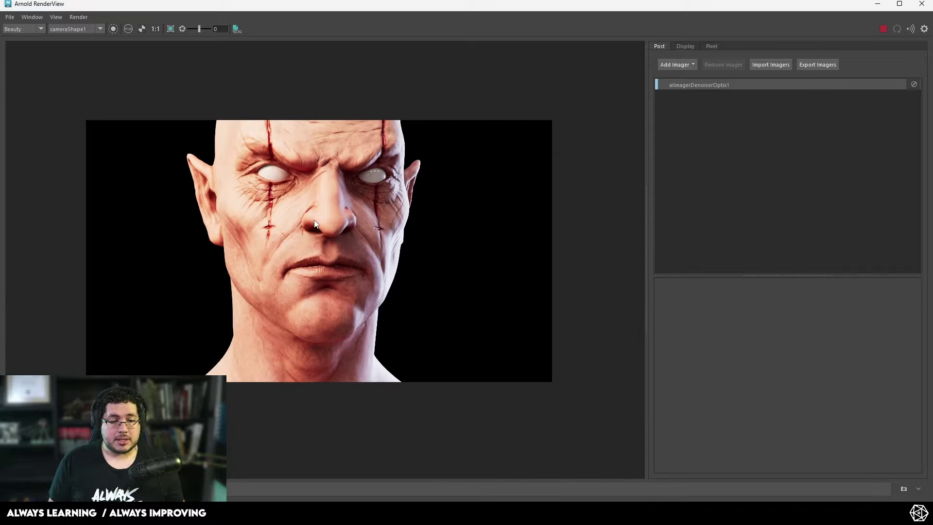
left_click(878, 4)
scroll(525, 260, "down", 5)
left_click(536, 267)
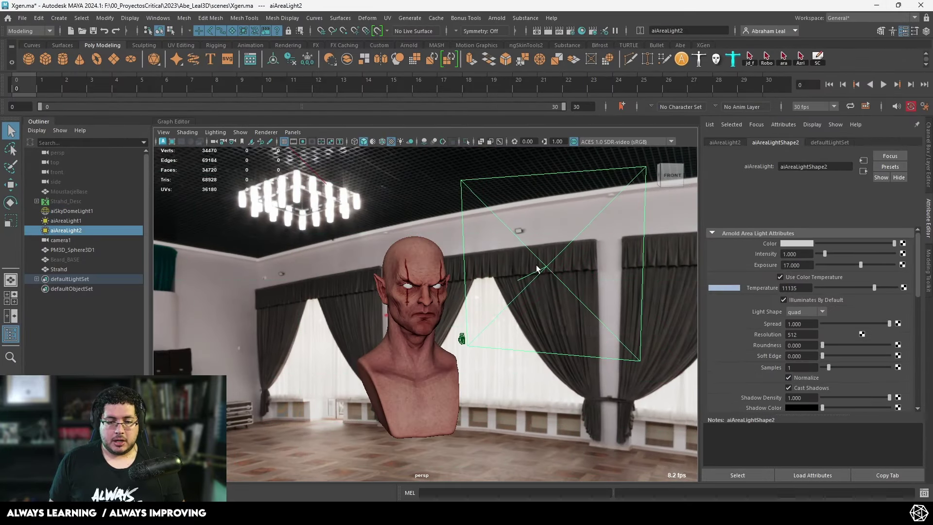
left_click_drag(802, 265, 761, 267)
type("16")
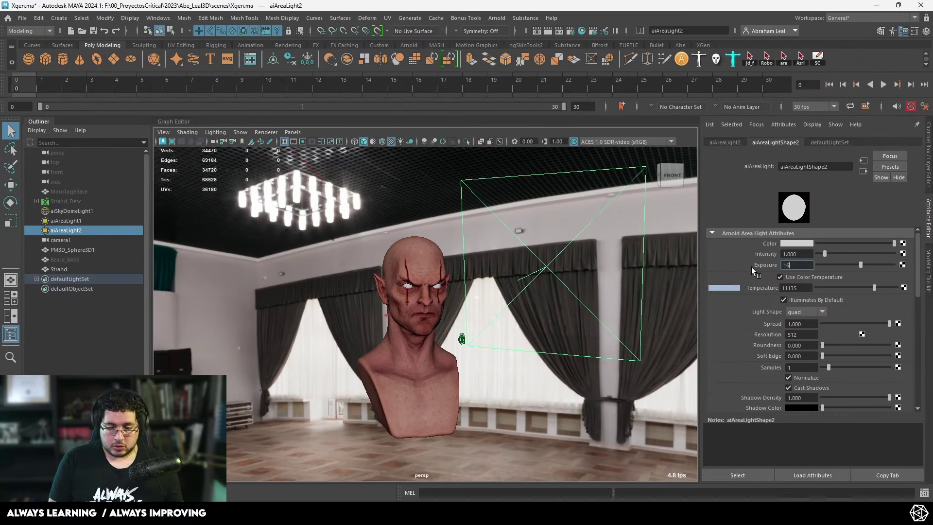
key("Return")
Step: Set the exposure of the warm area light, aiAreaLight1, to 16
scroll(287, 221, "down", 2)
left_click(287, 221)
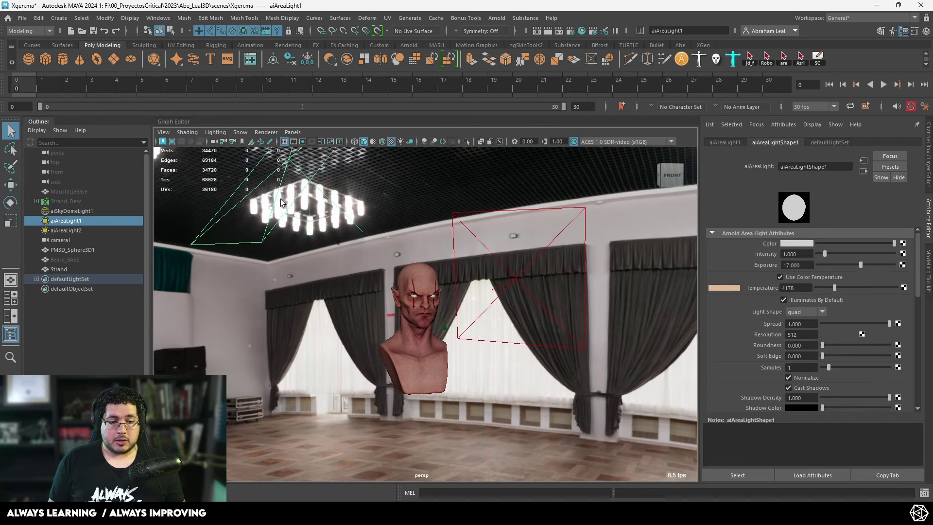
double_click(806, 265)
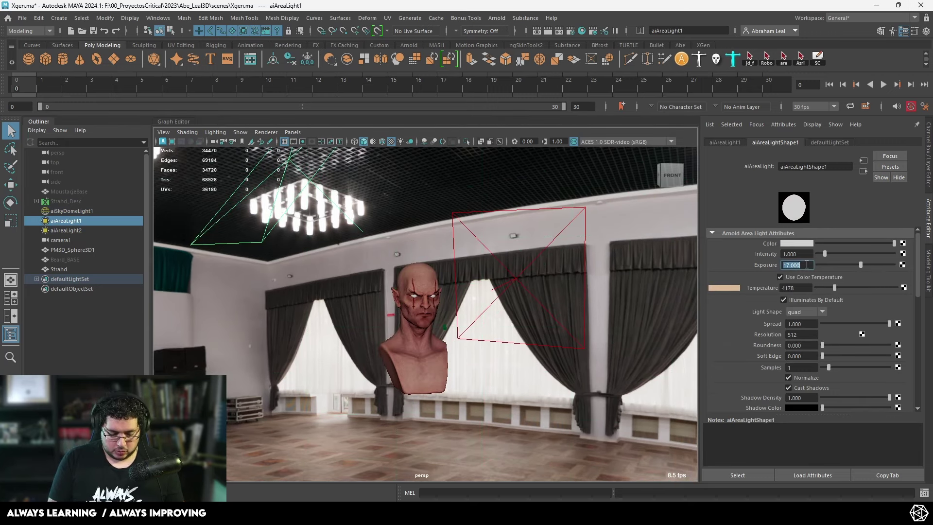
type("16")
key("Return")
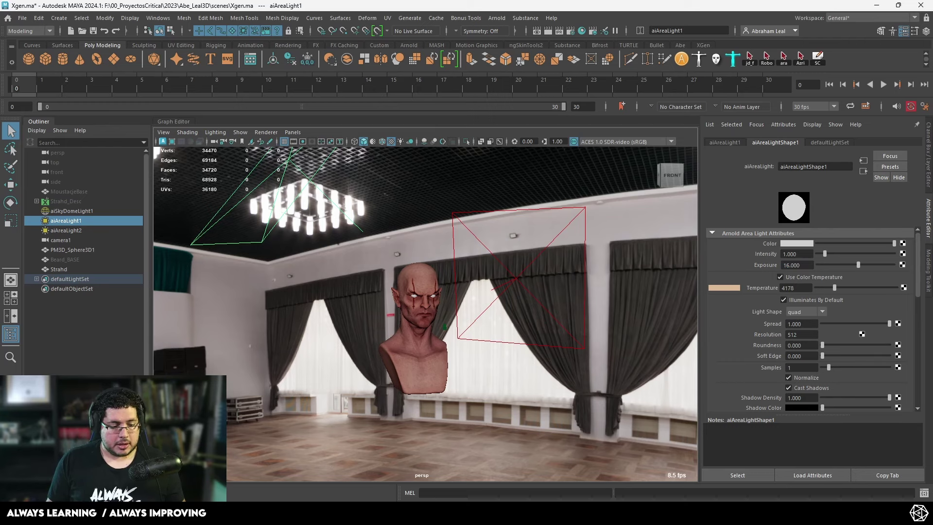
Step: Re-render the head in the Arnold RenderView, inspect the lighting on the face, and stop the render
left_click(318, 513)
left_click(883, 28)
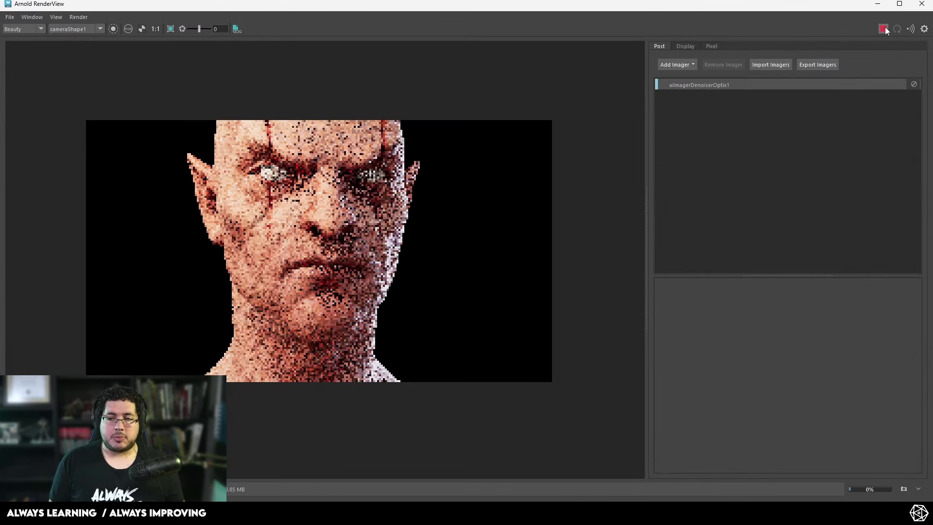
scroll(355, 178, "up", 2)
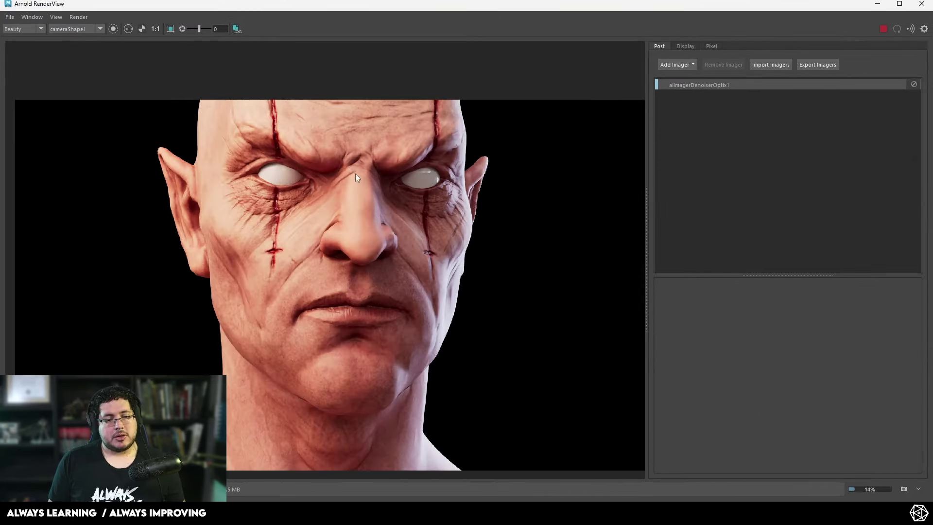
scroll(305, 208, "down", 2)
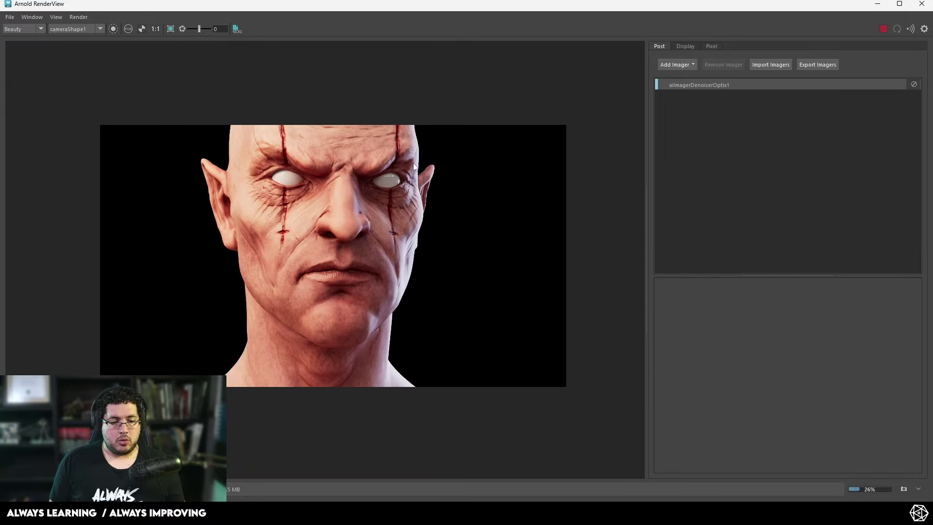
left_click(885, 28)
left_click(878, 5)
Step: Look through camera1 and orbit it to reframe the Strahd head from a slightly different angle
scroll(490, 330, "down", 4)
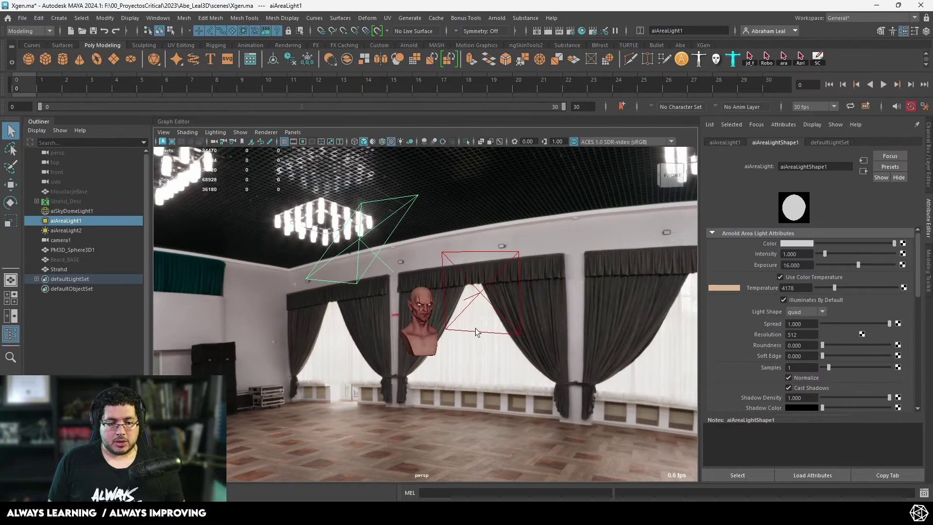
scroll(234, 237, "down", 3)
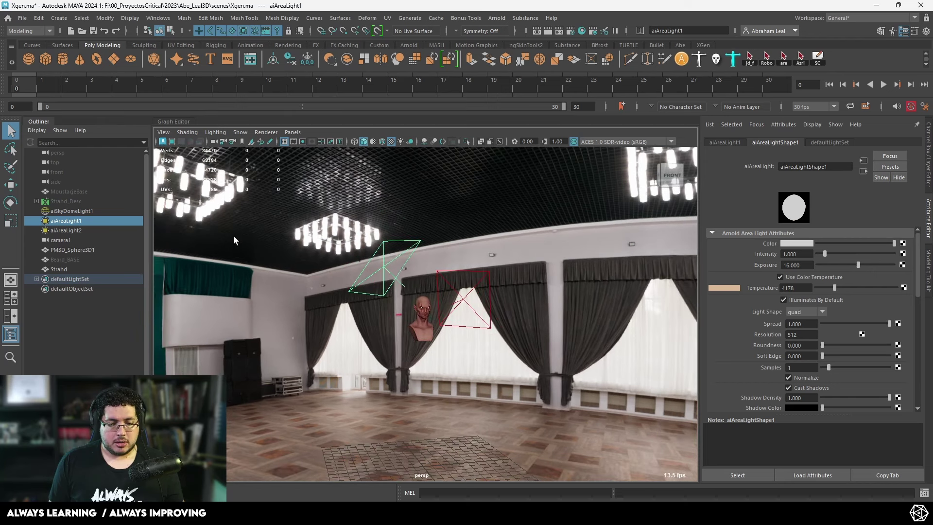
left_click(76, 240)
left_click(293, 132)
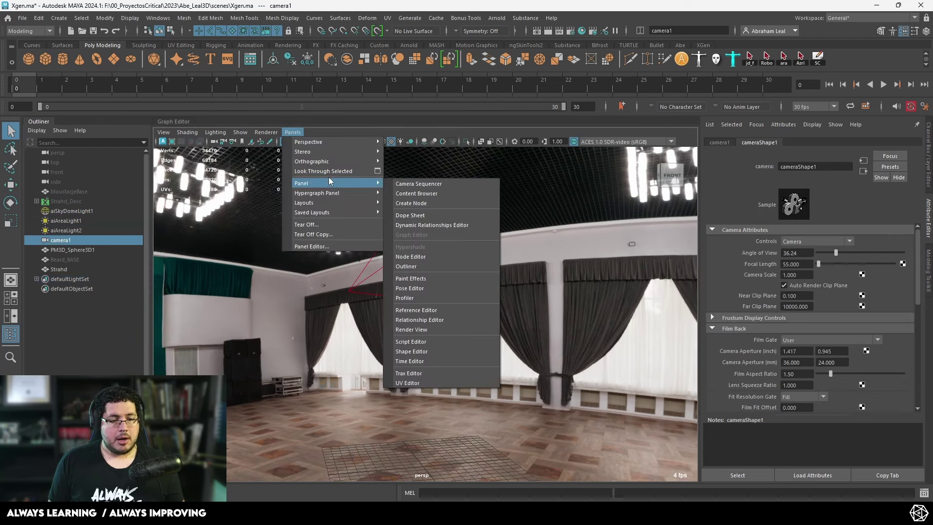
left_click(316, 171)
left_click_drag(449, 281, 424, 284, "alt")
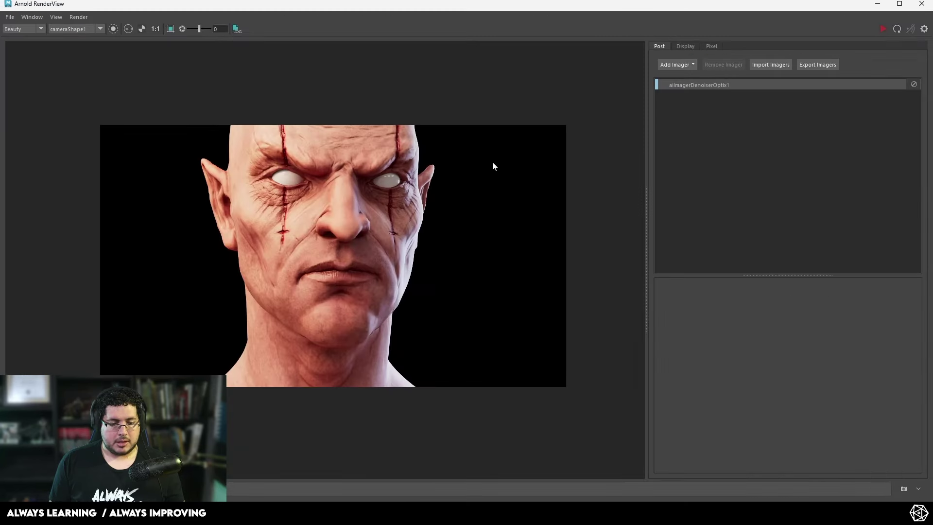
Step: Render the reframed head in the Arnold RenderView and examine the face up close
left_click(883, 28)
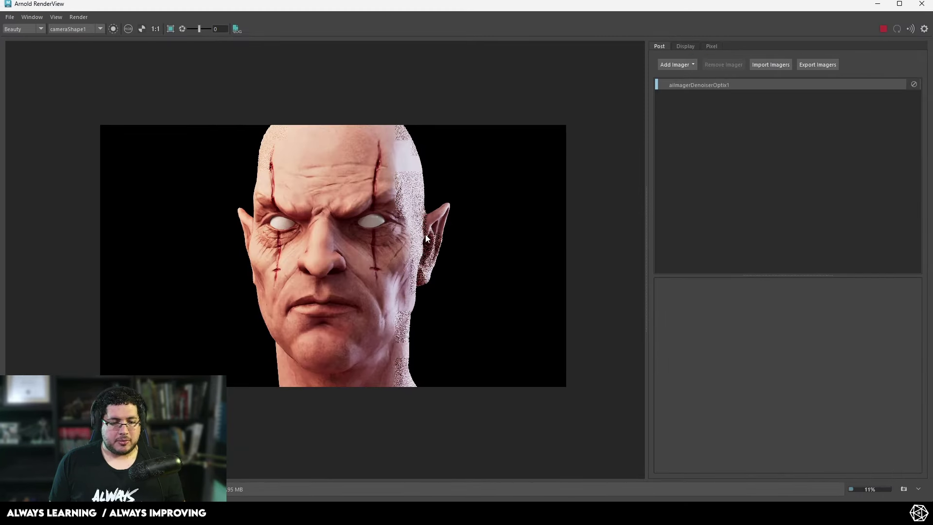
scroll(339, 293, "up", 3)
scroll(339, 291, "down", 2)
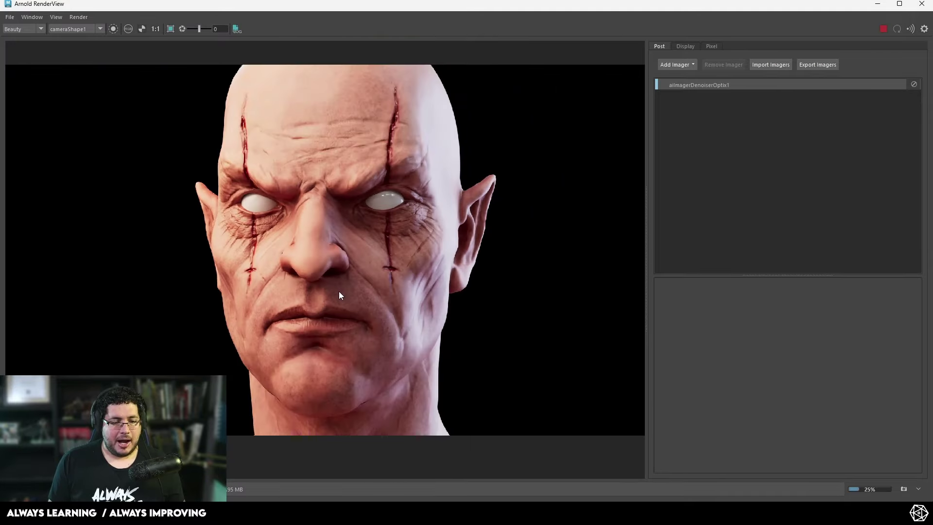
scroll(340, 290, "up", 2)
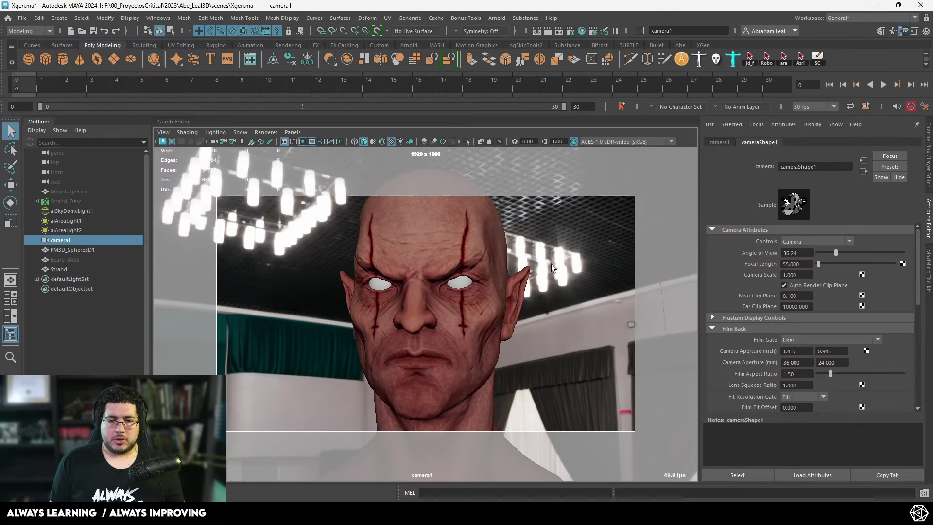
Step: Reposition aiAreaLight2 behind the Strahd head in the perspective view
left_click_drag(552, 264, 480, 326, "alt")
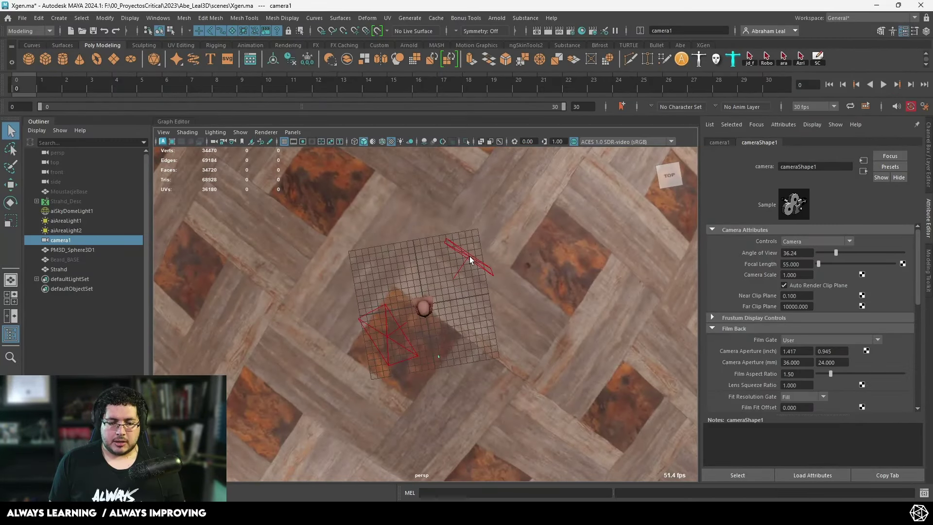
left_click(470, 256)
key("w")
right_click_drag(470, 256, 516, 236, "alt")
left_click_drag(533, 172, 474, 203)
key("e")
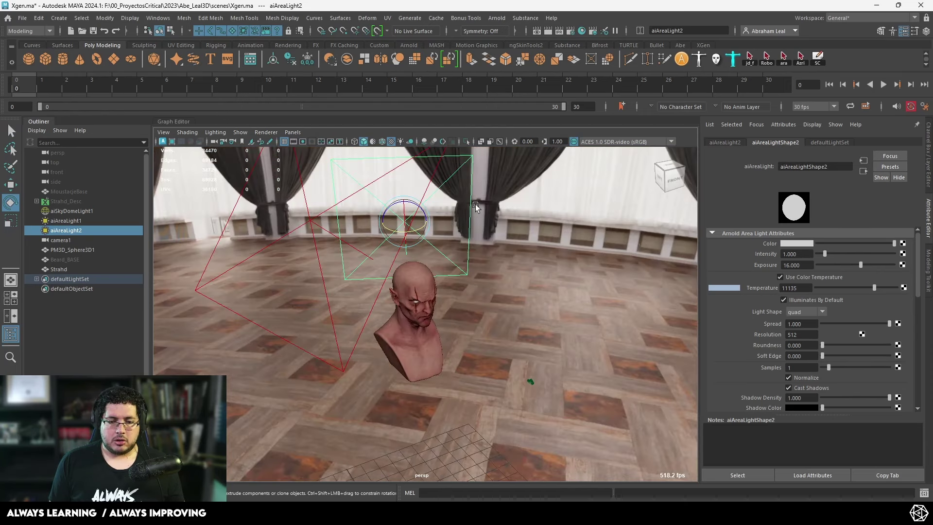
Step: Set aiAreaLight2's exposure to 15
left_click_drag(804, 266, 748, 260)
type("15")
key("Return")
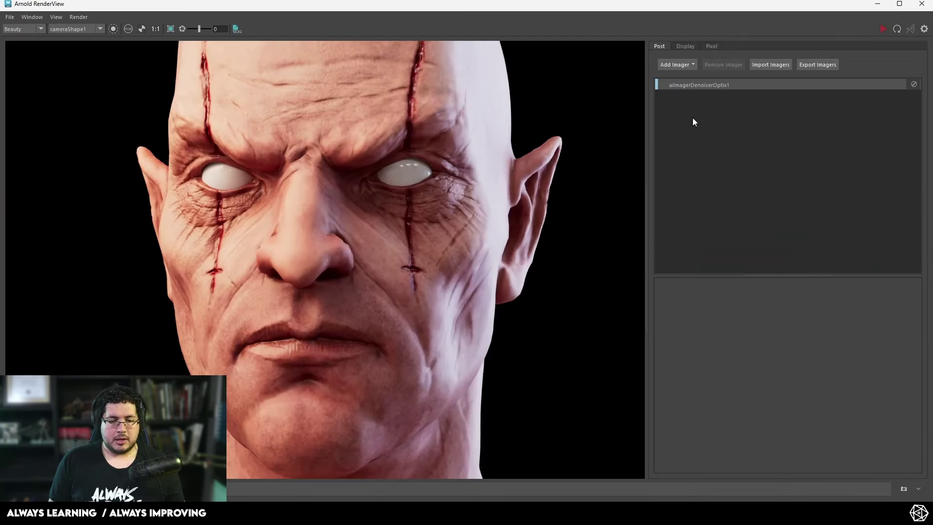
Step: Render the head again and compare the rim lighting up close and from a distance
left_click(884, 29)
scroll(436, 245, "down", 3)
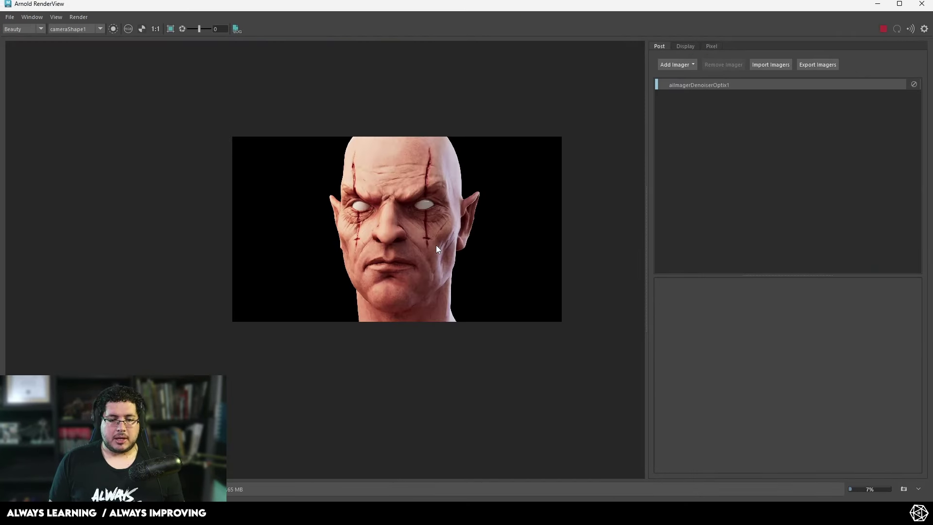
scroll(314, 138, "up", 3)
scroll(492, 139, "down", 3)
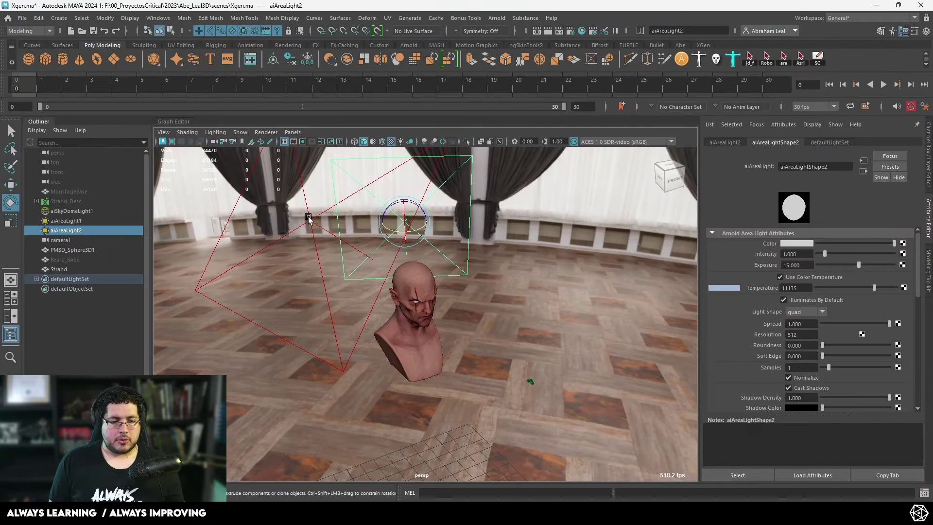
Step: Set aiAreaLight1's exposure to 15
left_click_drag(804, 265, 761, 264)
type("15")
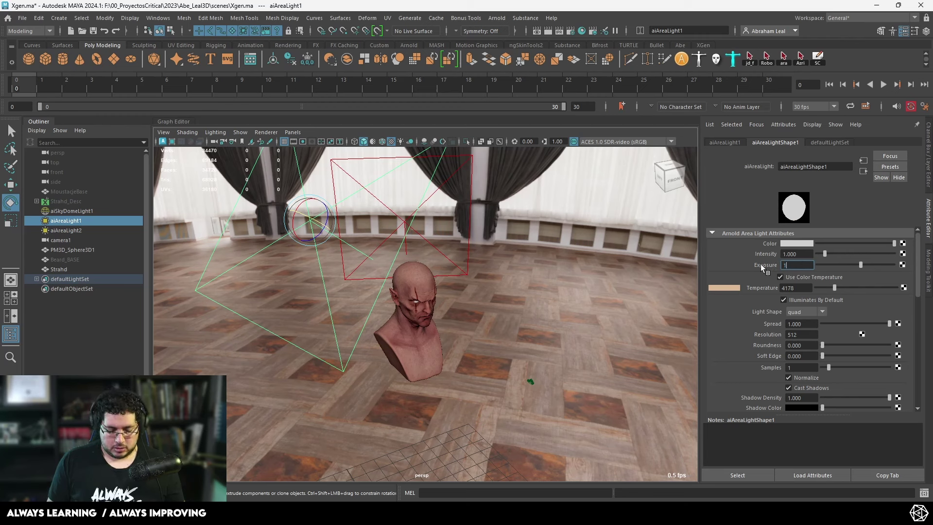
key("Return")
Step: Set the exposure of aiSkyDomeLight1 to -2
left_click(575, 259)
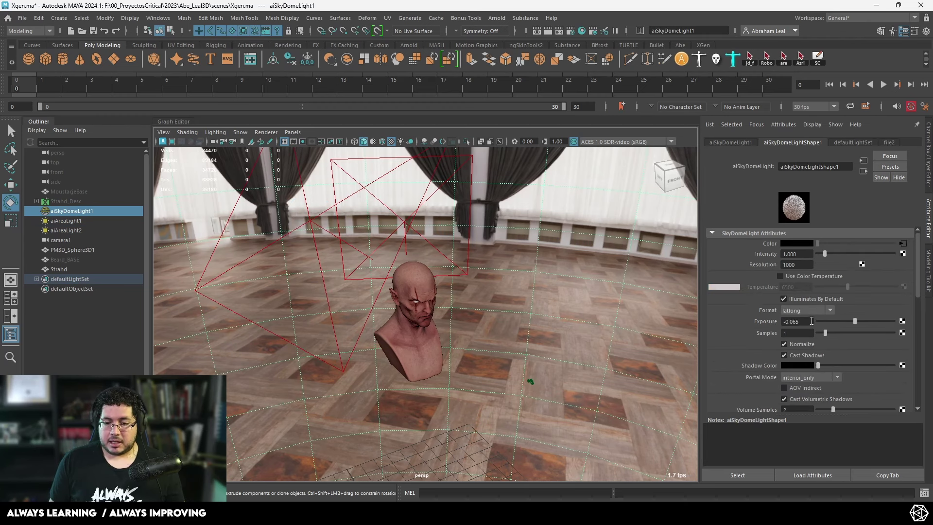
left_click_drag(811, 320, 742, 318)
type("-")
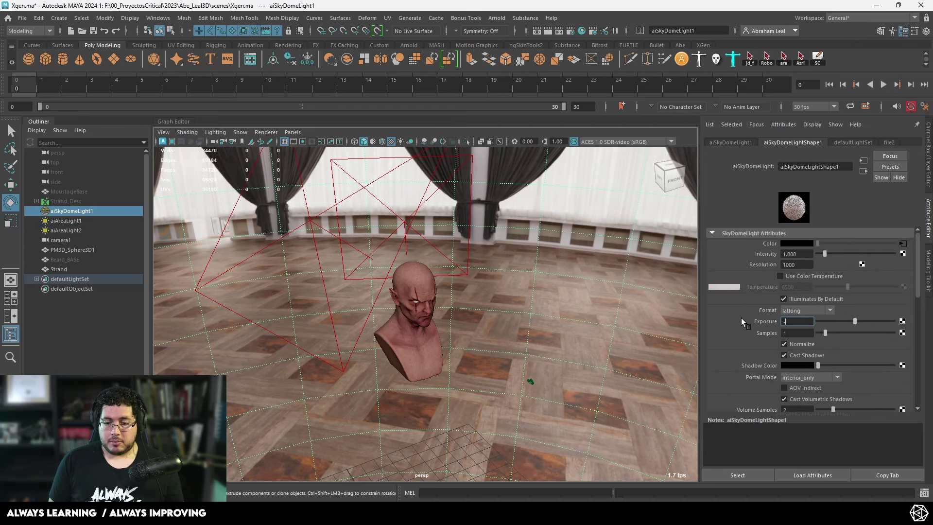
type("2")
key("Return")
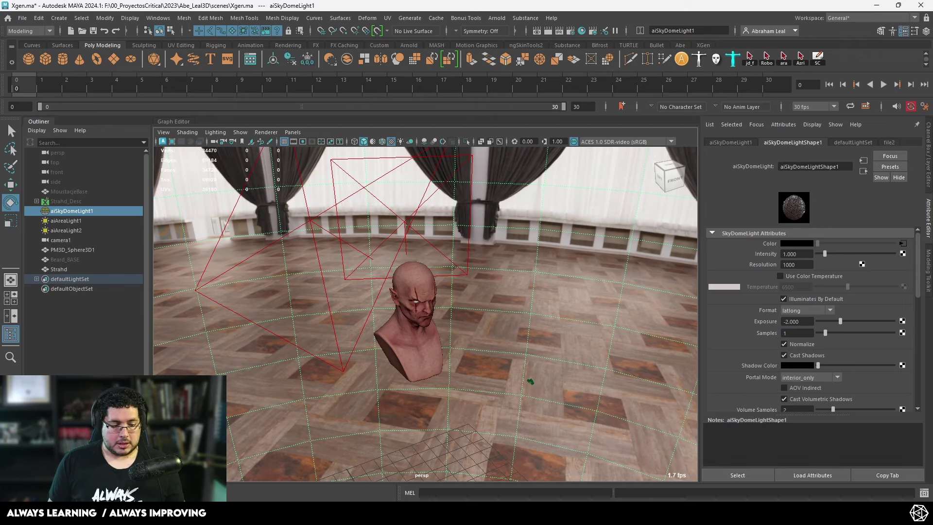
Step: Re-render the head with the dimmed sky dome, inspect the face up close, and return to the scene
left_click(204, 513)
left_click(883, 29)
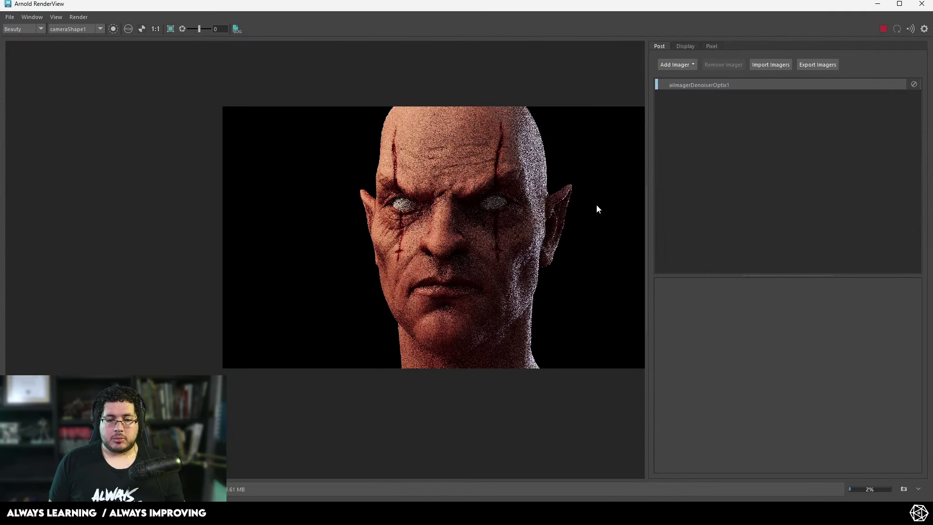
scroll(528, 243, "up", 2)
scroll(528, 243, "up", 2)
left_click(884, 29)
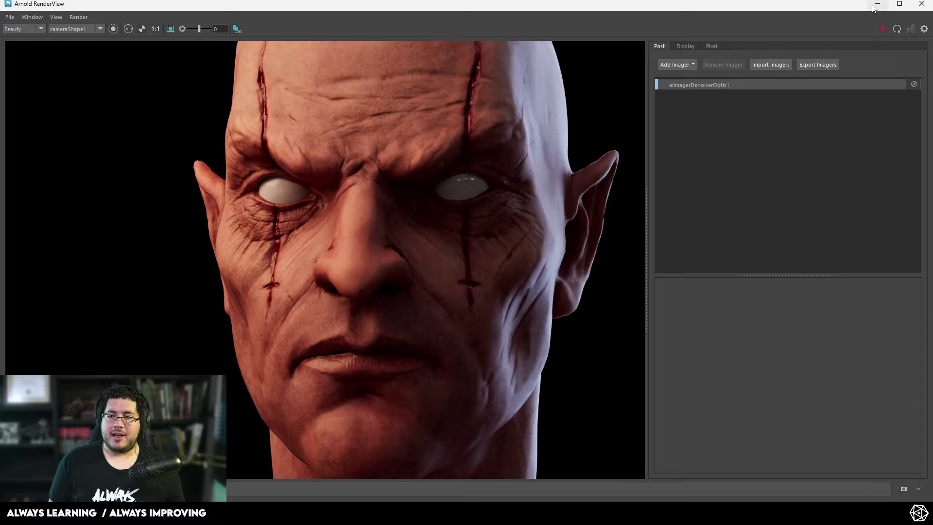
left_click(877, 4)
Step: Set aiSkyDomeLight1's exposure to -1 and re-render the head in the Arnold RenderView
key("ctrl+shift+q")
double_click(797, 321)
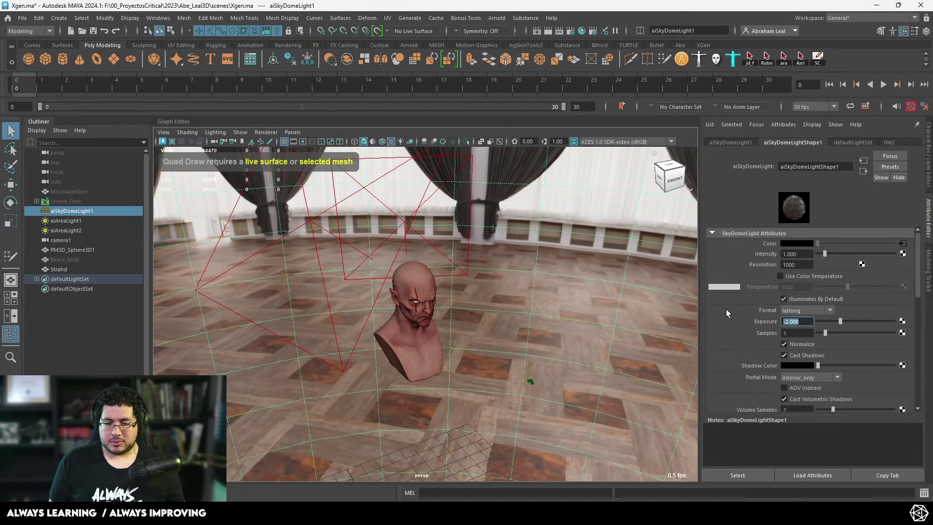
type("1")
key("Return")
left_click_drag(810, 323, 766, 323)
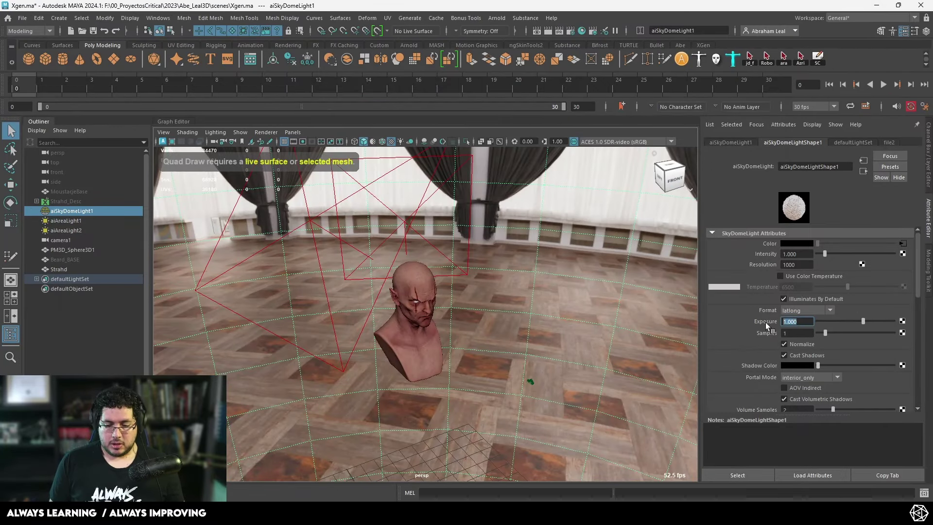
type(".-2")
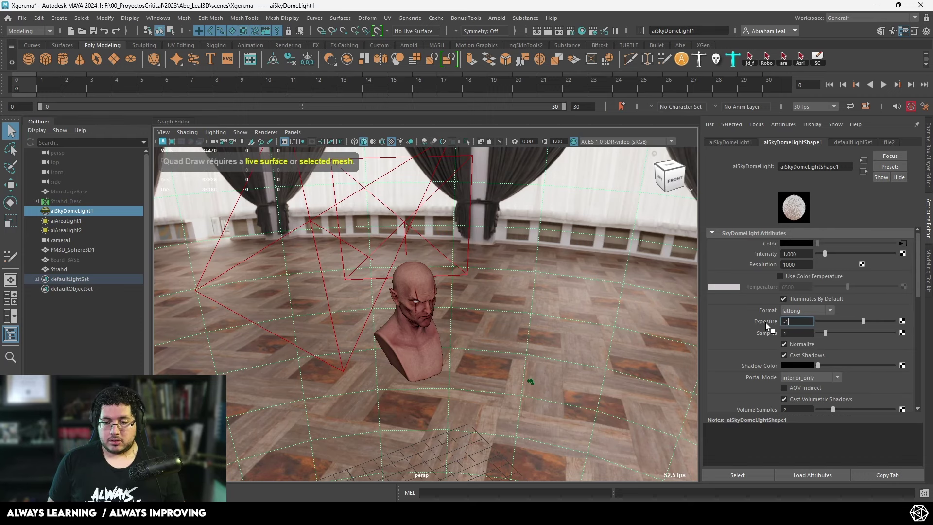
key("Return")
key("alt+Tab")
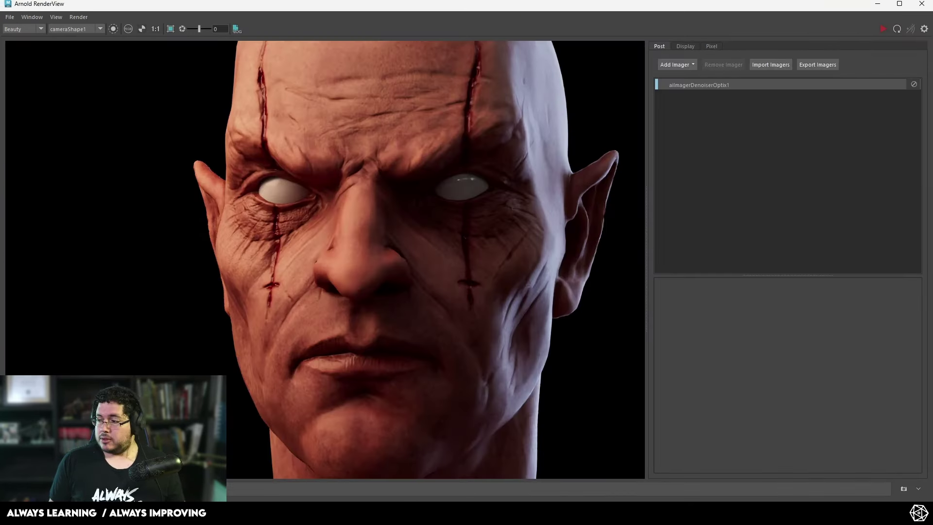
left_click(883, 28)
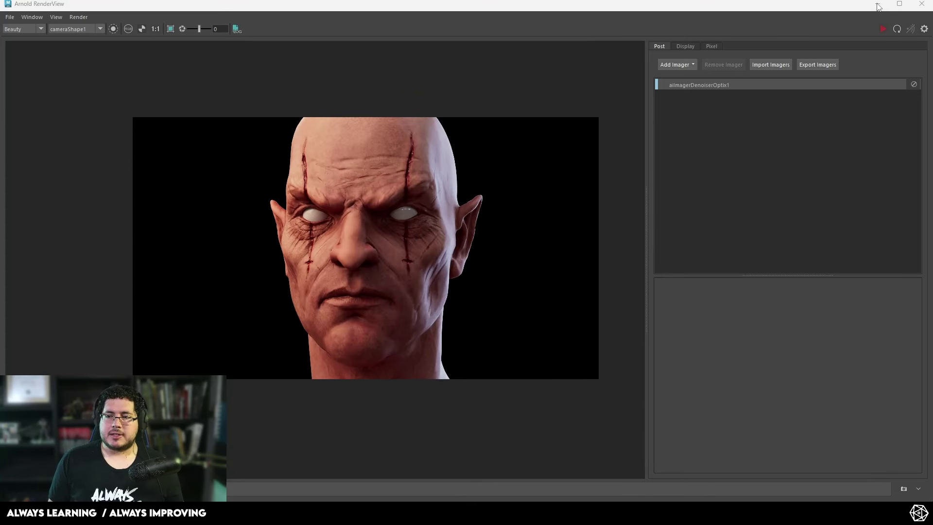
Step: Set aiSkyDomeLight1's exposure to 0 and re-render the head to inspect the face up close
left_click(878, 5)
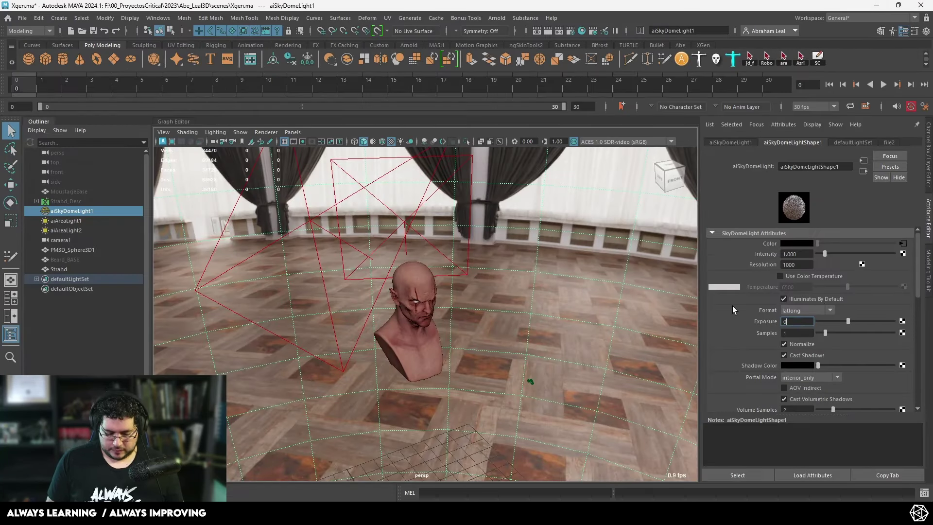
key("Return")
left_click(278, 513)
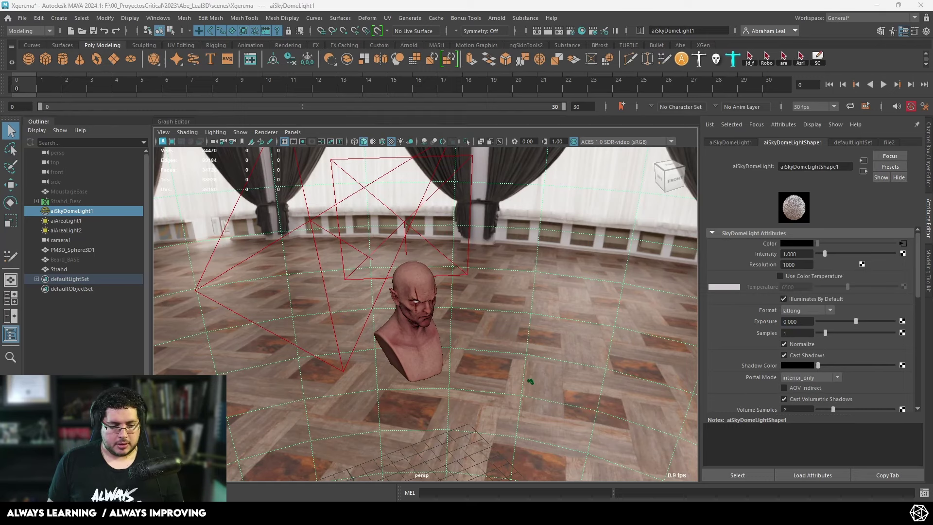
left_click(897, 29)
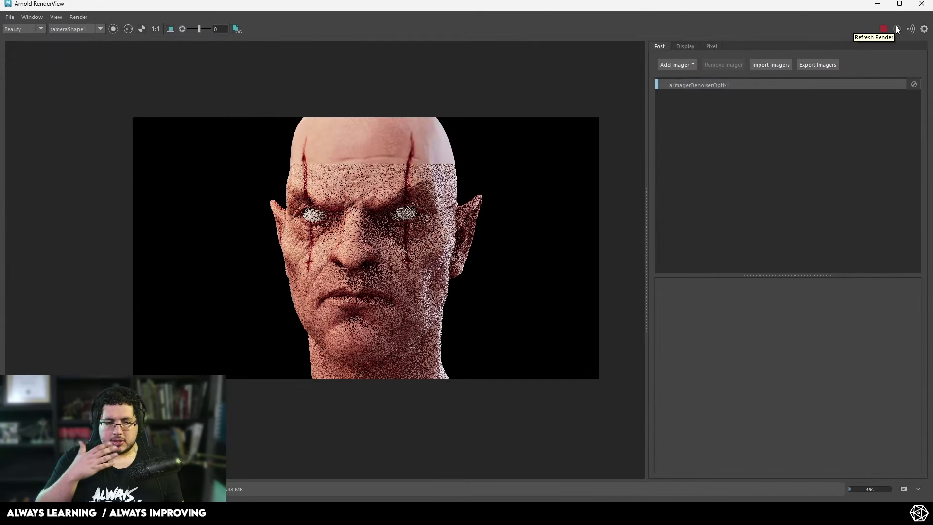
scroll(362, 199, "up", 3)
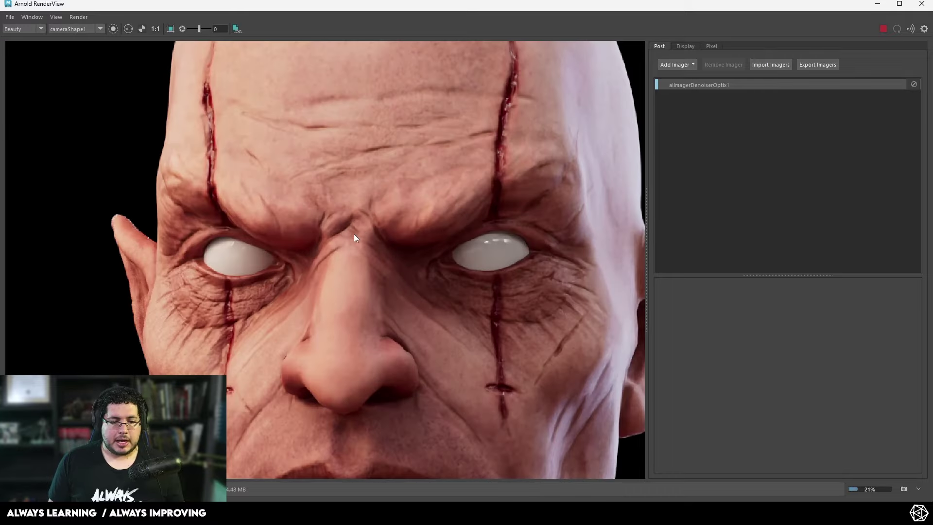
middle_click_drag(480, 246, 446, 224)
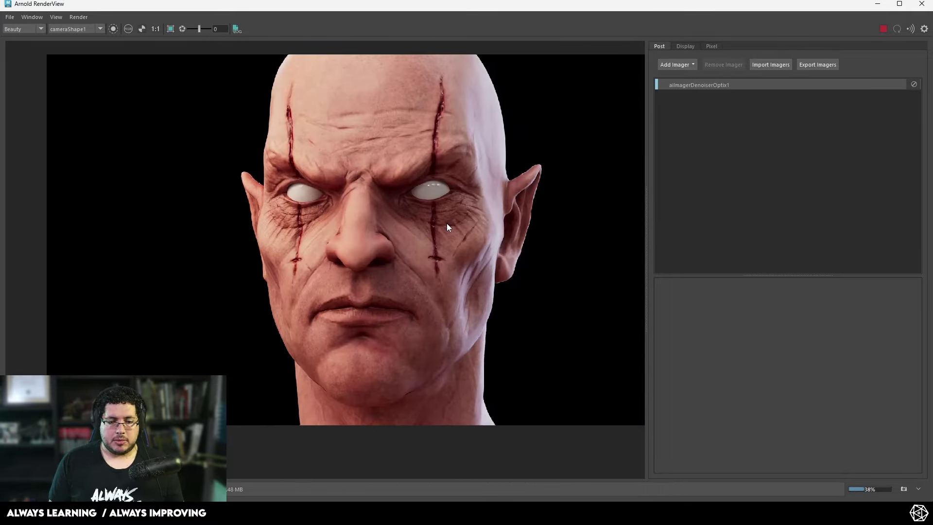
scroll(370, 238, "up", 3)
scroll(373, 235, "down", 3)
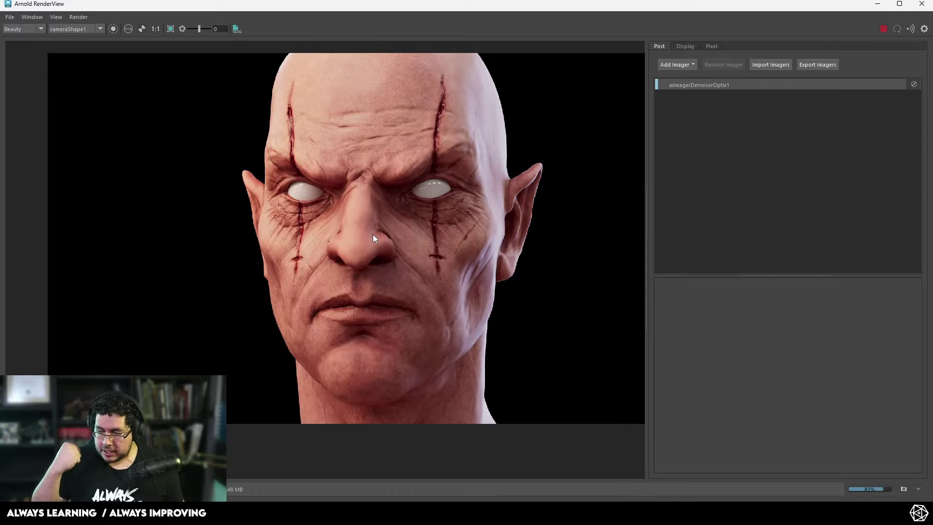
scroll(475, 200, "down", 3)
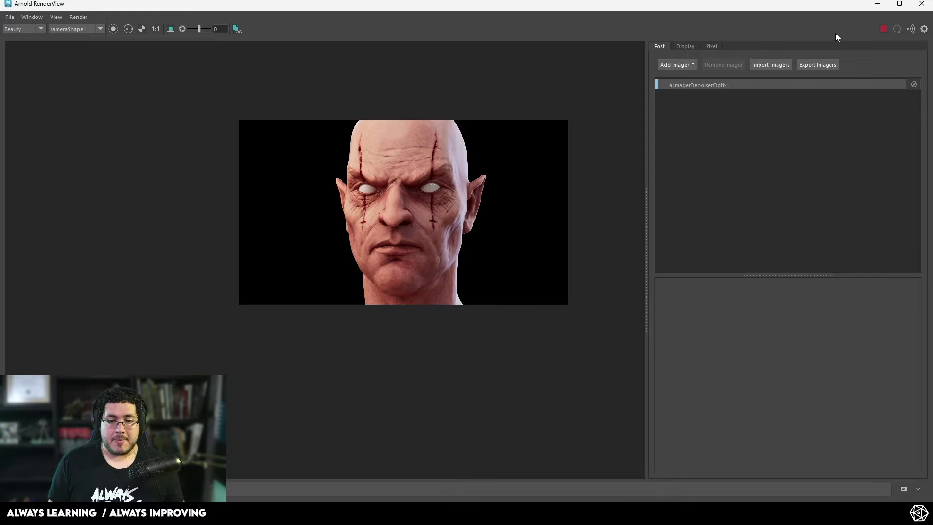
Step: Bring up the Hypershade shading network and select the StrahdSkin material node
left_click(878, 4)
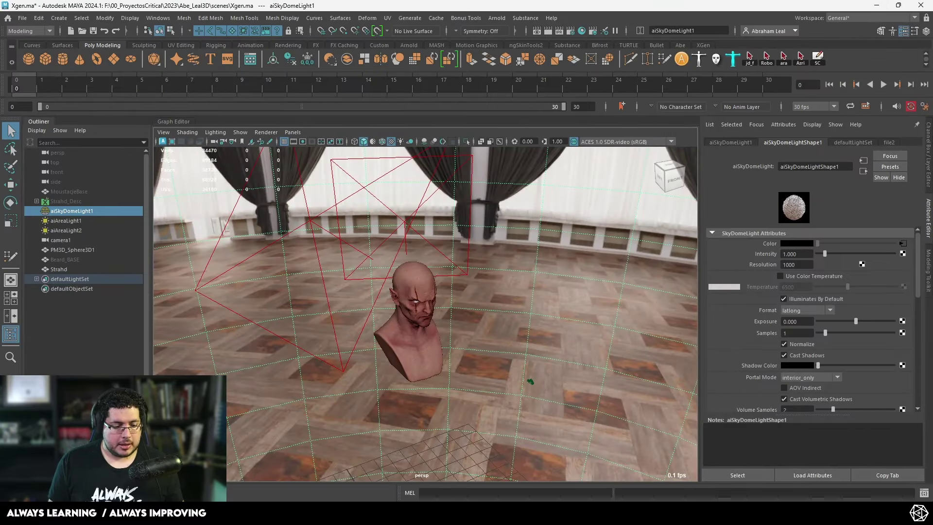
left_click(326, 513)
left_click(874, 4)
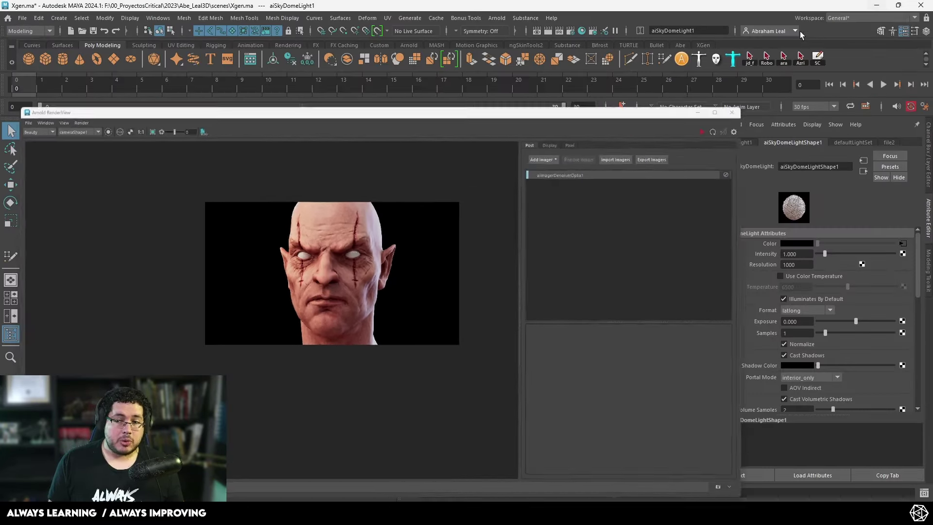
left_click(350, 513)
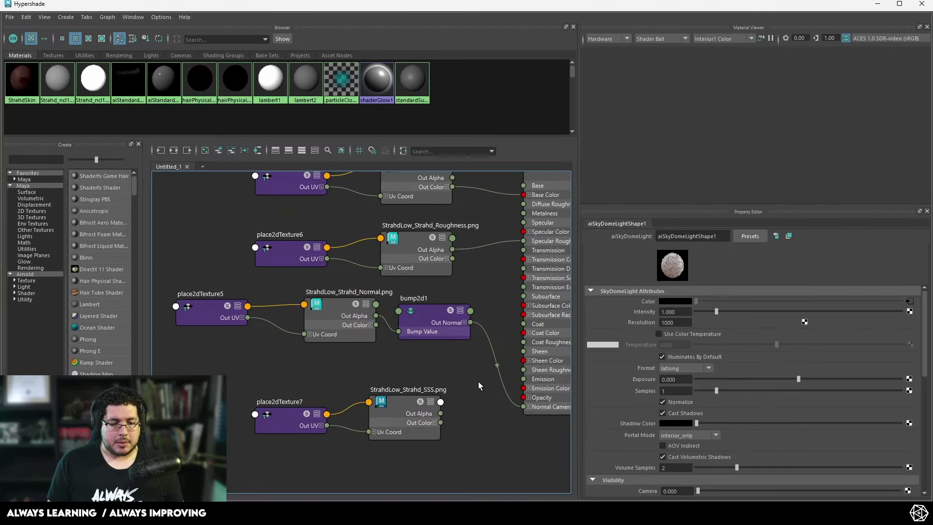
scroll(471, 379, "down", 3)
middle_click_drag(405, 366, 404, 381, "alt")
left_click(262, 408)
key("Delete")
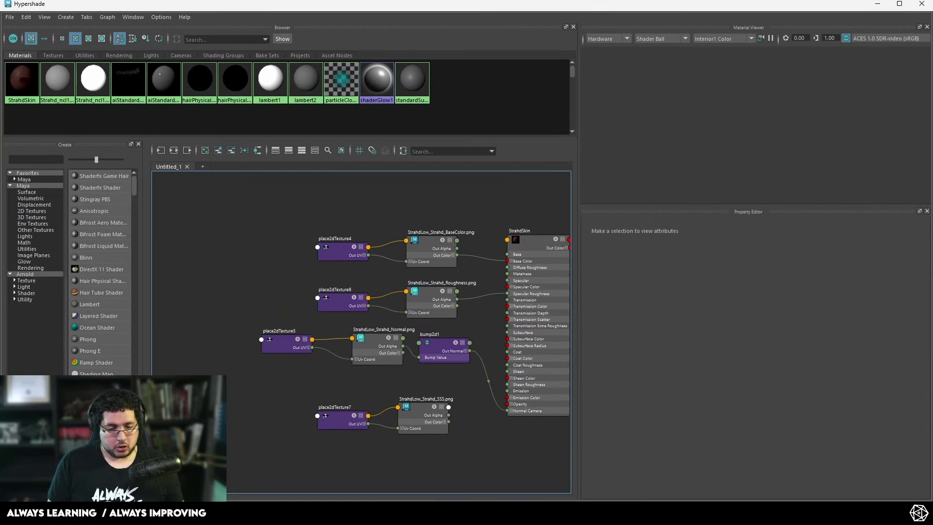
middle_click_drag(457, 262, 381, 281, "alt")
left_click_drag(464, 282, 484, 267)
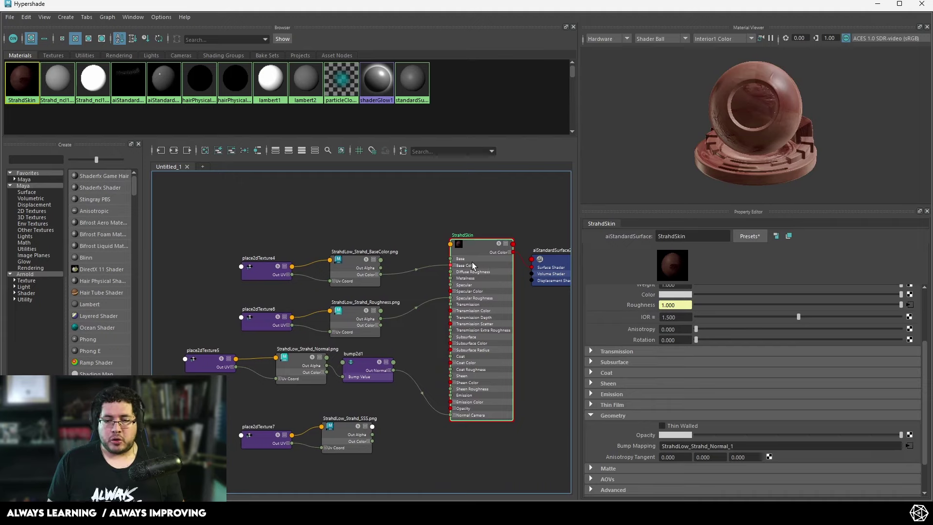
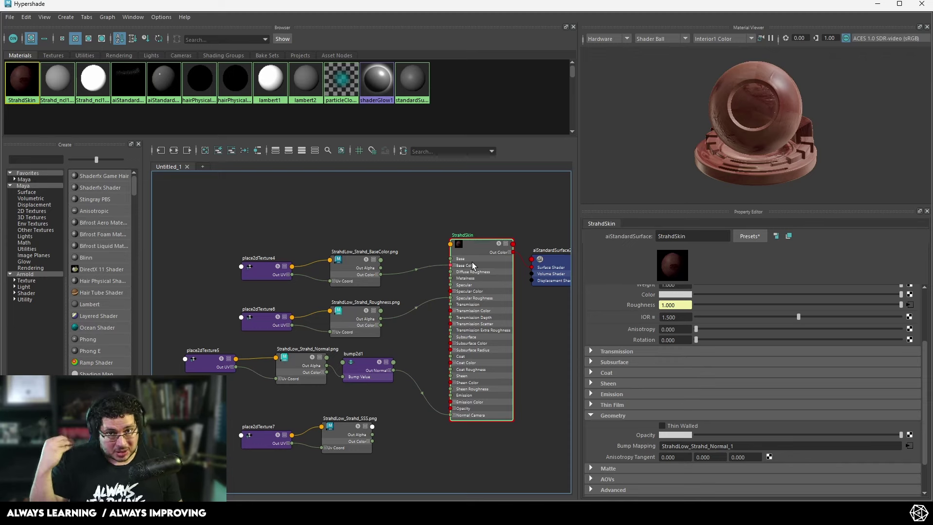
Step: Disconnect the StrahdLow_Strahd_BaseColor.png texture from StrahdSkin's Base Color
scroll(409, 339, "up", 3)
scroll(407, 339, "down", 3)
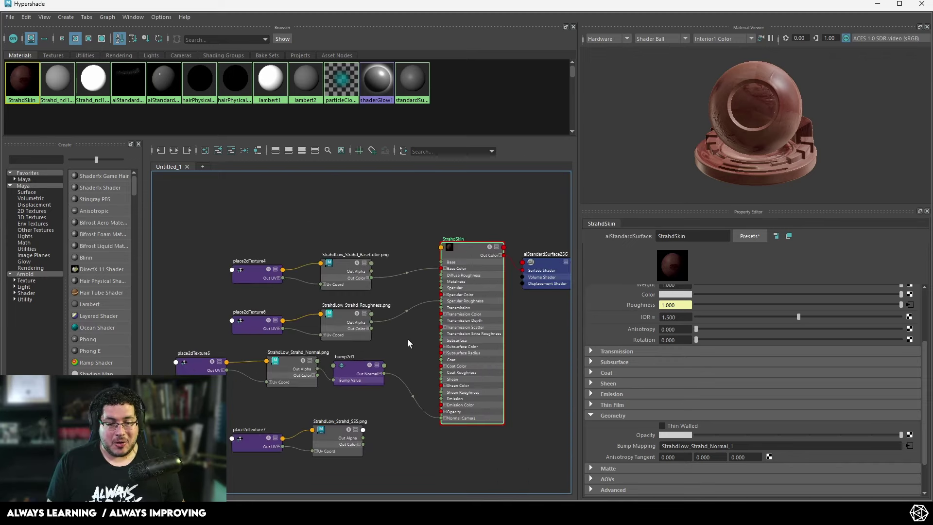
scroll(437, 264, "up", 3)
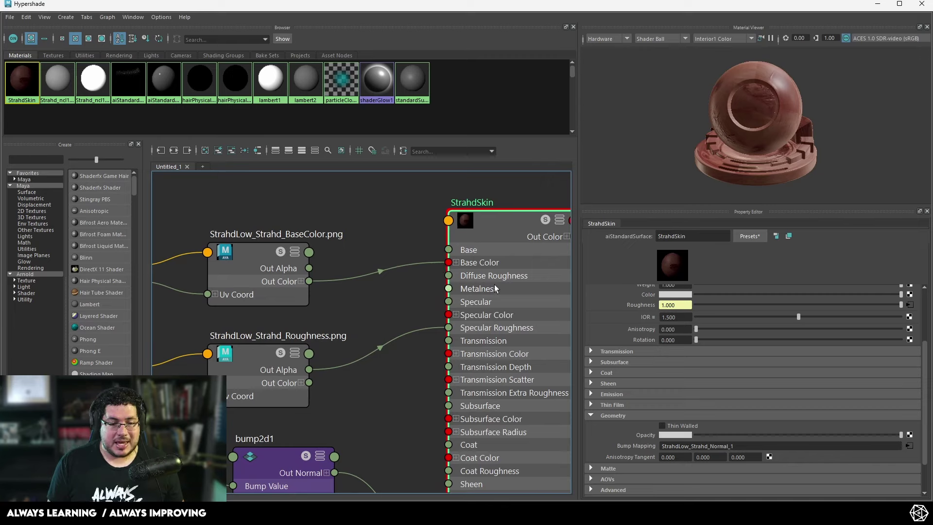
left_click_drag(436, 263, 389, 248)
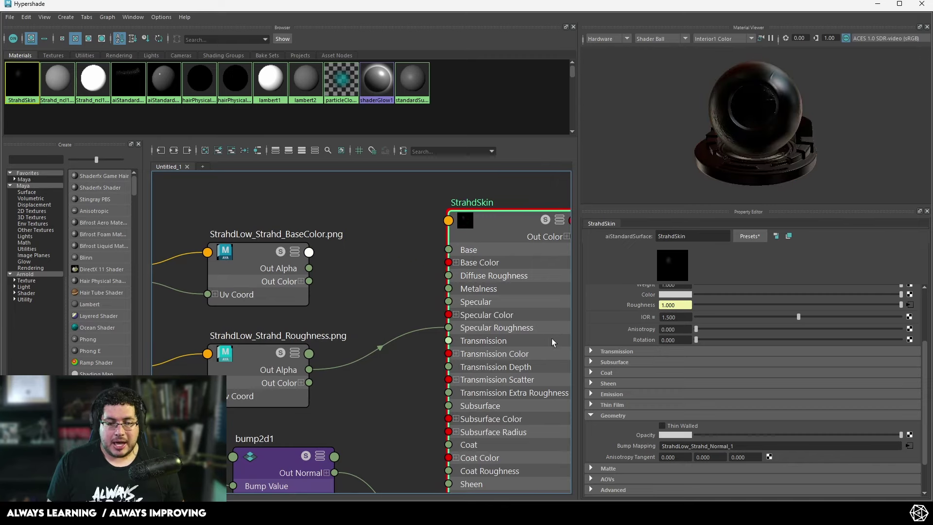
Step: Set StrahdSkin's subsurface weight to 1 and connect the BaseColor texture's Out Color to Subsurface Color
scroll(678, 328, "up", 3)
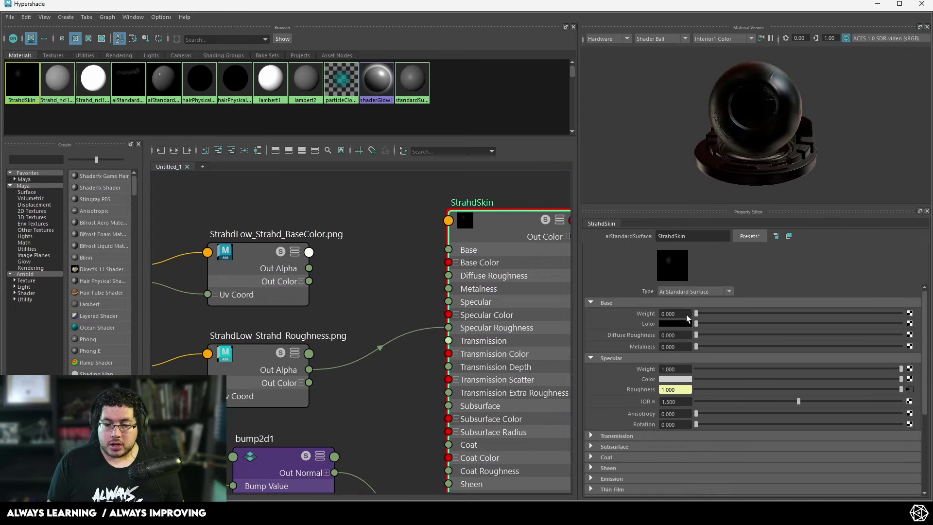
scroll(686, 314, "down", 2)
scroll(640, 365, "down", 1)
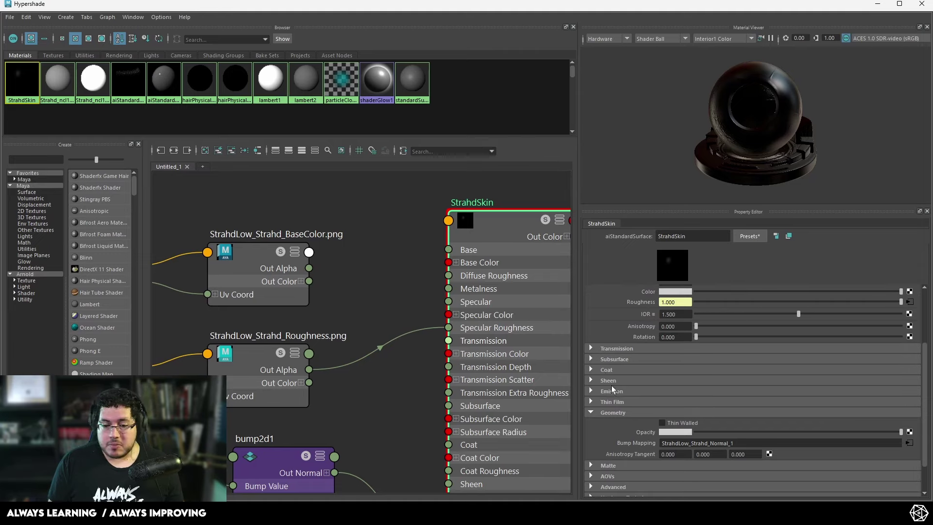
left_click(591, 359)
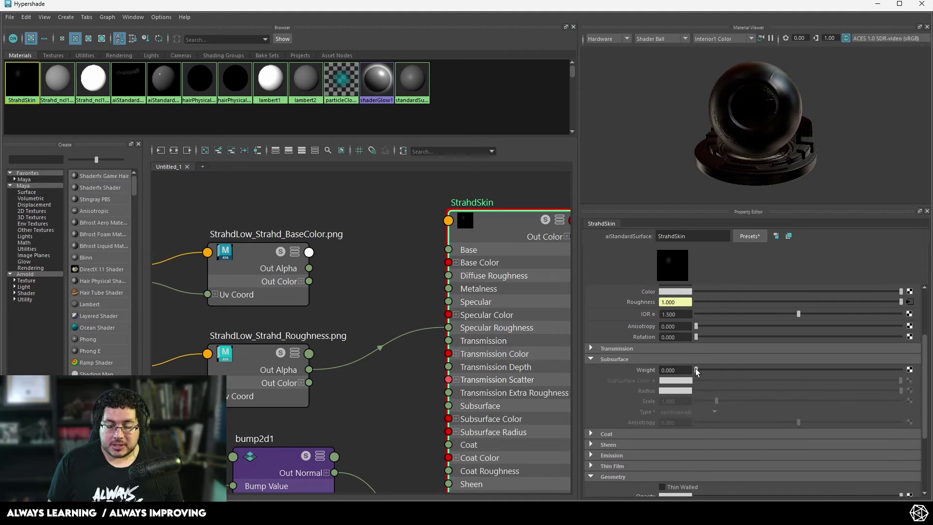
left_click_drag(695, 369, 902, 370)
middle_click_drag(395, 276, 387, 234, "alt")
left_click_drag(301, 241, 448, 379)
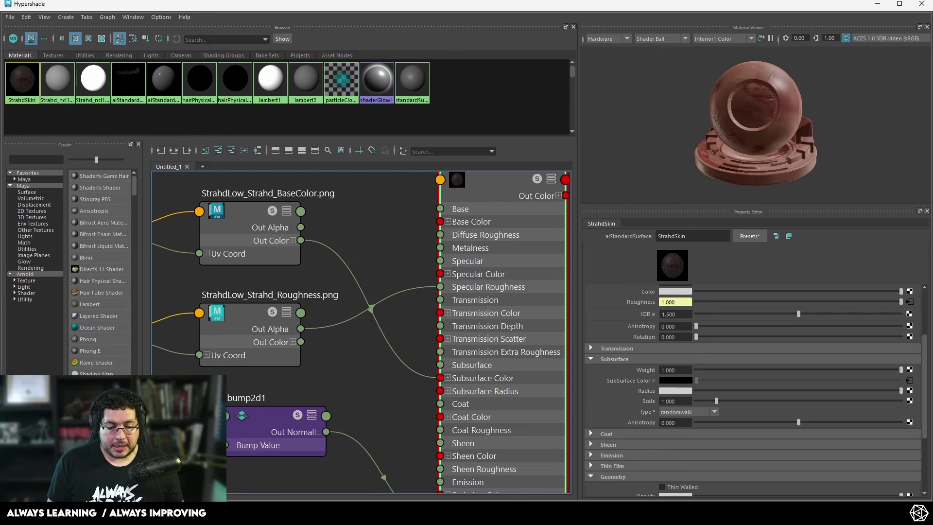
Step: Re-render the head with subsurface scattering, inspect the skin and ears up close, and stop the render
left_click(878, 4)
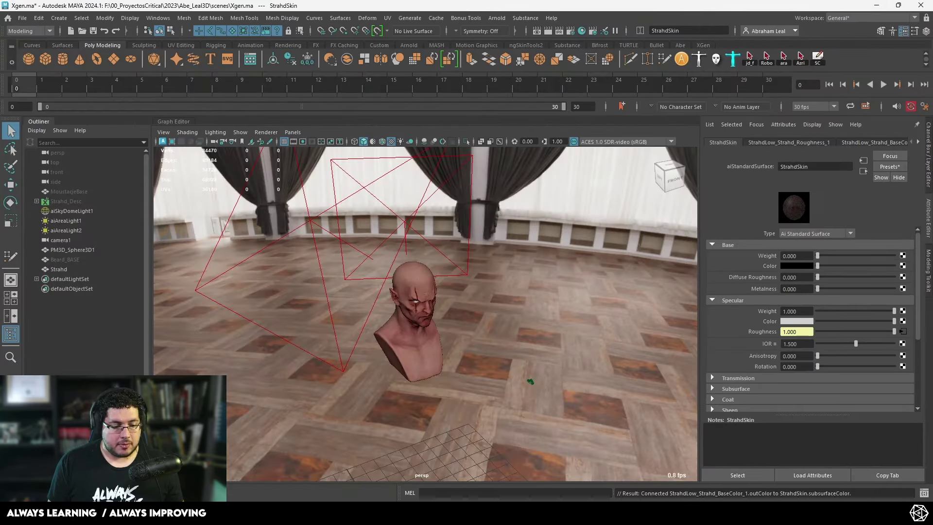
key("alt+Tab")
scroll(459, 227, "up", 4)
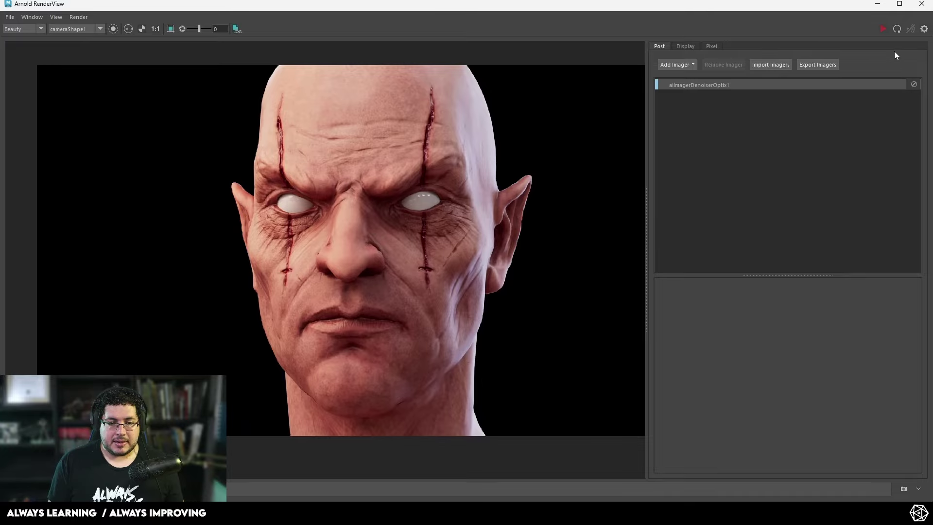
left_click(886, 29)
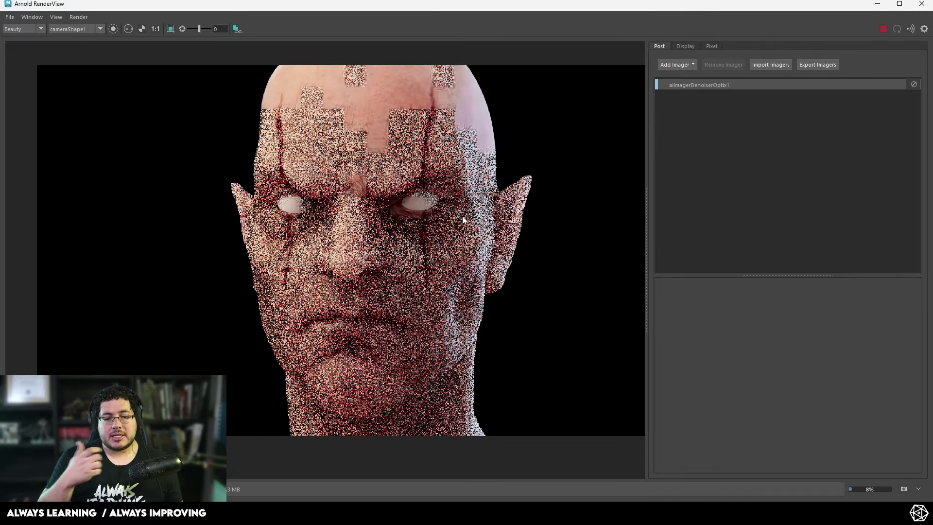
scroll(566, 219, "up", 3)
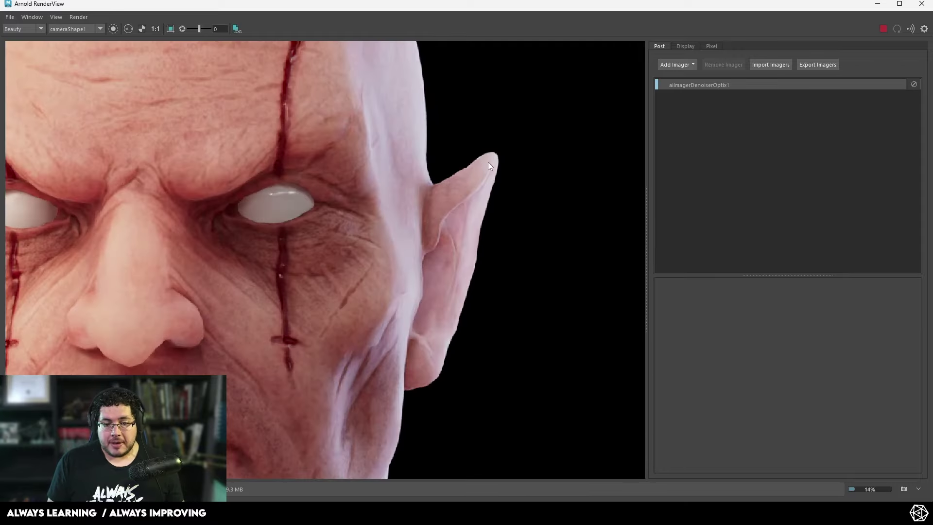
scroll(479, 214, "down", 3)
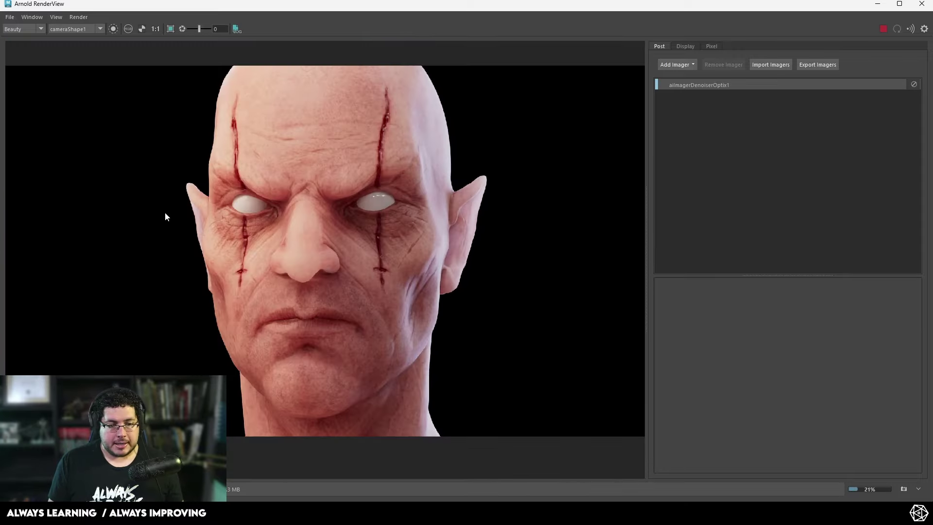
scroll(478, 211, "up", 3)
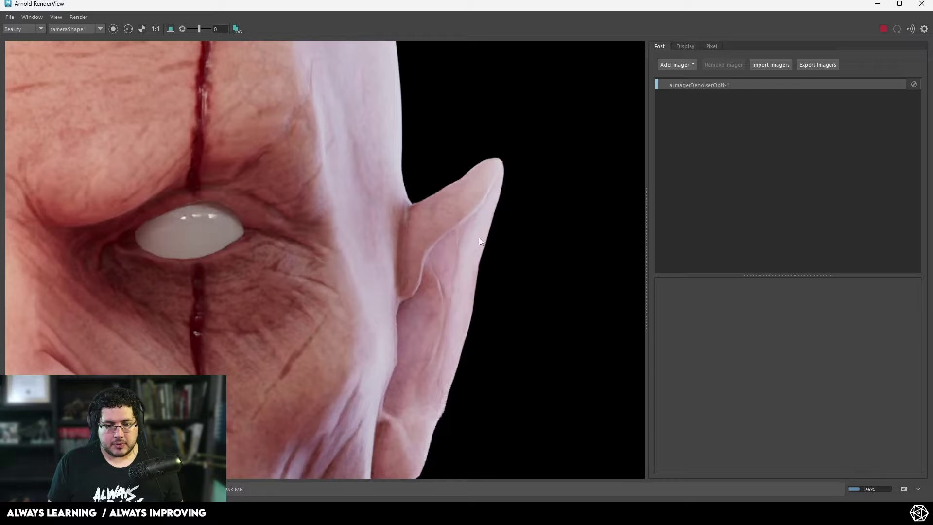
scroll(476, 281, "down", 5)
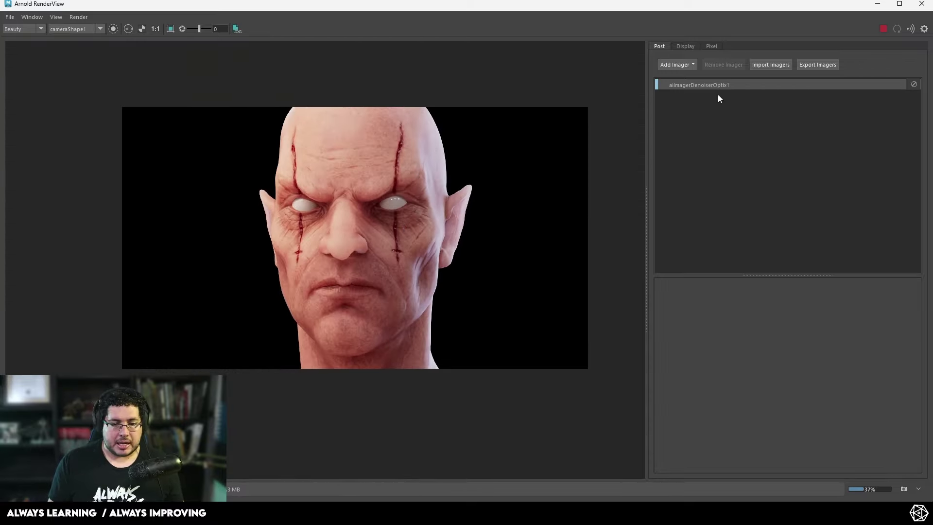
left_click(884, 29)
left_click(878, 5)
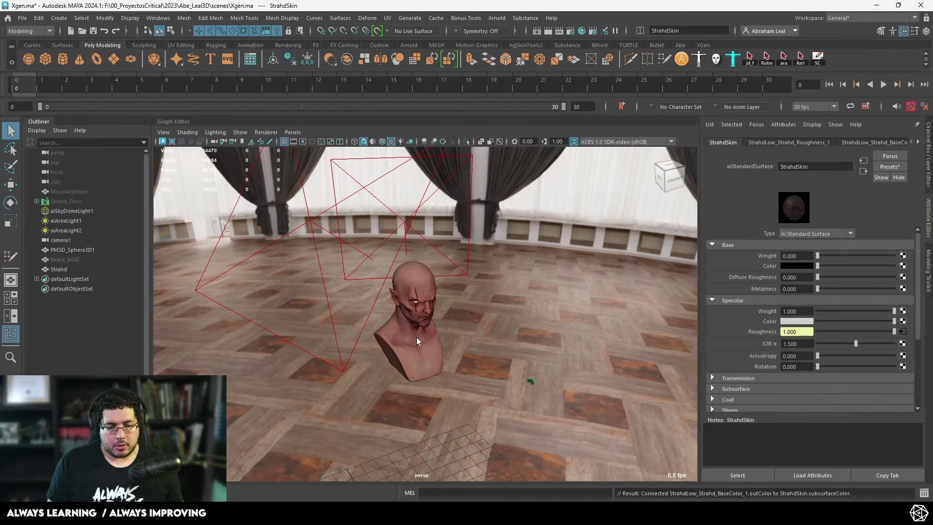
Step: Set StrahdSkin's subsurface radius color to red in the Hypershade
left_click(44, 495)
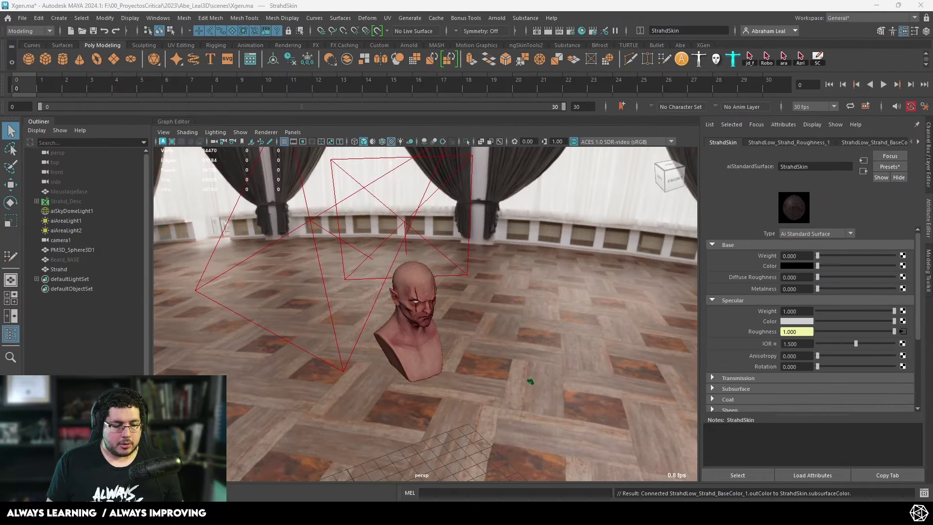
middle_click_drag(401, 358, 334, 325, "alt")
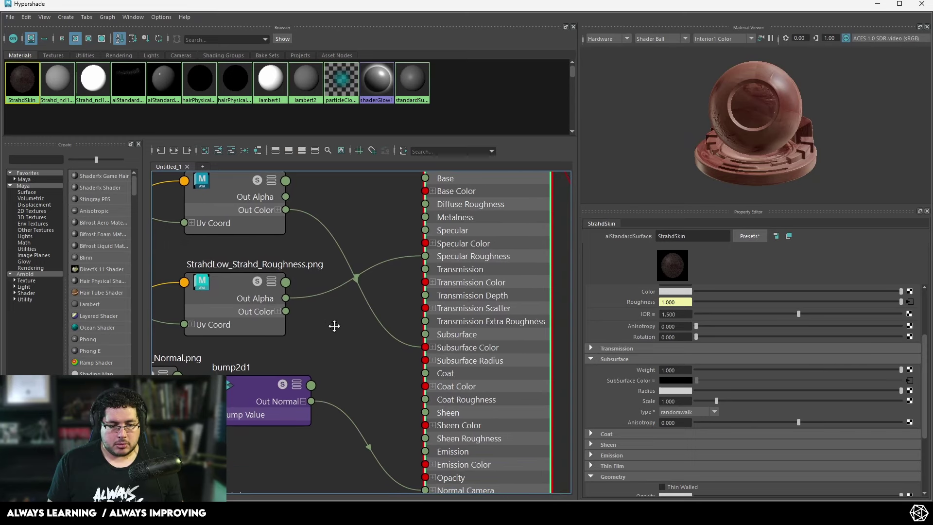
left_click(667, 392)
left_click(674, 391)
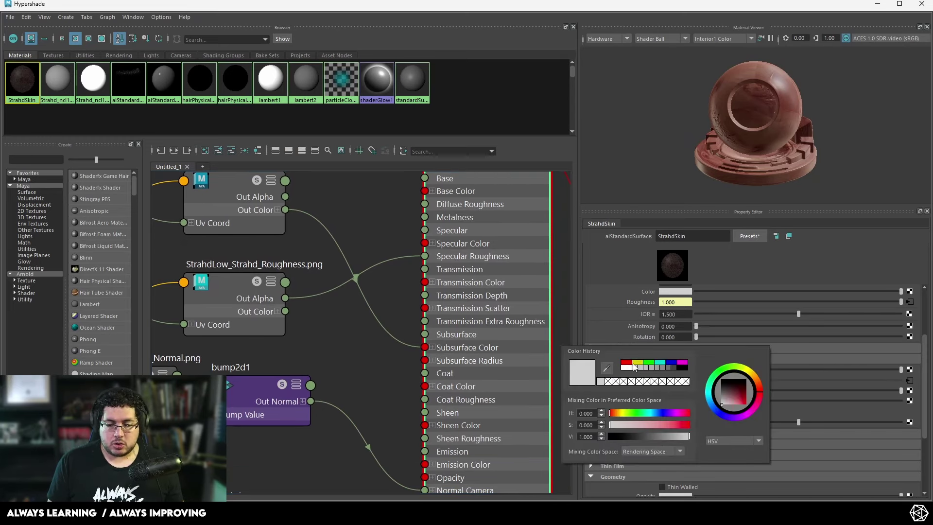
left_click(631, 363)
Step: Re-render the head with the red subsurface radius and inspect the ear and forehead up close
left_click(877, 5)
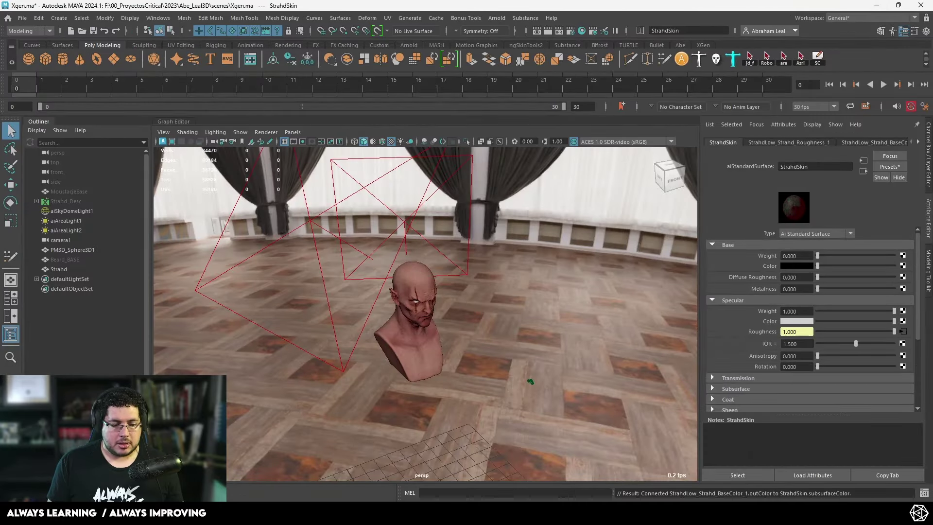
left_click(97, 513)
left_click(883, 30)
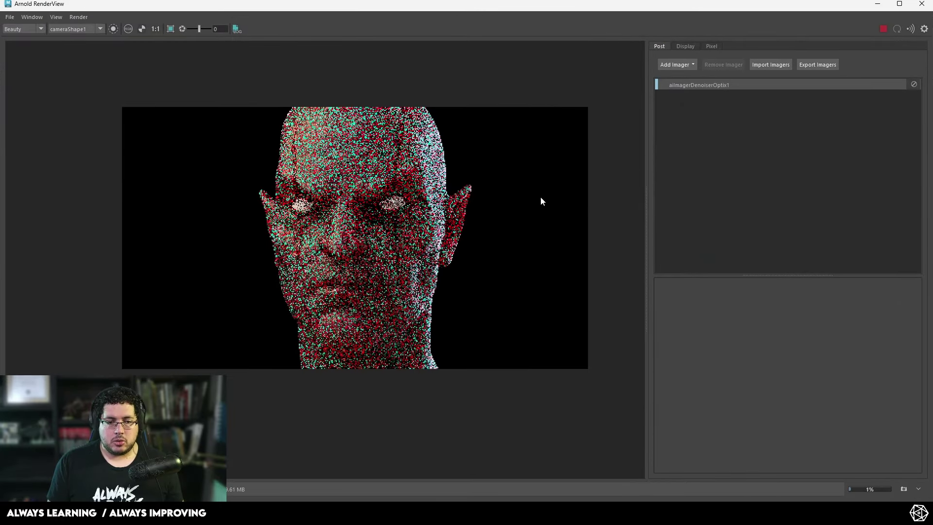
scroll(535, 196, "up", 4)
scroll(311, 253, "down", 6)
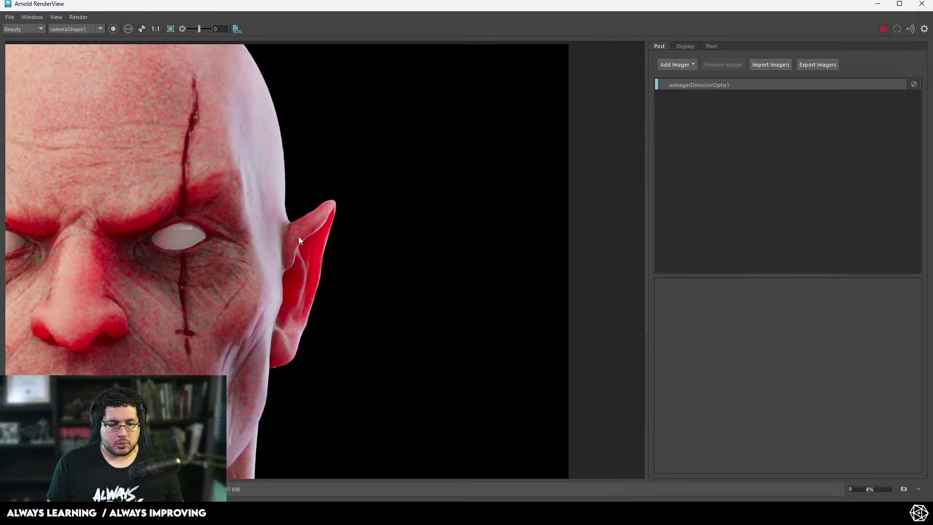
scroll(403, 158, "up", 5)
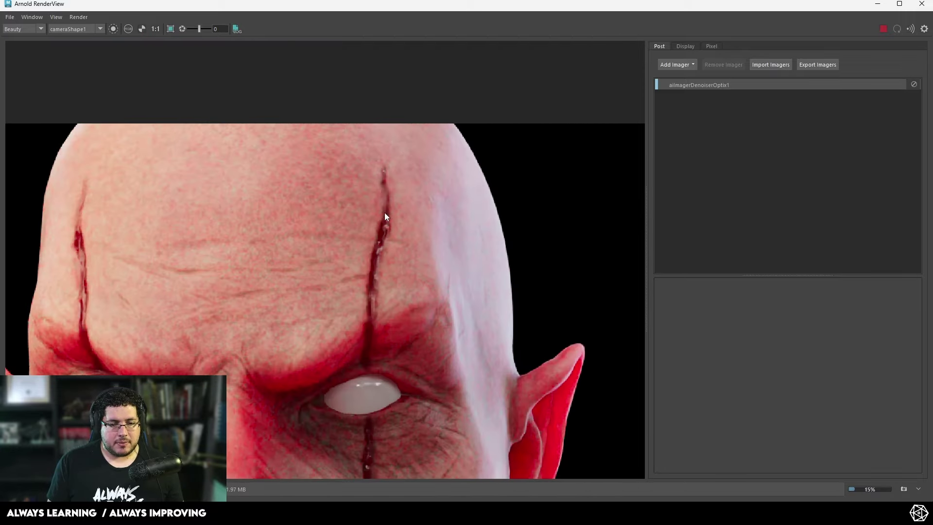
Step: Set StrahdSkin's subsurface radius color to a pale pink with a saturation of about 0.417
scroll(386, 215, "down", 4)
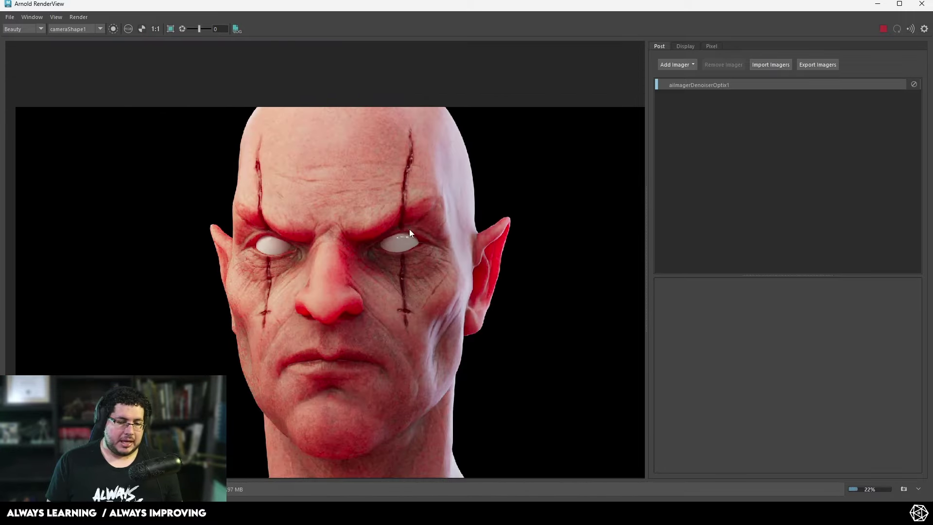
scroll(437, 229, "down", 2)
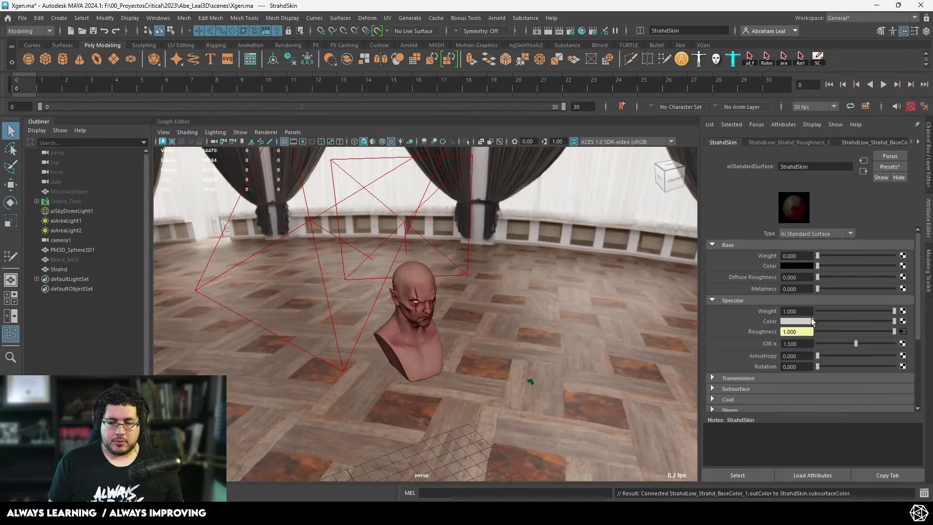
scroll(741, 340, "down", 3)
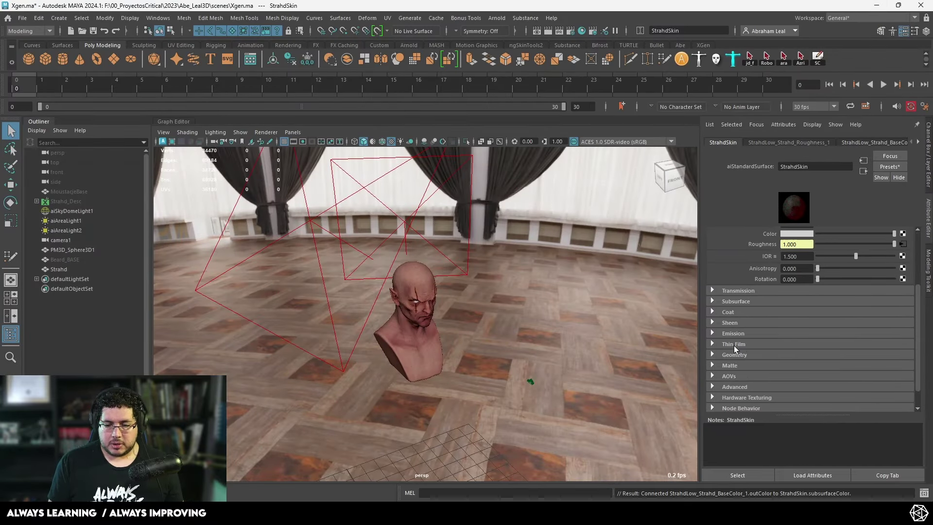
left_click(713, 301)
left_click(809, 334)
left_click(773, 312)
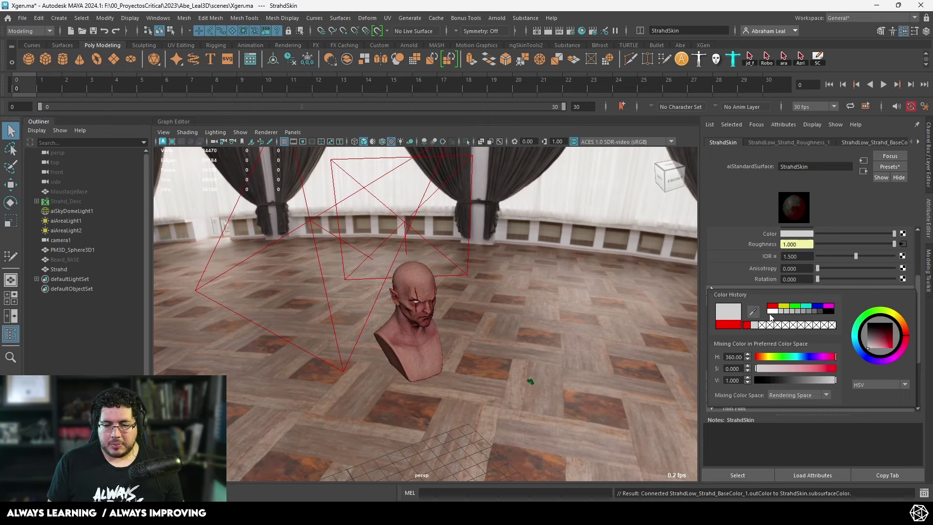
left_click_drag(765, 372, 791, 371)
Step: Re-render the head with the pale pink subsurface radius and inspect the face and ear
key("alt+Tab")
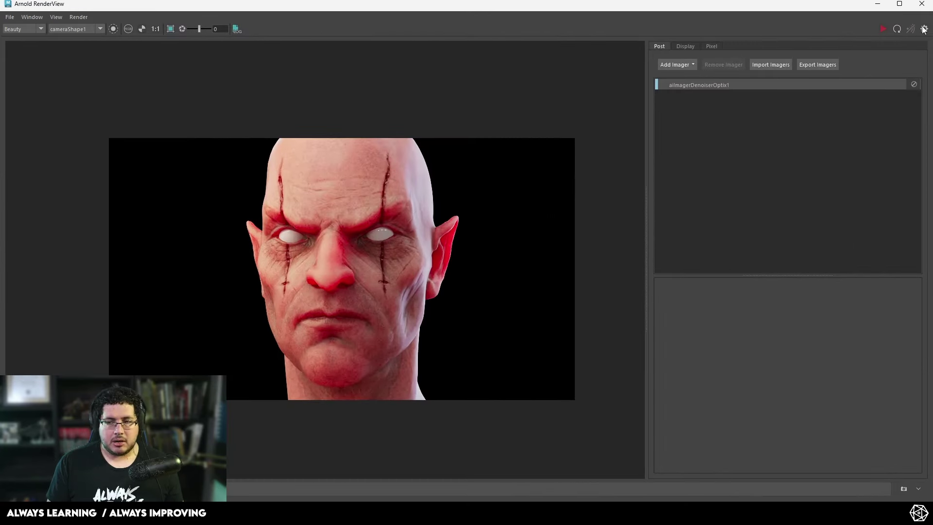
left_click(884, 29)
scroll(455, 255, "up", 6)
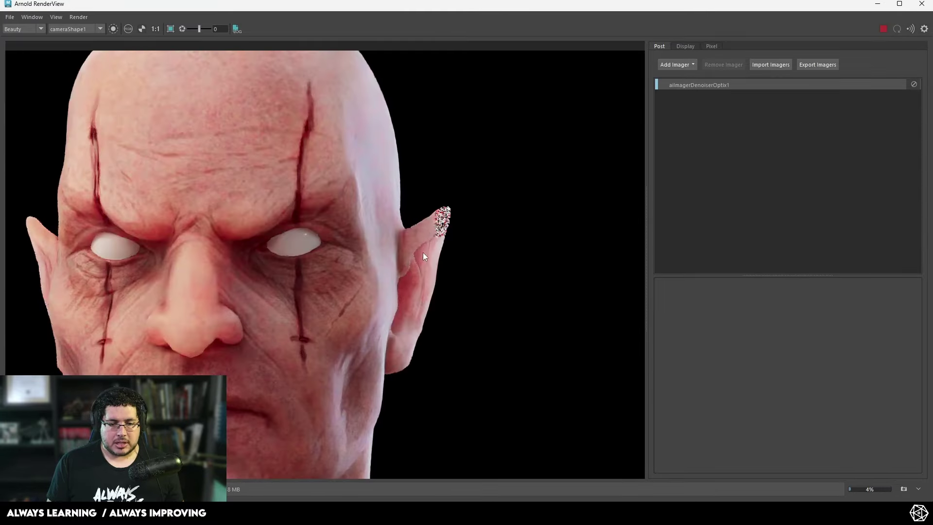
scroll(443, 252, "down", 5)
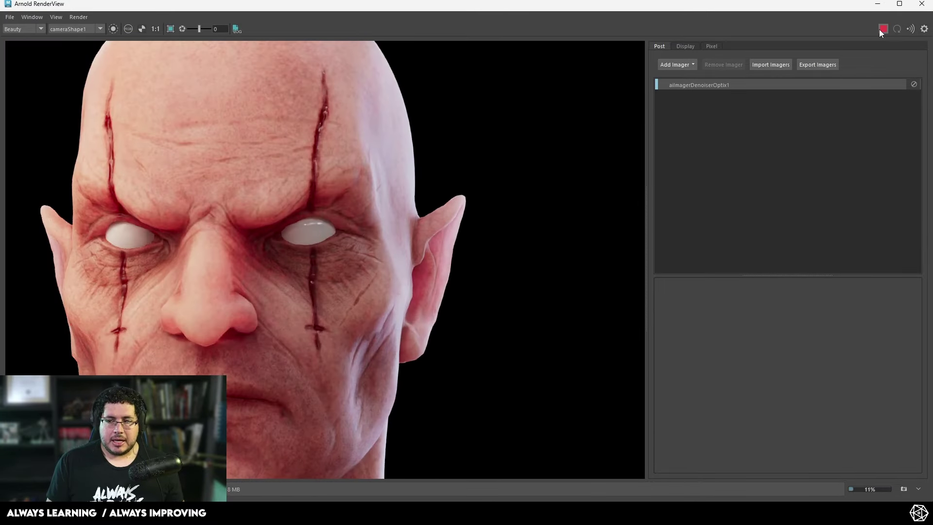
Step: Increase the saturation of StrahdSkin's subsurface radius color to a stronger pinkish red
key("alt+Tab")
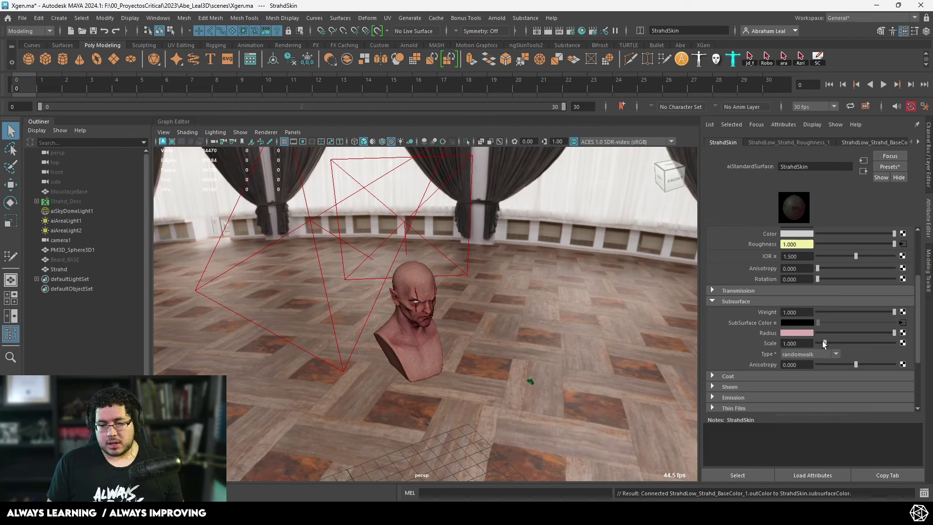
left_click(807, 333)
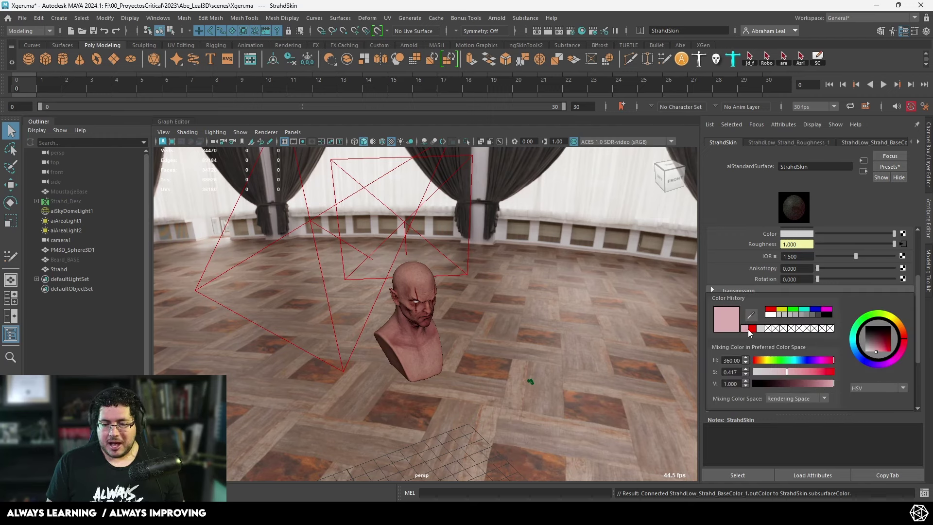
left_click_drag(797, 370, 813, 367)
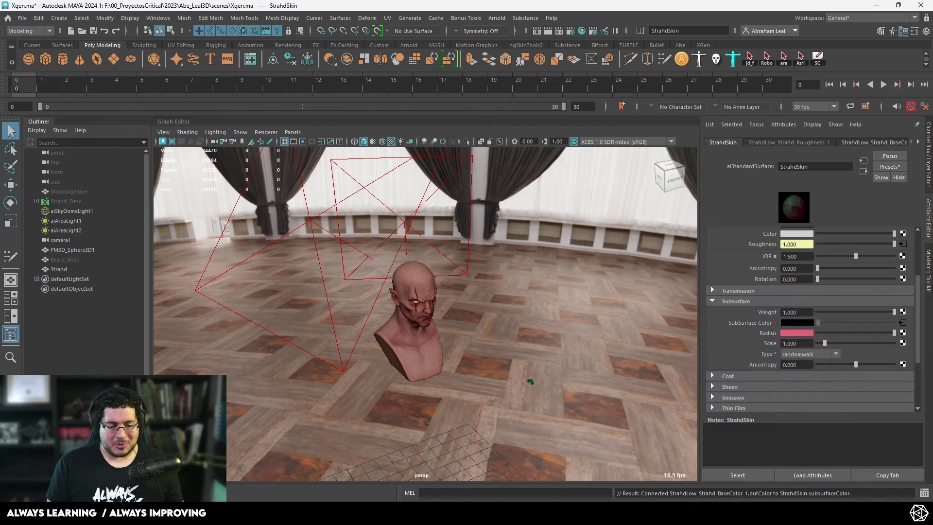
Step: Re-render the head with the more saturated subsurface radius and inspect the ear and the whole face
key("alt+Tab")
left_click(883, 29)
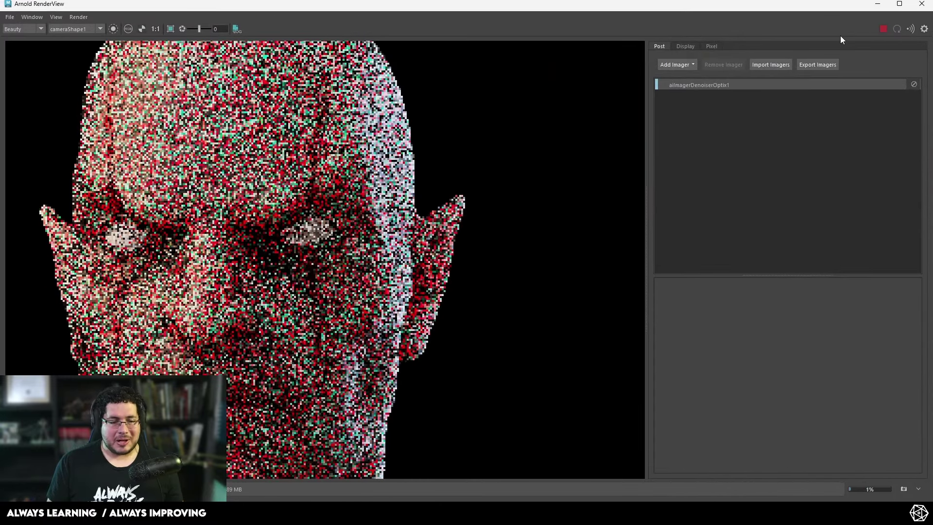
scroll(445, 243, "up", 5)
scroll(446, 247, "down", 4)
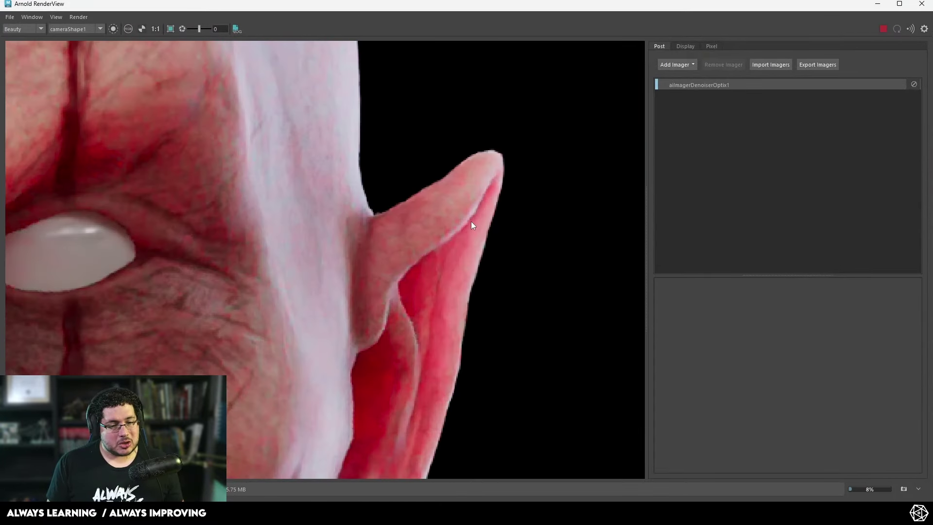
scroll(335, 229, "down", 4)
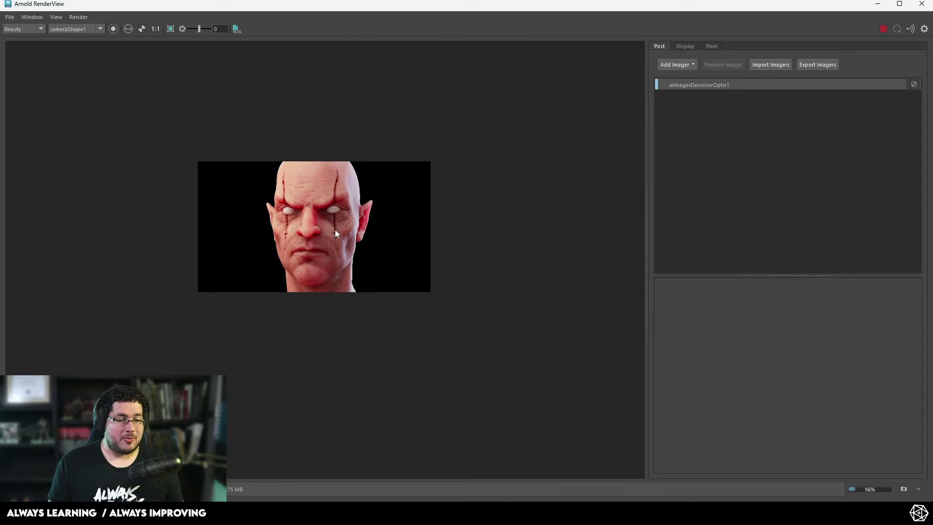
scroll(321, 224, "up", 3)
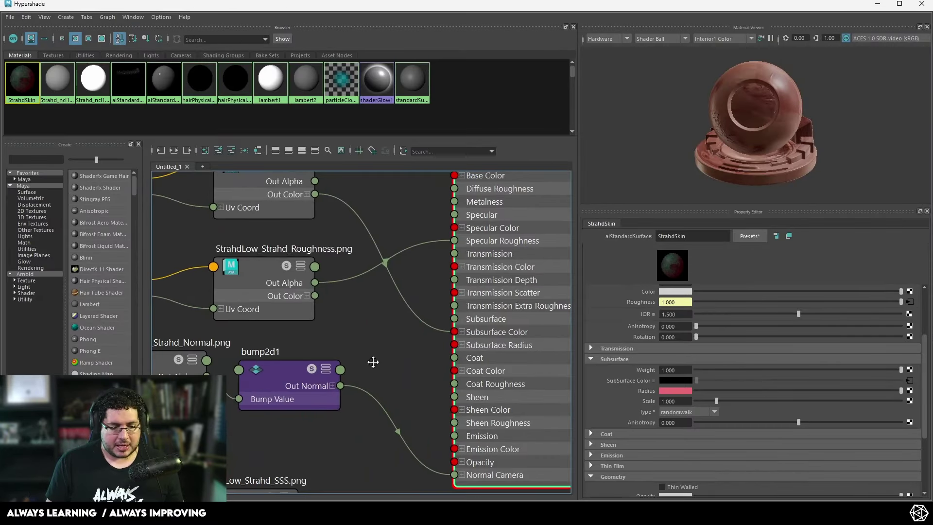
Step: Connect the StrahdLow_Strahd_SSS.png texture's Out Alpha to StrahdSkin's Subsurface weight in the Hypershade
scroll(402, 360, "down", 3)
scroll(490, 324, "up", 3)
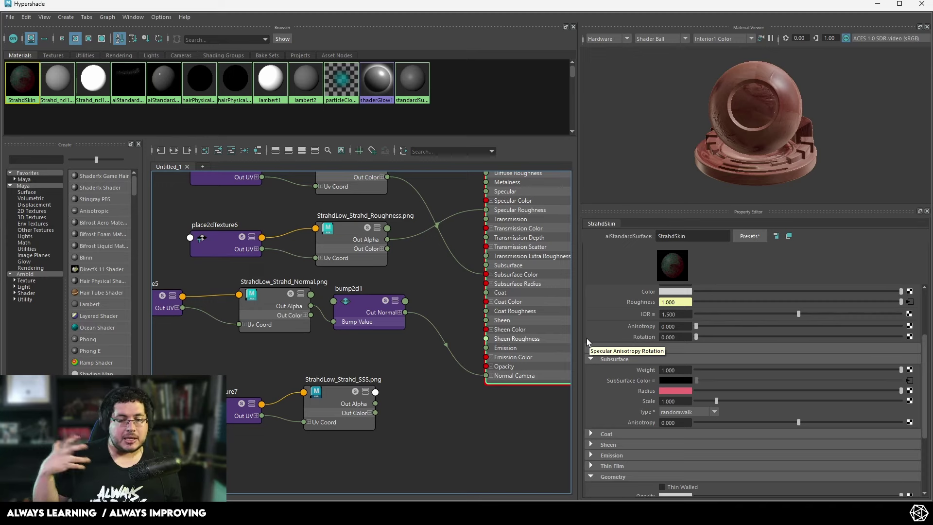
left_click_drag(352, 380, 355, 371)
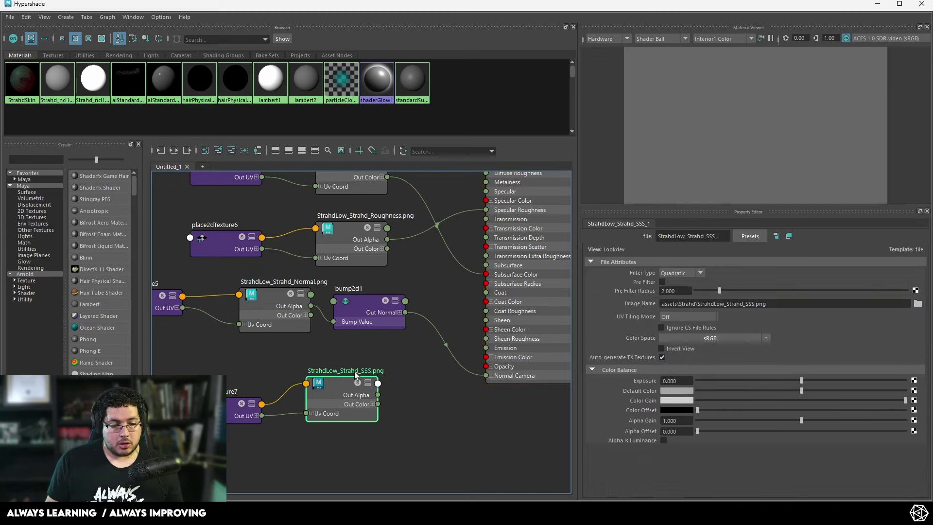
left_click(377, 385)
left_click(361, 371)
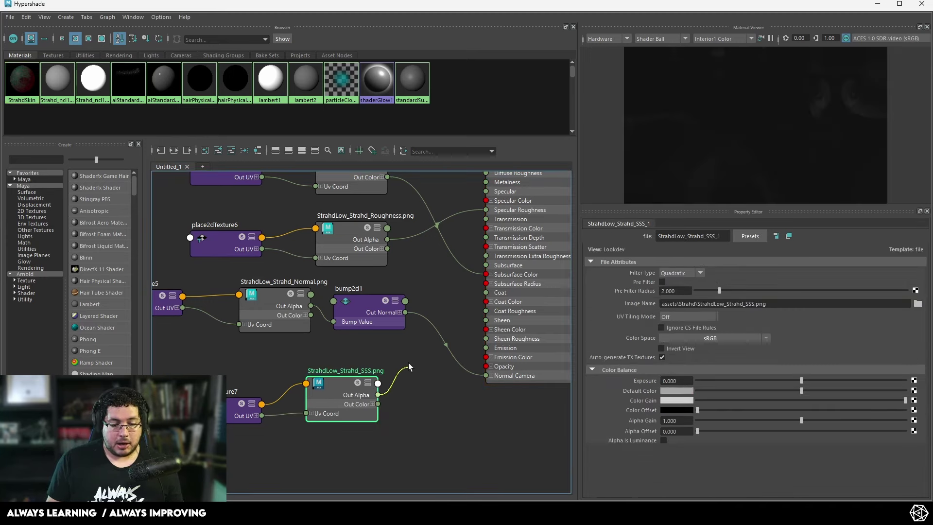
left_click_drag(489, 267, 378, 395)
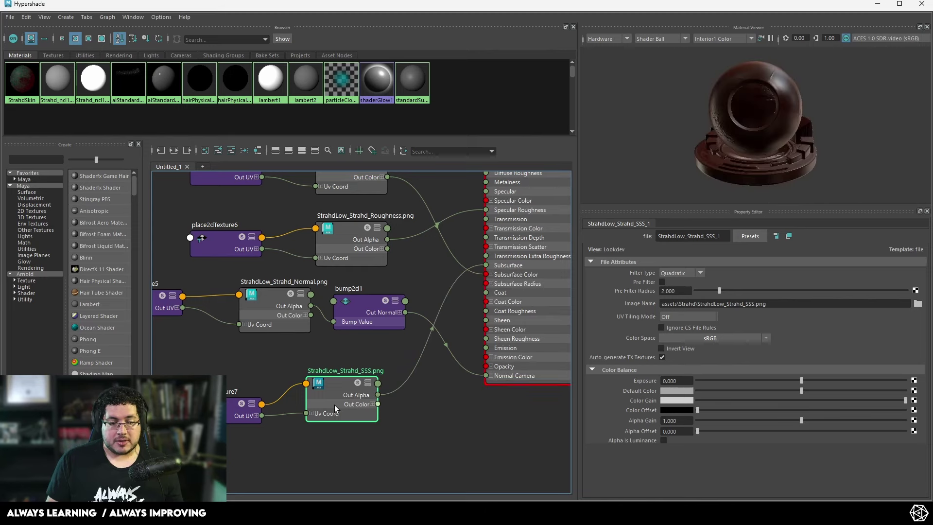
Step: Enable Alpha Is Luminance on the SSS texture and set its color space to Raw
left_click(662, 441)
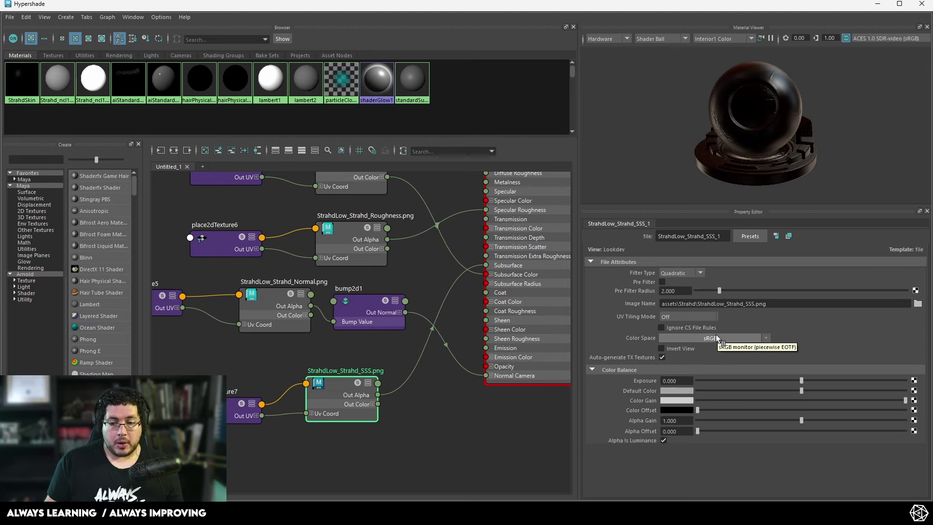
left_click(716, 335)
mouse_move(747, 360)
left_click(826, 360)
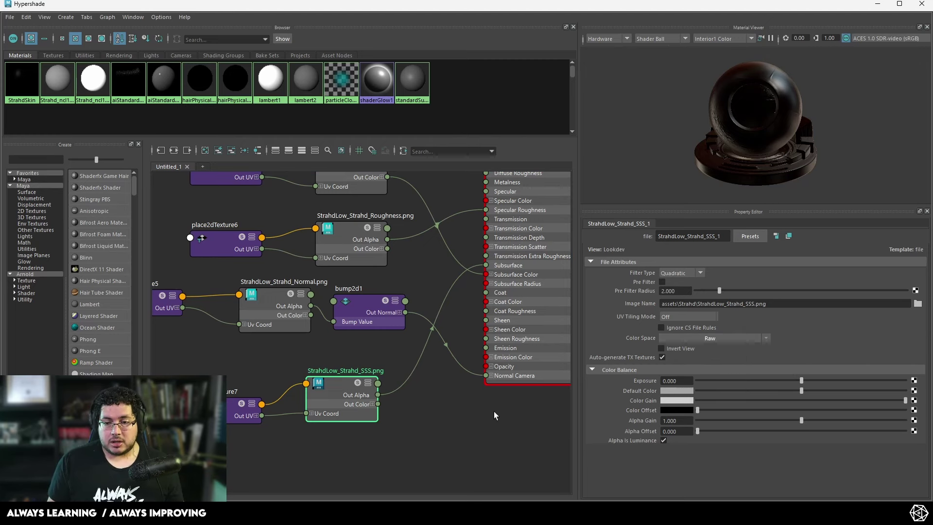
Step: Re-render the head with the SSS map driving the subsurface weight and inspect the eyes, nose, ear and whole face
left_click(877, 5)
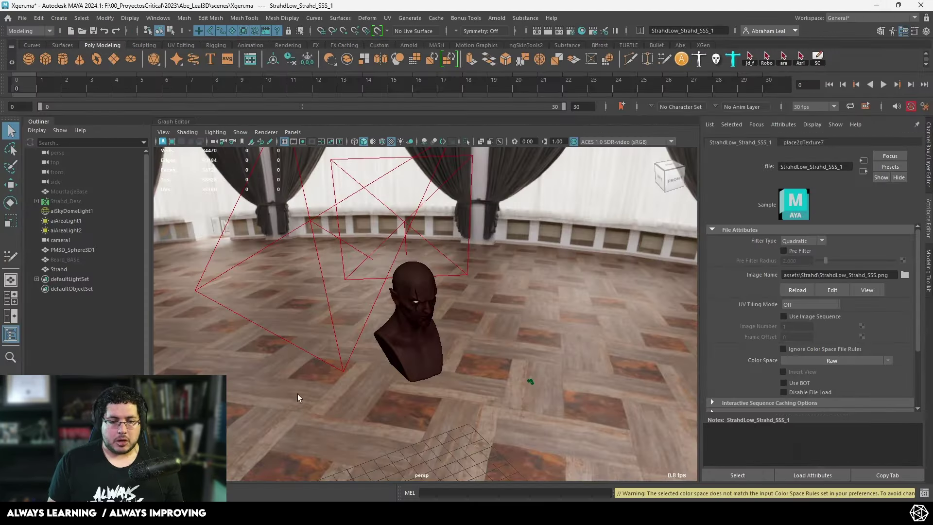
left_click(306, 513)
left_click(884, 29)
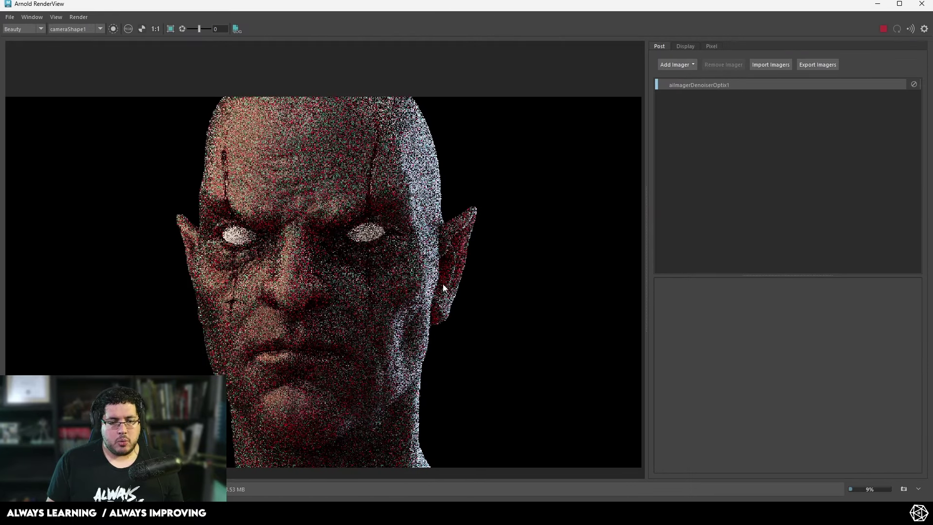
scroll(459, 278, "up", 1)
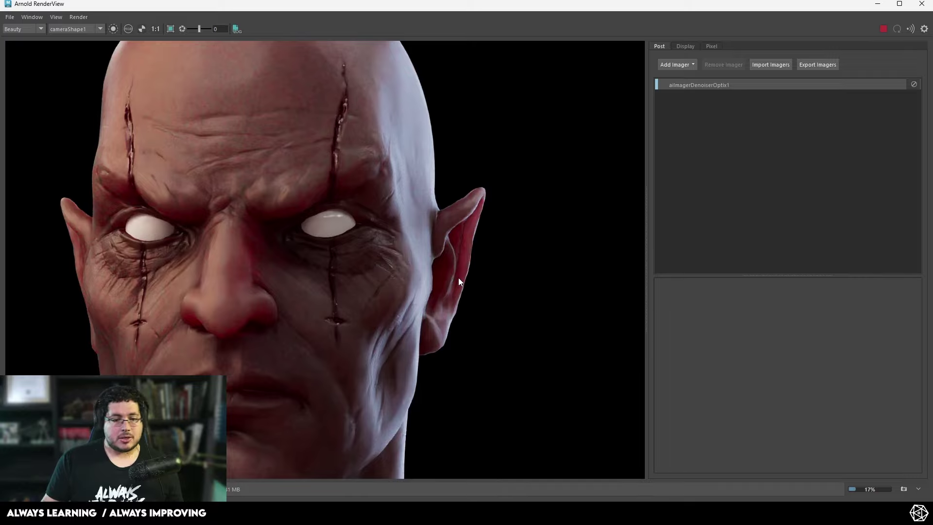
scroll(274, 265, "down", 2)
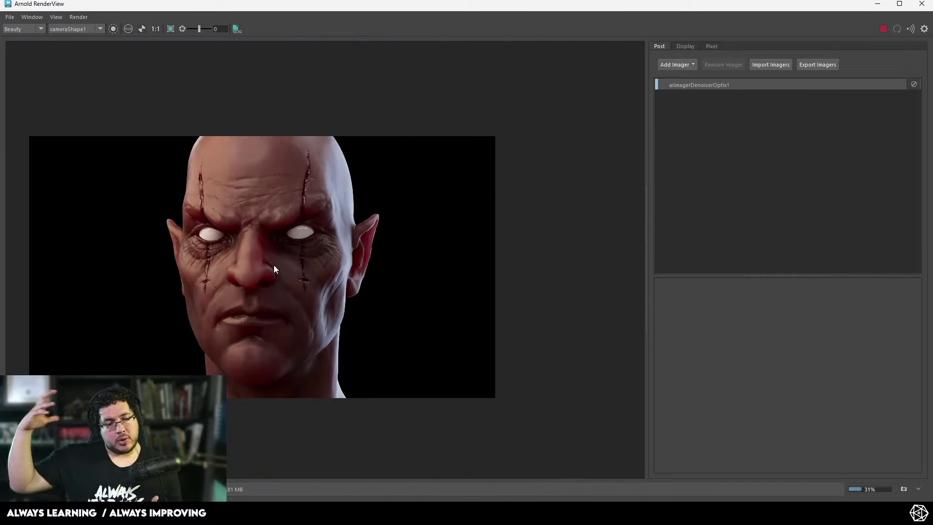
scroll(324, 245, "up", 3)
scroll(383, 238, "down", 4)
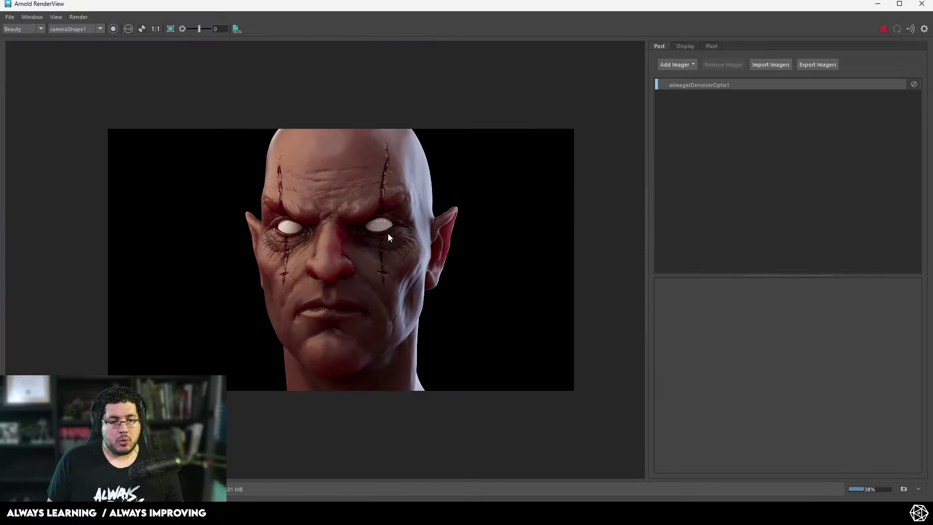
scroll(388, 233, "up", 1)
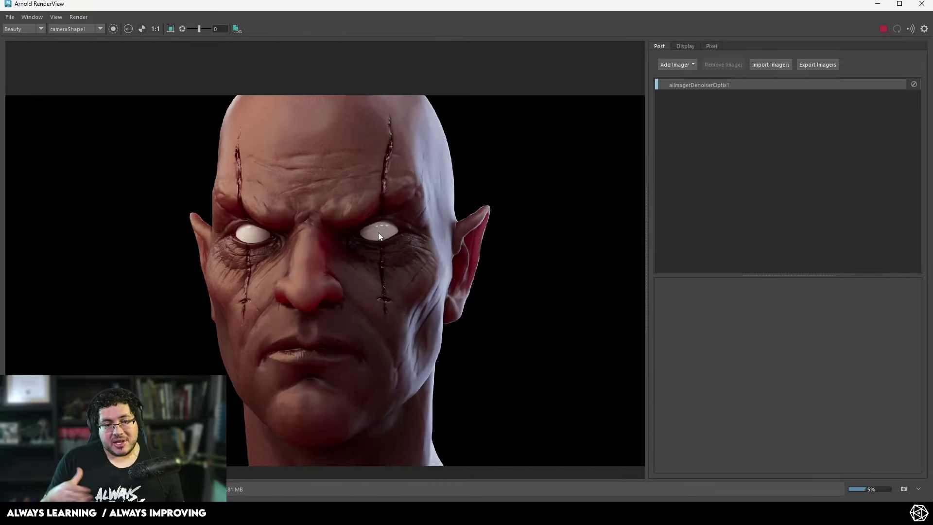
scroll(378, 232, "up", 3)
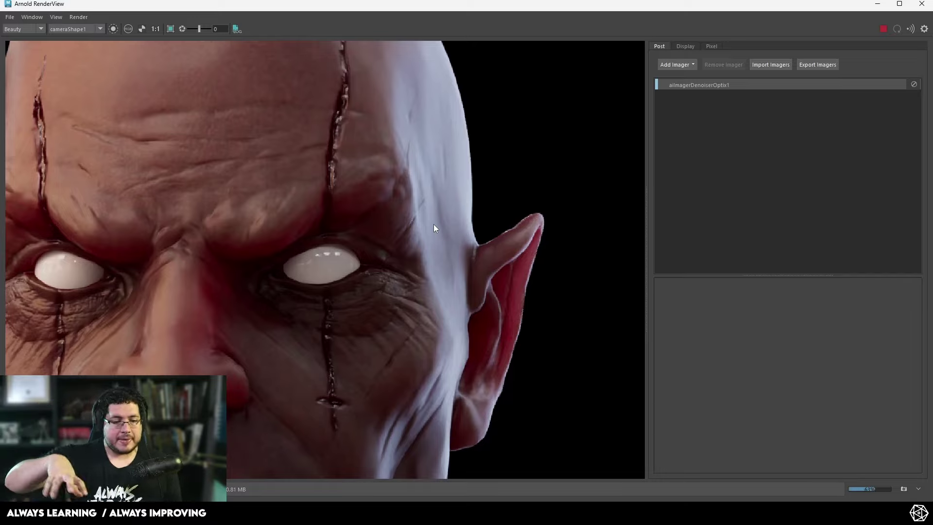
scroll(422, 222, "down", 5)
scroll(311, 252, "up", 4)
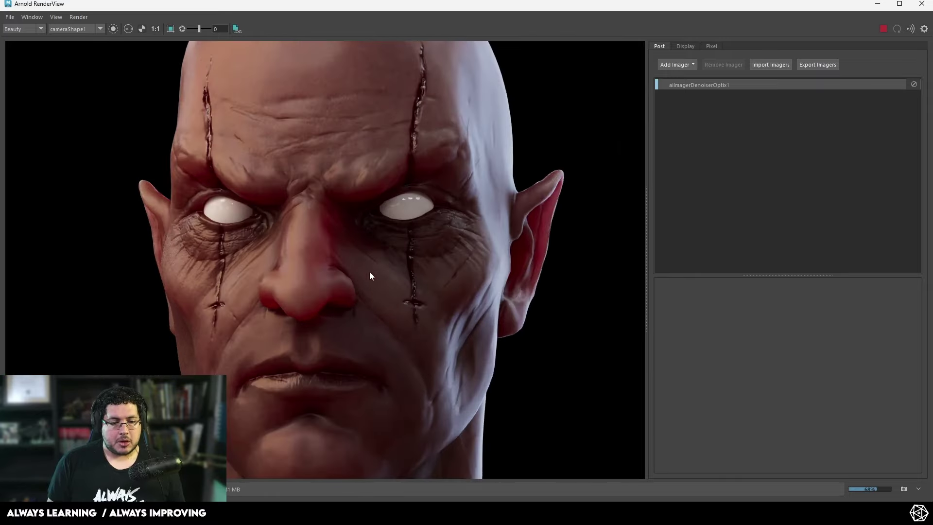
scroll(546, 204, "up", 3)
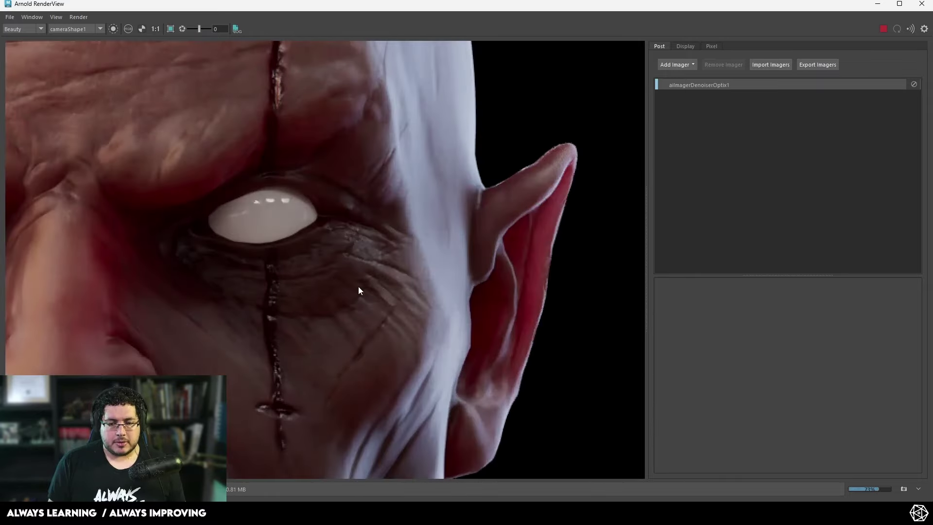
middle_click_drag(69, 384, 325, 343)
scroll(474, 243, "down", 3)
scroll(504, 211, "down", 3)
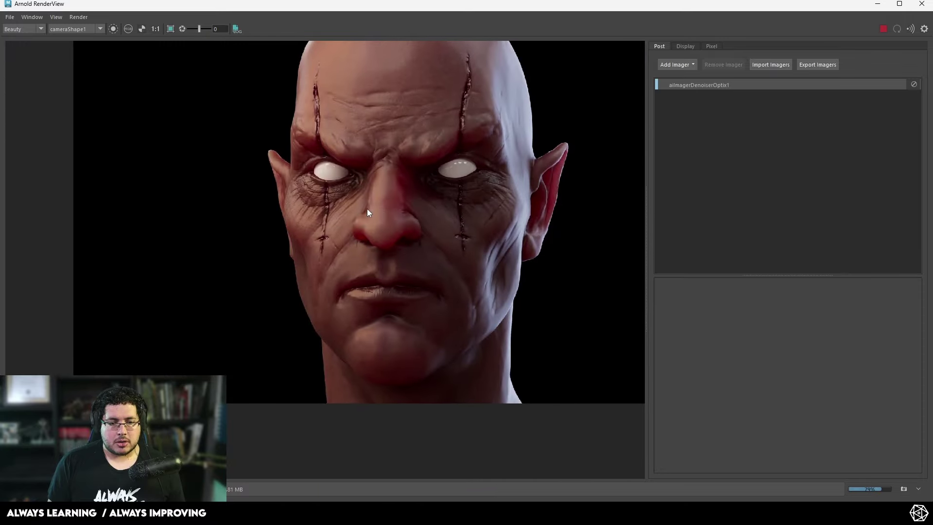
Step: Connect the BaseColor texture's Out Color to StrahdSkin's Base Color and set the base weight to 1
left_click(877, 6)
left_click(209, 462)
middle_click_drag(436, 266, 393, 360, "alt")
scroll(358, 273, "up", 3)
left_click_drag(334, 272, 509, 254)
scroll(707, 298, "up", 3)
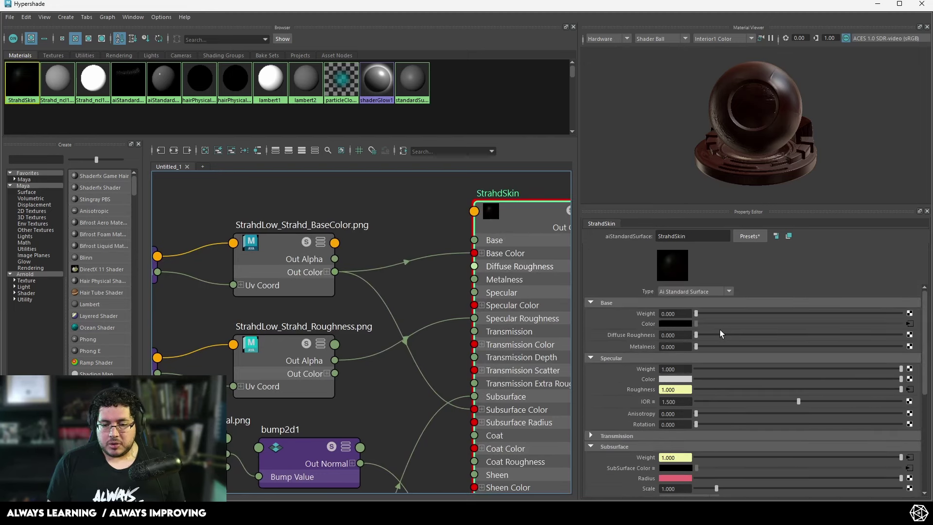
left_click(907, 311)
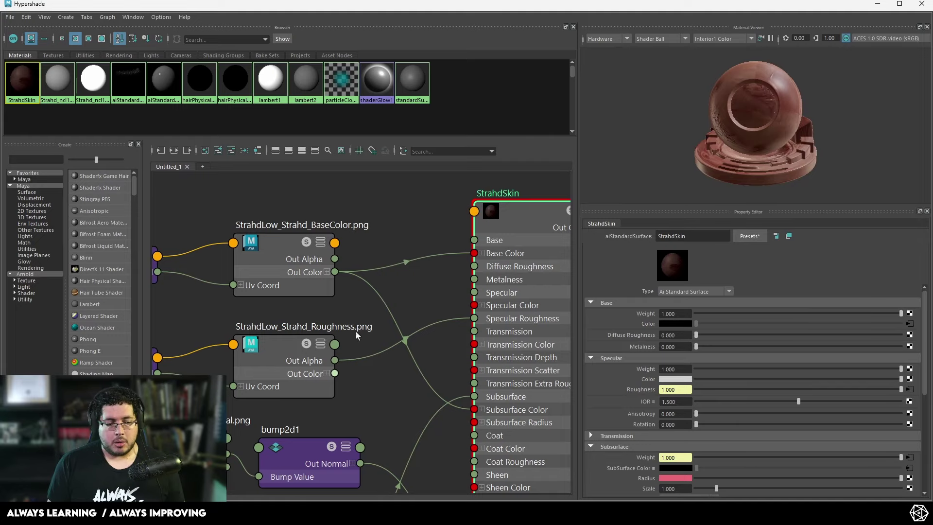
Step: Re-render the head with the base color restored and inspect the eye and ear up close
left_click(878, 4)
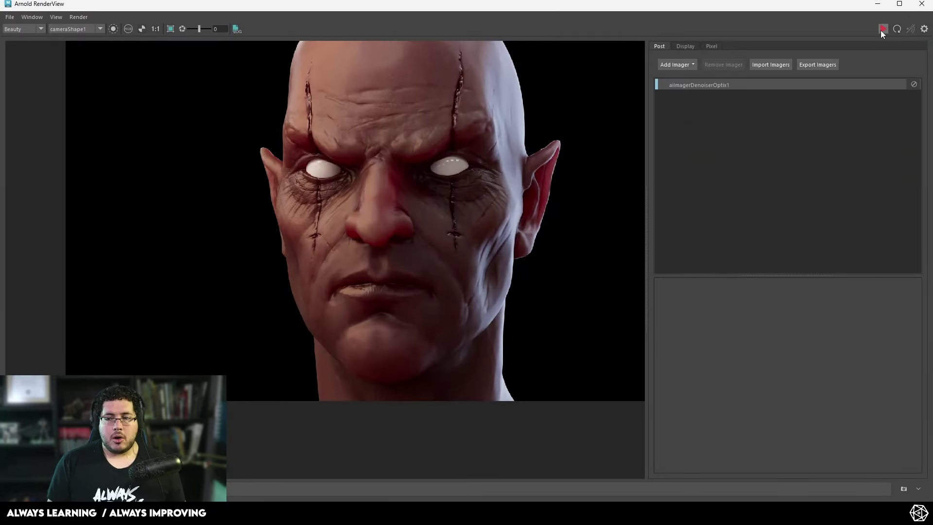
left_click(883, 29)
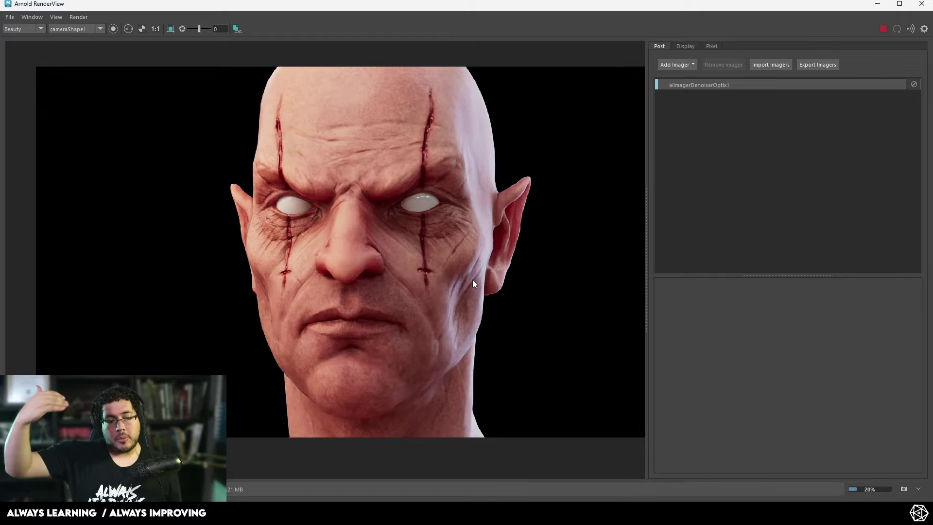
scroll(540, 201, "up", 5)
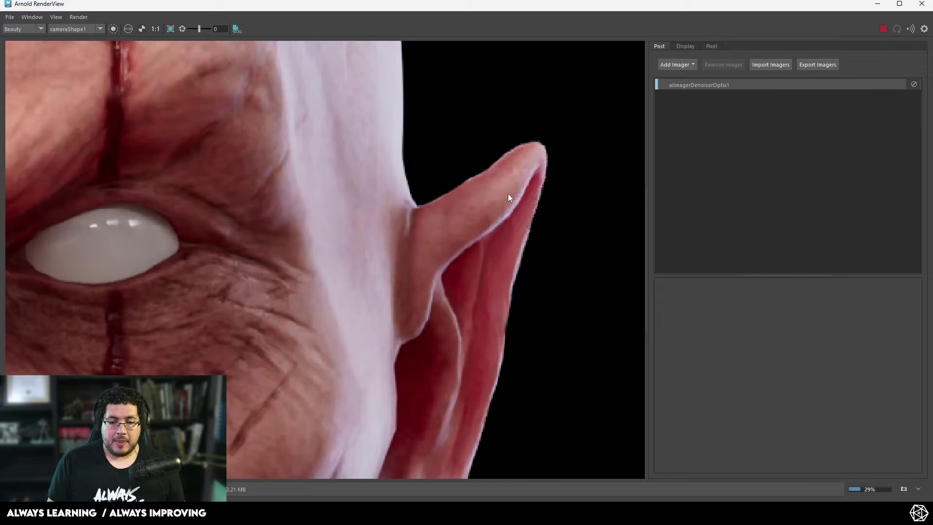
Step: Stop the render and raise the saturation of StrahdSkin's Subsurface Radius color to about 0.865
scroll(488, 255, "down", 5)
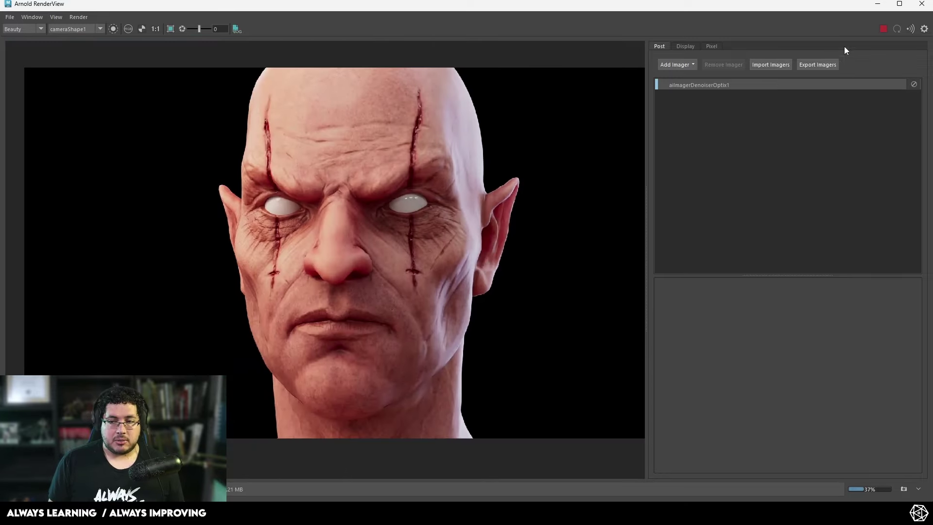
left_click(883, 29)
left_click(879, 9)
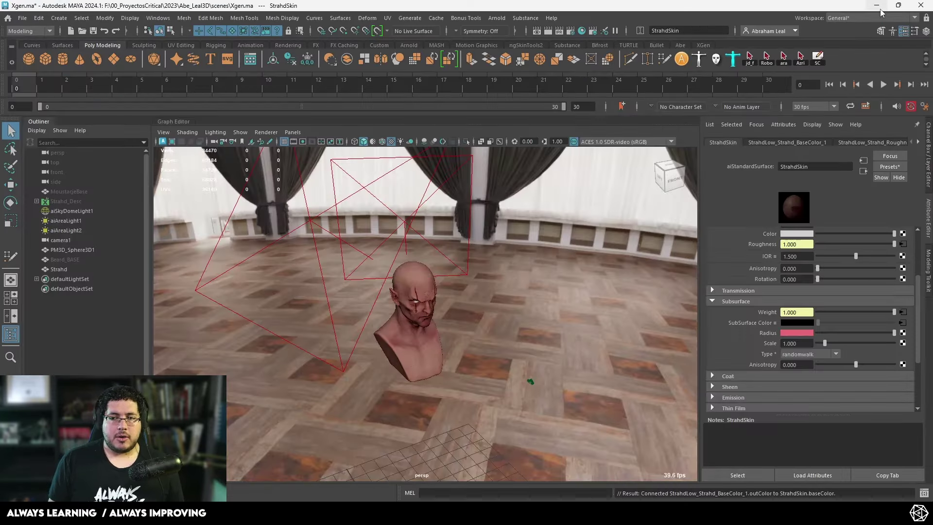
key("alt+Tab")
middle_click_drag(458, 338, 459, 284, "alt")
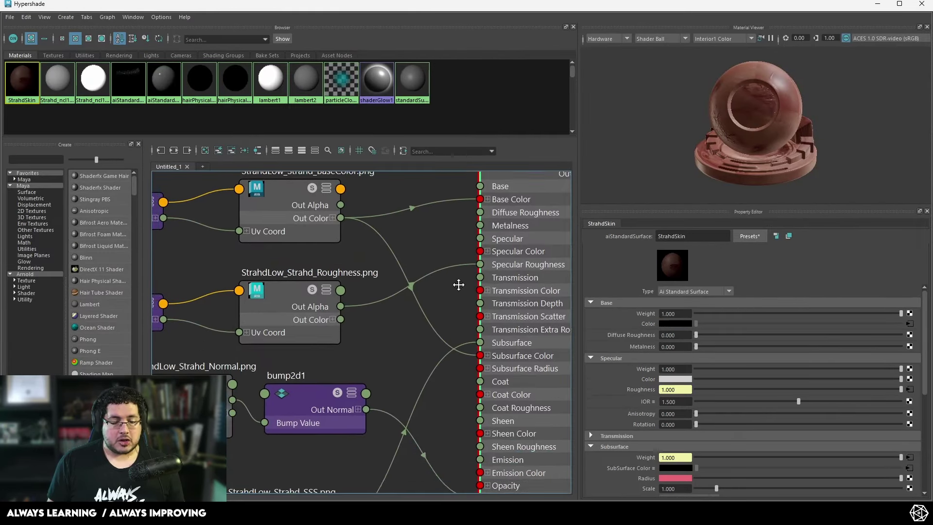
scroll(457, 279, "down", 5)
scroll(455, 347, "up", 3)
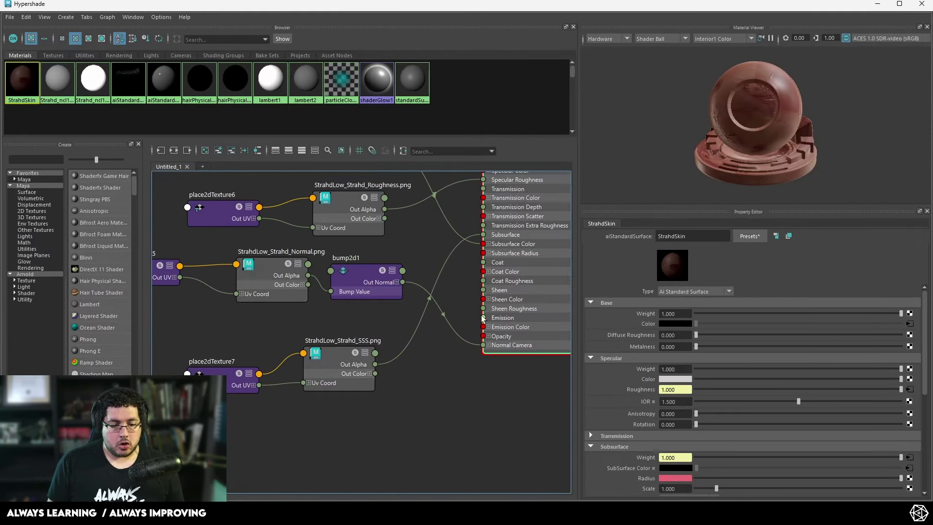
left_click(681, 478)
left_click_drag(696, 496, 702, 496)
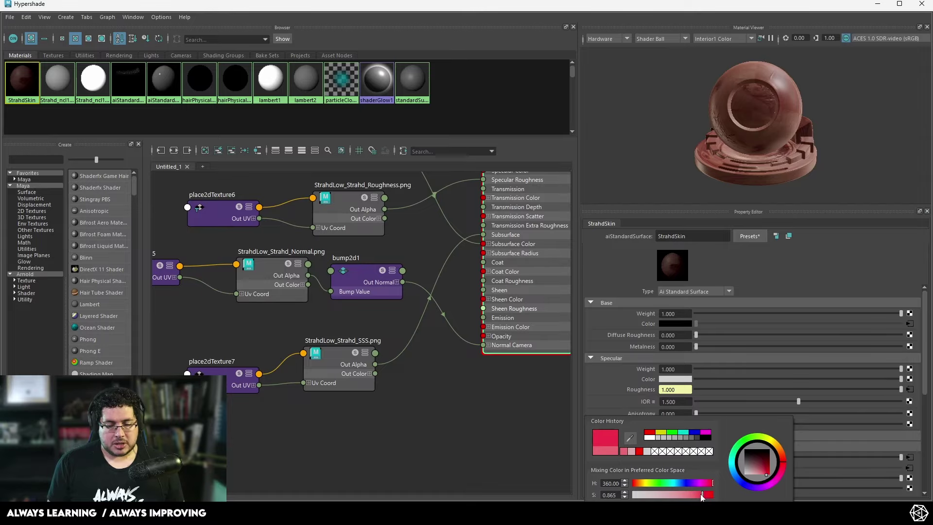
Step: Re-render the head with the more saturated subsurface radius and inspect the ear and the whole face
key("alt+Tab")
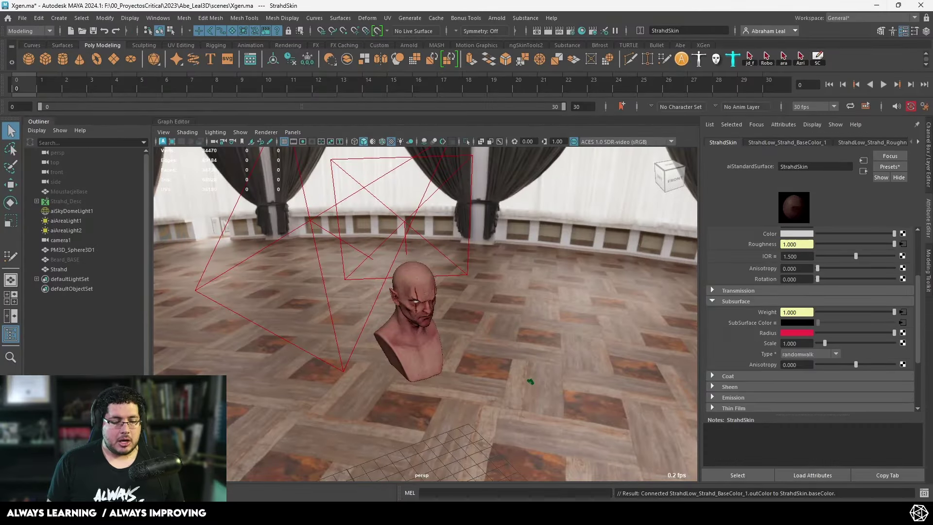
key("alt+Tab")
left_click(884, 28)
scroll(540, 220, "up", 3)
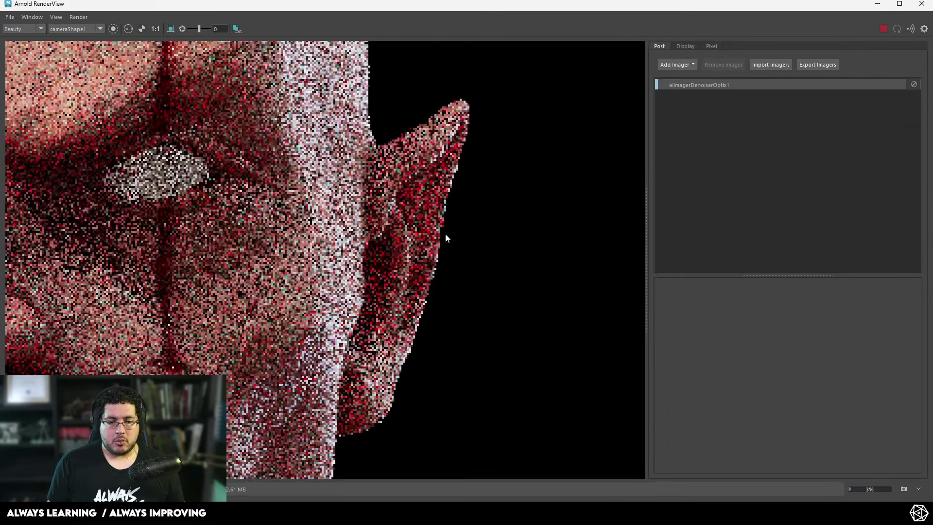
scroll(430, 182, "down", 3)
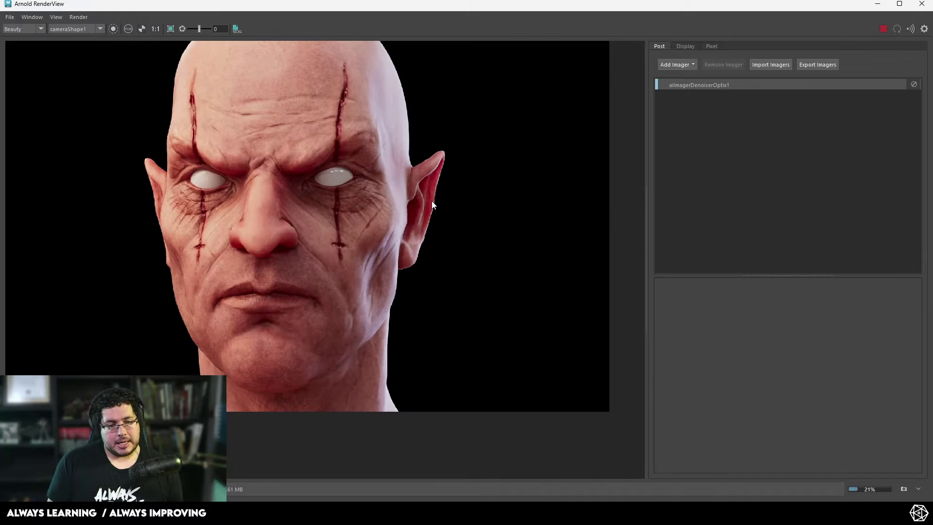
scroll(294, 181, "up", 1)
scroll(336, 229, "down", 4)
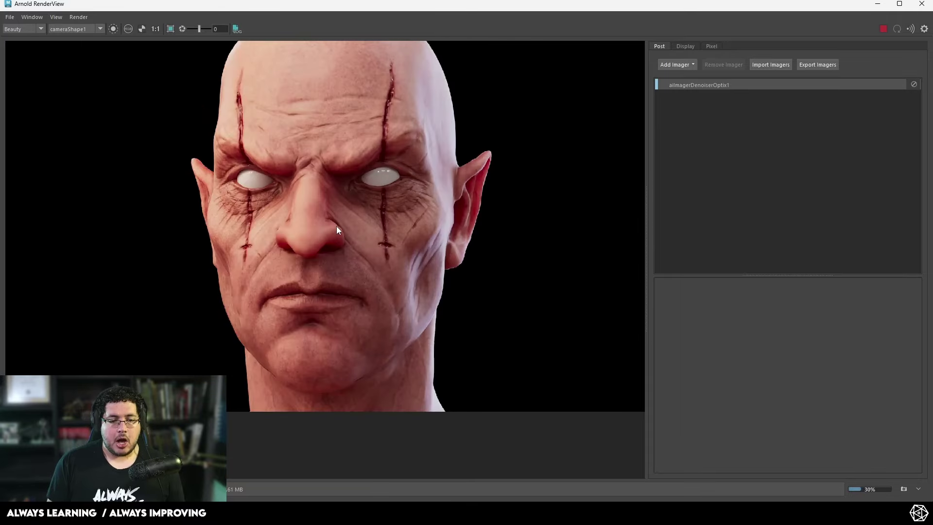
left_click(878, 4)
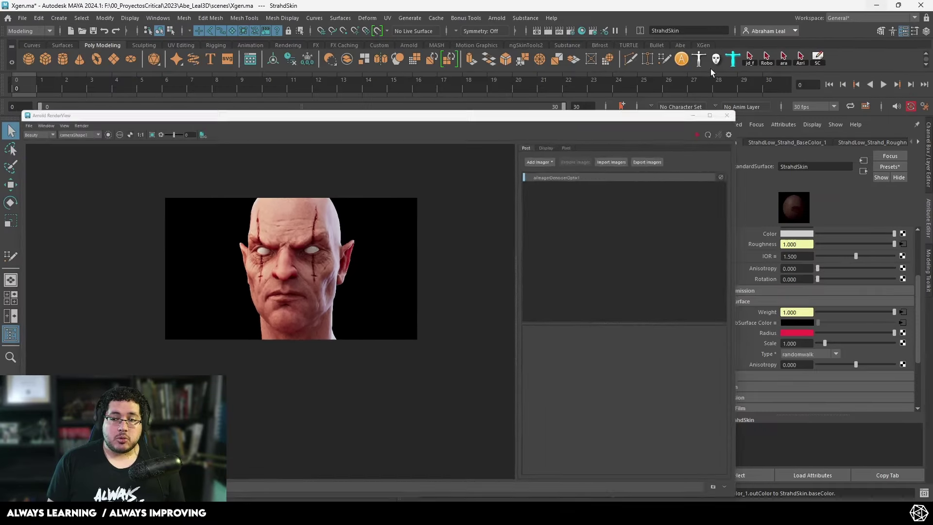
Step: Open StrahdLow_Strahd_SSS.png from the Strahd assets folder and examine the nose and ear areas of the map
key("alt+Tab")
left_click(334, 377)
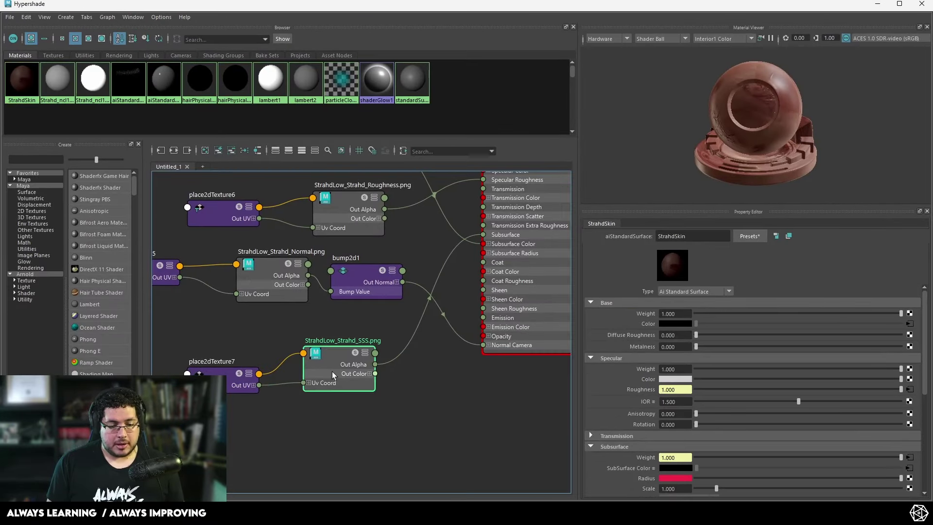
key("alt+Tab")
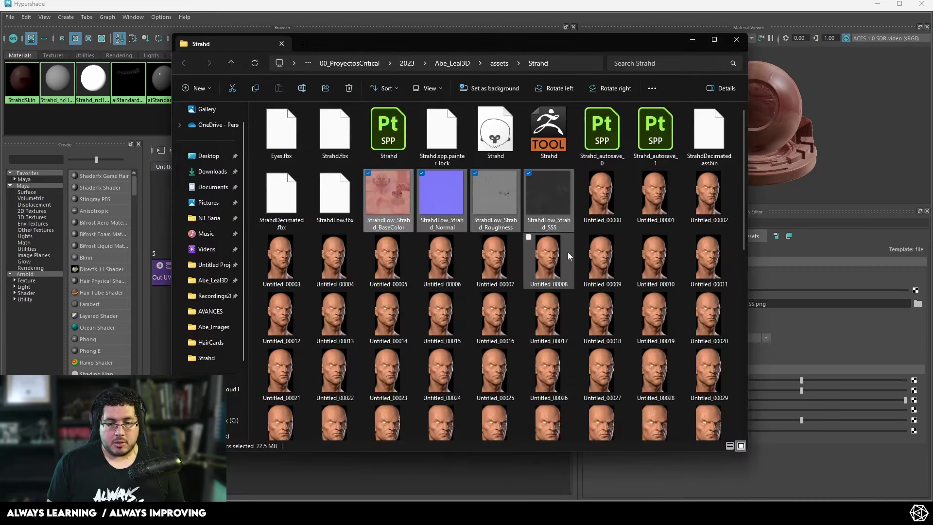
double_click(555, 214)
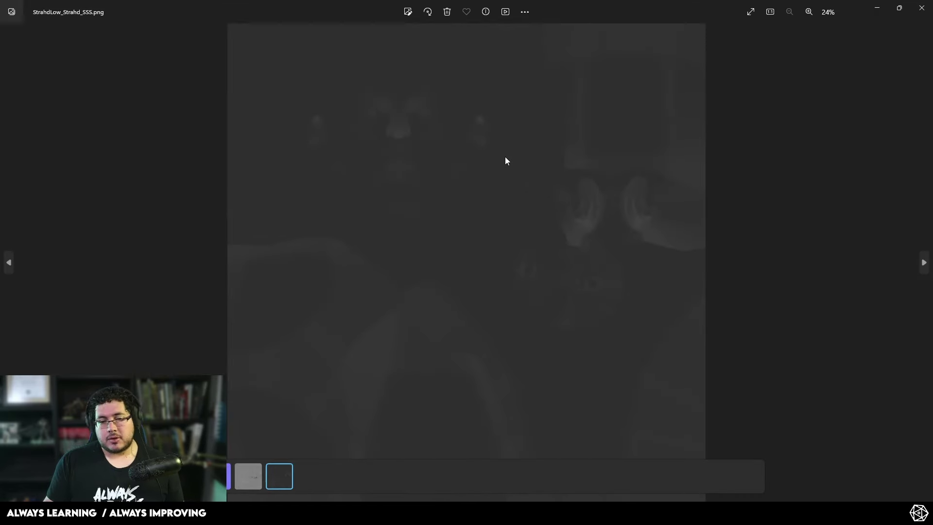
scroll(366, 127, "up", 5)
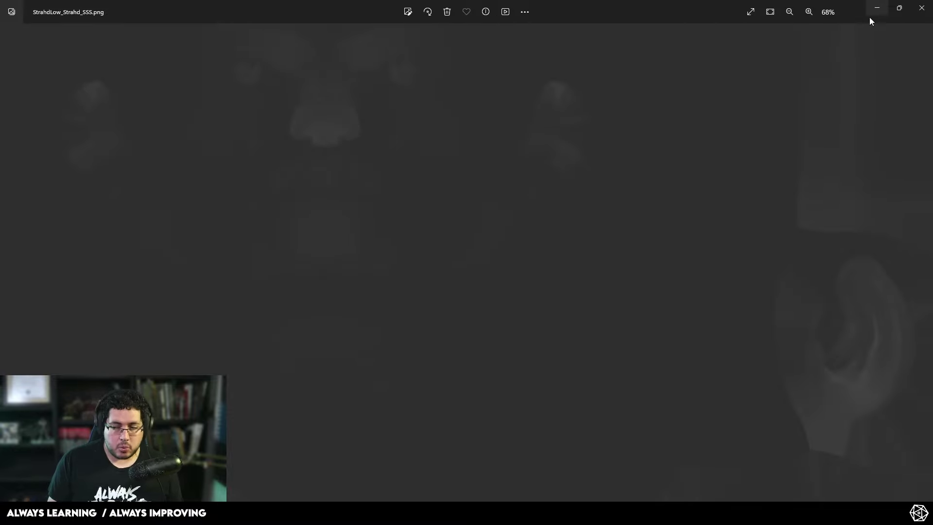
left_click(878, 8)
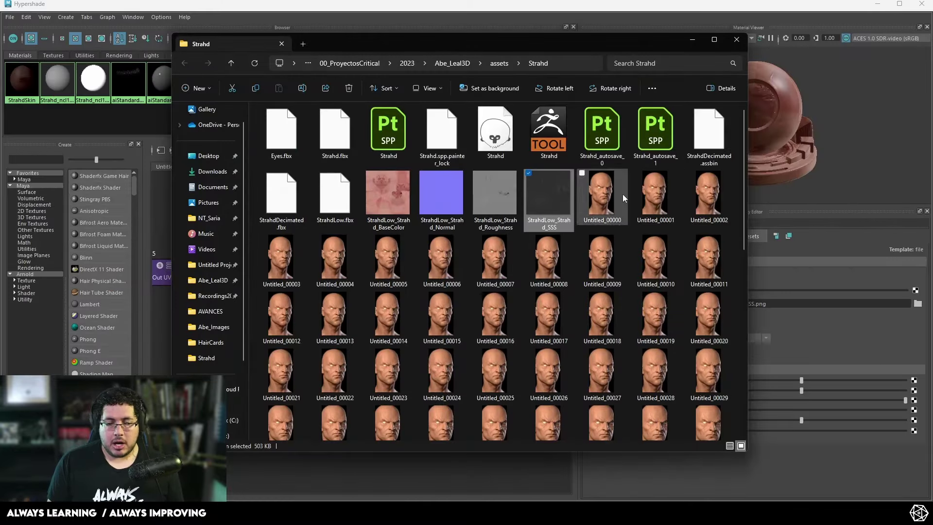
left_click(692, 39)
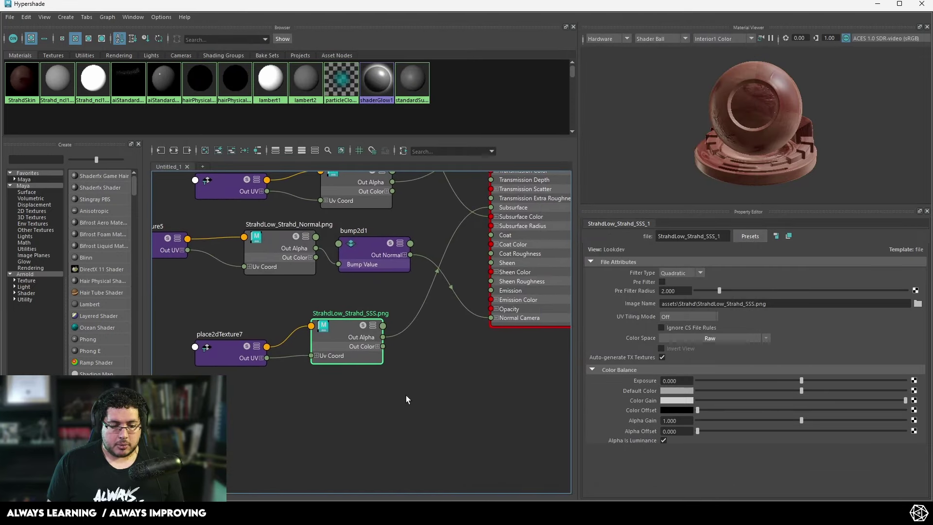
Step: Add a remapHsv node to the shading graph and place it beside the StrahdLow_Strahd_SSS texture
key("Tab")
type("s")
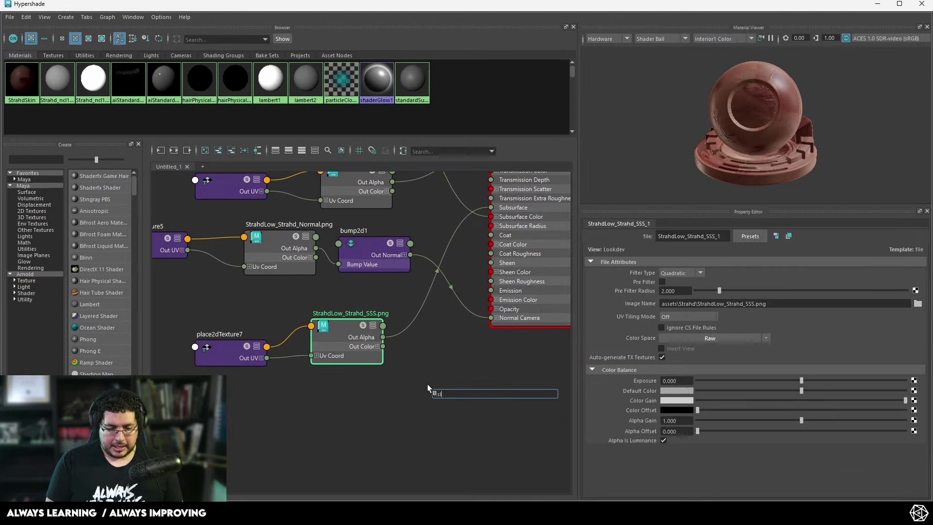
key("BackSpace")
type("v")
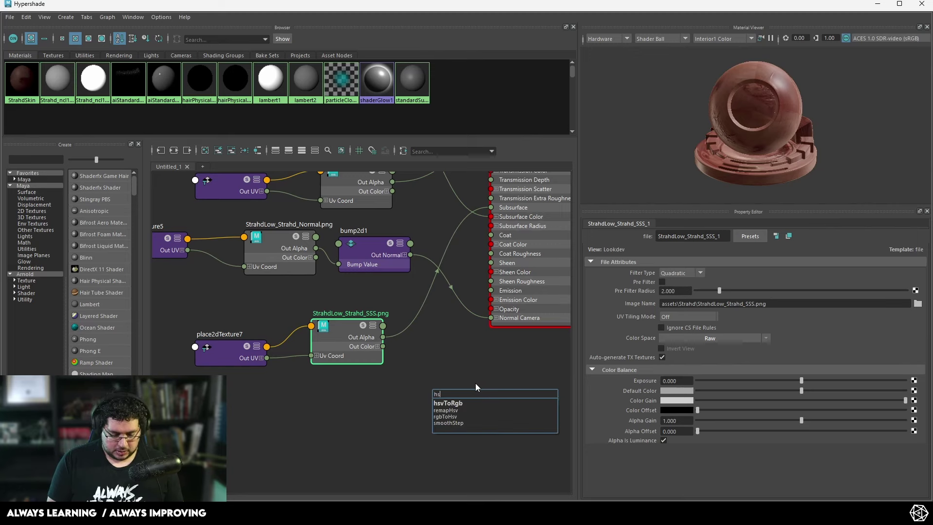
key("Down")
key("Return")
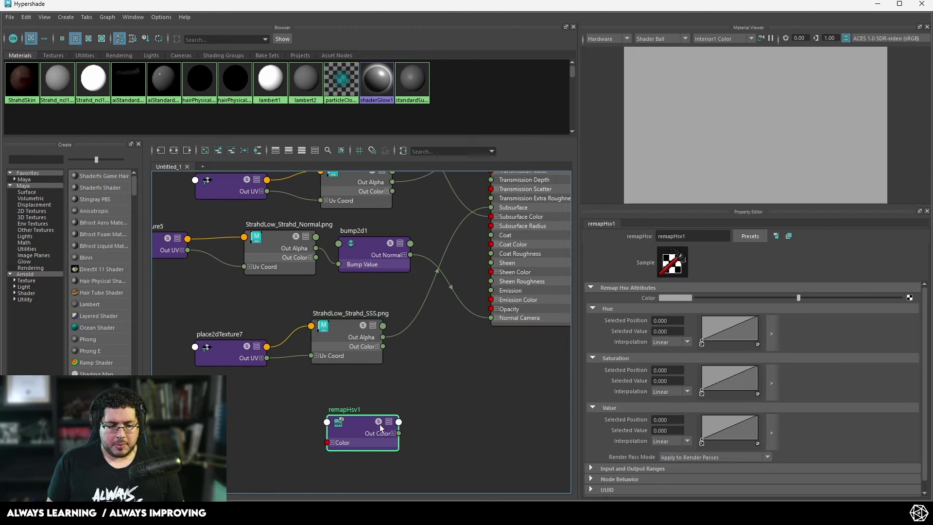
left_click_drag(380, 425, 449, 373)
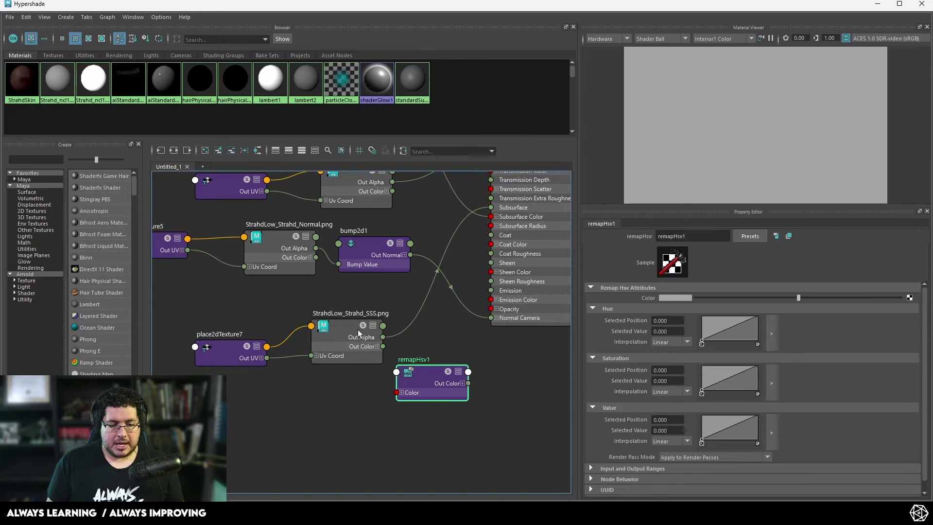
Step: Connect the SSS texture's Out Color to the remapHsv node's Color input
left_click_drag(359, 334, 431, 388)
scroll(383, 344, "up", 2)
left_click(363, 345)
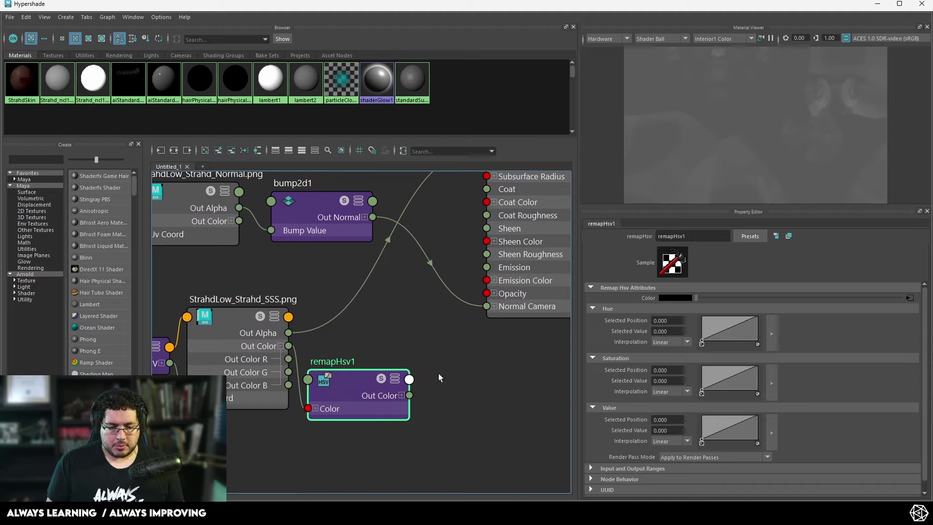
Step: Reshape the remapHsv Value curve, raising its start to 0.140 and adding a point at position 0.183 with value 0.220
mouse_move(757, 415)
left_mouse_down()
mouse_move(759, 425)
mouse_move(757, 415)
left_mouse_up()
left_click_drag(703, 442, 756, 407)
left_click(739, 427)
left_click(711, 433)
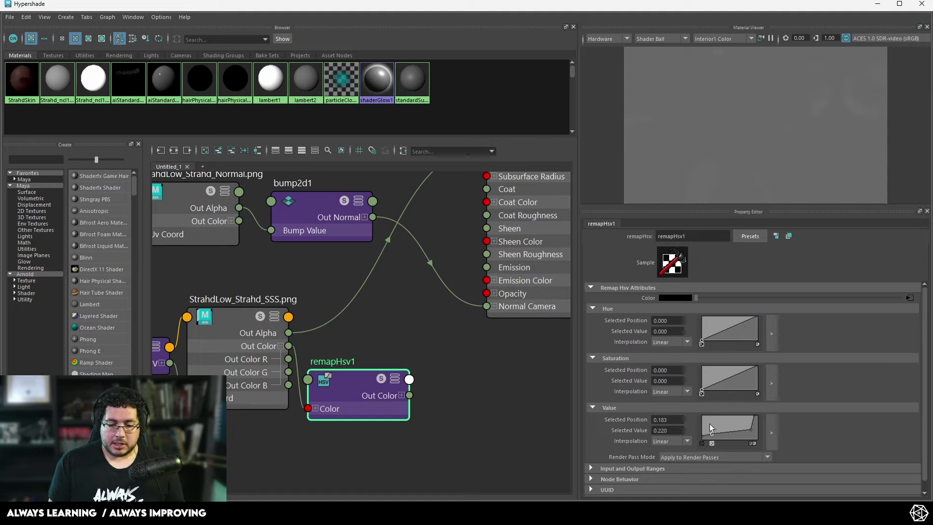
Step: Connect the remapHsv node's Out Color R to StrahdSkin's Subsurface weight
left_click(402, 395)
left_click_drag(385, 396, 403, 371)
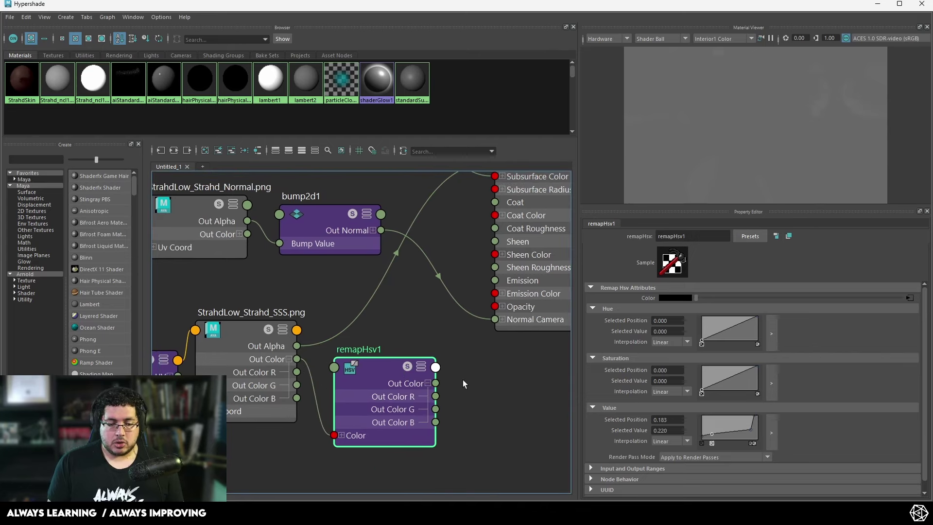
middle_click_drag(462, 382, 459, 408, "alt")
left_click_drag(432, 423, 491, 190)
left_click(877, 4)
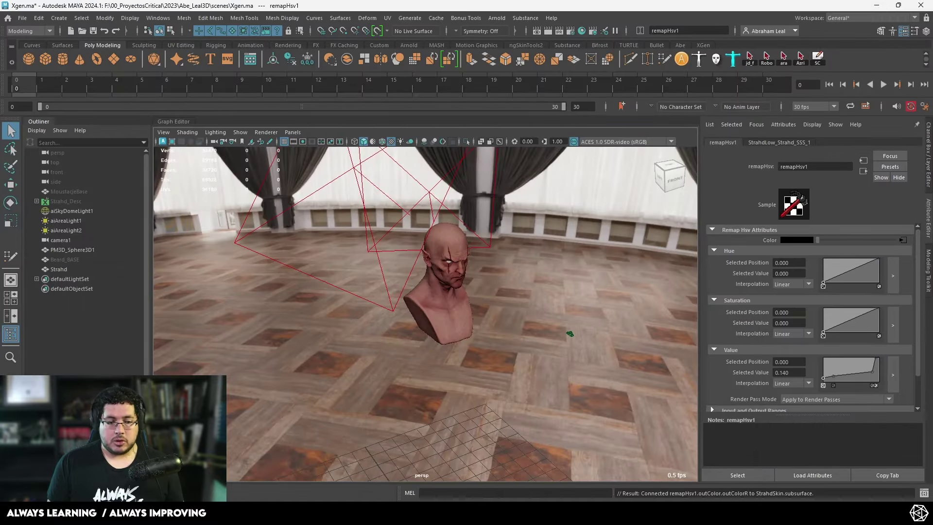
Step: Return to the Arnold RenderView and store a snapshot of the current head render for comparison
key("alt+Tab")
left_click(877, 5)
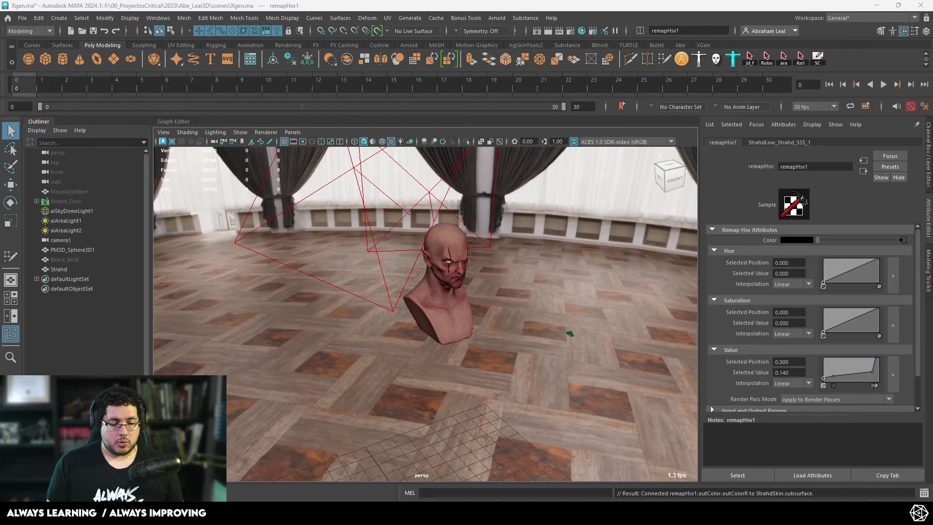
left_click(237, 422)
middle_click_drag(379, 243, 410, 280)
scroll(412, 277, "up", 2)
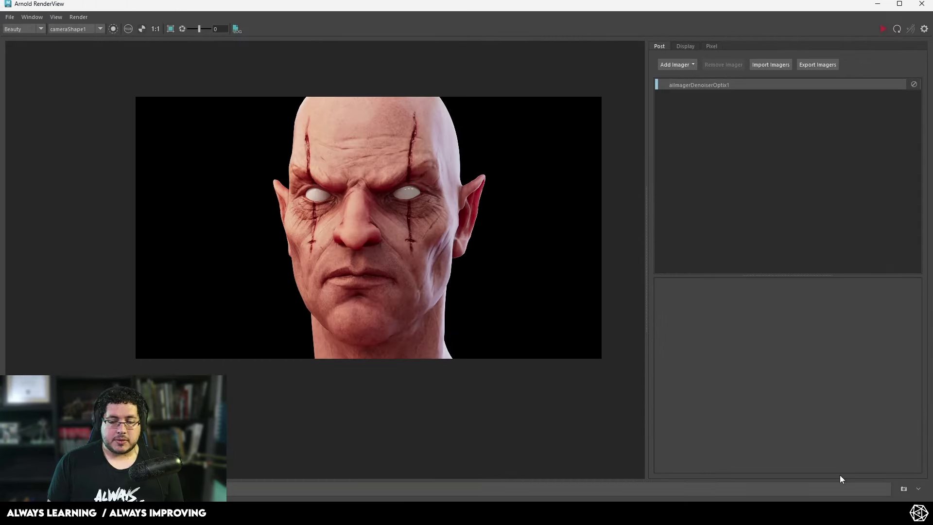
left_click(904, 489)
Step: Re-render the head with the remapped SSS weight and inspect the nose, ear and whole face
left_click(883, 29)
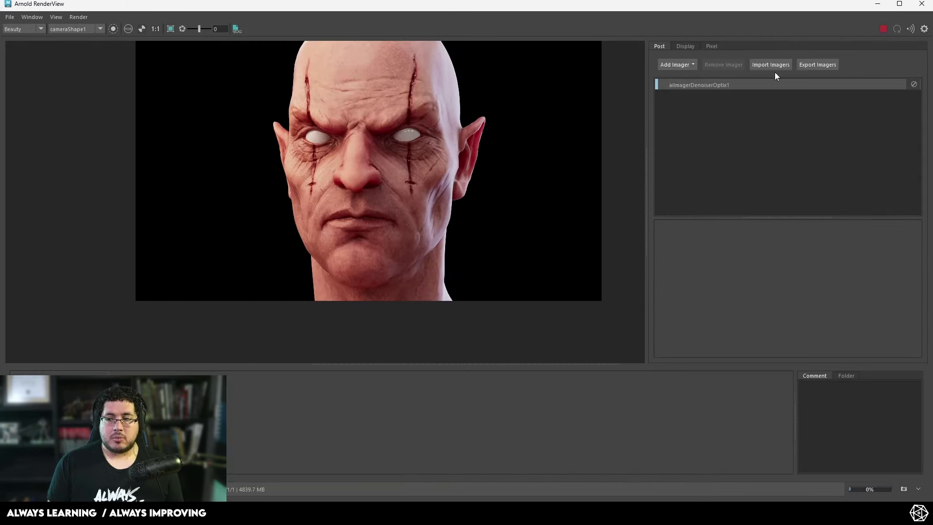
scroll(459, 229, "up", 5)
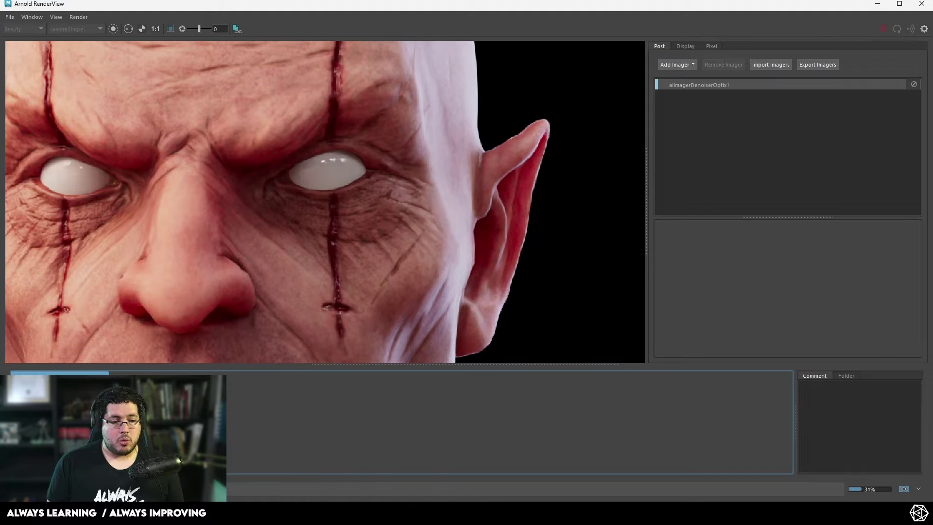
scroll(229, 256, "down", 4)
middle_click_drag(282, 243, 361, 229)
scroll(360, 229, "up", 1)
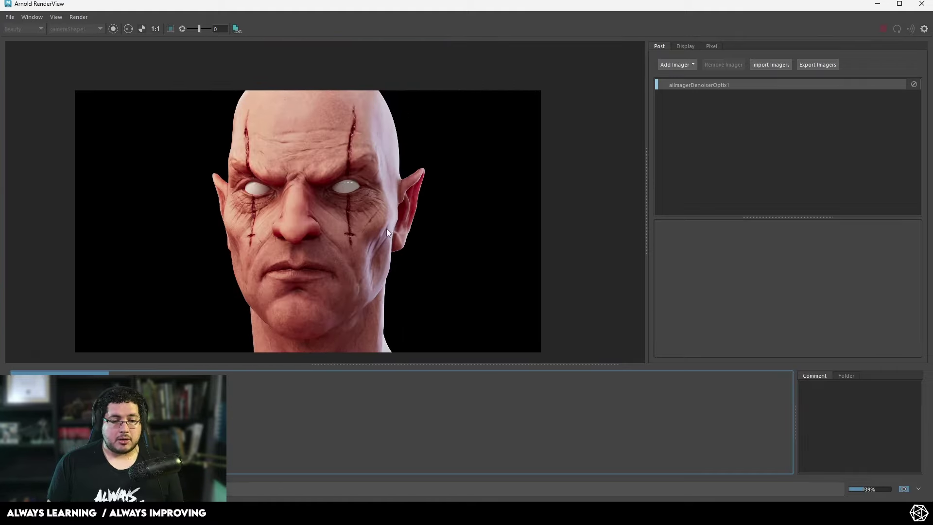
left_click(878, 4)
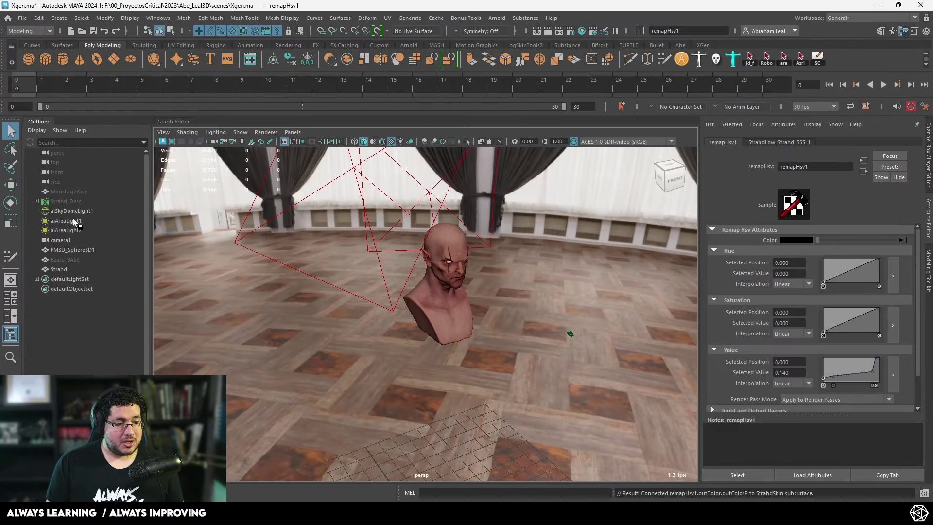
Step: Unhide the Strahd_Desc XGen collection and frame it in the viewport
left_click(75, 213)
left_click(81, 203)
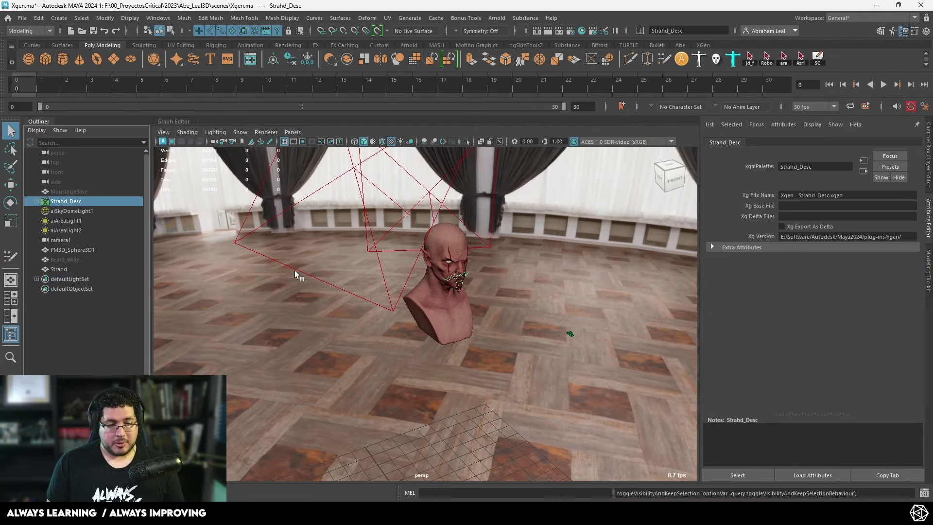
key("f")
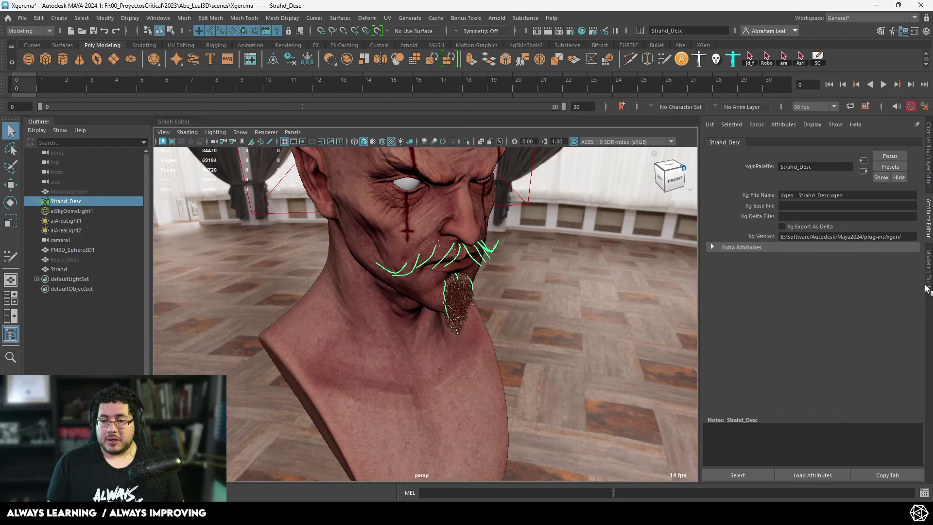
Step: Open the XGen editor and switch the active description to StrahdMoustache_Desc, viewing the facial hair from the front
left_click(703, 45)
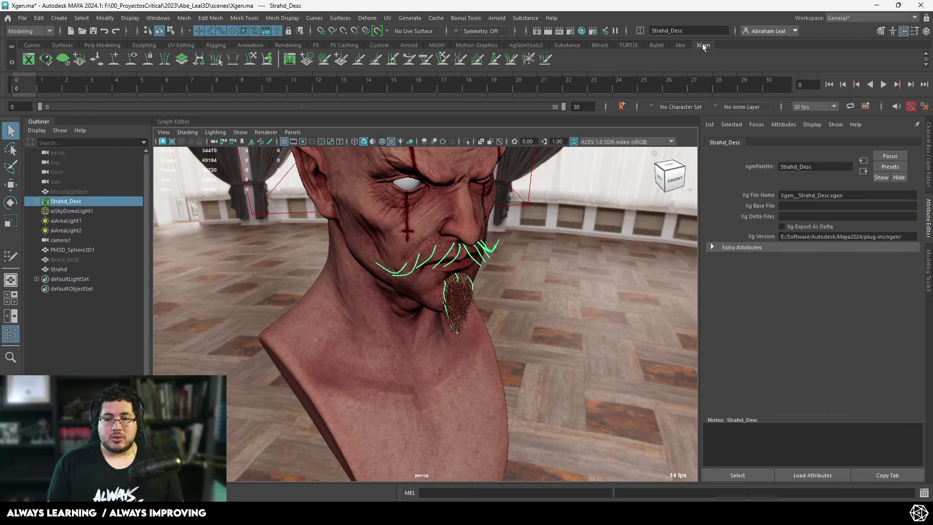
left_click(29, 59)
left_click_drag(603, 219, 547, 205, "alt")
right_click_drag(547, 204, 596, 225, "alt")
left_click(859, 135)
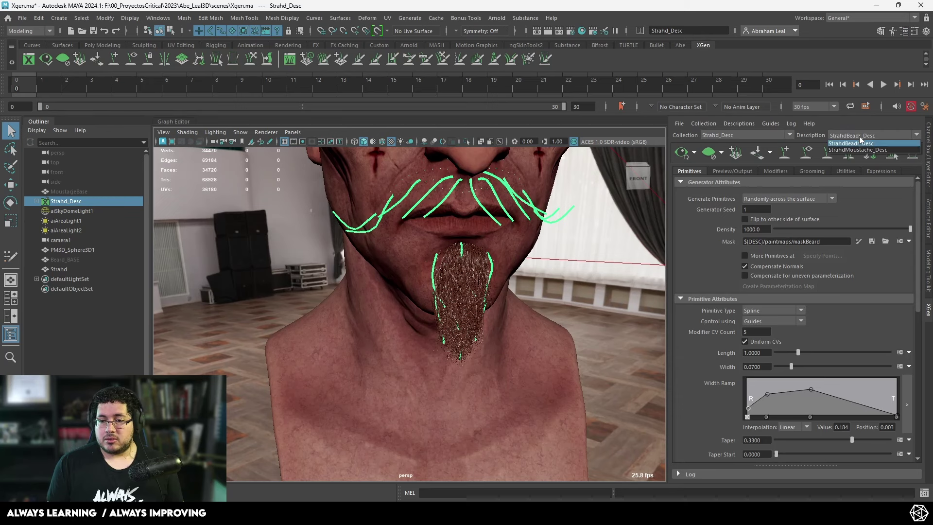
left_click(858, 152)
middle_click_drag(526, 236, 473, 293, "alt")
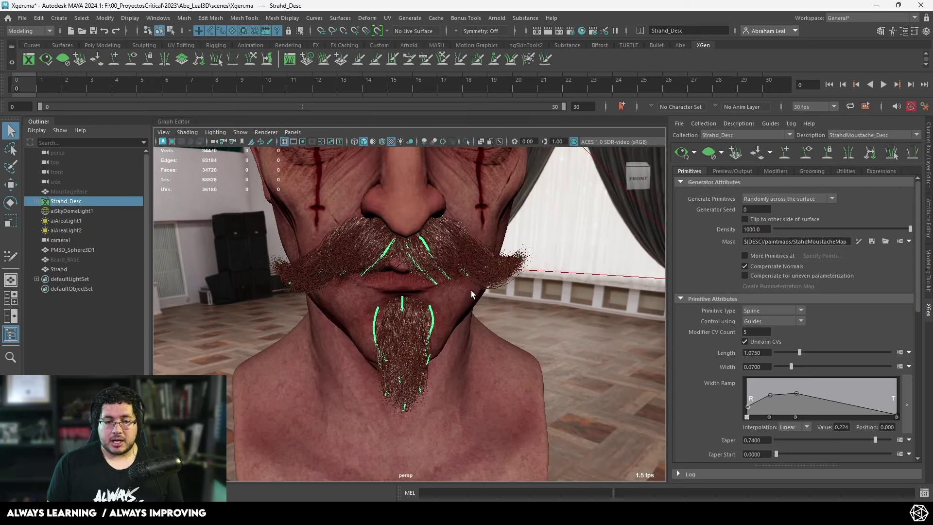
Step: Render the head with its XGen facial hair in the Arnold RenderView and examine the moustache, nose and eye areas up close
left_click_drag(473, 293, 432, 285, "alt")
right_click_drag(432, 284, 413, 233, "alt")
middle_click_drag(413, 233, 396, 287, "alt")
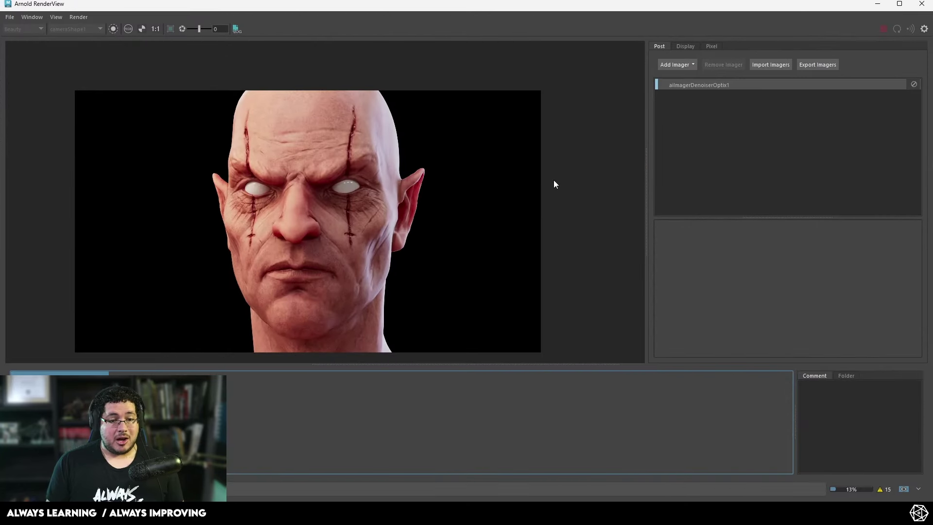
middle_click_drag(290, 275, 393, 230)
scroll(394, 228, "up", 3)
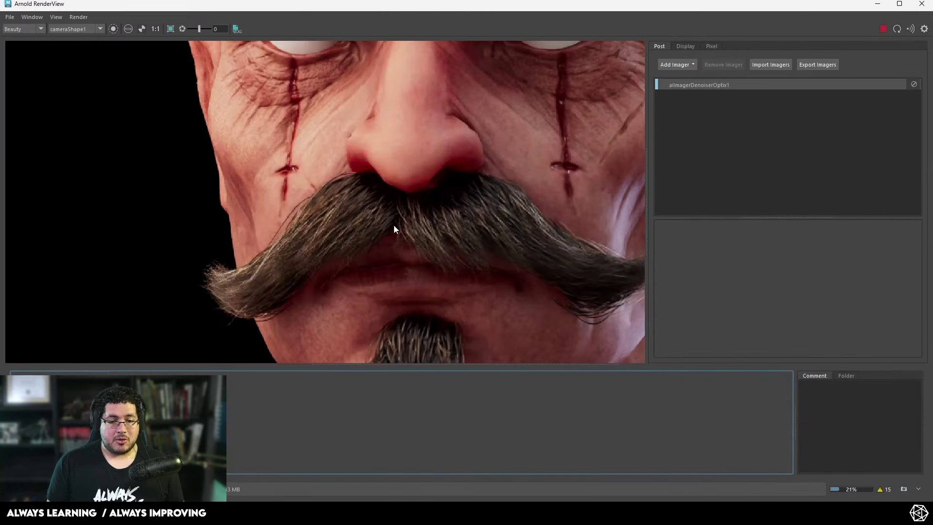
scroll(394, 227, "down", 3)
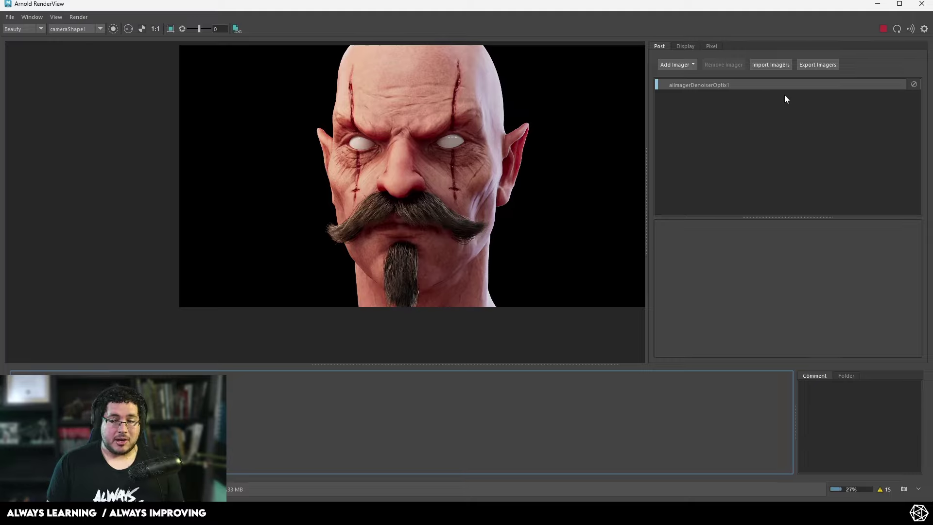
scroll(544, 173, "down", 2)
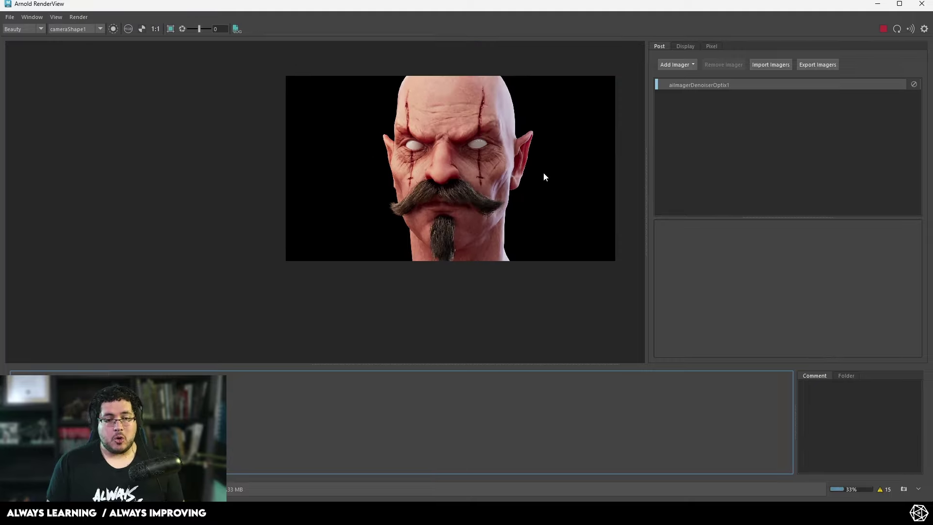
scroll(544, 173, "up", 5)
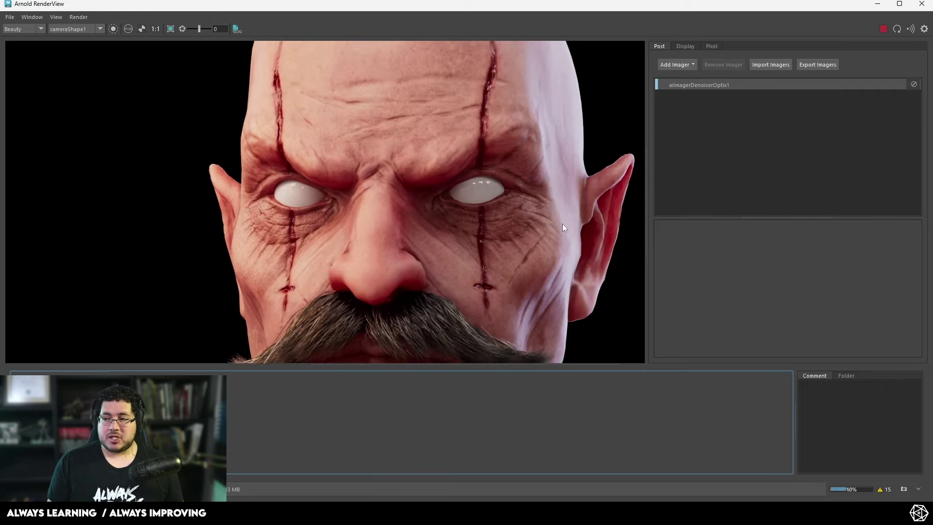
middle_click_drag(563, 224, 597, 191)
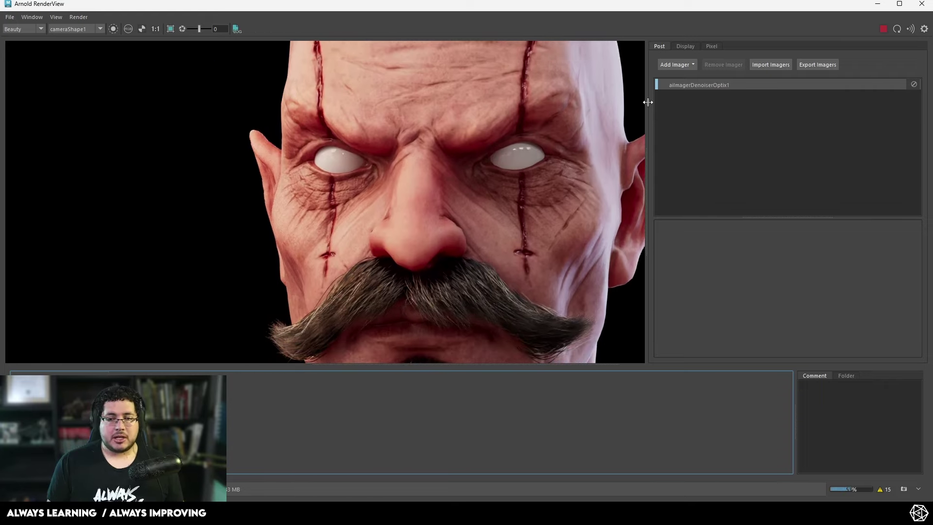
Step: Enlarge the render display by collapsing the imager settings area and reducing the height of the snapshot area
left_click_drag(648, 102, 927, 107)
scroll(640, 252, "down", 1)
middle_click_drag(633, 249, 503, 223)
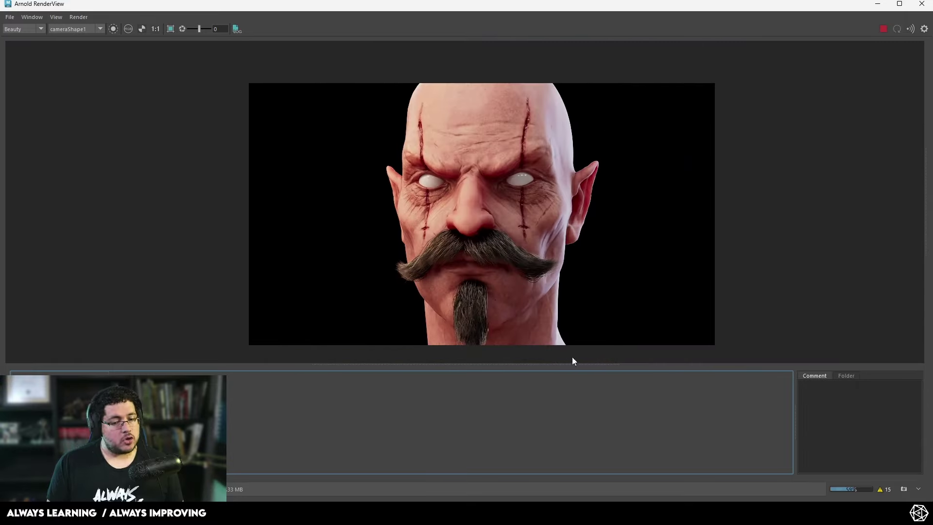
left_click_drag(574, 364, 577, 434)
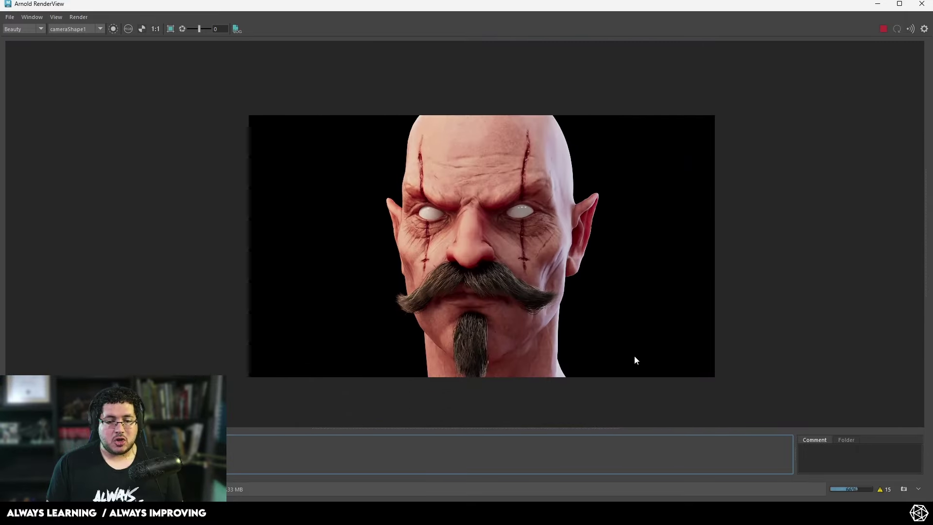
Step: Examine the whole-face render, checking how the skin shading, scars, moustache and goatee work together
scroll(634, 353, "up", 1)
middle_click_drag(620, 299, 644, 339)
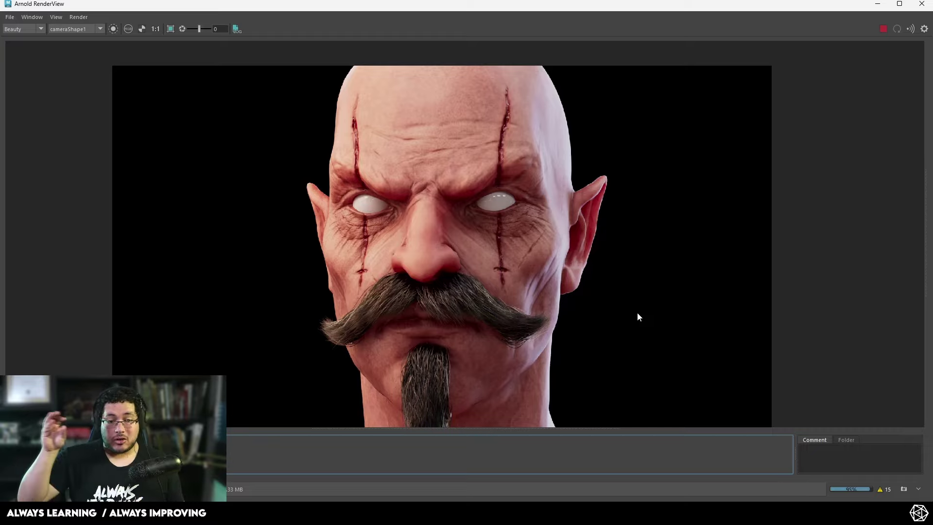
middle_click_drag(430, 252, 467, 219)
scroll(544, 205, "down", 1)
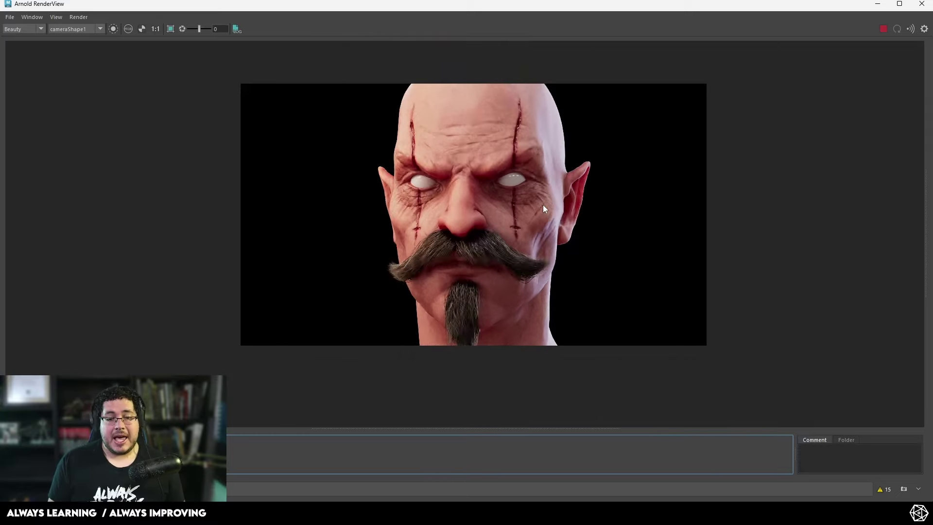
scroll(543, 203, "up", 1)
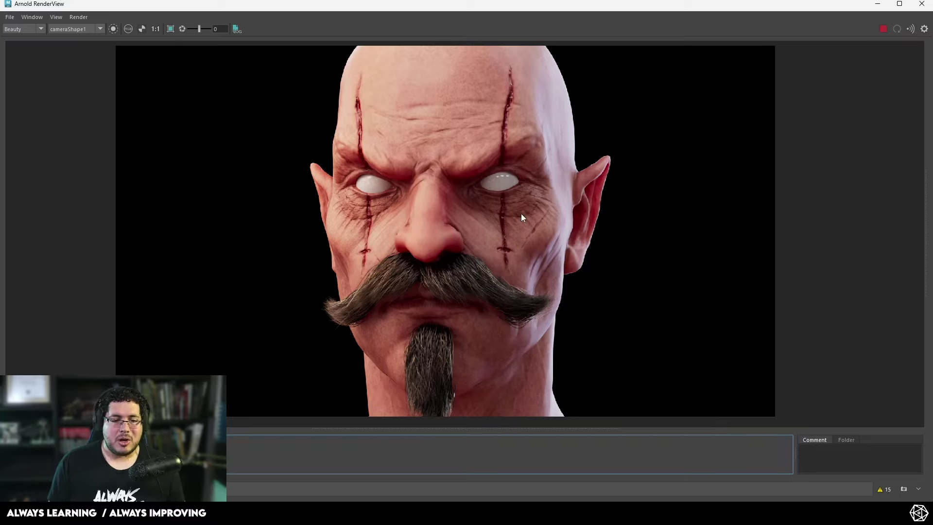
middle_click_drag(521, 214, 523, 218)
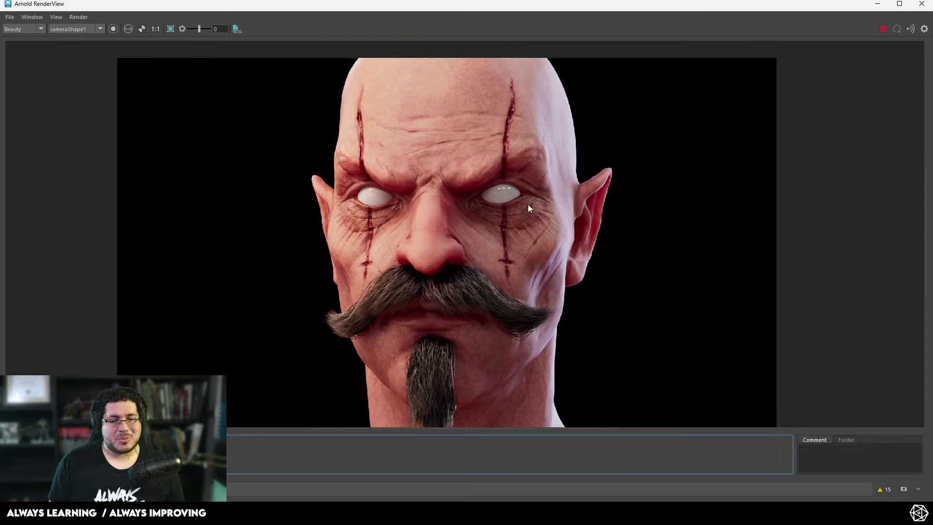